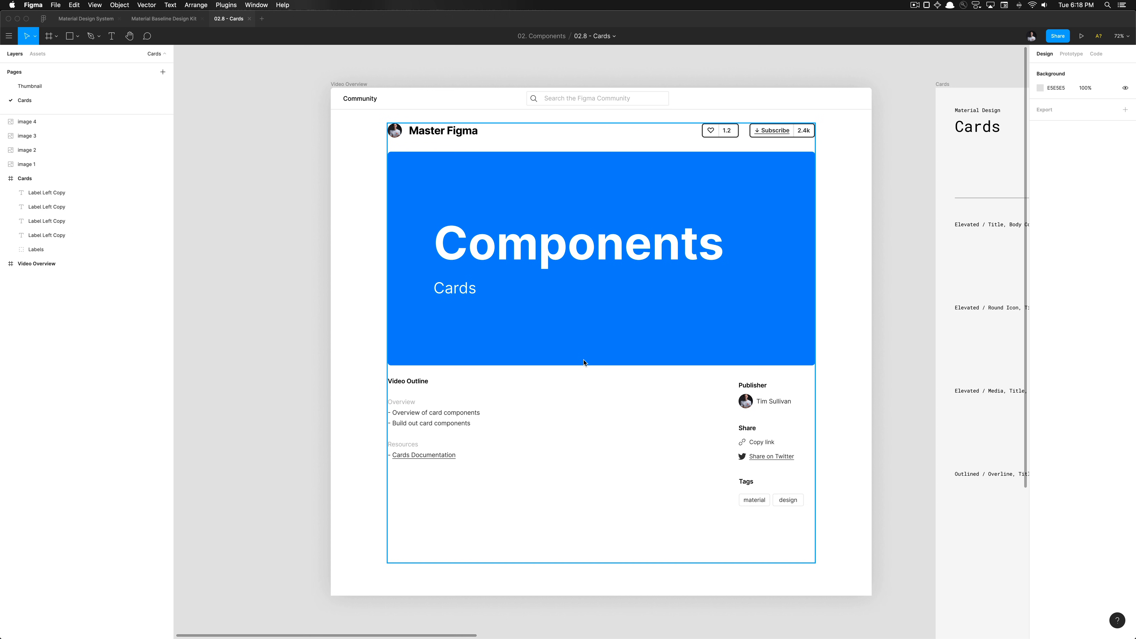
Check which team libraries are enabled for the Cards file.
key(alt+super+o)
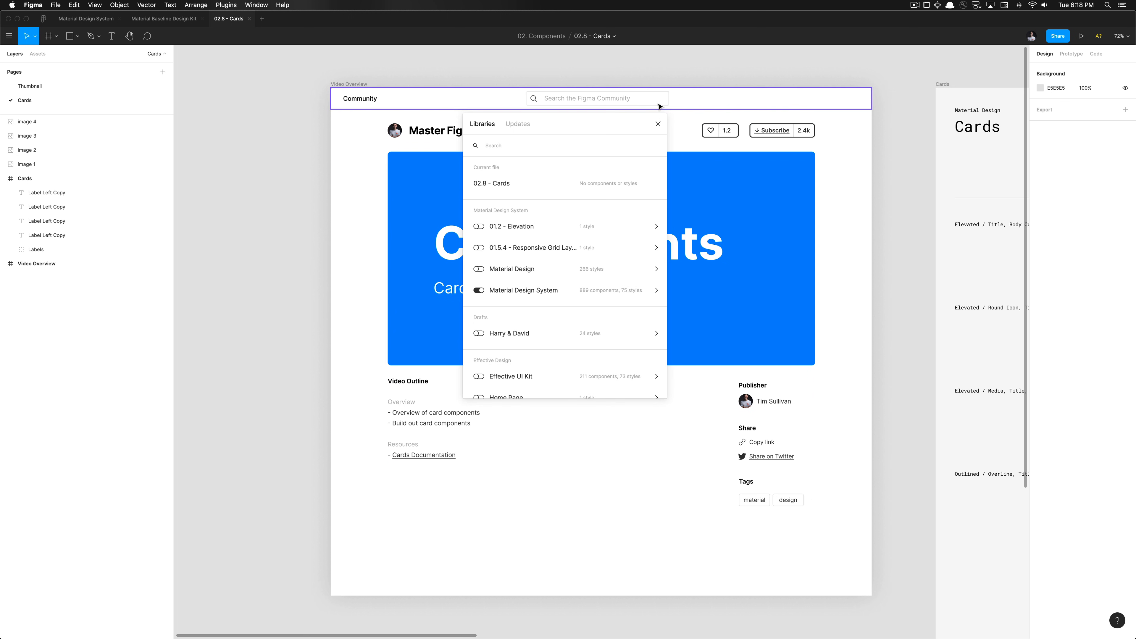
click(658, 124)
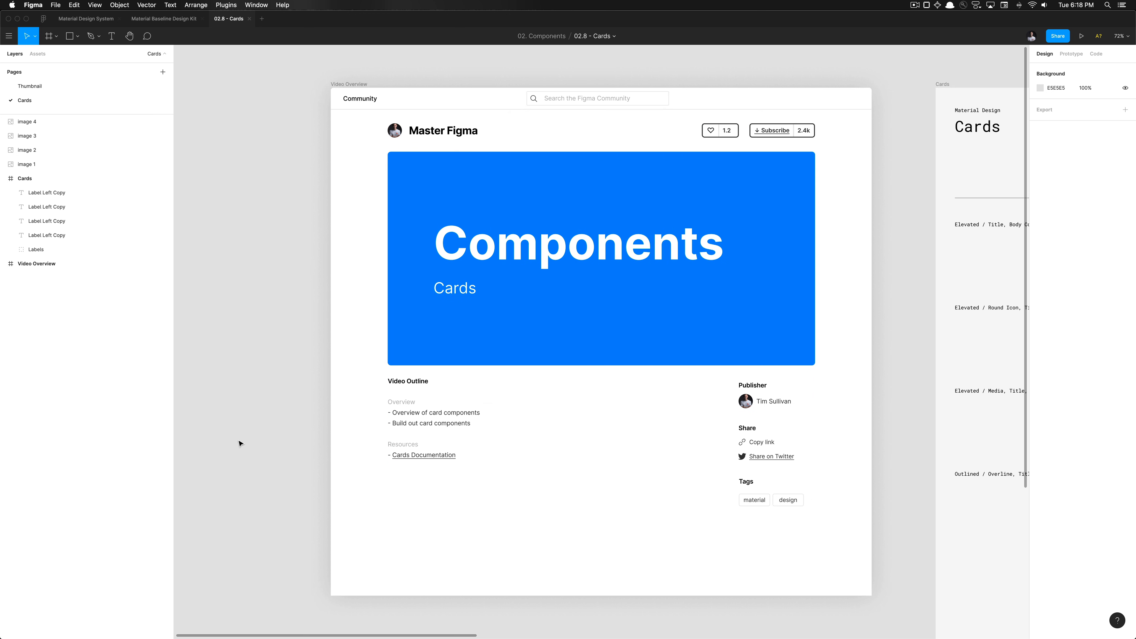
Open the Cards Documentation link from the video outline's resources in the browser and preview the outlined card type in its interactive demo.
click(420, 460)
scroll(444, 448, up, 5)
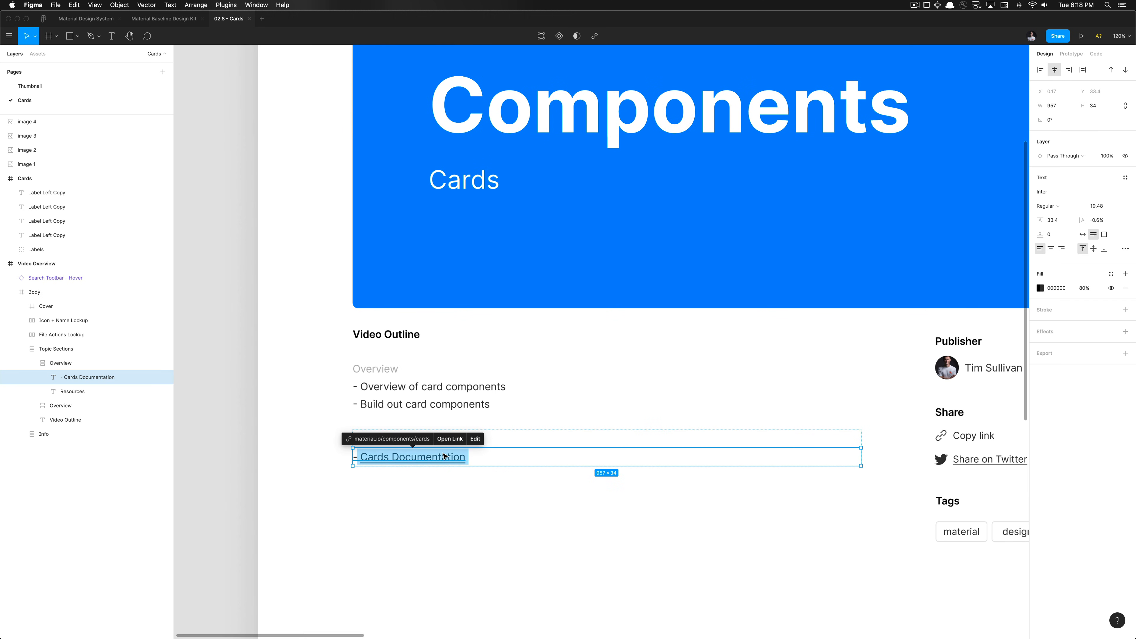
click(450, 439)
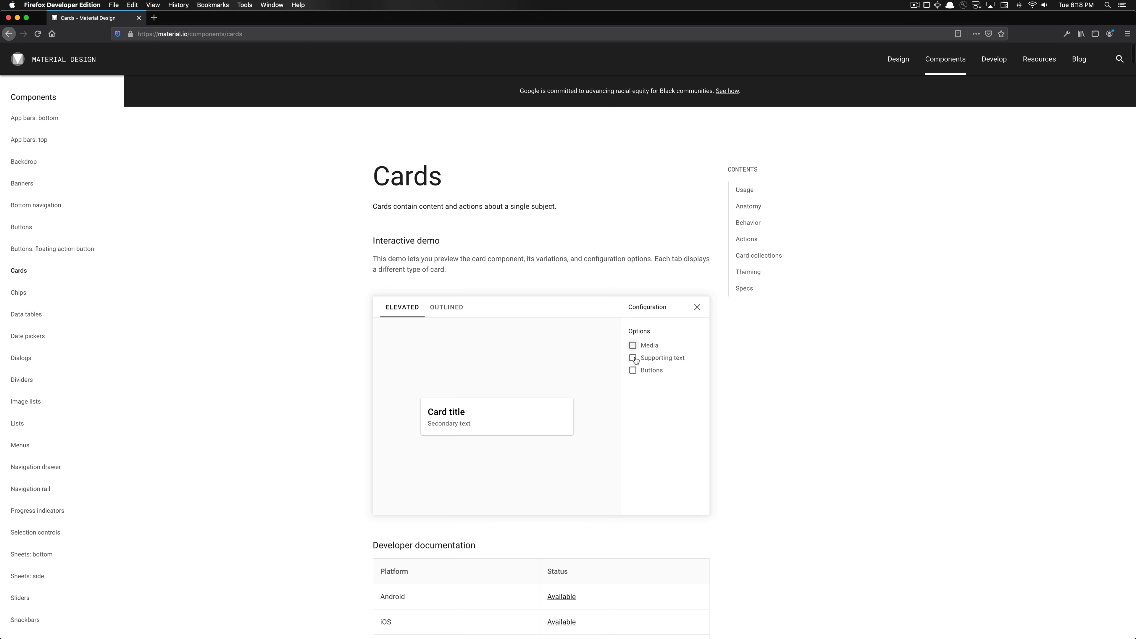
click(449, 306)
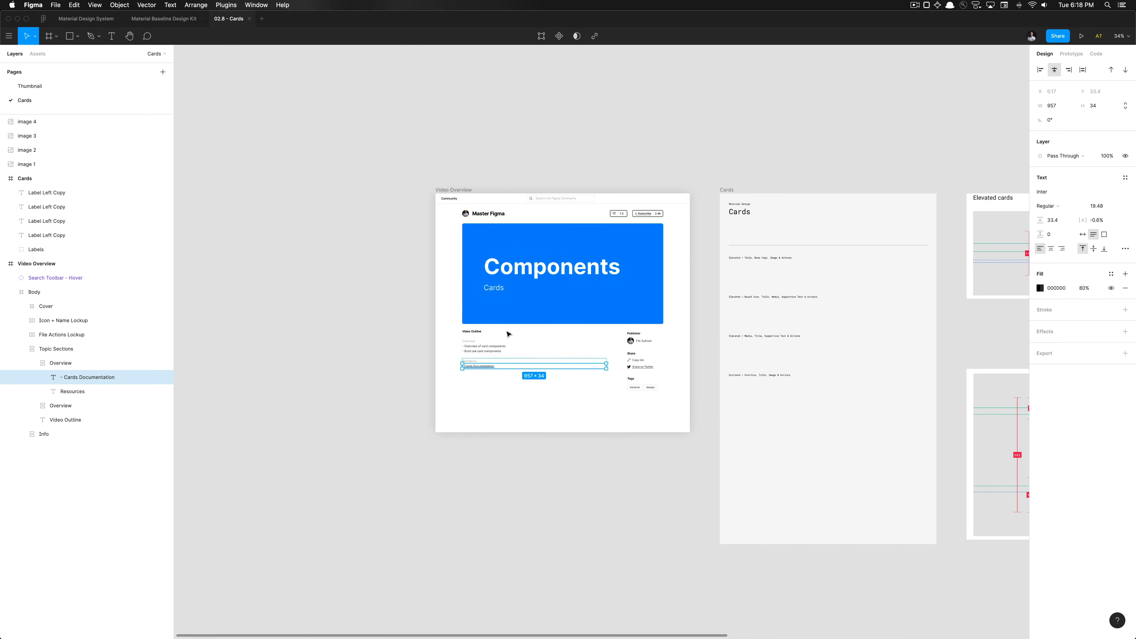
Return to Figma and examine the elevated and outlined card spec images beside the Cards frame.
click(647, 335)
scroll(647, 334, right, 7)
scroll(646, 335, up, 3)
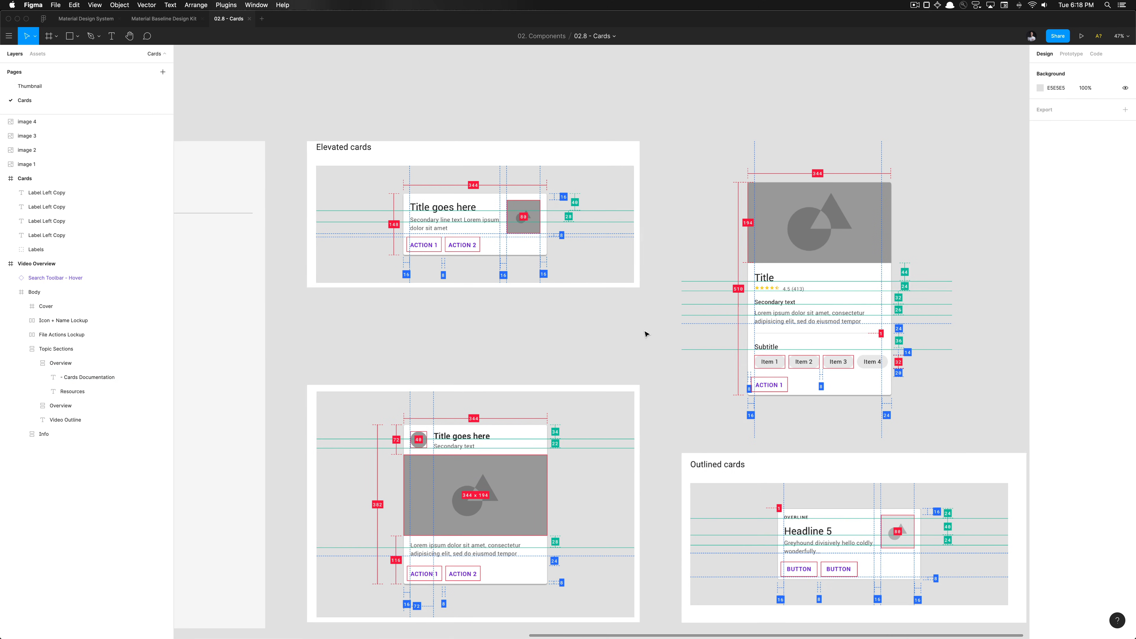
scroll(646, 335, right, 1)
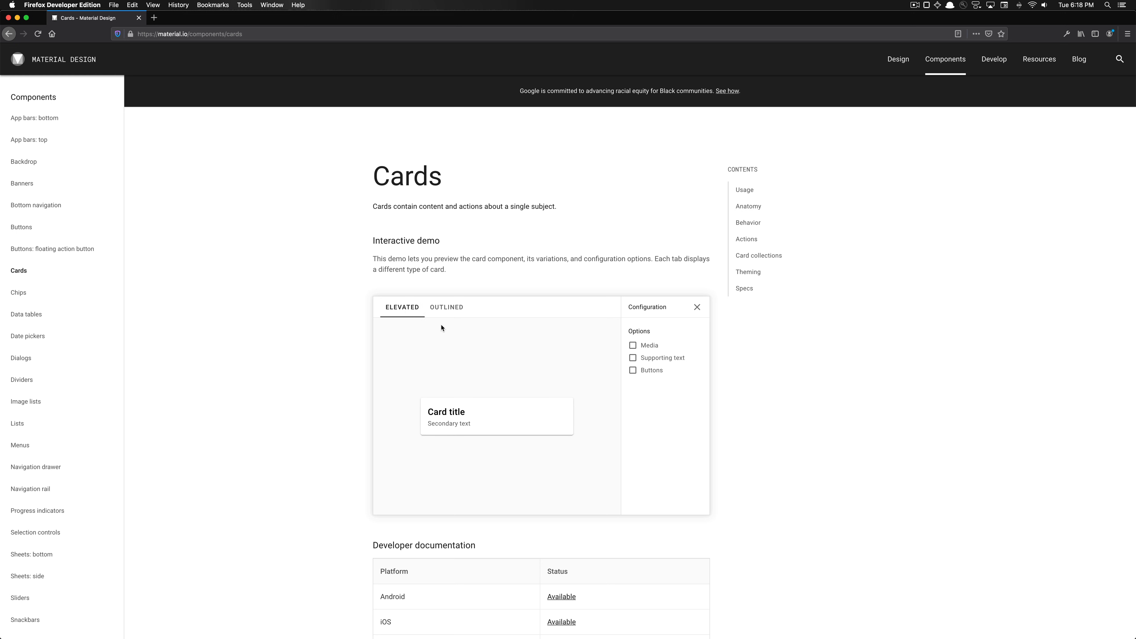
In the browser's Cards demo, compare the outlined and elevated types, and preview the elevated card's Media, Supporting text and Buttons options.
click(441, 307)
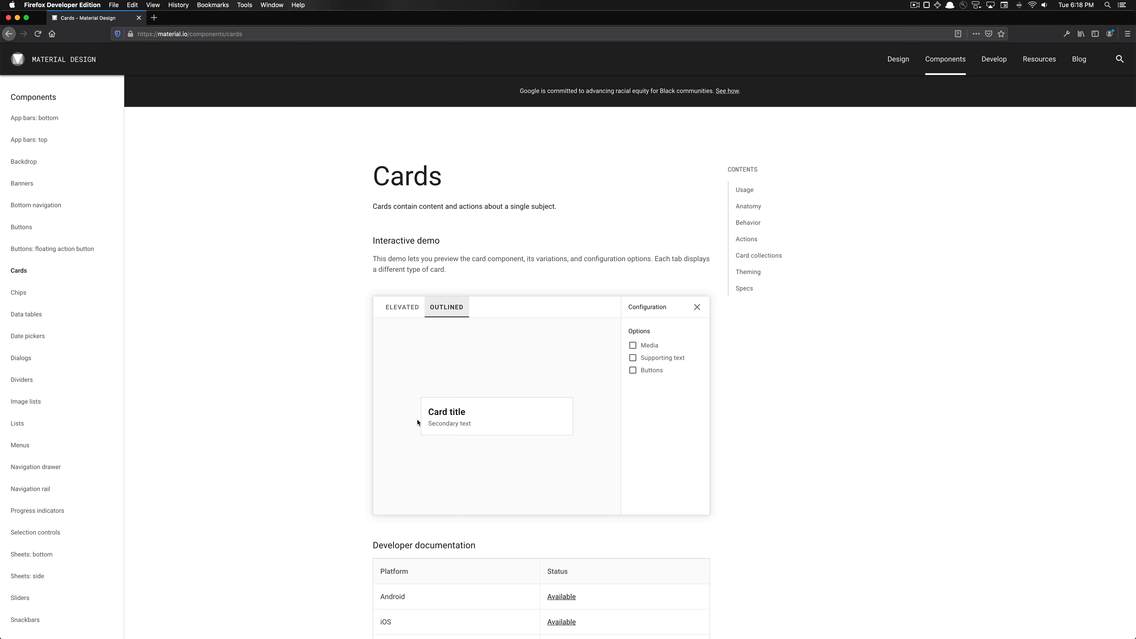
click(399, 309)
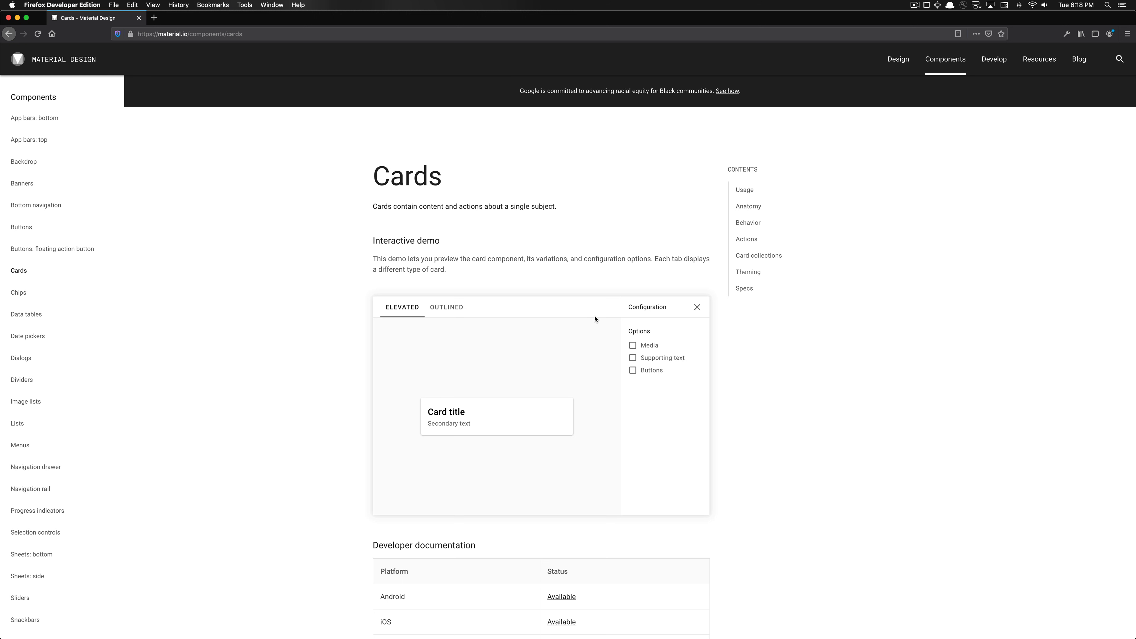
click(638, 344)
click(650, 360)
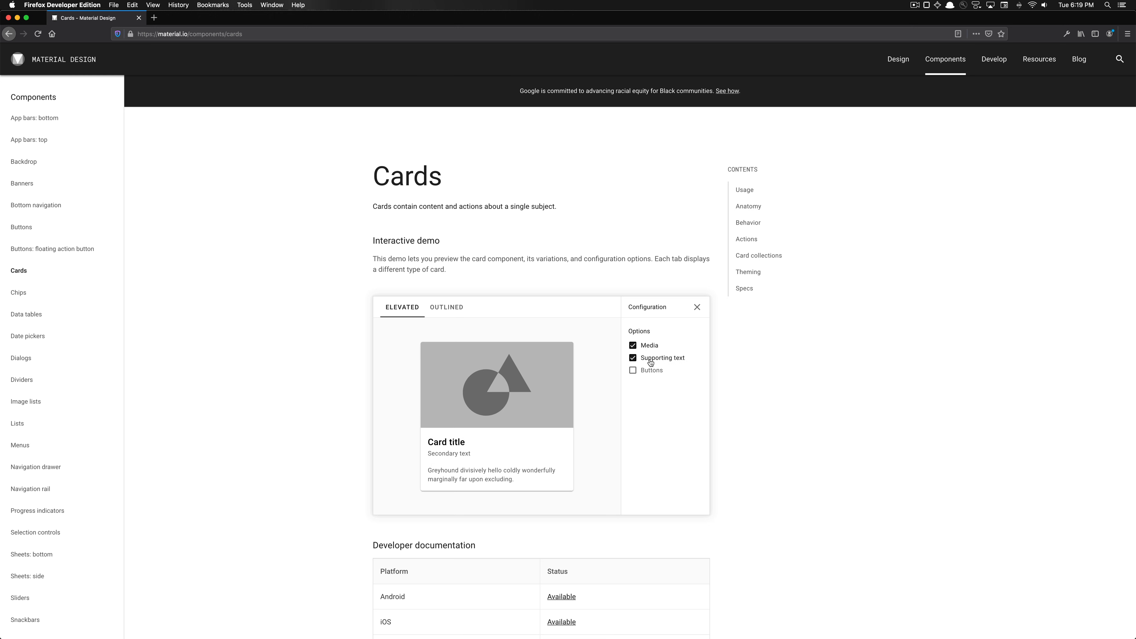
click(651, 370)
click(651, 360)
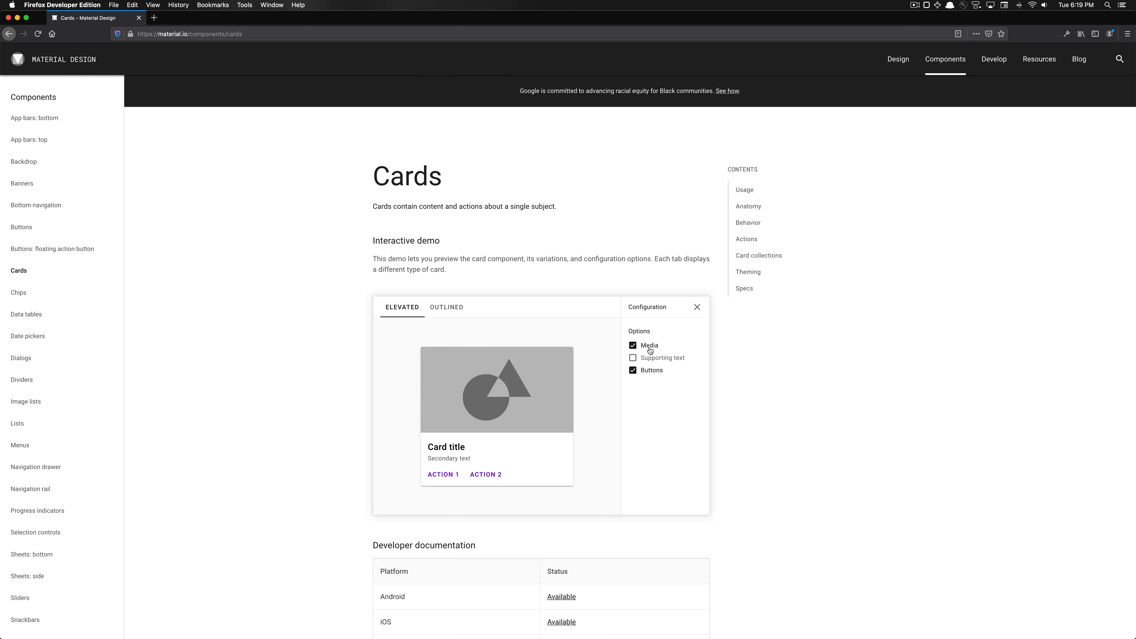
Preview the outlined card in the interactive demo with the Media and Buttons options enabled.
click(452, 307)
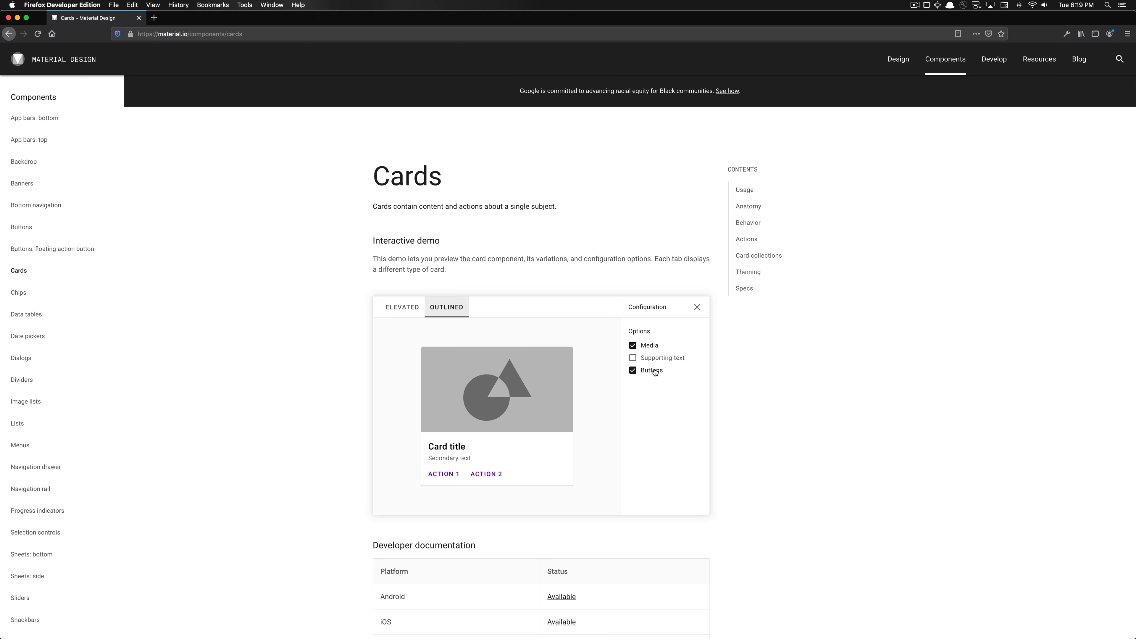
double_click(654, 358)
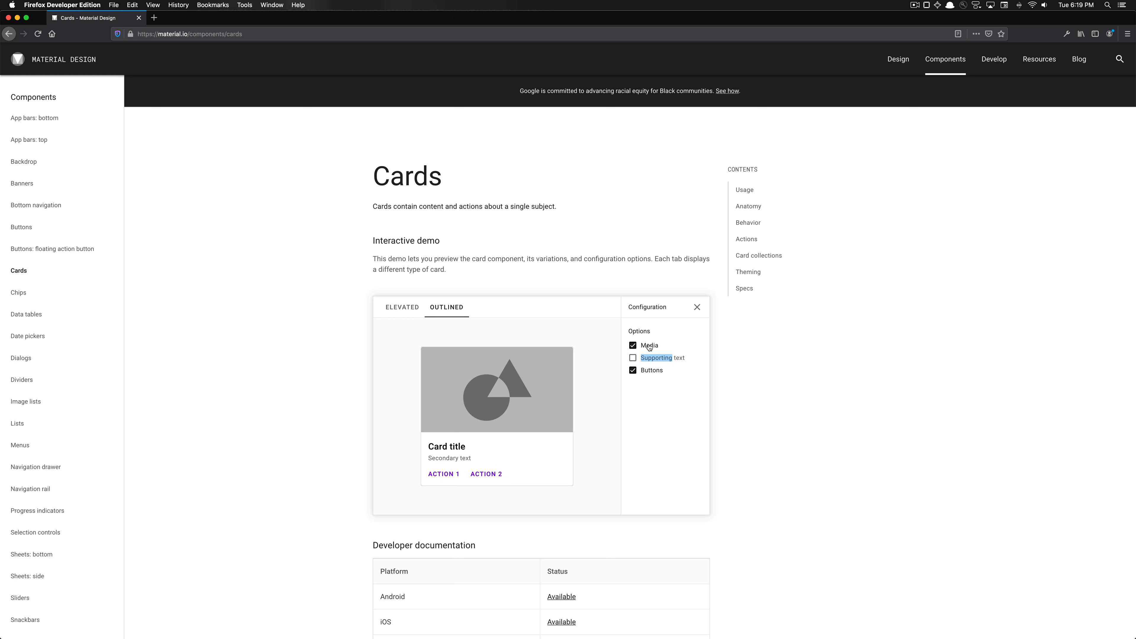
double_click(649, 346)
double_click(652, 375)
Review the Cards documentation's Usage section, including the Contained, Independent and Individual principles.
scroll(750, 393, down, 5)
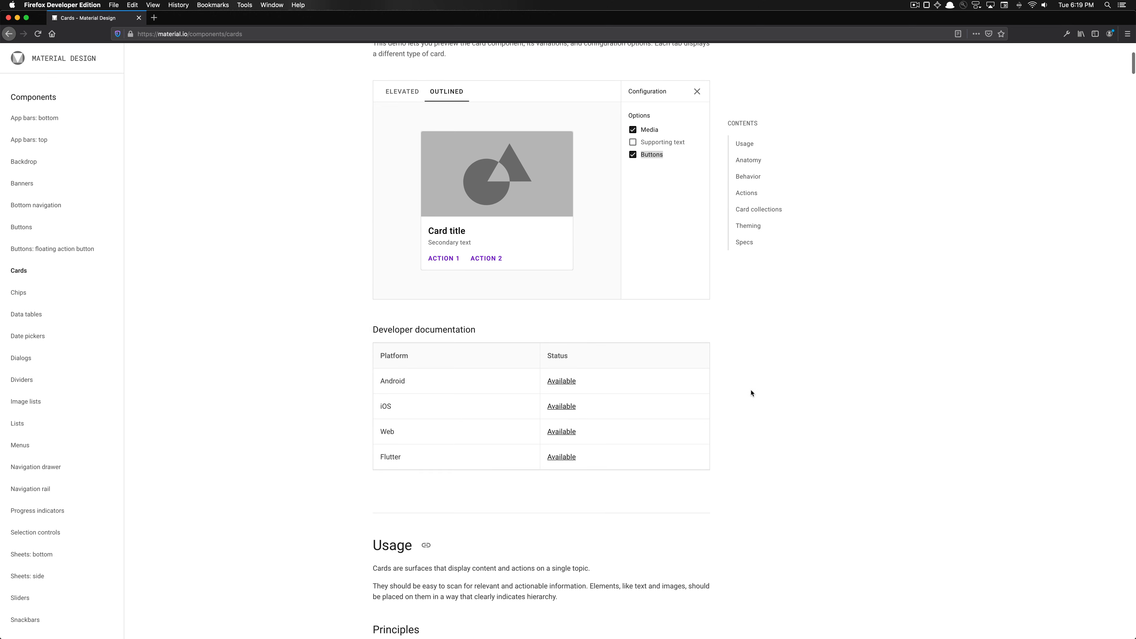
scroll(750, 393, down, 7)
scroll(278, 334, down, 2)
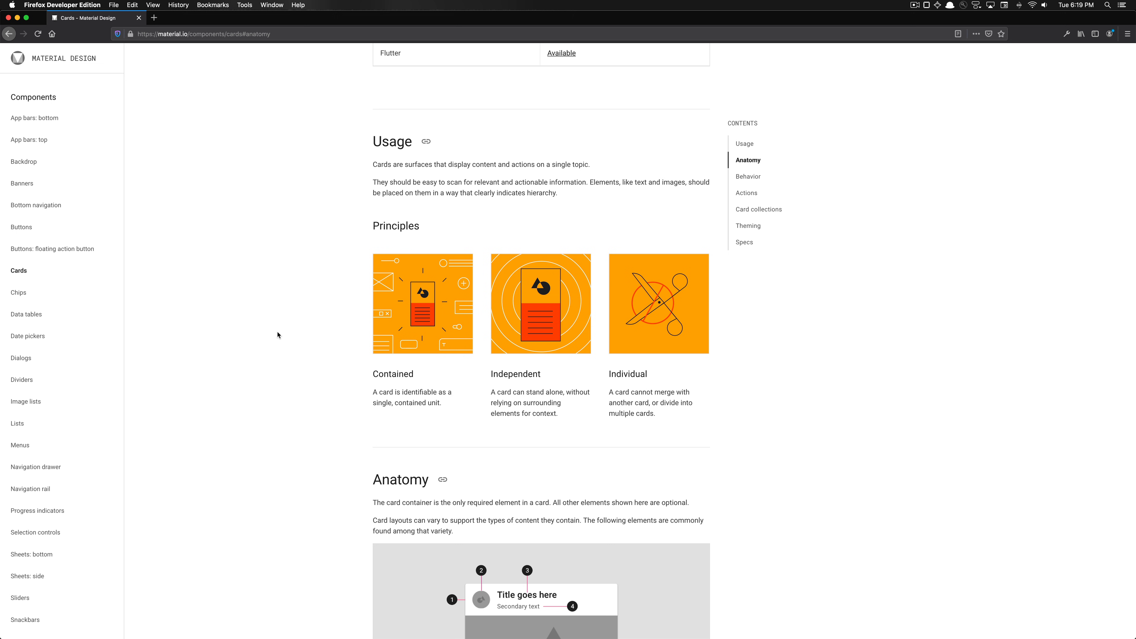
scroll(277, 335, down, 2)
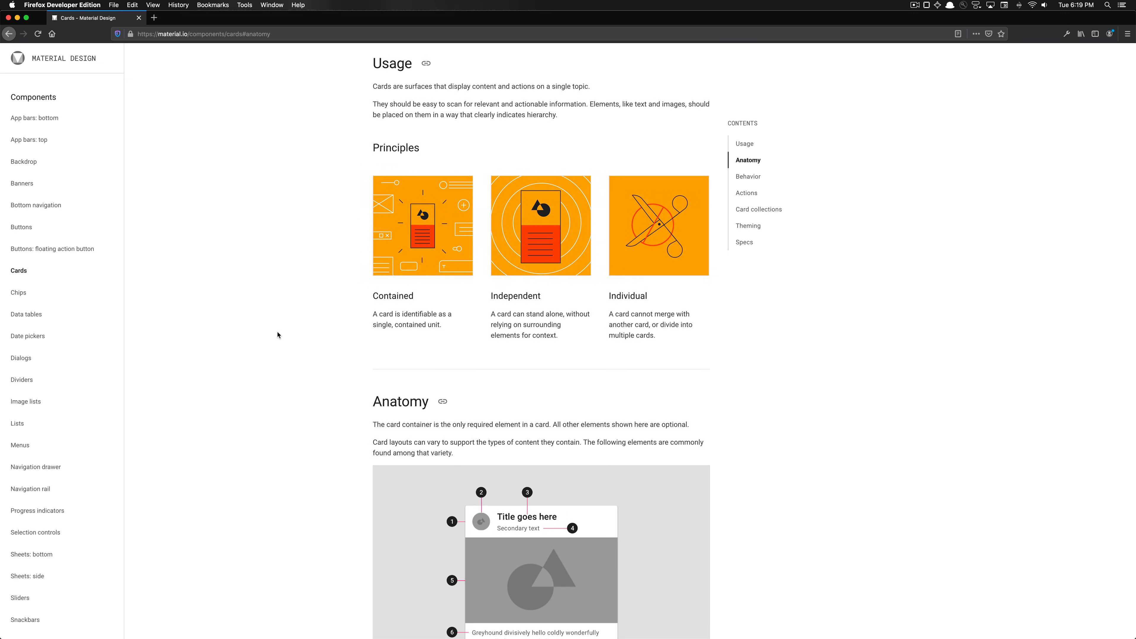
scroll(277, 335, up, 15)
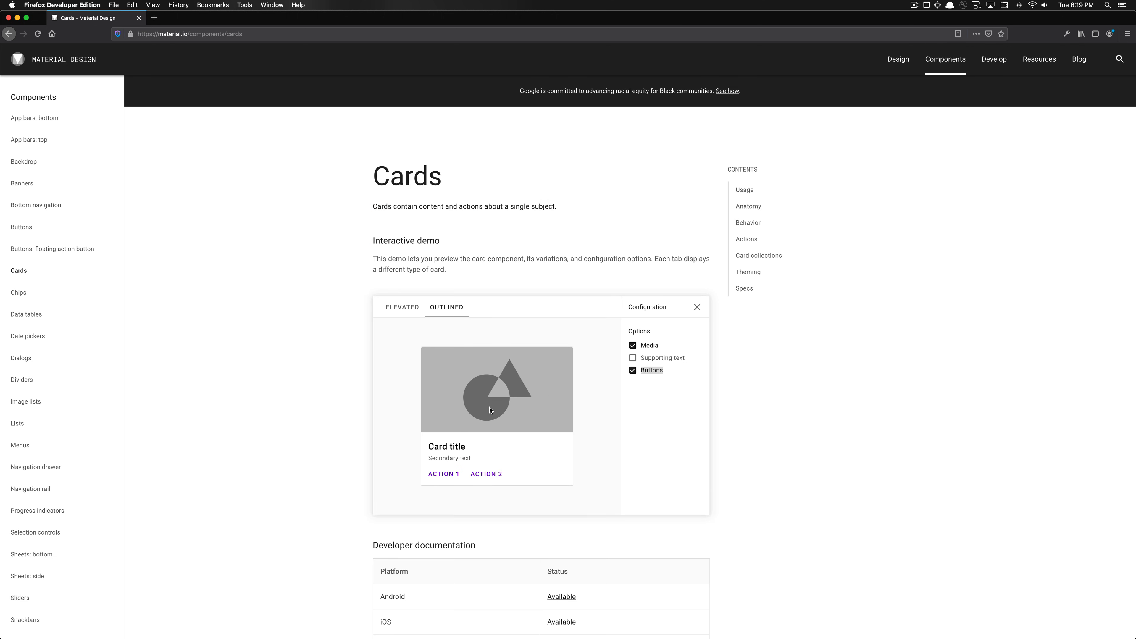
scroll(490, 410, down, 3)
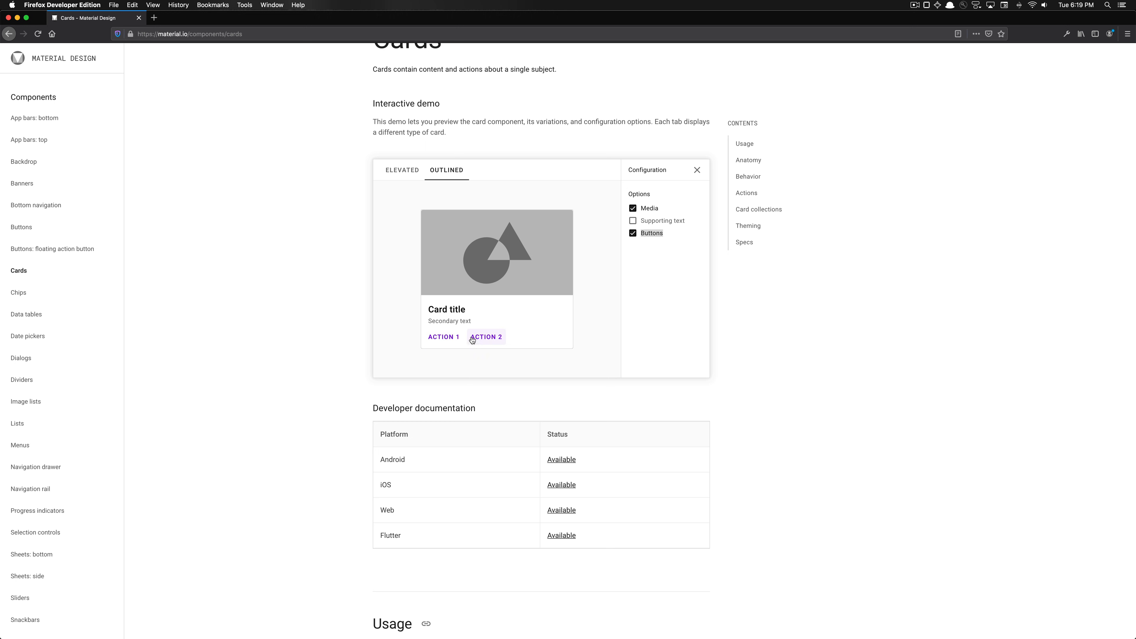
scroll(493, 383, down, 8)
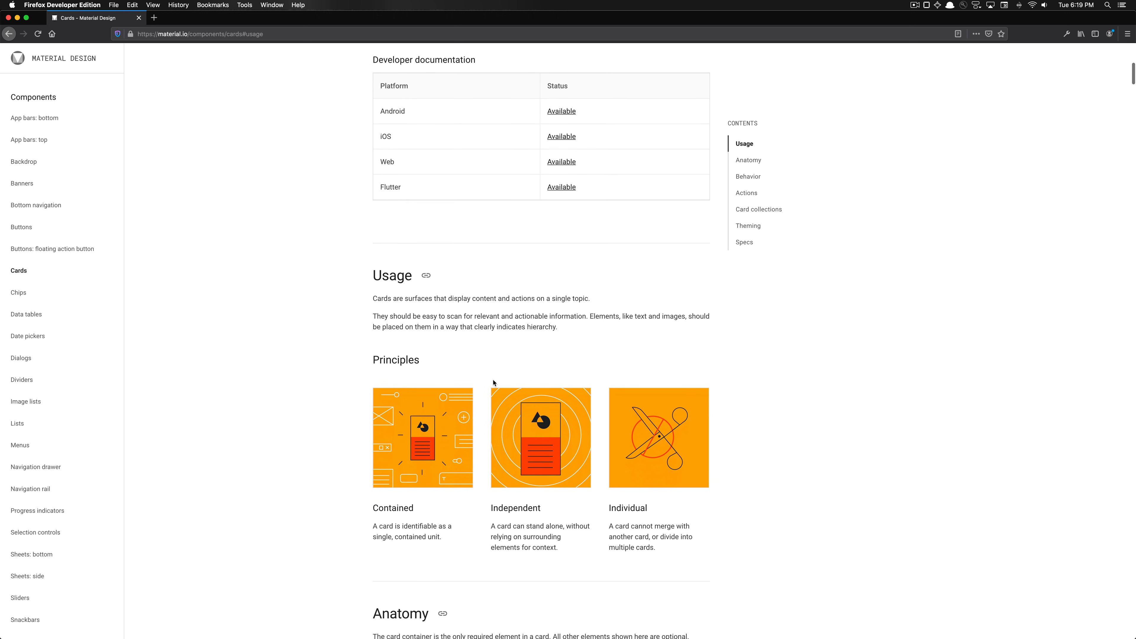
scroll(493, 383, down, 2)
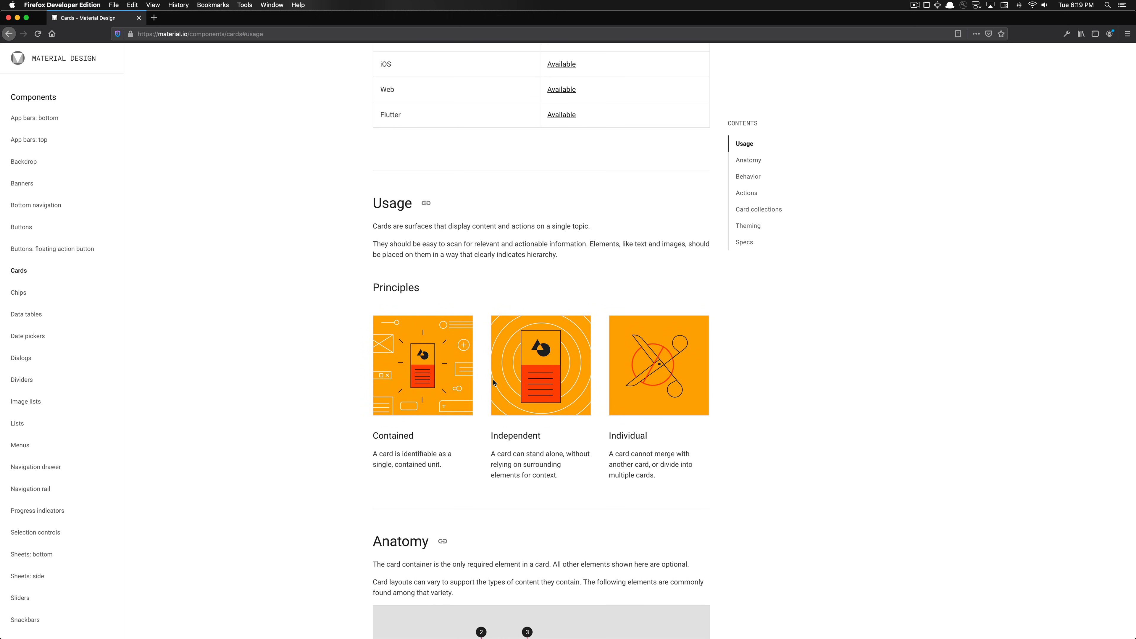
scroll(493, 382, down, 3)
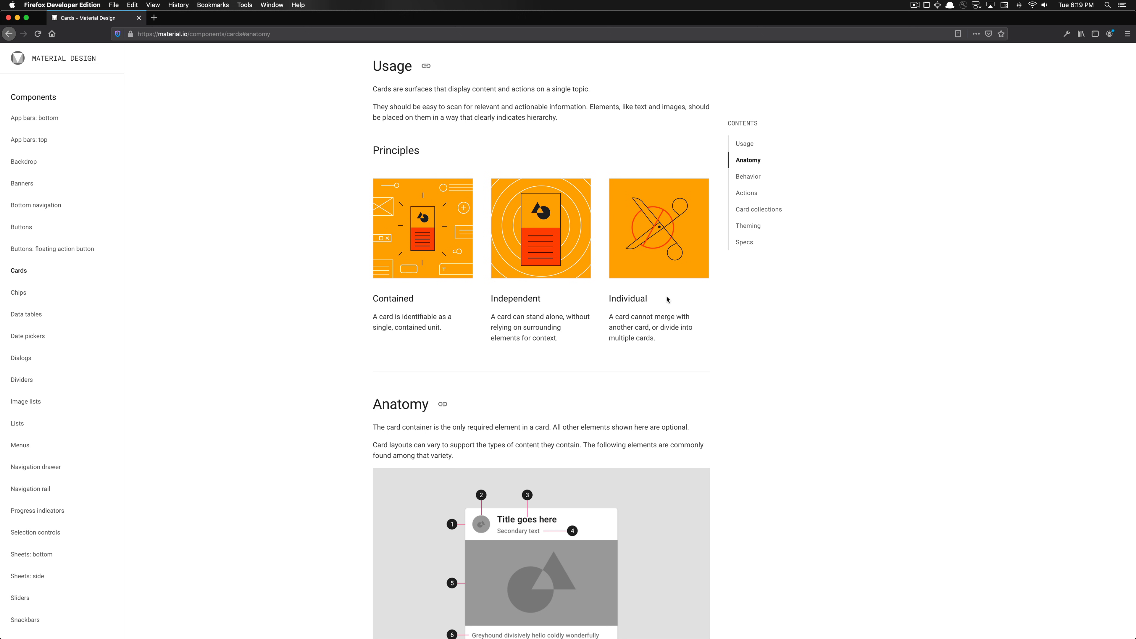
Examine the Anatomy section's numbered card elements and the diagram of content blocks making up a card.
scroll(667, 299, down, 5)
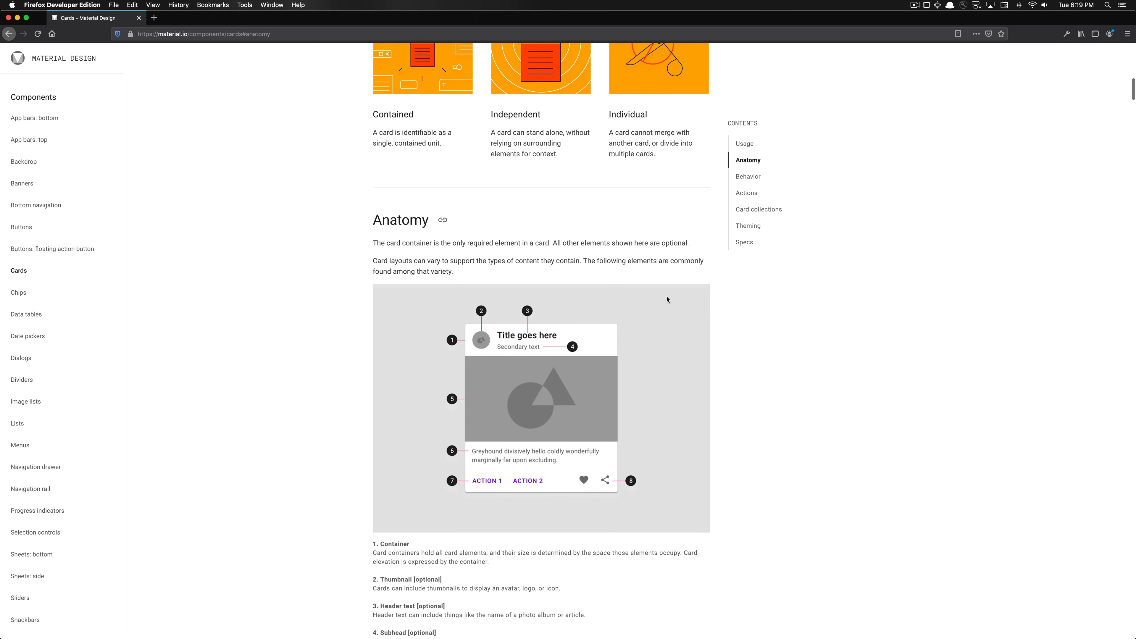
scroll(407, 359, down, 2)
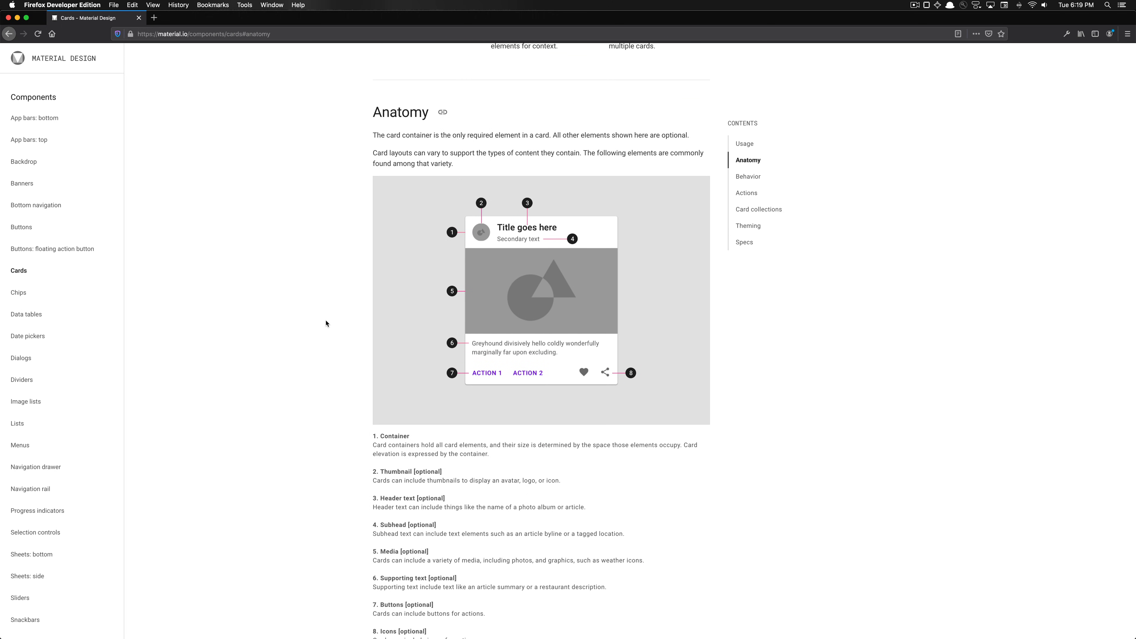
scroll(326, 324, down, 1)
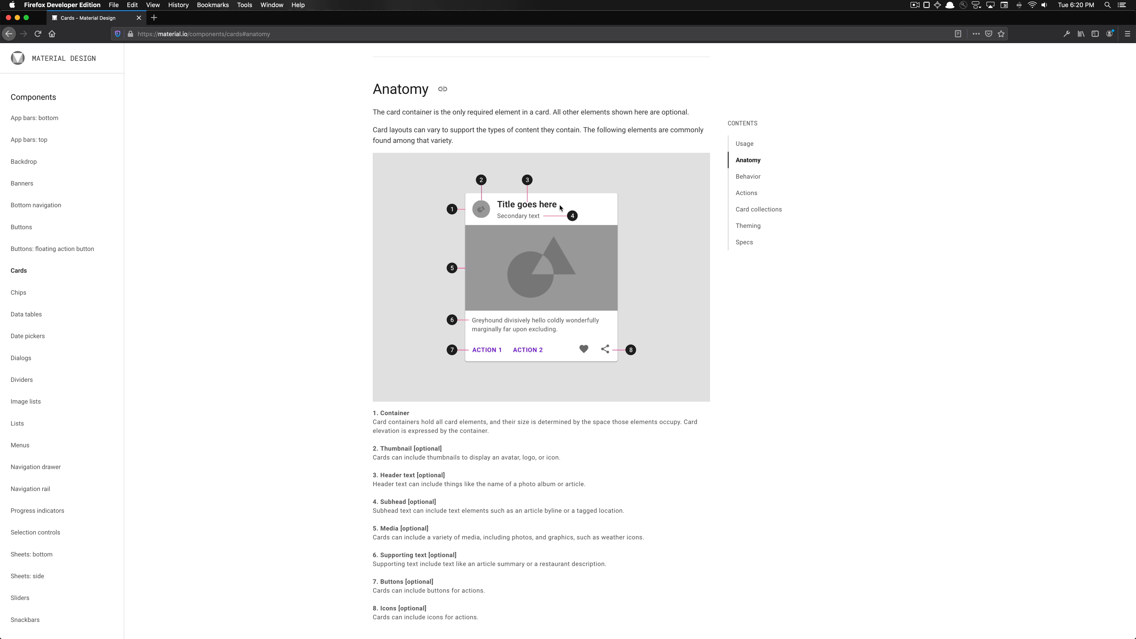
scroll(560, 207, down, 1)
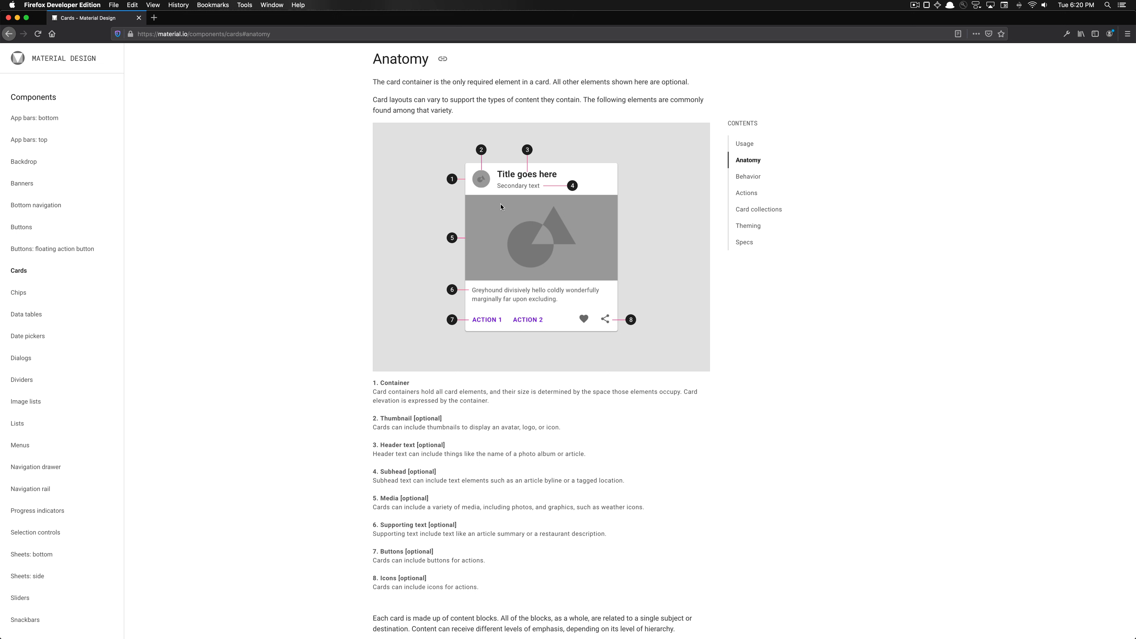
scroll(530, 392, down, 2)
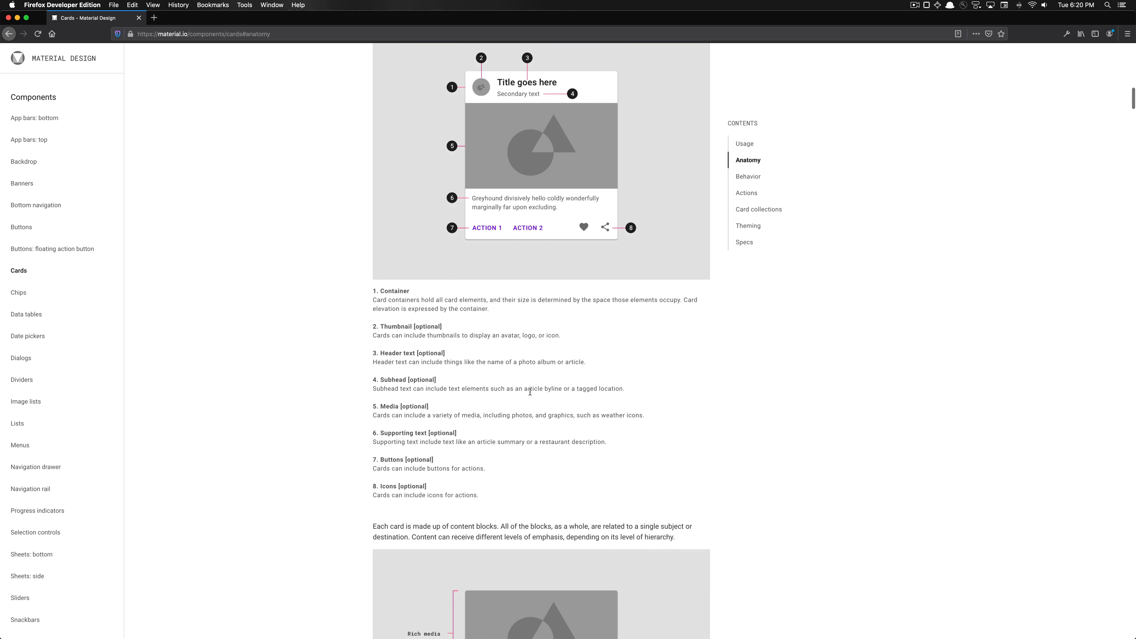
scroll(529, 391, up, 3)
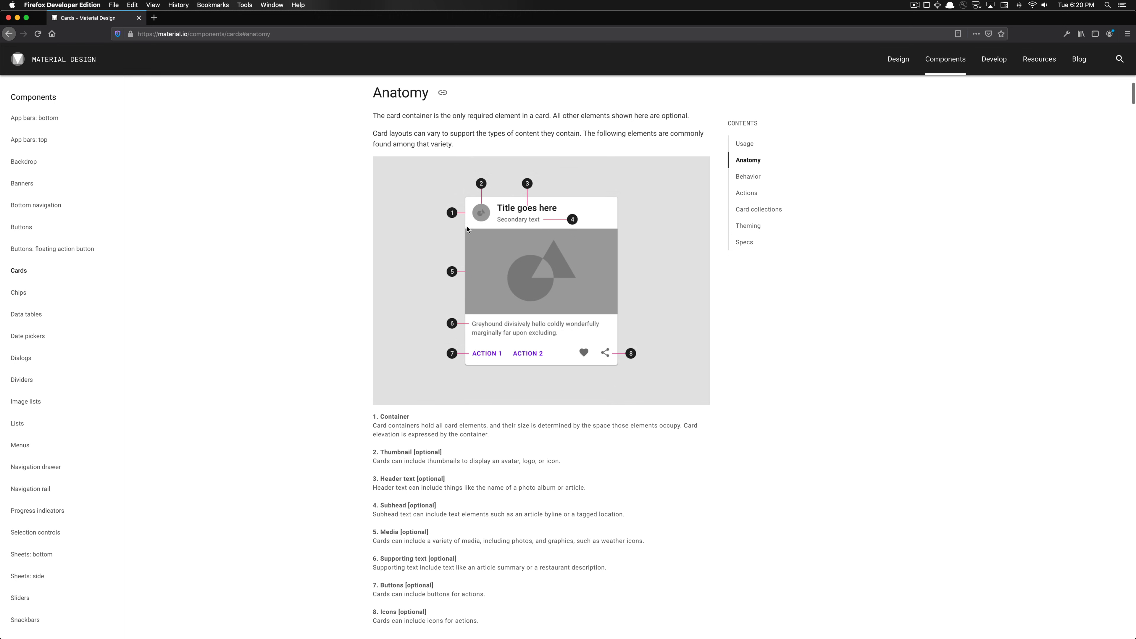
scroll(572, 185, down, 10)
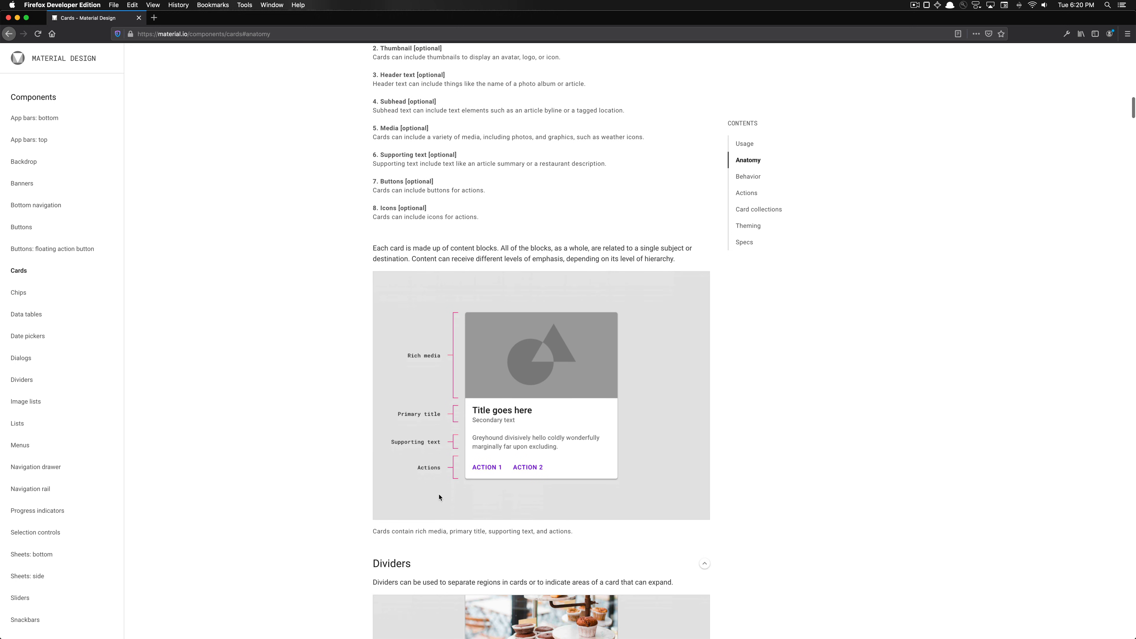
scroll(317, 432, down, 2)
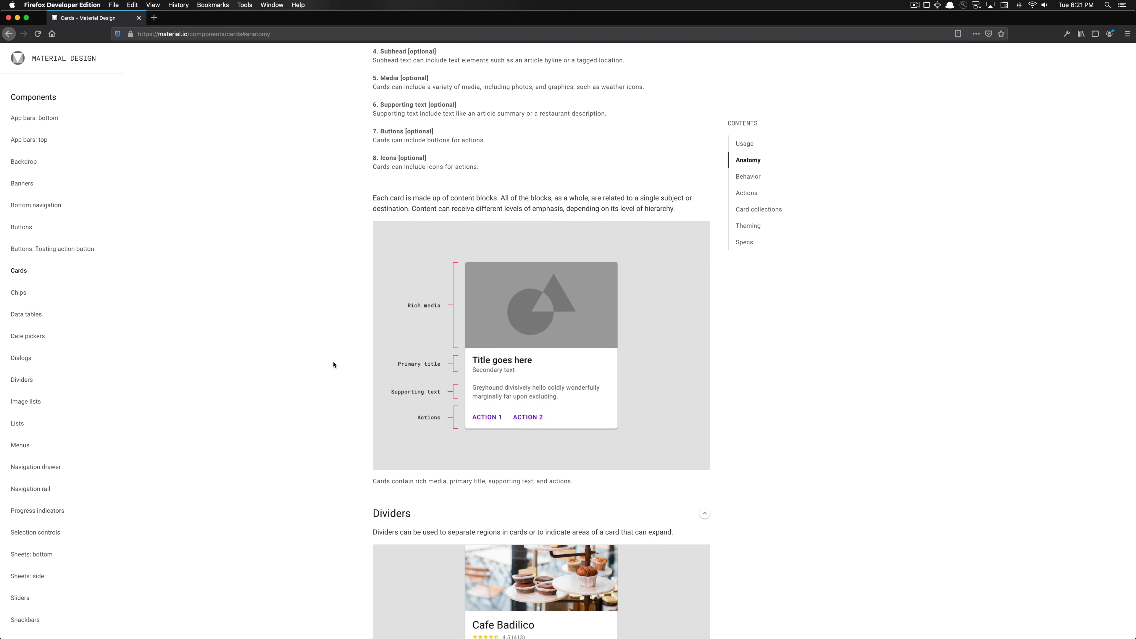
Skim past the Behavior examples, go to the Specs section and examine the elevated and outlined card layouts and their measurements.
scroll(333, 364, down, 10)
scroll(333, 365, down, 15)
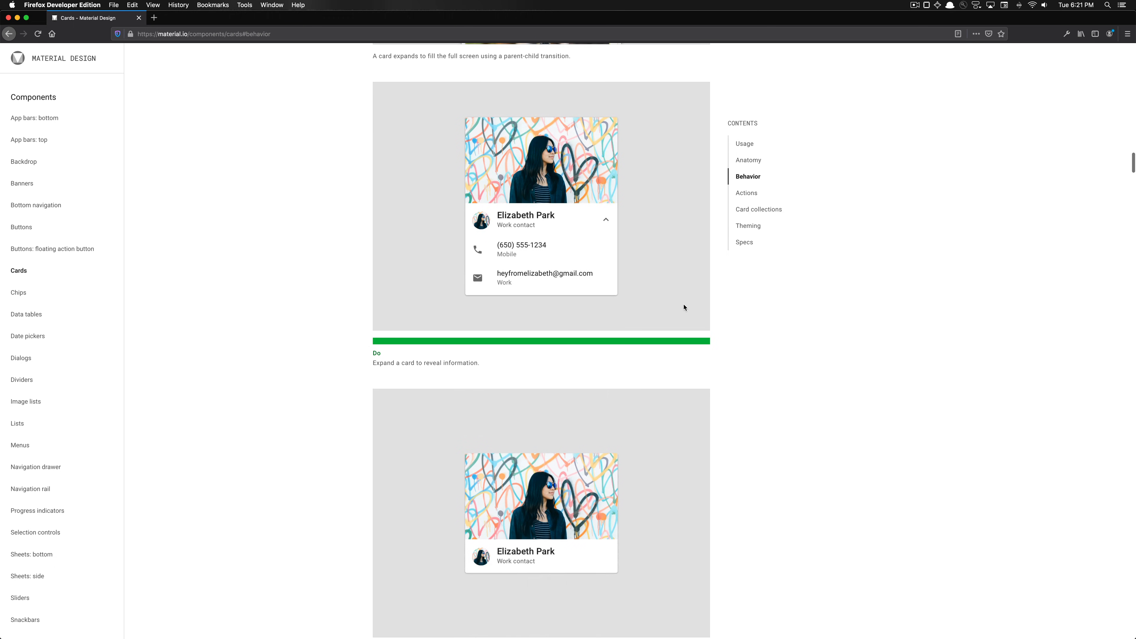
click(744, 243)
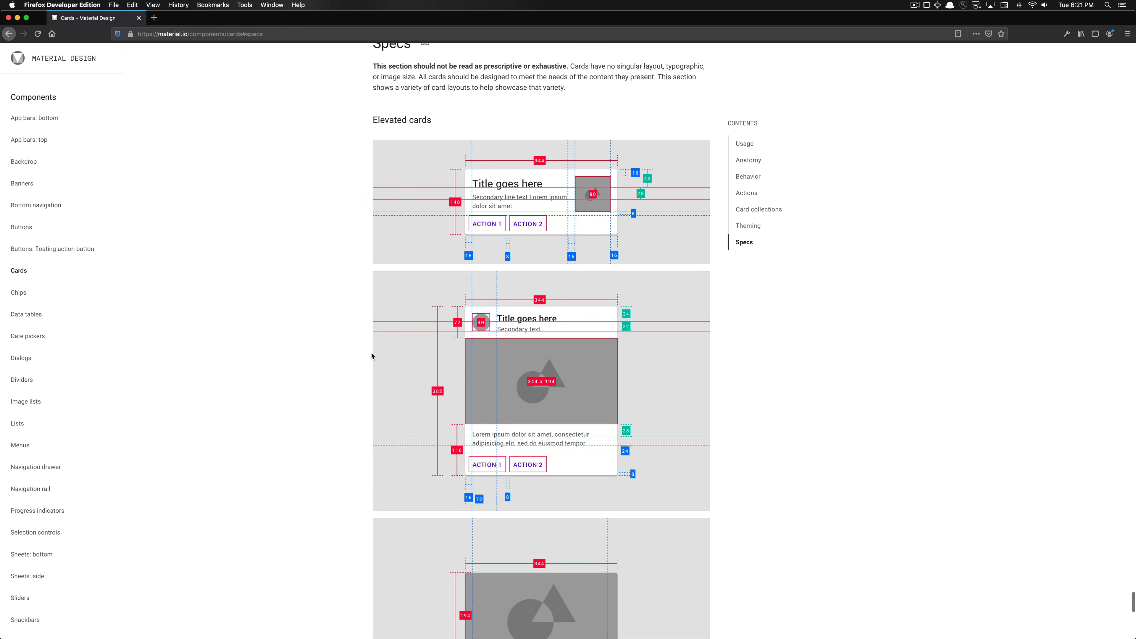
scroll(336, 348, up, 4)
scroll(335, 348, down, 1)
scroll(335, 347, down, 1)
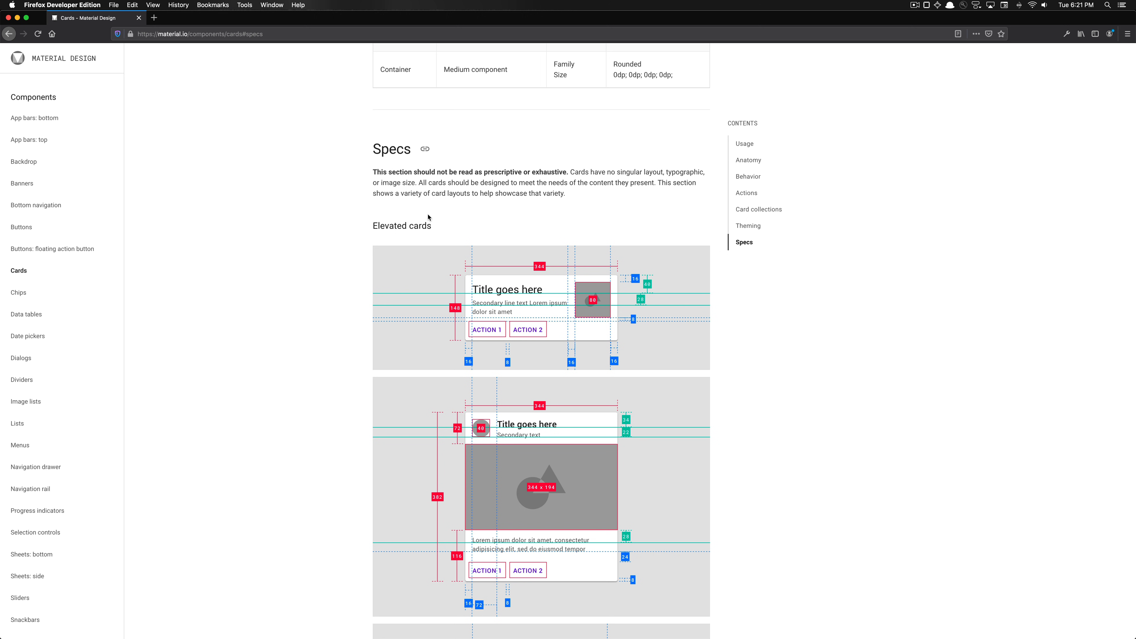
scroll(502, 184, down, 10)
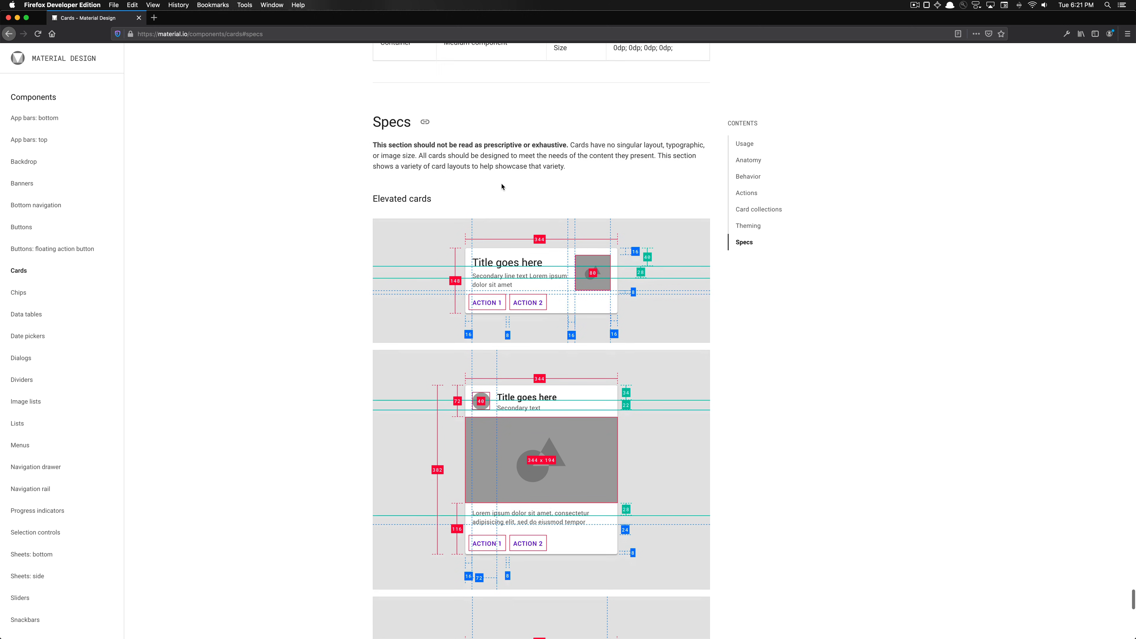
scroll(502, 186, up, 5)
scroll(502, 187, up, 7)
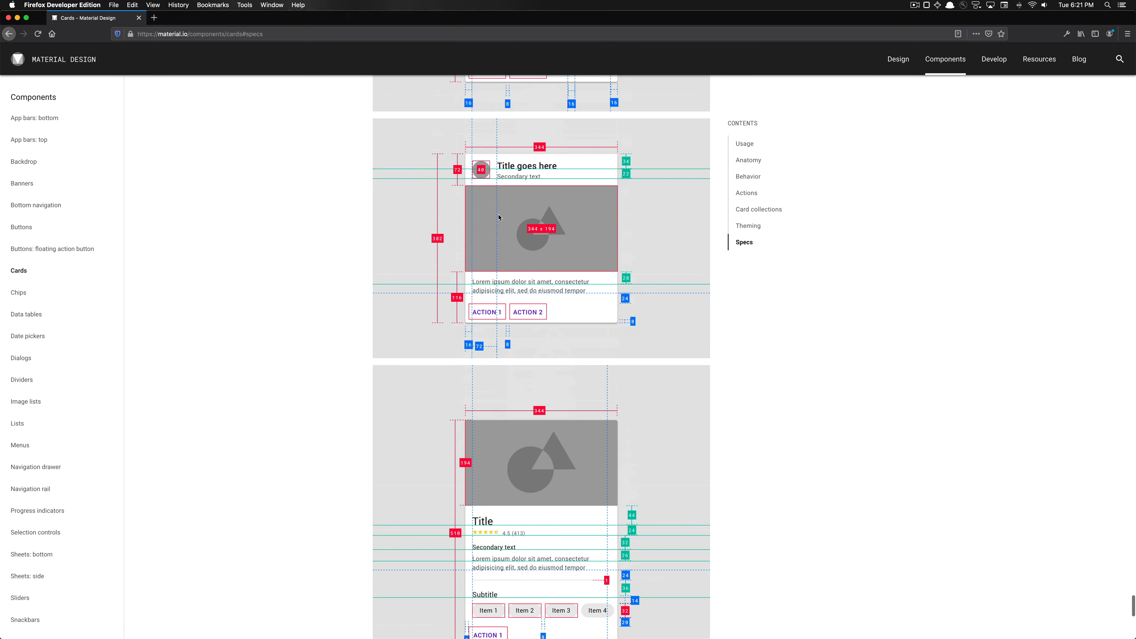
scroll(292, 325, down, 9)
scroll(292, 325, up, 11)
scroll(292, 327, down, 10)
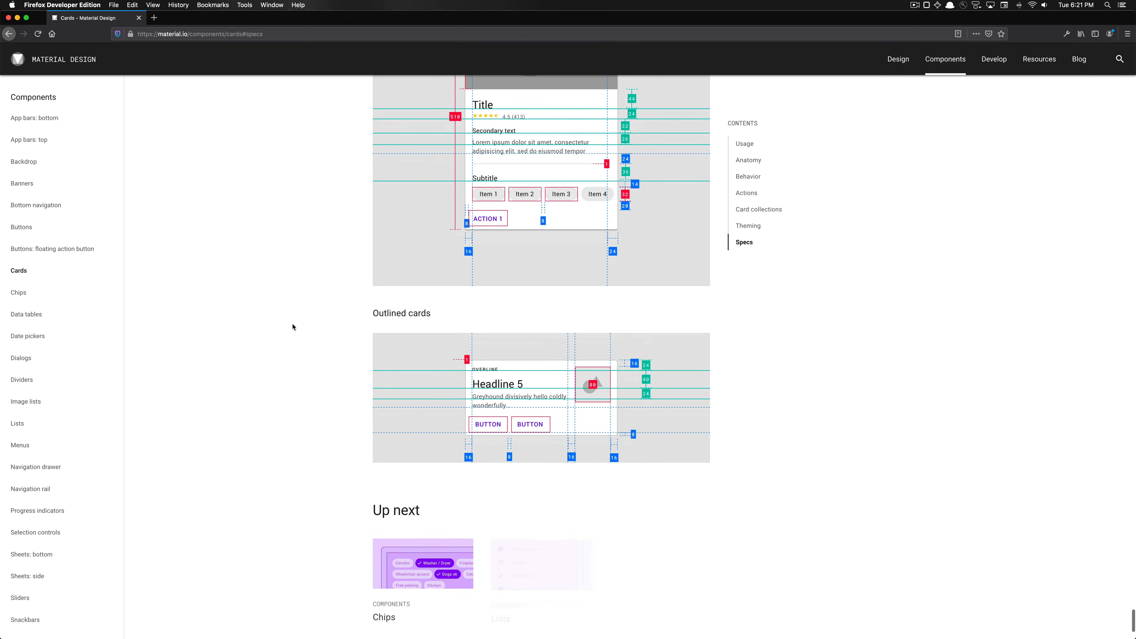
Go back over the three elevated card layouts and their dimensions in the Specs section.
scroll(293, 327, up, 6)
scroll(293, 327, up, 6)
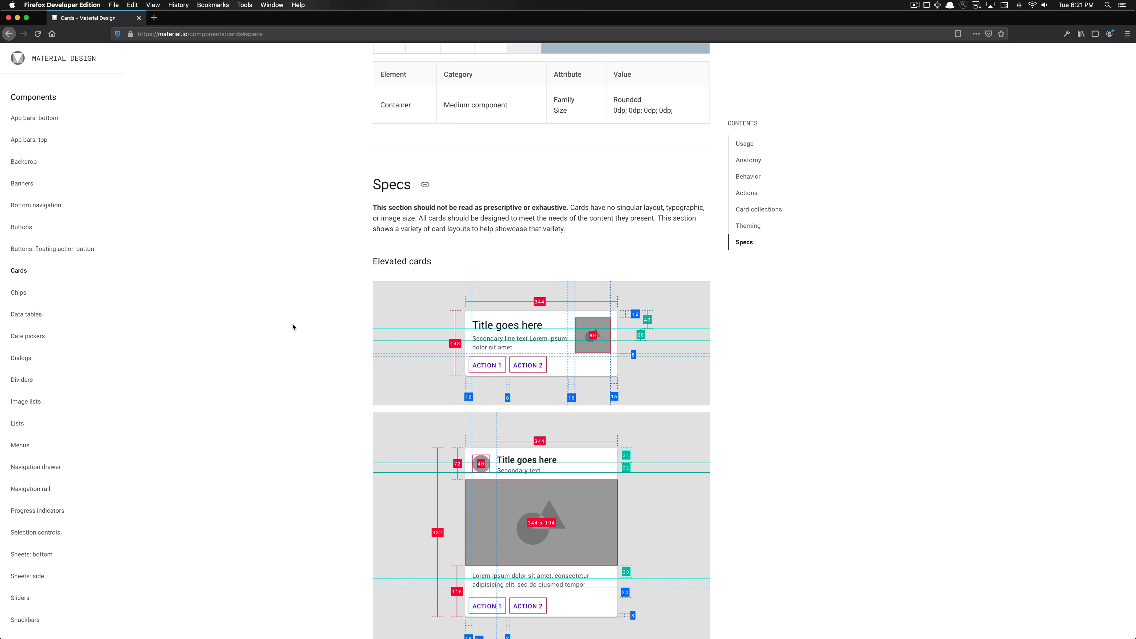
scroll(293, 327, down, 7)
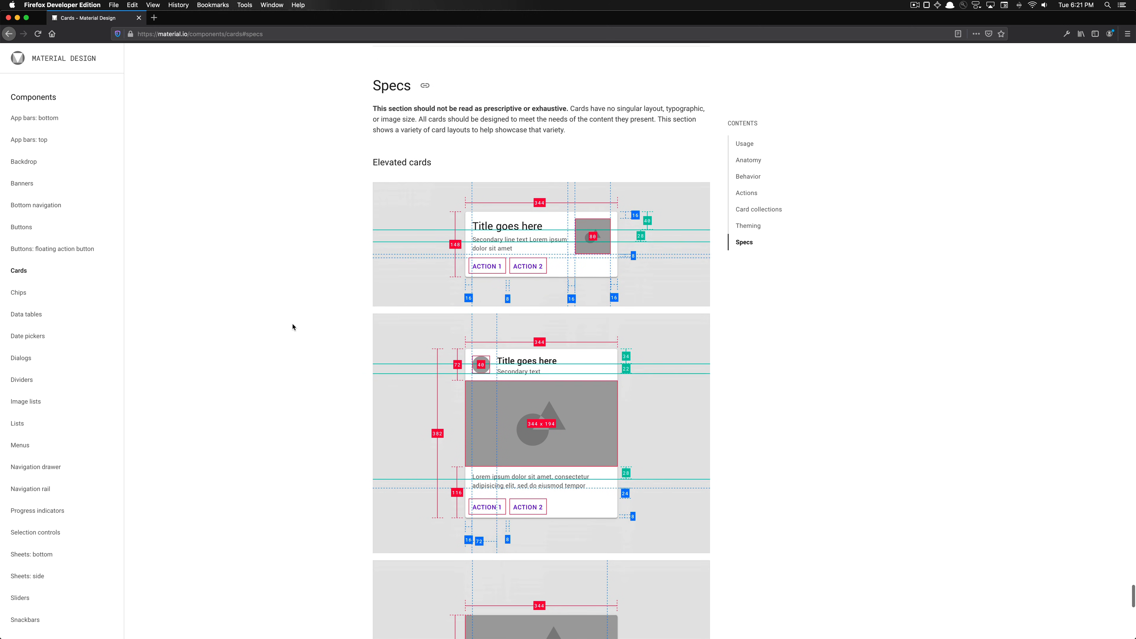
scroll(293, 327, down, 7)
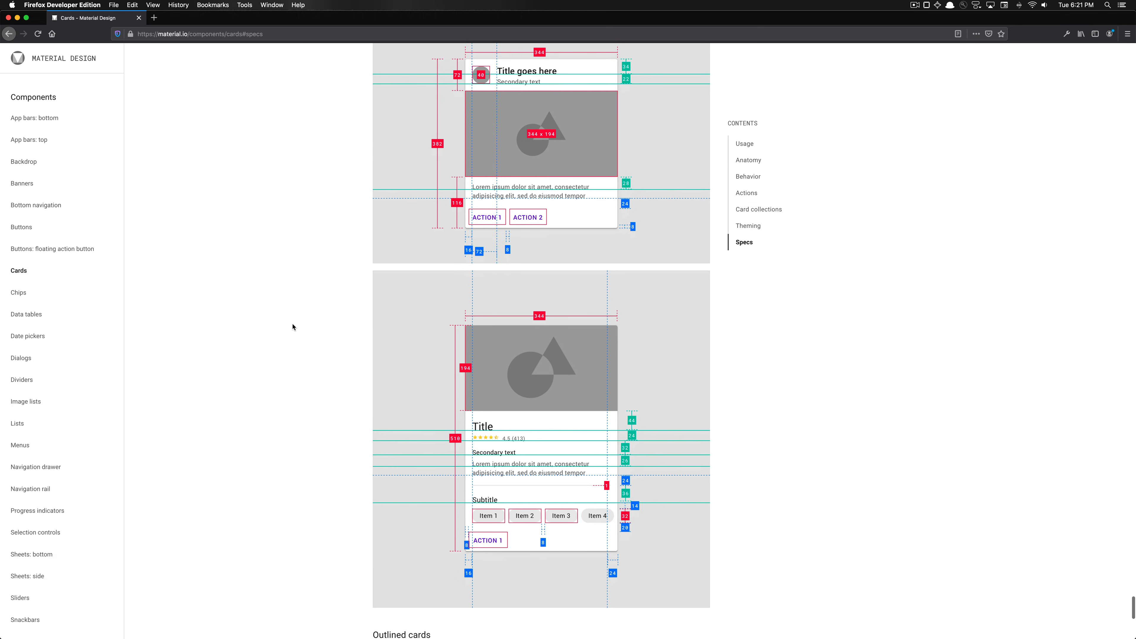
scroll(293, 326, up, 2)
scroll(293, 327, up, 2)
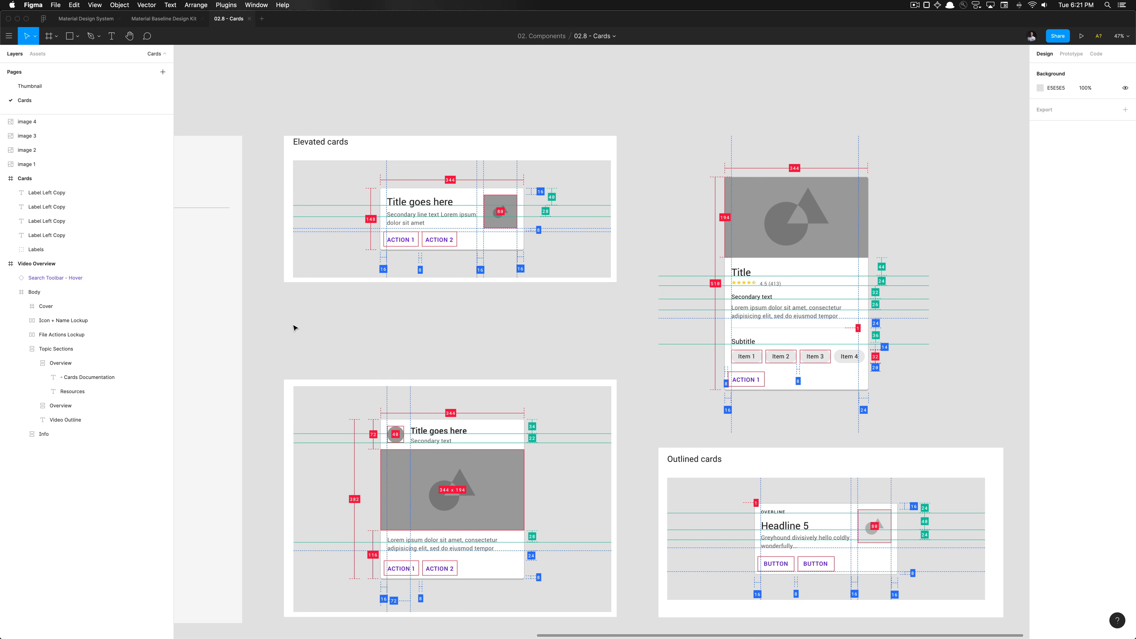
Switch to Figma and view the elevated and outlined card reference images beside the Cards frame.
scroll(464, 292, down, 5)
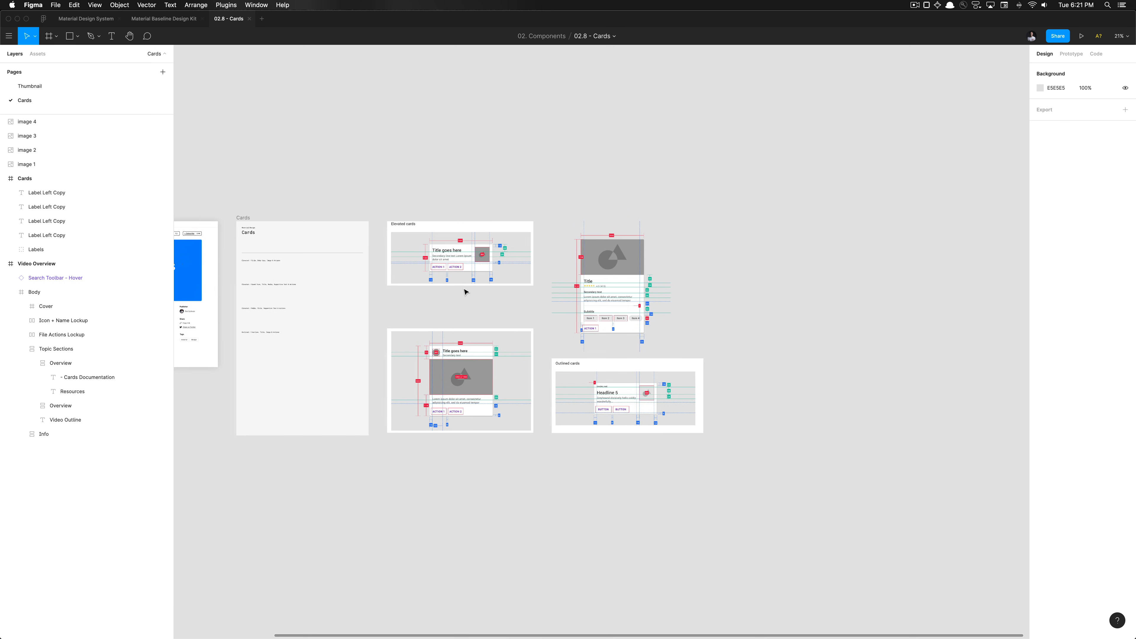
scroll(464, 291, up, 3)
scroll(463, 291, up, 2)
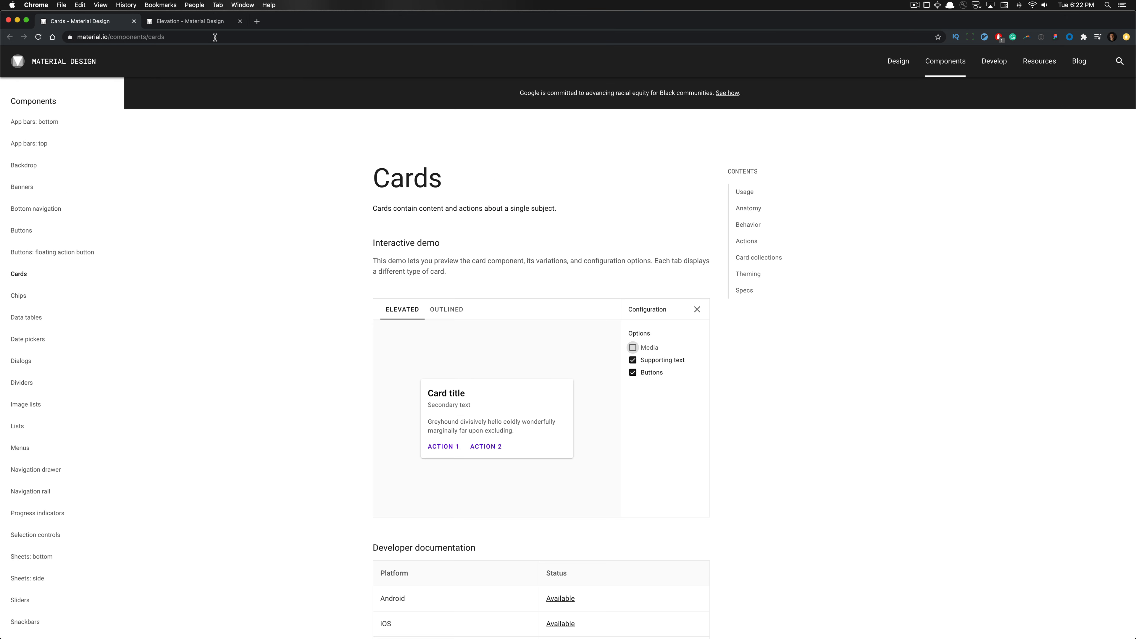
Open the Material Design Elevation page in Chrome and check the default elevation values for resting and picked-up cards.
click(210, 22)
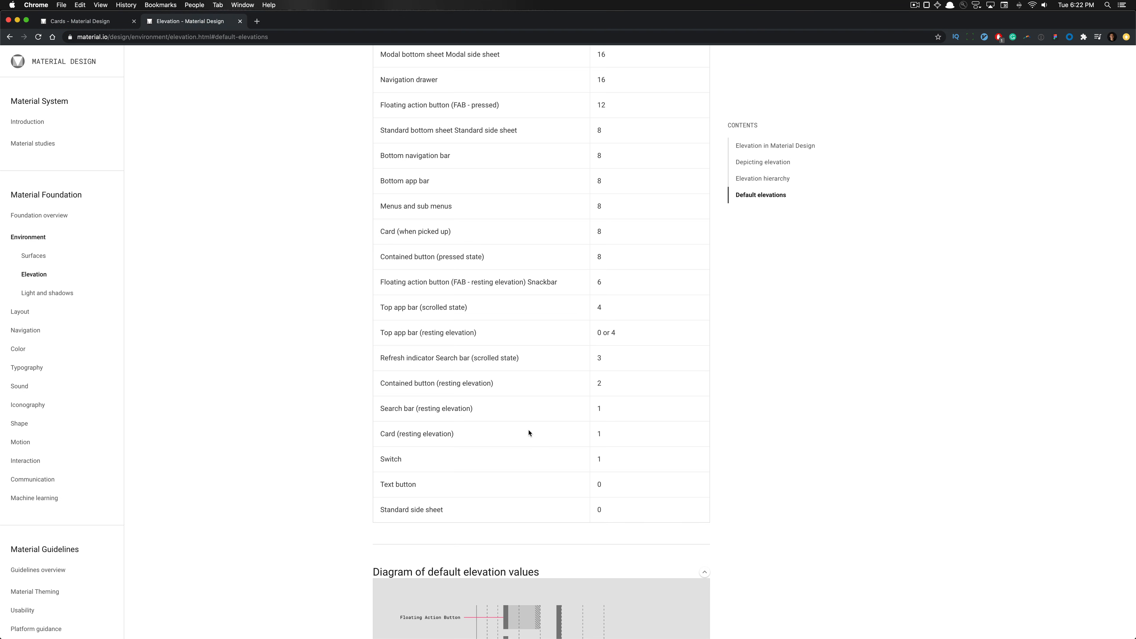
scroll(465, 442, up, 3)
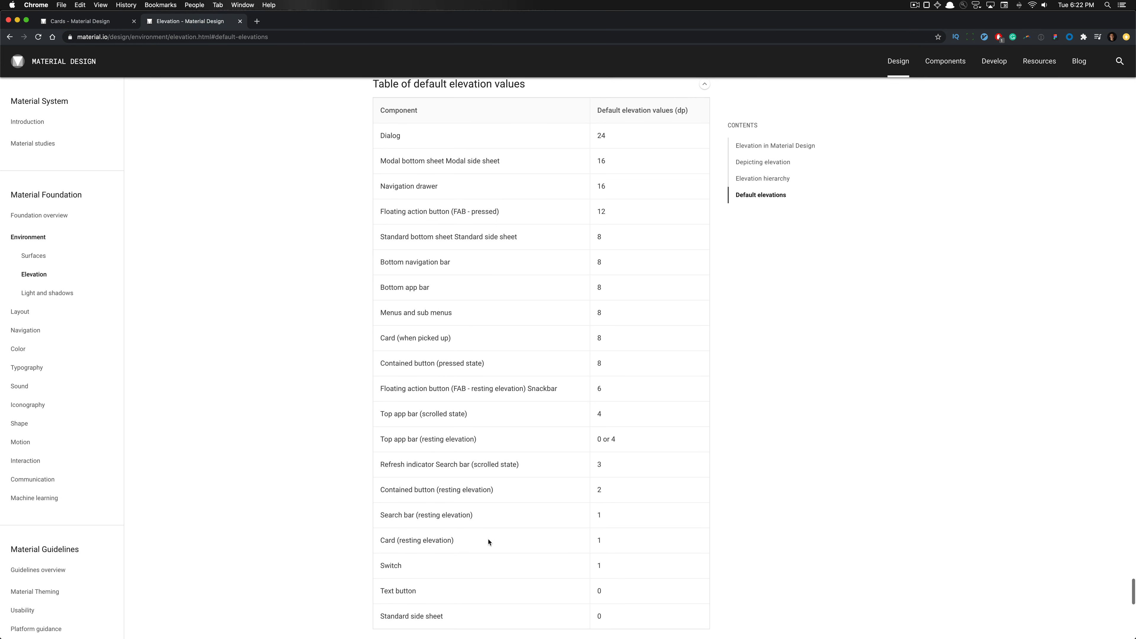
scroll(277, 398, up, 2)
scroll(276, 400, down, 1)
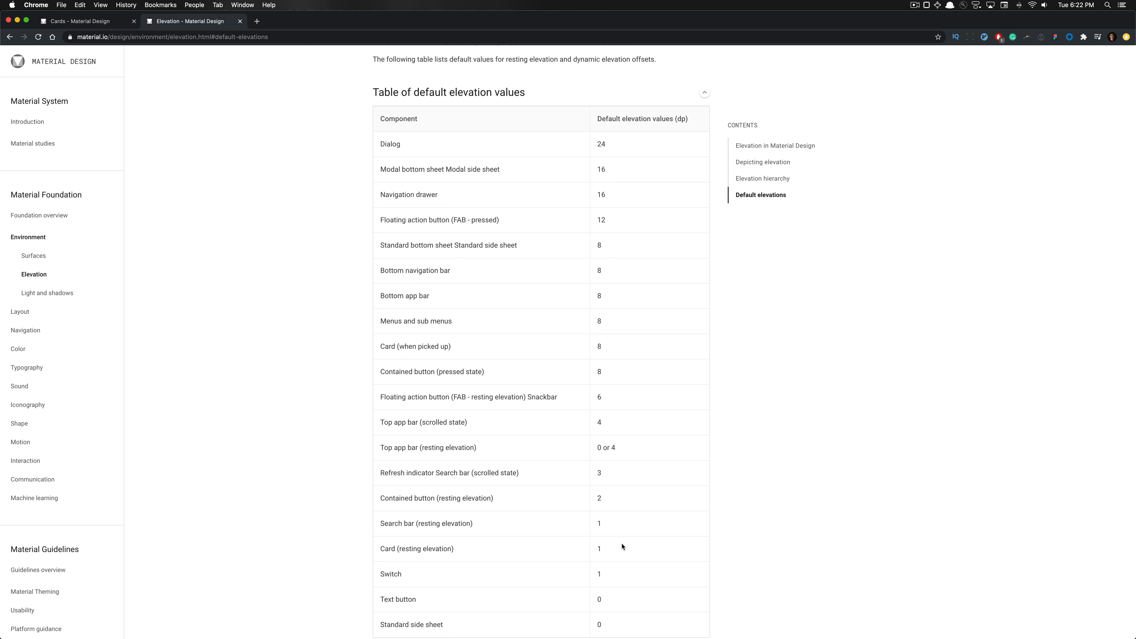
drag(606, 547, 588, 550)
click(587, 549)
drag(381, 349, 459, 345)
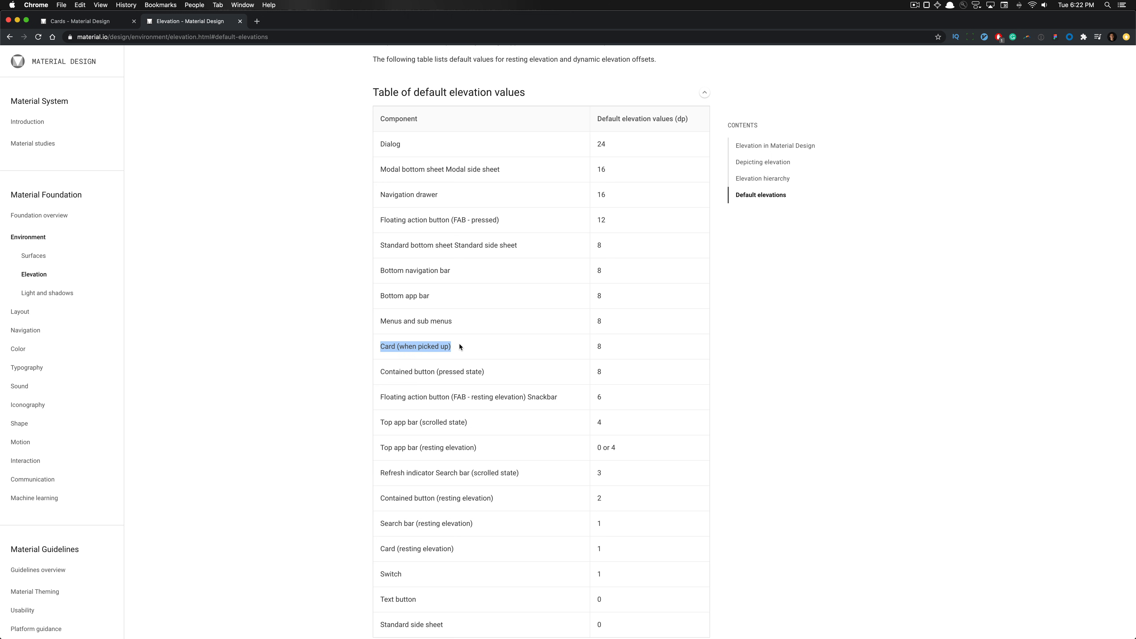
click(462, 347)
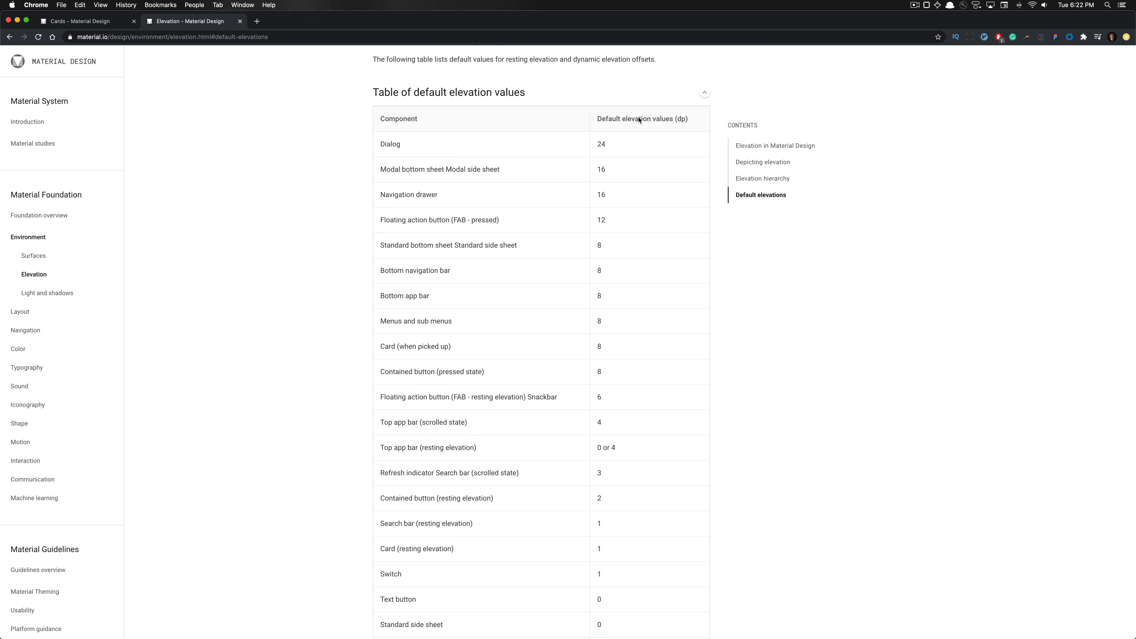
Return to the Cards documentation and compare the Elevated and Outlined variants in the interactive demo.
key(super+alt+Left)
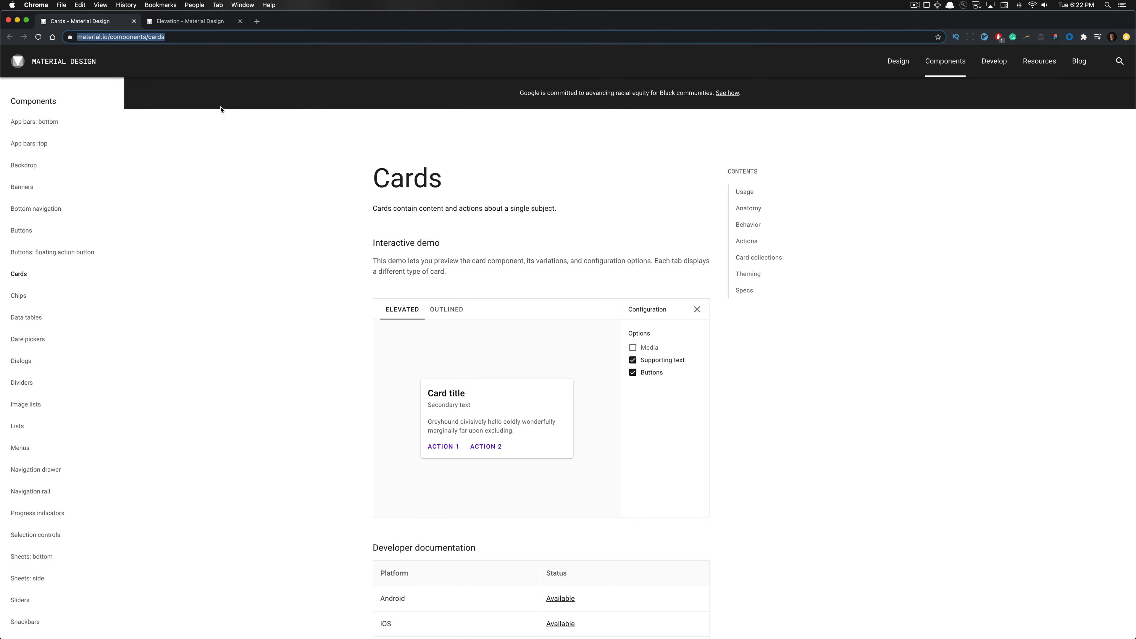
click(445, 309)
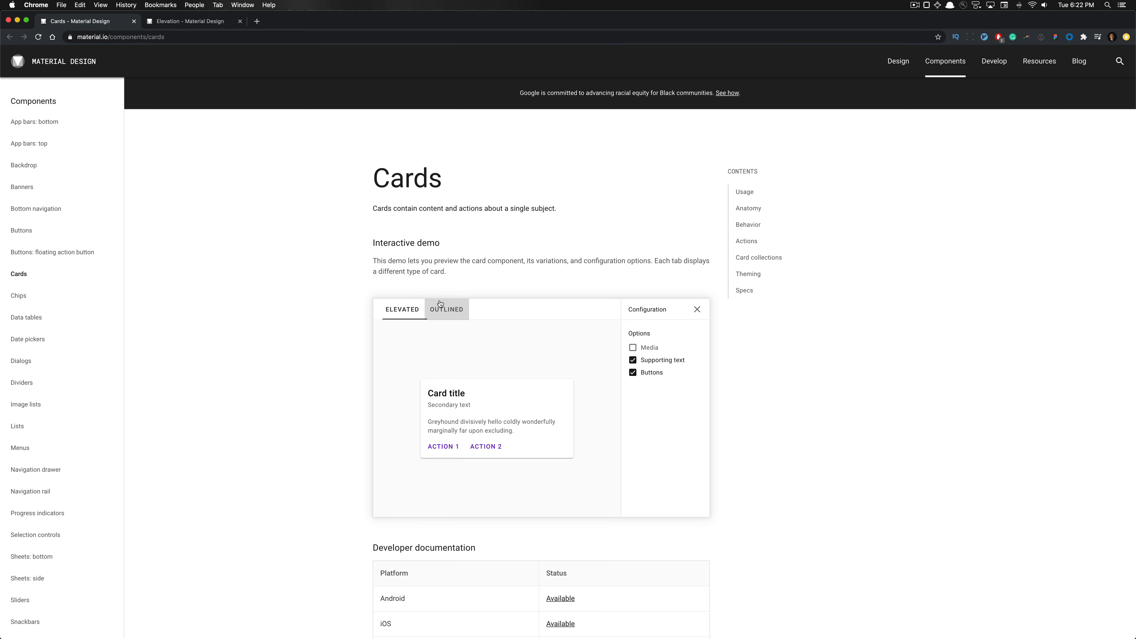
click(396, 308)
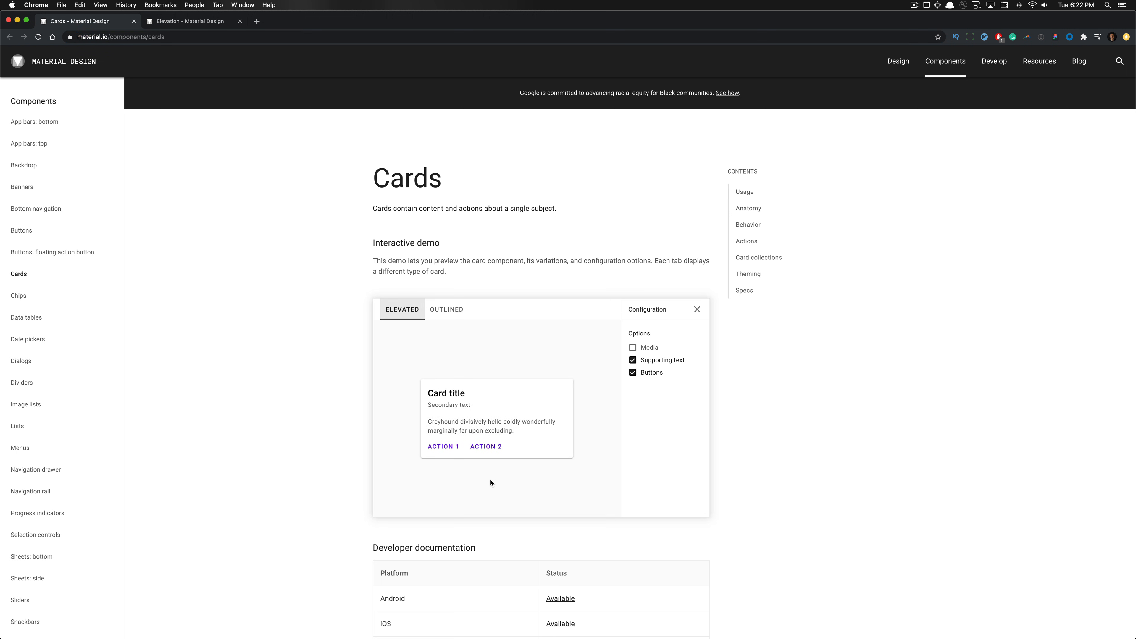
click(448, 310)
click(386, 311)
click(441, 311)
Switch to Figma and move the first elevated card reference image straight up to free space beneath it.
key(super+Tab)
scroll(530, 343, down, 5)
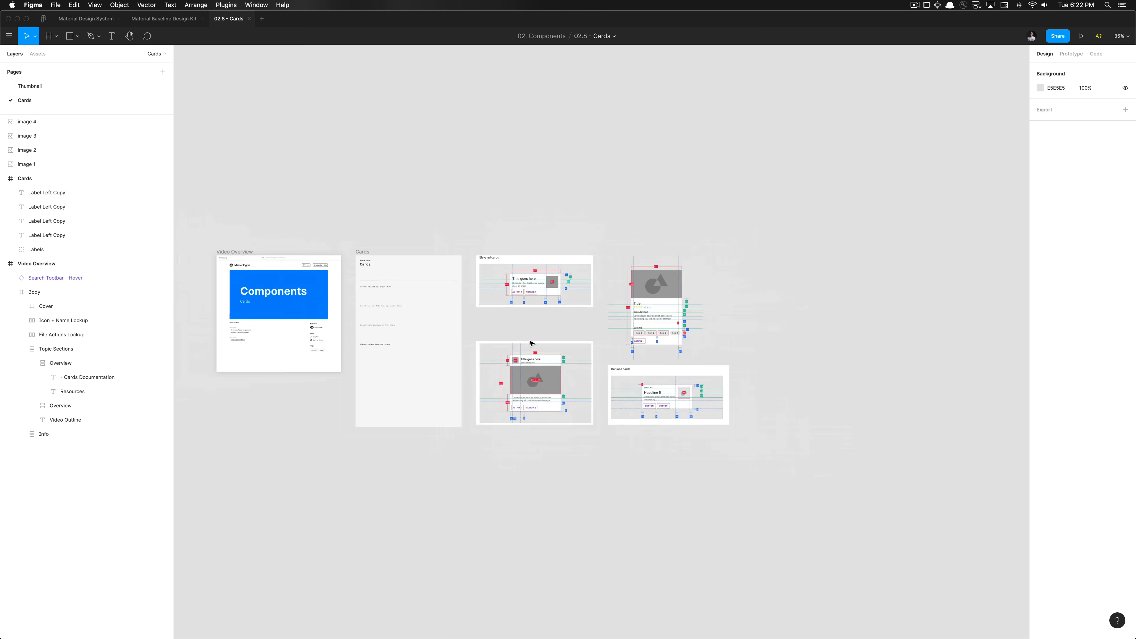
scroll(531, 343, up, 7)
scroll(530, 343, up, 5)
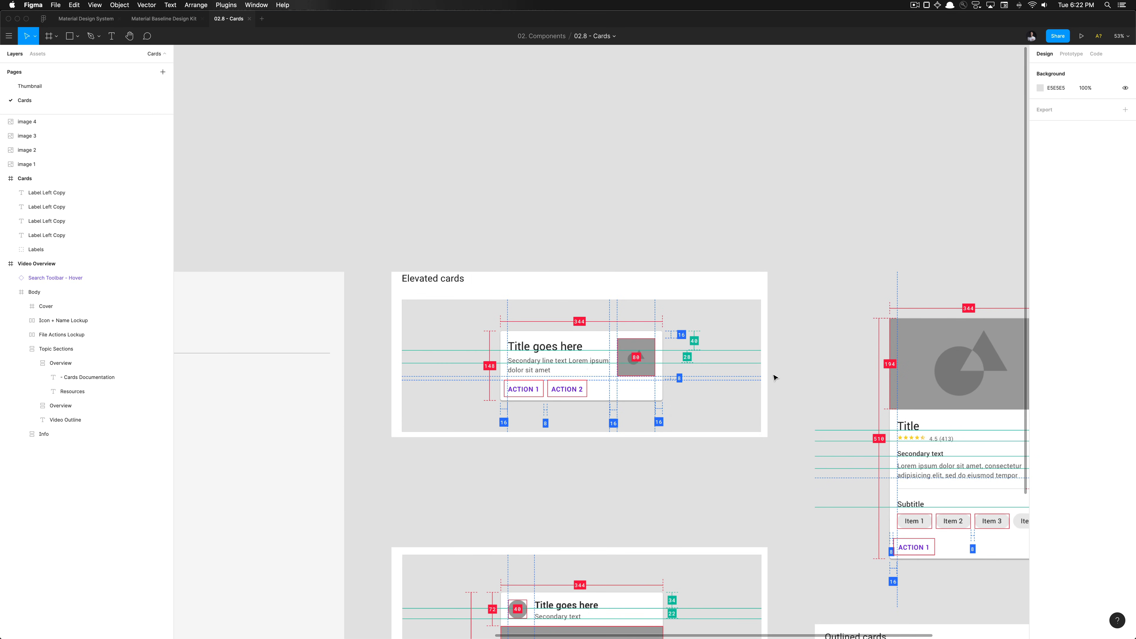
drag(623, 396, 625, 229)
click(545, 380)
scroll(545, 380, up, 2)
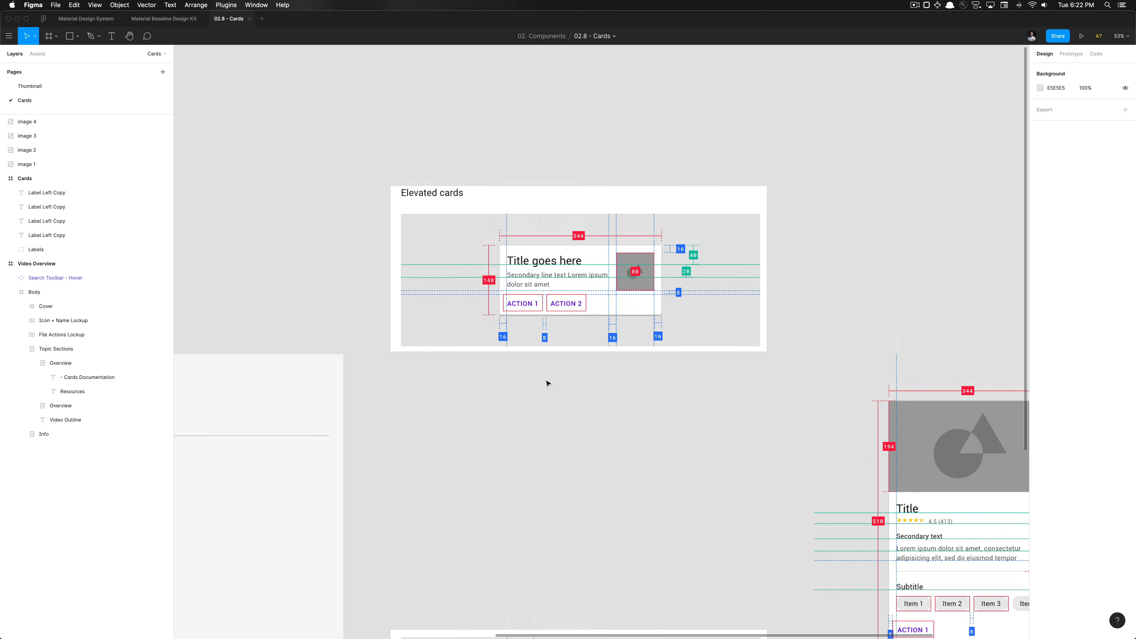
Draw a frame about 949 × 301 below the first elevated card image and apply the Surfaces / Surface fill style.
scroll(500, 430, up, 4)
scroll(500, 431, right, 1)
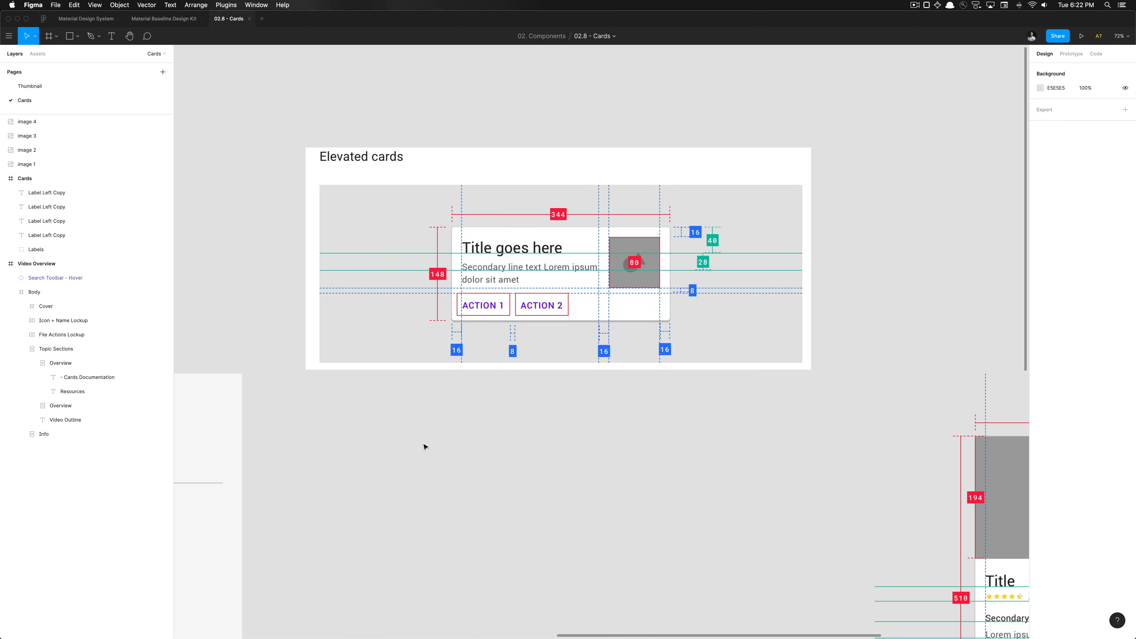
key(f)
drag(402, 430, 703, 526)
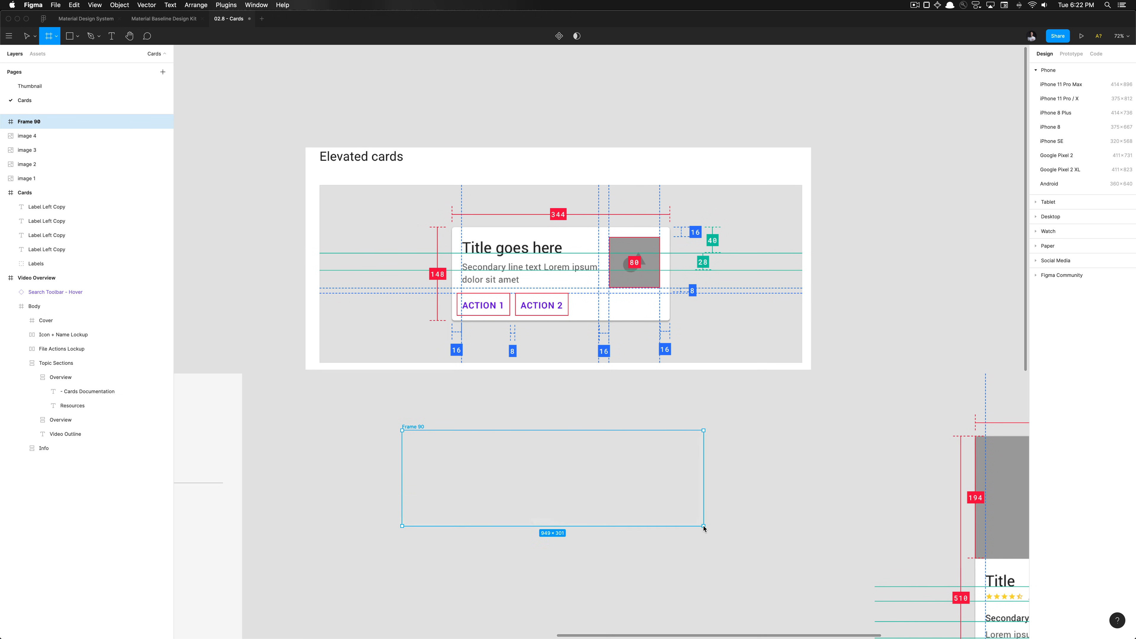
click(1111, 250)
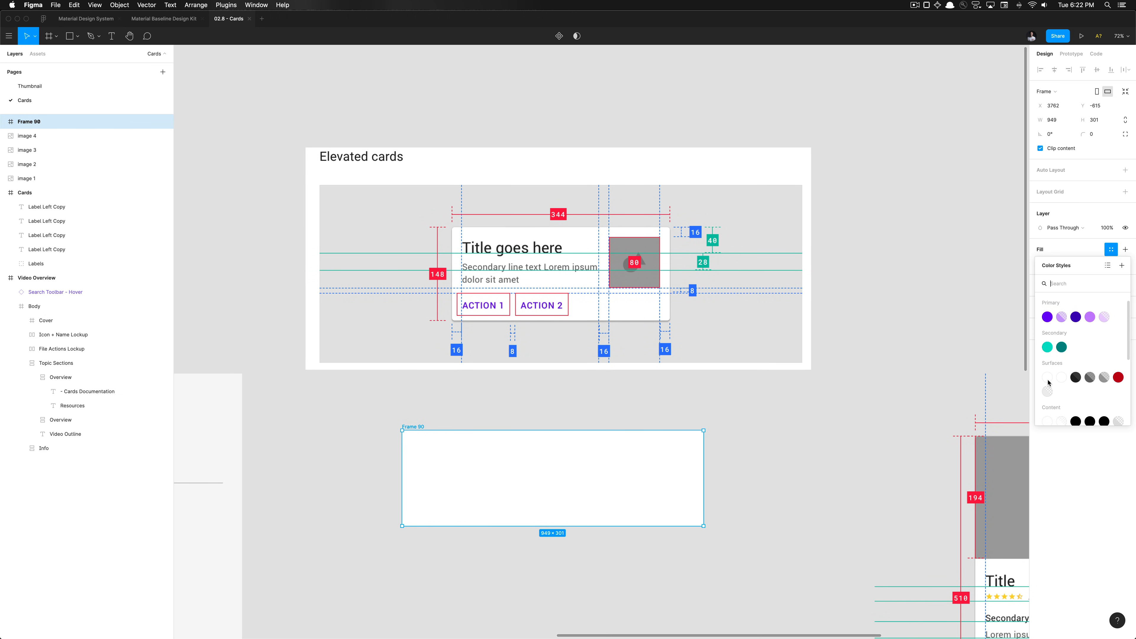
click(1061, 379)
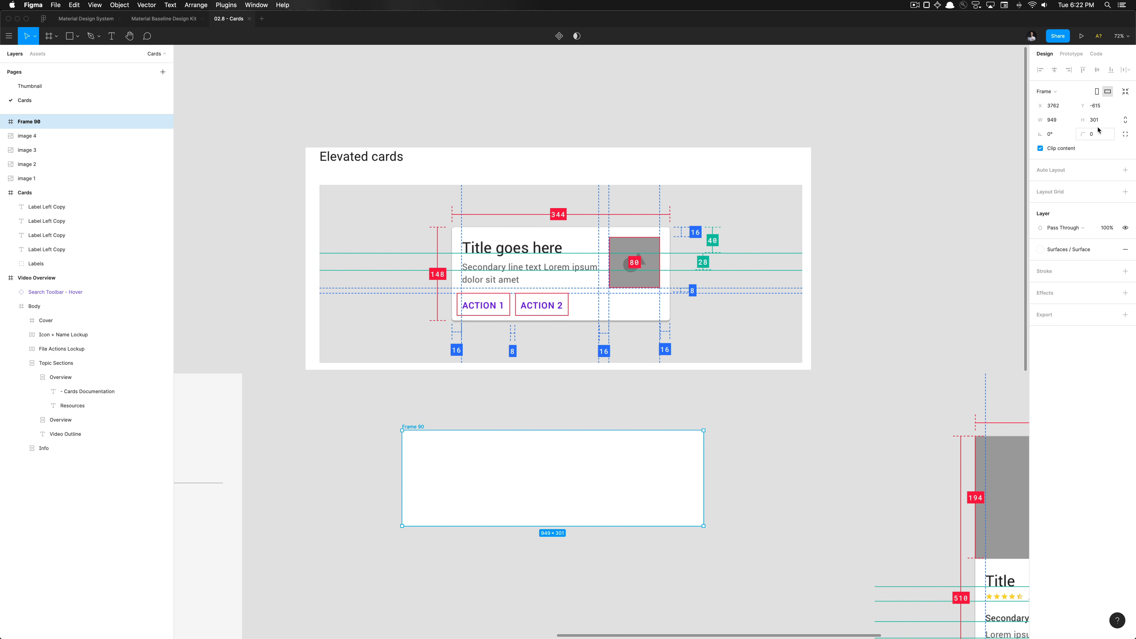
Try a corner radius of 4 on the new frame.
click(1103, 137)
text(4)
key(Return)
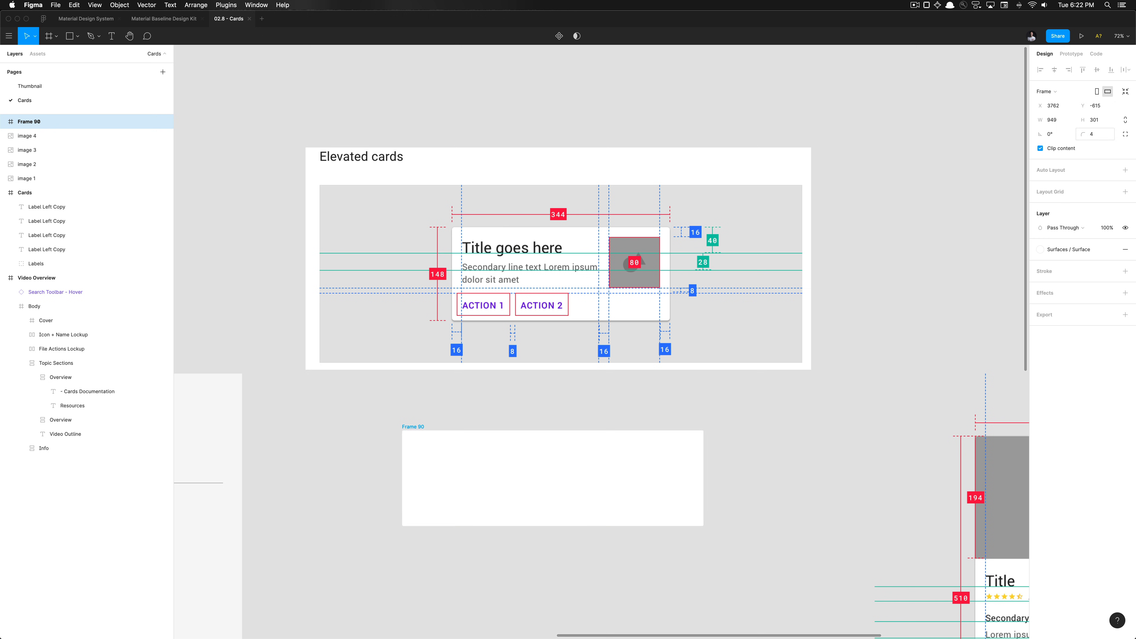
Set the new frame's corner radius to 8.
click(1099, 138)
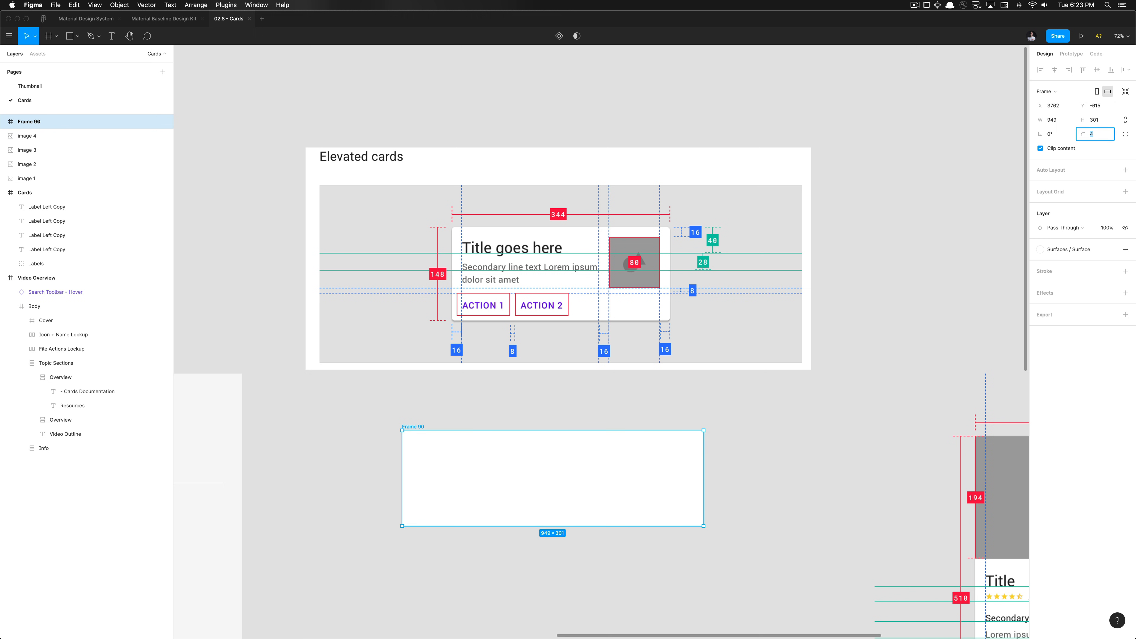
text(8)
key(Return)
Copy the text of the "Elevated / Title, Body Copy, Image & Actions" label in the Cards frame.
scroll(477, 406, down, 10)
scroll(478, 406, up, 9)
scroll(478, 406, left, 3)
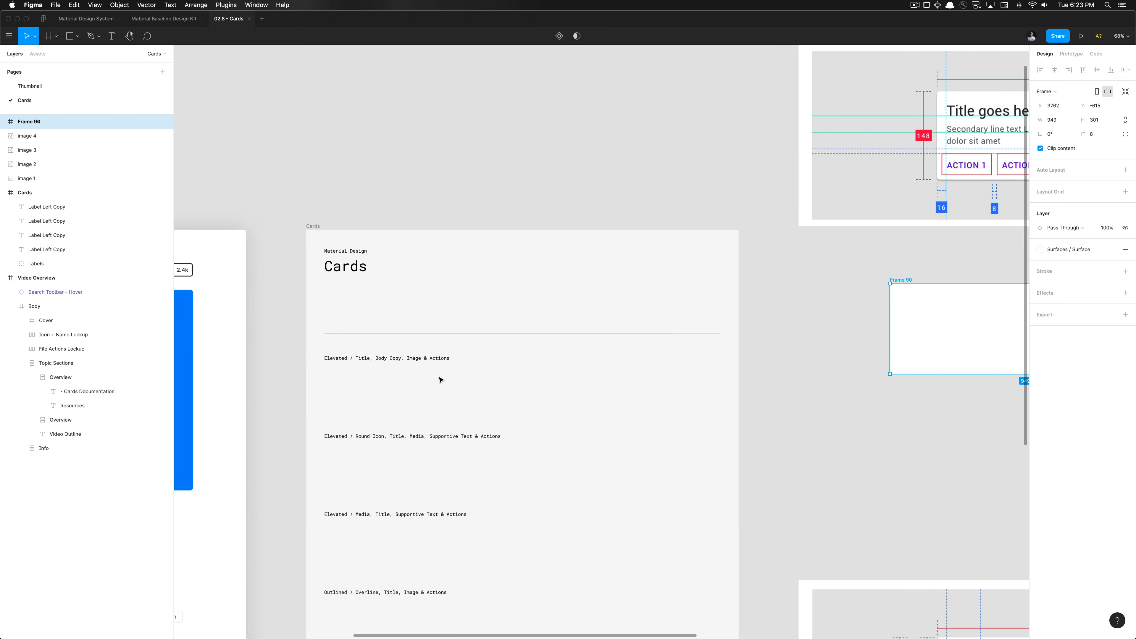
click(416, 364)
click(420, 370)
scroll(421, 369, left, 3)
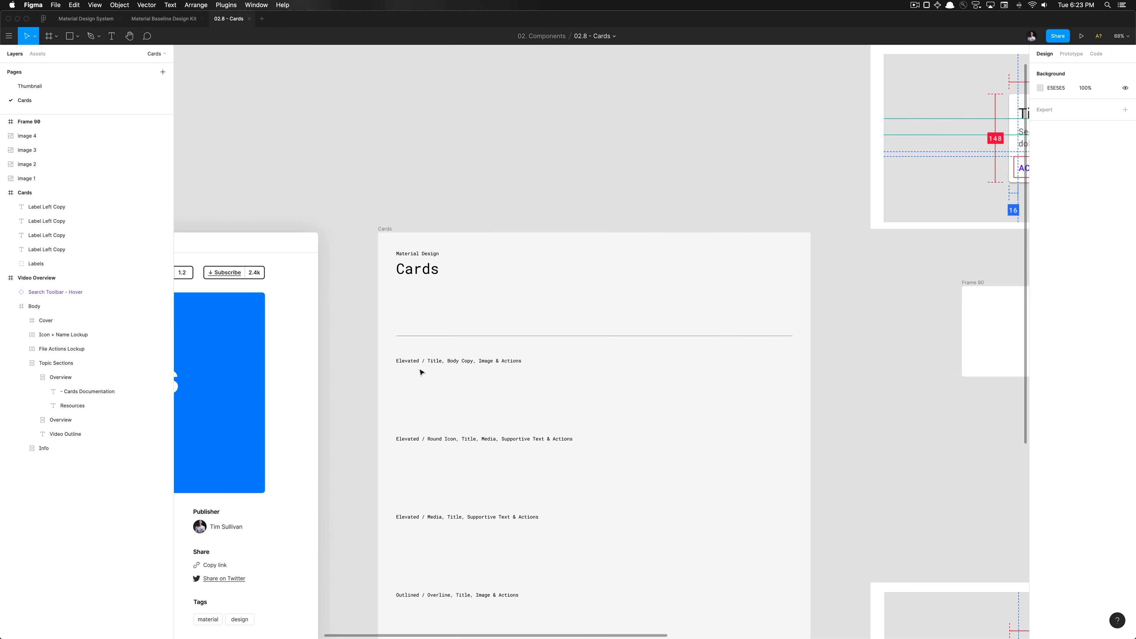
scroll(424, 362, up, 5)
click(428, 357)
click(420, 377)
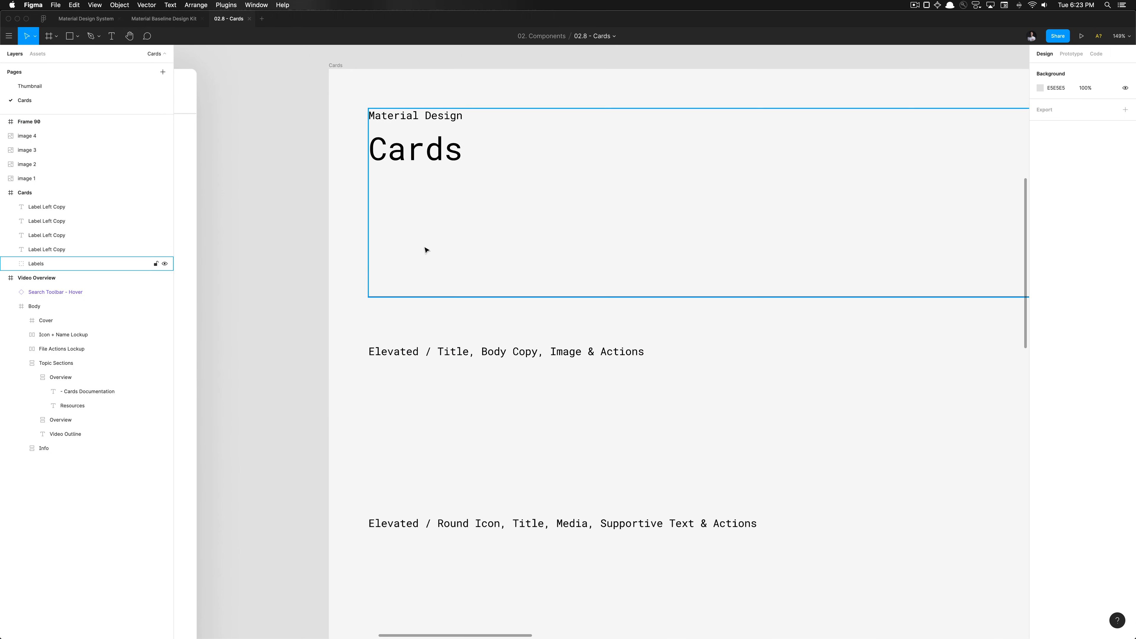
Compare the first Cards frame label with the title, body copy, image and actions in the elevated card reference image.
scroll(463, 355, down, 5)
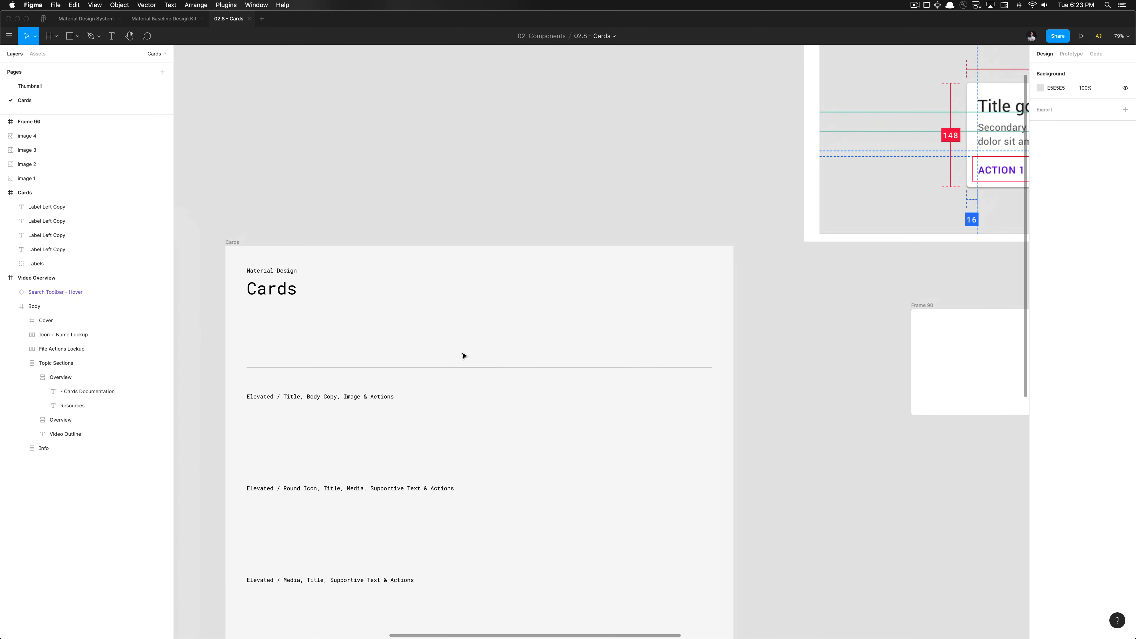
scroll(464, 355, right, 2)
scroll(464, 356, up, 2)
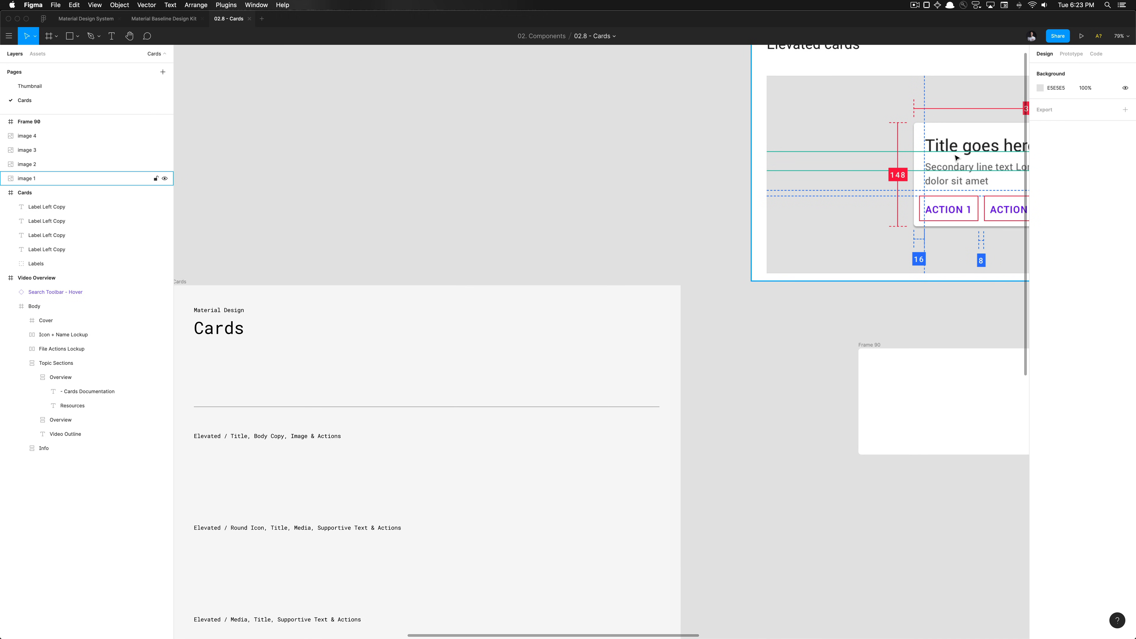
scroll(972, 172, right, 6)
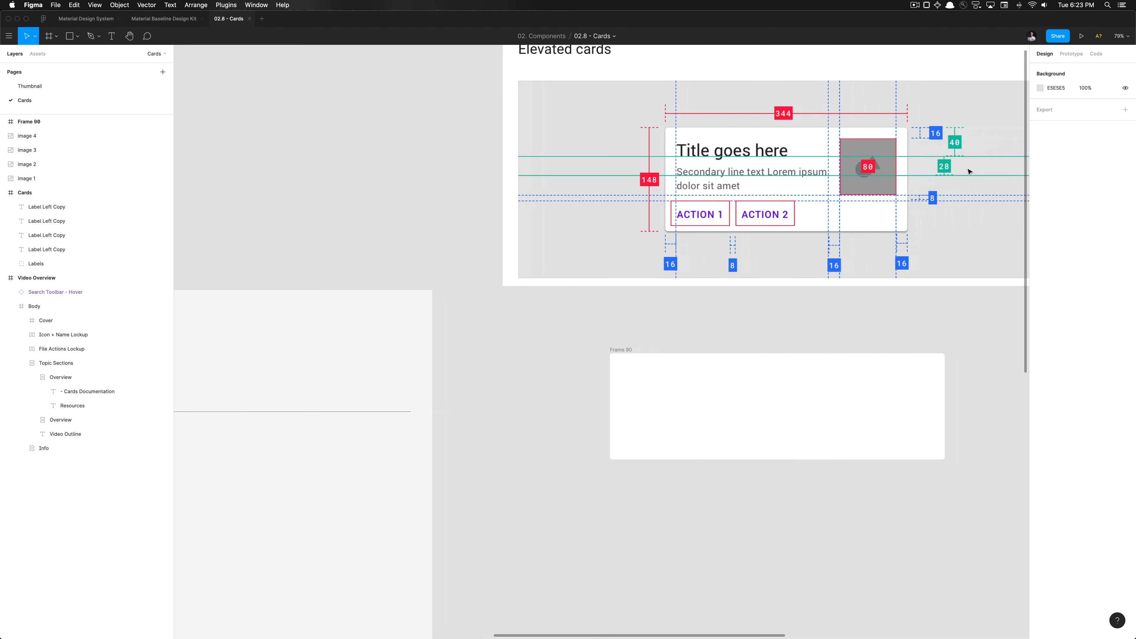
scroll(841, 167, left, 5)
scroll(842, 167, down, 2)
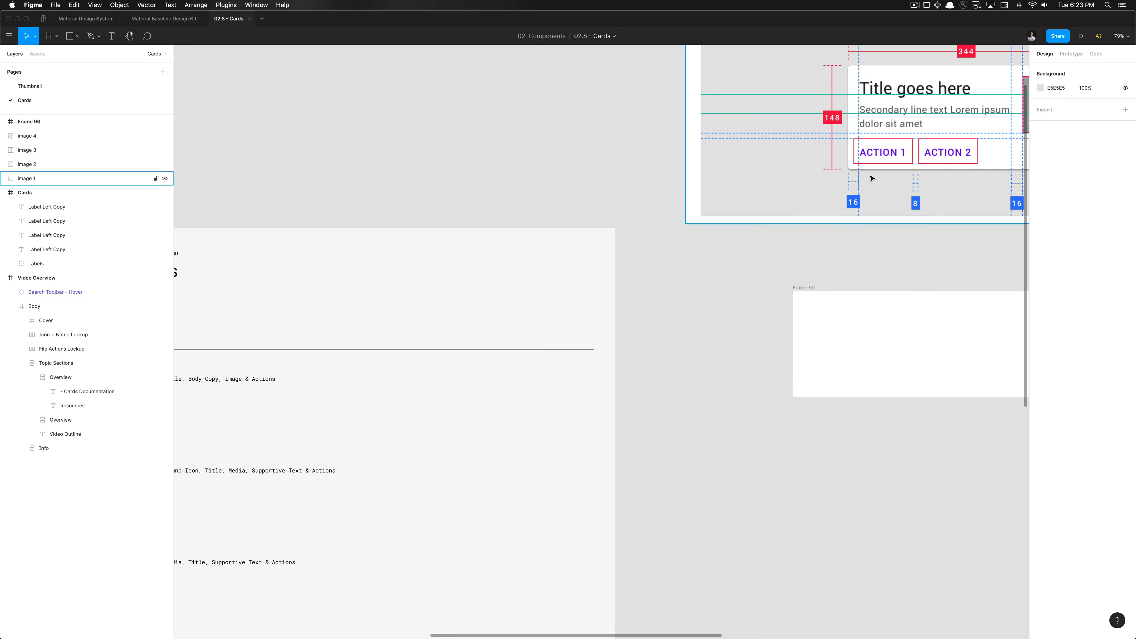
click(753, 241)
scroll(689, 289, right, 8)
scroll(690, 289, up, 1)
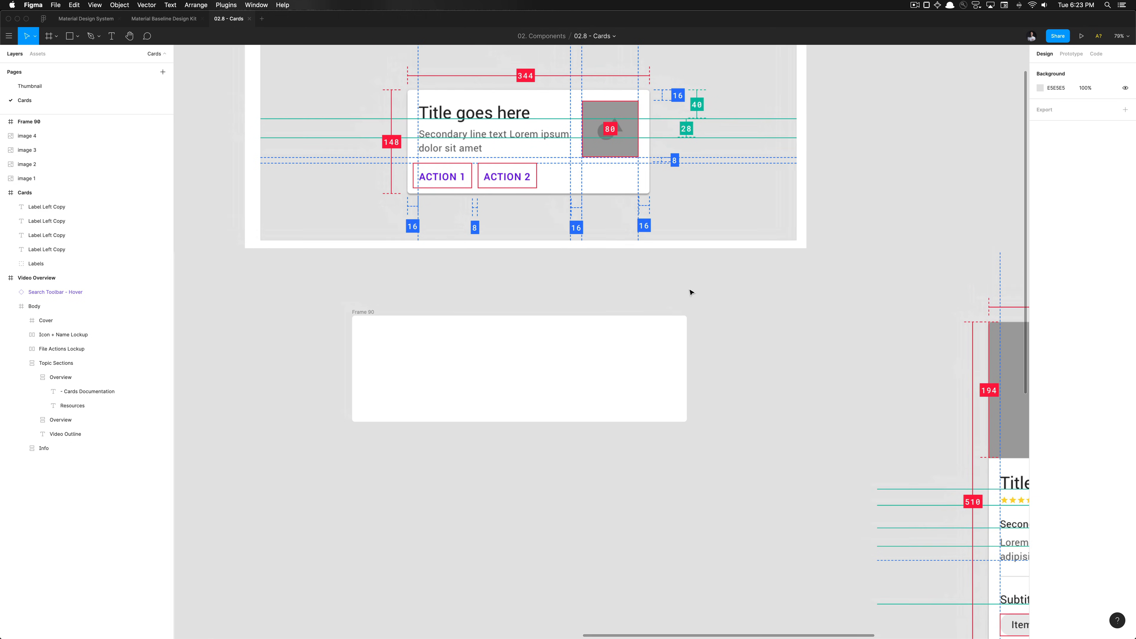
Rename the new white frame to "Elevated / Title, Body Copy, Image & Actions" using the copied label text.
click(478, 371)
click(429, 349)
key(super+r)
key(super+v)
key(Return)
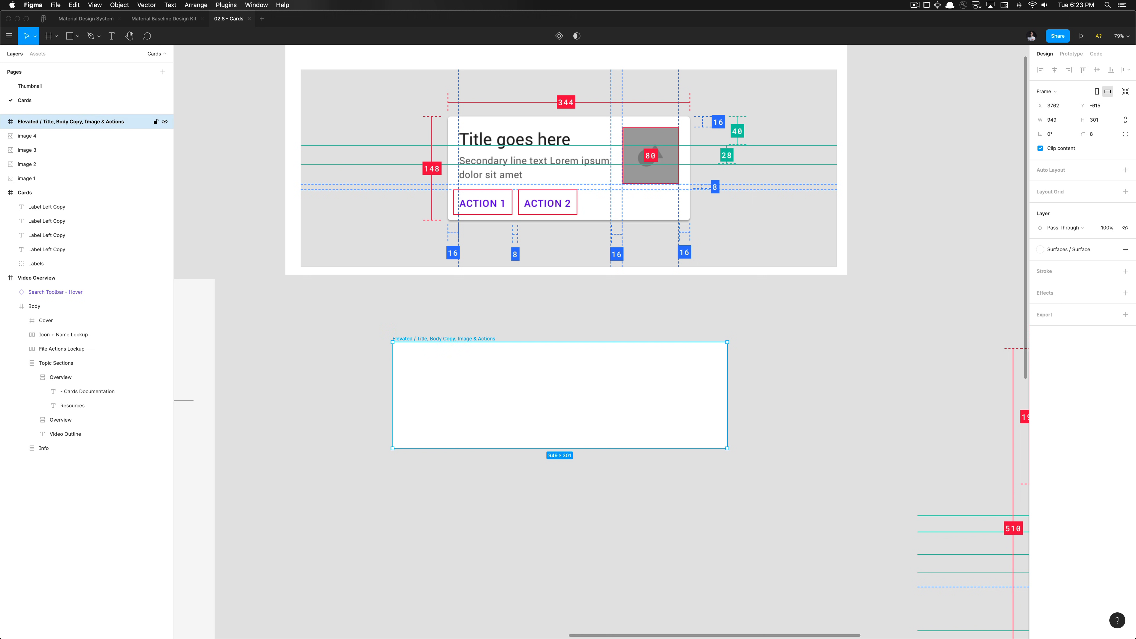
Resize the "Elevated / Title, Body Copy, Image & Actions" frame to 344 wide by 148 high, as in the reference card.
click(450, 292)
scroll(449, 294, up, 5)
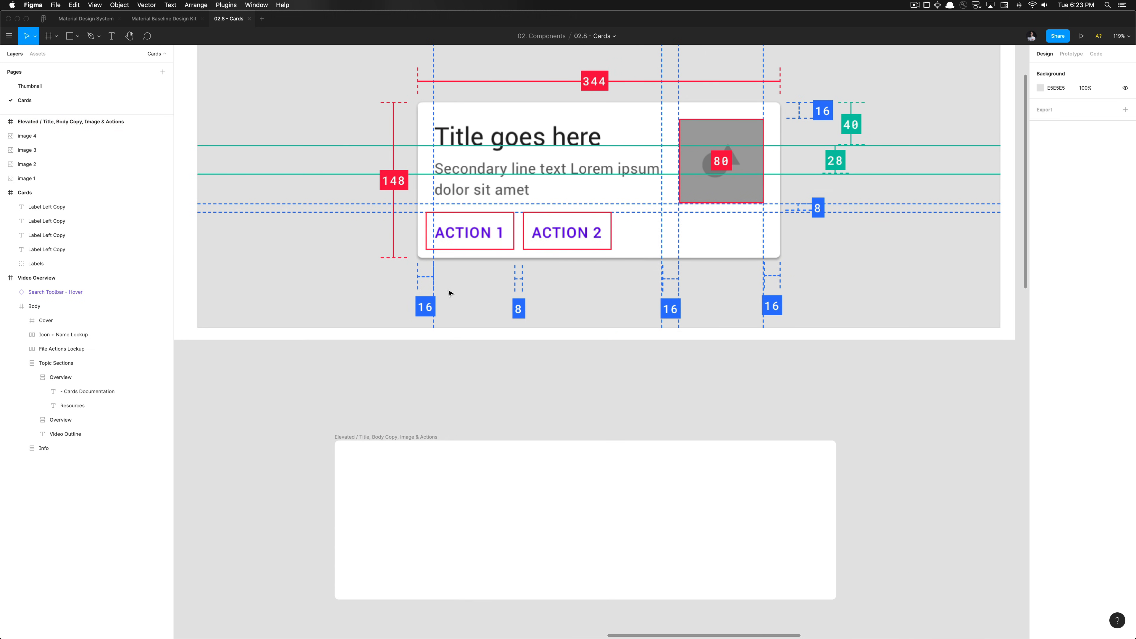
scroll(449, 293, down, 5)
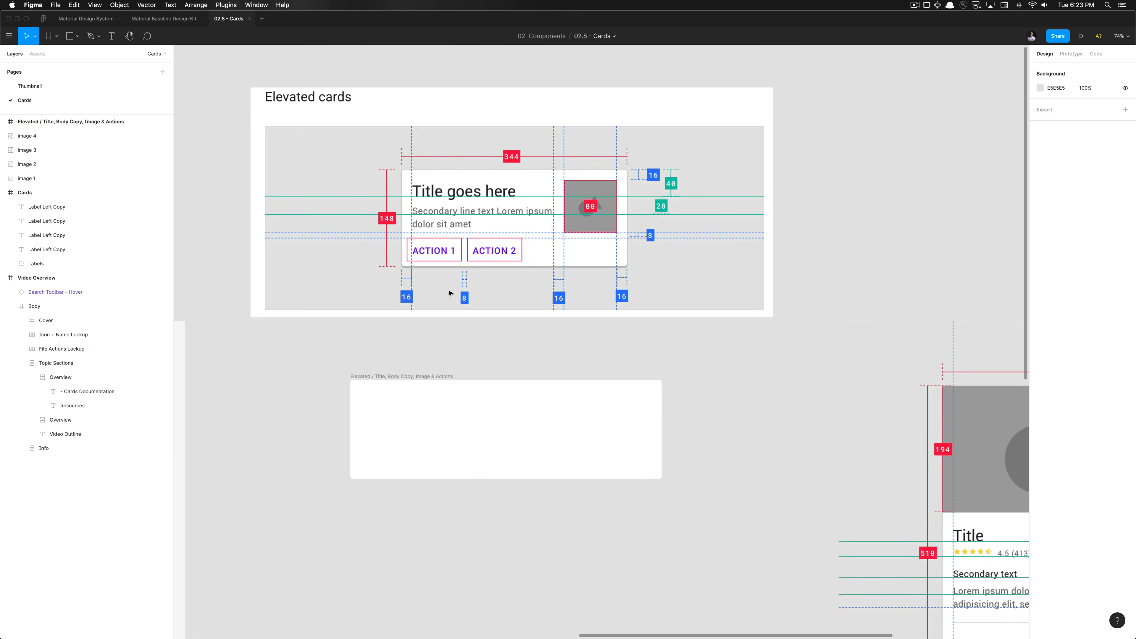
click(413, 424)
click(1064, 124)
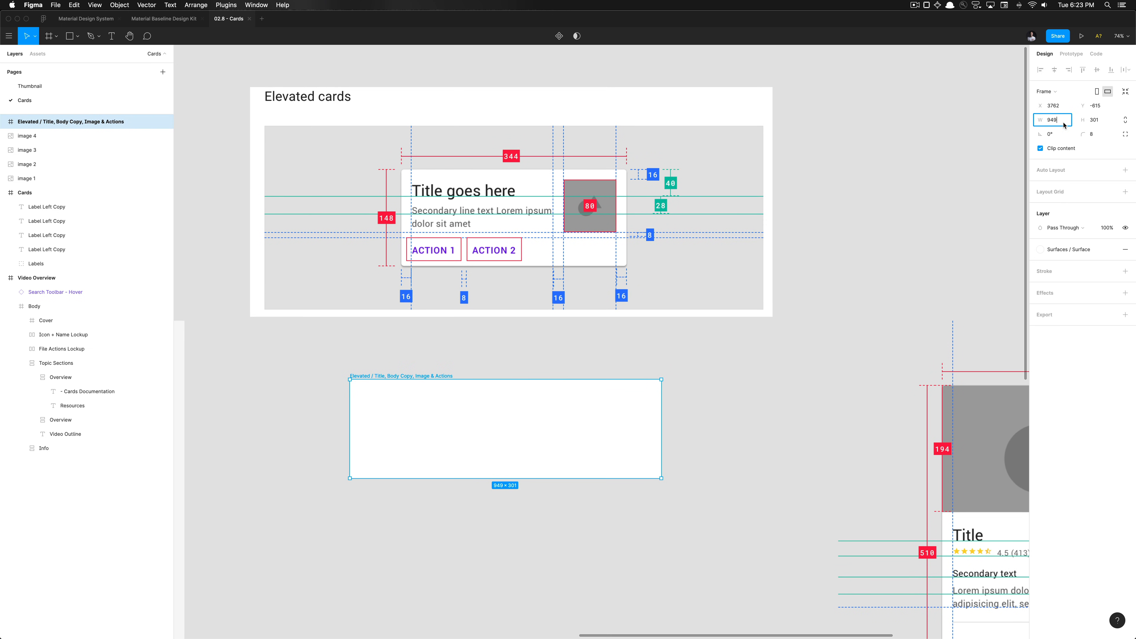
text(344)
key(Tab)
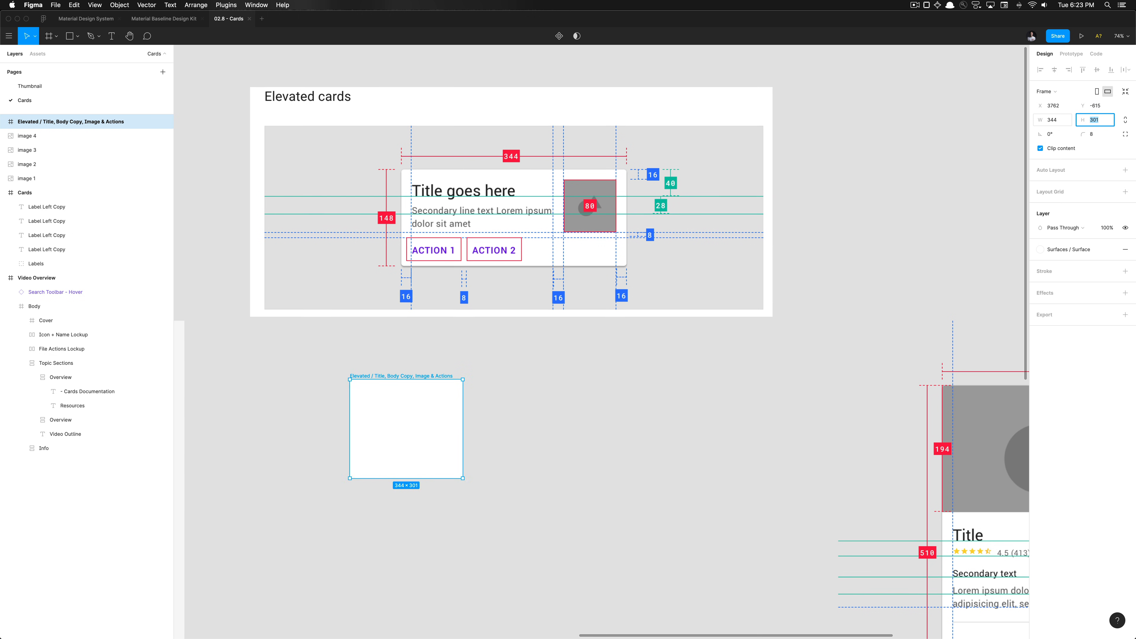
text(148)
key(Return)
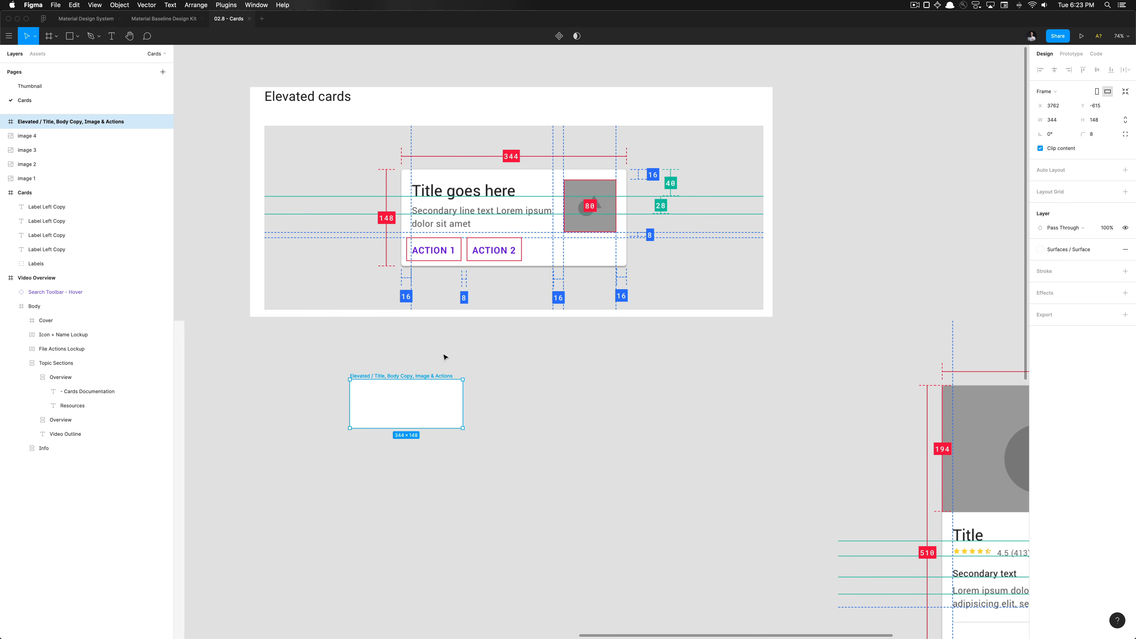
Set the corner radius of the elevated card frame to 4.
scroll(269, 429, up, 5)
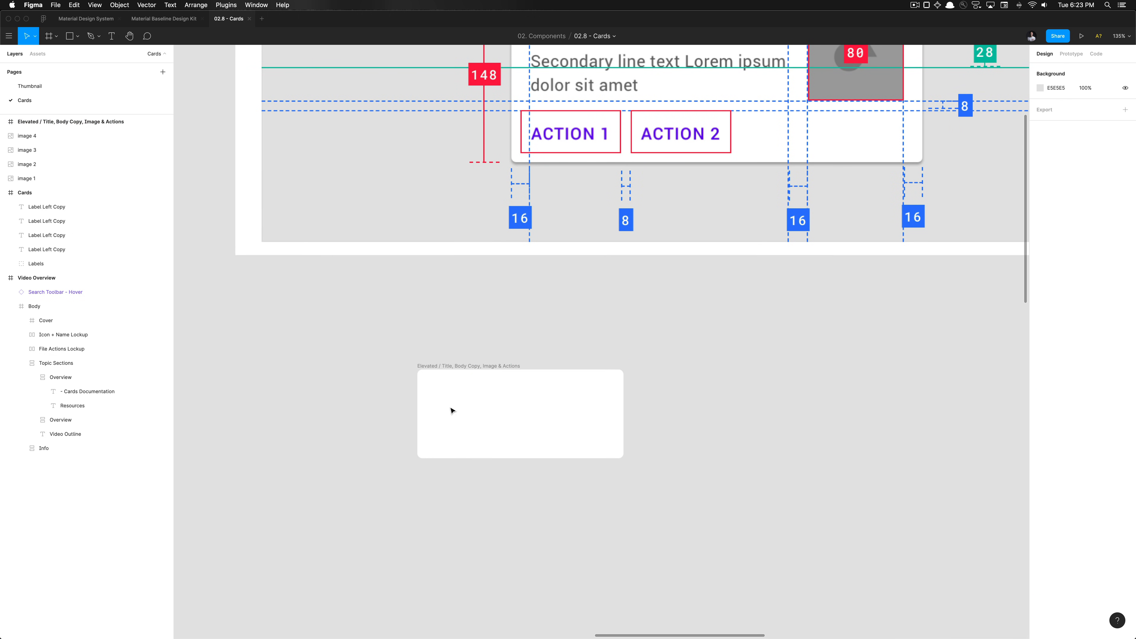
scroll(517, 409, up, 2)
scroll(518, 409, right, 2)
click(601, 481)
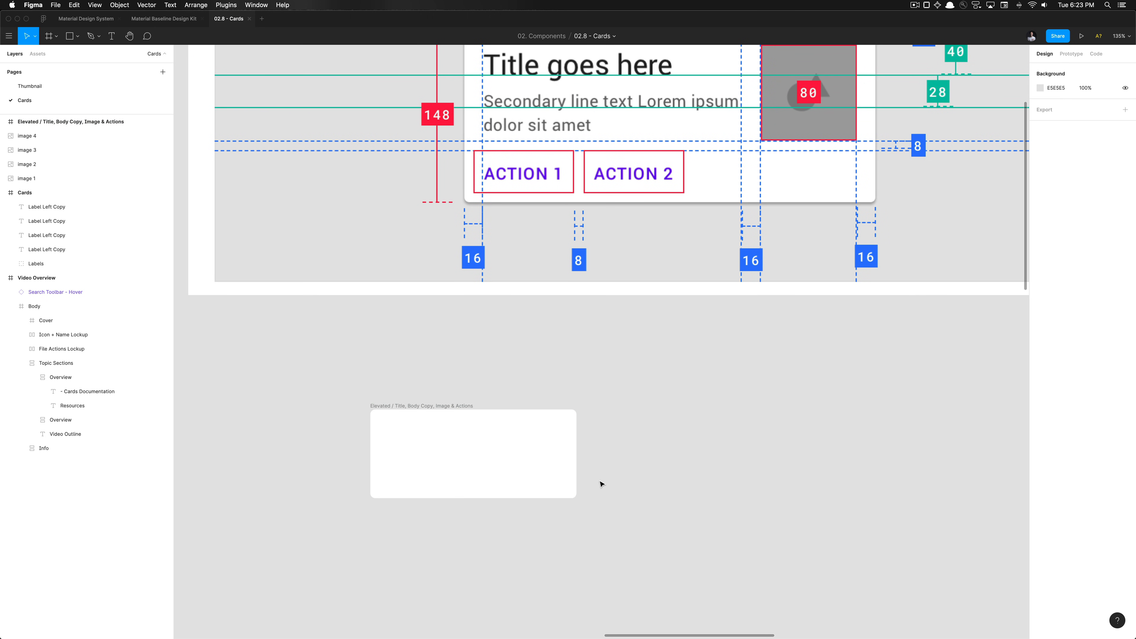
click(517, 461)
click(1094, 135)
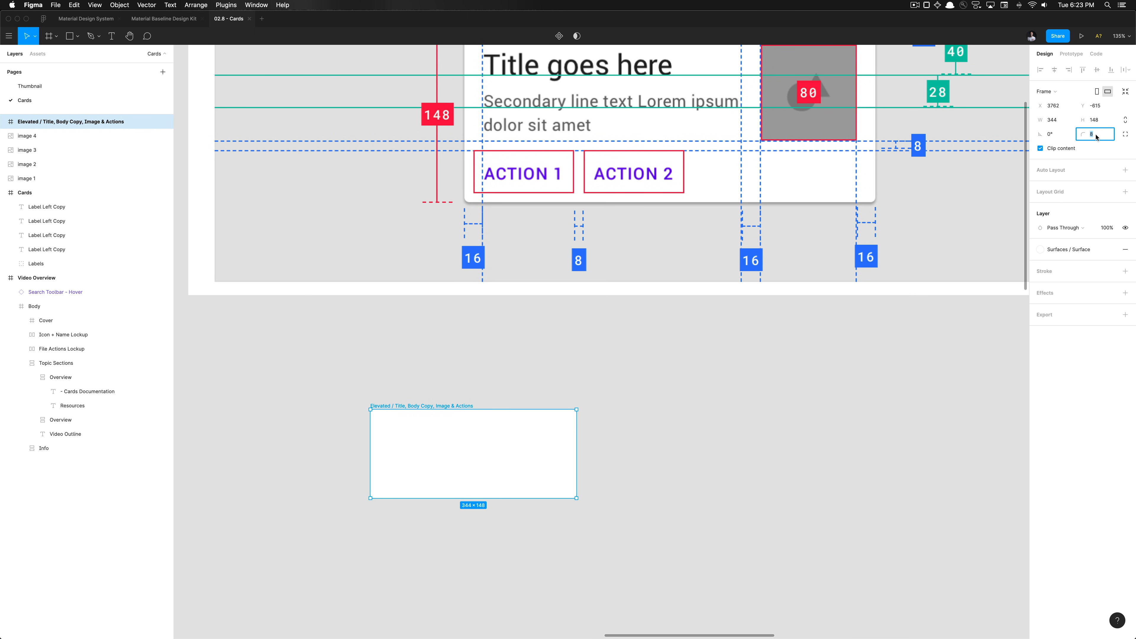
key(Return)
click(777, 440)
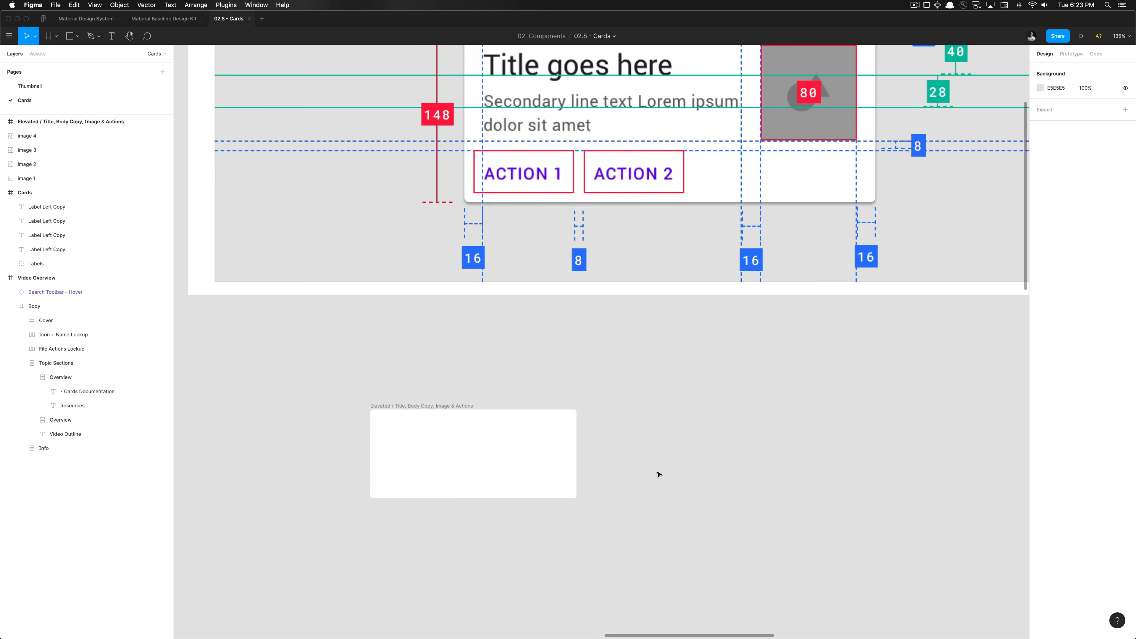
Move the elevated card frame to X 4041, Y -735, just below the reference card image.
scroll(474, 475, up, 3)
scroll(474, 476, down, 5)
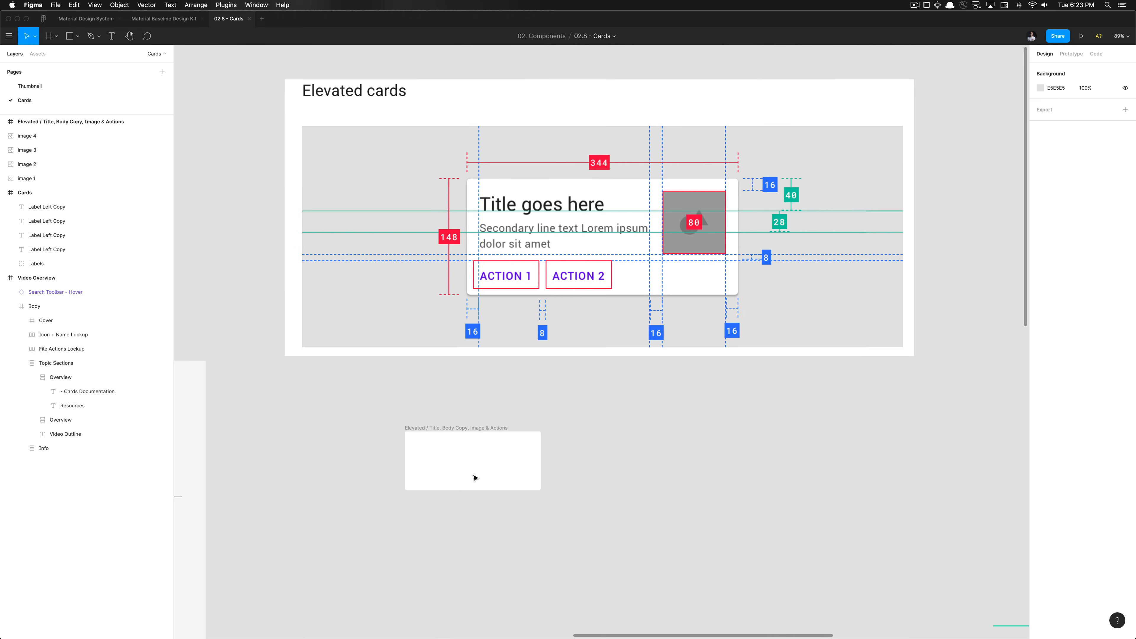
scroll(475, 478, up, 3)
drag(463, 499, 606, 435)
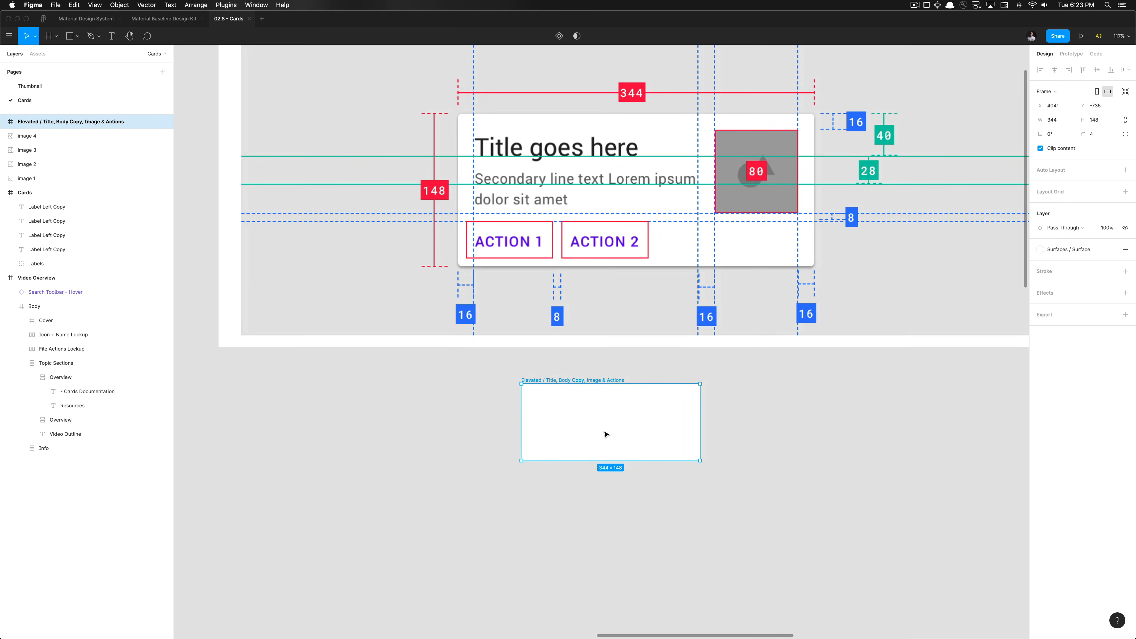
scroll(606, 435, right, 2)
scroll(486, 491, up, 4)
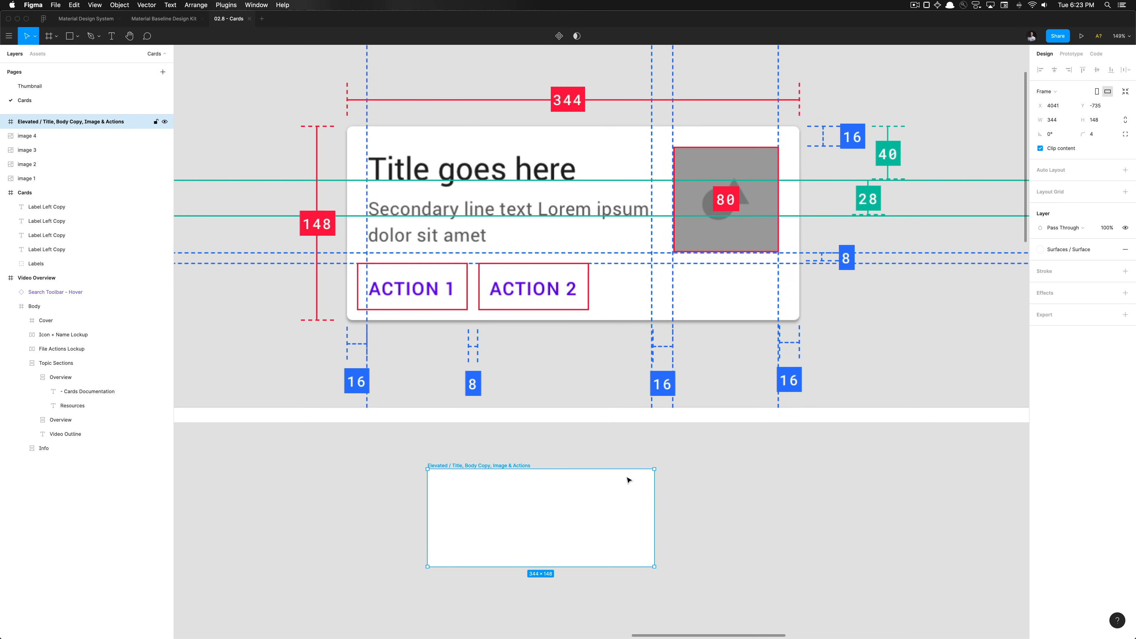
click(688, 480)
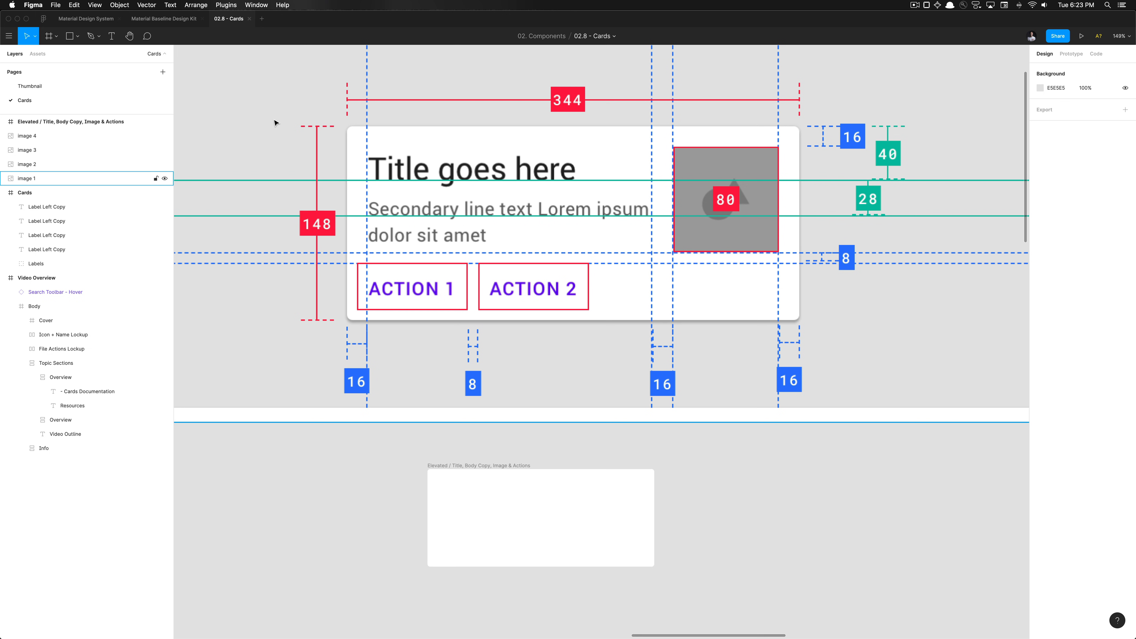
Check that the Material Design System library is enabled for this file.
key(alt+3)
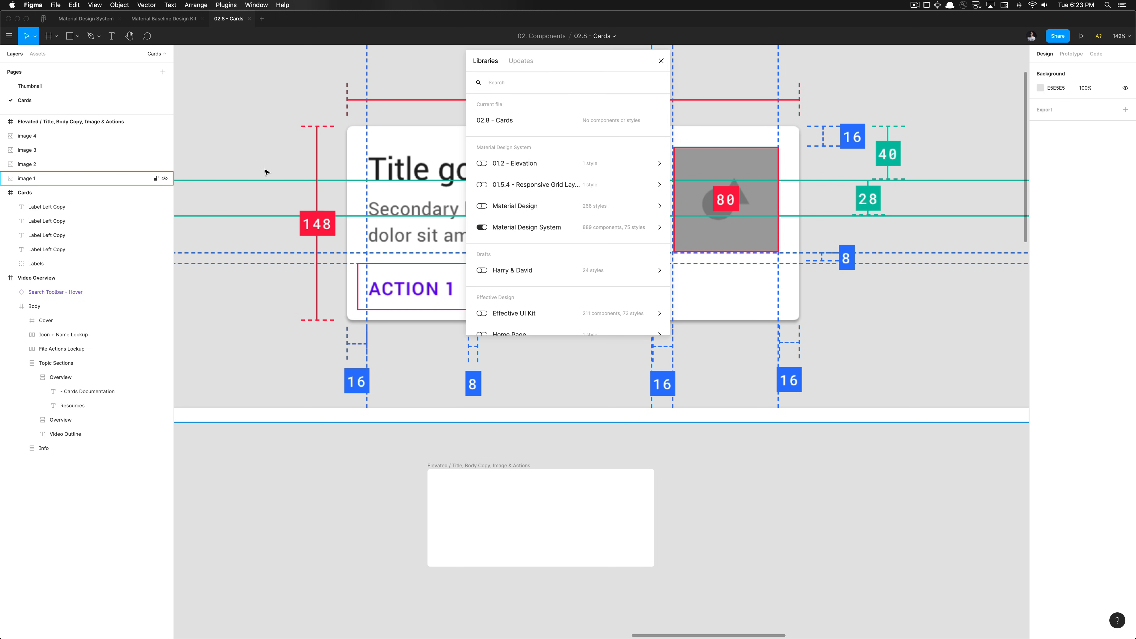
click(482, 228)
click(482, 229)
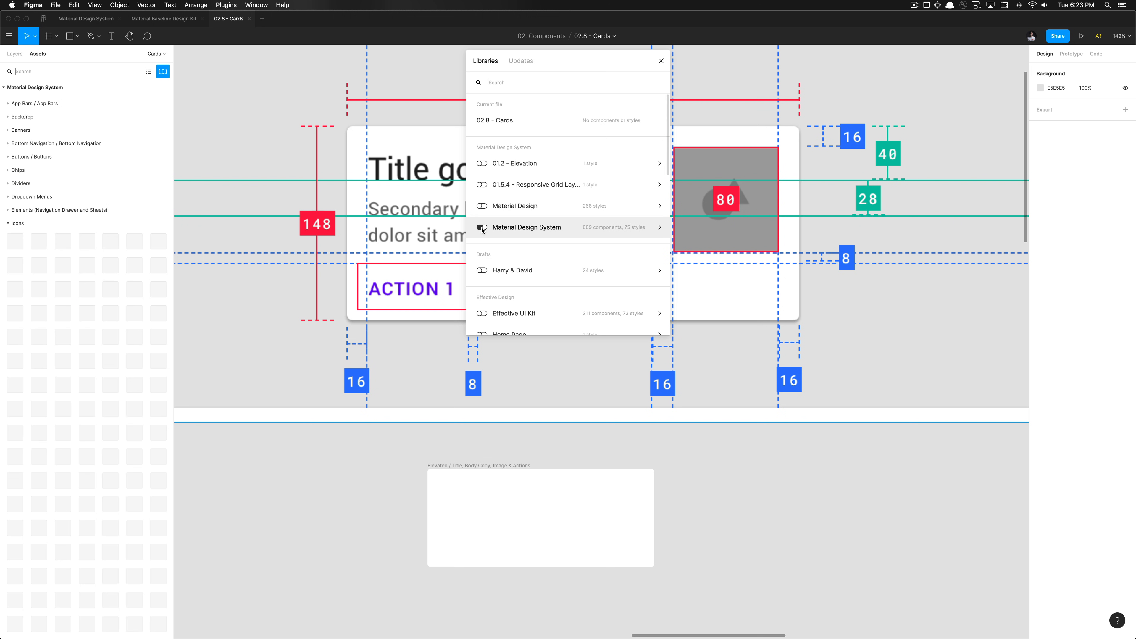
click(661, 61)
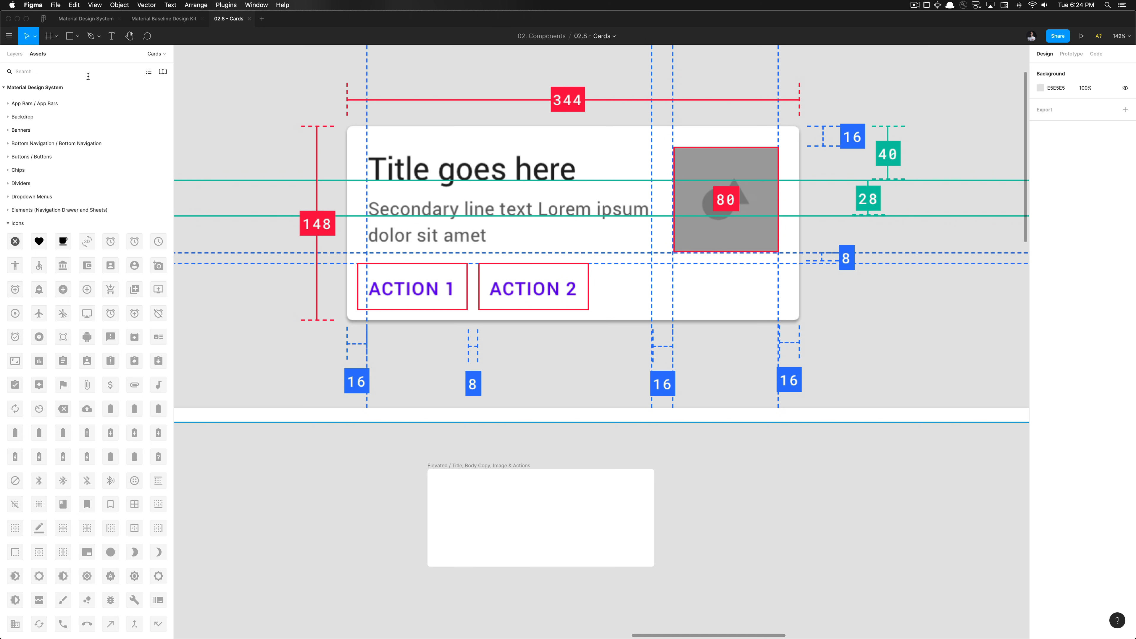
Find the Icon Placeholder component by searching assets for "placeholder", insert it in the card frame and resize it to 80 by 80.
text(placeholder)
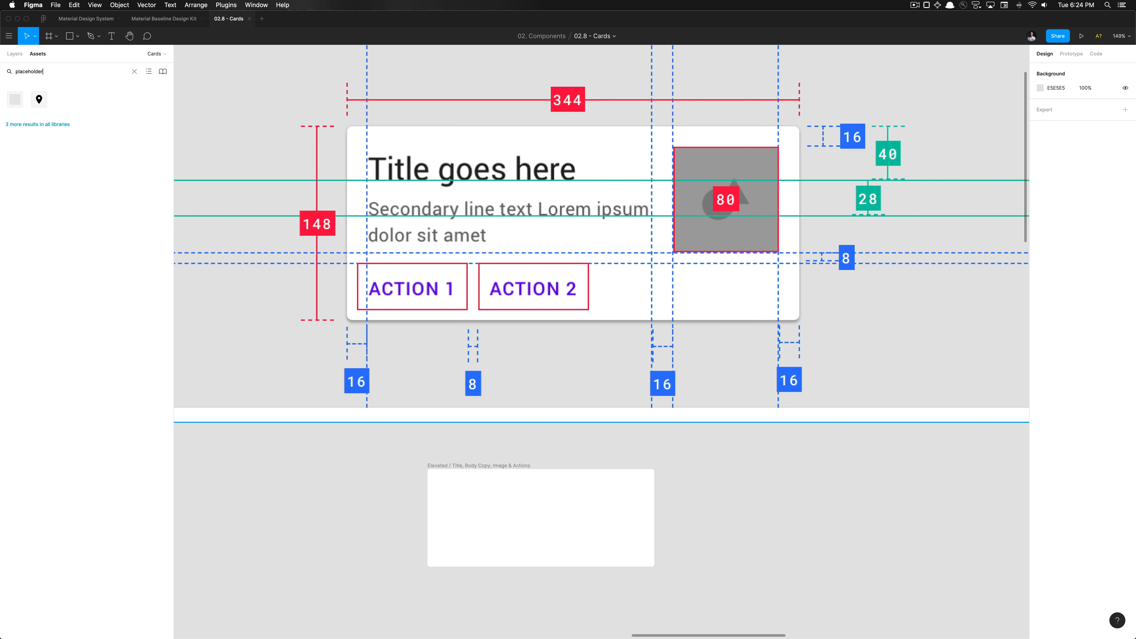
drag(15, 99, 627, 497)
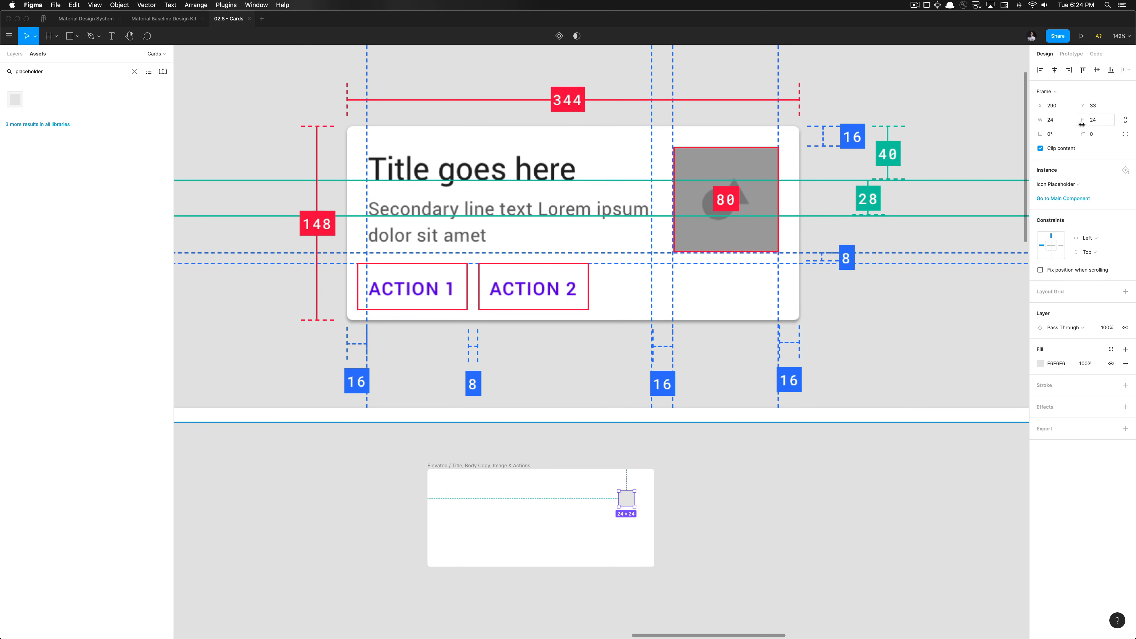
click(1067, 124)
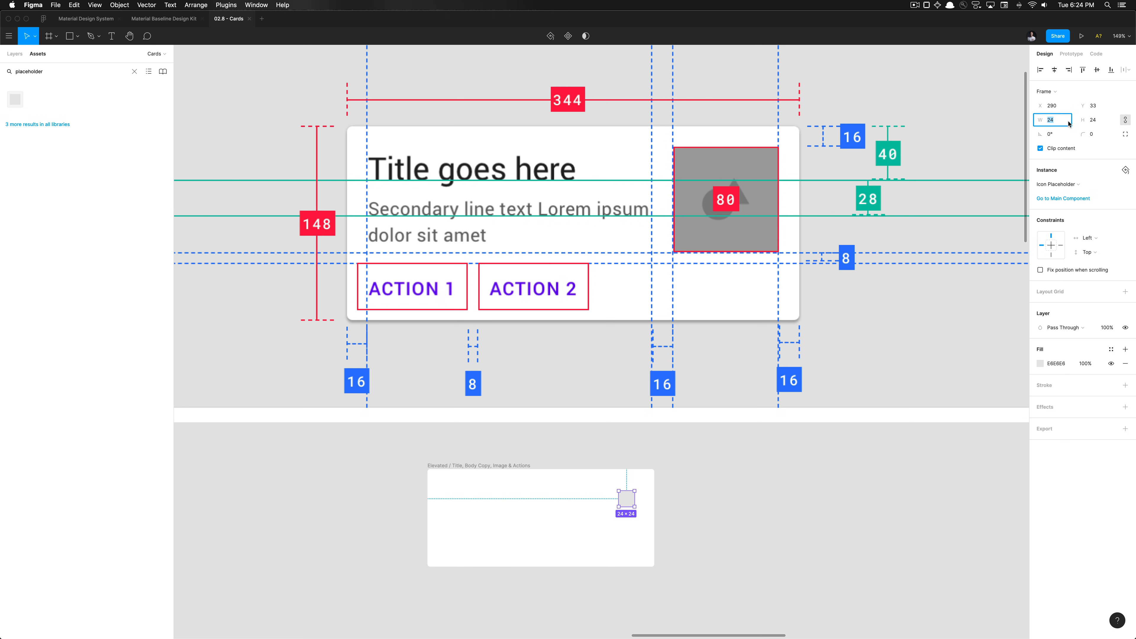
text(80)
key(Tab)
text(80)
key(Return)
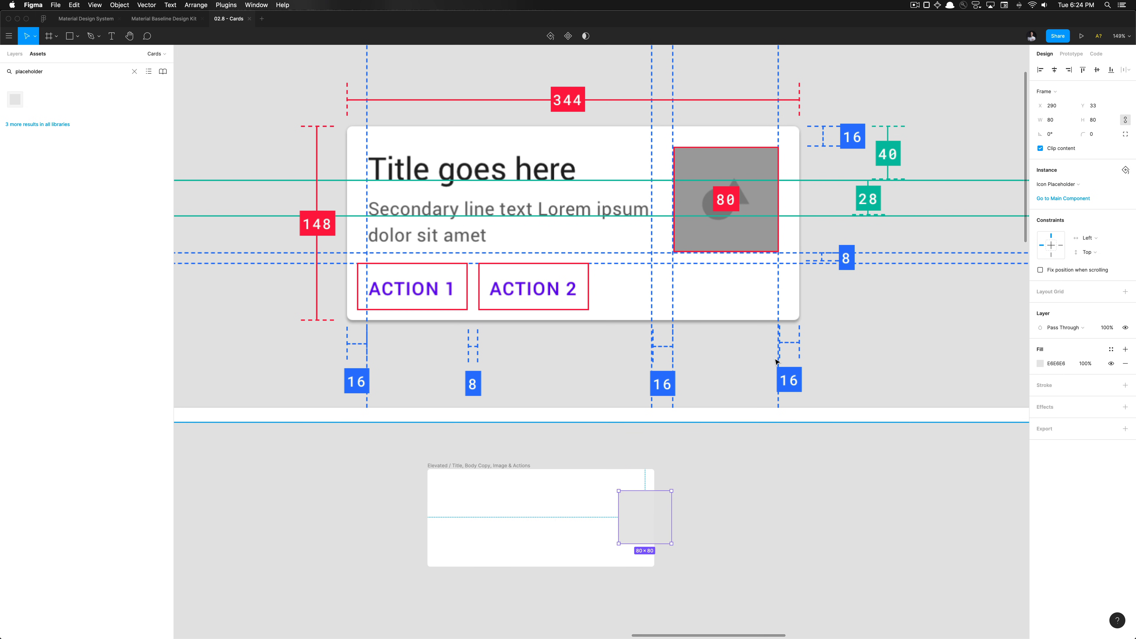
Position the placeholder 16 px from the card's top and right edges and set its horizontal constraint to Right.
drag(644, 517, 628, 495)
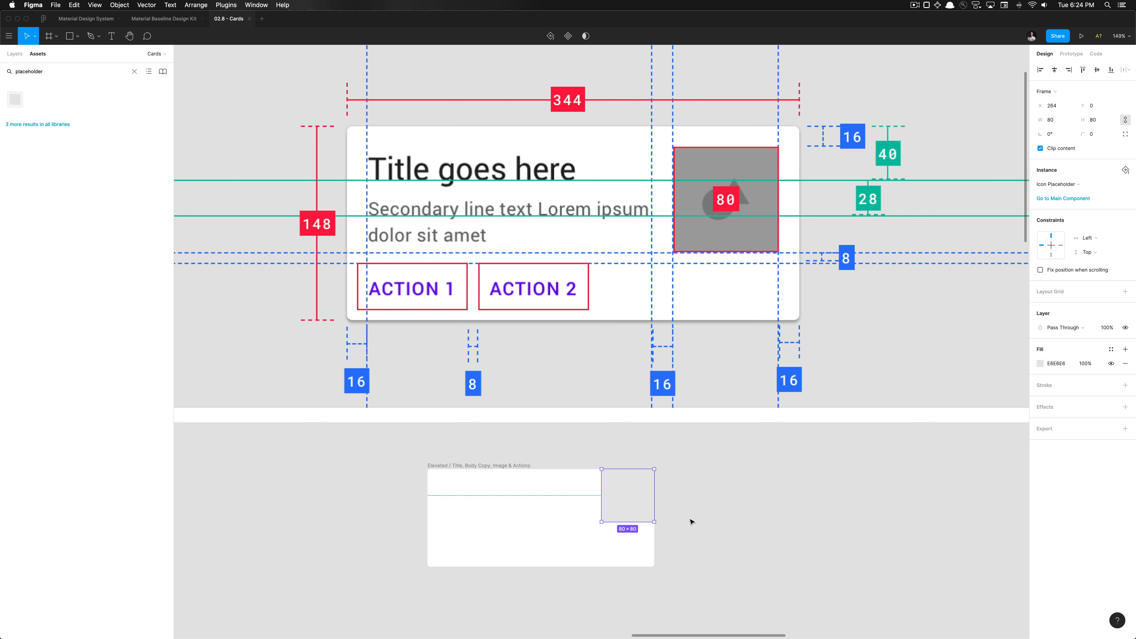
key(shift+Down)
key(shift+Down)
key(shift+Left)
key(shift+Left)
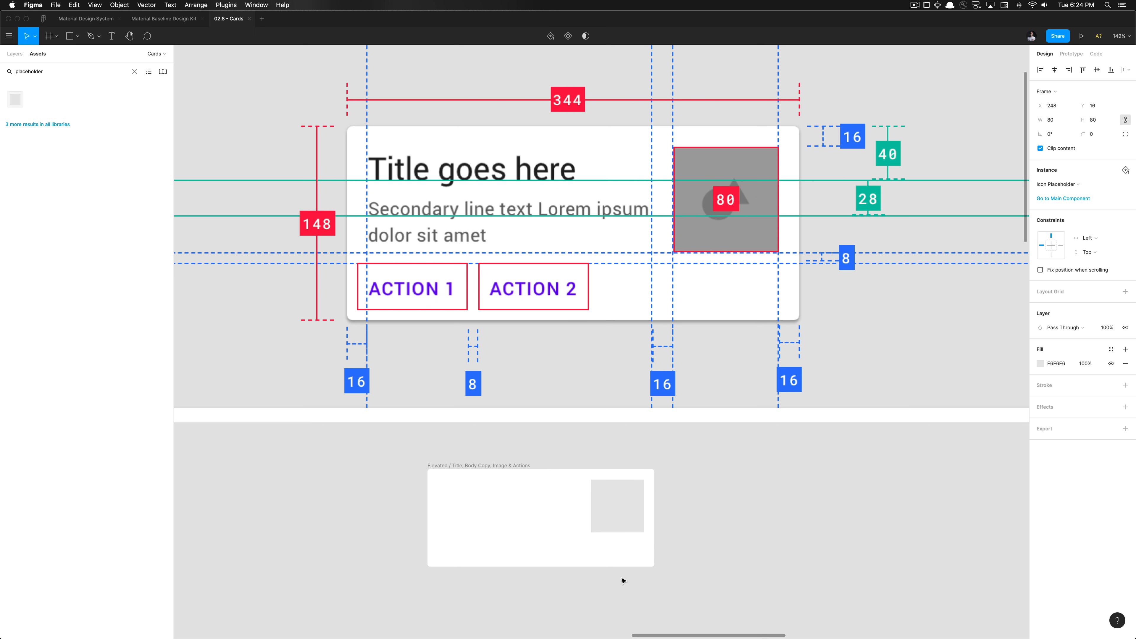
key(alt)
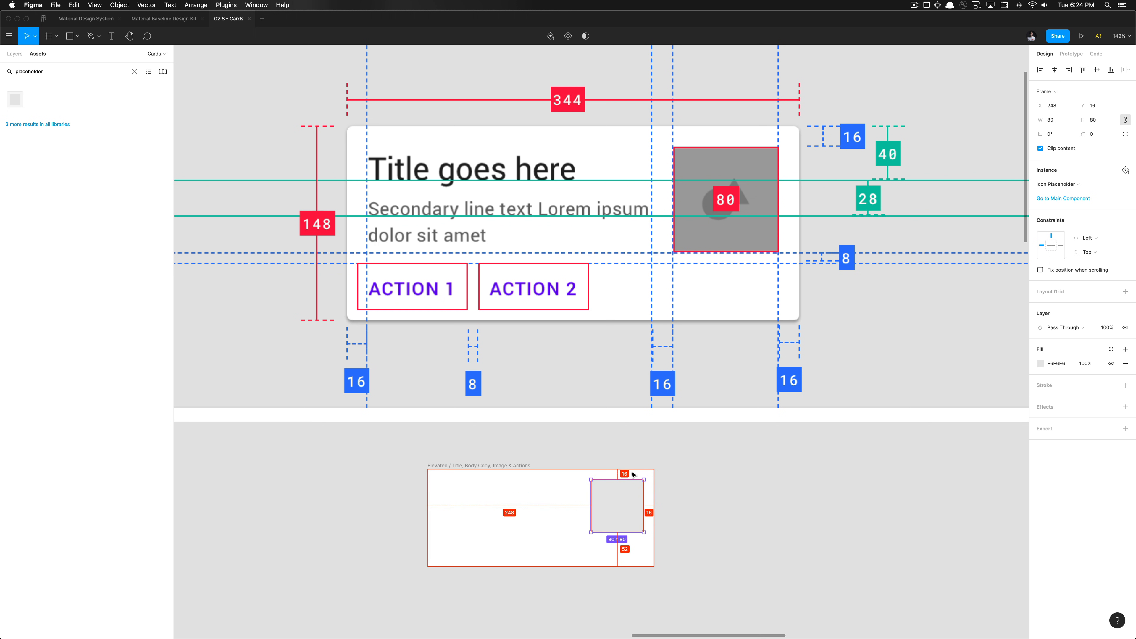
click(1059, 246)
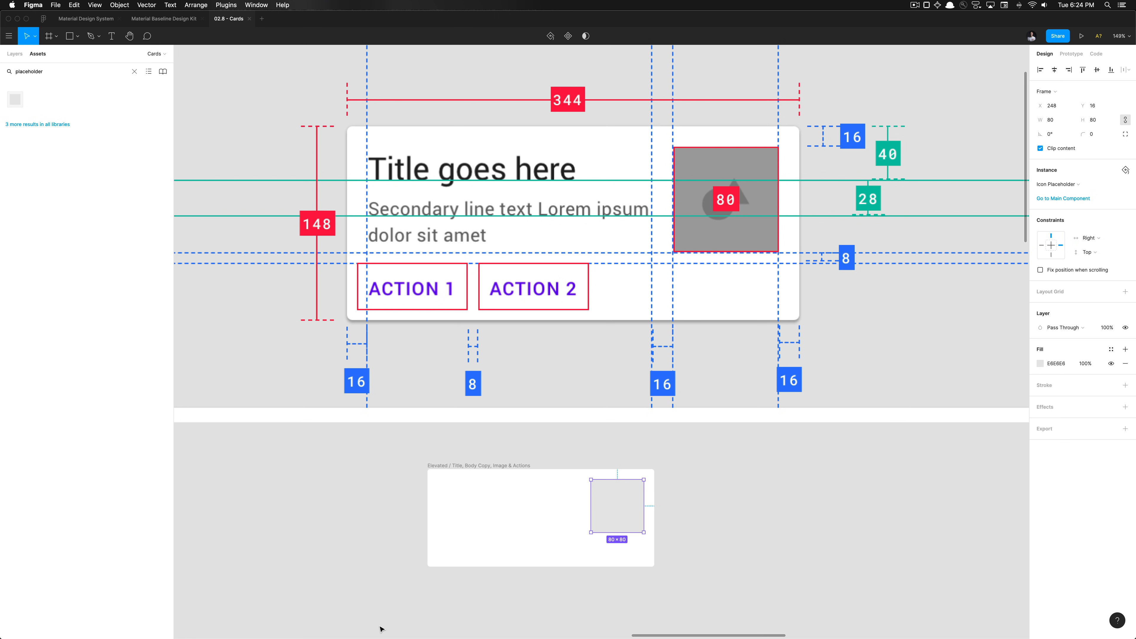
Test the placeholder's right constraint by widening the card frame to 554, and undo the resize.
click(490, 467)
drag(672, 499, 793, 498)
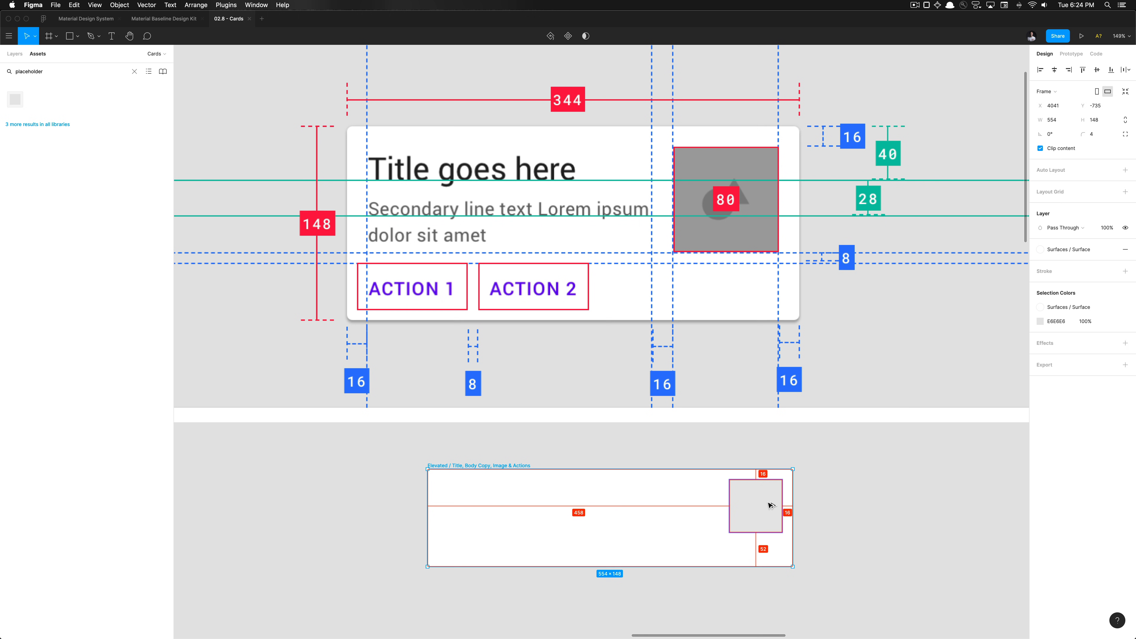
key(super+z)
click(524, 443)
Search the assets for "buttons" and insert a Text Button instance in the lower part of the card frame.
scroll(524, 443, left, 3)
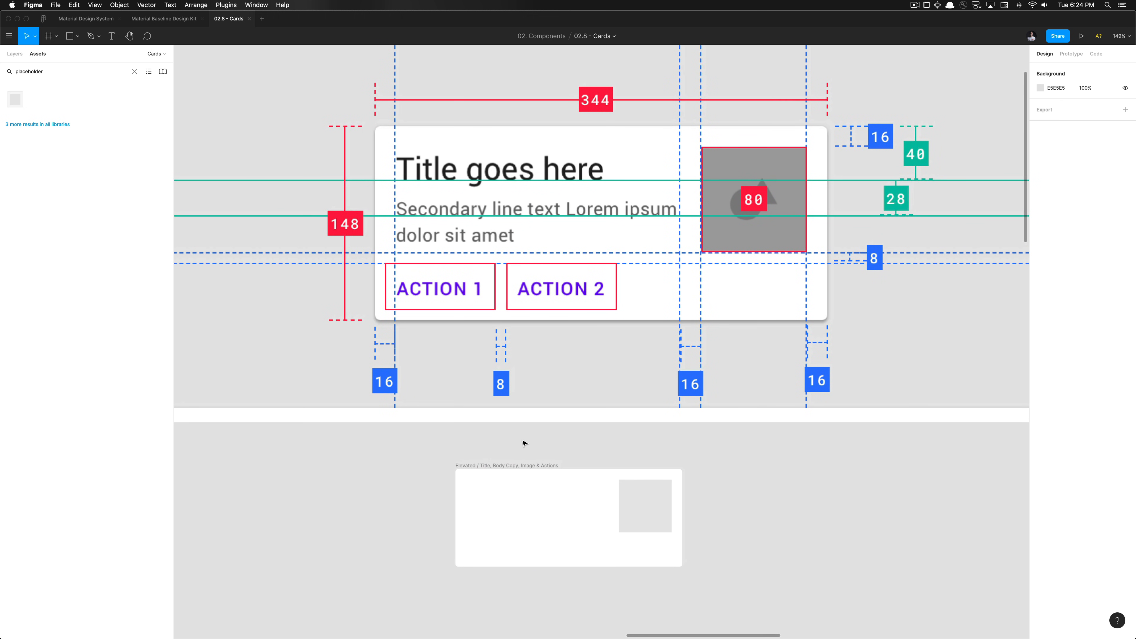
scroll(523, 443, down, 1)
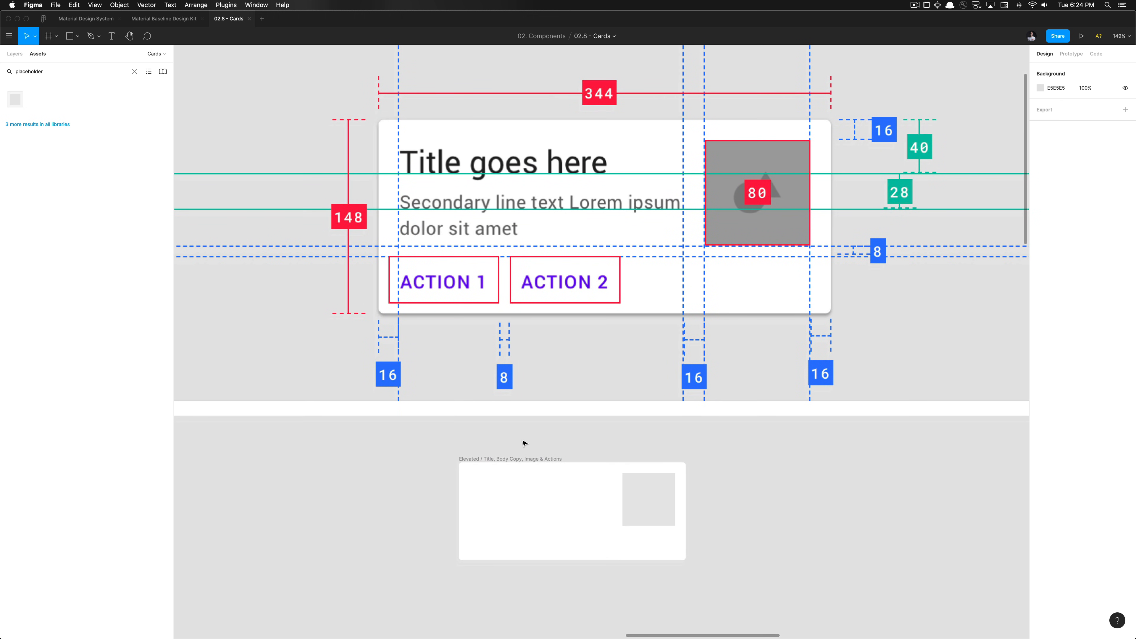
double_click(59, 72)
text(button)
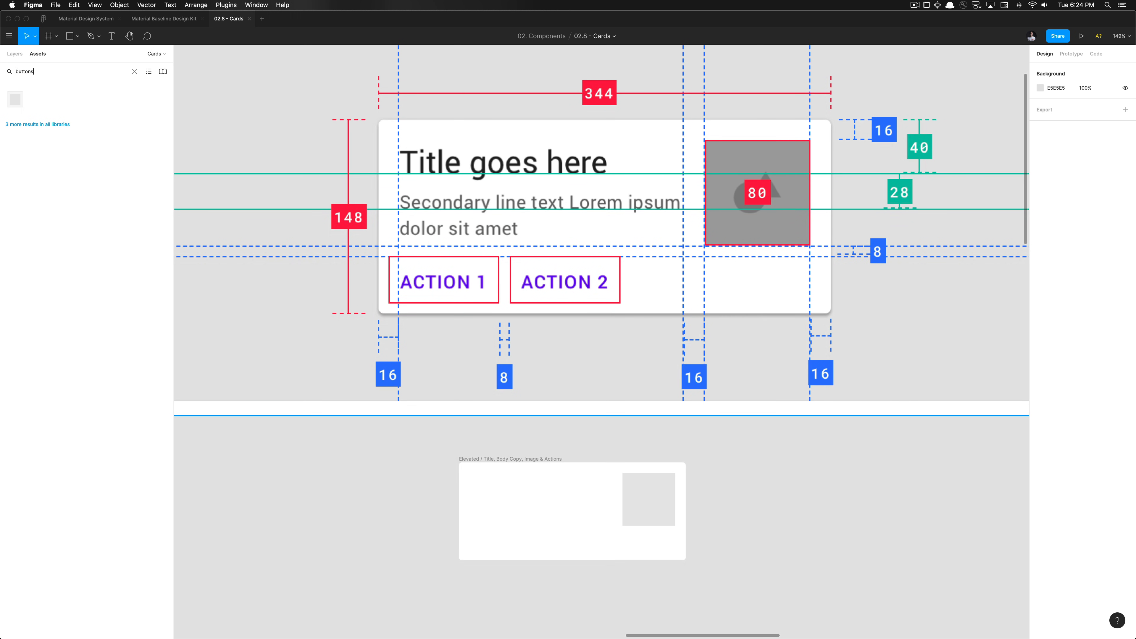
text(s)
drag(147, 163, 543, 518)
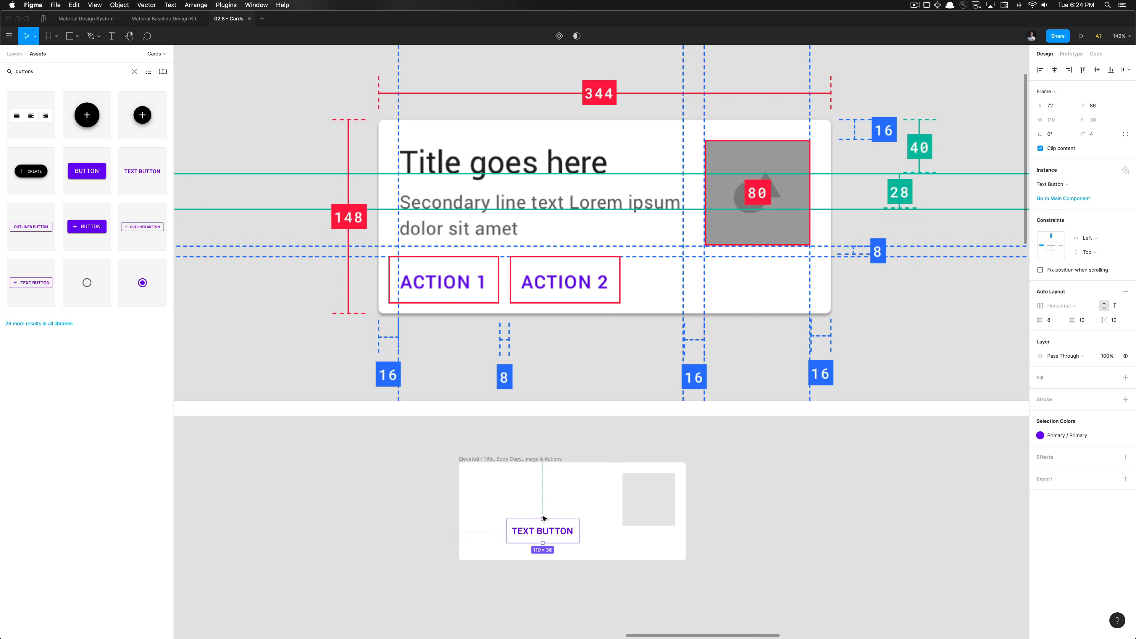
Change the text button's label to "ACTION 1".
double_click(543, 531)
key(Return)
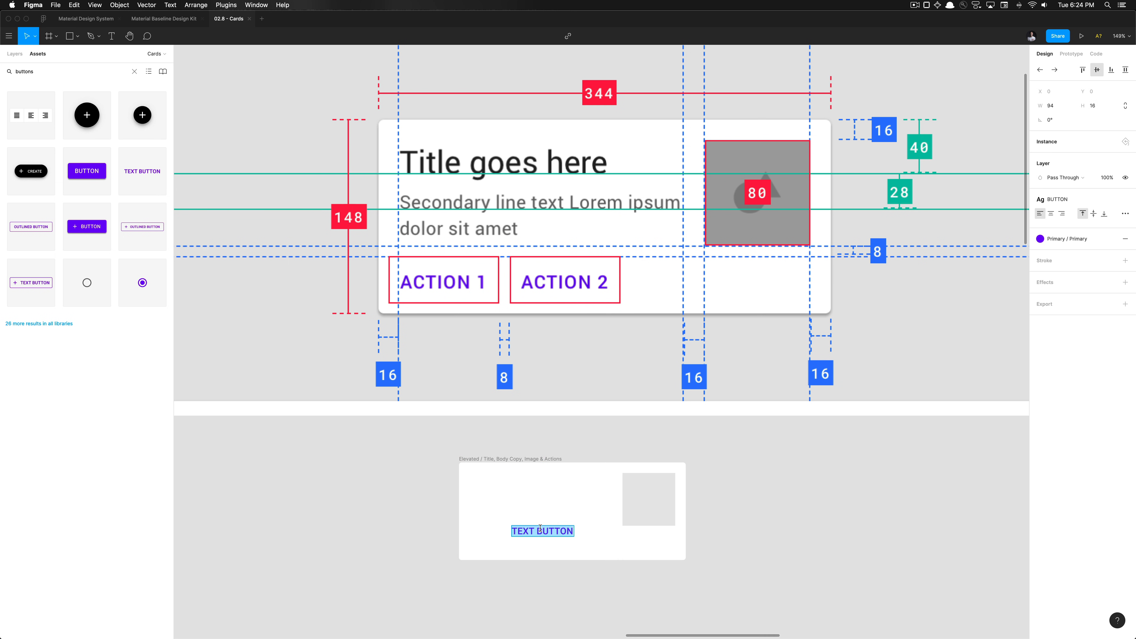
text(ACTION 1)
key(Escape)
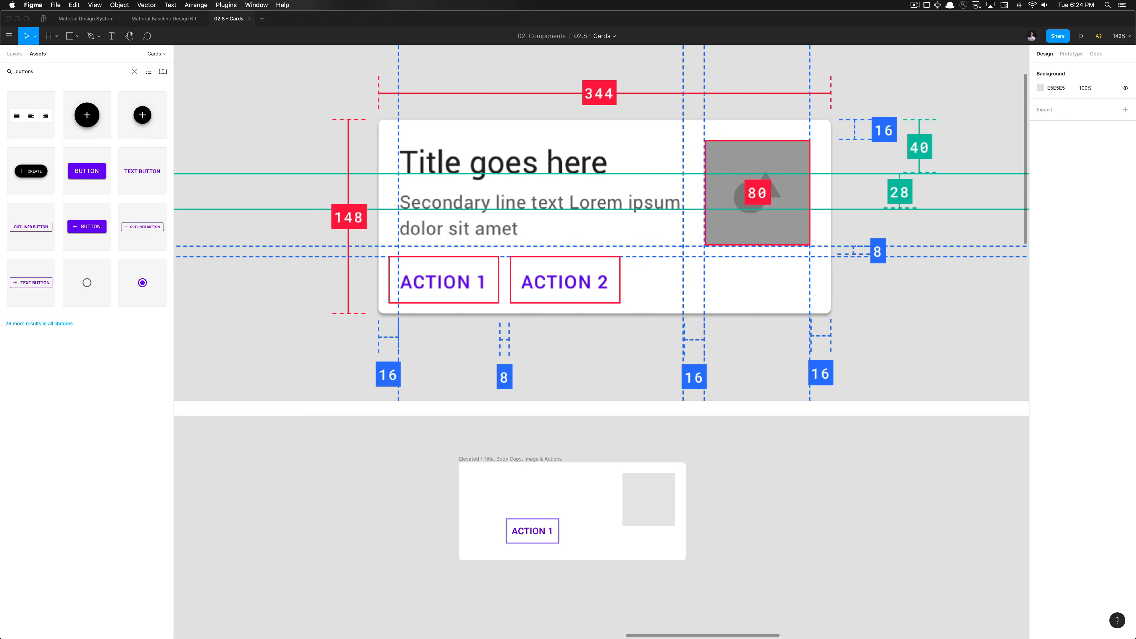
Move the ACTION 1 button to the card's lower-left corner, about 14 px from its left edge and 16 px from its bottom edge.
click(543, 533)
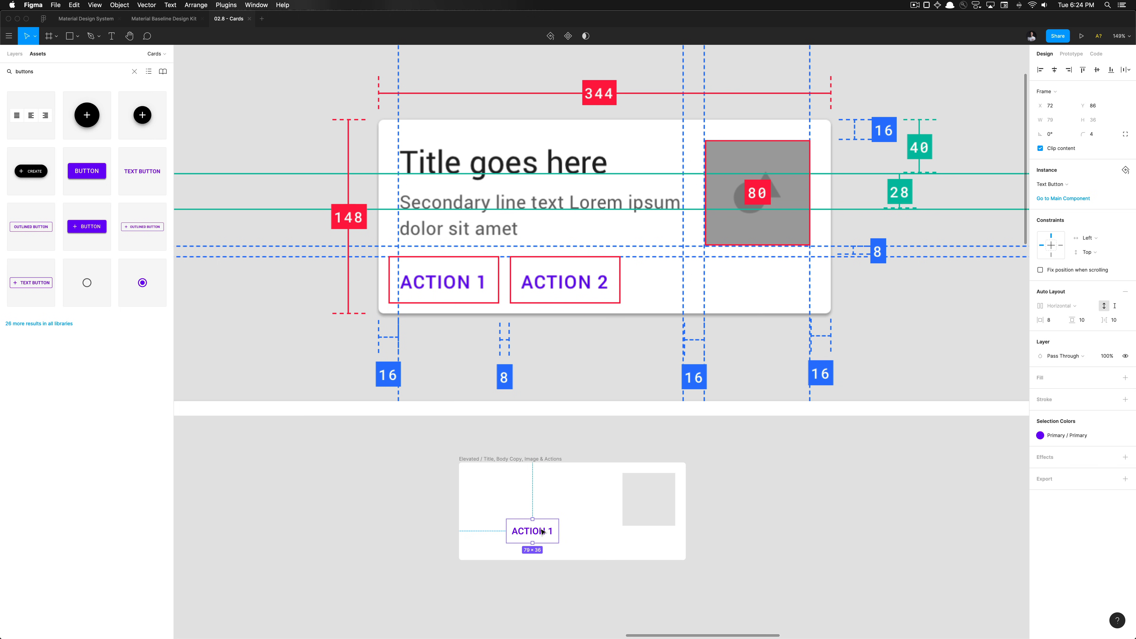
drag(548, 536, 509, 539)
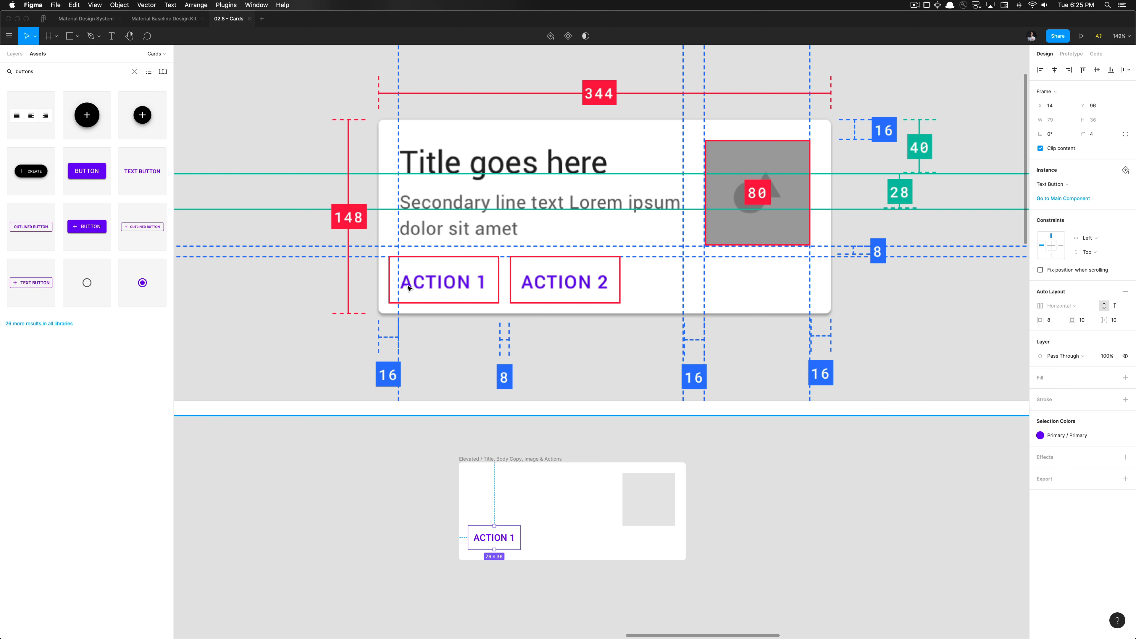
scroll(405, 296, up, 5)
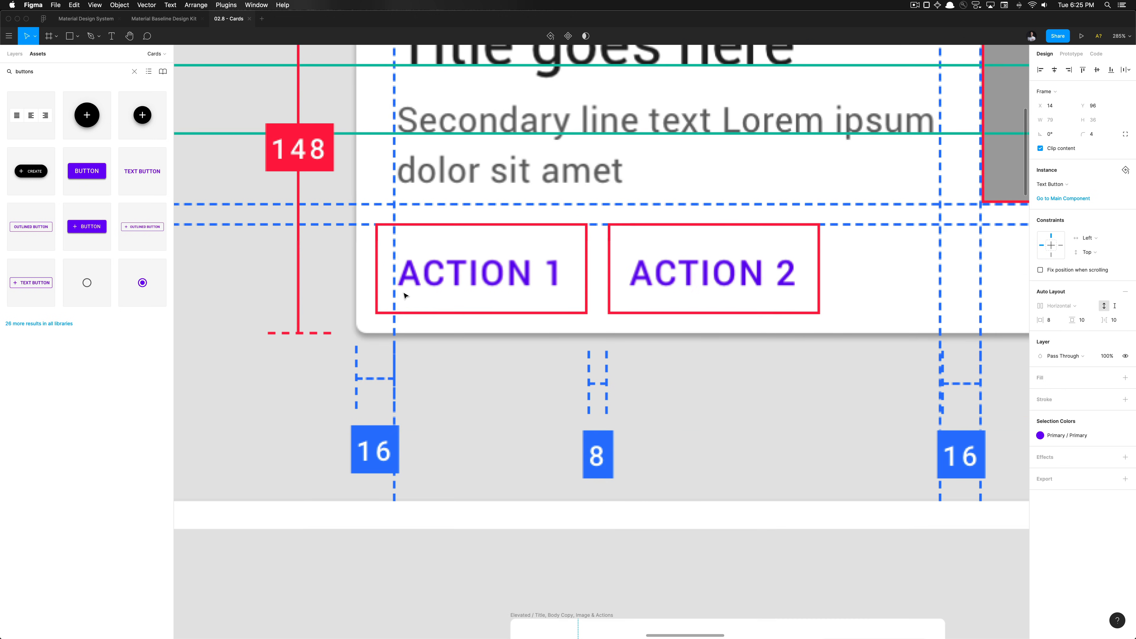
scroll(405, 295, down, 3)
scroll(478, 618, down, 3)
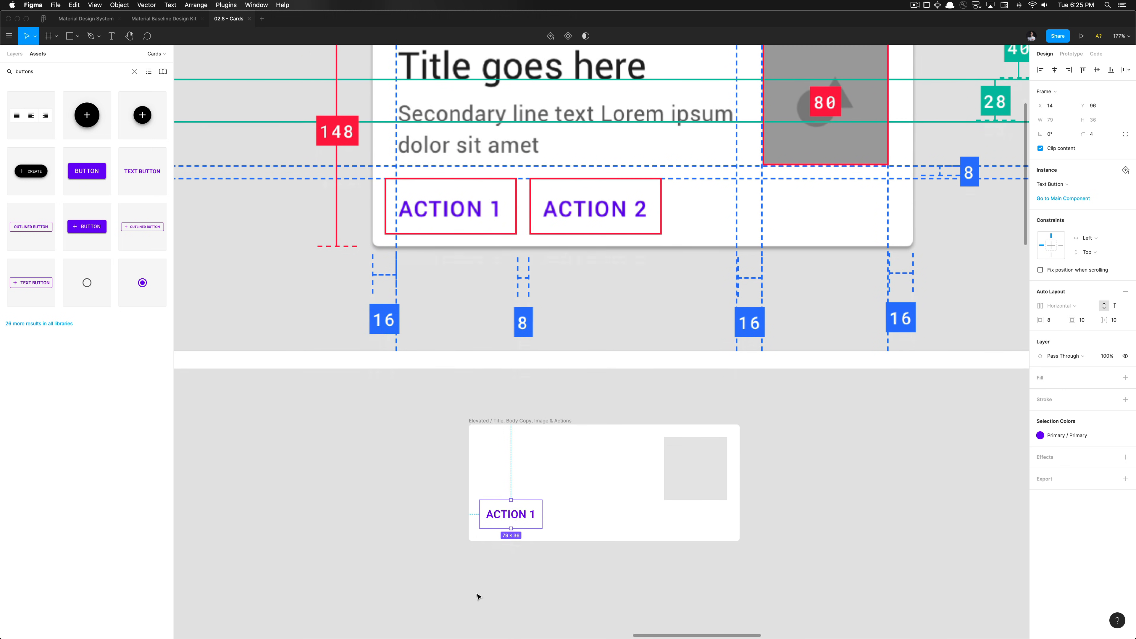
scroll(477, 596, up, 5)
scroll(469, 558, down, 1)
scroll(469, 558, up, 4)
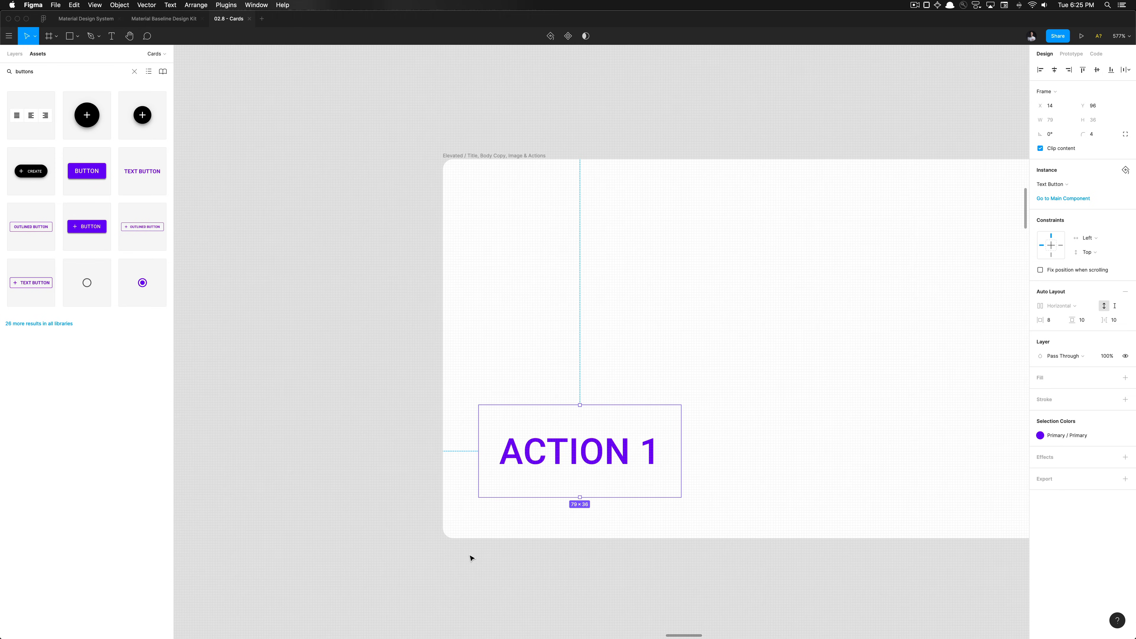
Show the rulers and nudge the ACTION 1 button to 16 px from the card's left edge.
key(shift+r)
key(alt)
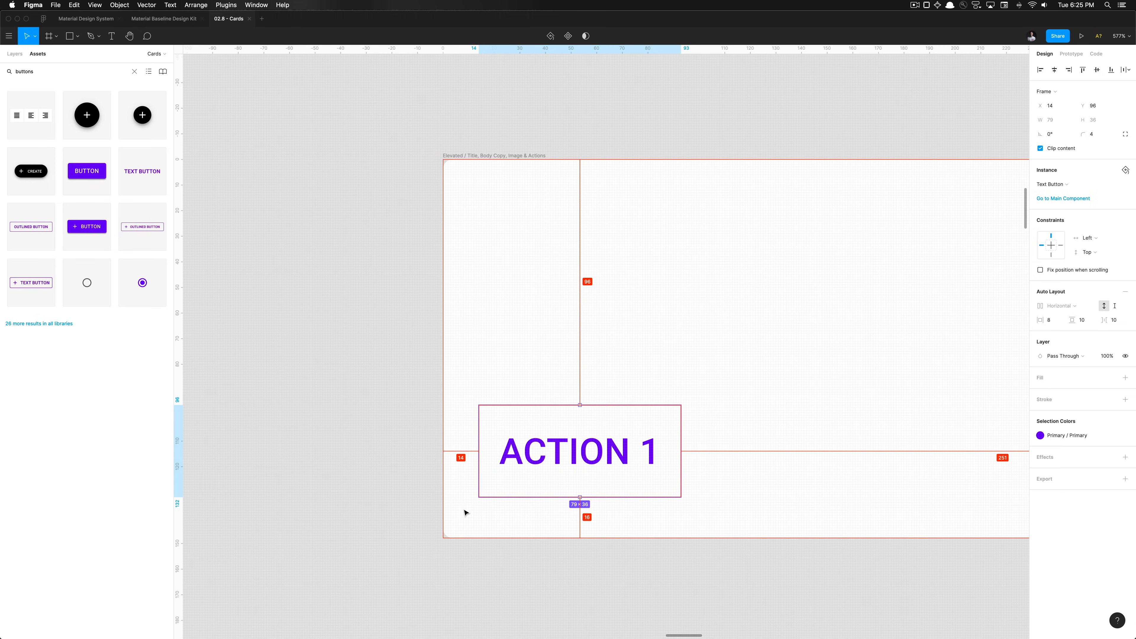
key(Right)
key(Right)
key(alt)
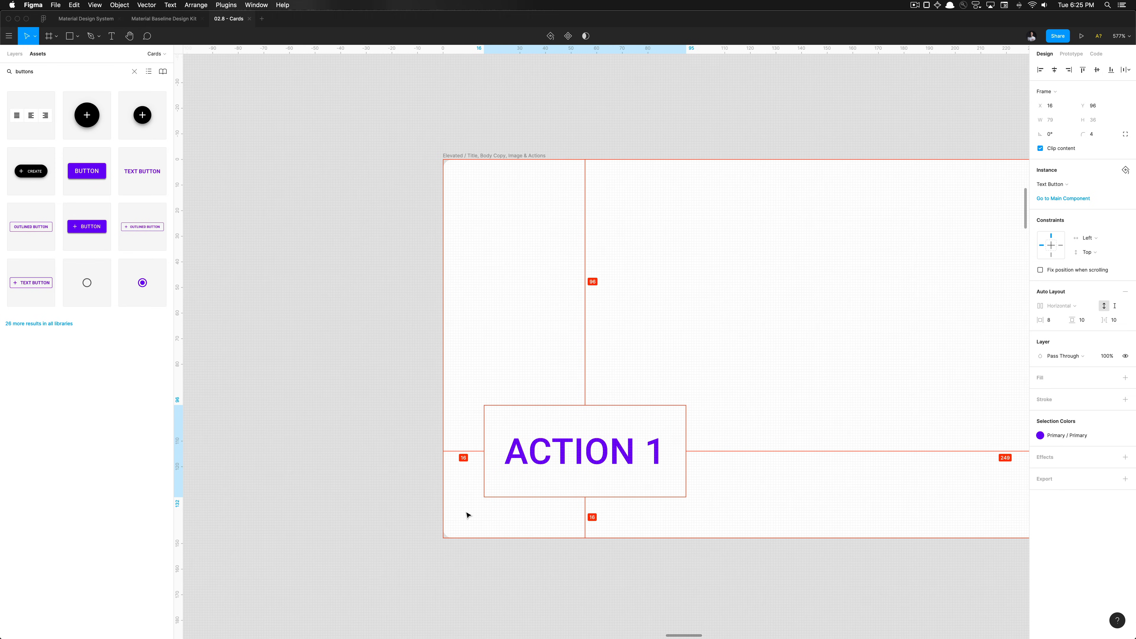
scroll(467, 515, up, 3)
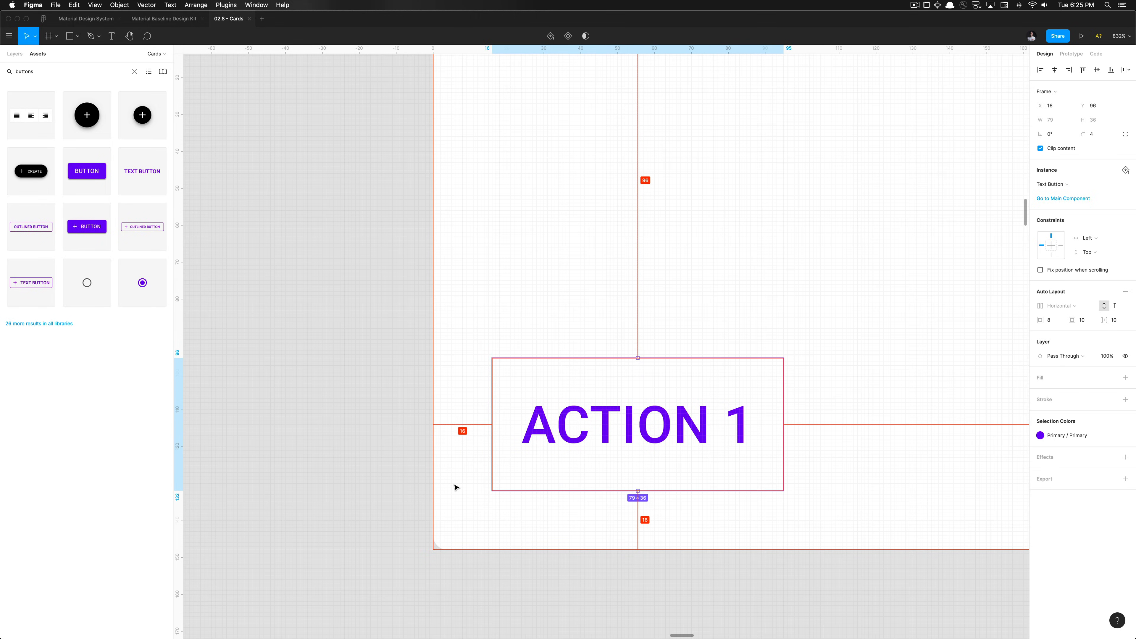
key(alt)
scroll(487, 491, down, 3)
scroll(481, 490, up, 5)
key(alt)
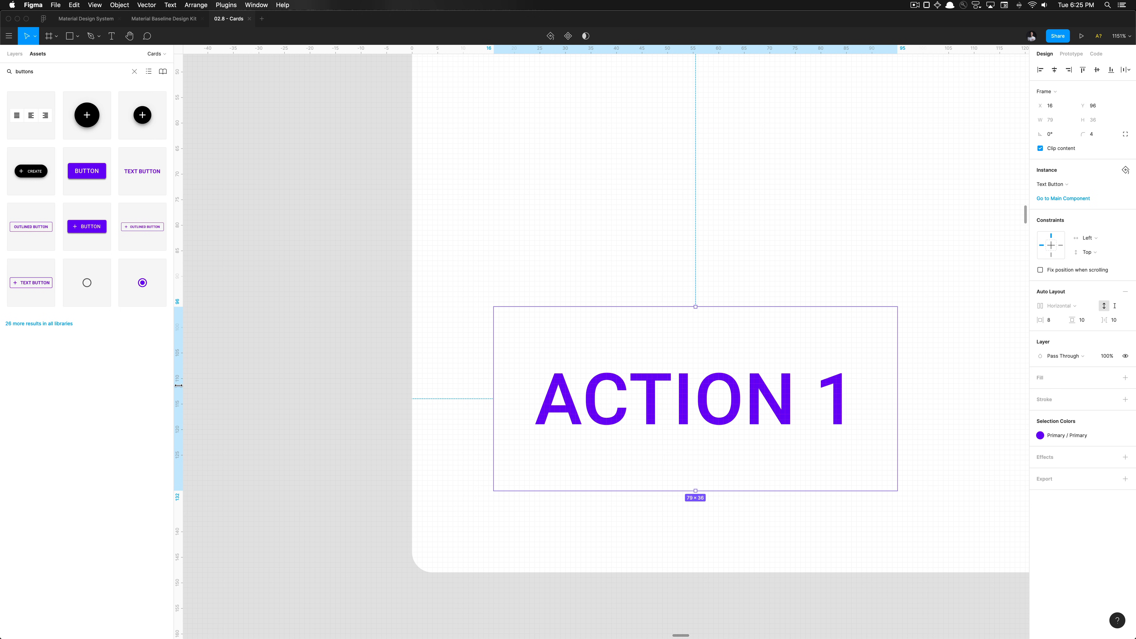
Add a vertical guide 16 px inside the card's left edge and shift the ACTION 1 button to X 8 so its label aligns with it.
drag(178, 385, 494, 620)
key(Left)
key(Left)
key(Left)
key(Left)
key(Left)
key(Left)
key(Left)
key(Left)
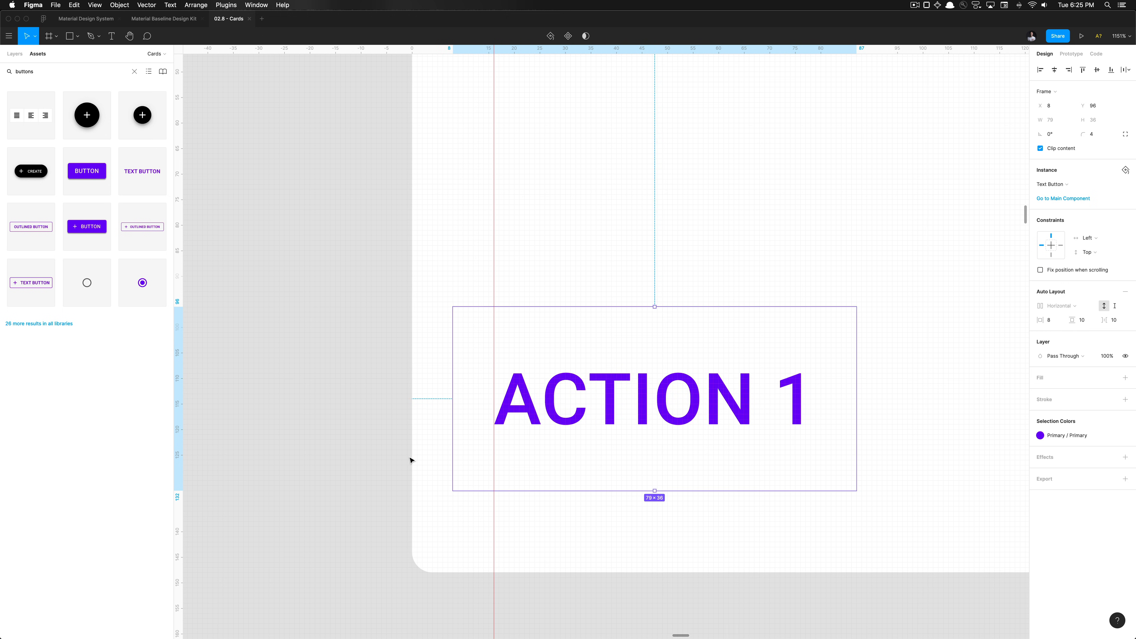
scroll(452, 385, down, 5)
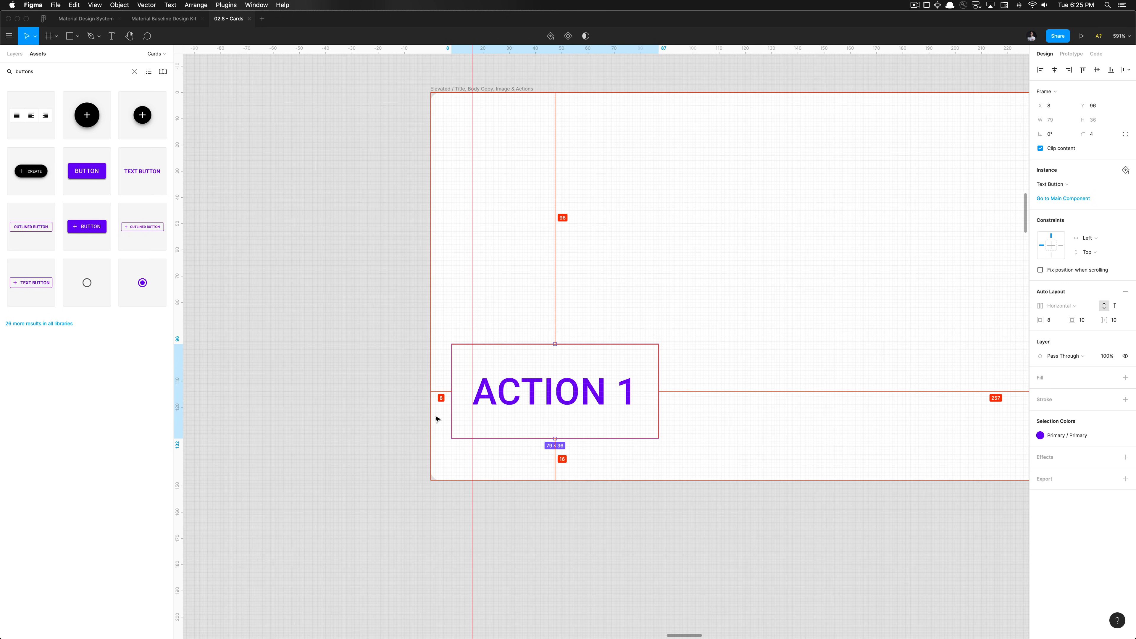
double_click(479, 405)
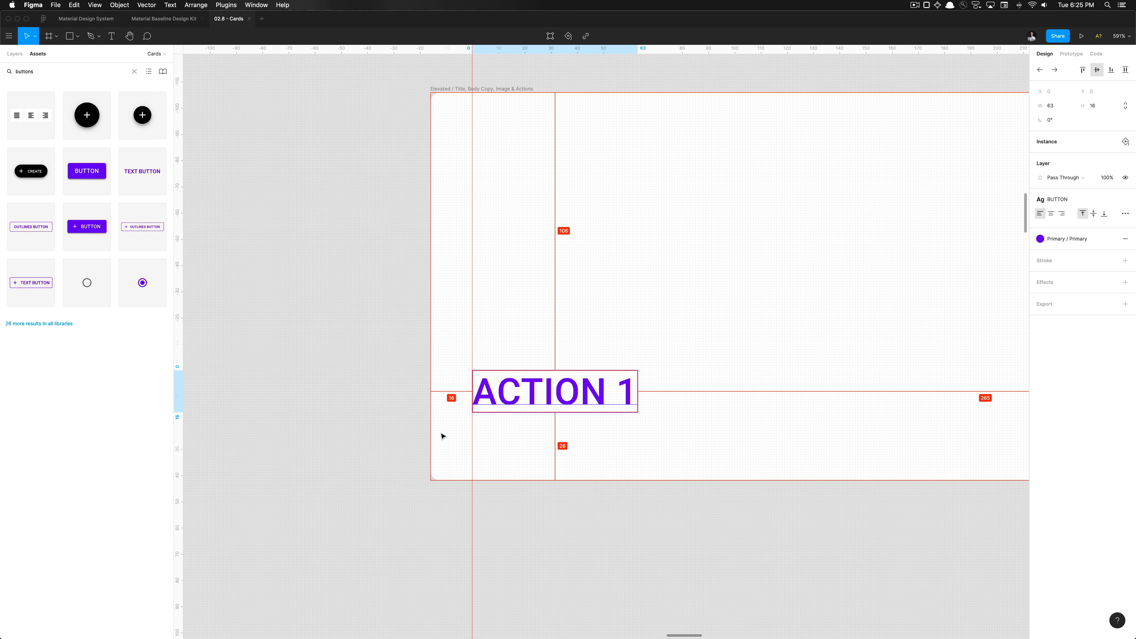
scroll(441, 436, up, 5)
scroll(441, 437, down, 4)
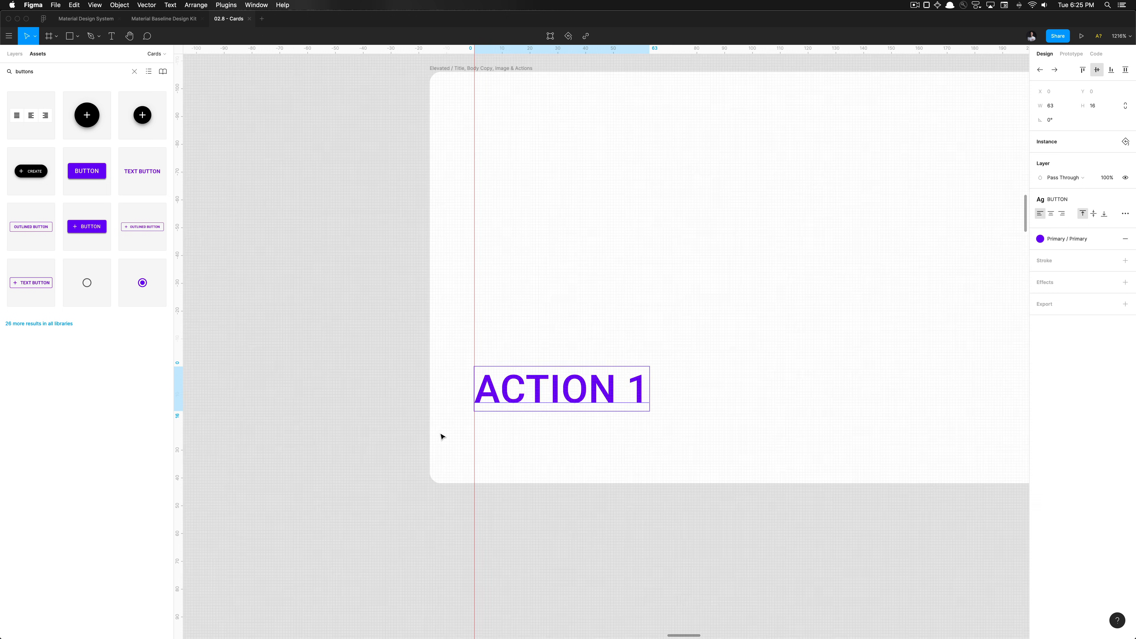
Duplicate the ACTION 1 button to its right with an 8 px gap between the two buttons.
click(490, 375)
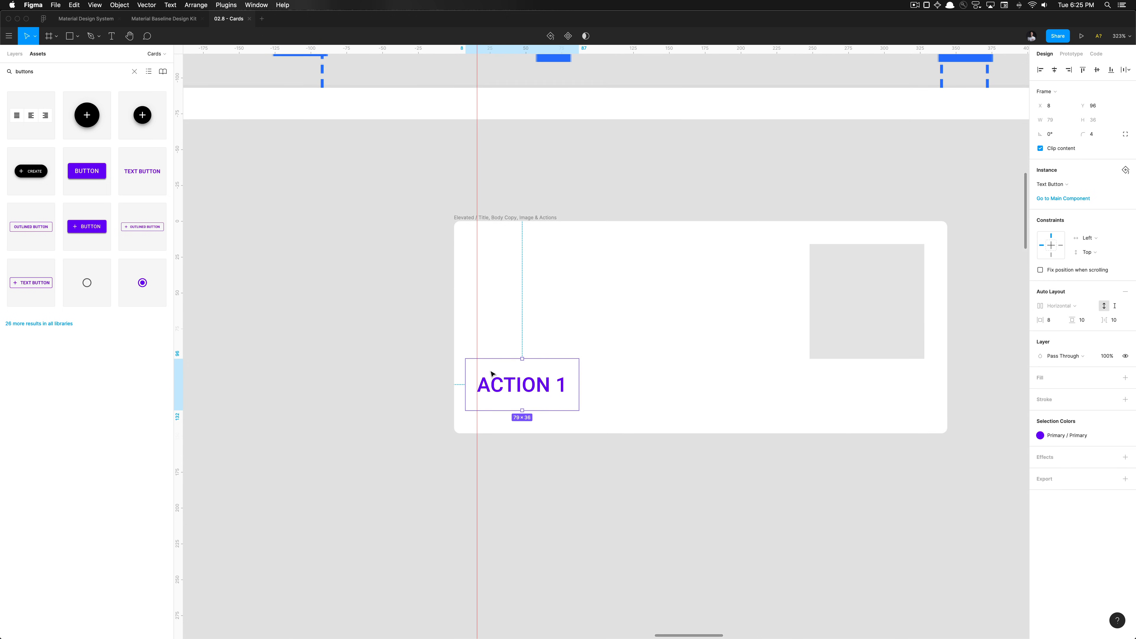
scroll(490, 375, down, 3)
scroll(497, 365, up, 3)
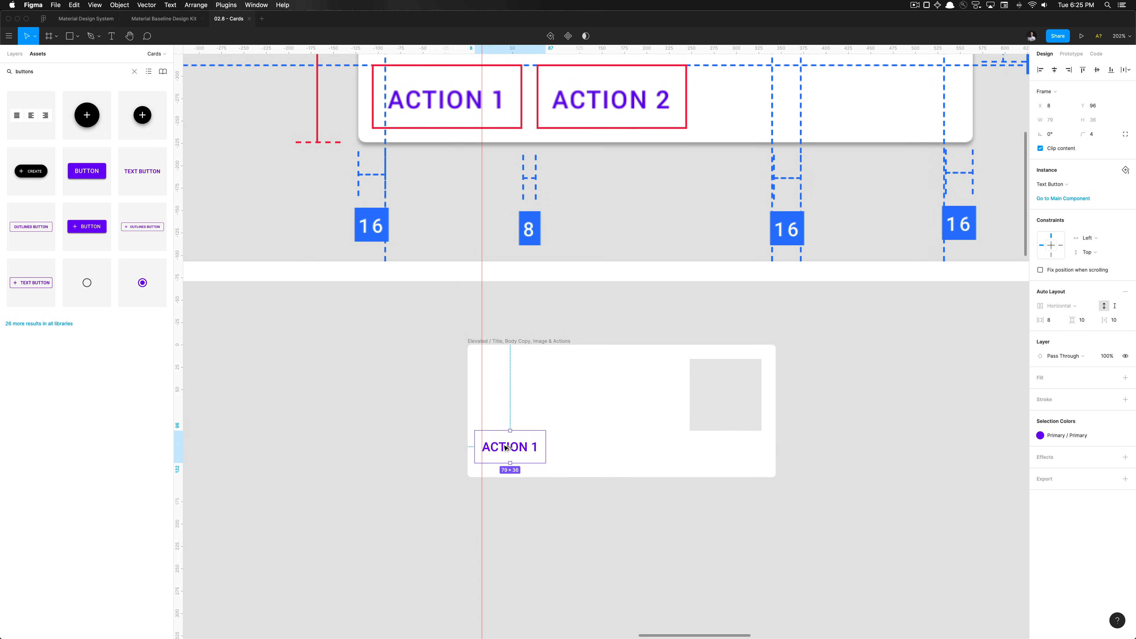
drag(506, 447, 585, 445)
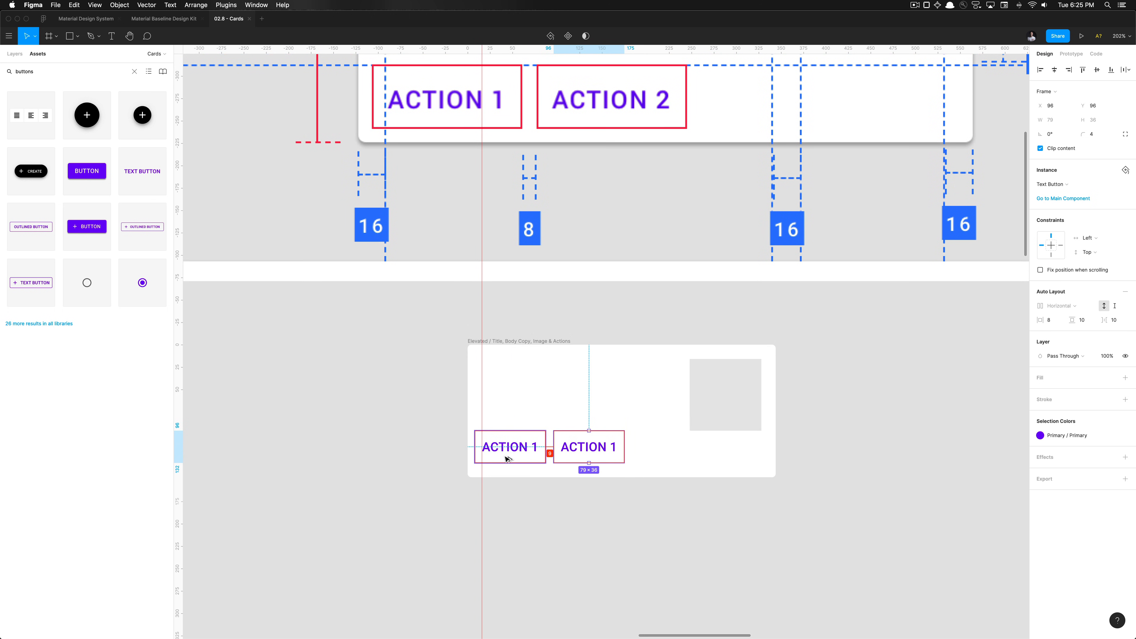
key(Left)
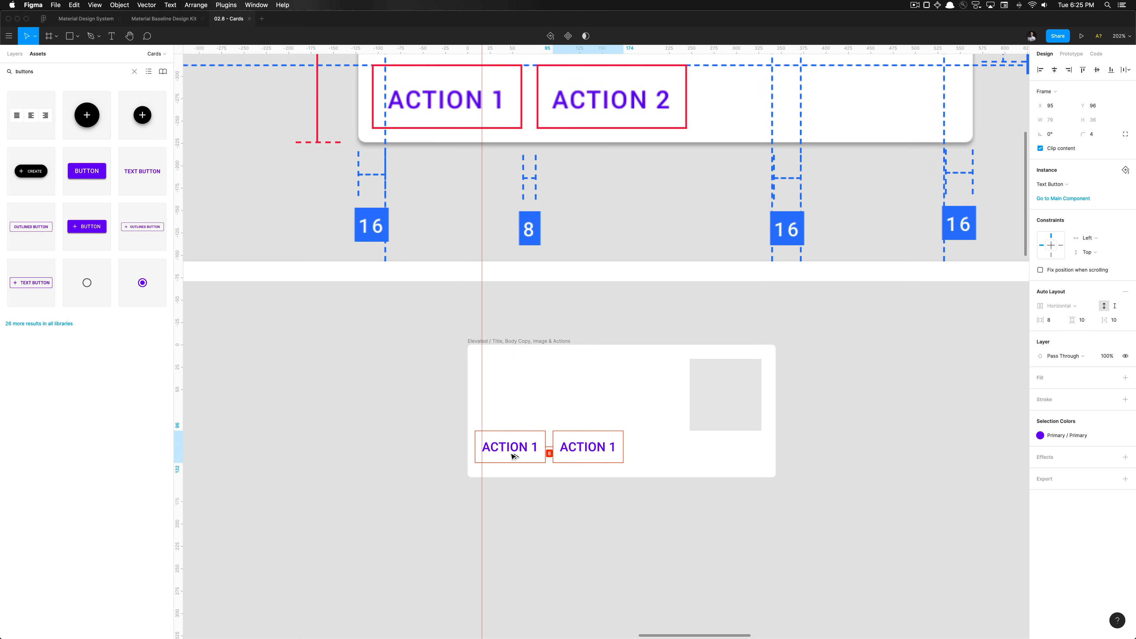
Change the duplicated button's label to "ACTION 2".
scroll(513, 456, right, 1)
double_click(567, 455)
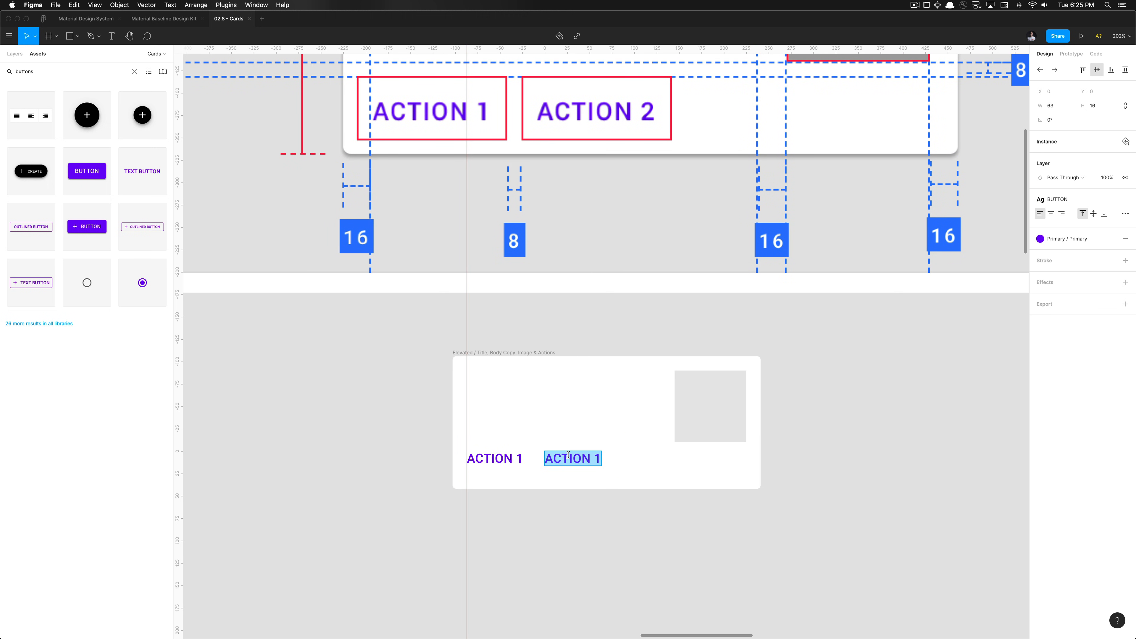
key(Right)
key(BackSpace)
text(2)
key(Escape)
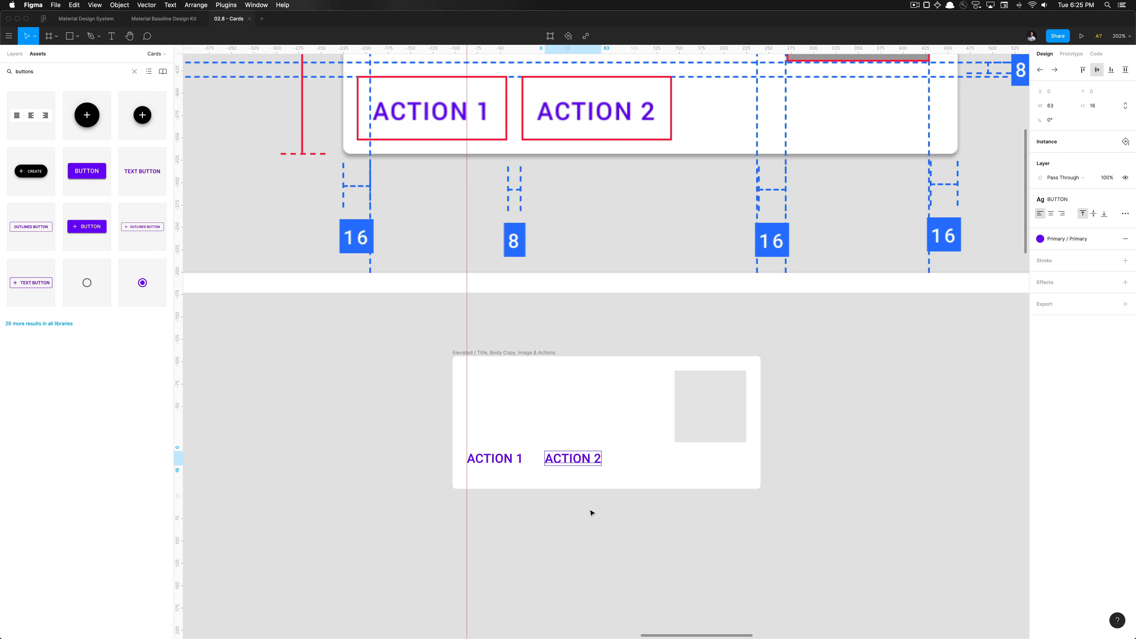
click(591, 509)
click(583, 469)
click(574, 501)
scroll(574, 501, down, 3)
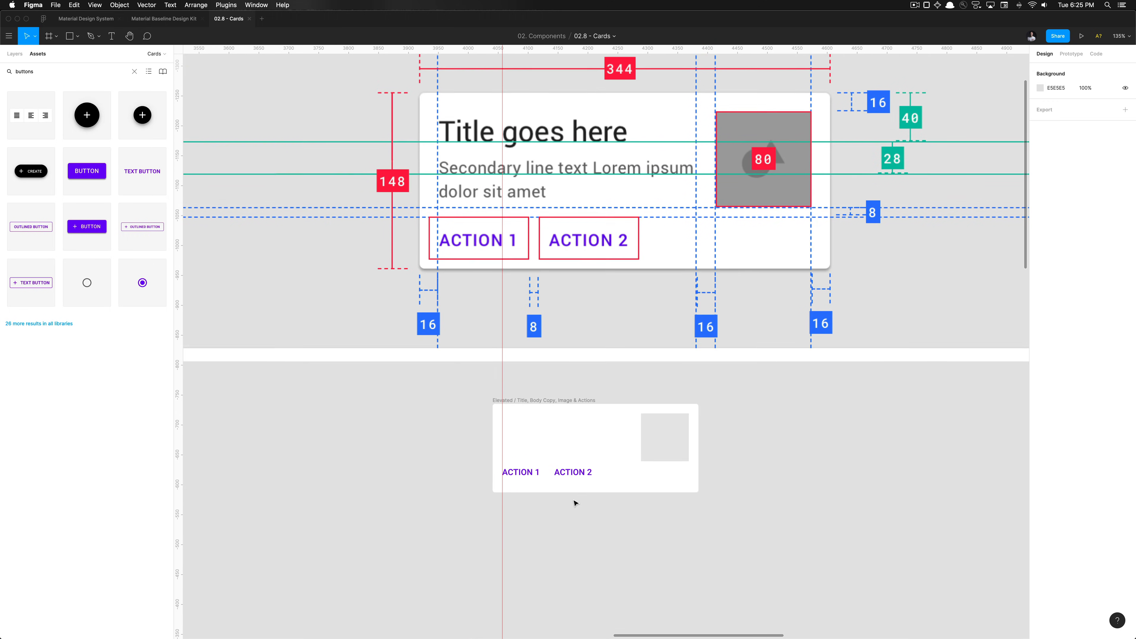
scroll(574, 501, up, 3)
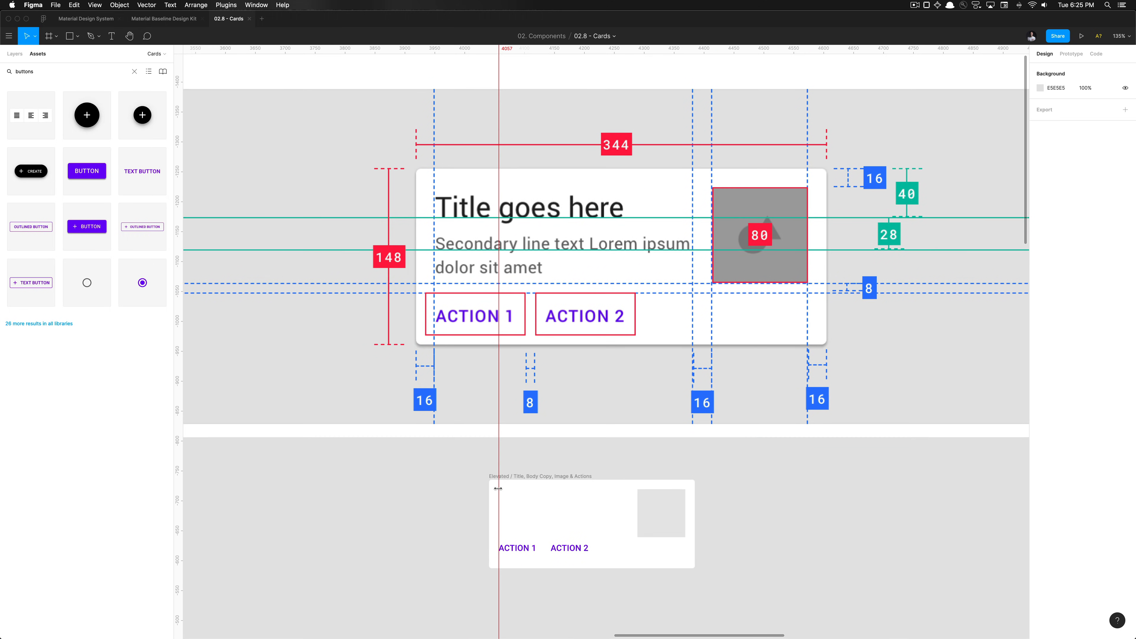
scroll(523, 518, up, 3)
scroll(522, 518, up, 1)
scroll(522, 518, down, 3)
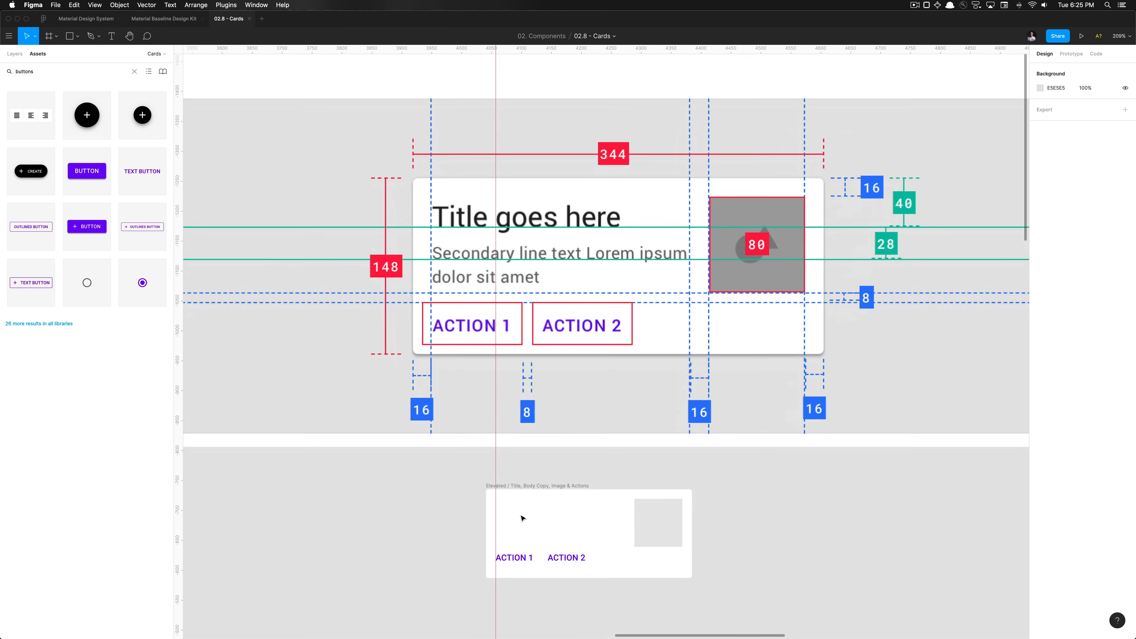
scroll(521, 517, up, 3)
key(r)
drag(506, 494, 586, 499)
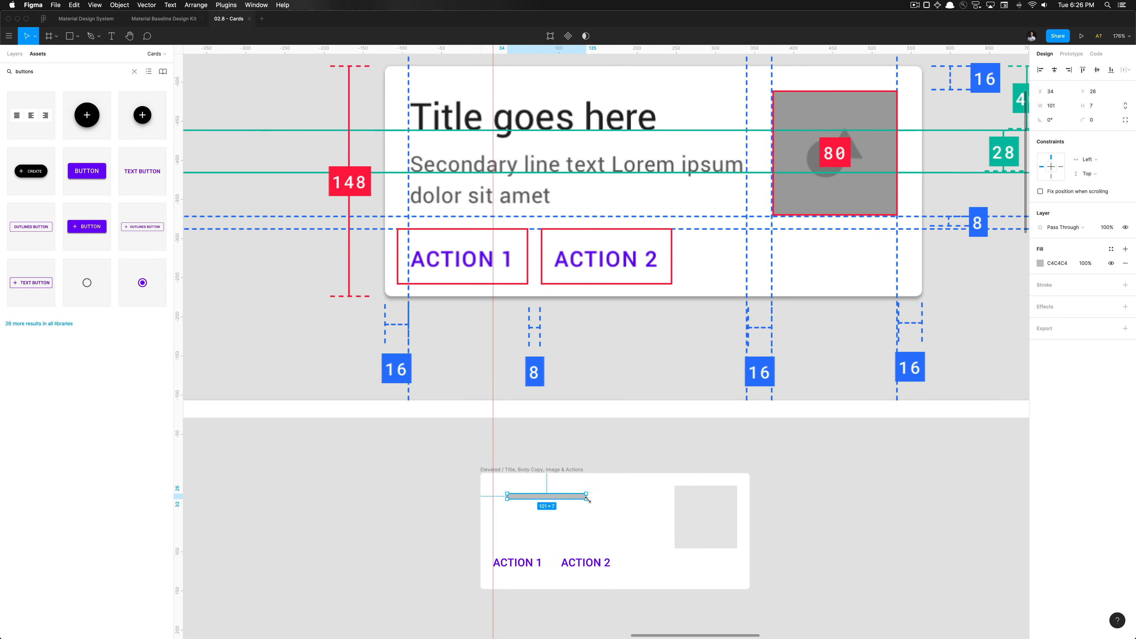
key(Delete)
Draw a text box about 132 × 31 in the card's upper area with the Text & Iconography / High Emphasis (Active) color style.
key(t)
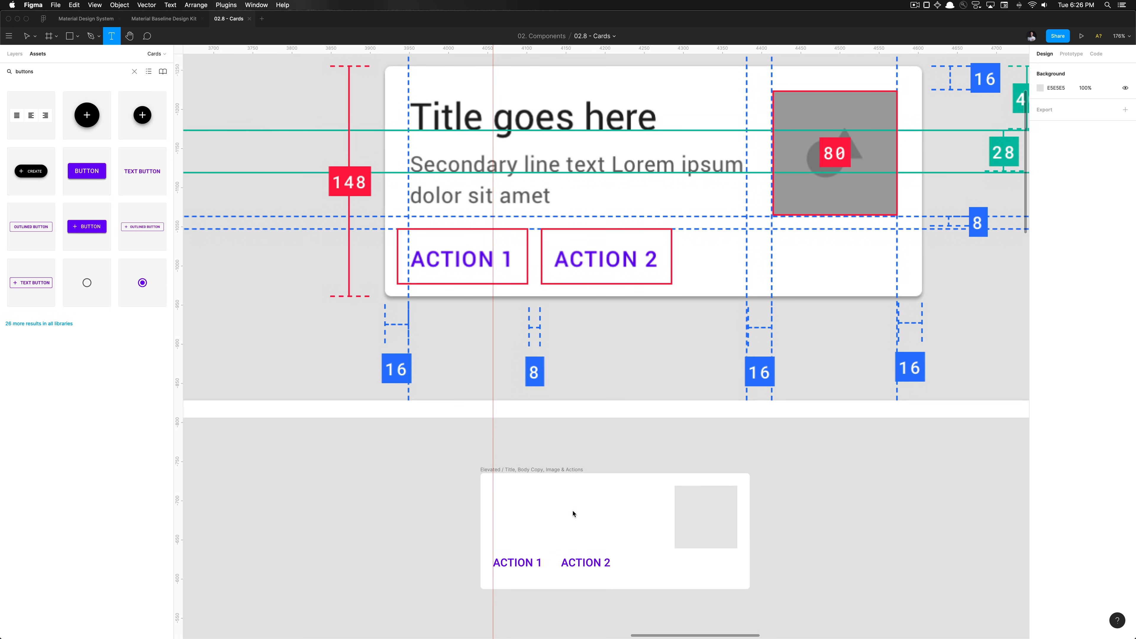
drag(512, 493, 614, 517)
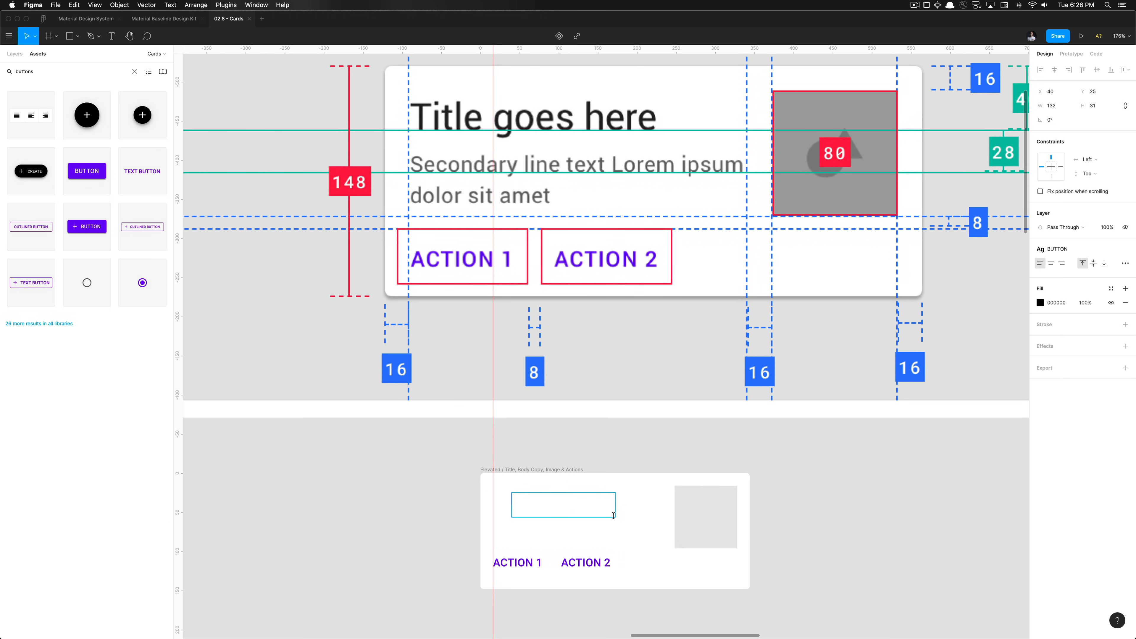
click(1111, 288)
scroll(1078, 425, down, 3)
scroll(1078, 429, down, 2)
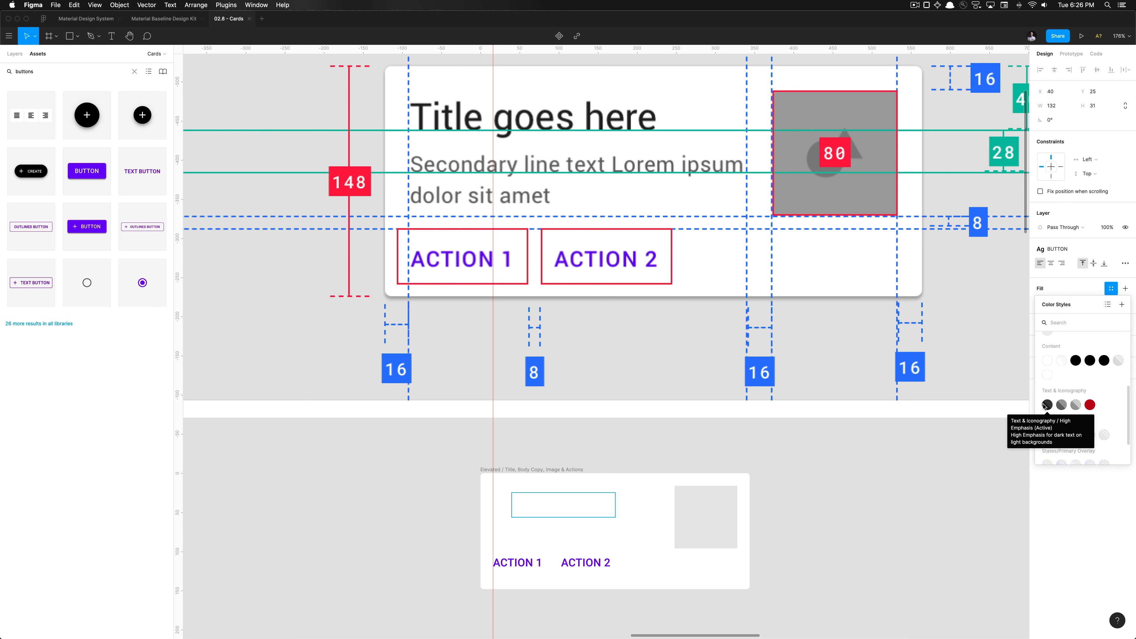
click(1047, 405)
double_click(575, 496)
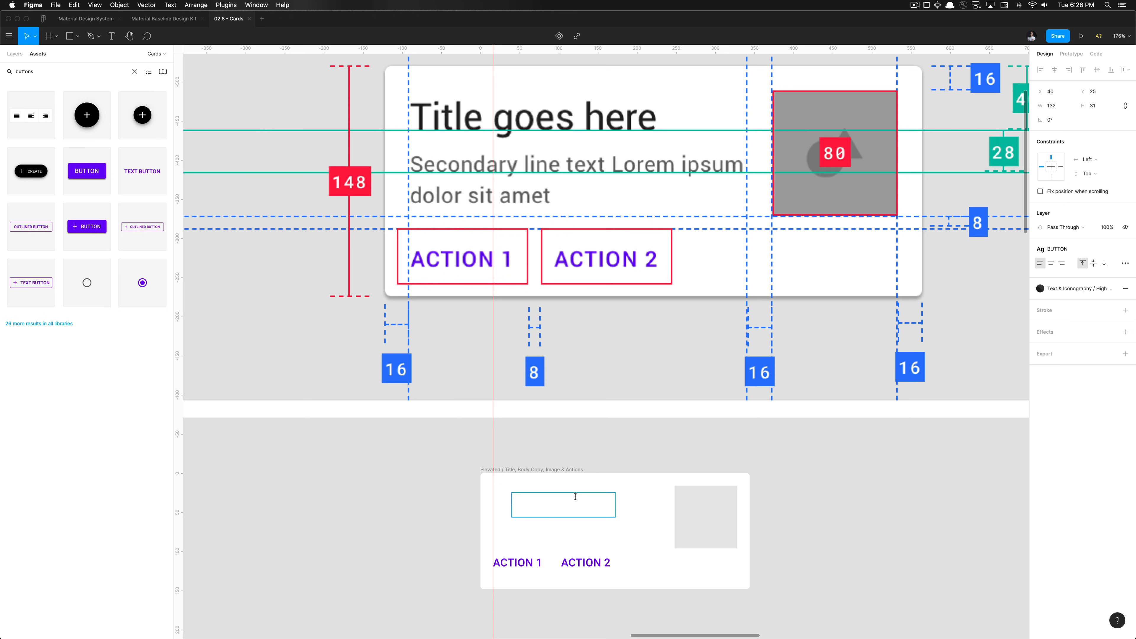
Enter "Title" in the text box and apply the Subtitle 1 text style.
text(TITLE)
key(super+a)
click(1066, 247)
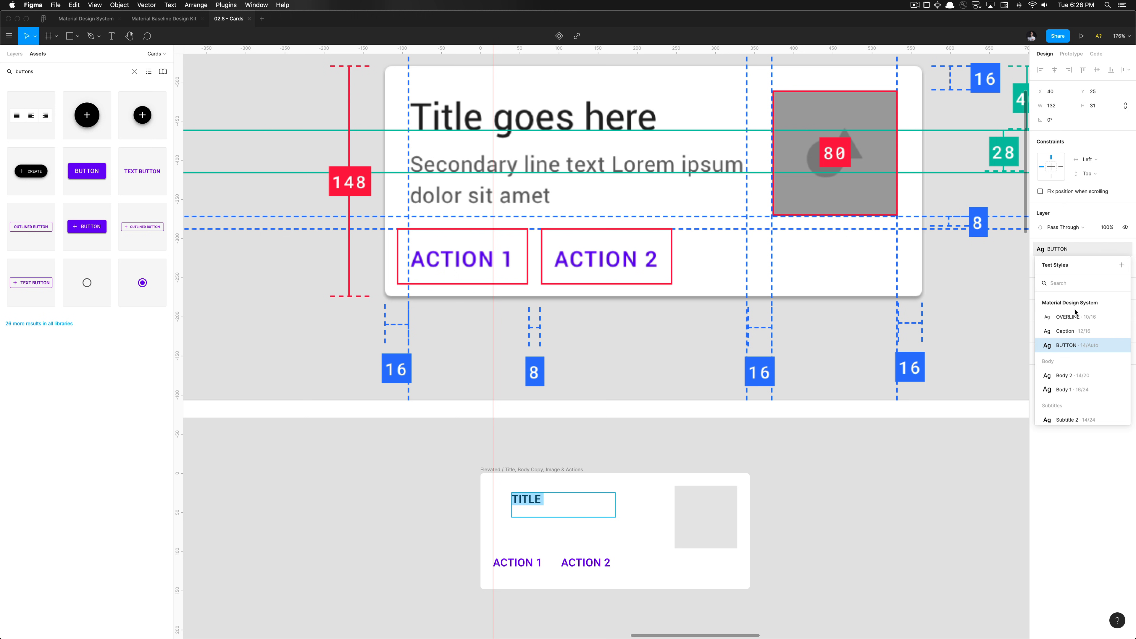
scroll(1081, 367, down, 2)
scroll(1082, 367, down, 2)
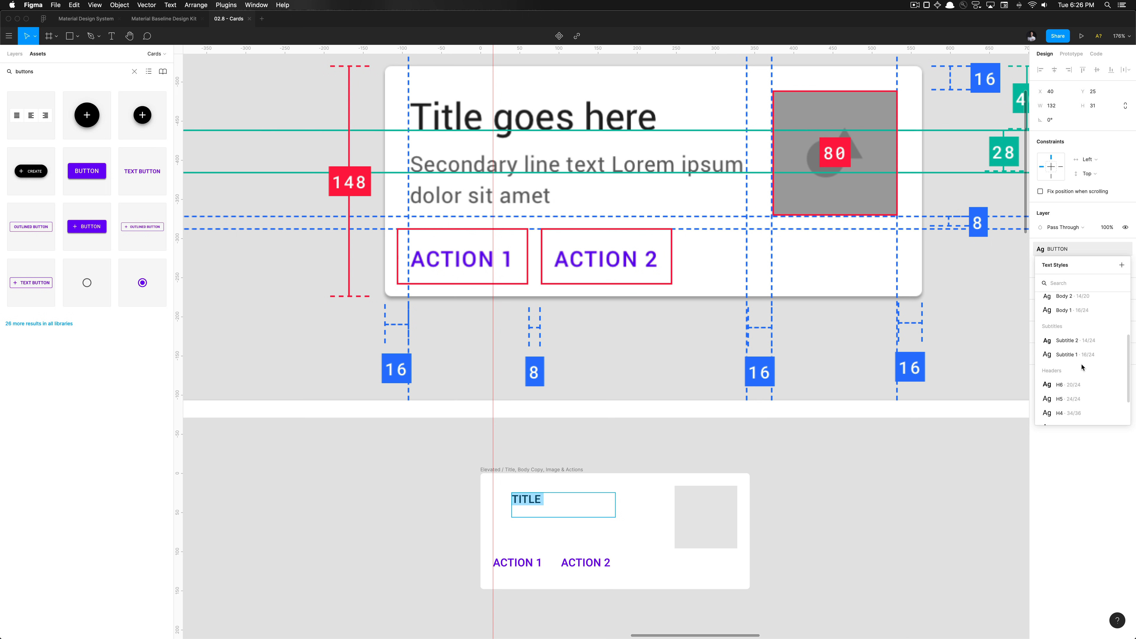
scroll(1083, 367, up, 1)
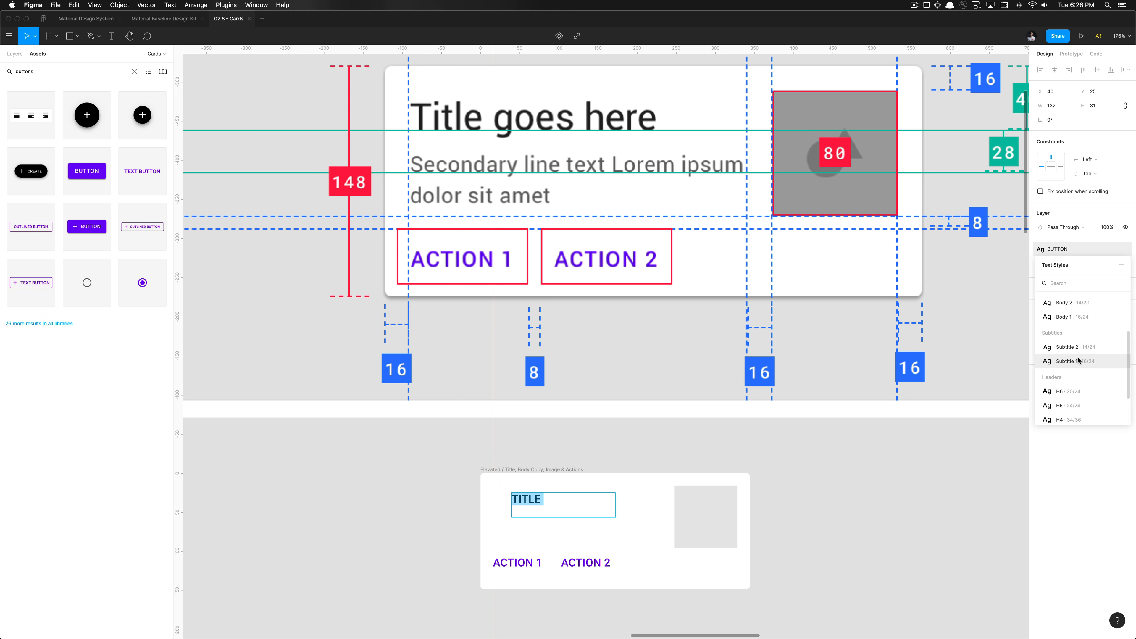
click(1078, 361)
key(Return)
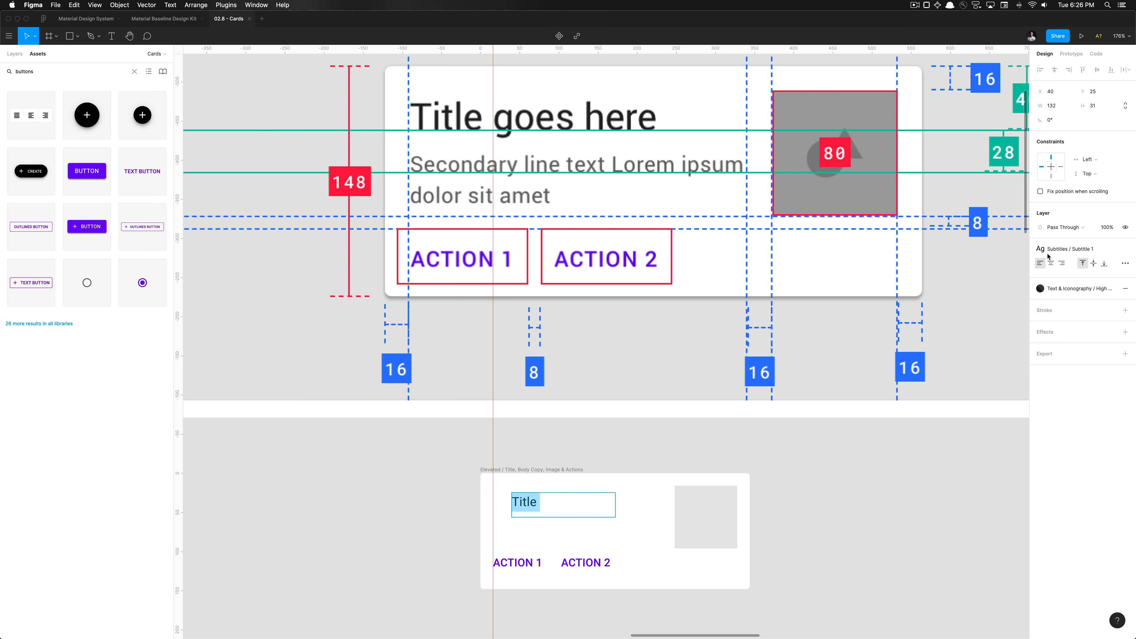
Extend the card's title text to "Title goes here" and set its resizing to Auto Width.
click(581, 503)
text(goes here)
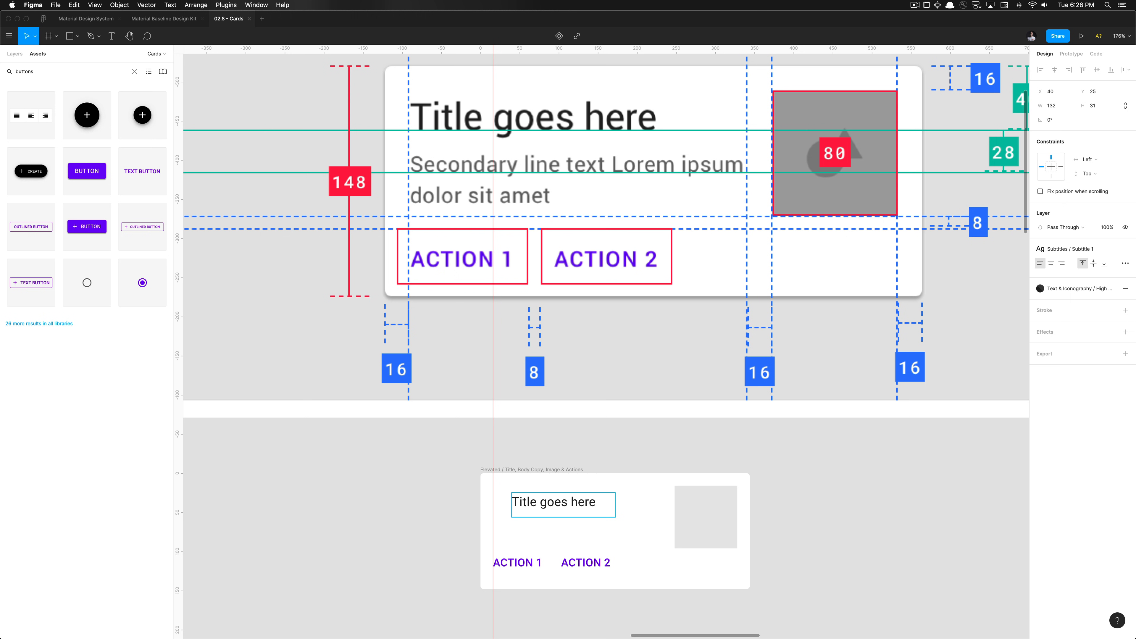
key(Escape)
click(1125, 264)
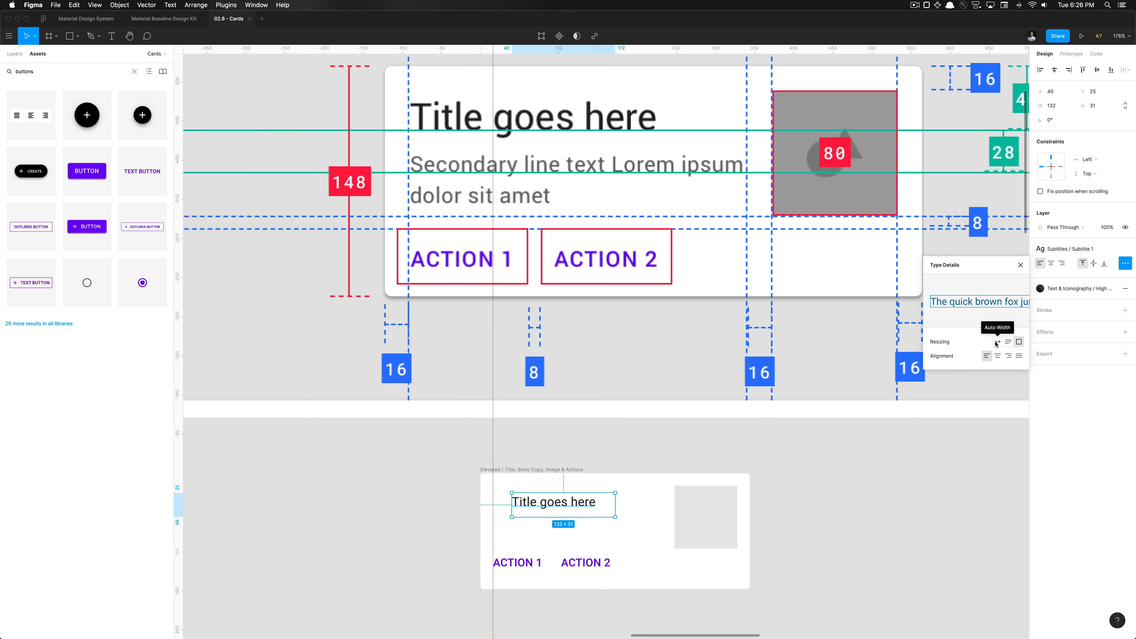
click(997, 342)
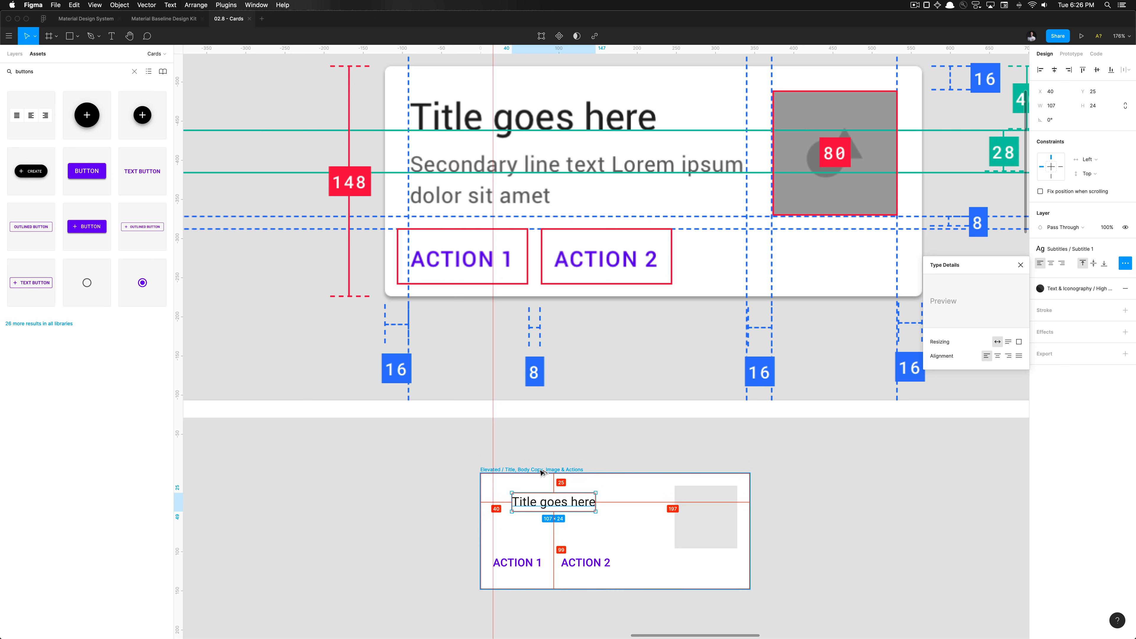
scroll(541, 472, down, 5)
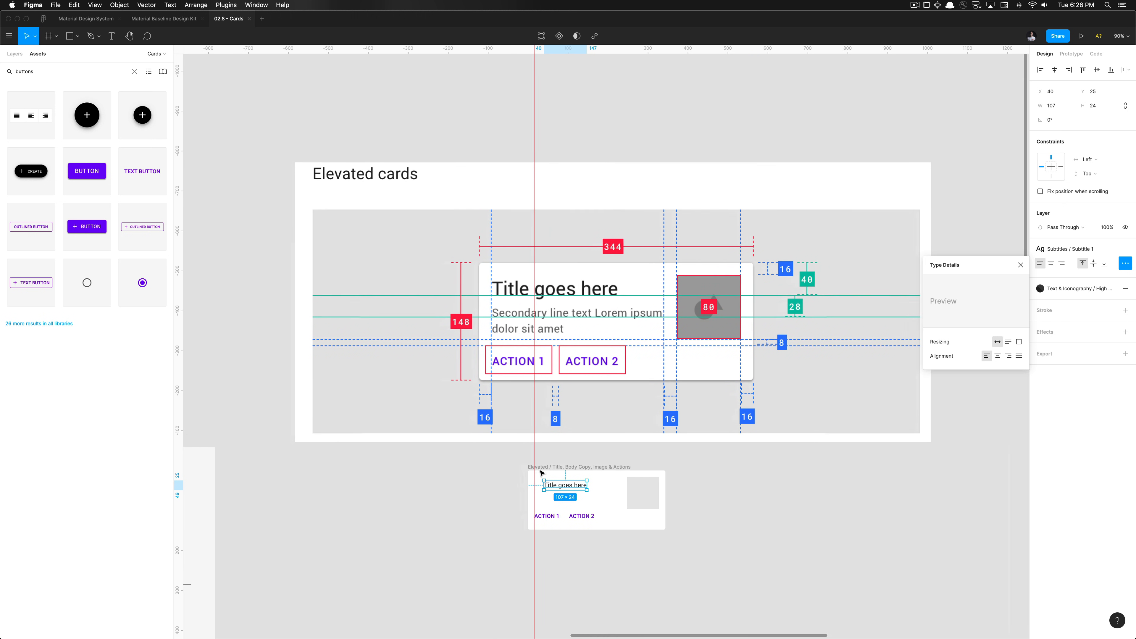
Position the card's title text at X 16, Y 16 by aligning it to the card's top-left corner and nudging it inward.
click(1020, 264)
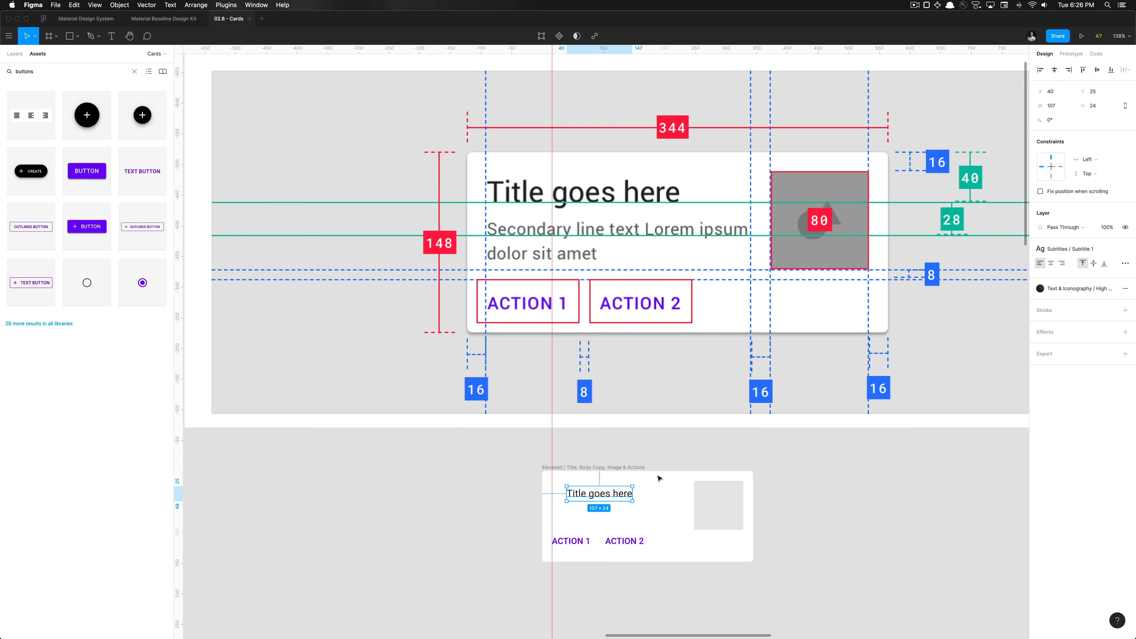
key(alt+a)
key(alt+w)
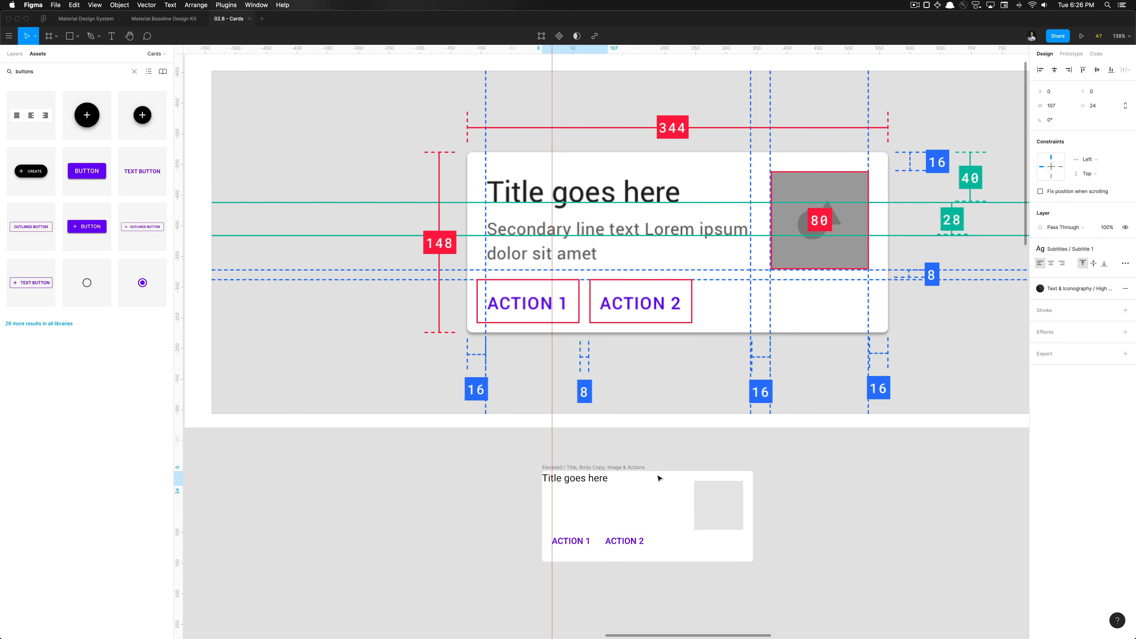
key(shift+Right)
key(shift+Right)
key(alt)
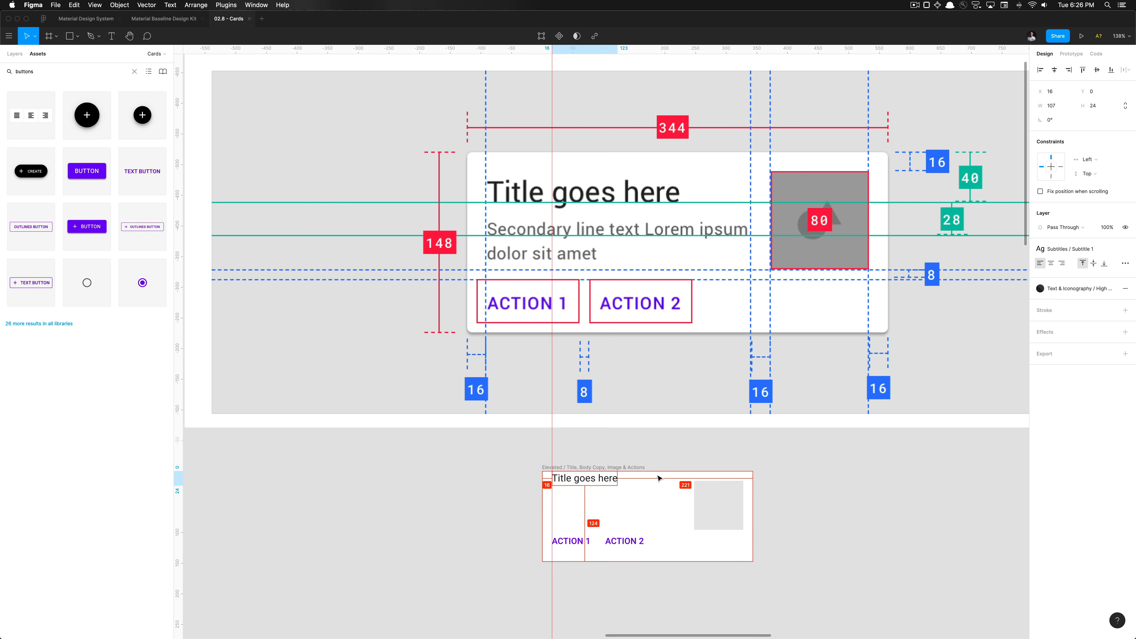
key(shift+Down)
key(shift+Down)
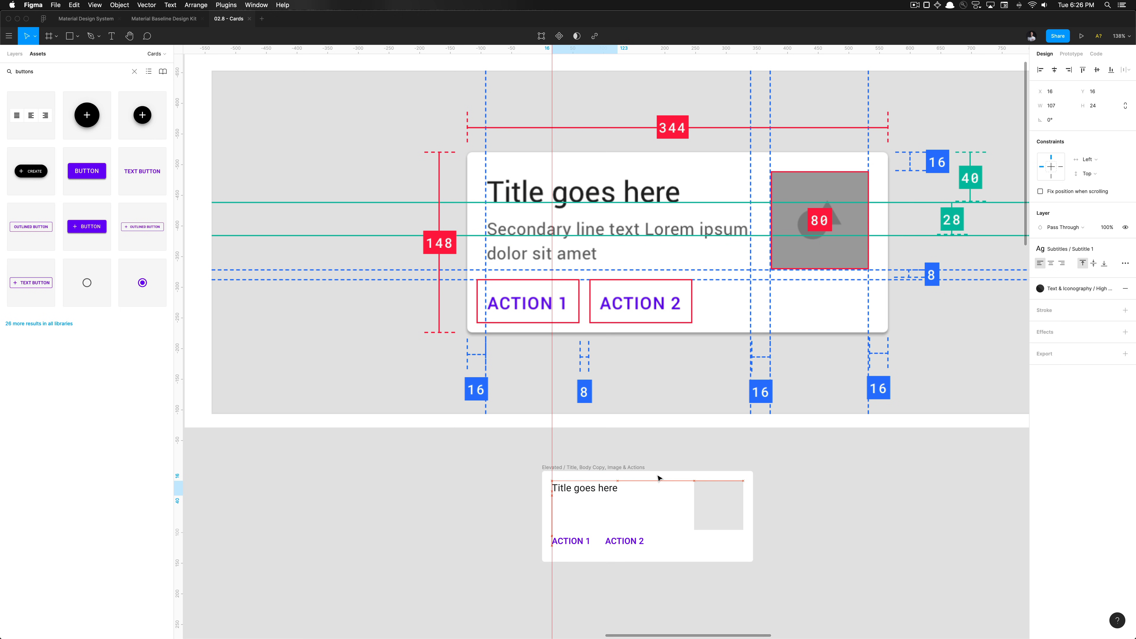
key(alt)
Review the small and big nudge amounts in the preferences without changing them.
scroll(557, 479, up, 4)
scroll(558, 479, up, 3)
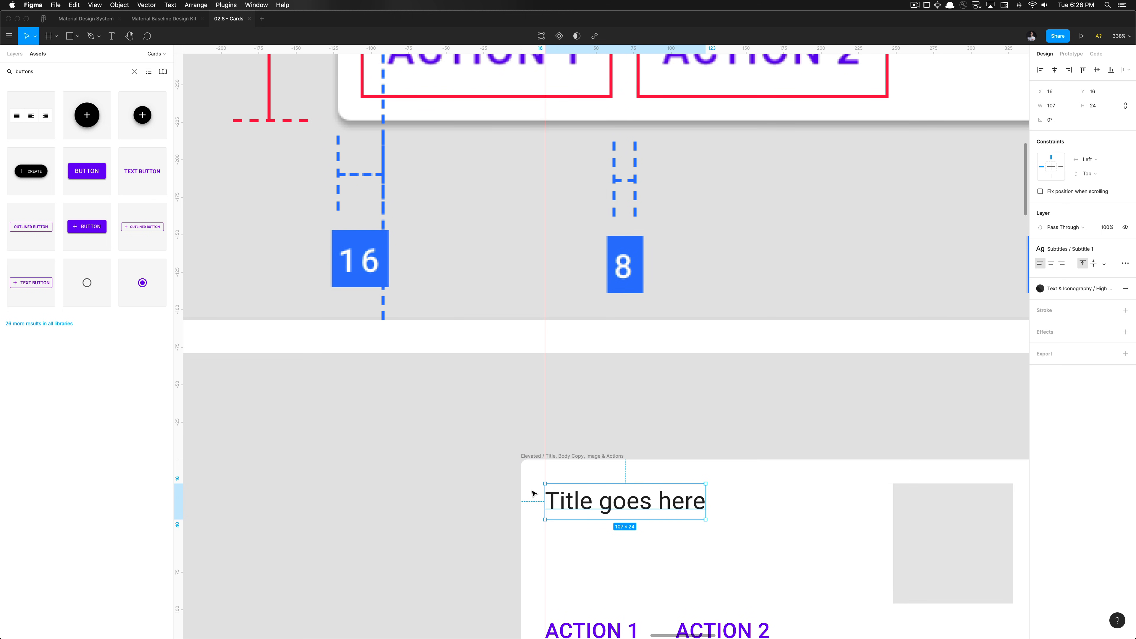
key(super+slash)
key(Up)
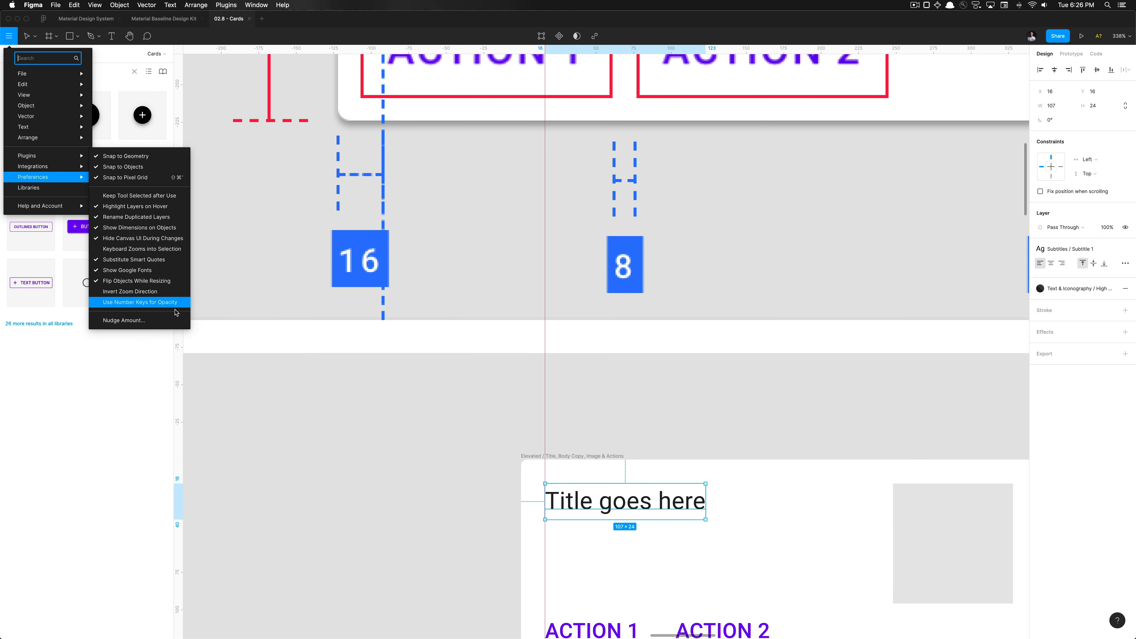
key(Return)
click(546, 275)
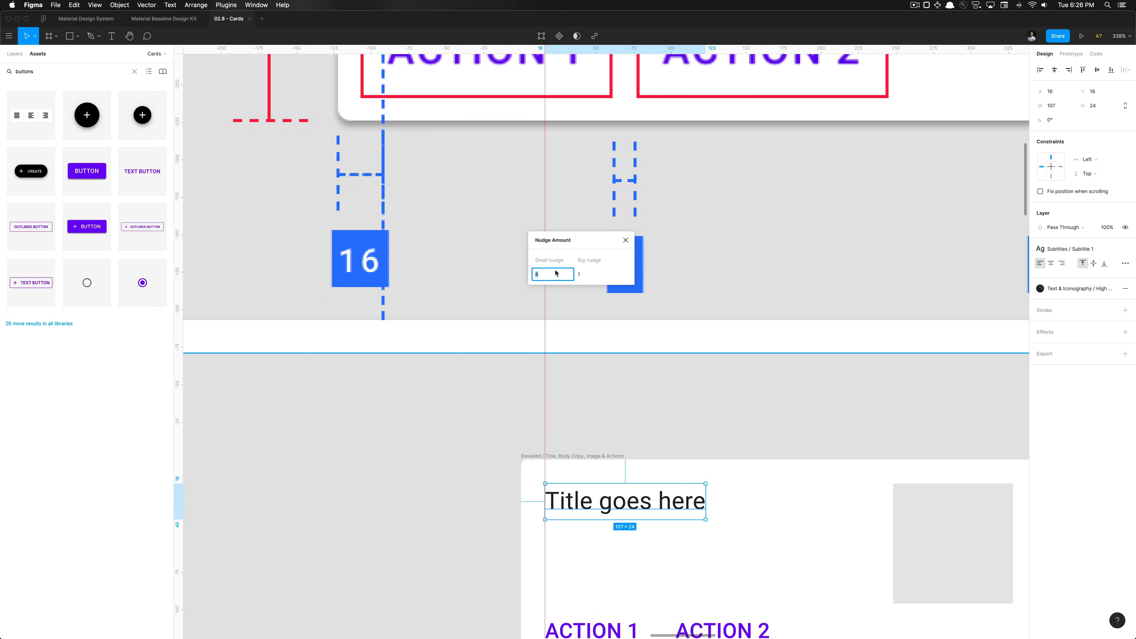
click(591, 277)
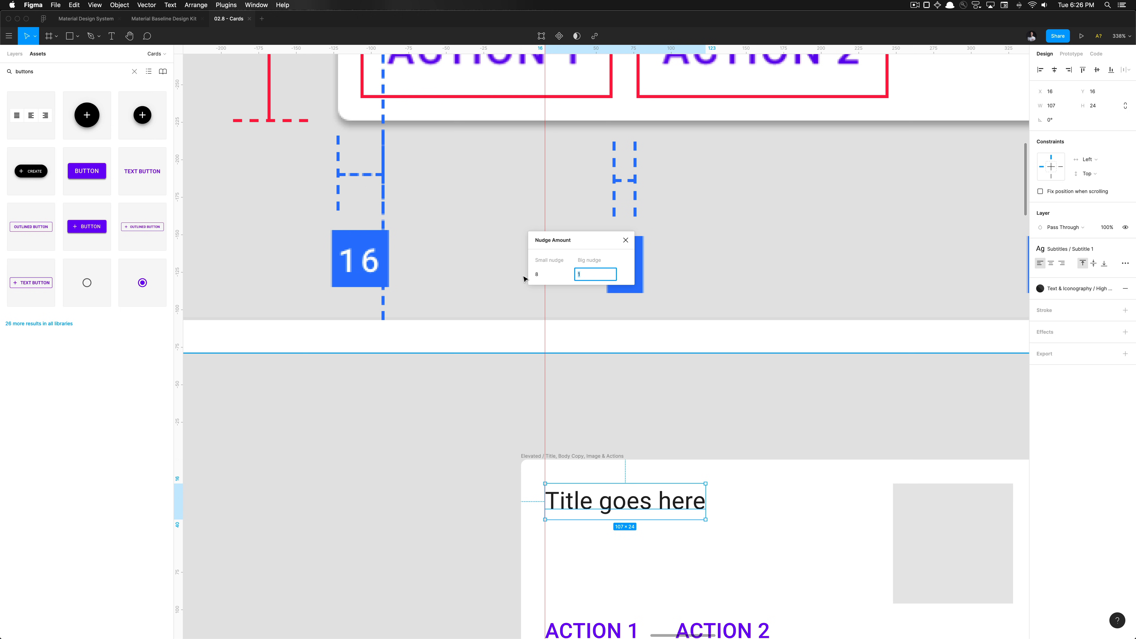
click(540, 276)
click(585, 276)
click(556, 276)
click(590, 274)
drag(551, 243, 339, 468)
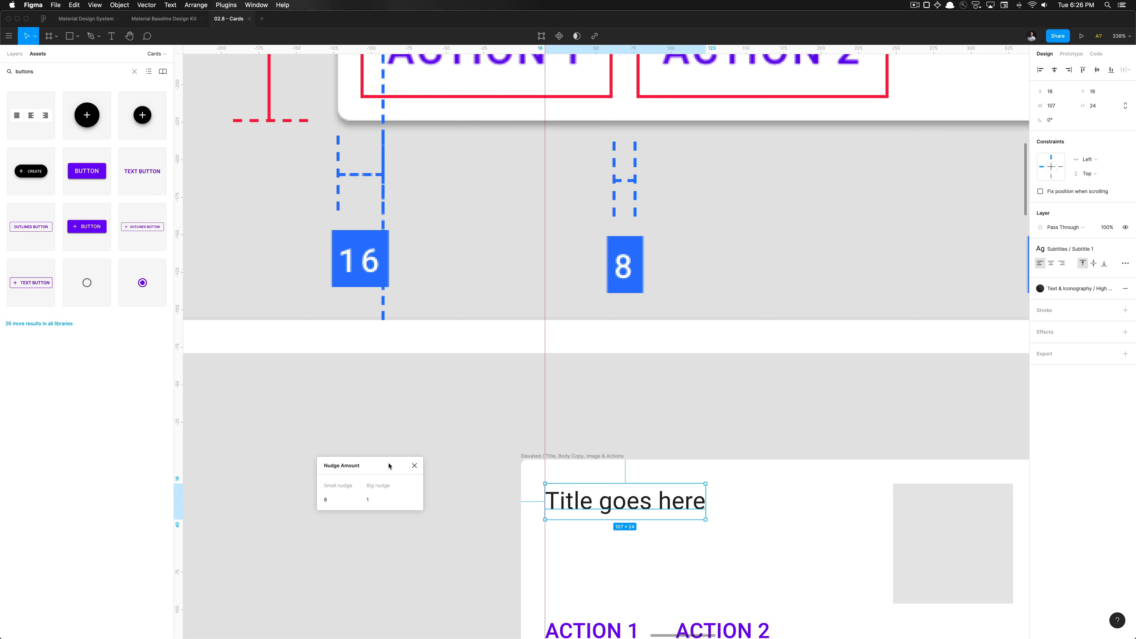
click(414, 466)
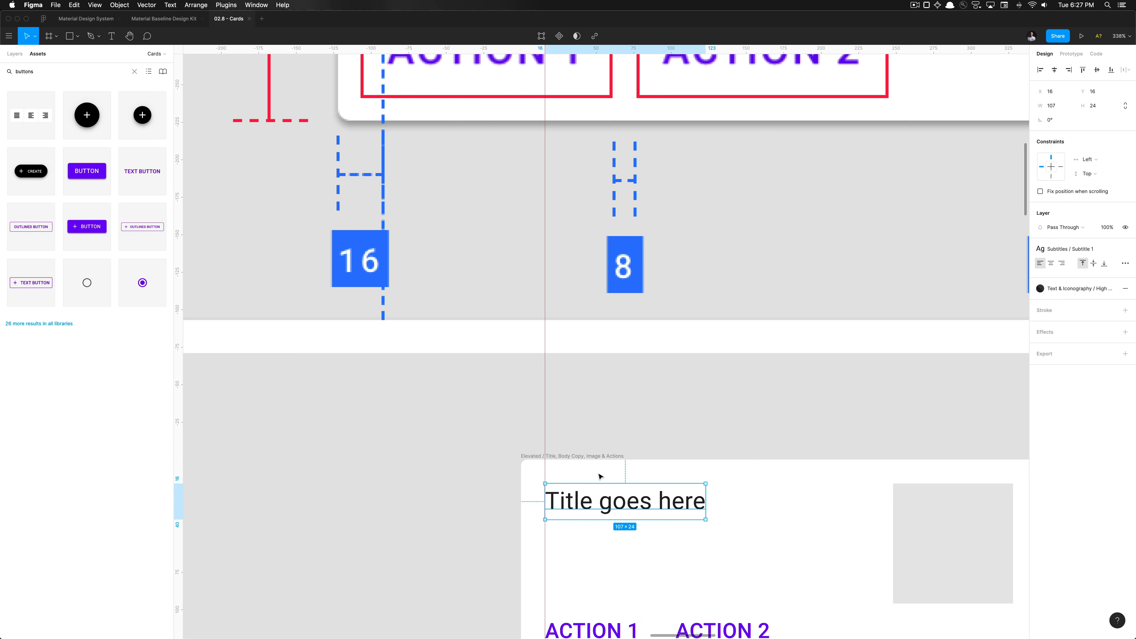
Measure the title text's distances to the card's edges.
key(alt)
scroll(598, 476, down, 5)
key(alt)
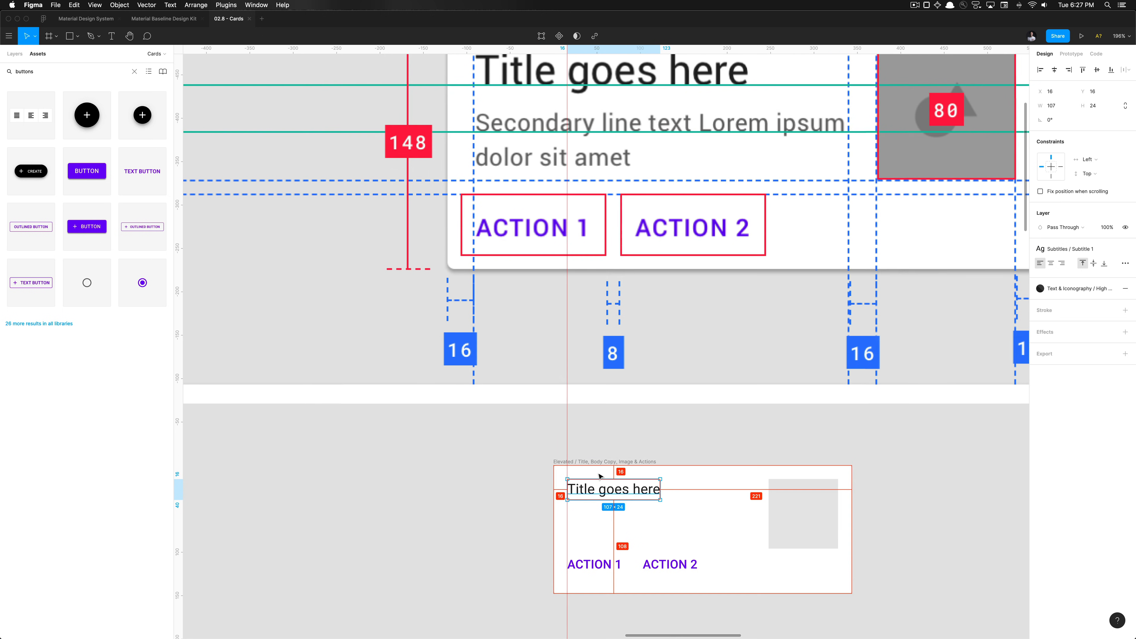
scroll(598, 476, up, 5)
scroll(599, 476, down, 5)
scroll(601, 476, right, 5)
scroll(600, 476, down, 3)
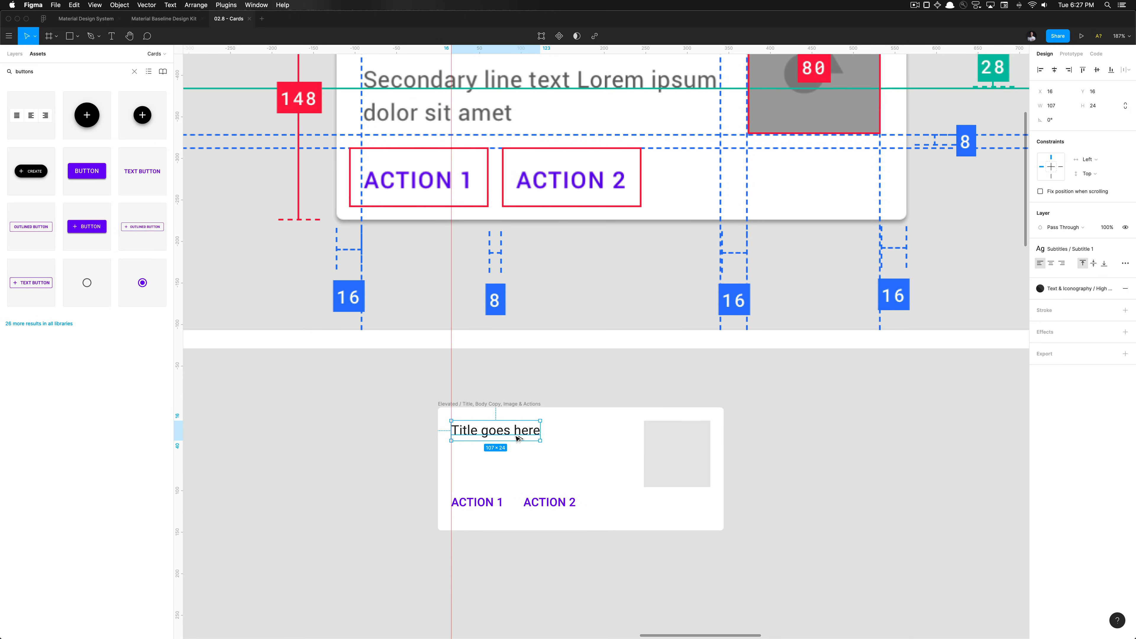
key(alt)
scroll(551, 417, up, 3)
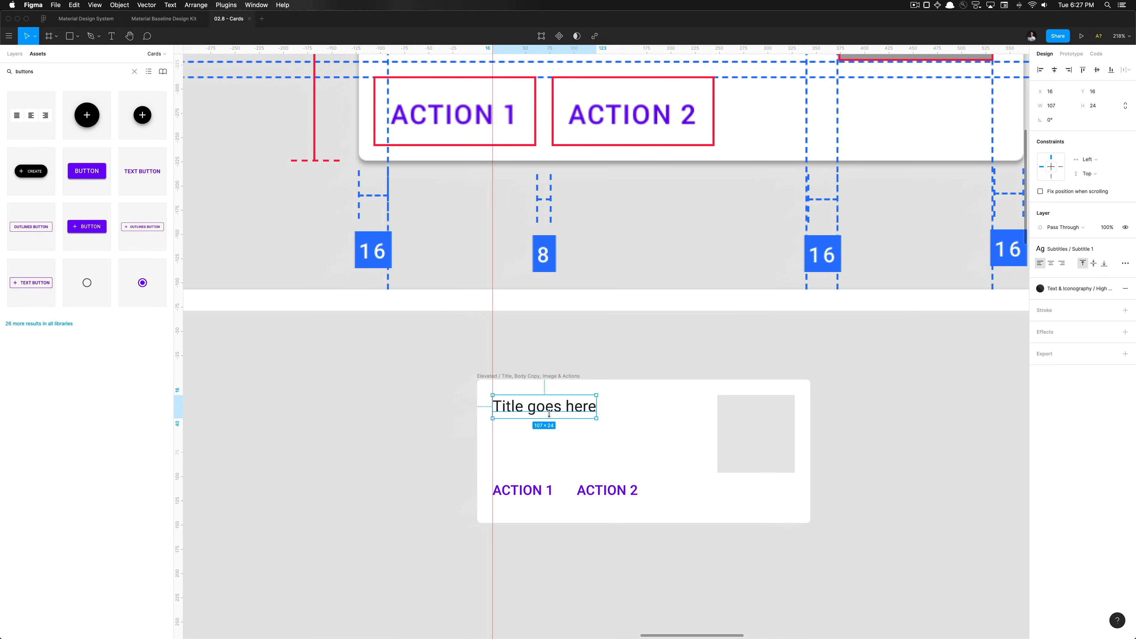
Try moving the title text up to Y 8 and return it to Y 16.
key(shift+Up)
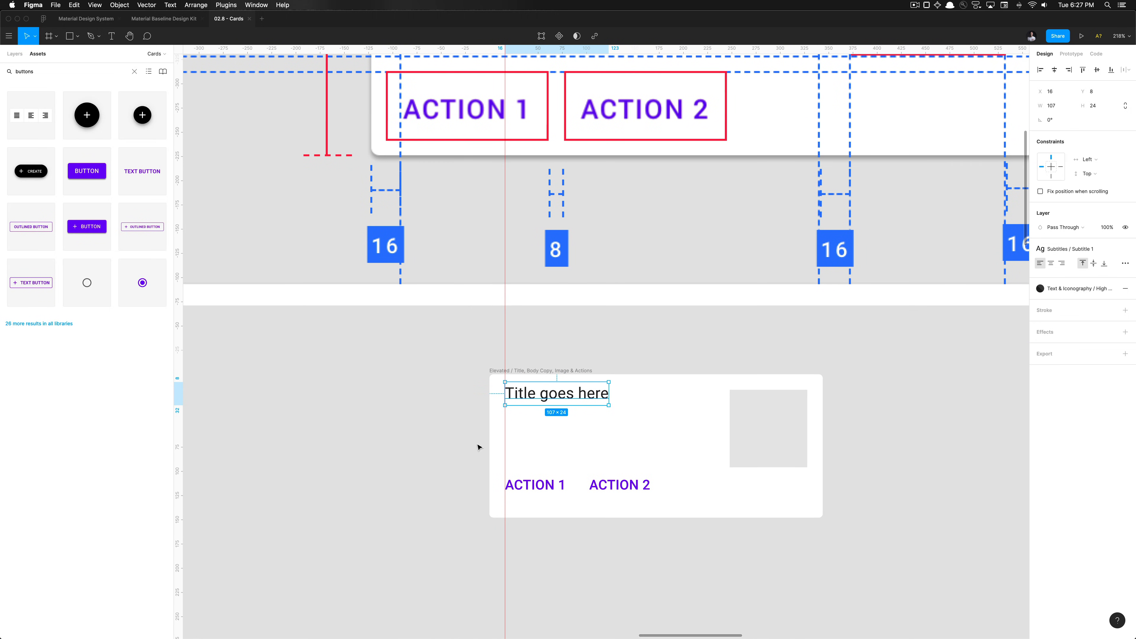
key(shift+Down)
key(alt)
scroll(500, 443, down, 5)
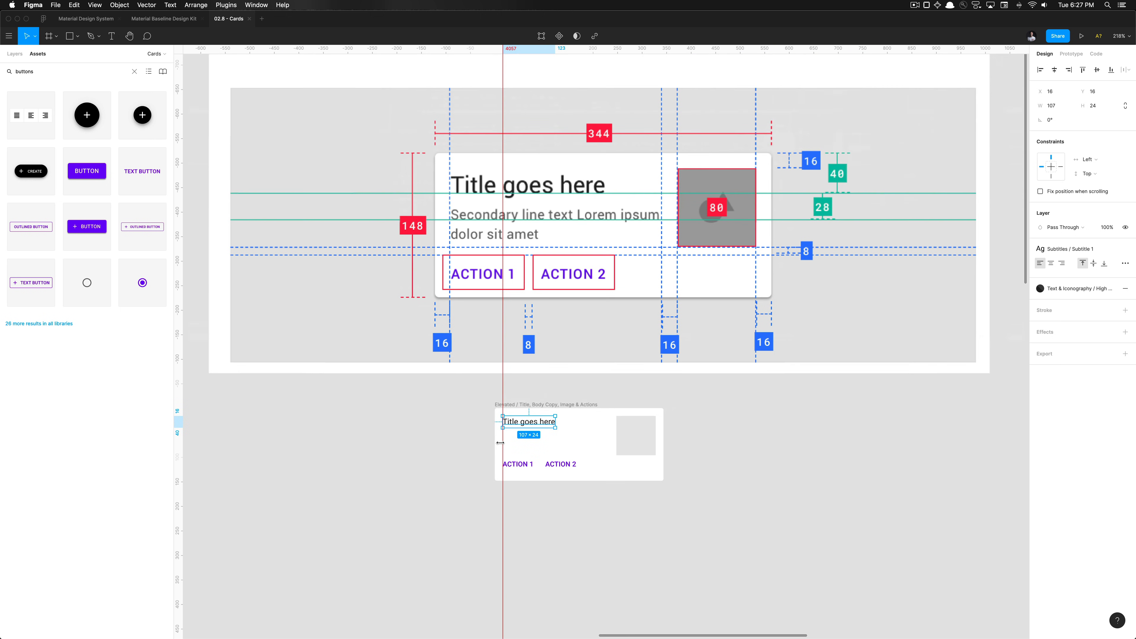
Duplicate the title text directly below the original at X 16, Y 58.
scroll(521, 425, up, 4)
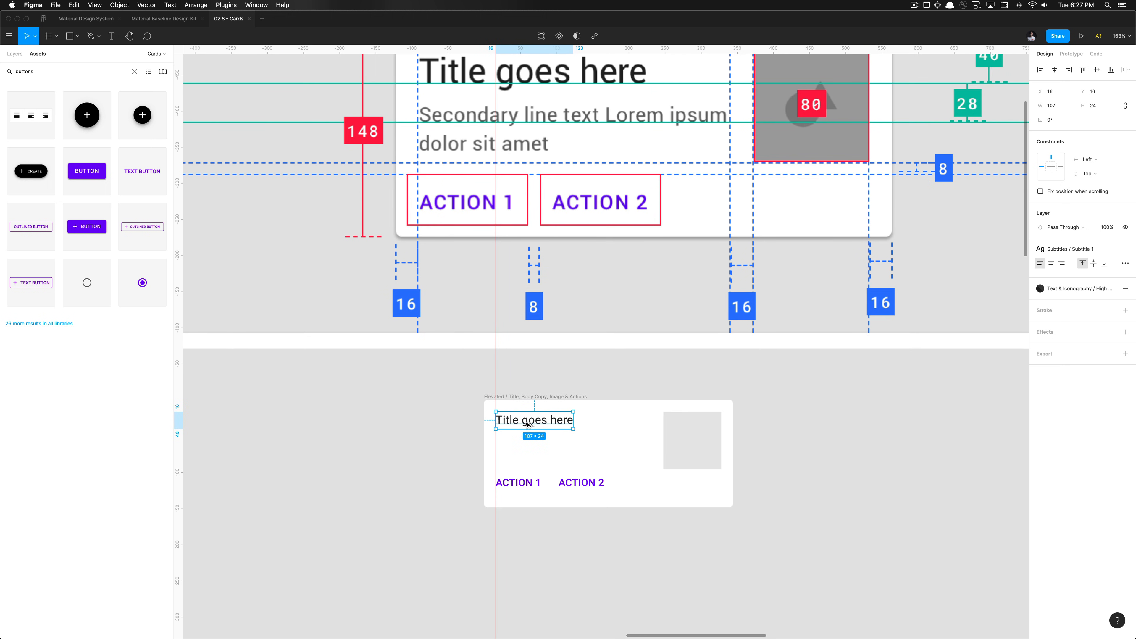
drag(526, 424, 529, 449)
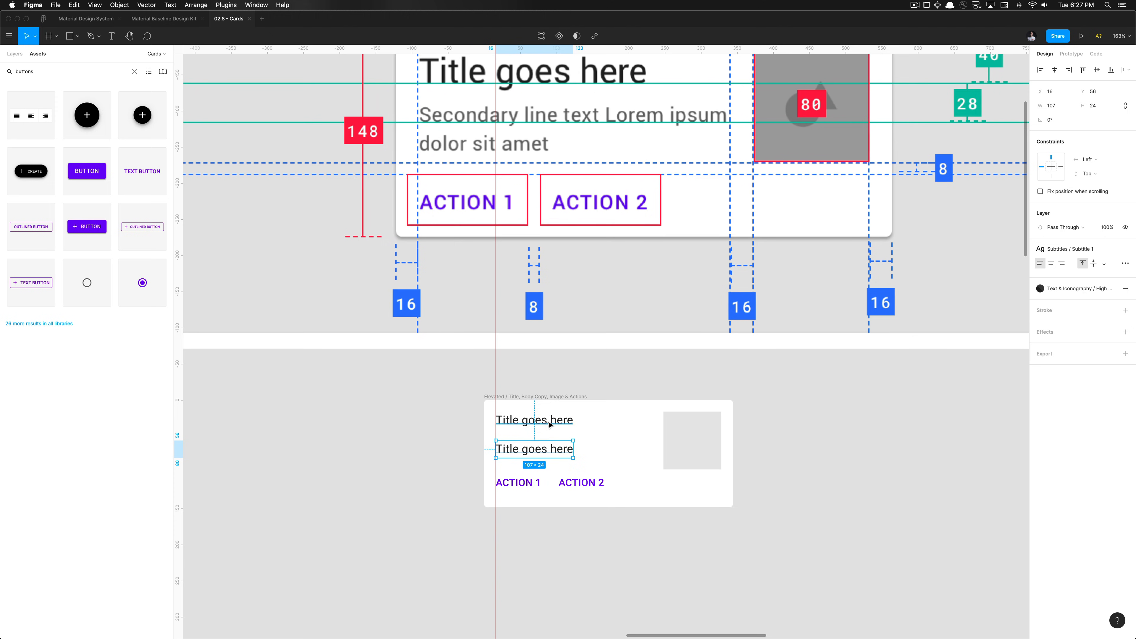
scroll(550, 425, up, 4)
scroll(550, 425, right, 2)
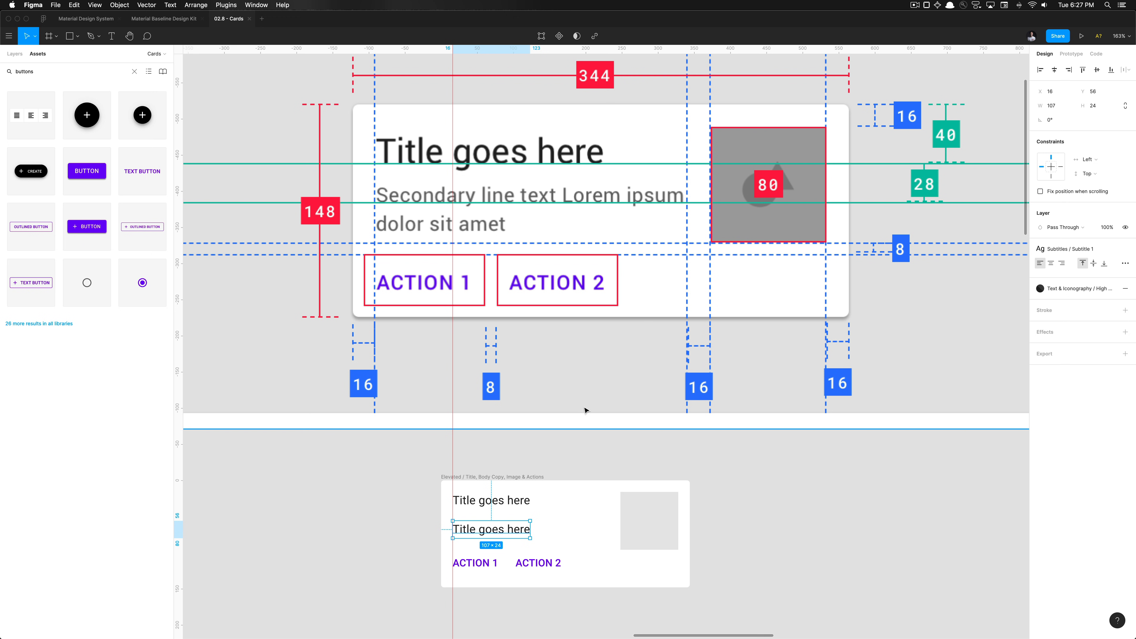
Apply the Body 2 text style and the medium Text & Iconography color style to the duplicated text.
click(1070, 249)
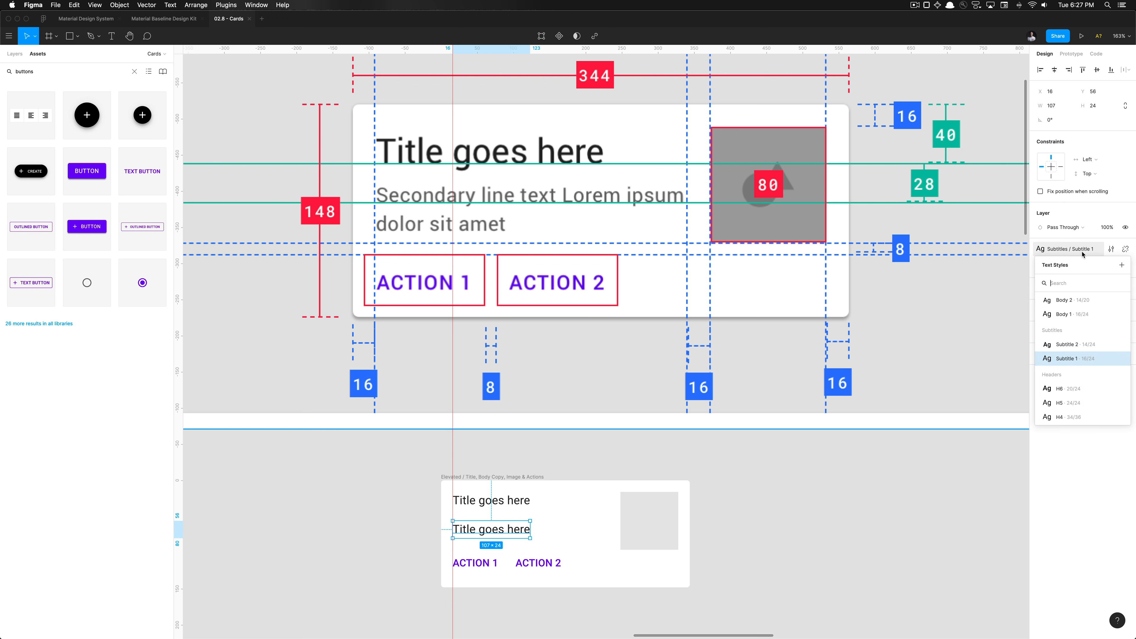
click(1079, 315)
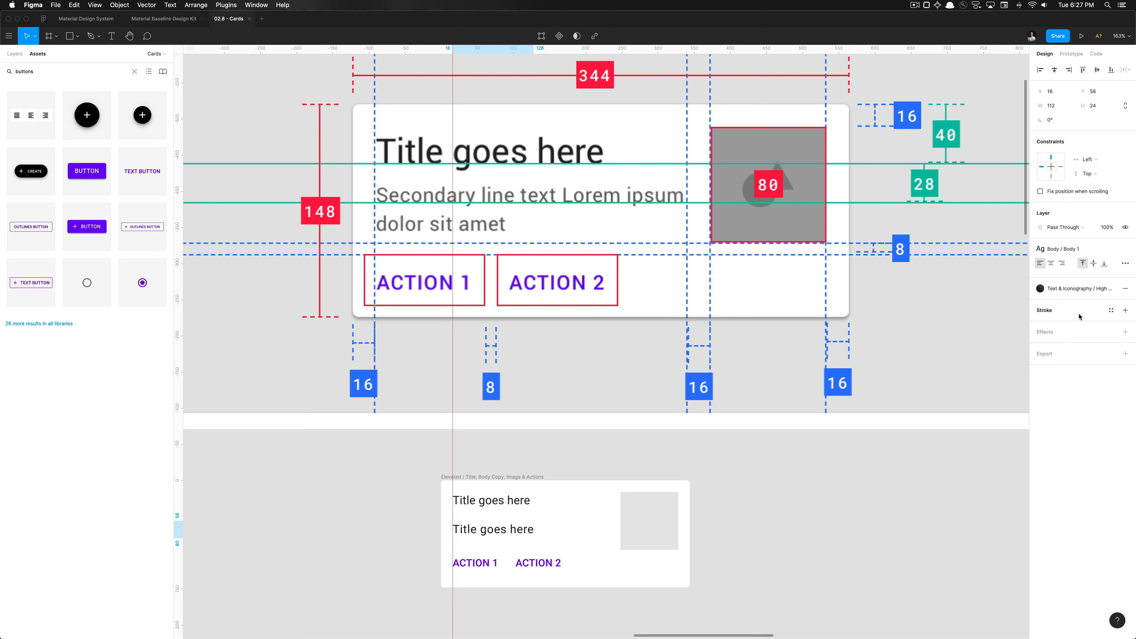
click(1066, 248)
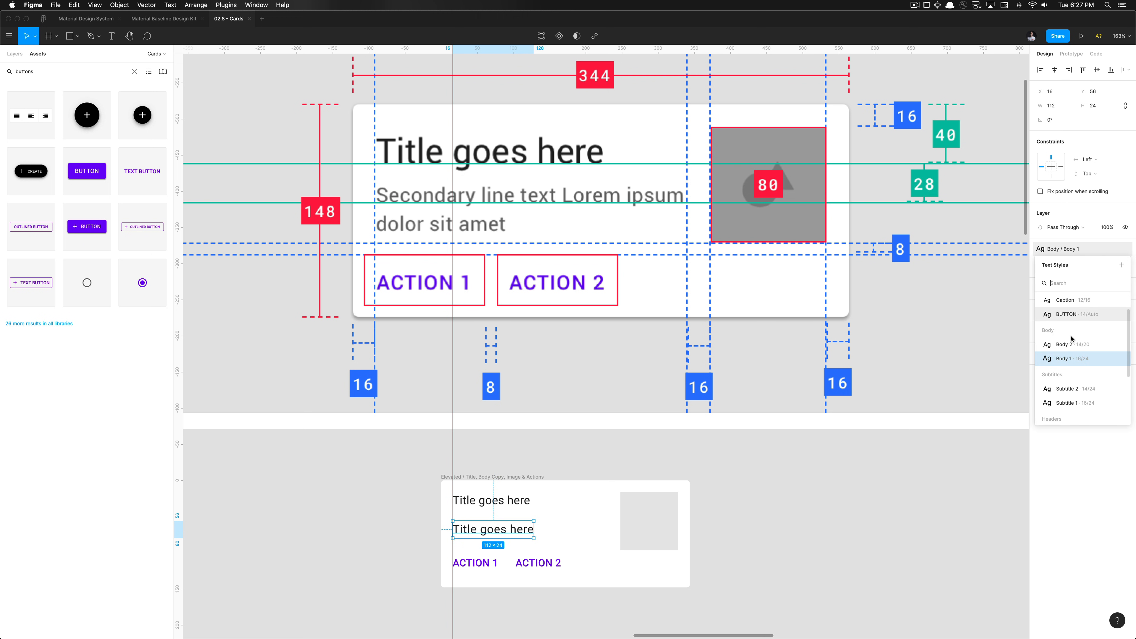
click(1073, 344)
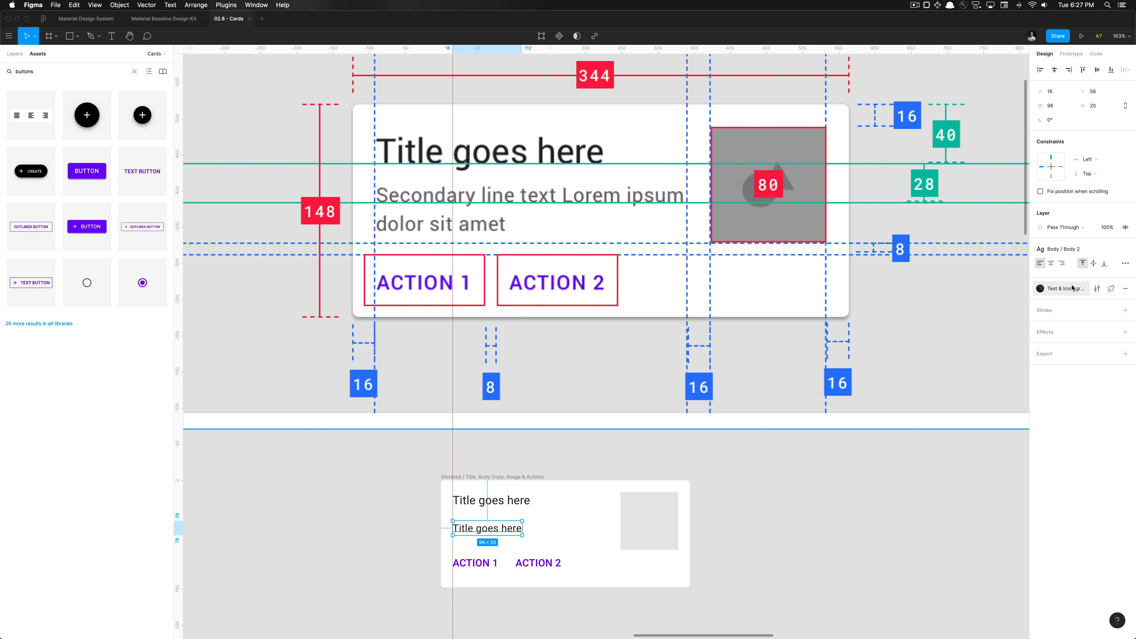
click(1072, 288)
click(1072, 288)
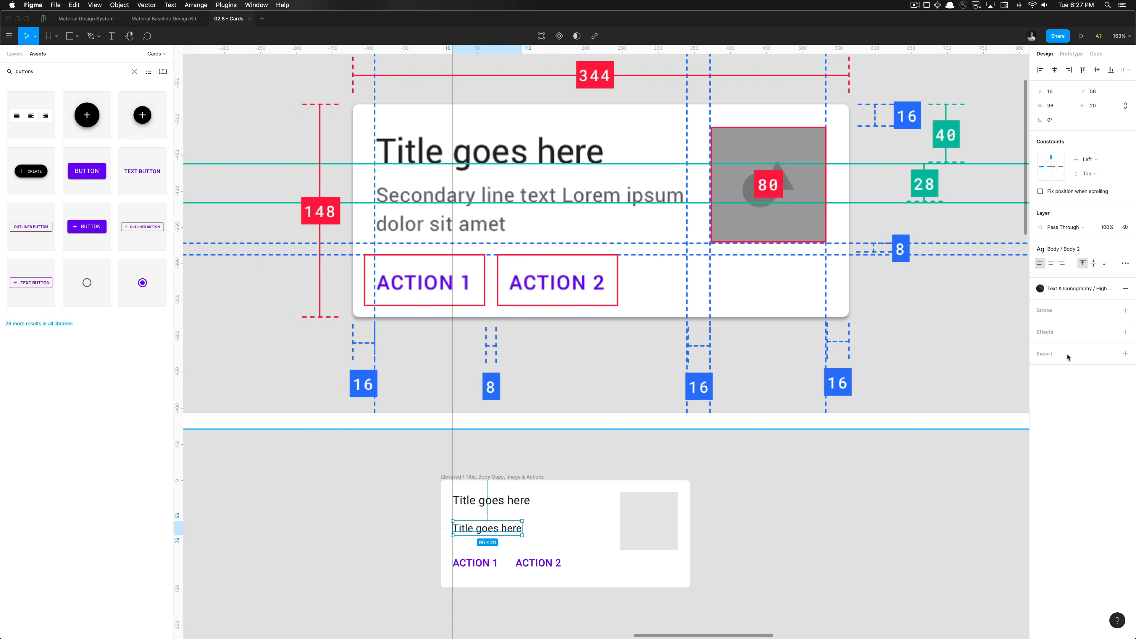
click(1071, 288)
click(1062, 398)
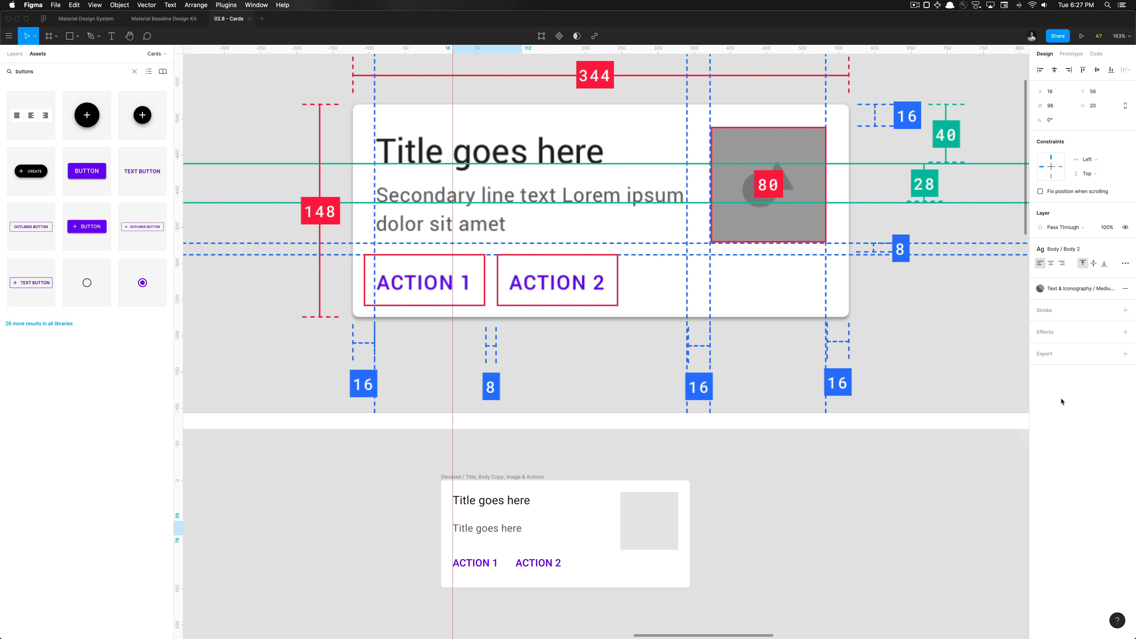
Replace the duplicated text with "Secondary line text Lorem ipsum dolor sit amet", with a line break before "dolor".
scroll(485, 498, left, 2)
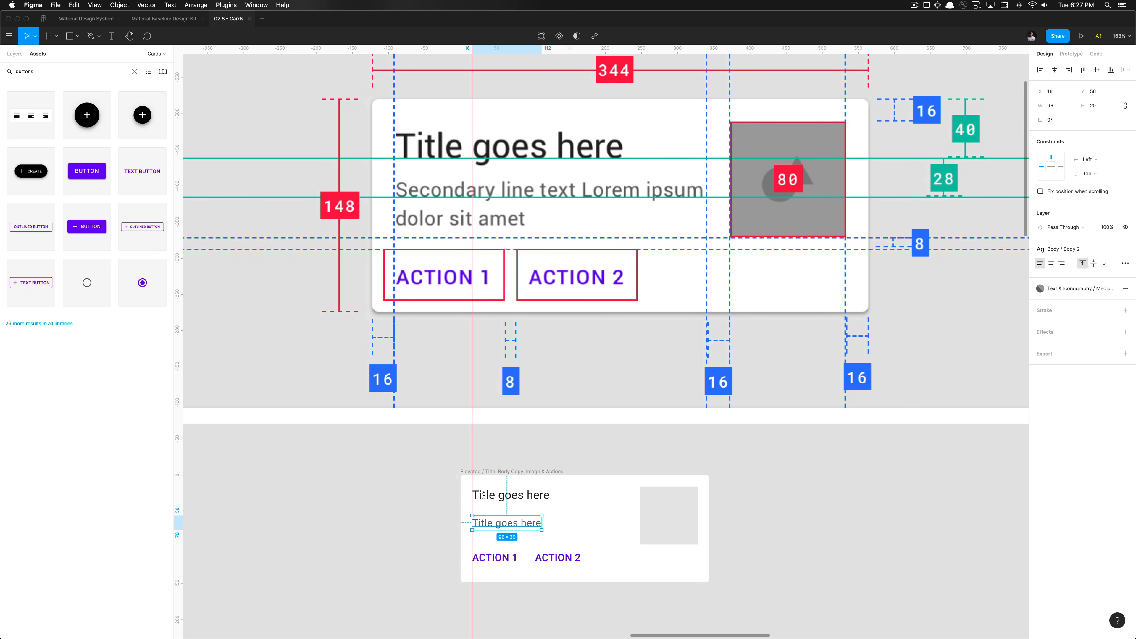
key(Return)
text(Secondary)
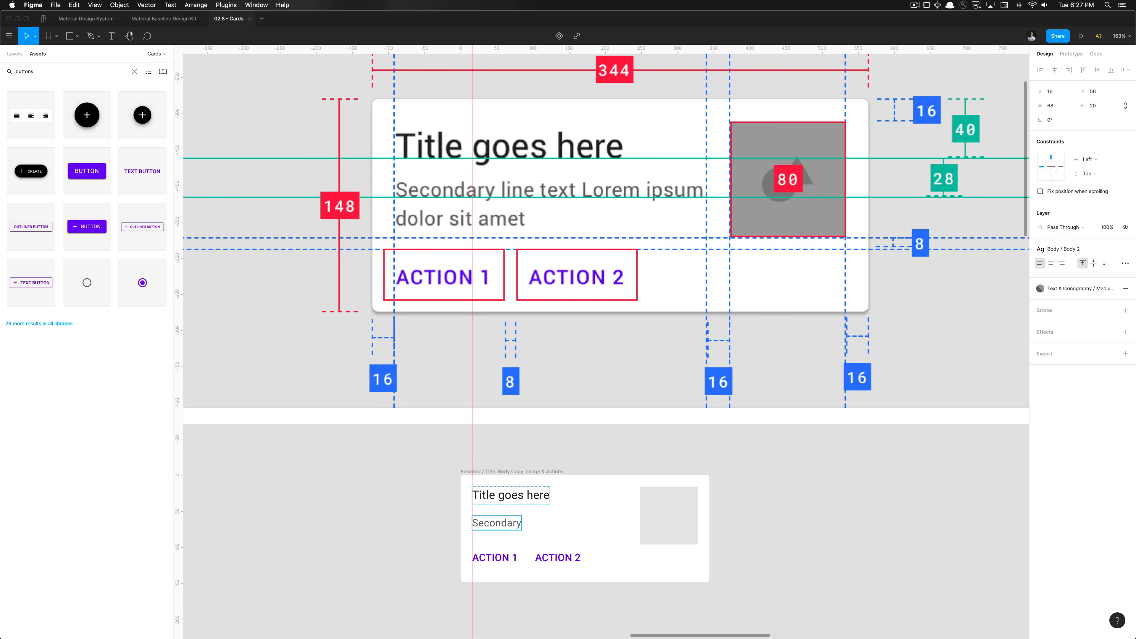
text( line text Lorem ipsum)
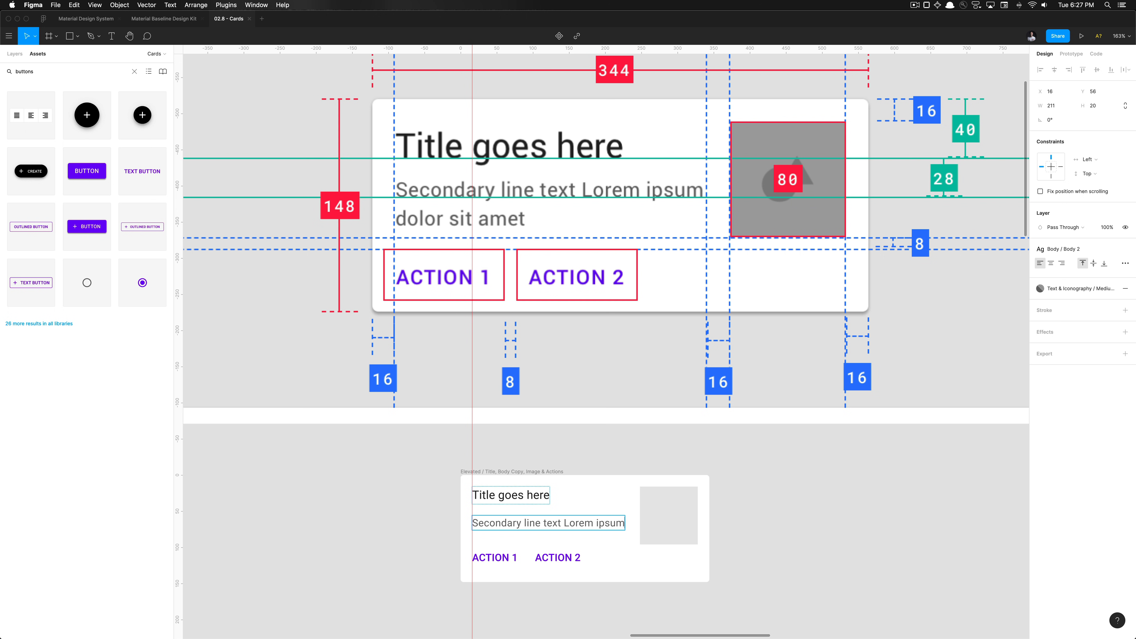
text( dolor)
key(Return)
text(sit amet)
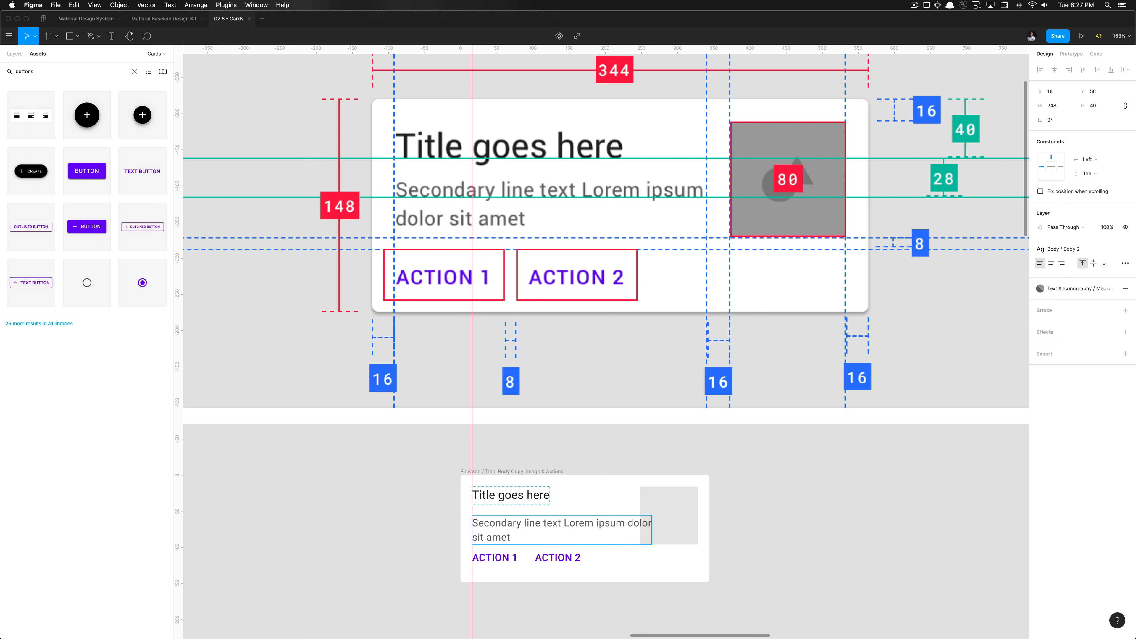
key(BackSpace)
key(BackSpace)
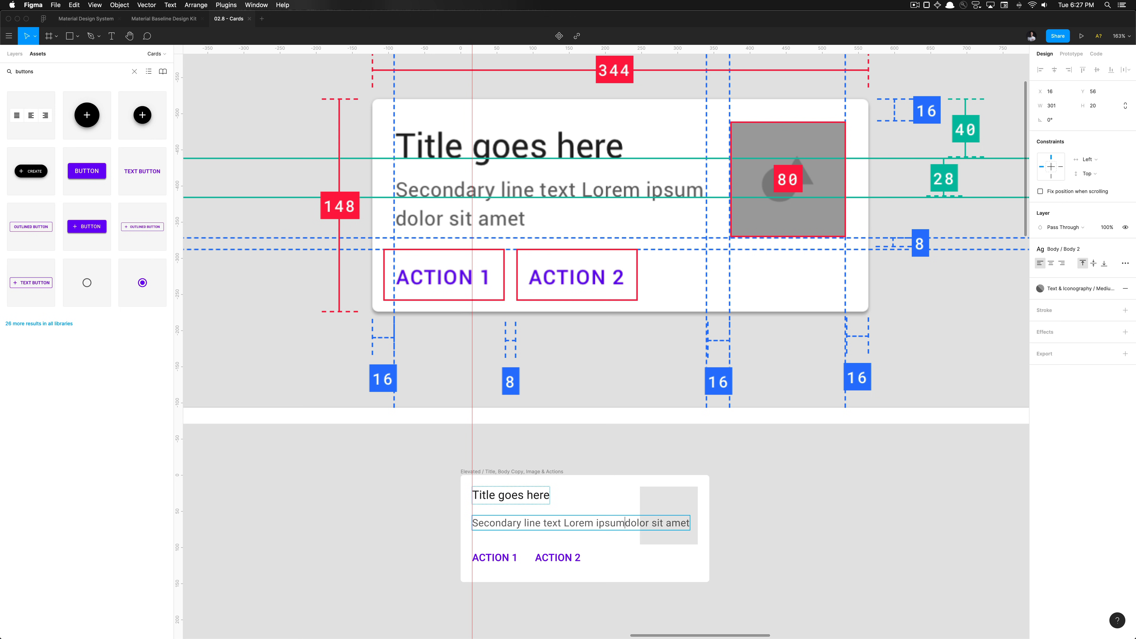
key(Return)
key(Escape)
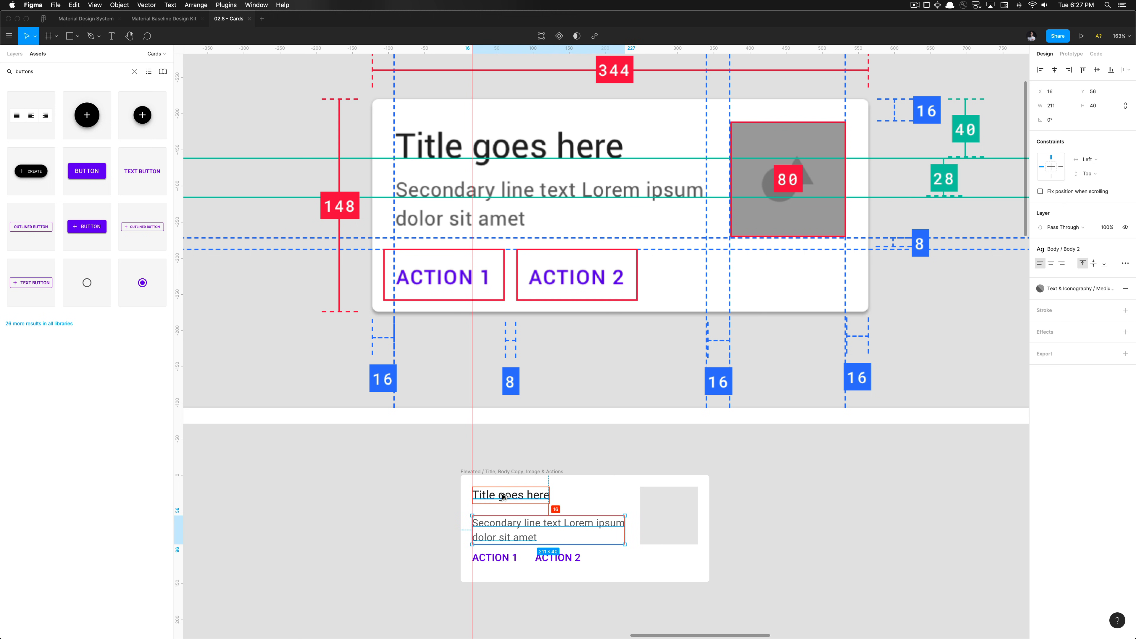
Move the secondary text up to Y 48 and widen its box to 216, leaving 16 to the image placeholder.
key(shift+Up)
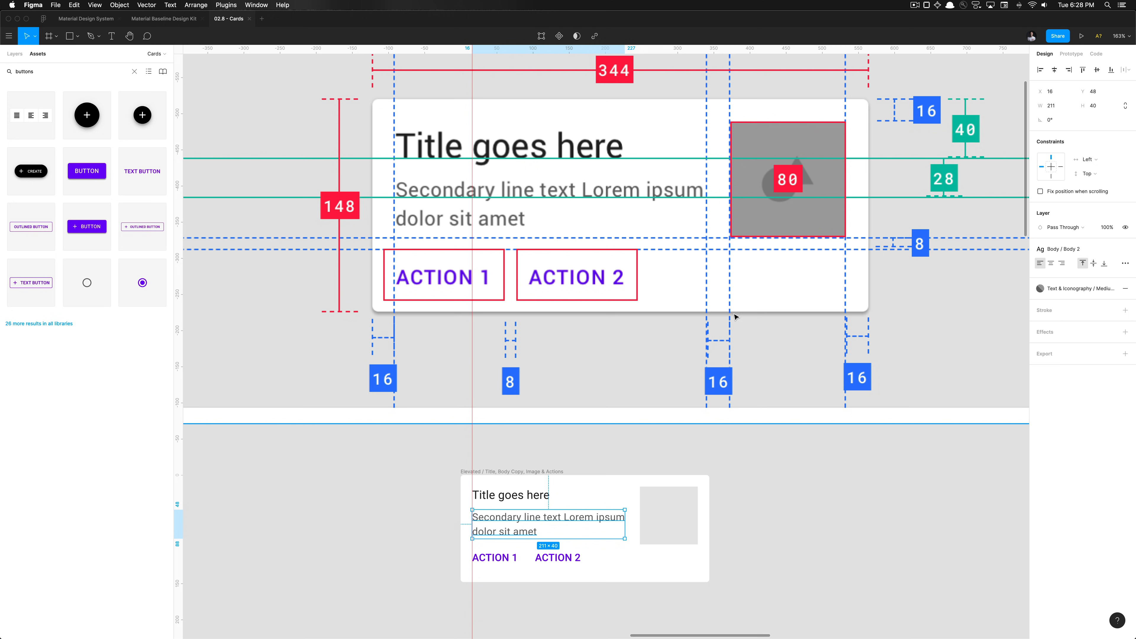
scroll(653, 515, up, 6)
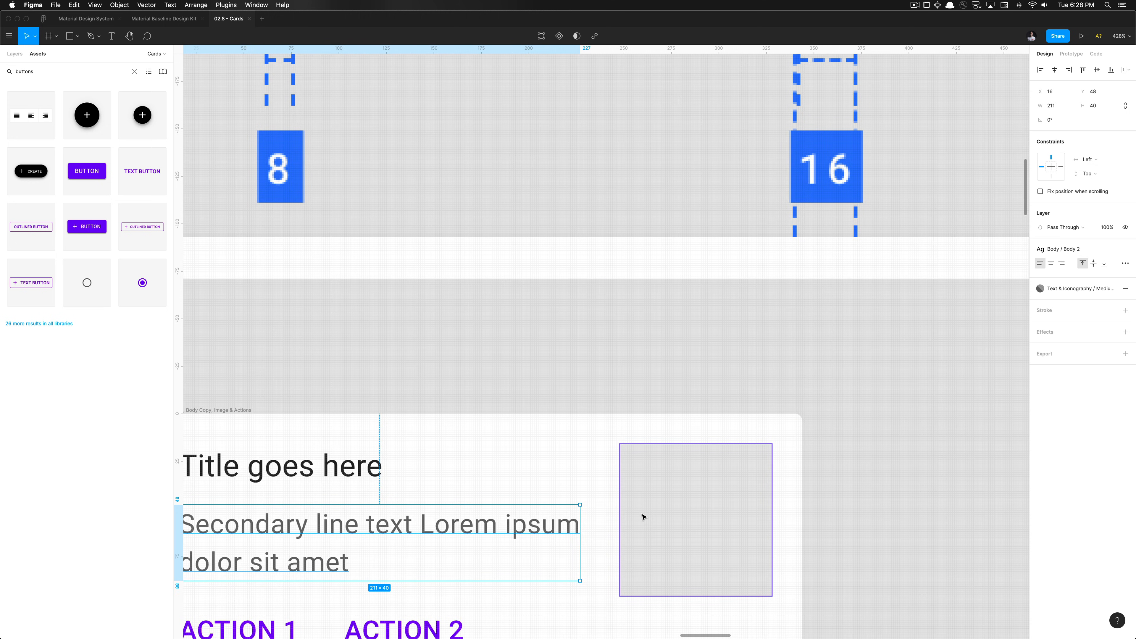
scroll(642, 517, up, 4)
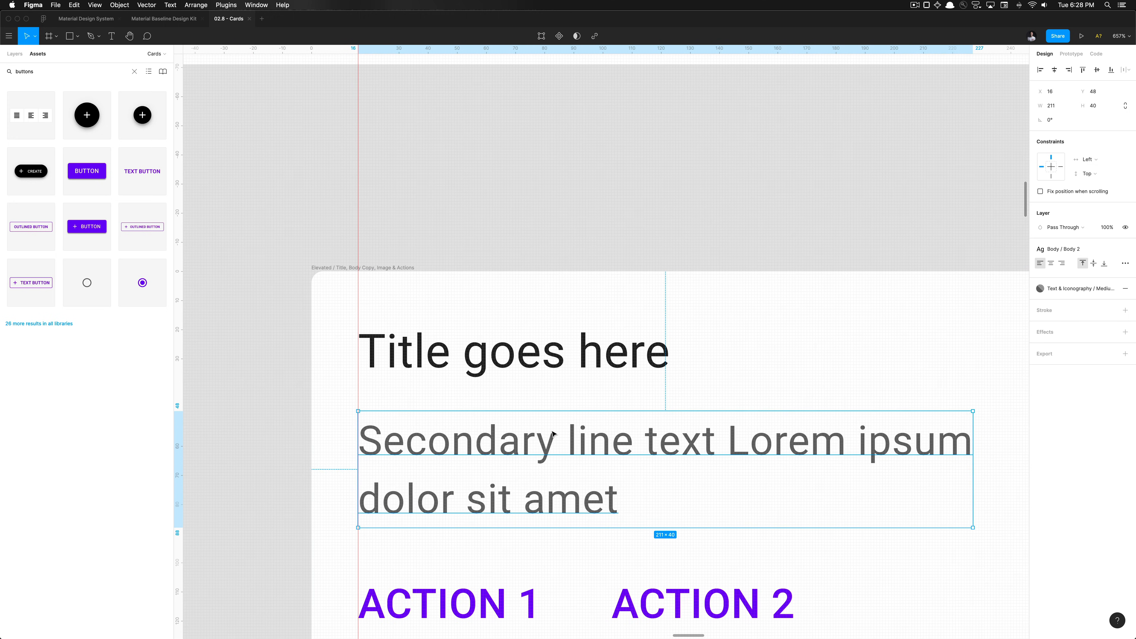
scroll(553, 433, right, 8)
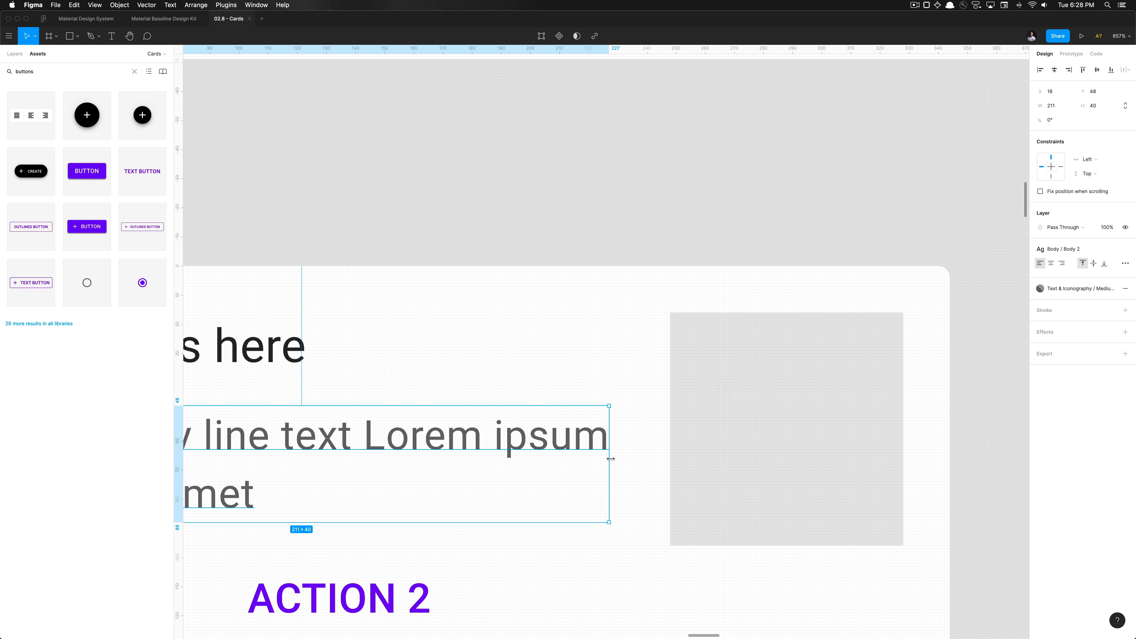
drag(610, 458, 625, 459)
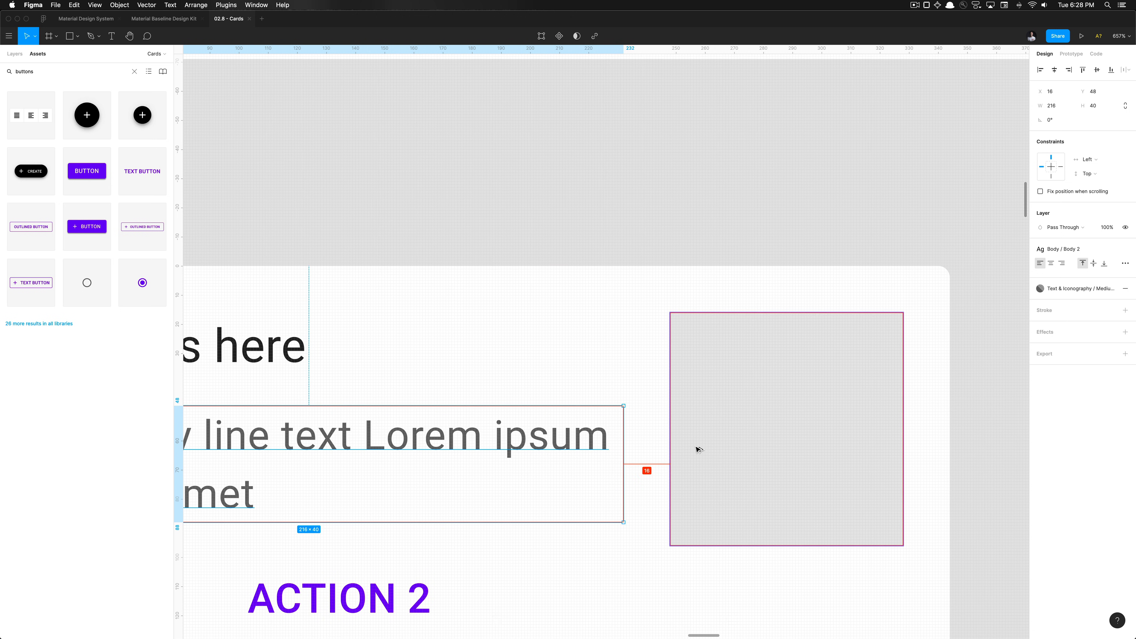
Set the secondary text's horizontal constraint to Left & Right.
scroll(698, 449, down, 5)
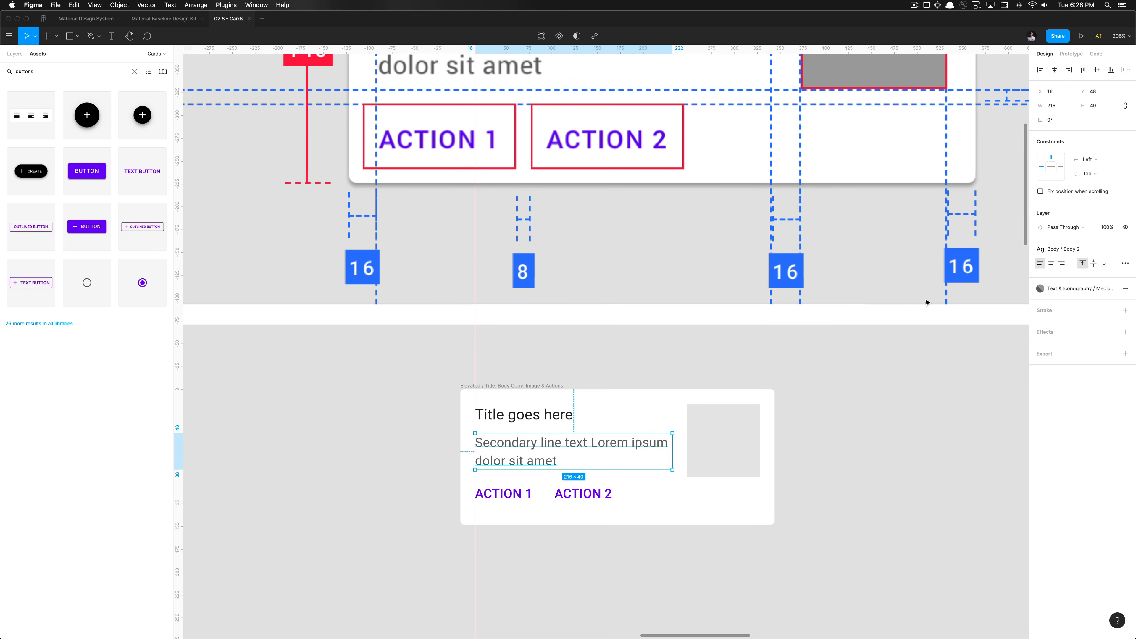
shift+click(1061, 170)
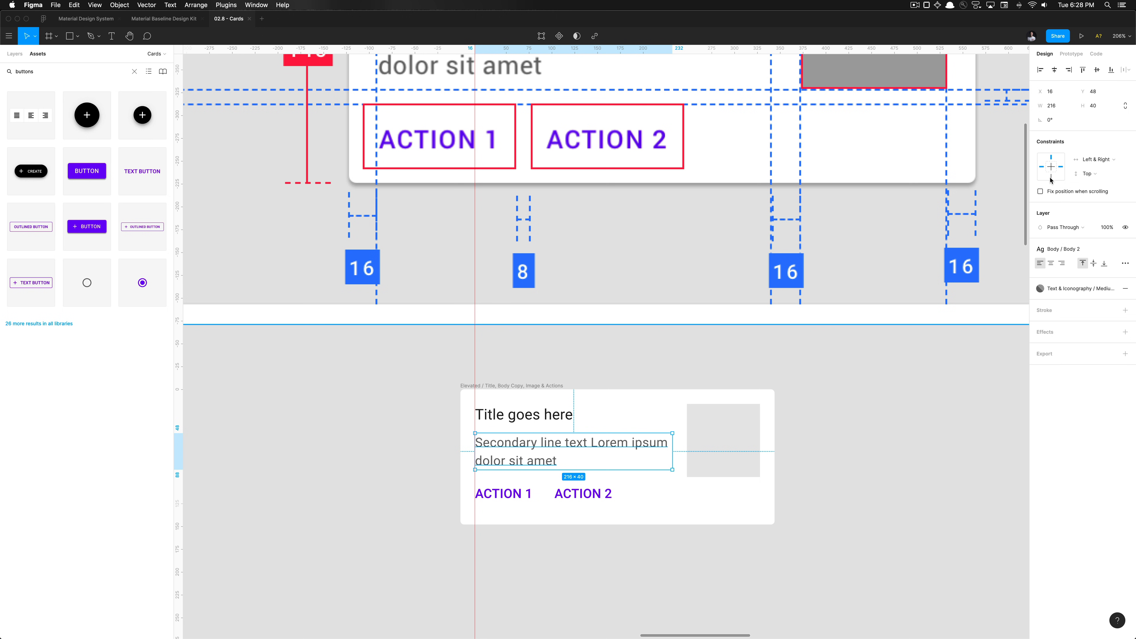
Check the placement of the two action buttons and the gap between the card's title and secondary text.
click(504, 501)
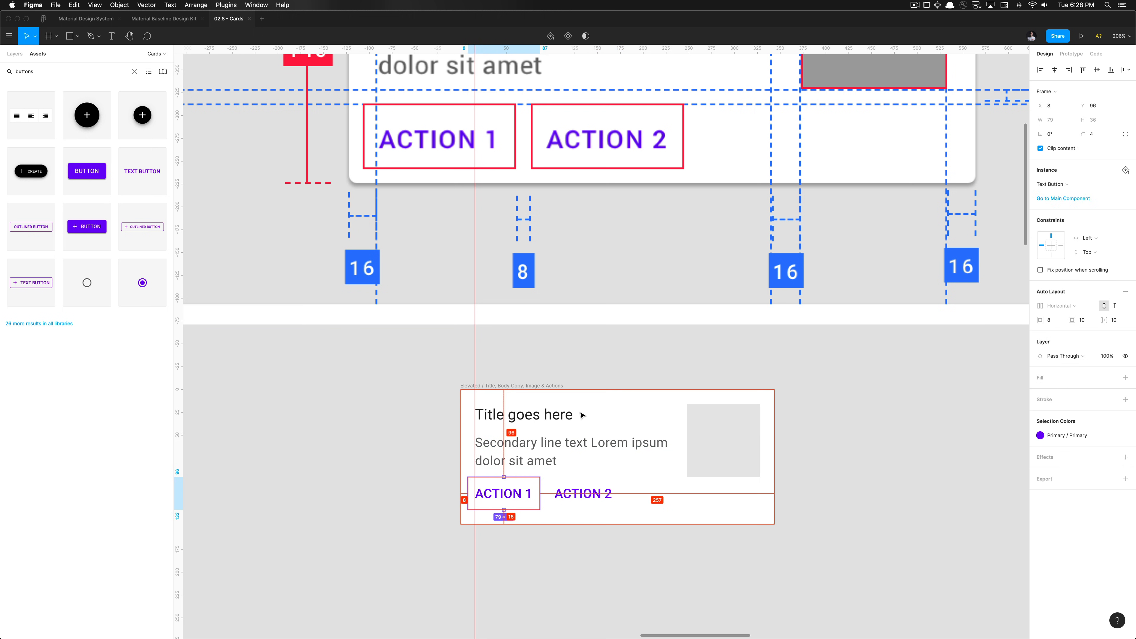
shift+click(572, 482)
scroll(537, 455, up, 5)
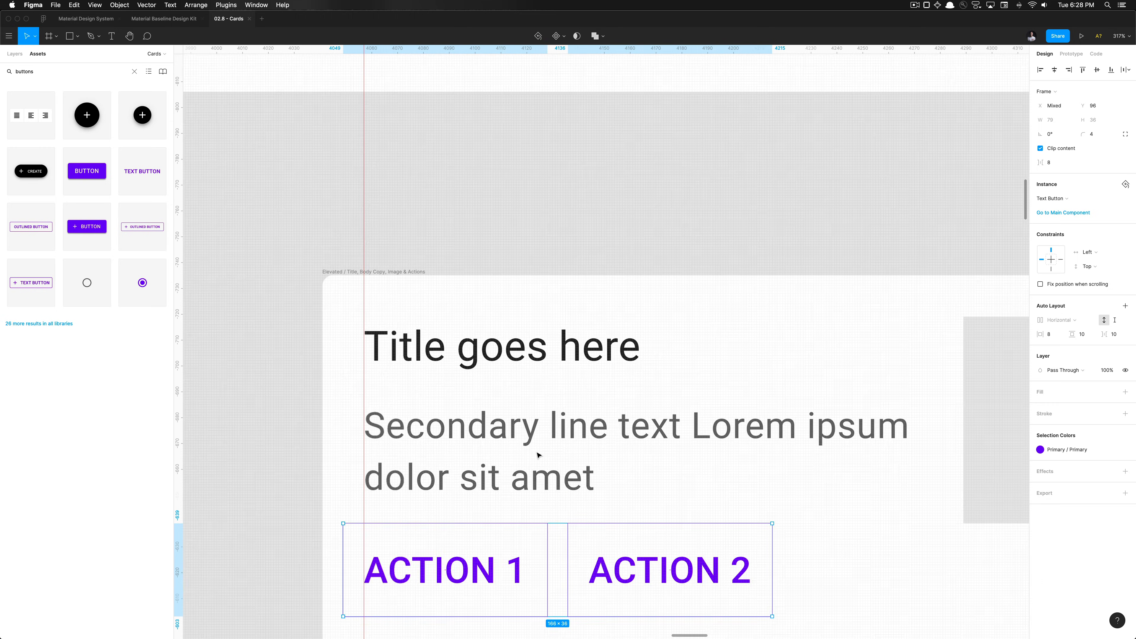
scroll(537, 454, up, 5)
scroll(533, 466, down, 2)
click(564, 409)
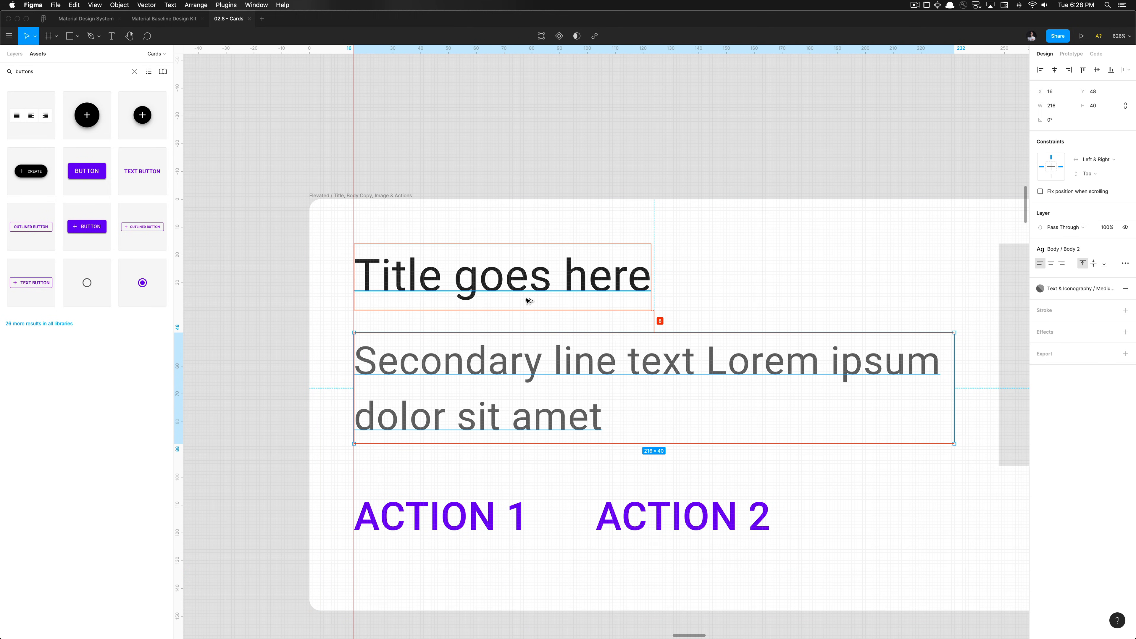
scroll(528, 294, down, 5)
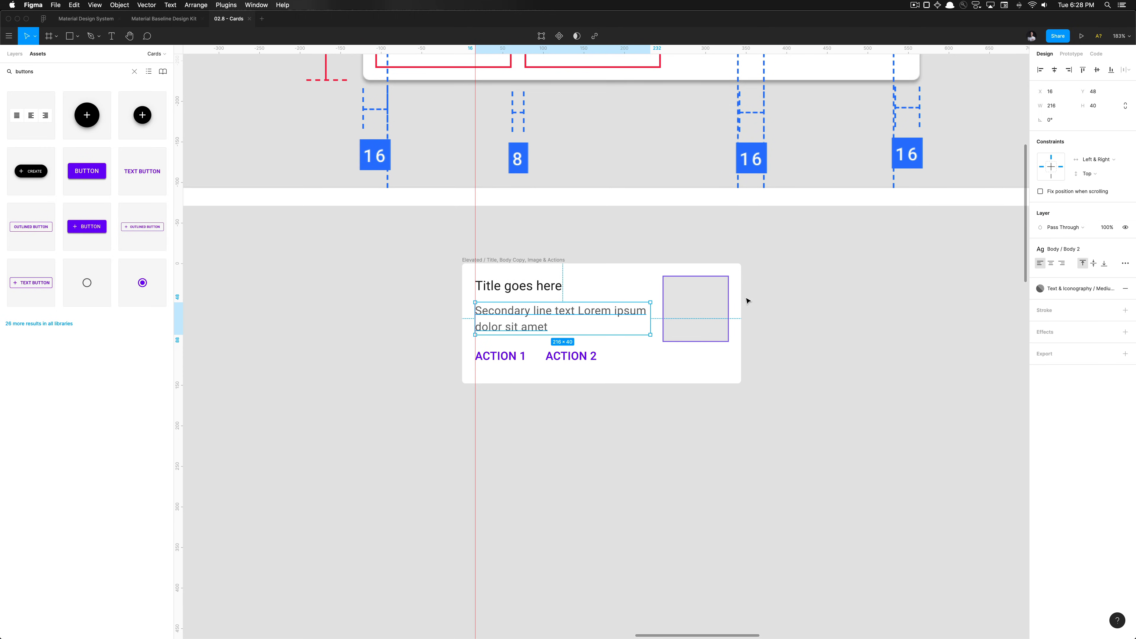
scroll(794, 290, down, 3)
Measure the action buttons' distances to the card edges and compare the card's layout with the specification above it.
drag(794, 291, 685, 460)
key(alt)
click(685, 460)
scroll(684, 461, up, 3)
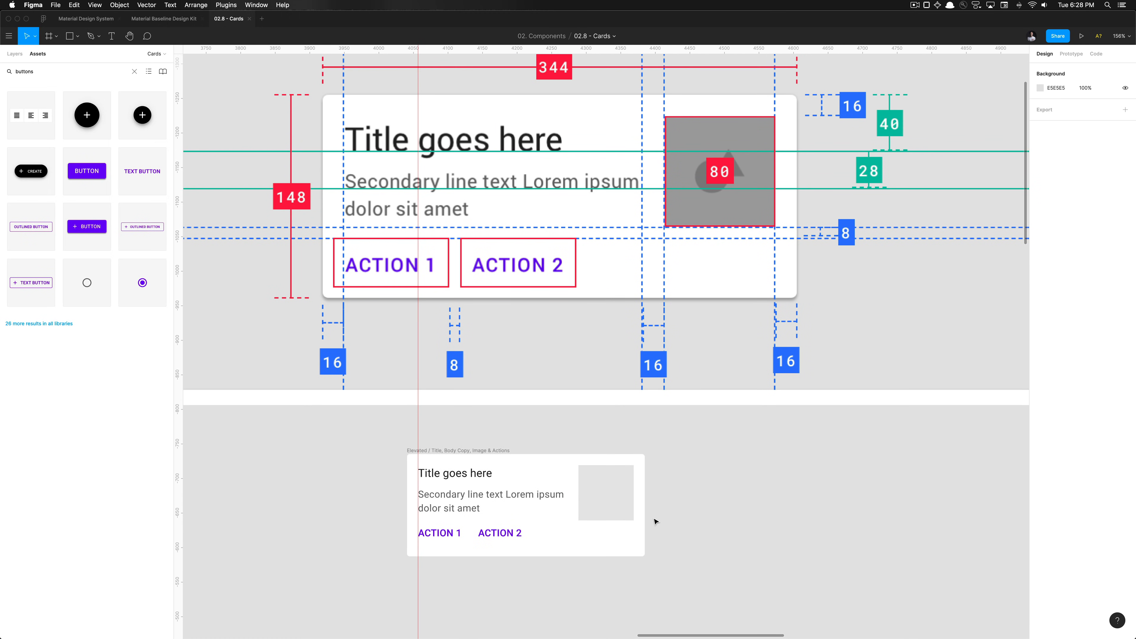
click(527, 536)
key(alt)
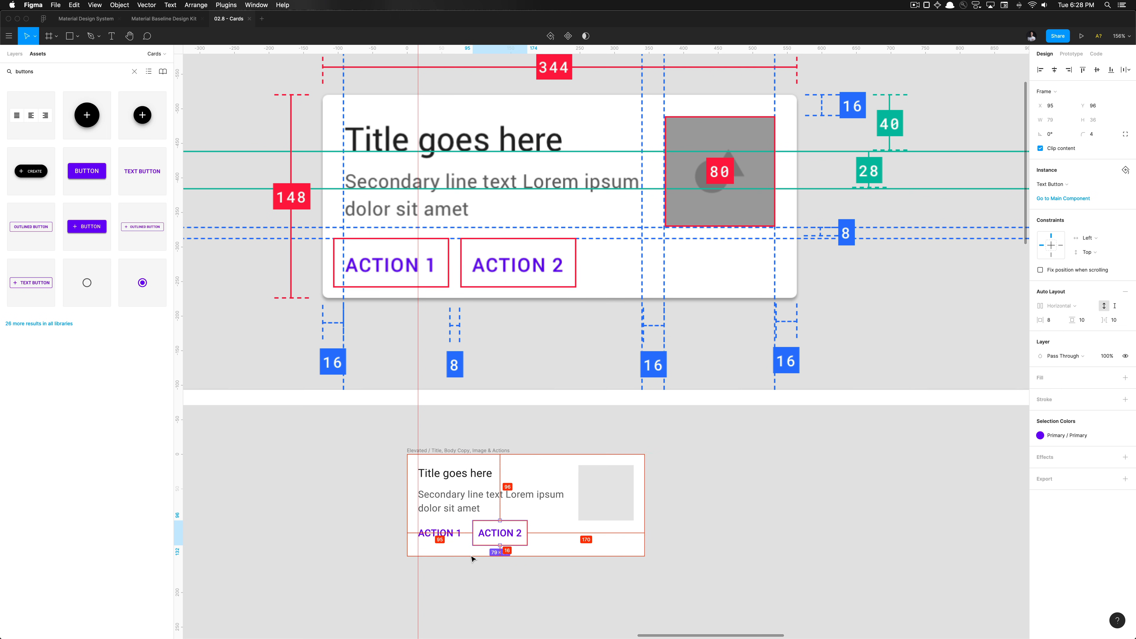
click(656, 539)
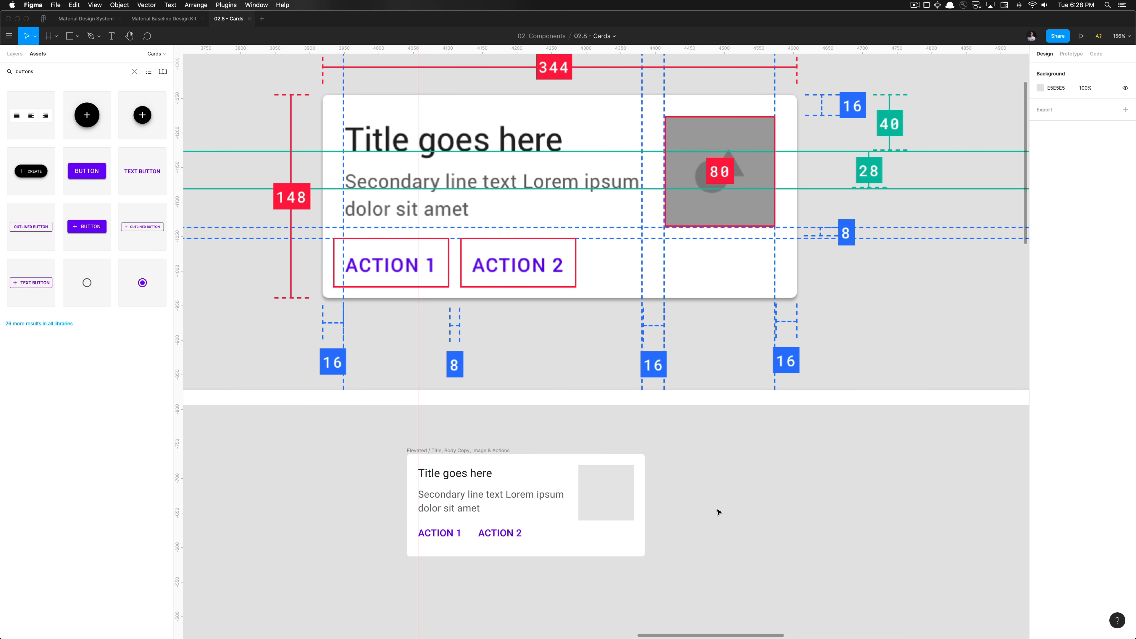
scroll(716, 511, down, 5)
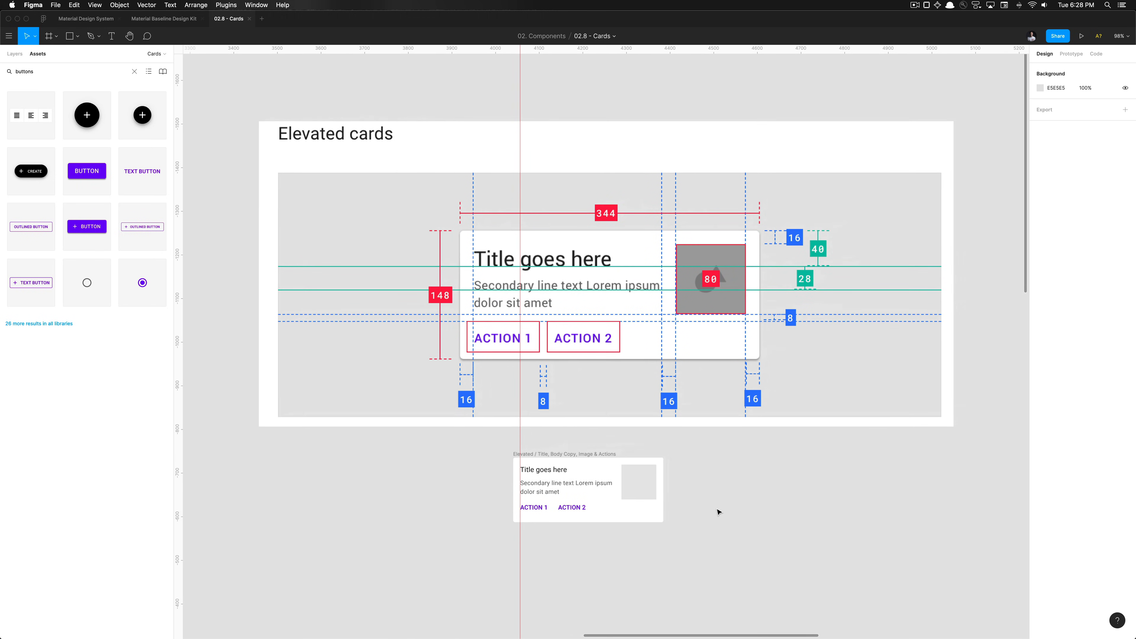
click(556, 511)
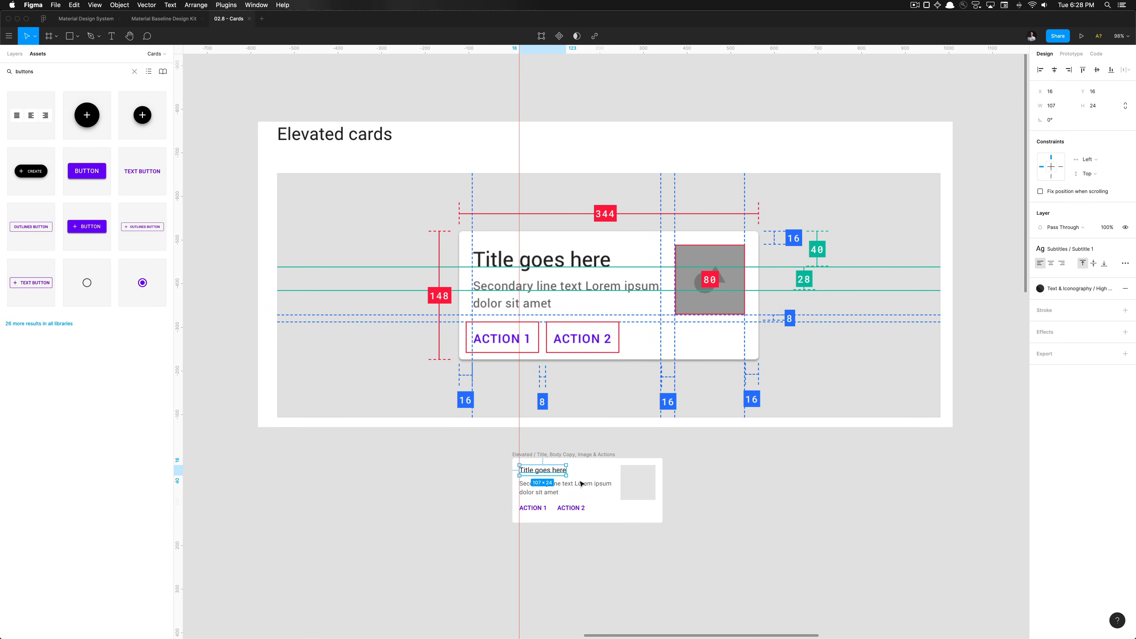
click(548, 509)
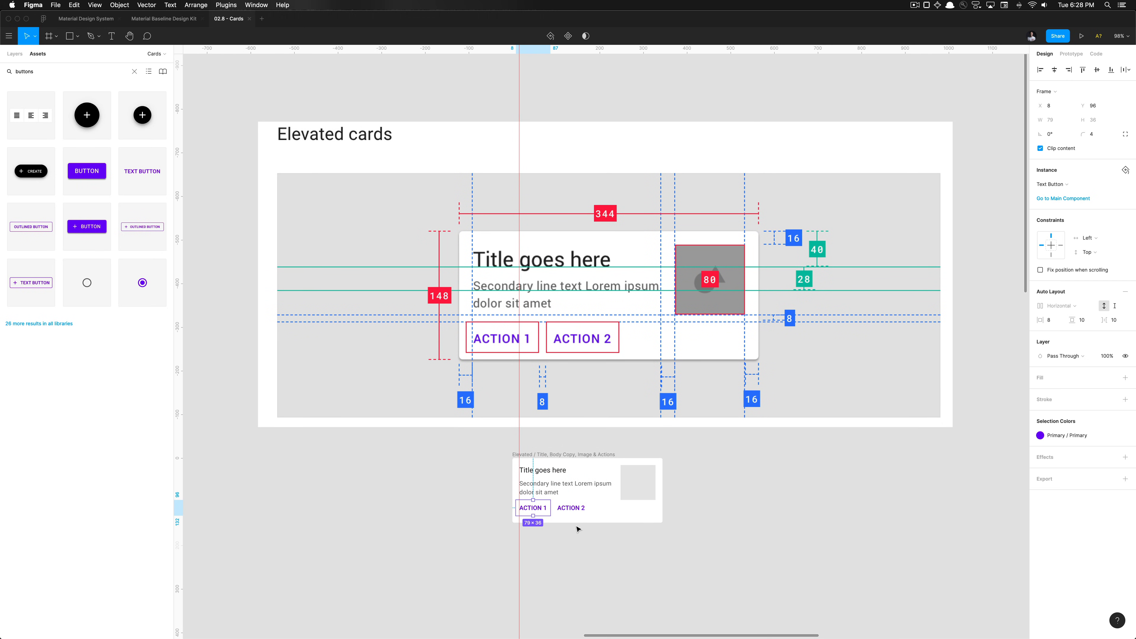
key(alt)
click(695, 485)
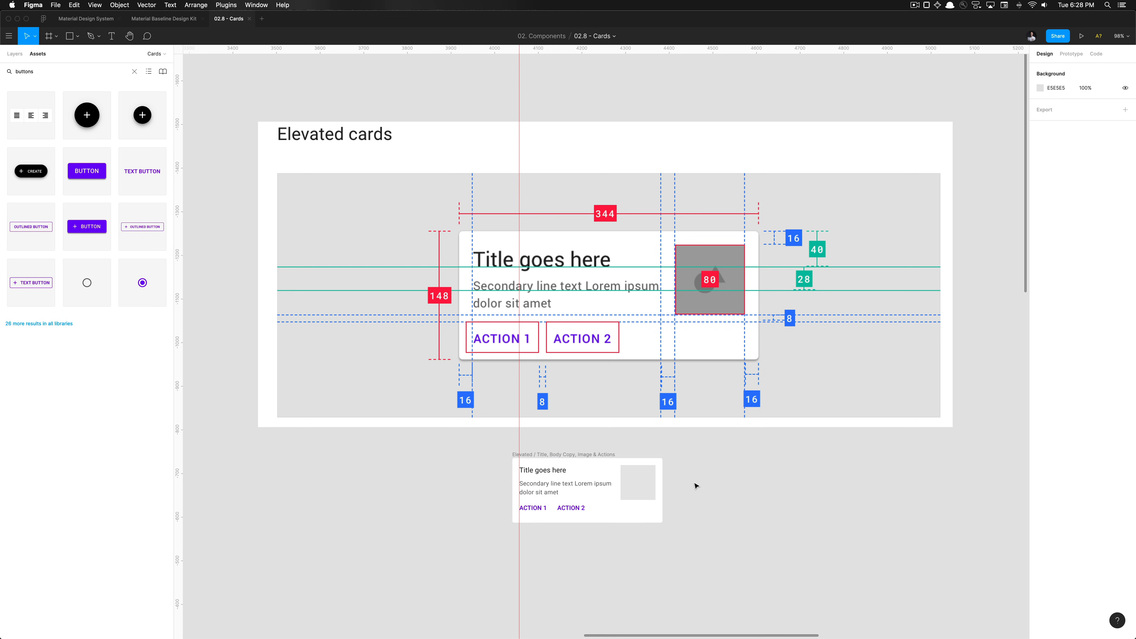
Apply the 01 dp effect style from Material Design System to the elevated card frame.
scroll(696, 485, down, 2)
scroll(696, 485, up, 8)
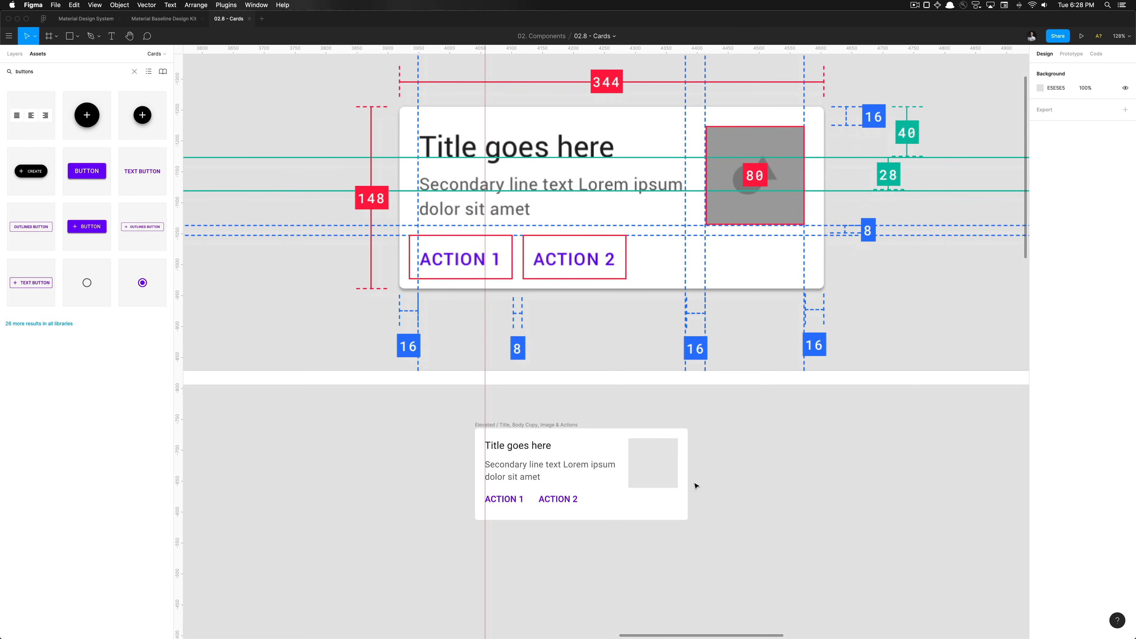
click(529, 423)
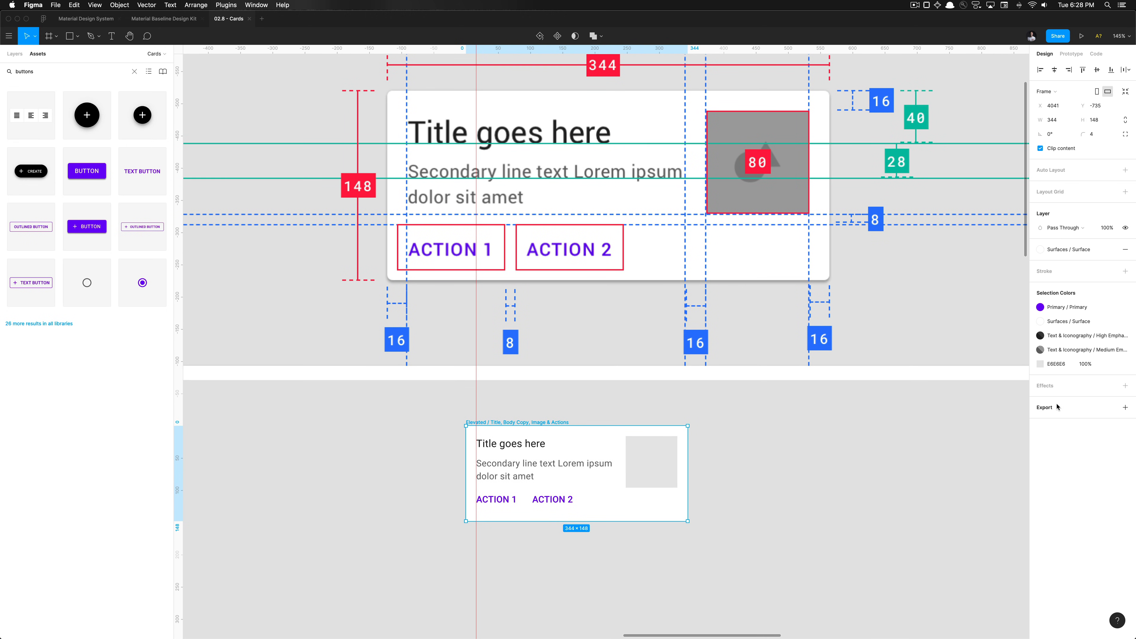
click(1111, 386)
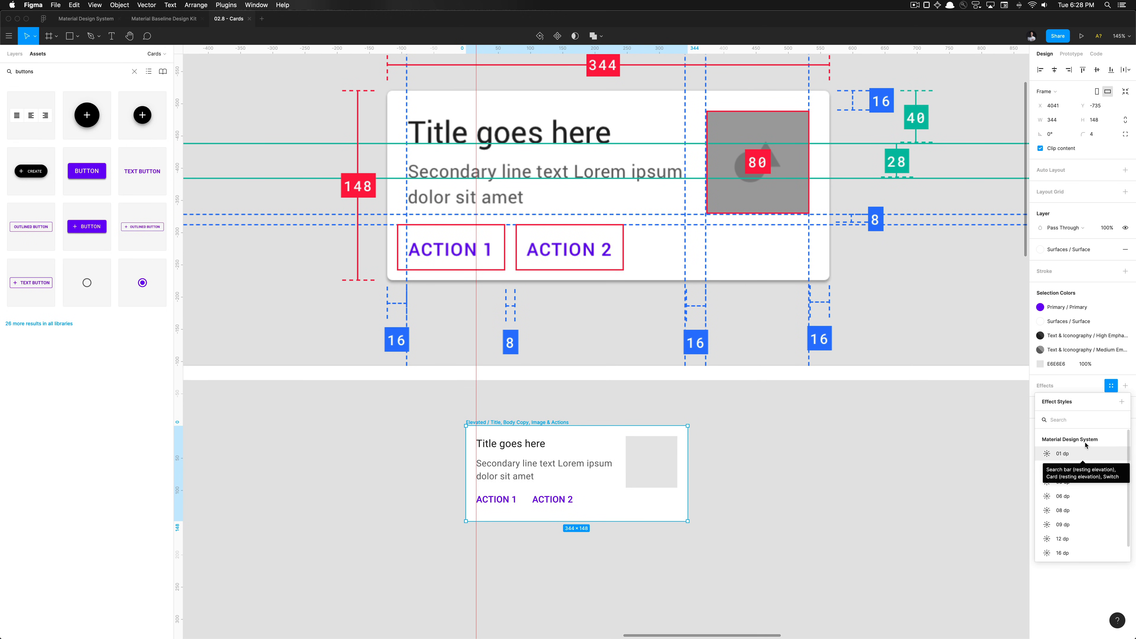
click(1081, 454)
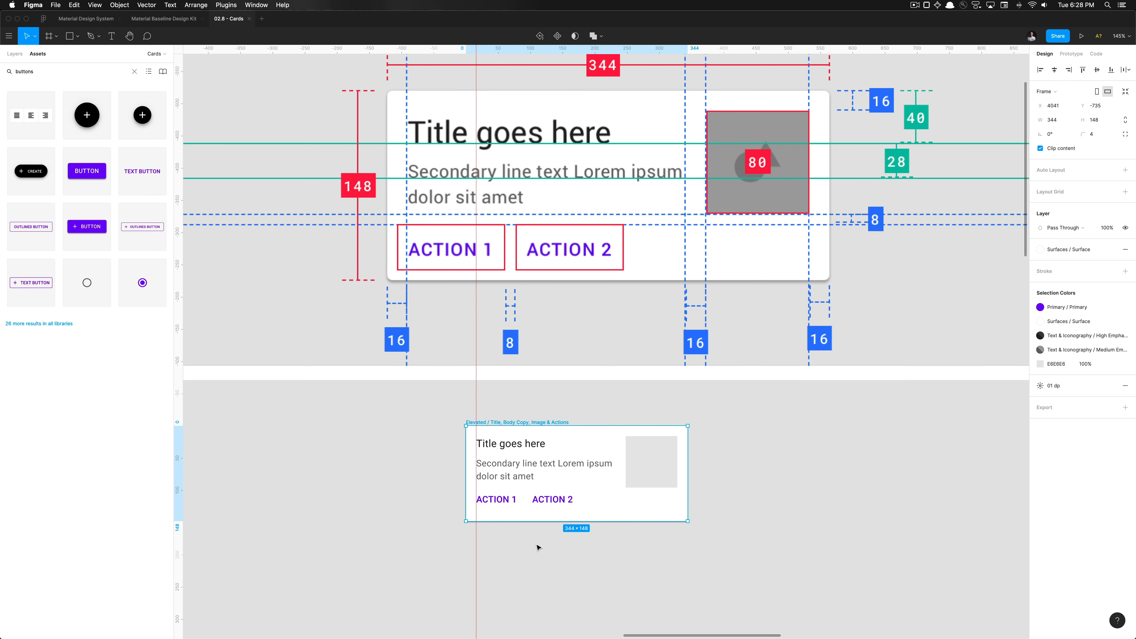
click(713, 509)
scroll(713, 509, down, 3)
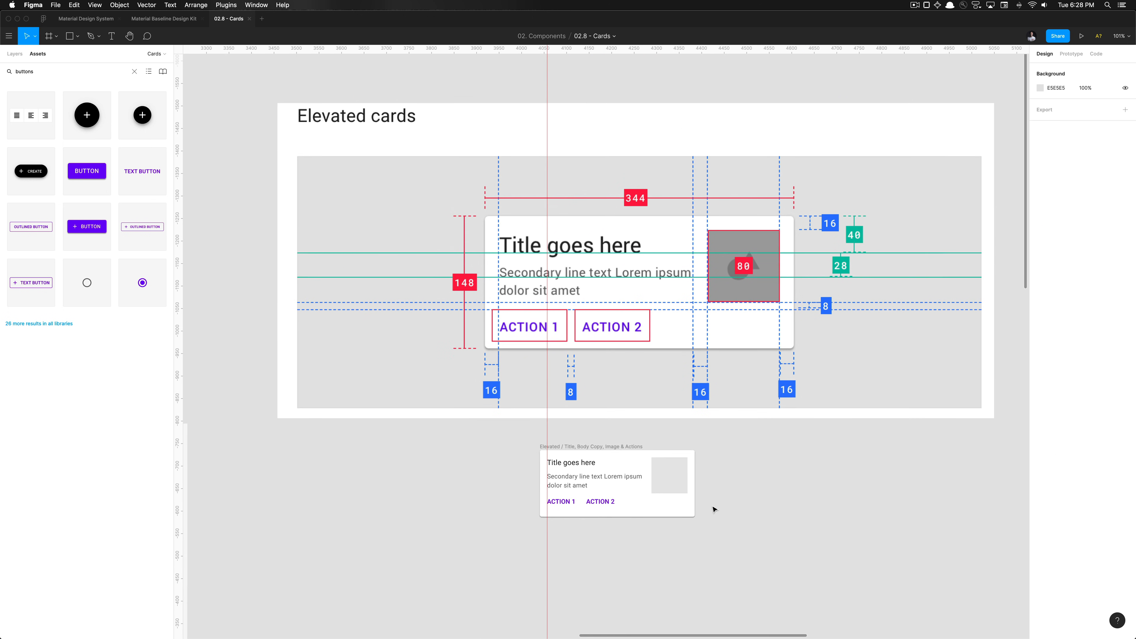
Move the elevated card slightly to the right beneath the specification image.
drag(586, 449, 618, 448)
click(621, 436)
scroll(621, 441, up, 5)
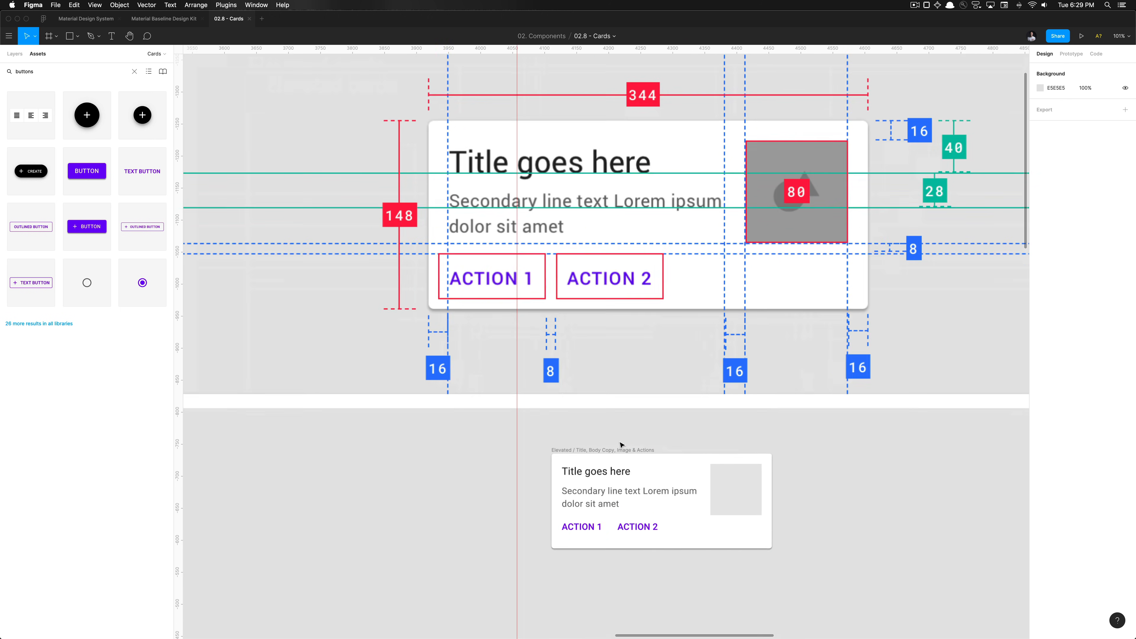
Try the Subtitle 2 text style on the elevated card's title.
double_click(622, 472)
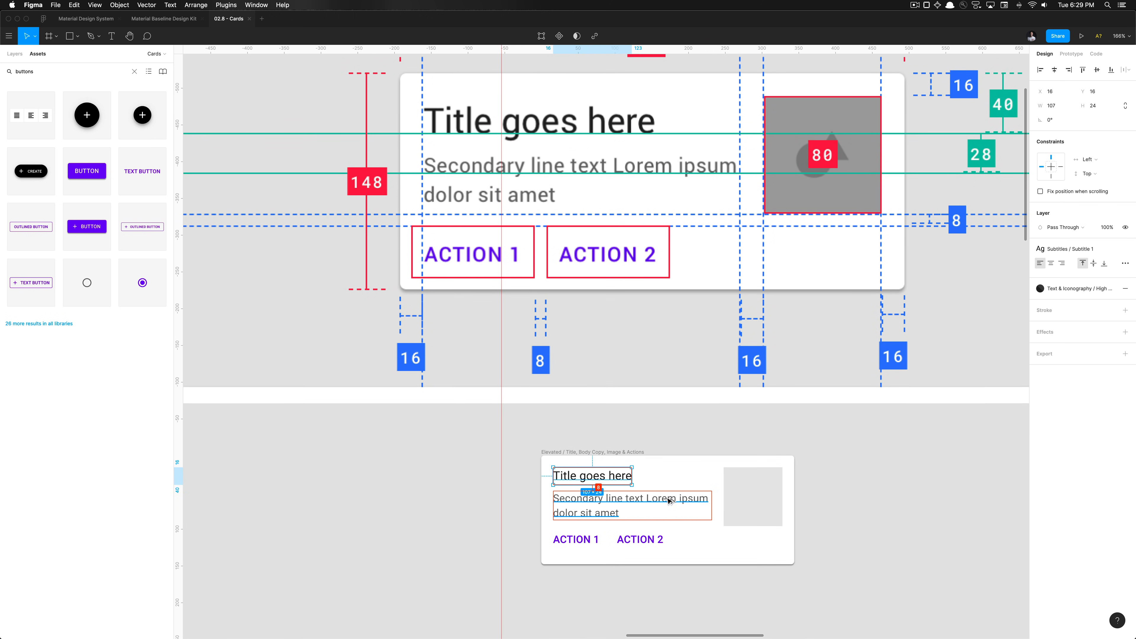
click(667, 417)
scroll(668, 417, down, 5)
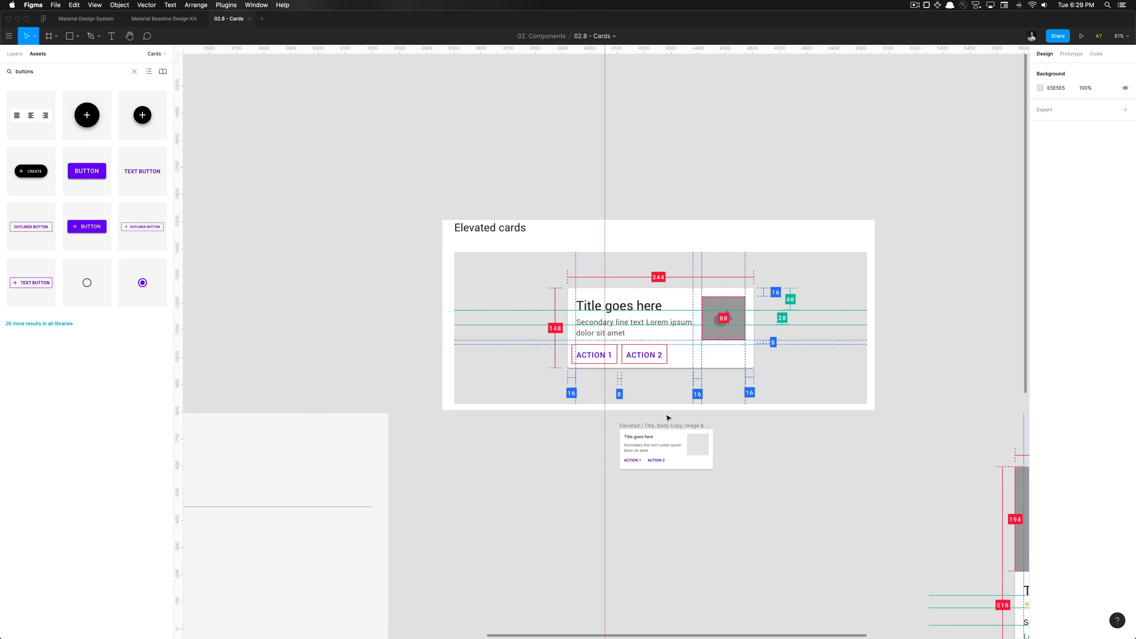
scroll(667, 417, up, 5)
double_click(610, 473)
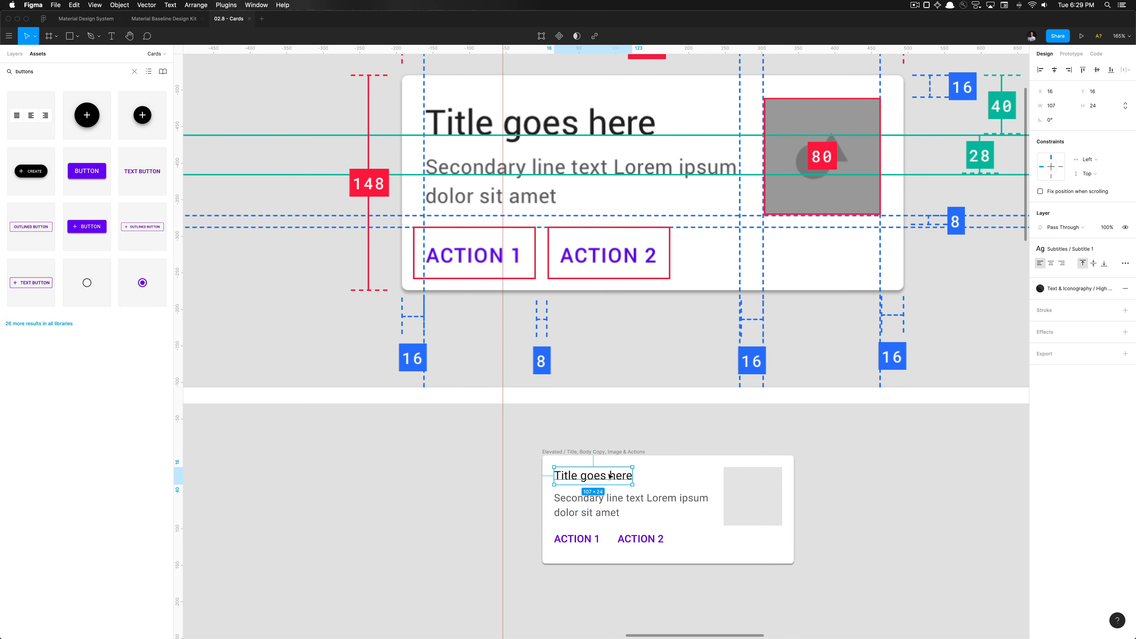
click(1069, 249)
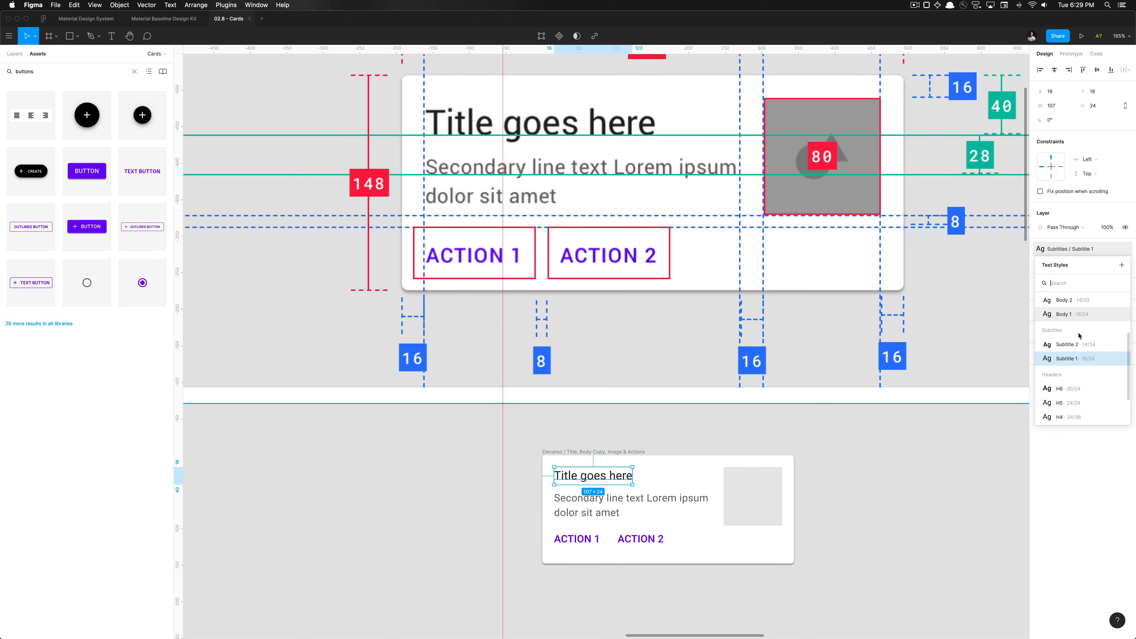
click(1077, 350)
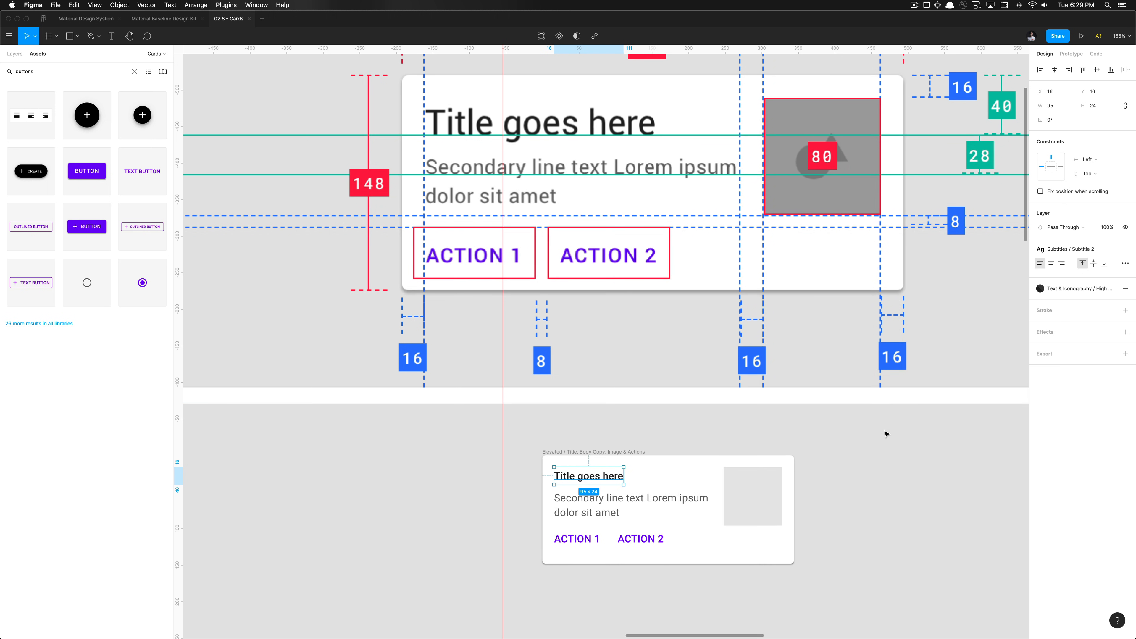
key(super+z)
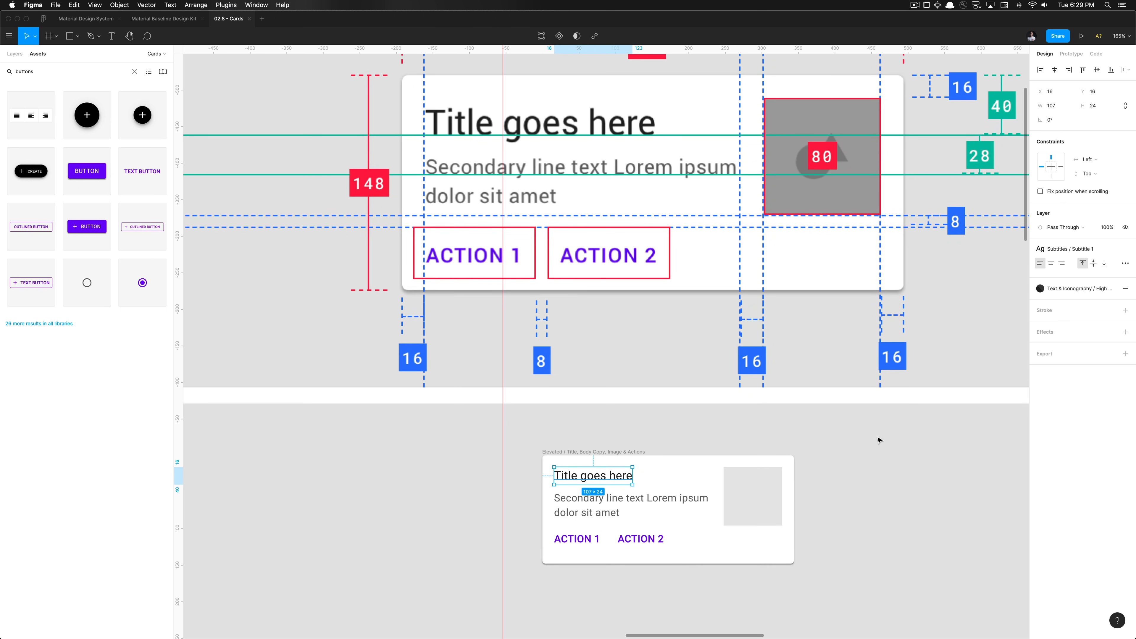
Switch to Chrome and examine the typography table in the Cards documentation's Theming section, from title to body category.
key(super+Tab)
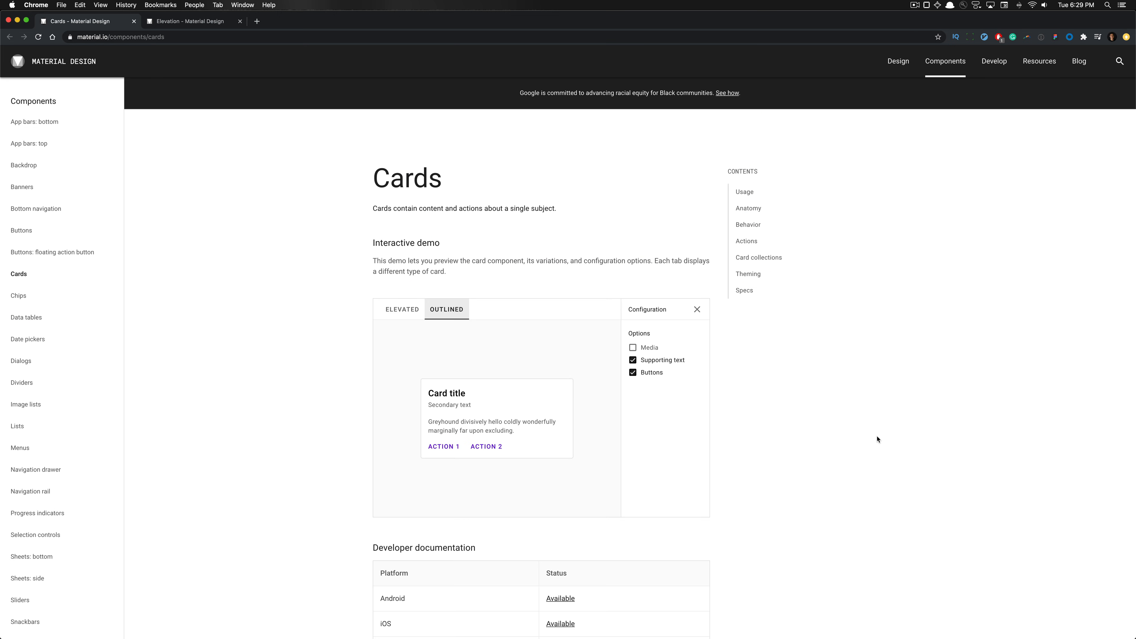
click(744, 291)
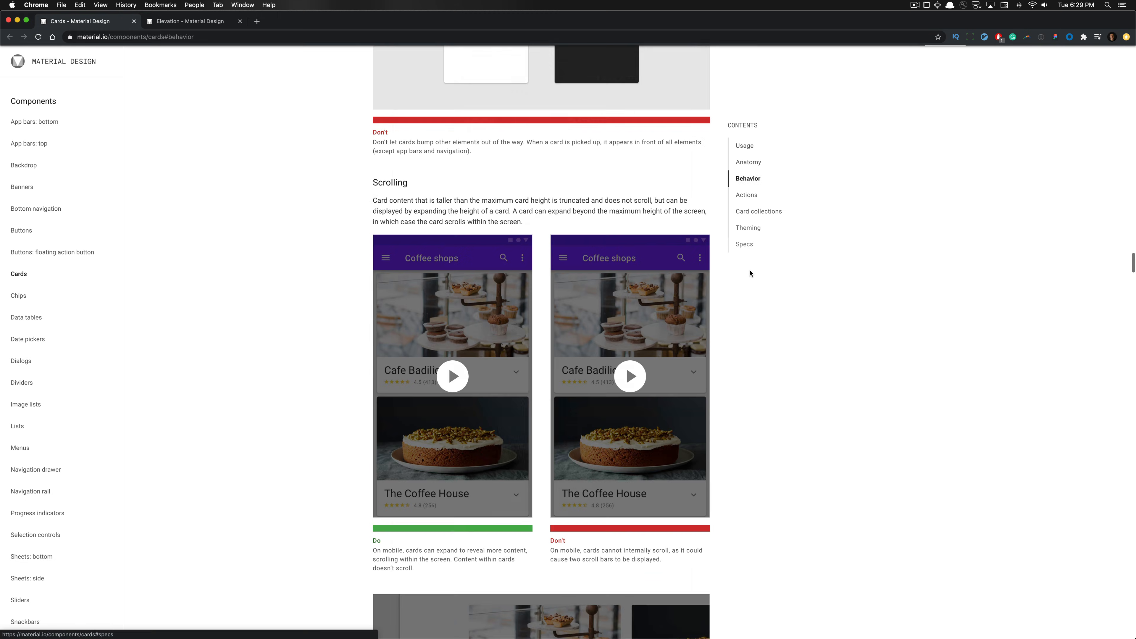
scroll(501, 363, up, 15)
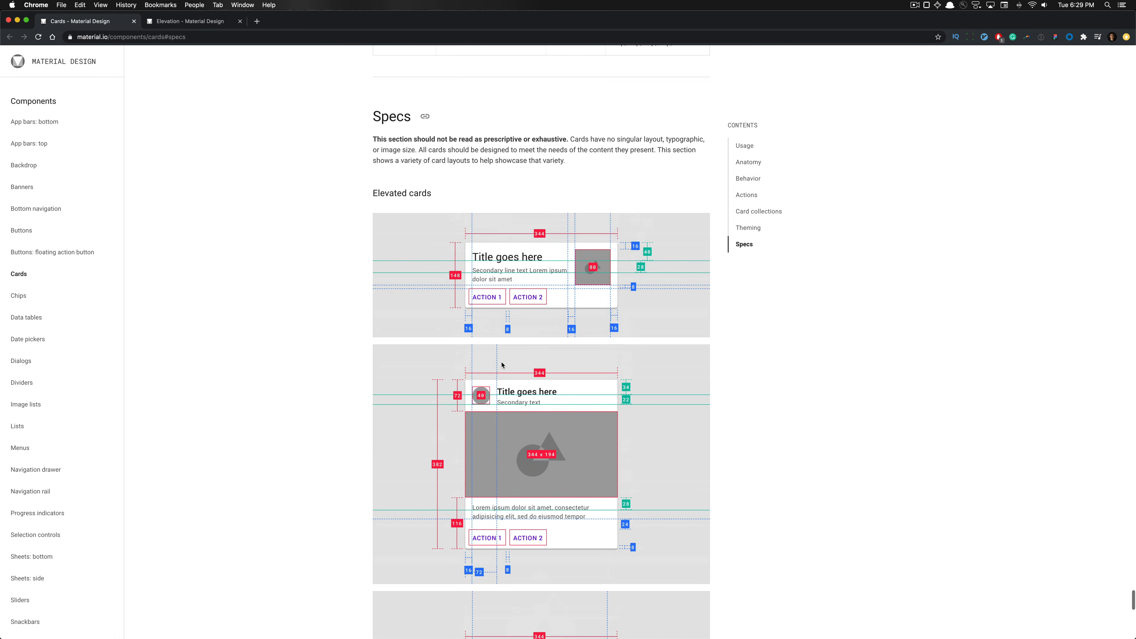
scroll(502, 365, up, 5)
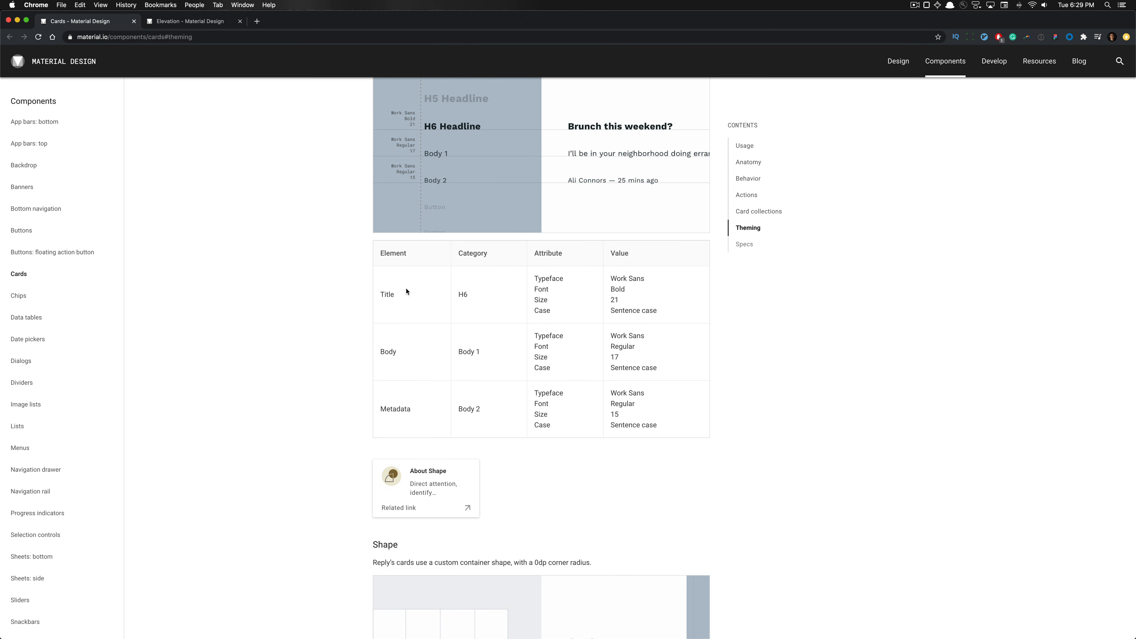
scroll(406, 291, up, 1)
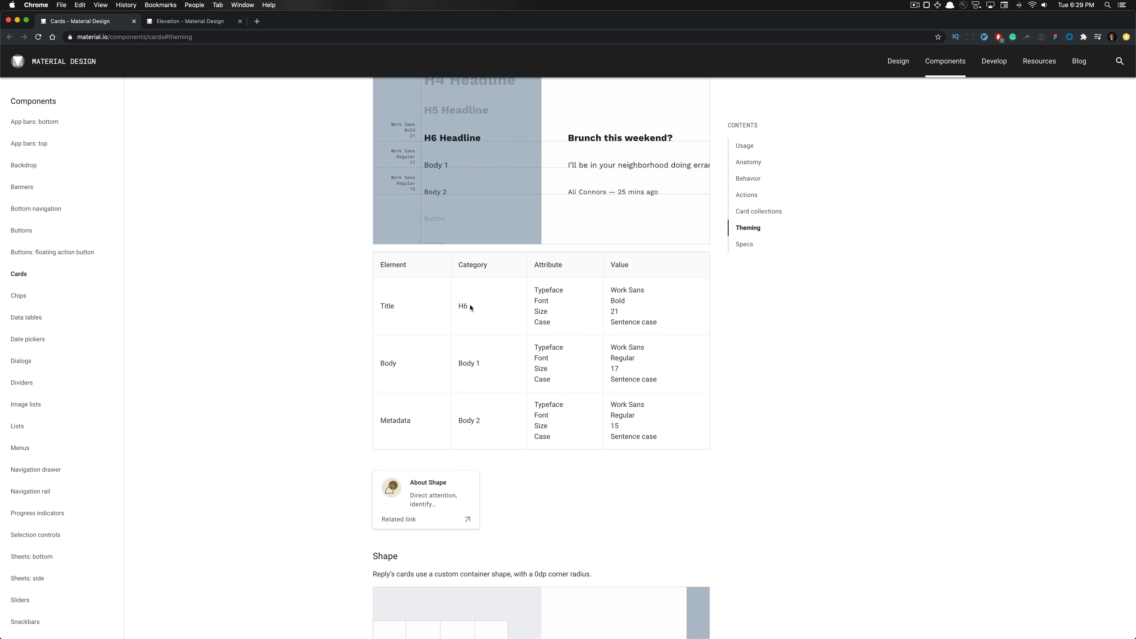
drag(479, 363, 481, 363)
Switch back to Figma and try the Body 1 text style on the card's secondary text.
key(super+Tab)
click(632, 505)
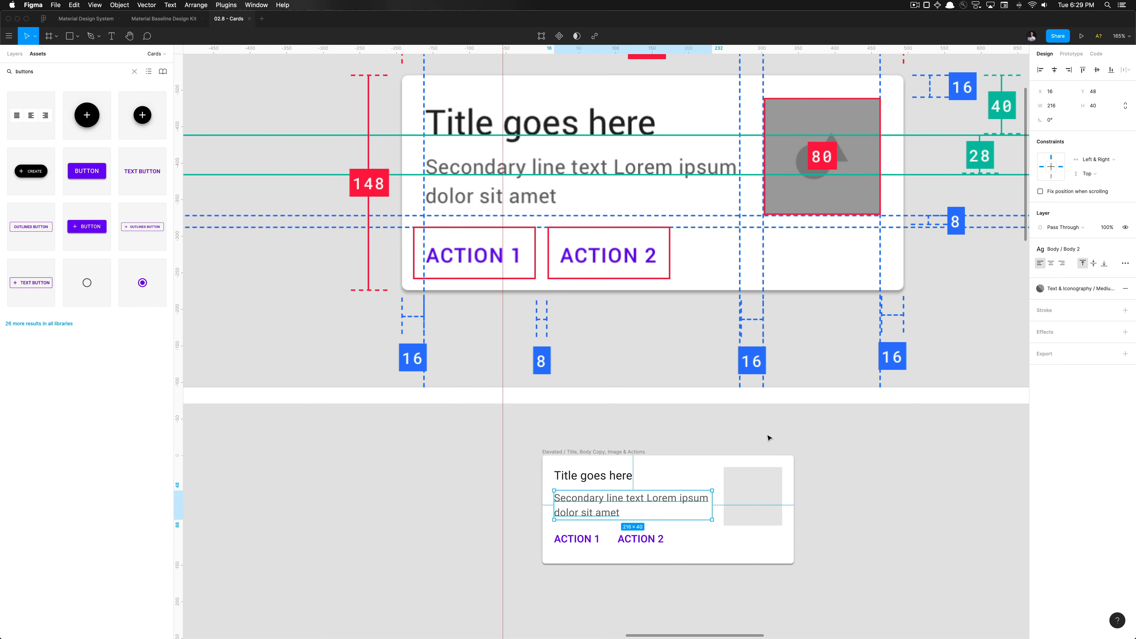
click(1052, 254)
click(1068, 374)
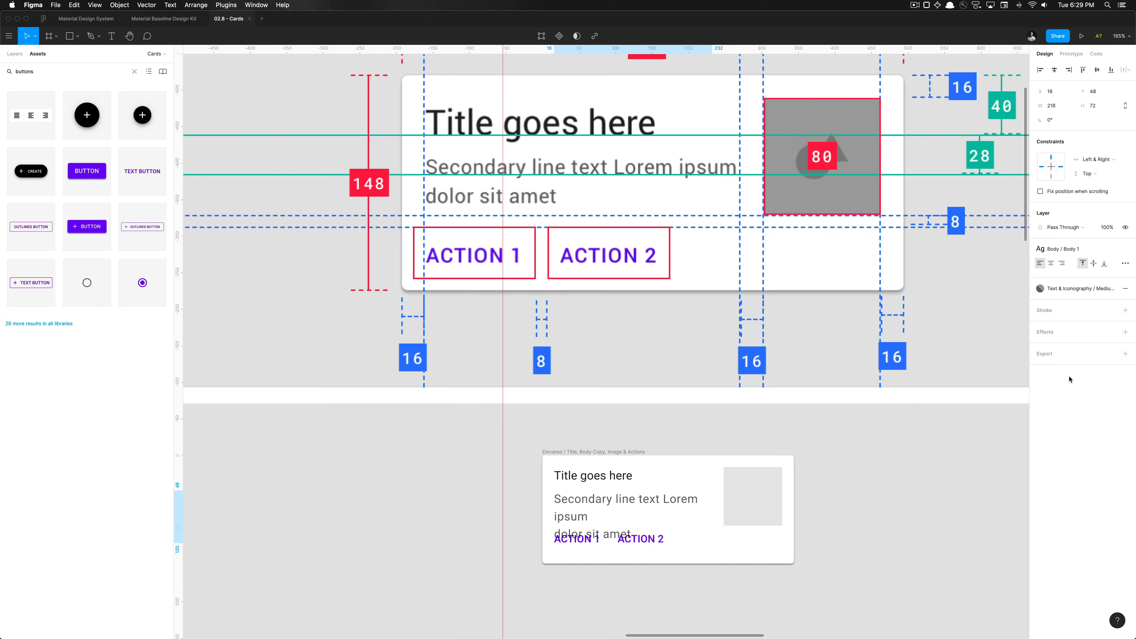
key(super+z)
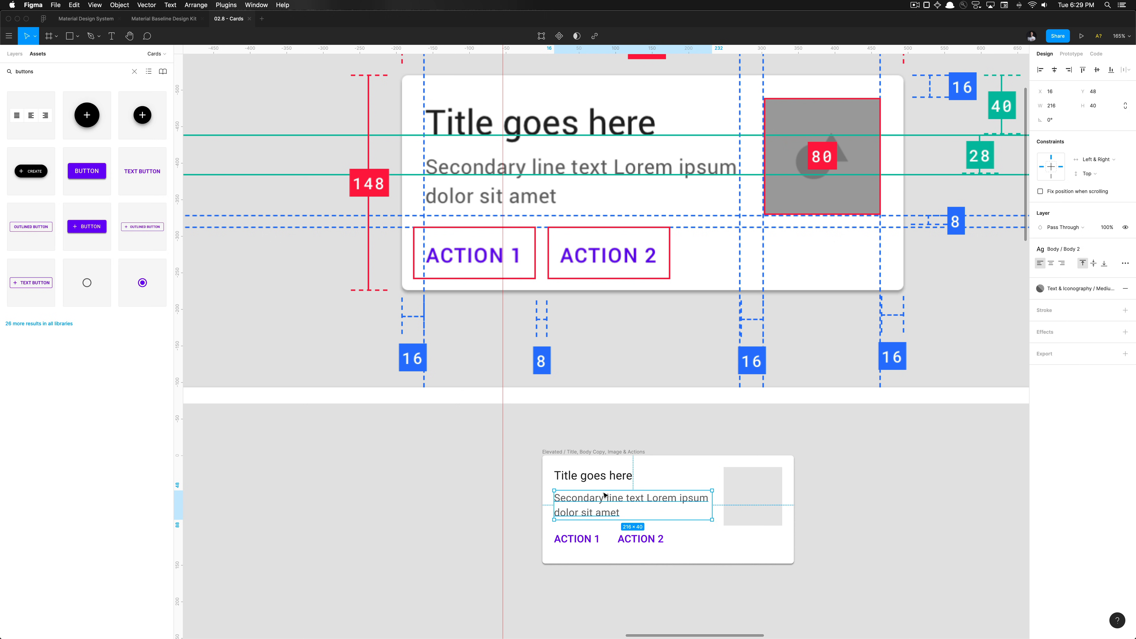
Return to Chrome and review the documentation's typography example and the category listed for metadata text.
key(super+Tab)
scroll(586, 375, up, 5)
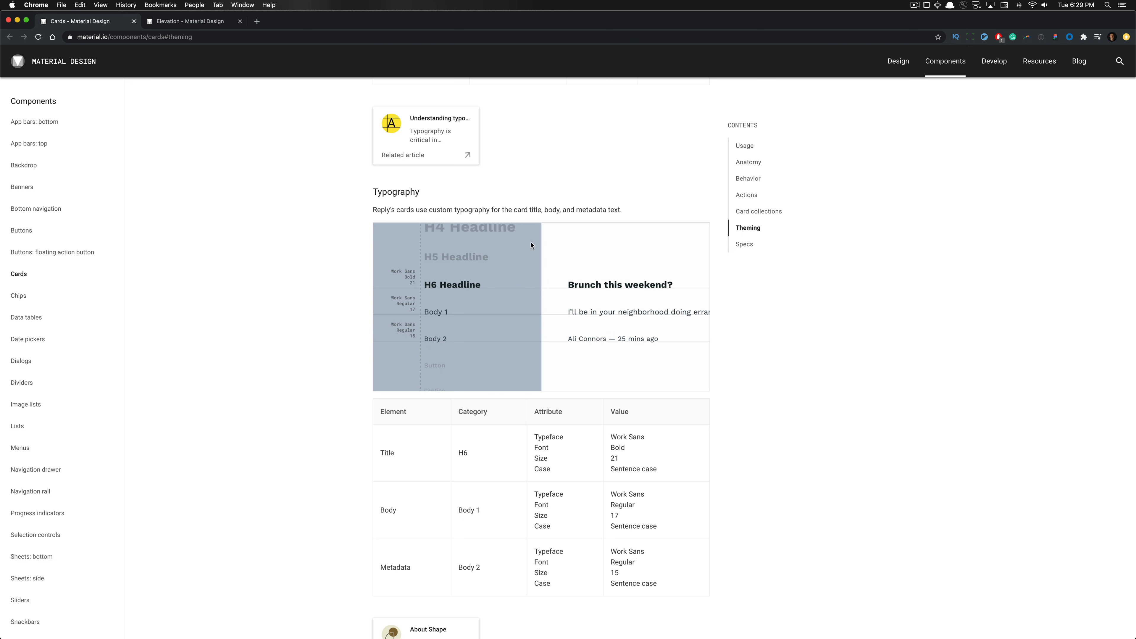
scroll(526, 278, down, 2)
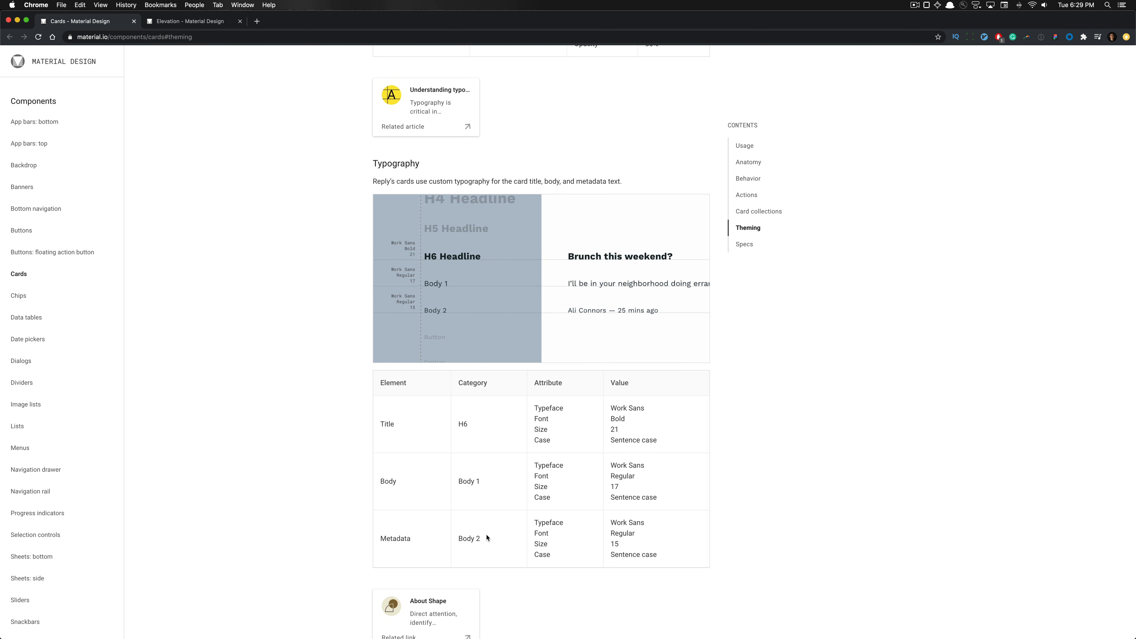
Review the typography example and the title, body and metadata rows of the table in the Cards documentation.
scroll(487, 537, down, 2)
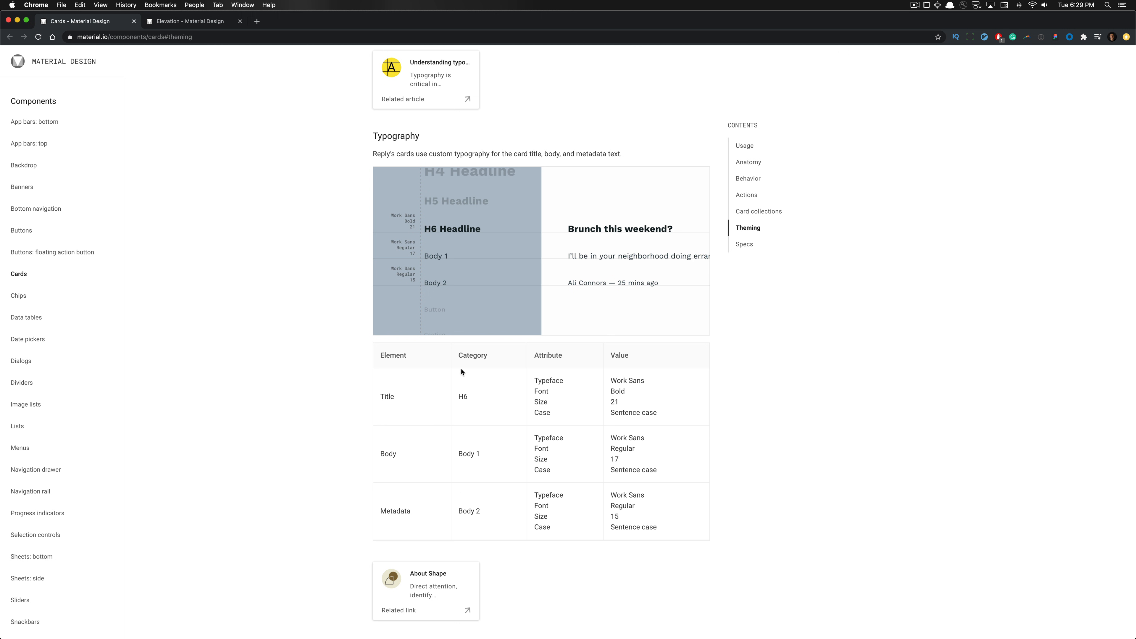
scroll(367, 389, up, 10)
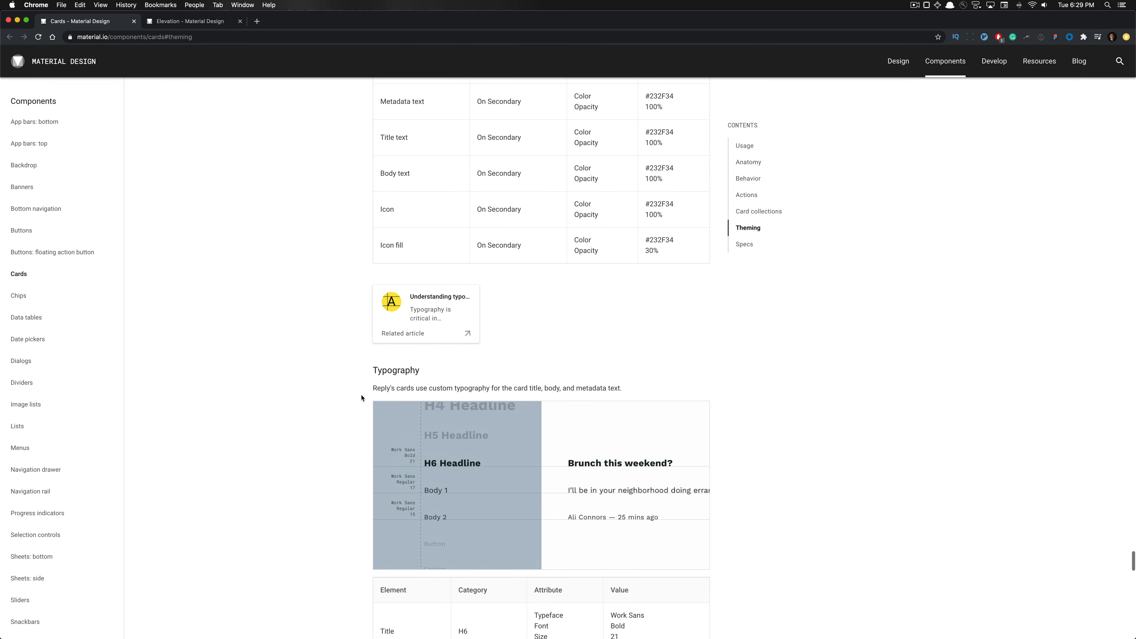
scroll(311, 498, down, 10)
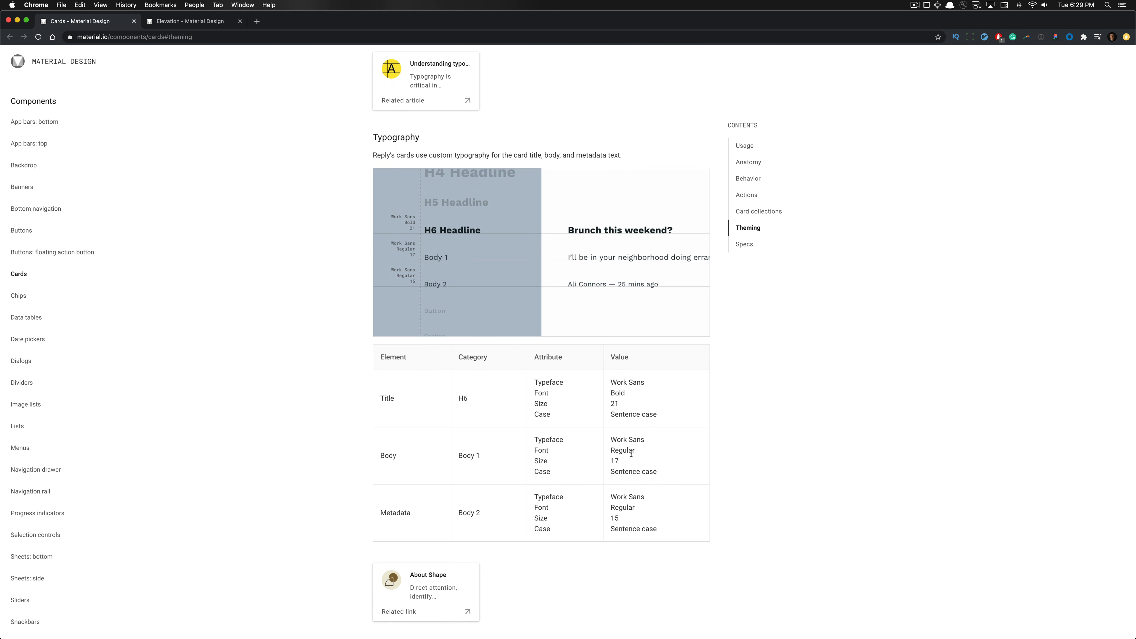
scroll(345, 391, down, 1)
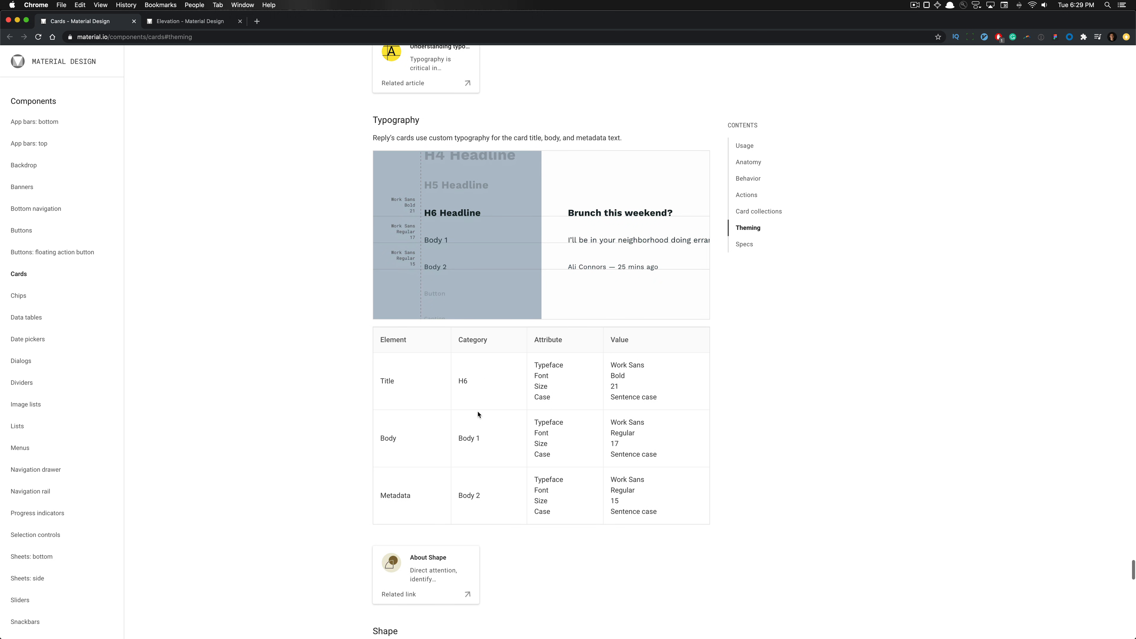
Switch to Figma and apply the H6 text style to the elevated card's title.
key(super+Tab)
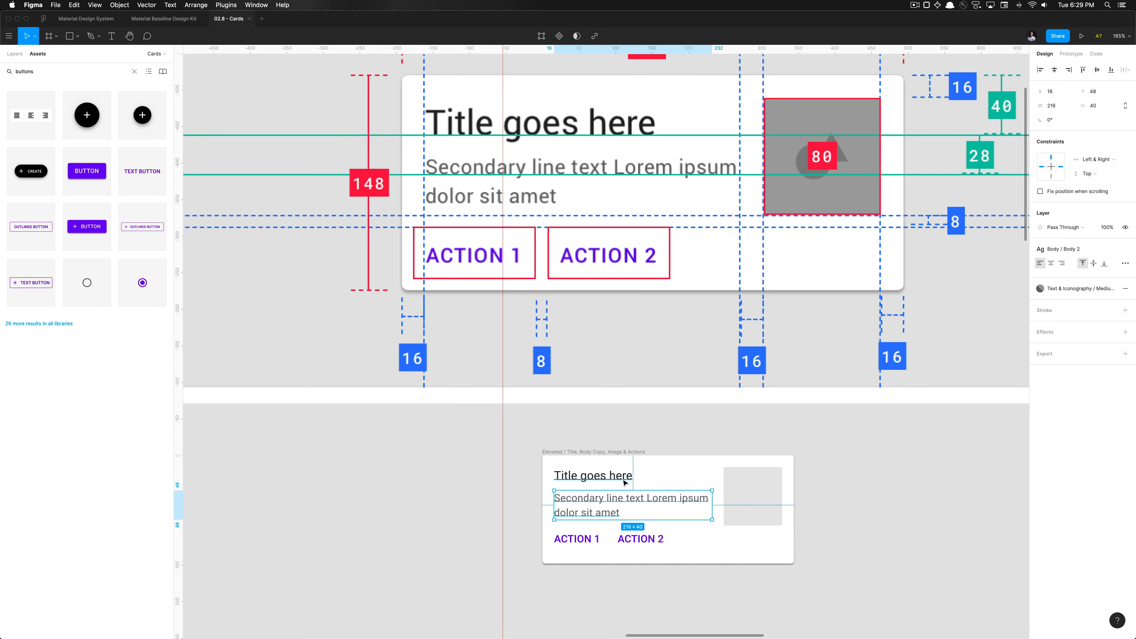
click(615, 478)
click(1064, 249)
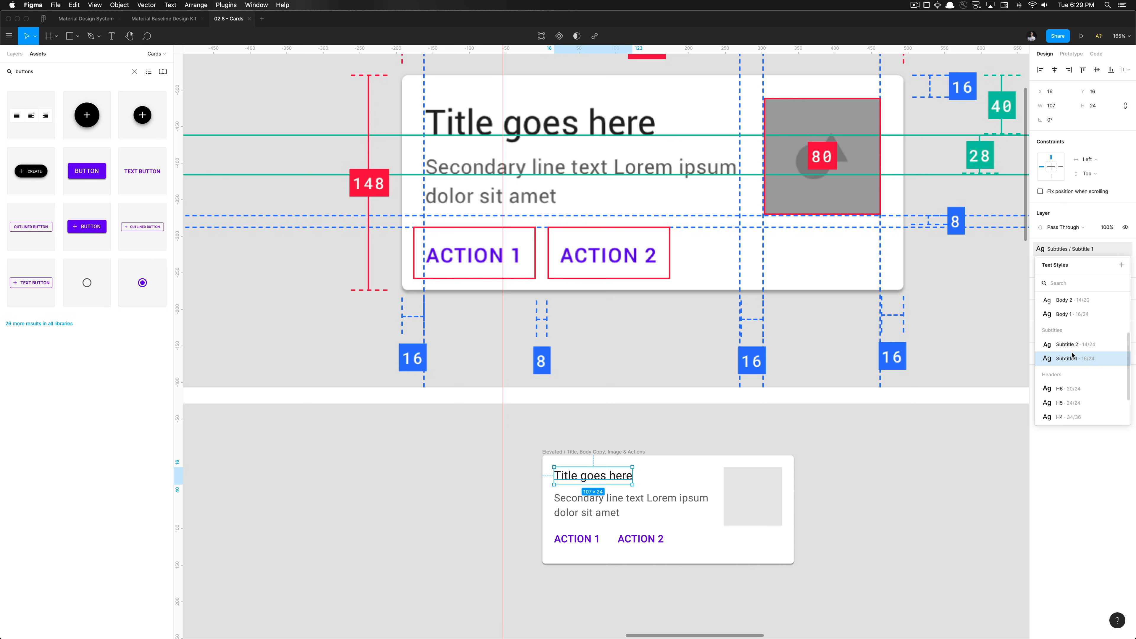
click(1075, 388)
key(alt)
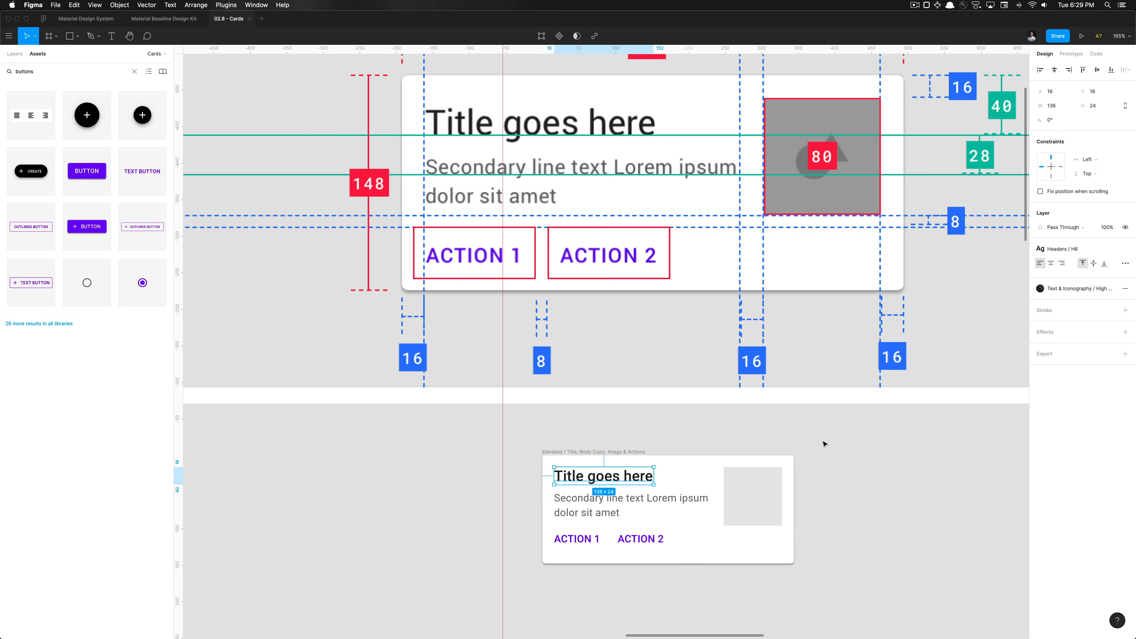
Try the Body 1 text style on the elevated card's secondary text and recheck the documentation's typography table in Chrome.
scroll(828, 443, down, 5)
click(708, 478)
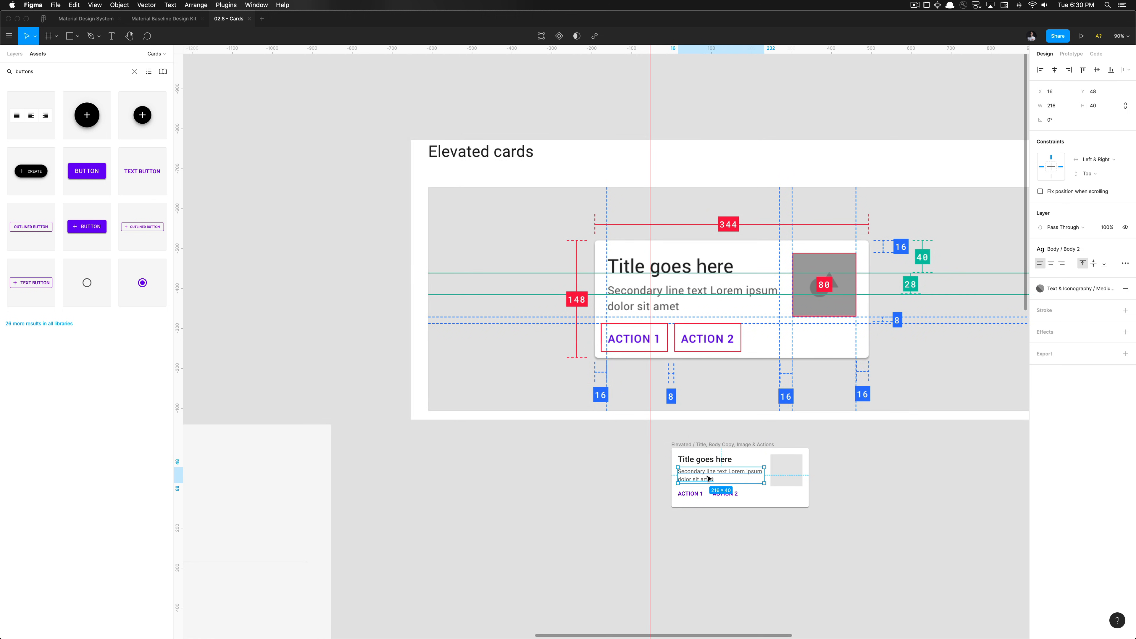
click(855, 460)
scroll(848, 468, up, 4)
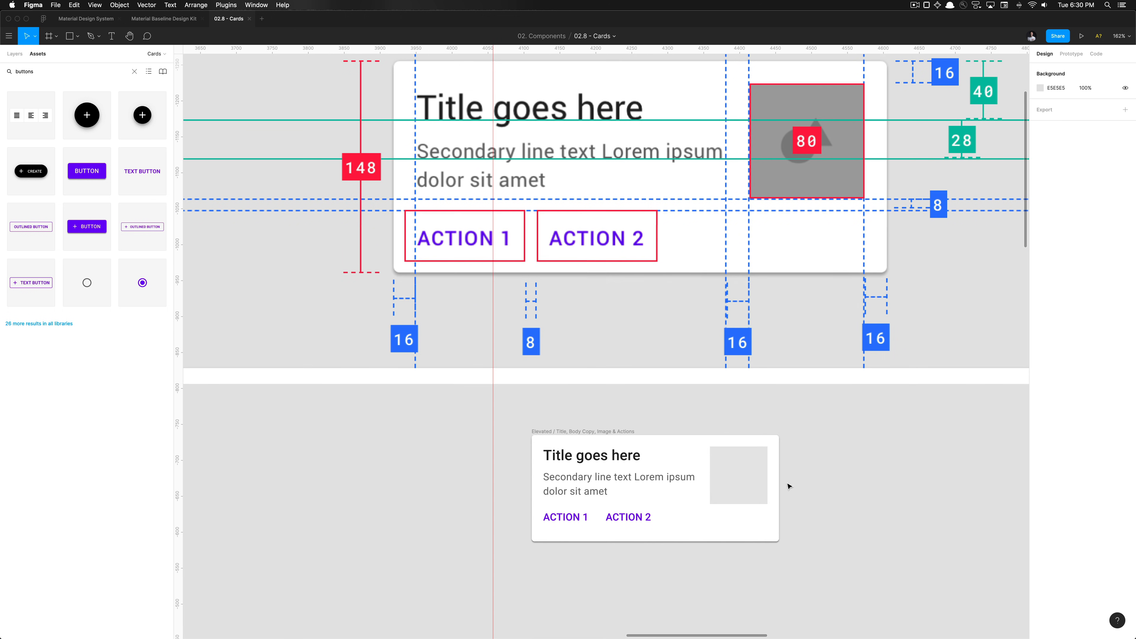
click(649, 487)
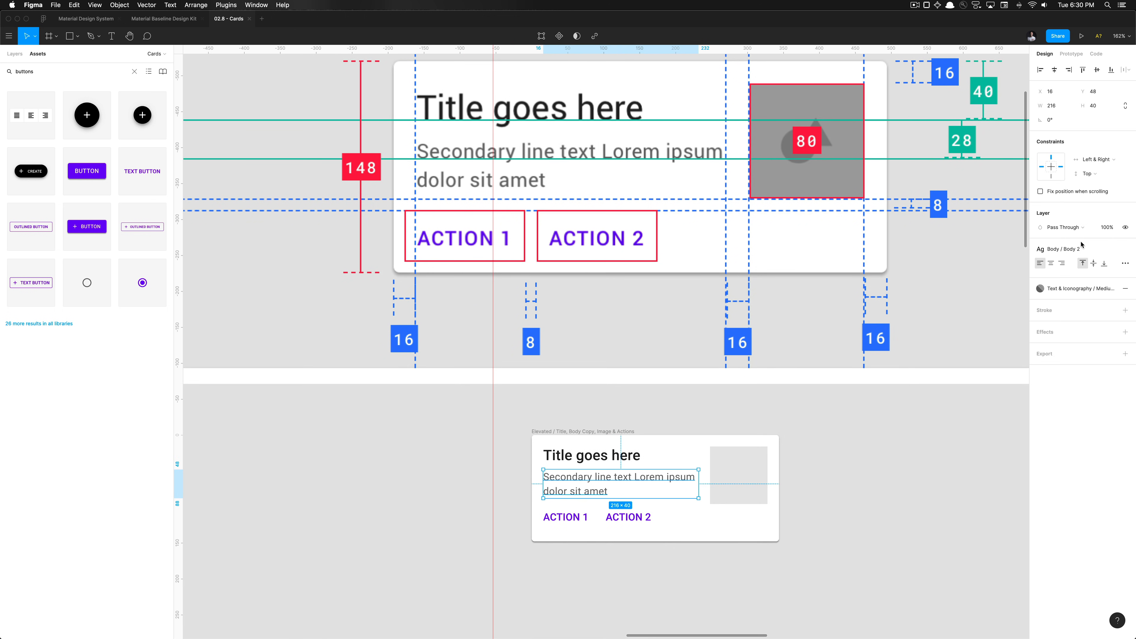
click(1082, 248)
click(1073, 373)
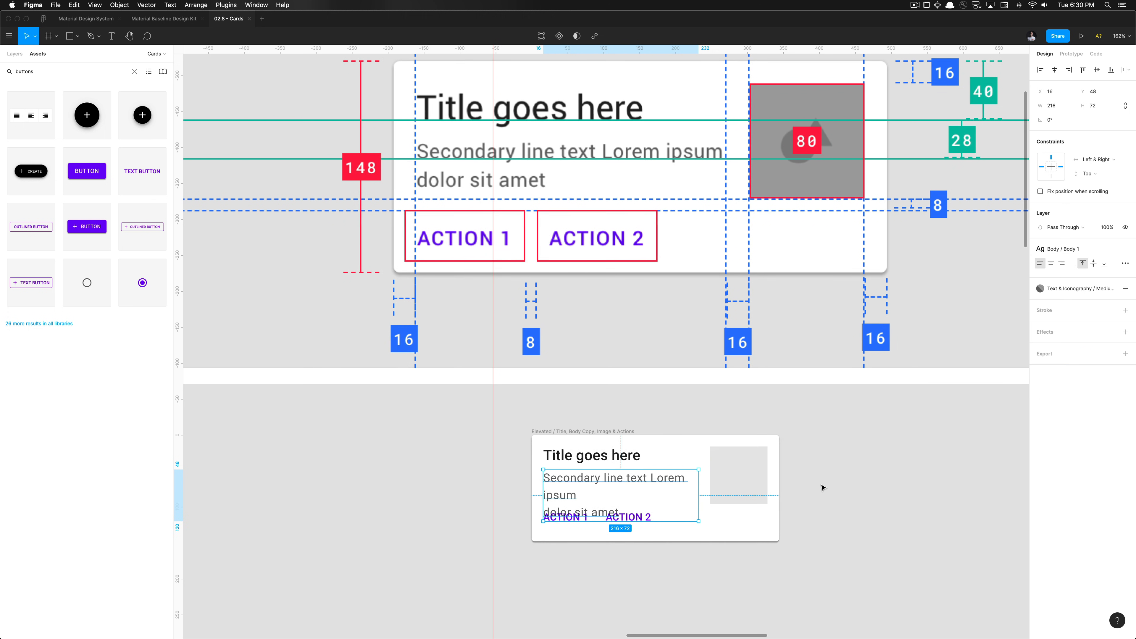
key(super+Tab)
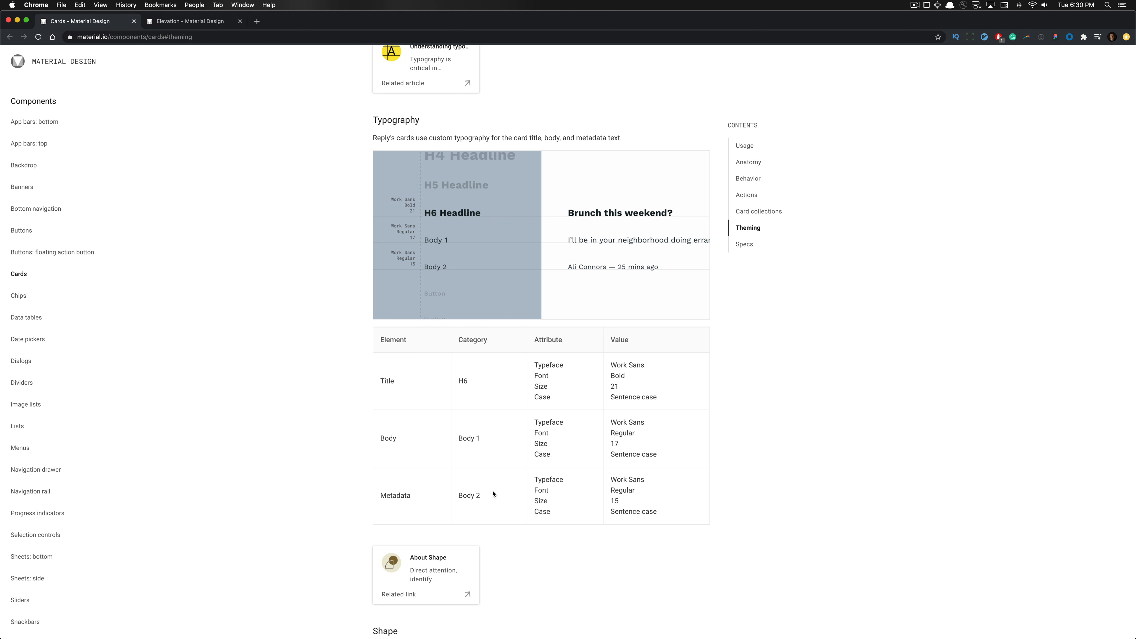
key(super+Tab)
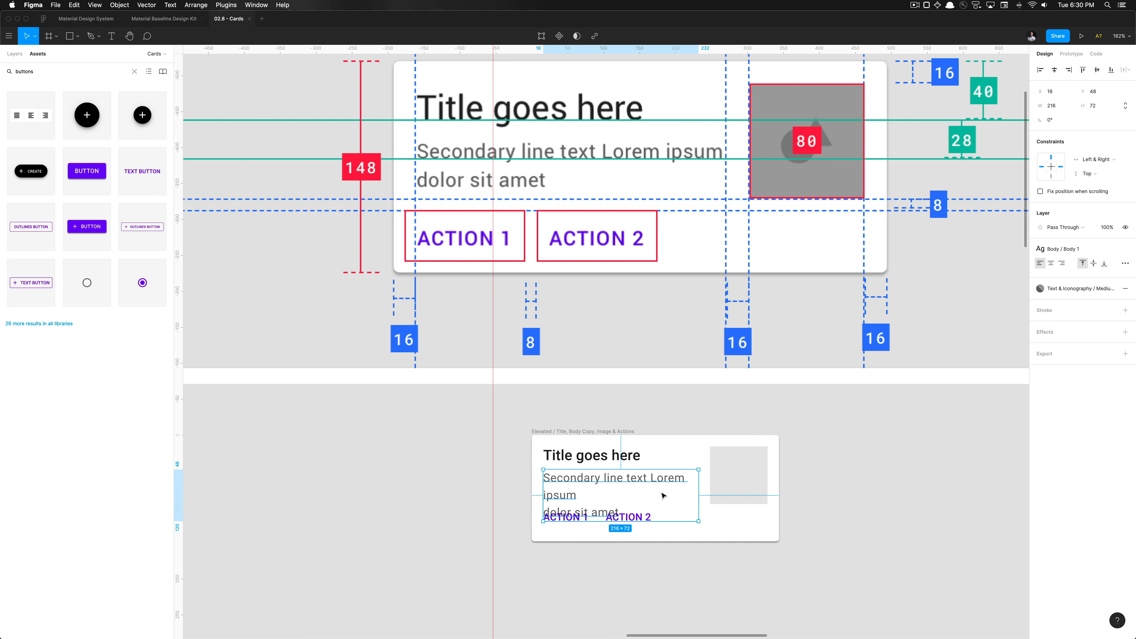
Replace the line break after "ipsum" in the card's secondary text with a space and compare the card with the reference image.
key(Return)
key(Right)
key(BackSpace)
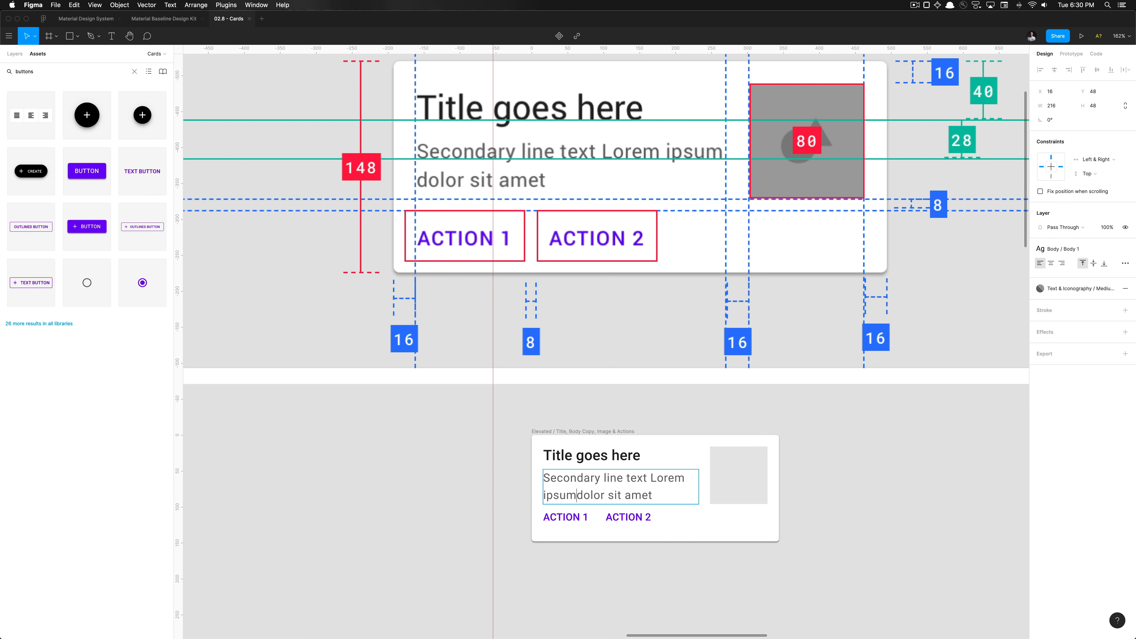
key(Escape)
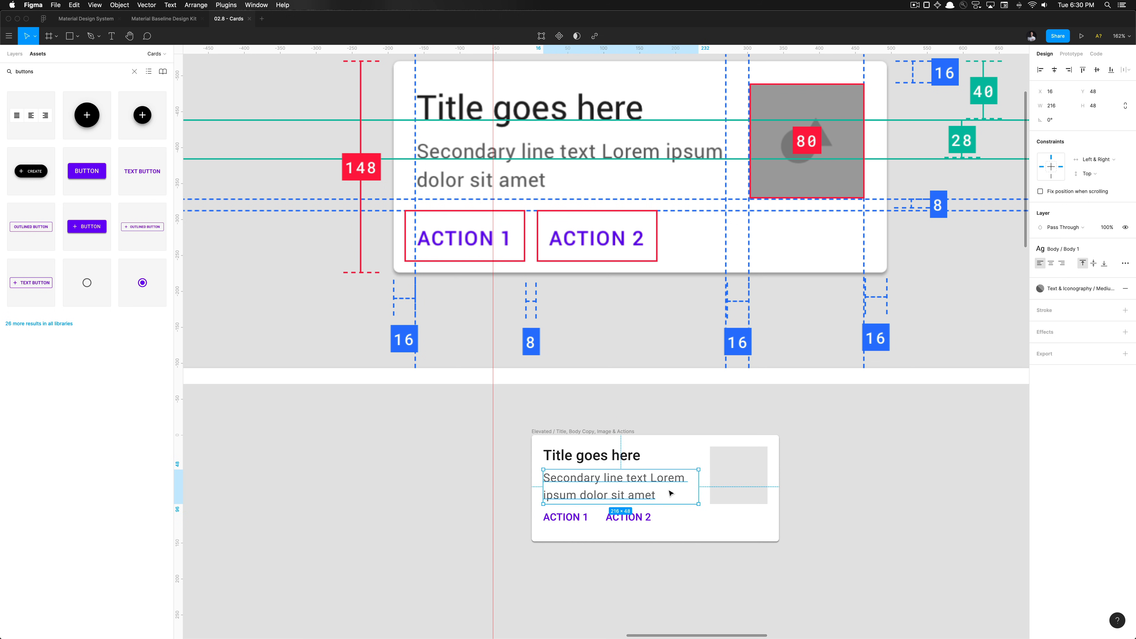
click(800, 491)
scroll(811, 489, down, 5)
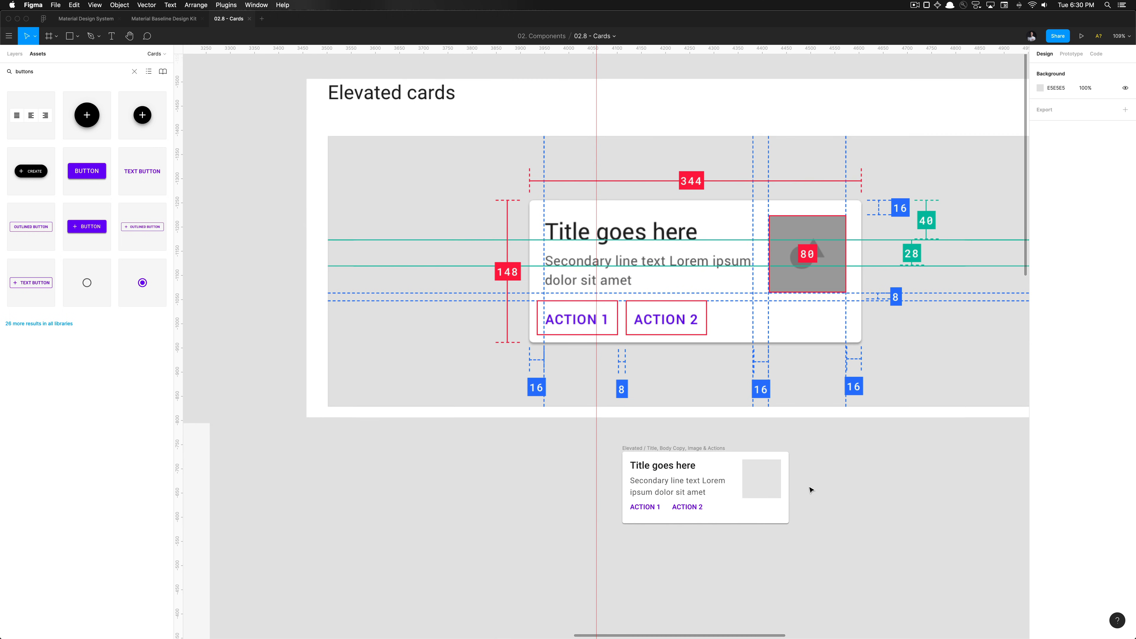
scroll(811, 490, up, 5)
scroll(794, 493, up, 5)
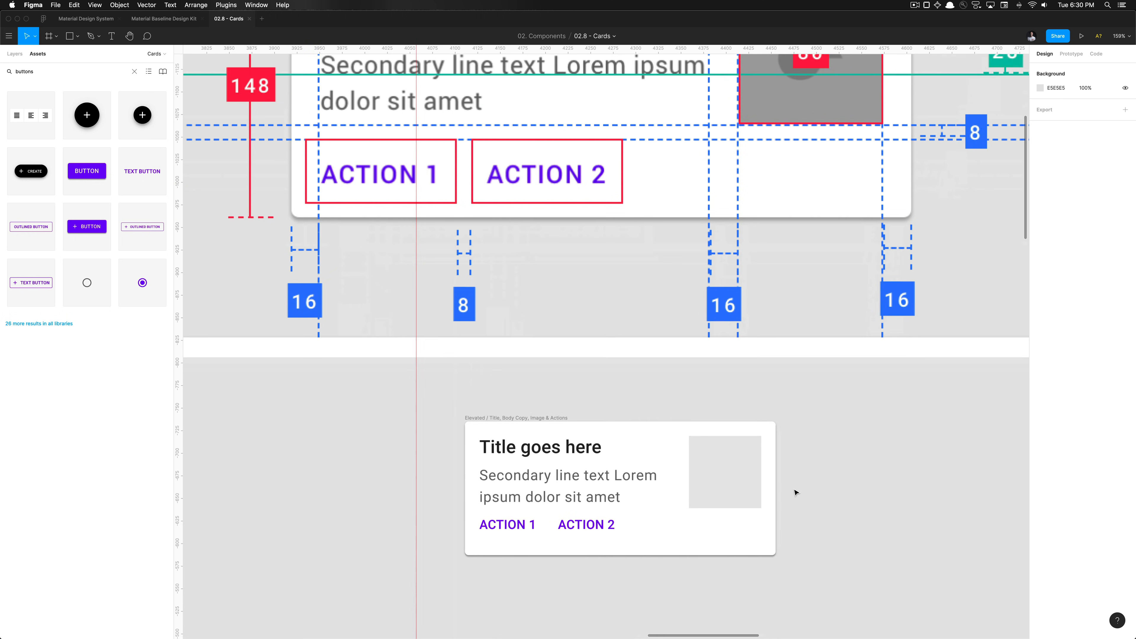
Revert the secondary text to the Body 2 style with its original line break.
double_click(509, 495)
key(Return)
key(super+a)
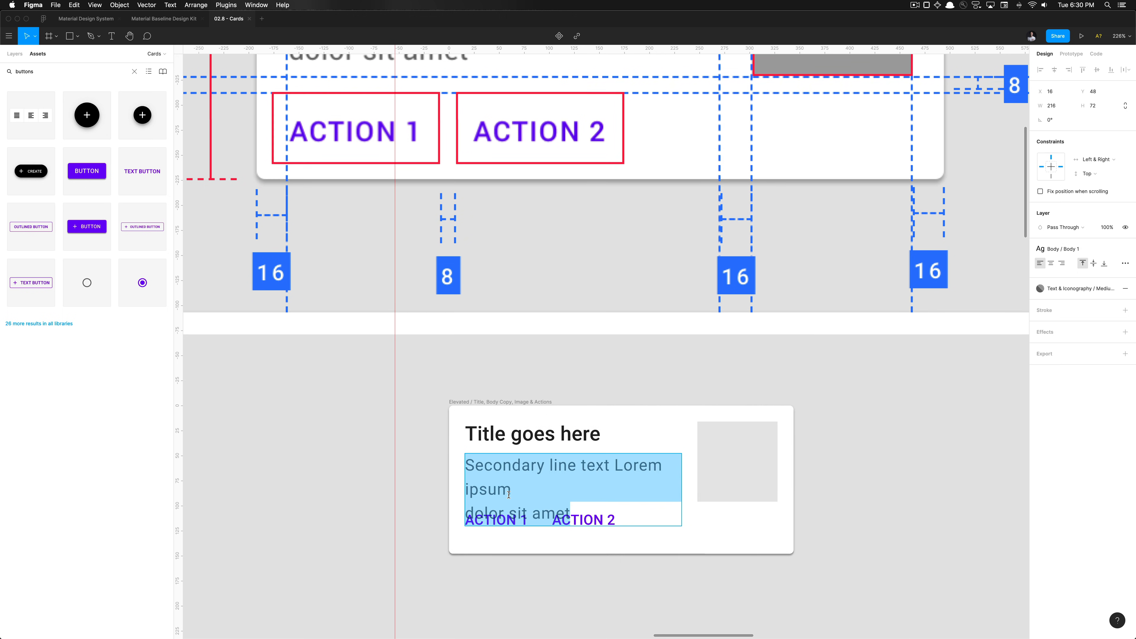
key(Escape)
key(super+alt+v)
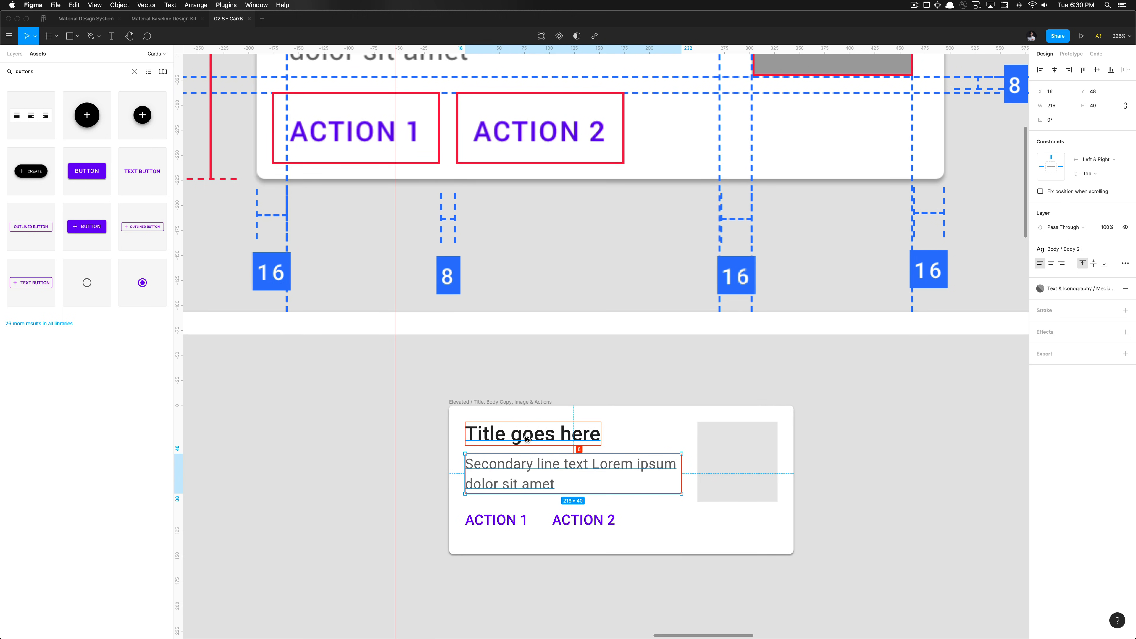
Inspect the text styles of the card's secondary text and title against the elevated card reference.
scroll(833, 459, down, 5)
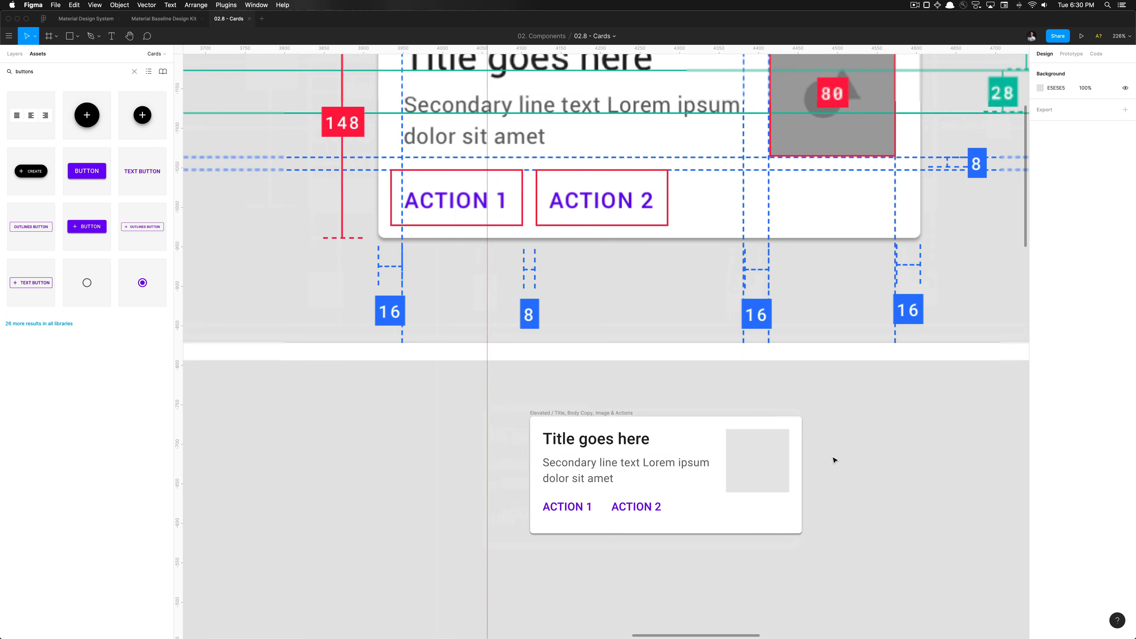
key(alt)
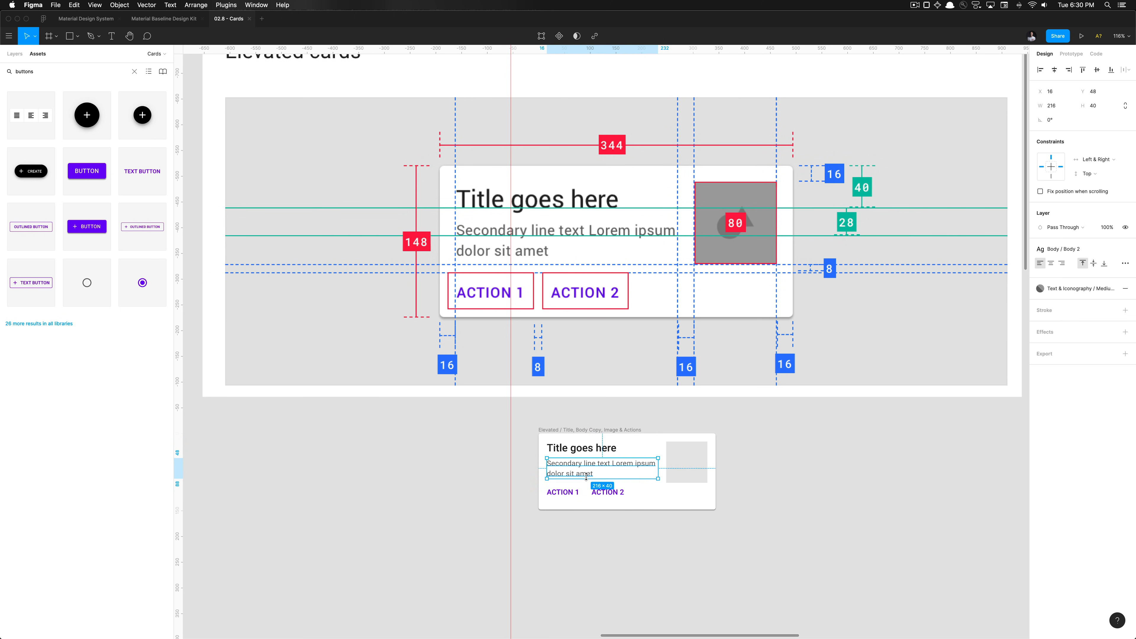
key(alt)
click(564, 454)
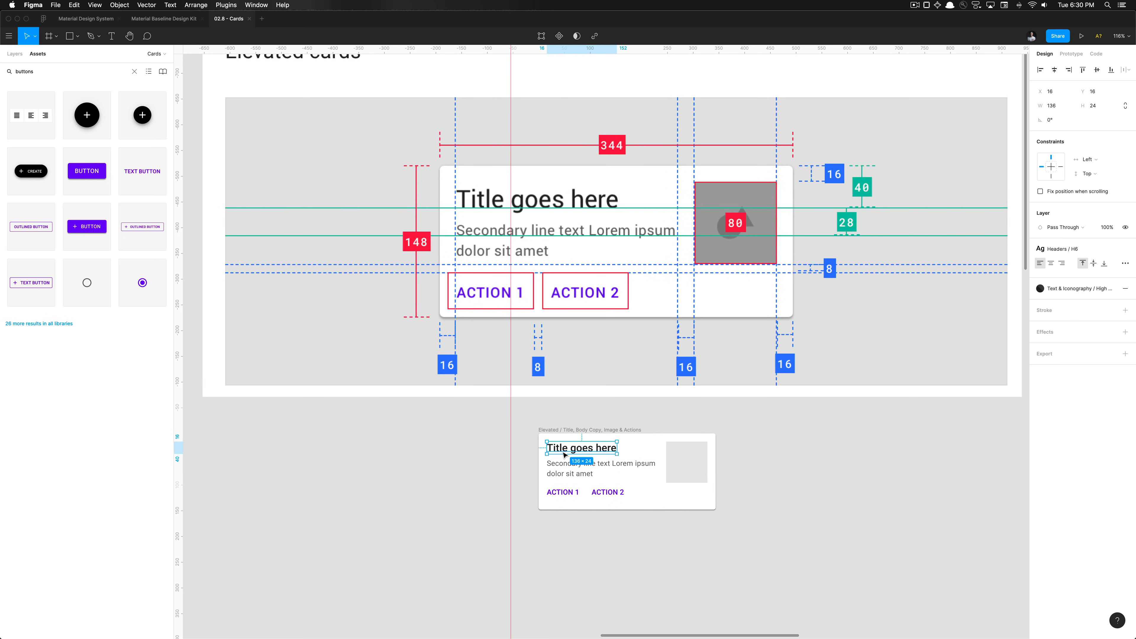
click(735, 500)
scroll(735, 500, down, 3)
scroll(735, 500, up, 4)
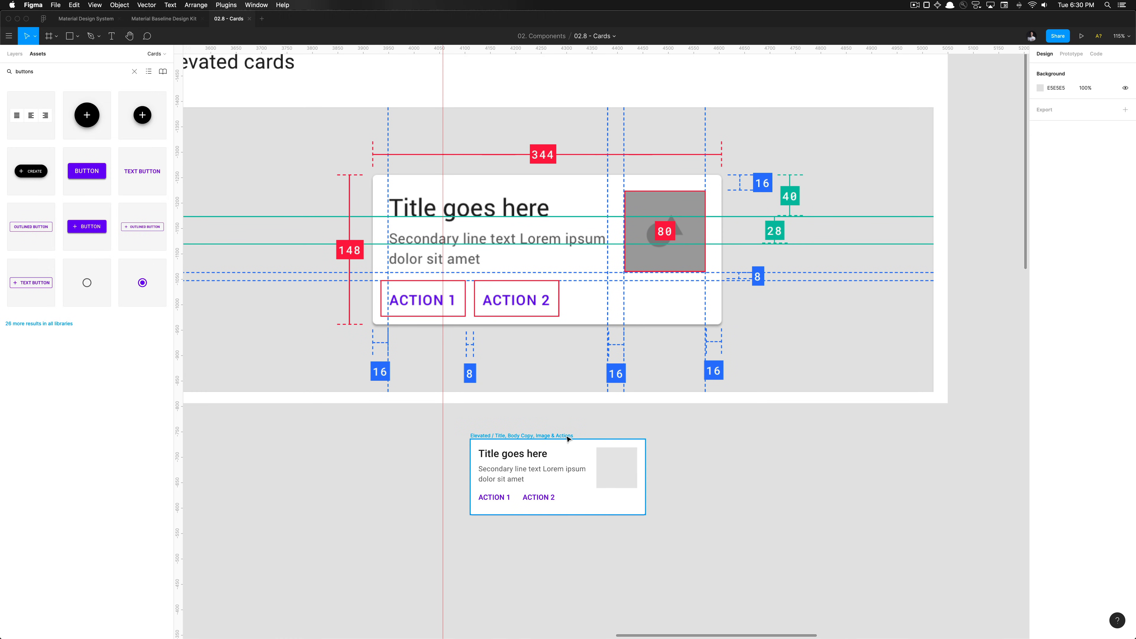
Duplicate the elevated card frame beside the original and turn the original into a component.
click(556, 436)
key(super+r)
key(Return)
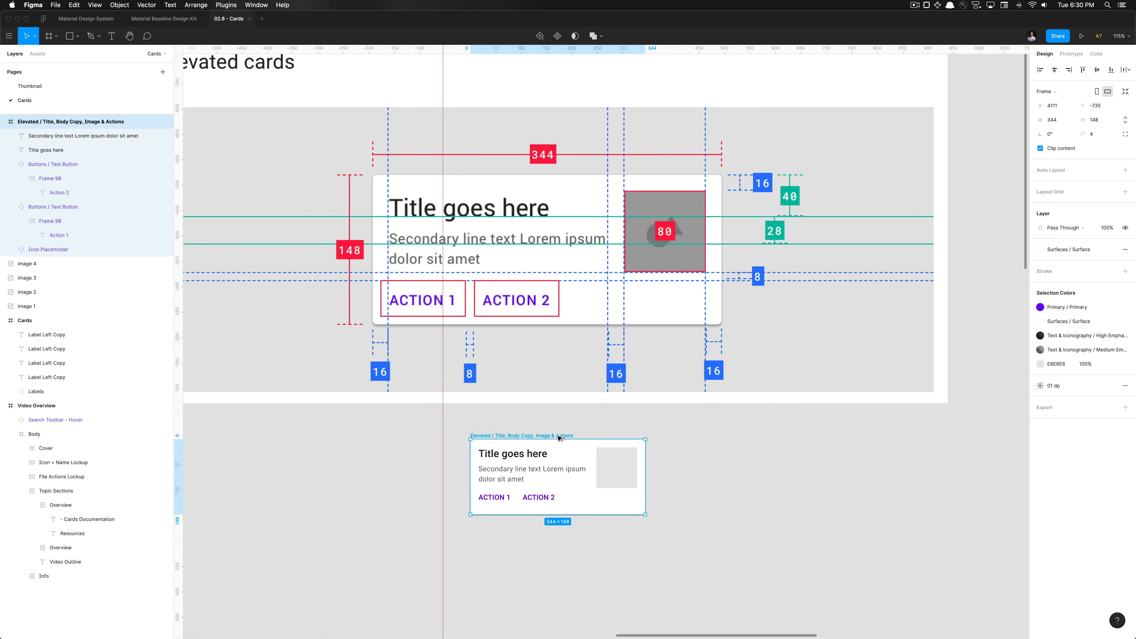
key(super+d)
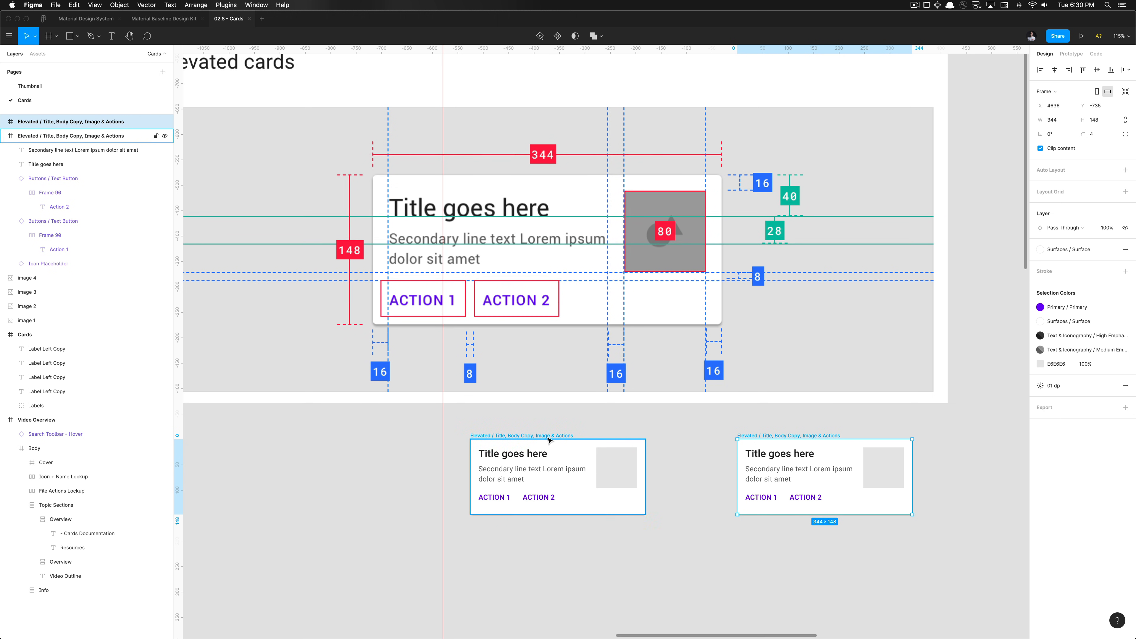
click(546, 436)
key(super+alt+k)
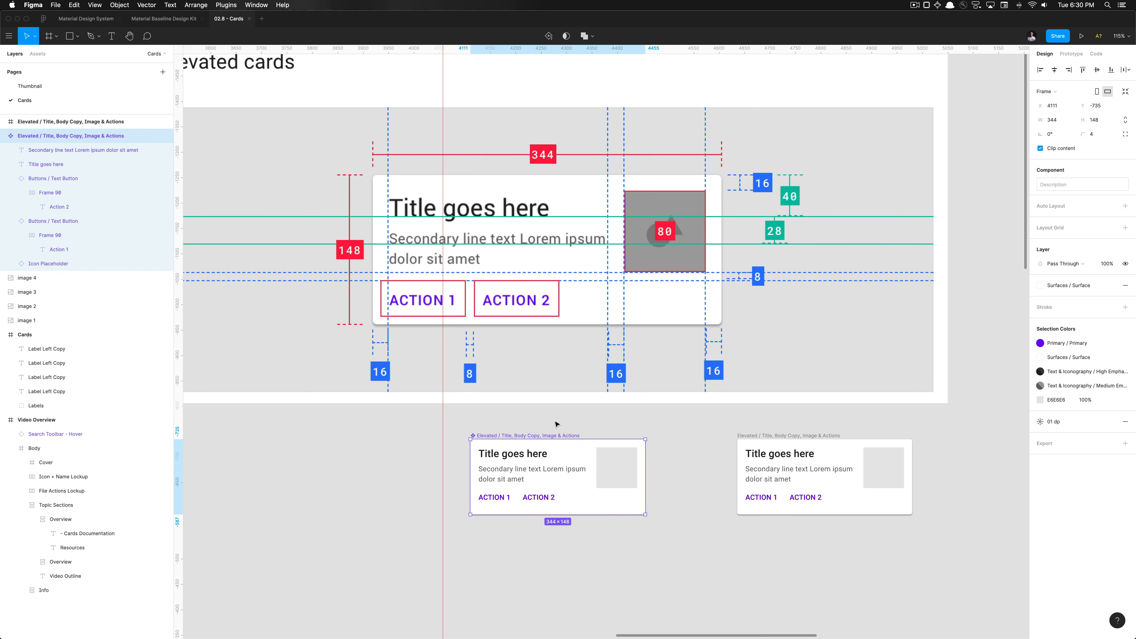
Move the duplicated card frame next to the Outlined cards reference image, on its right side.
click(557, 425)
scroll(557, 424, down, 5)
scroll(557, 424, down, 9)
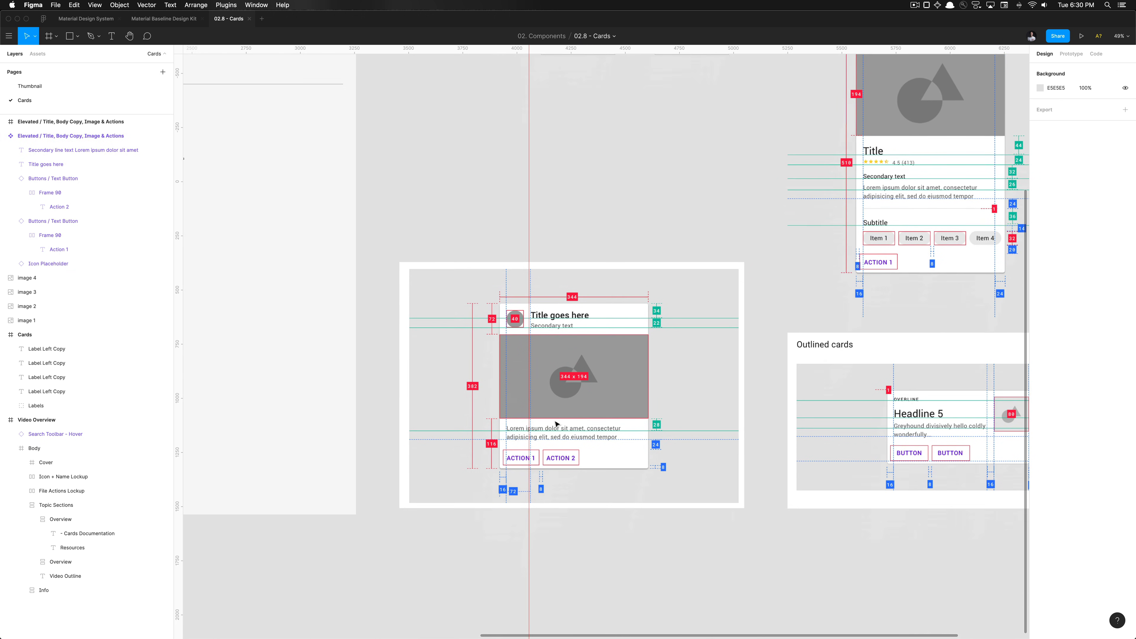
scroll(557, 425, up, 5)
scroll(557, 424, right, 7)
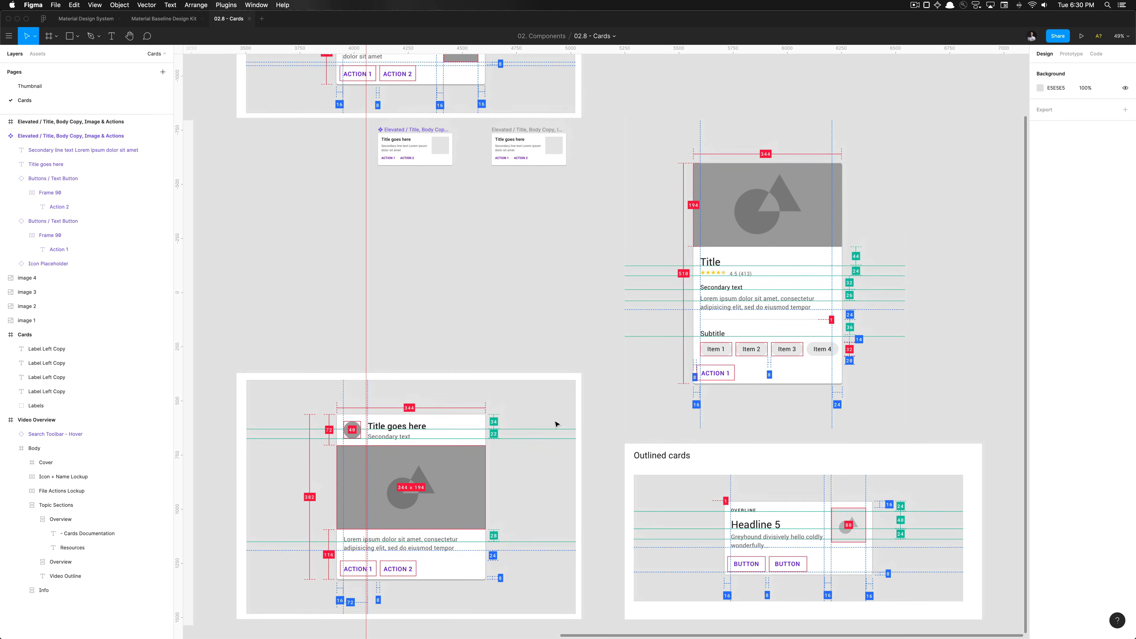
scroll(556, 424, down, 2)
scroll(556, 424, right, 3)
scroll(557, 425, up, 3)
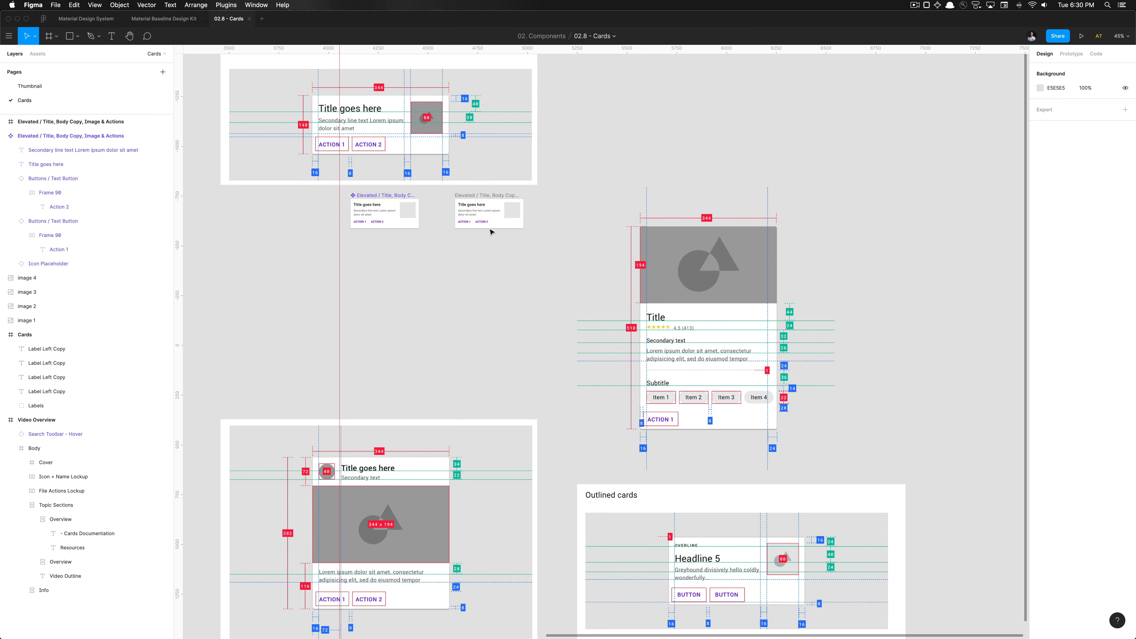
scroll(639, 483, down, 2)
scroll(640, 483, right, 1)
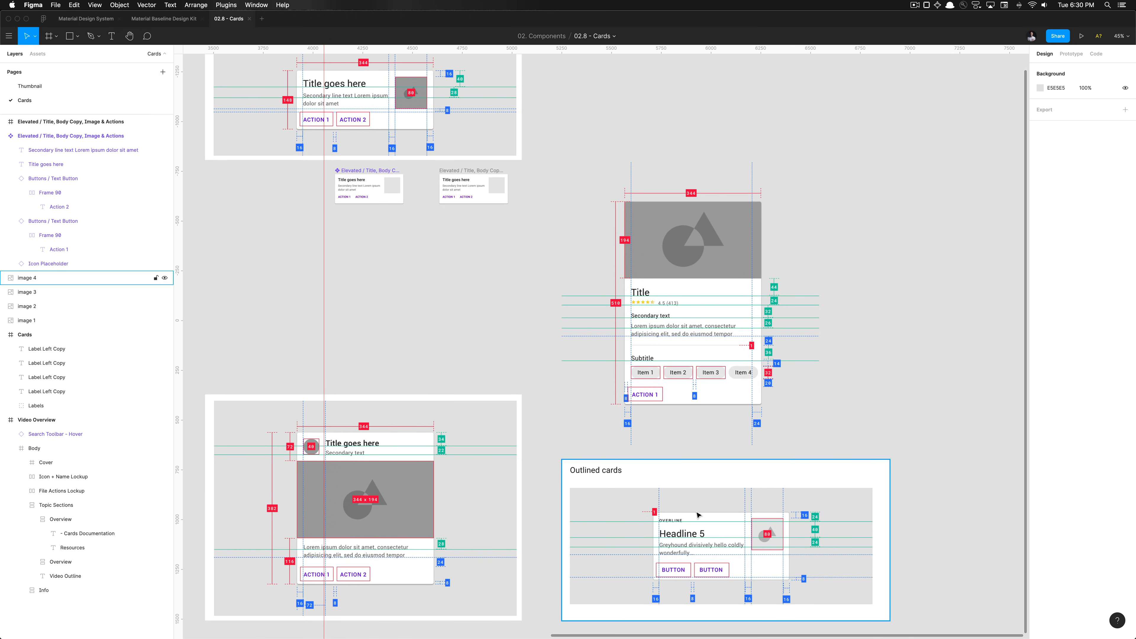
drag(470, 170, 790, 481)
scroll(790, 482, up, 5)
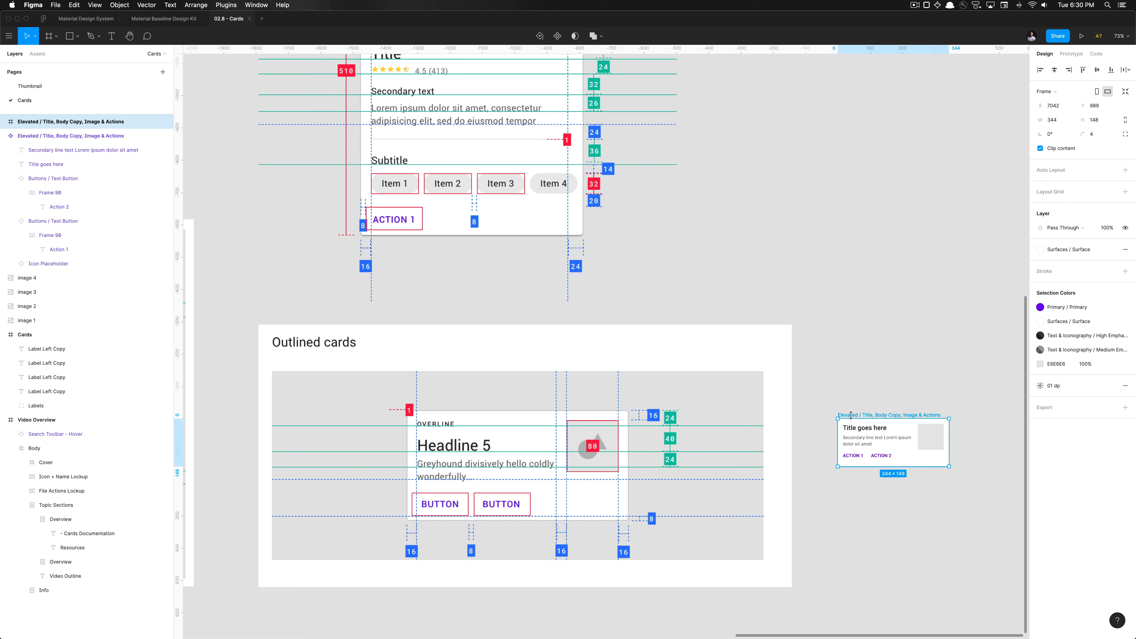
drag(851, 417, 829, 437)
Remove the 01 dp shadow from the duplicated card and add a 1 px inside stroke with the Surfaces / Overlay style.
scroll(829, 437, up, 4)
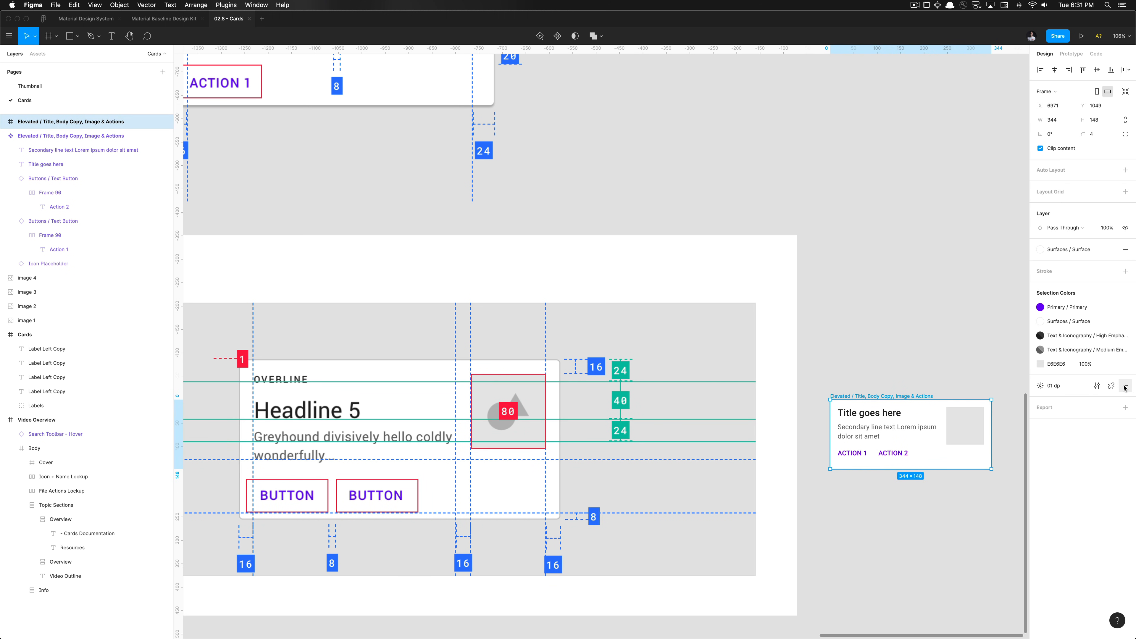
click(1125, 387)
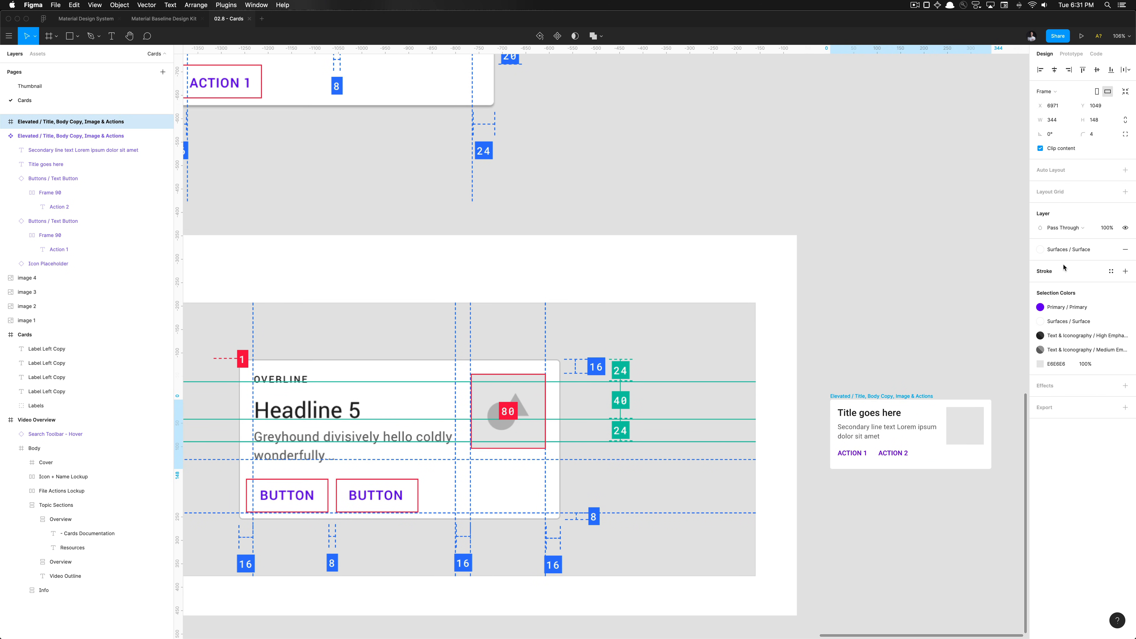
click(1124, 271)
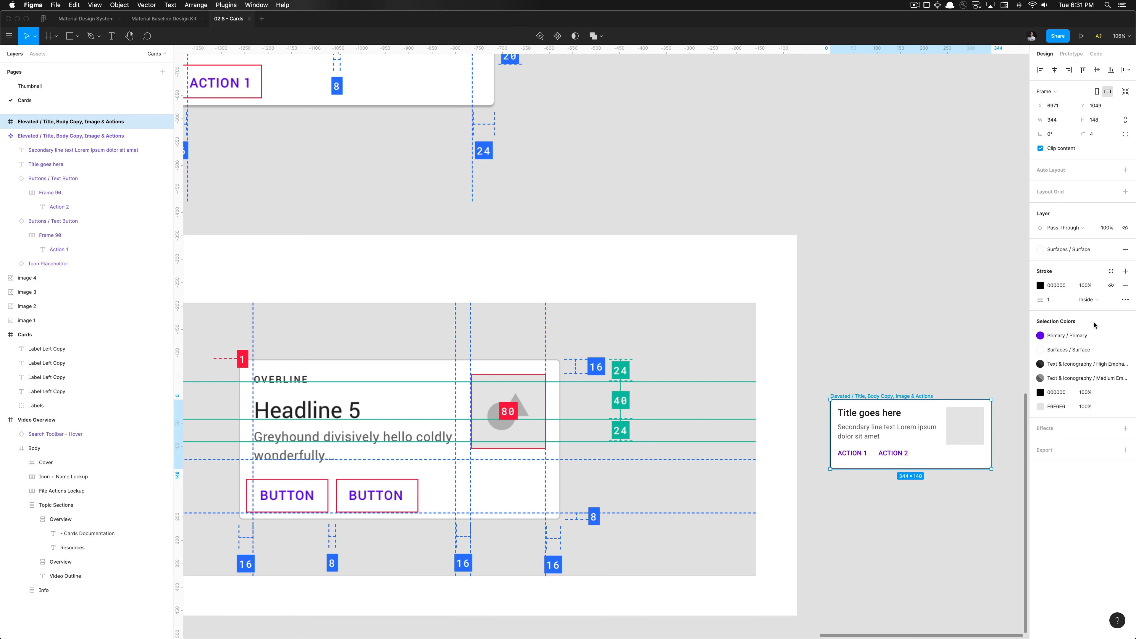
click(1112, 271)
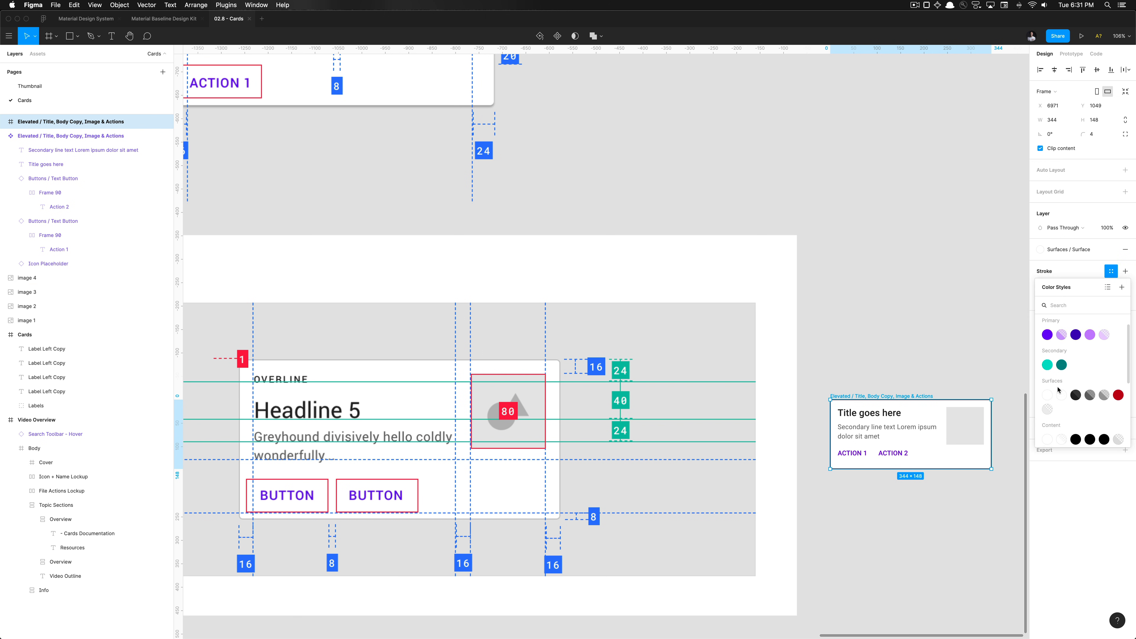
click(1049, 405)
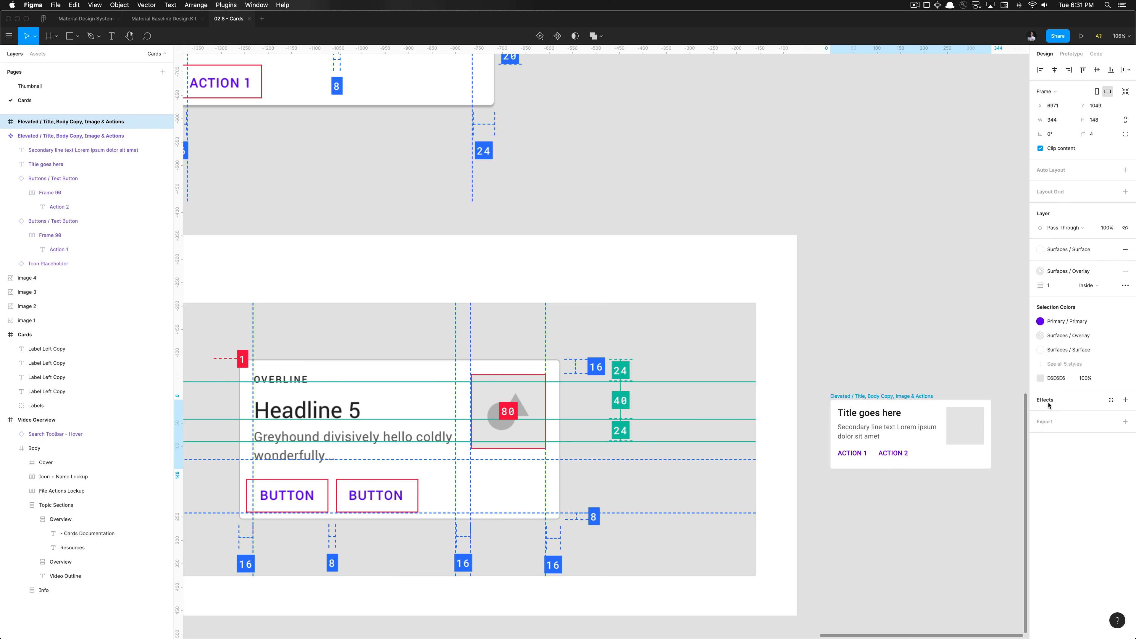
Move the duplicated card against the edge of the Outlined cards reference and compare its outline with the reference card.
scroll(912, 356, up, 5)
drag(894, 382, 776, 377)
scroll(632, 380, up, 8)
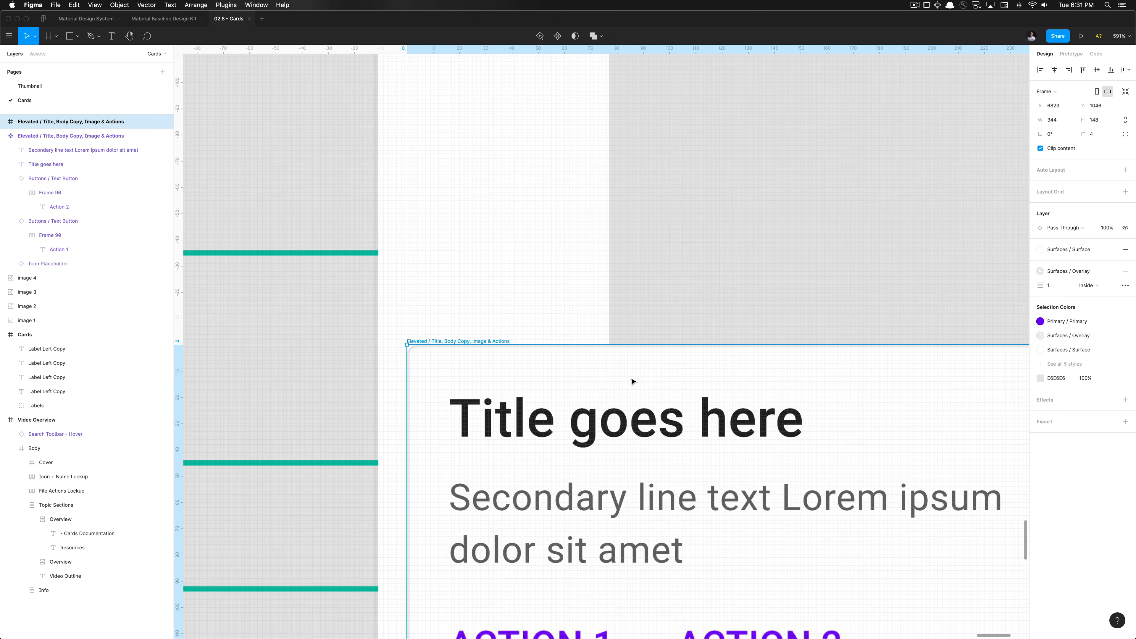
scroll(525, 363, down, 10)
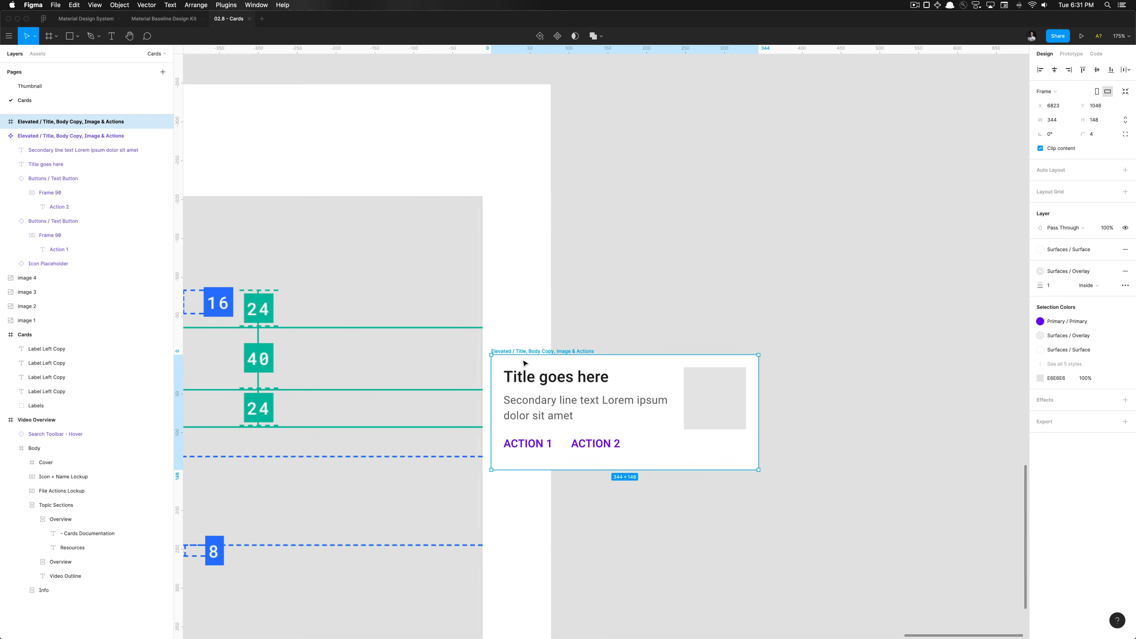
scroll(525, 363, down, 5)
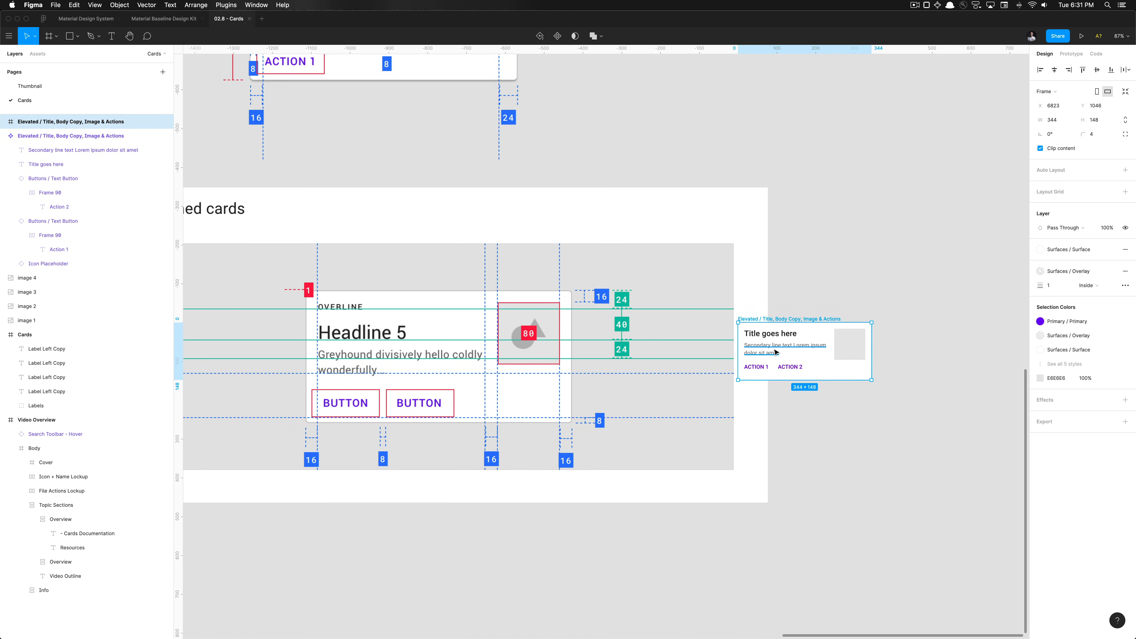
scroll(796, 355, down, 5)
scroll(790, 378, up, 4)
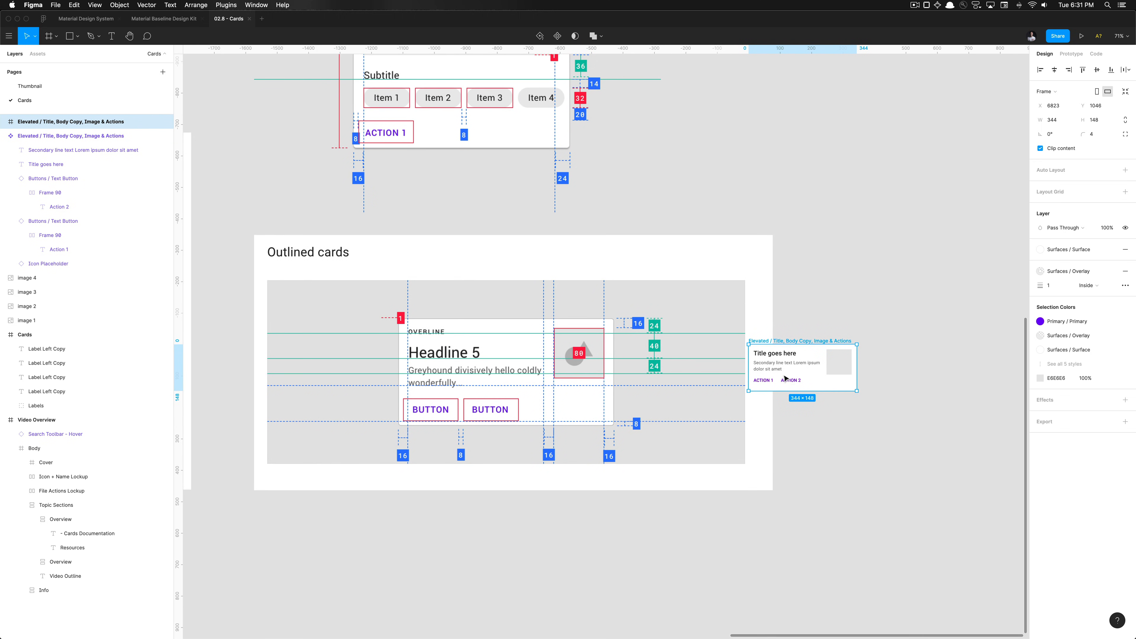
scroll(785, 378, down, 2)
scroll(786, 378, up, 3)
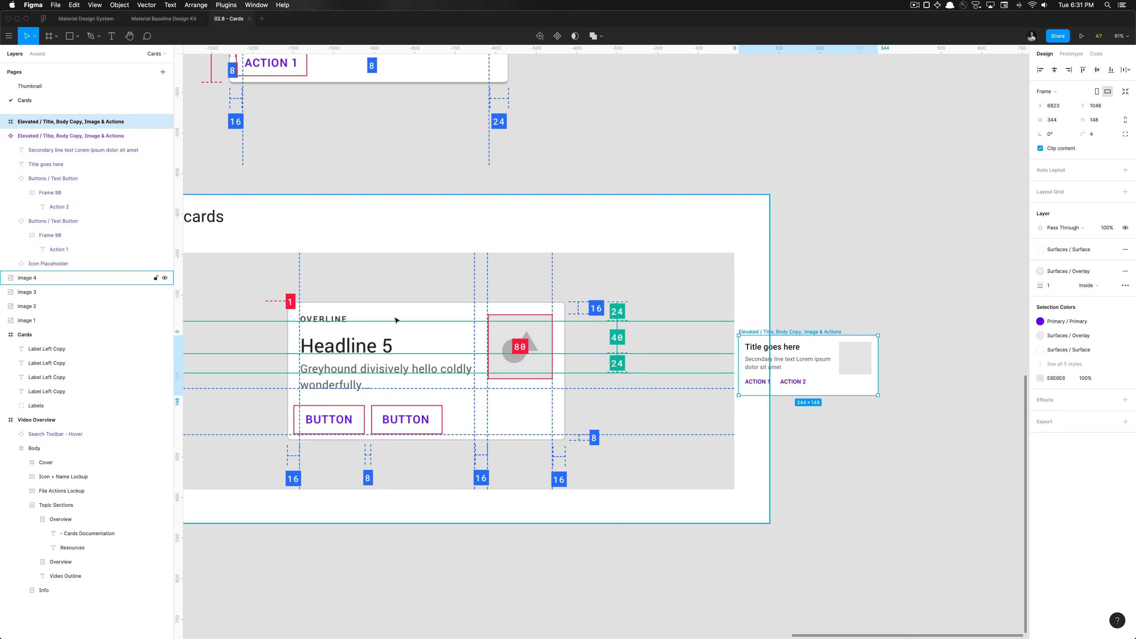
scroll(395, 320, down, 5)
scroll(394, 340, up, 3)
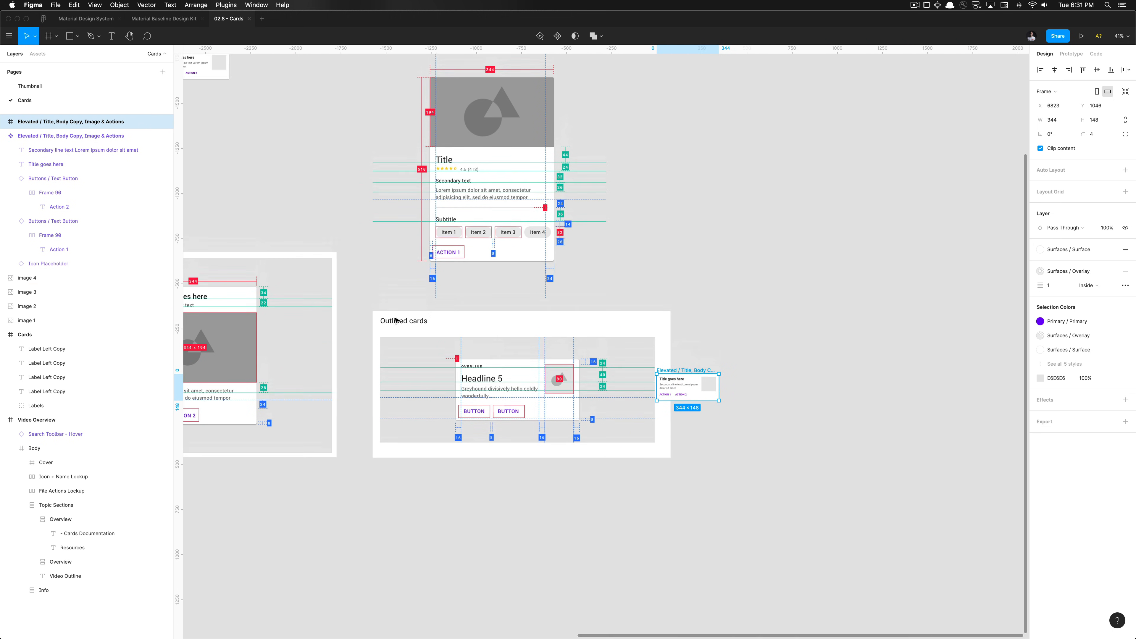
Measure the spacing from the two action buttons to the bottom edge of the elevated card component.
scroll(396, 352, left, 4)
scroll(396, 352, up, 5)
ctrl+scroll(395, 352, up, 5)
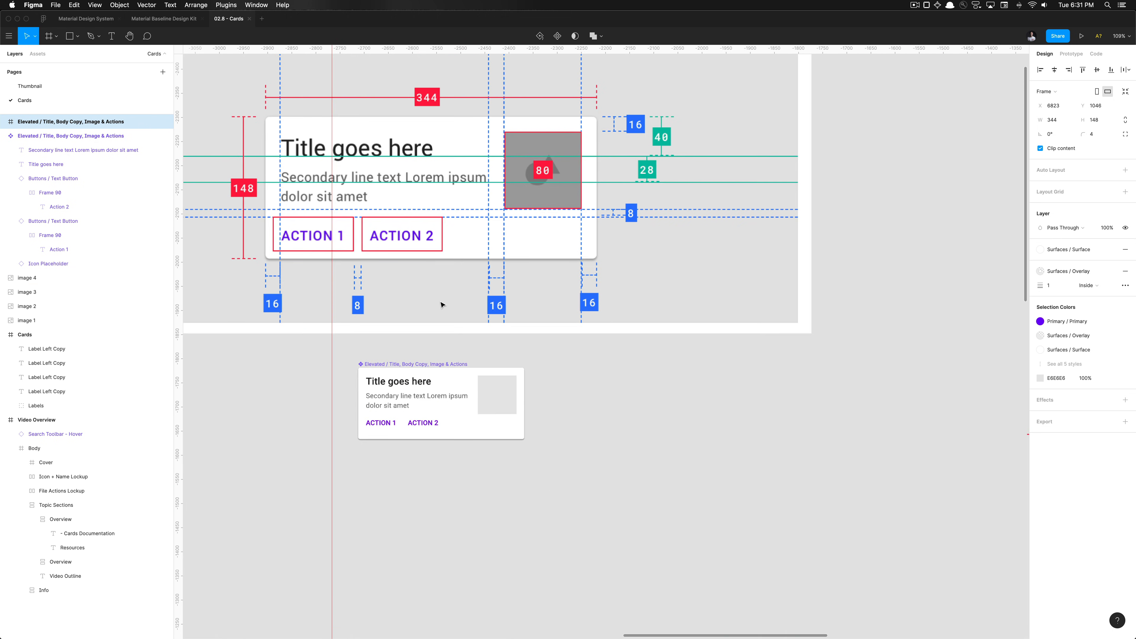
scroll(428, 351, down, 1)
ctrl+scroll(428, 351, up, 5)
scroll(438, 314, up, 2)
scroll(438, 314, left, 2)
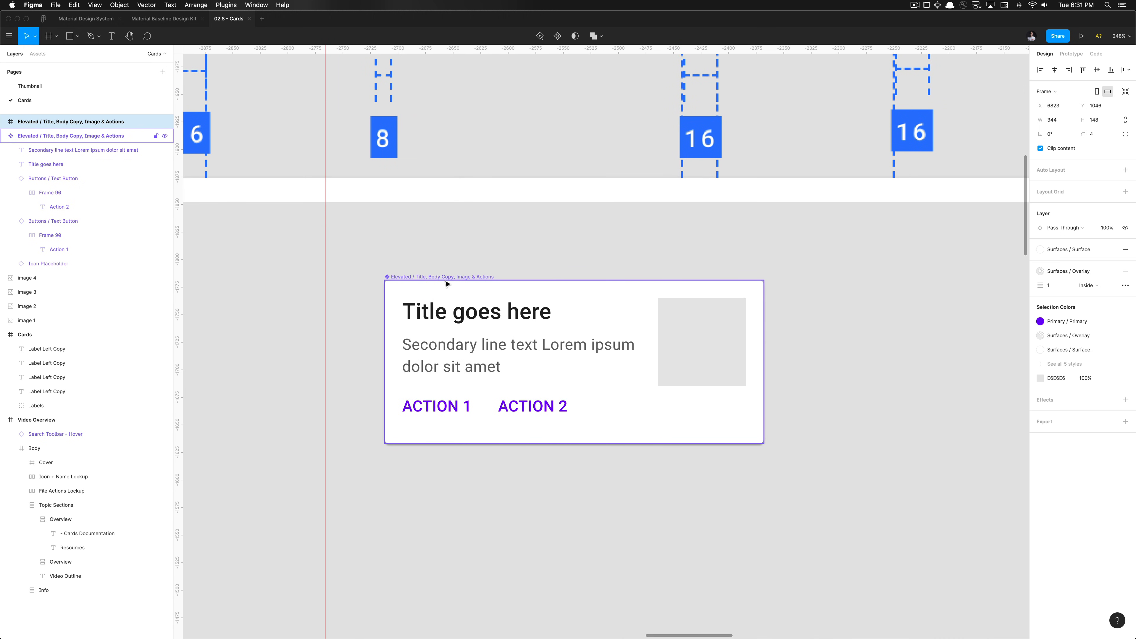
super+click(449, 404)
key(shift+Return)
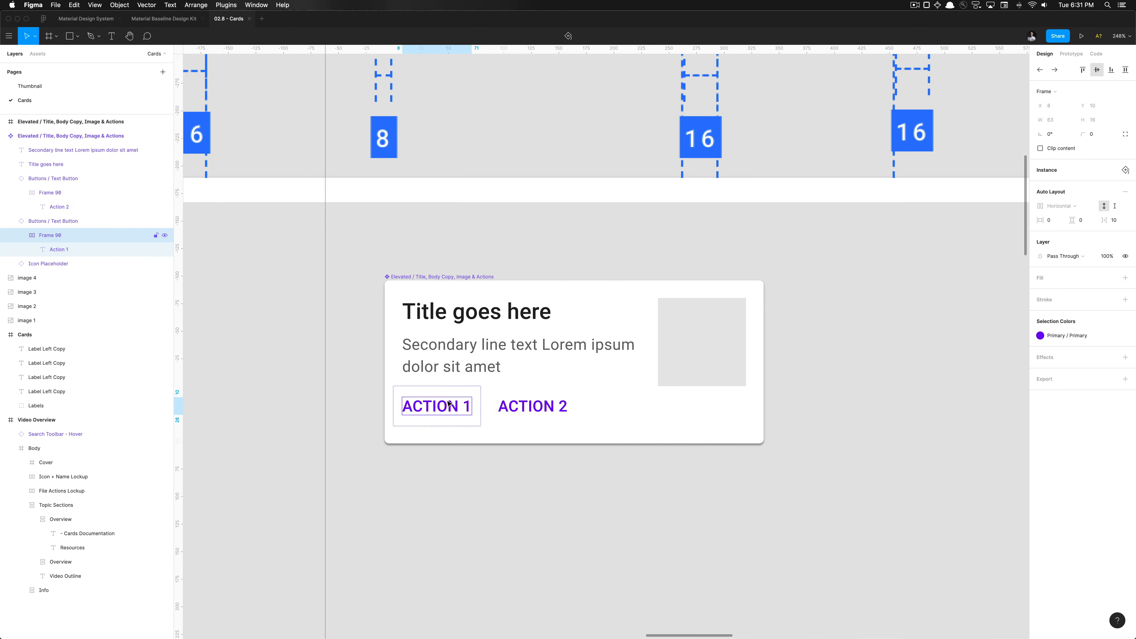
key(shift+Return)
shift+click(530, 407)
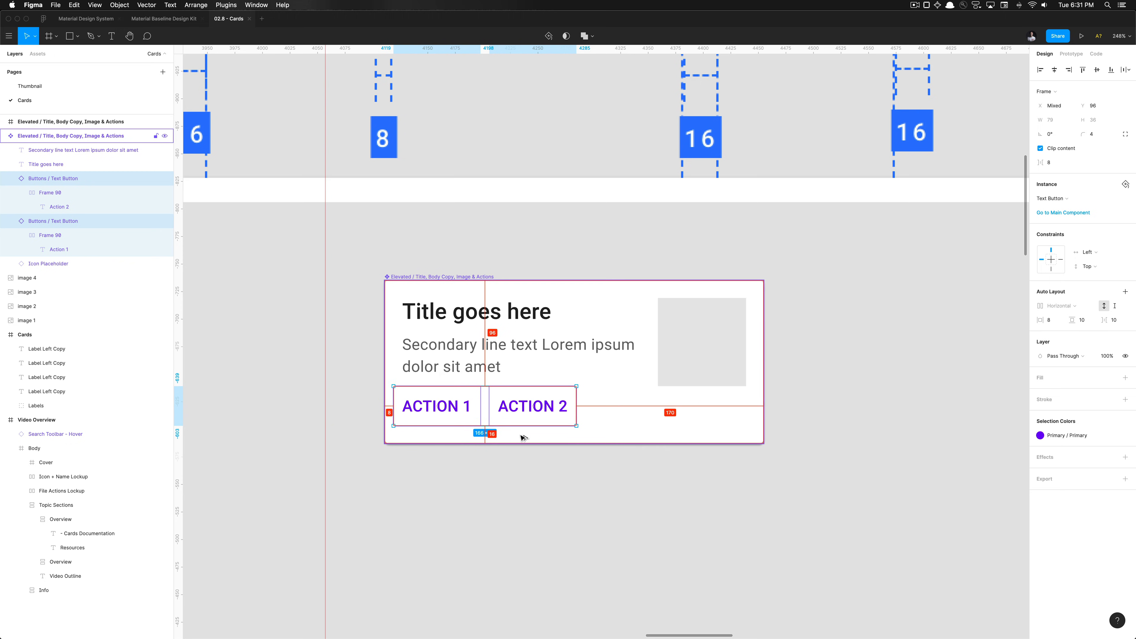
scroll(520, 441, up, 5)
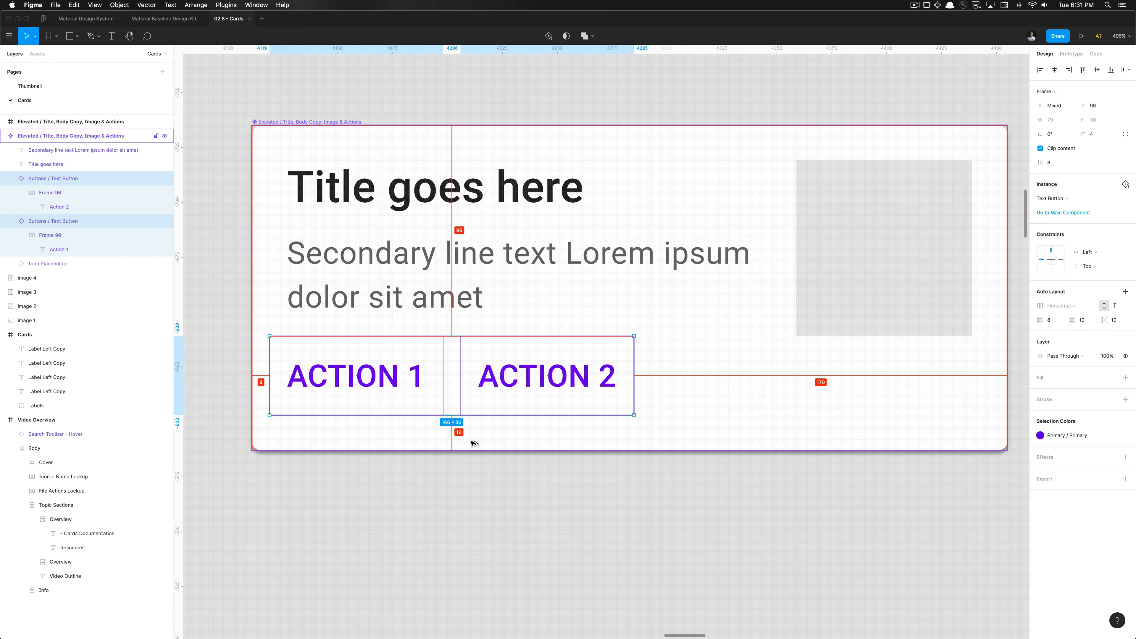
Reduce the elevated card component's height to 140 px from its bottom edge and recheck the space below both action buttons.
click(405, 305)
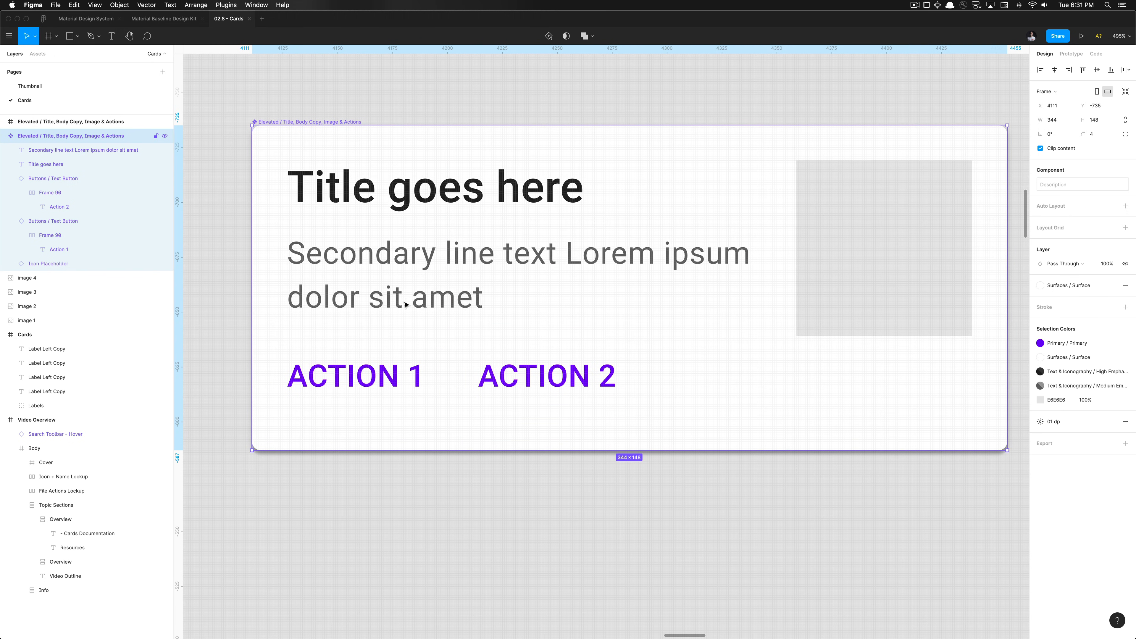
drag(456, 441, 456, 424)
super+click(398, 384)
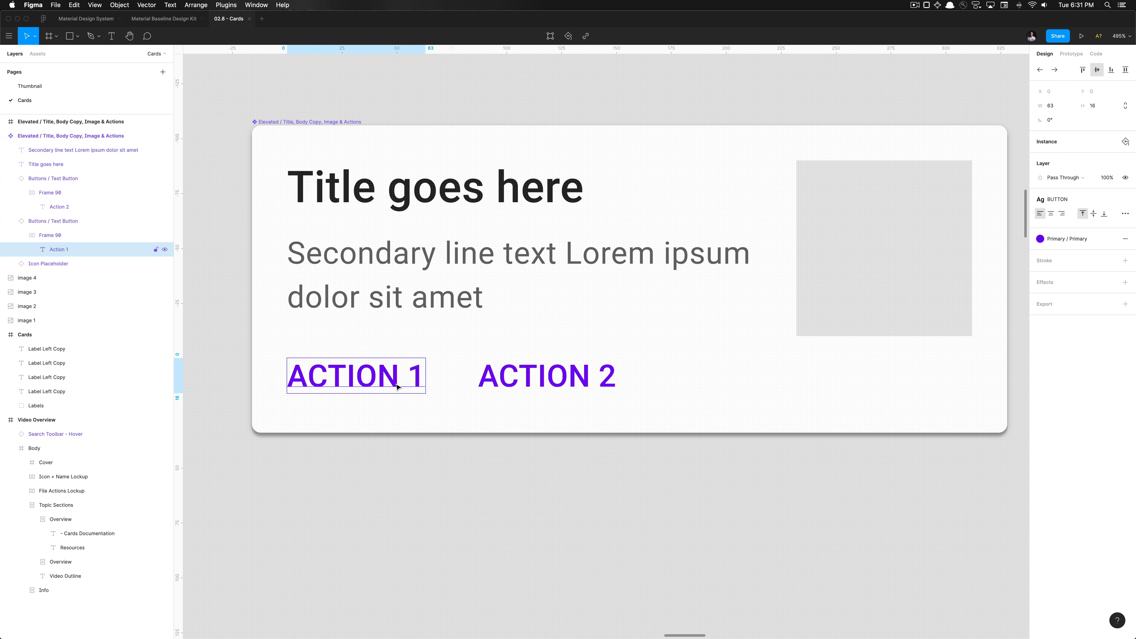
key(shift+Return)
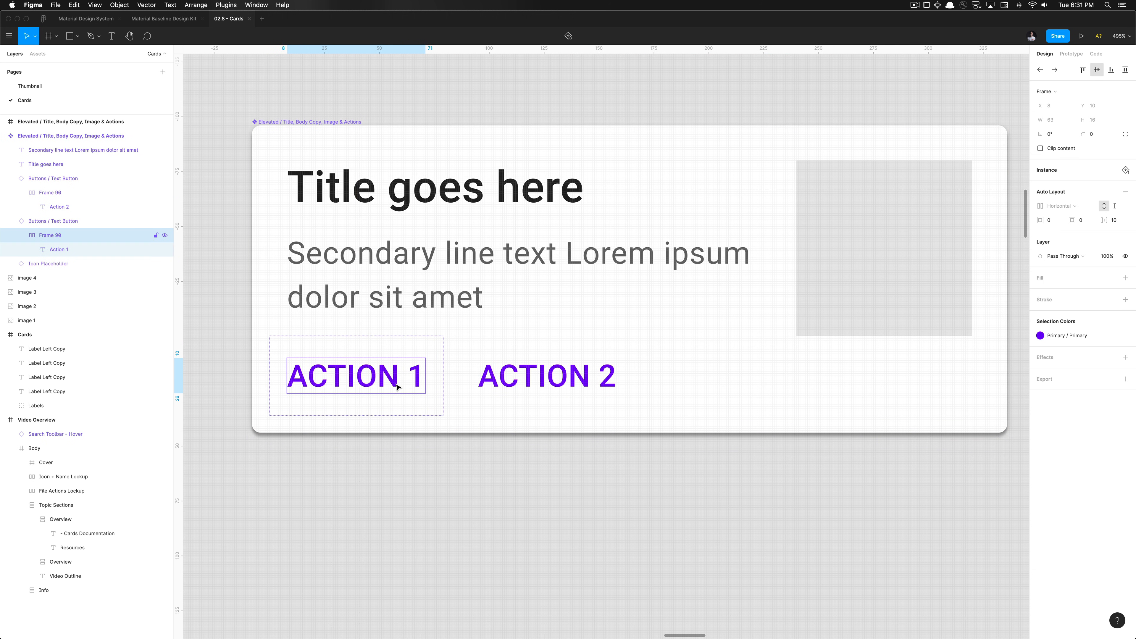
click(438, 406)
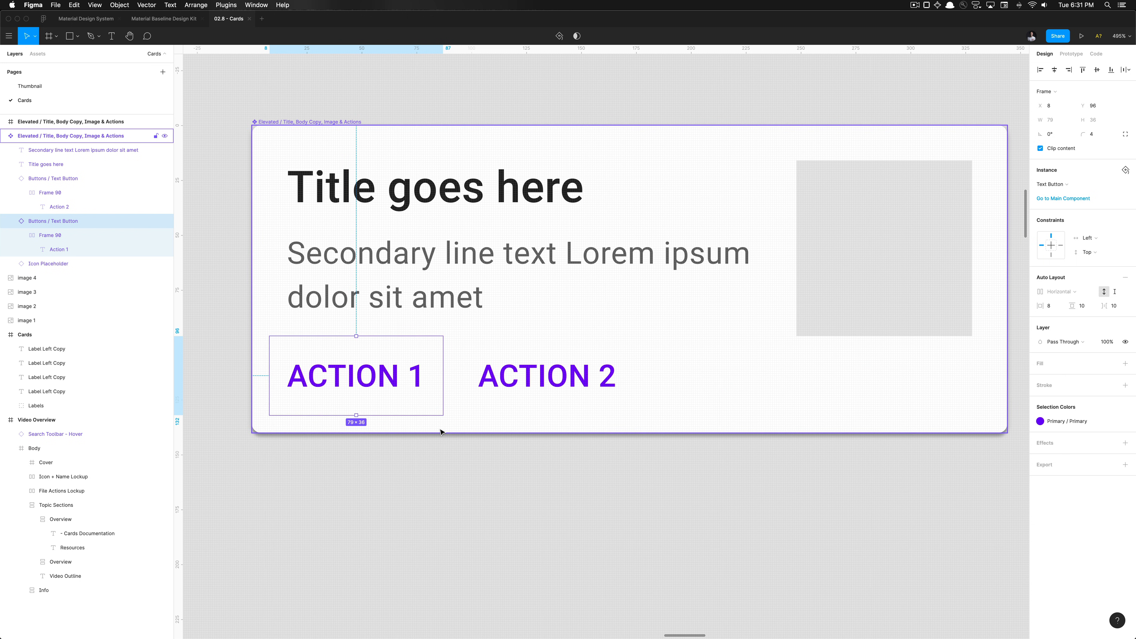
shift+click(487, 396)
scroll(519, 440, down, 5)
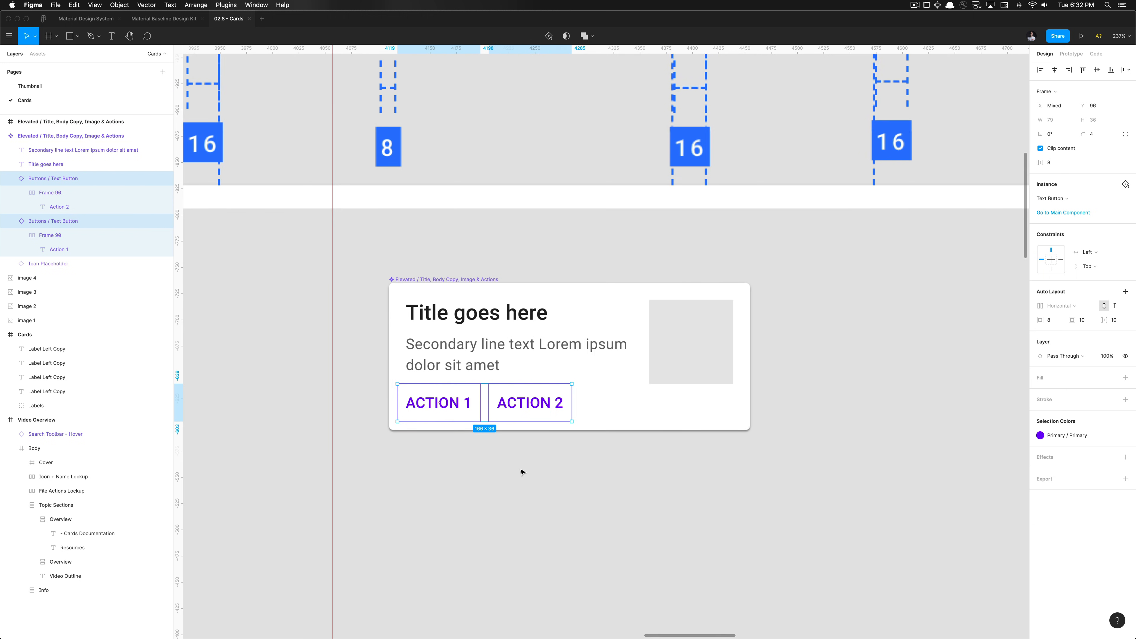
click(523, 472)
Place an instance of the resized elevated card component to the right of the Outlined cards reference image.
scroll(523, 472, down, 5)
scroll(523, 473, down, 5)
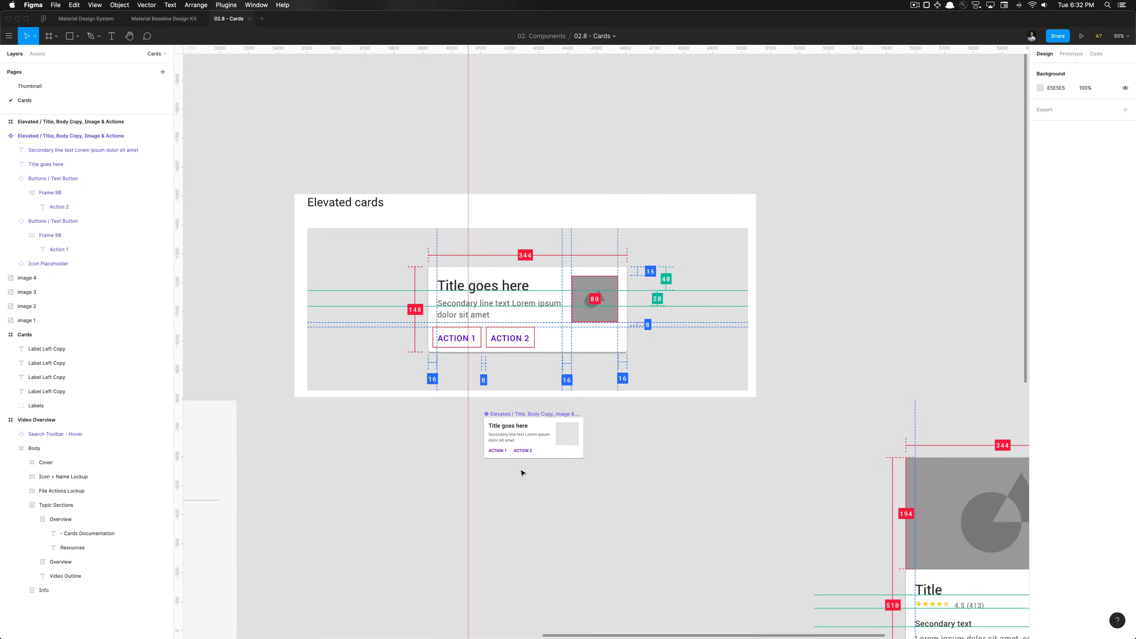
scroll(523, 473, right, 5)
scroll(522, 472, down, 8)
scroll(523, 472, down, 6)
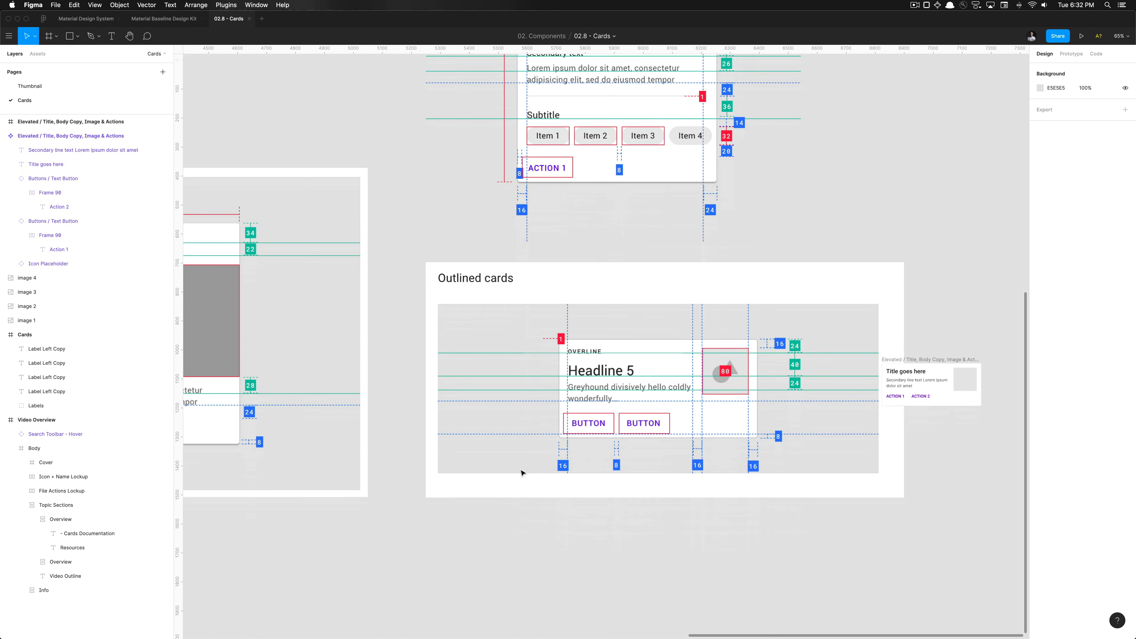
scroll(583, 380, up, 5)
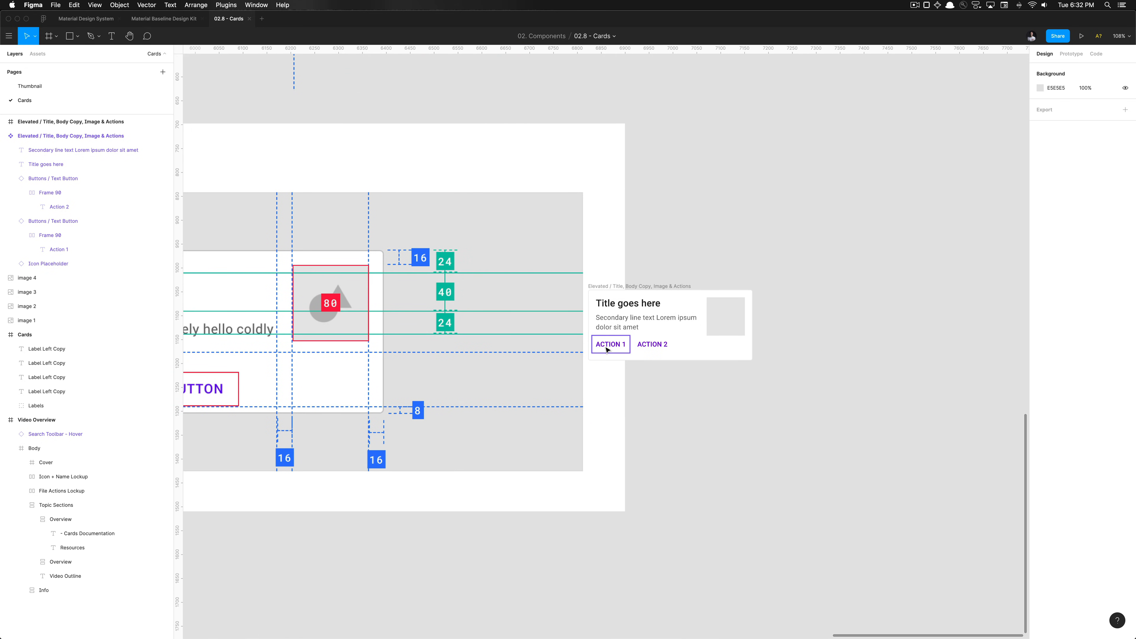
scroll(610, 347, left, 3)
scroll(610, 348, down, 8)
scroll(610, 348, left, 3)
scroll(611, 348, up, 3)
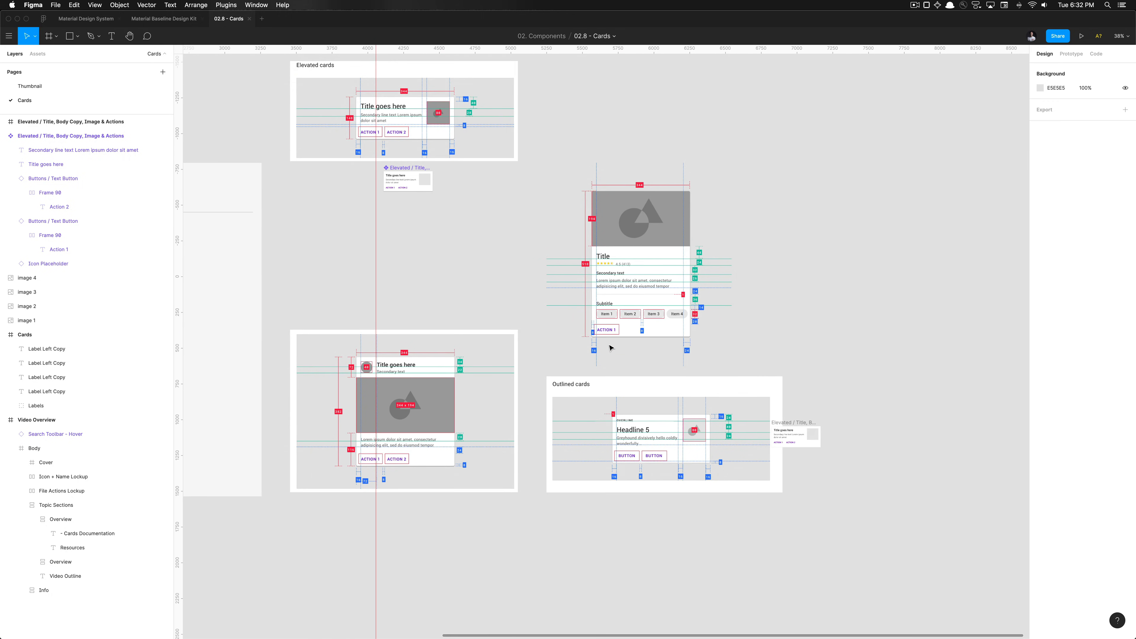
click(408, 184)
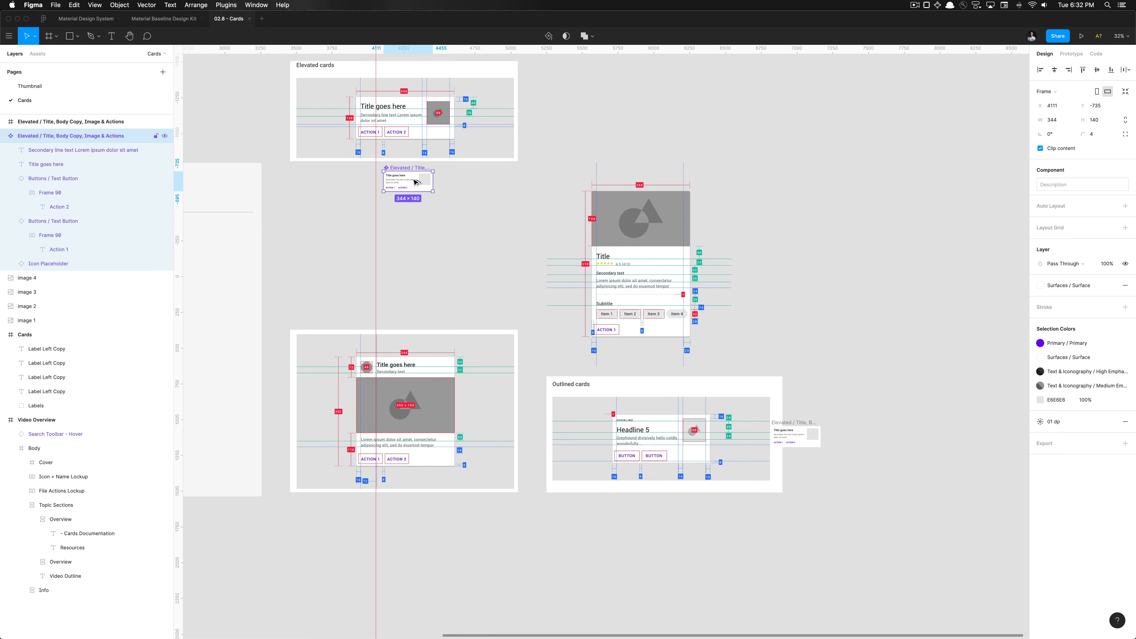
drag(415, 181, 824, 464)
Delete the older card copy beside the Outlined cards reference and detach the new instance from its main component.
scroll(824, 464, up, 5)
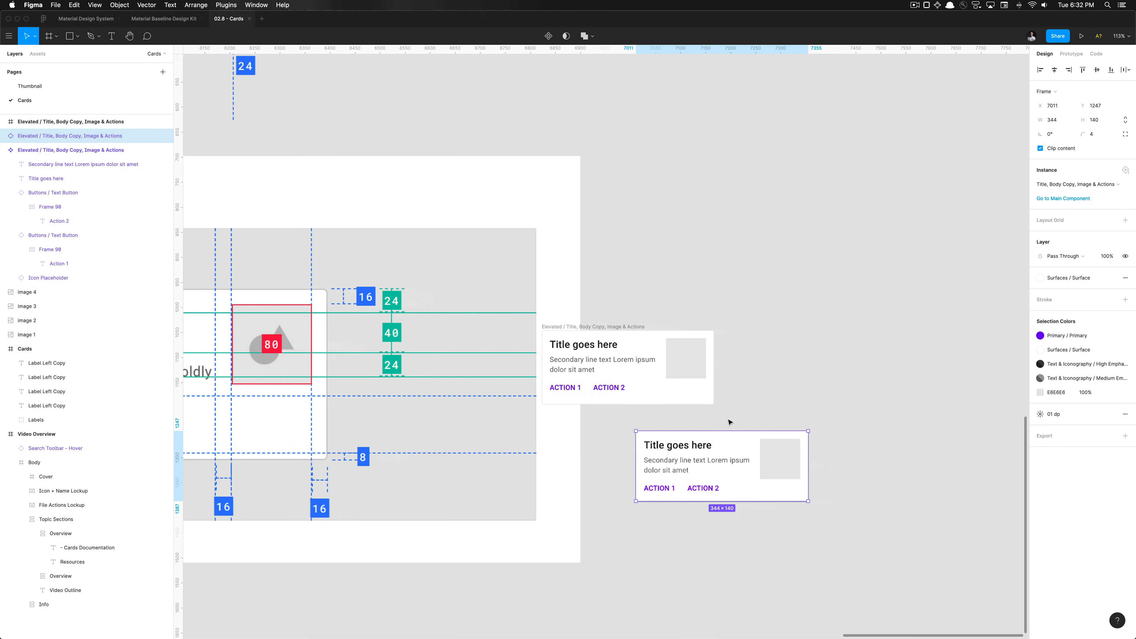
click(599, 342)
key(Delete)
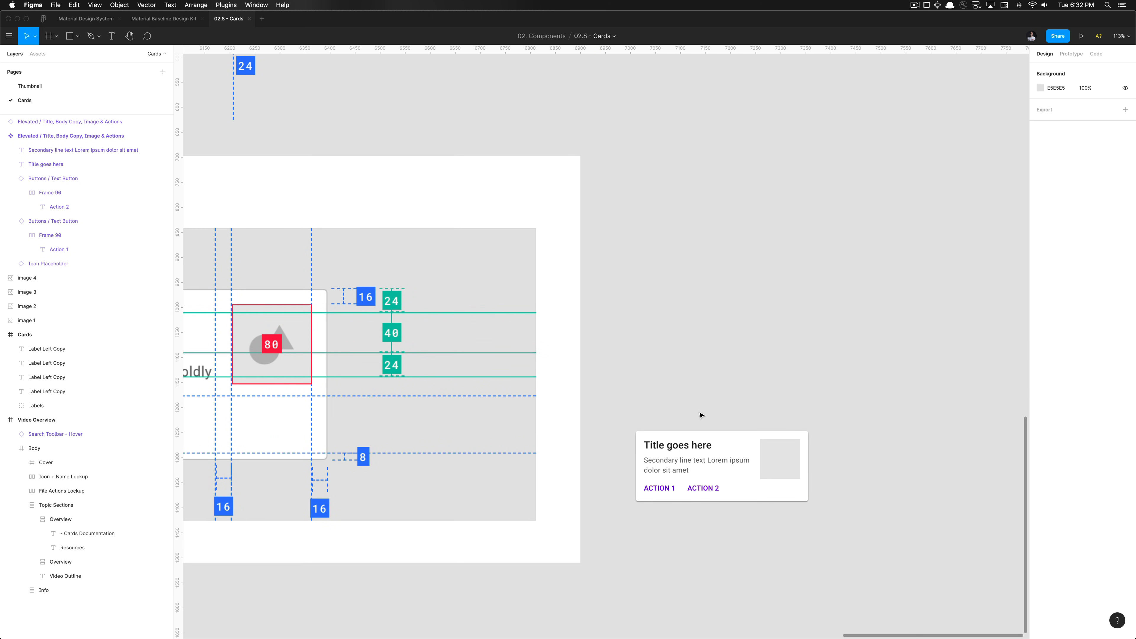
click(718, 453)
key(super+alt+b)
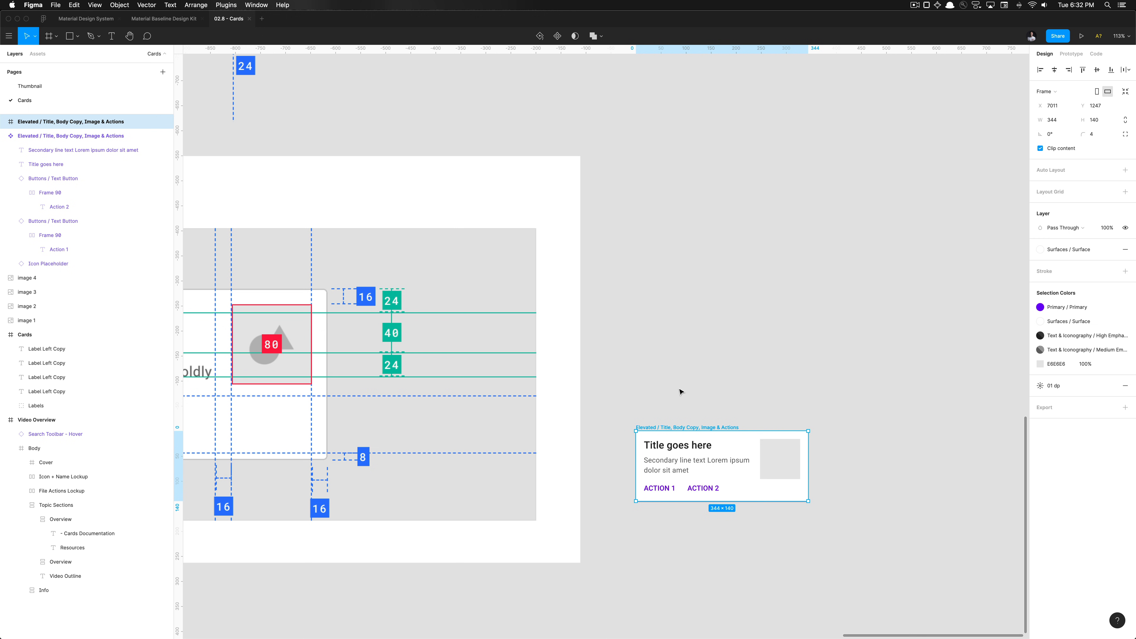
Look up the outlined card's name in the list of card labels and return to the detached card.
key(super+r)
key(Escape)
scroll(679, 389, down, 10)
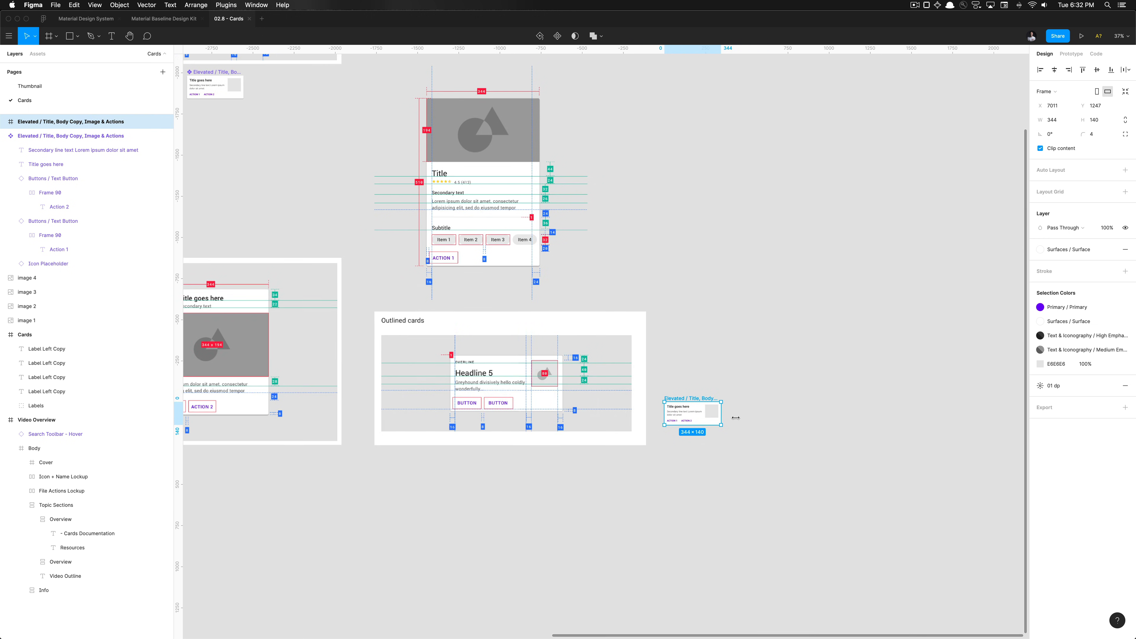
click(837, 431)
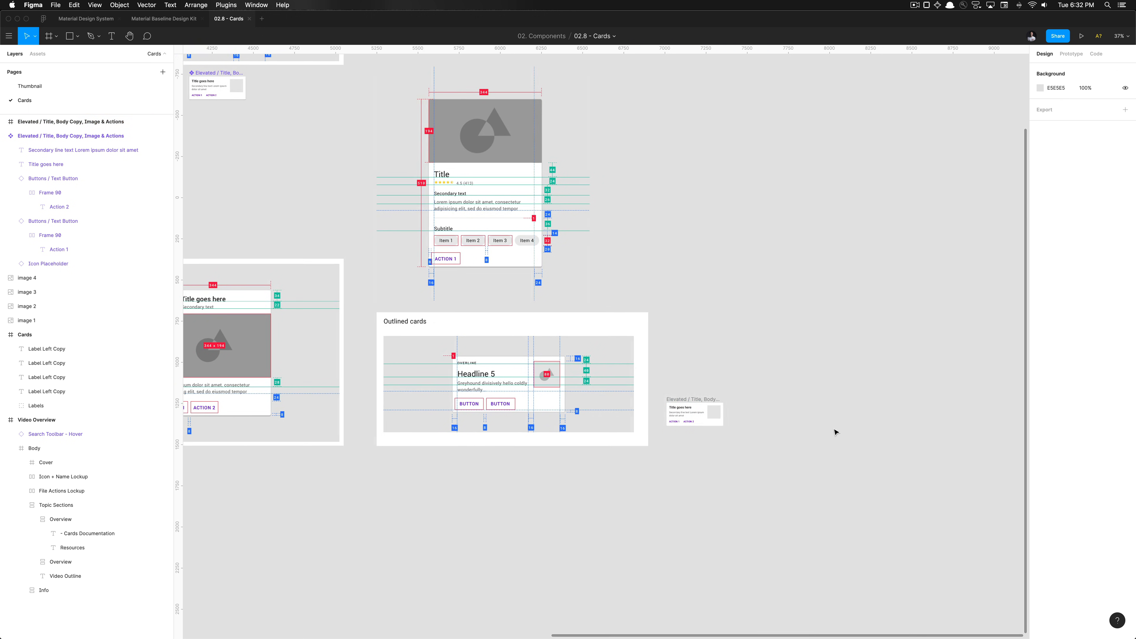
scroll(443, 309, left, 10)
scroll(445, 316, left, 5)
scroll(509, 422, up, 5)
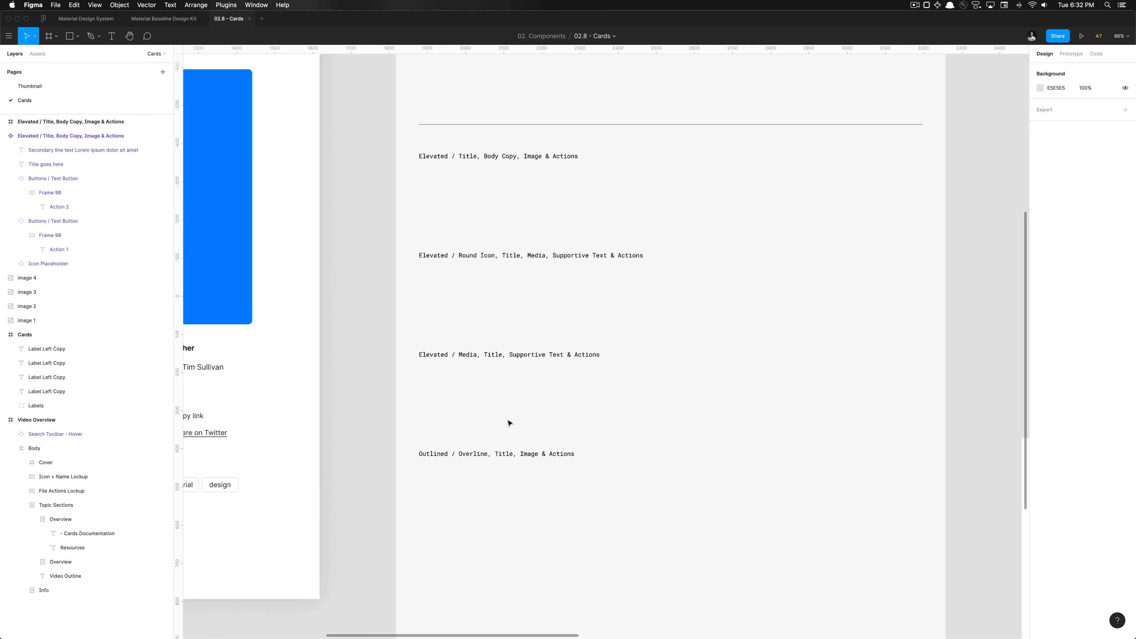
click(519, 453)
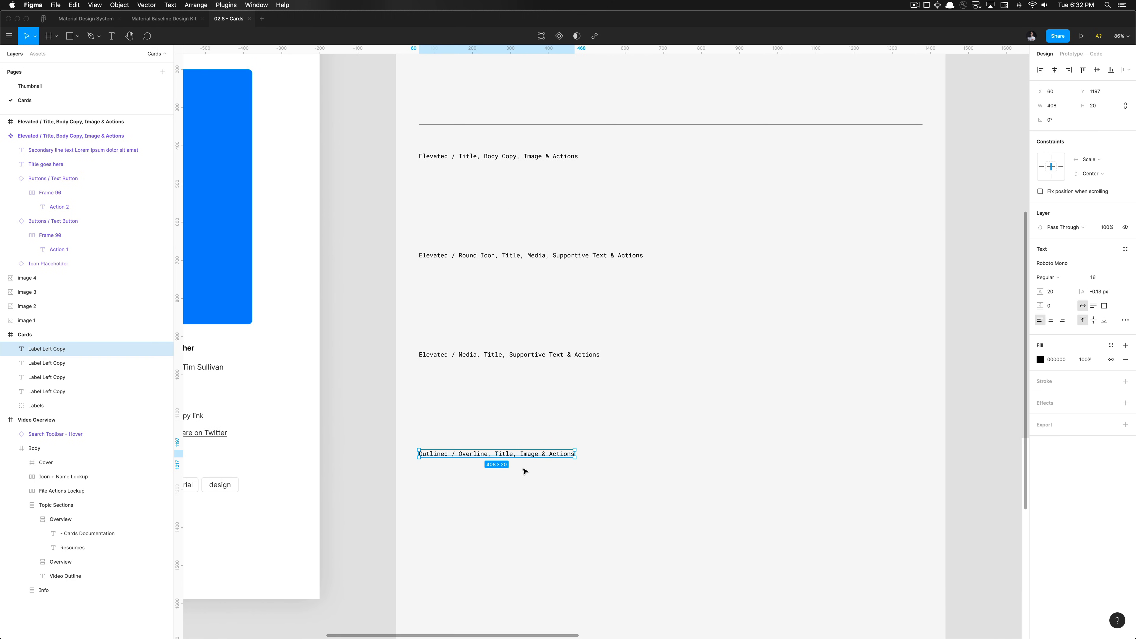
click(525, 470)
scroll(525, 471, down, 5)
scroll(525, 471, up, 5)
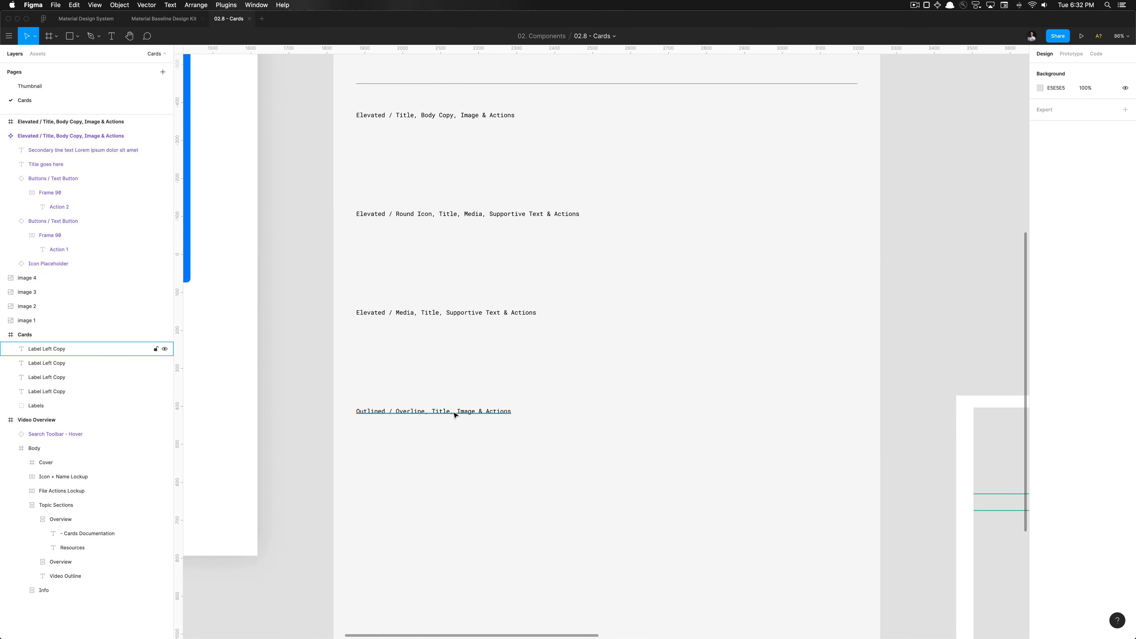
scroll(468, 421, down, 6)
scroll(467, 421, right, 15)
scroll(467, 420, up, 5)
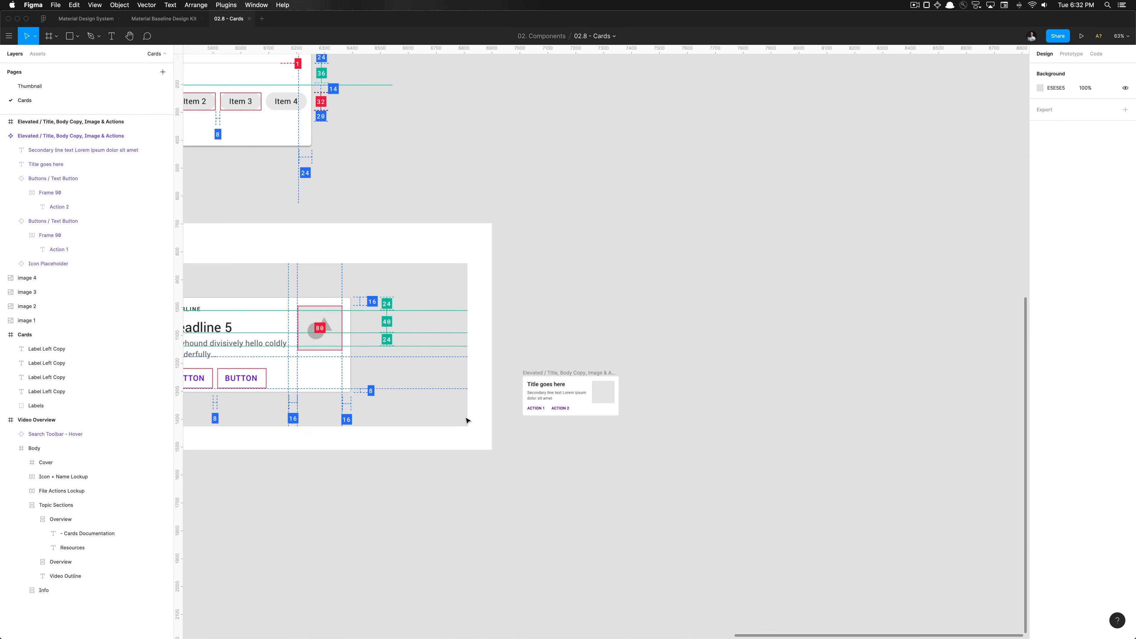
Rename the detached card frame as "Outlined / Overline, Title, Image & Actions".
scroll(468, 421, left, 4)
scroll(468, 420, up, 1)
click(714, 408)
key(super+r)
text(Outlined / Overline, Title, Image & Actions)
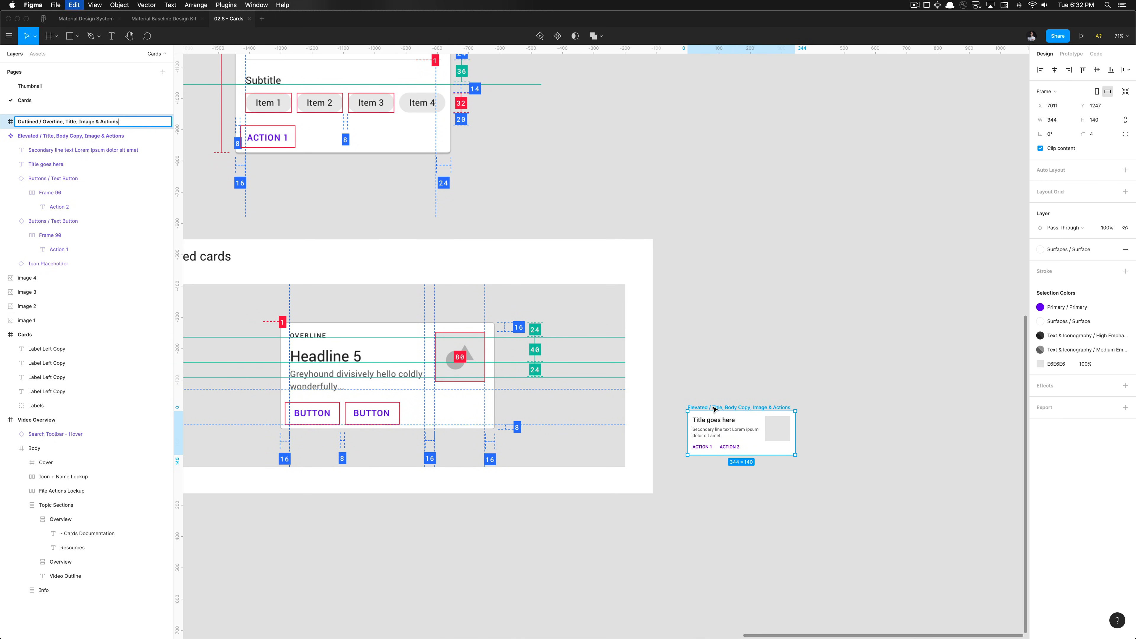
key(Return)
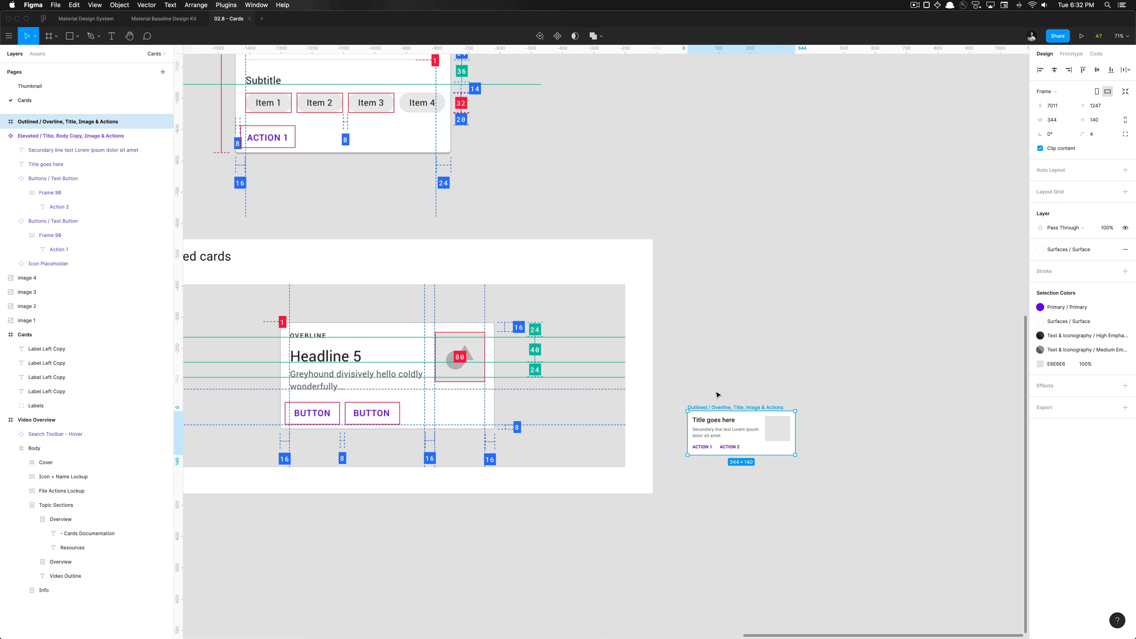
click(716, 394)
Add a 1 px inside stroke to the outlined card using the Surfaces / Overlay color style.
scroll(701, 405, up, 4)
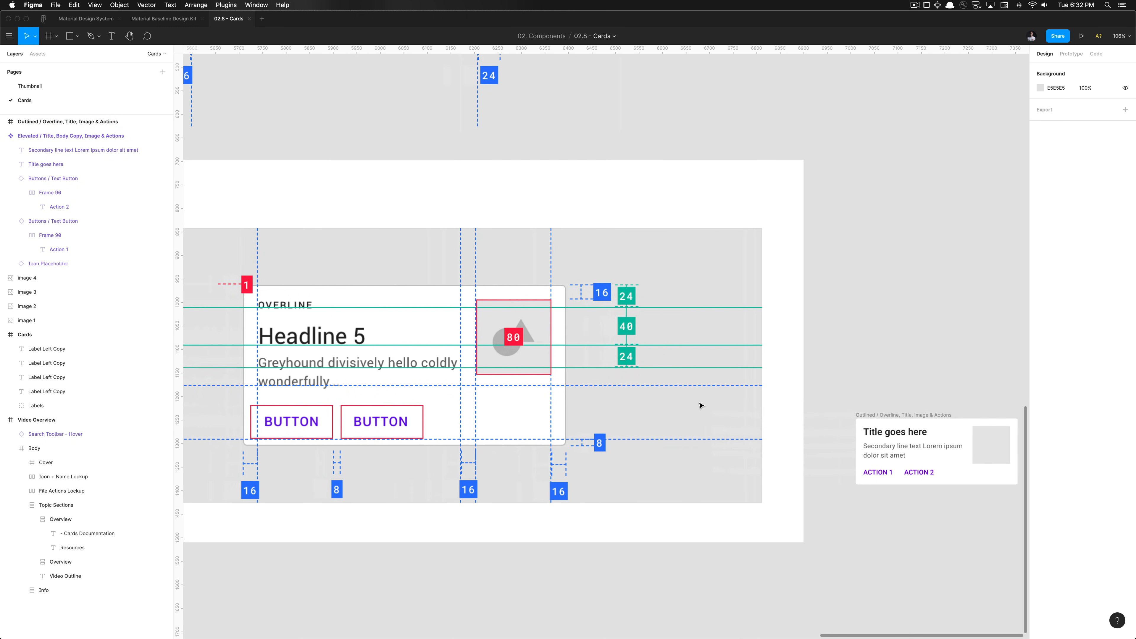
scroll(701, 405, left, 2)
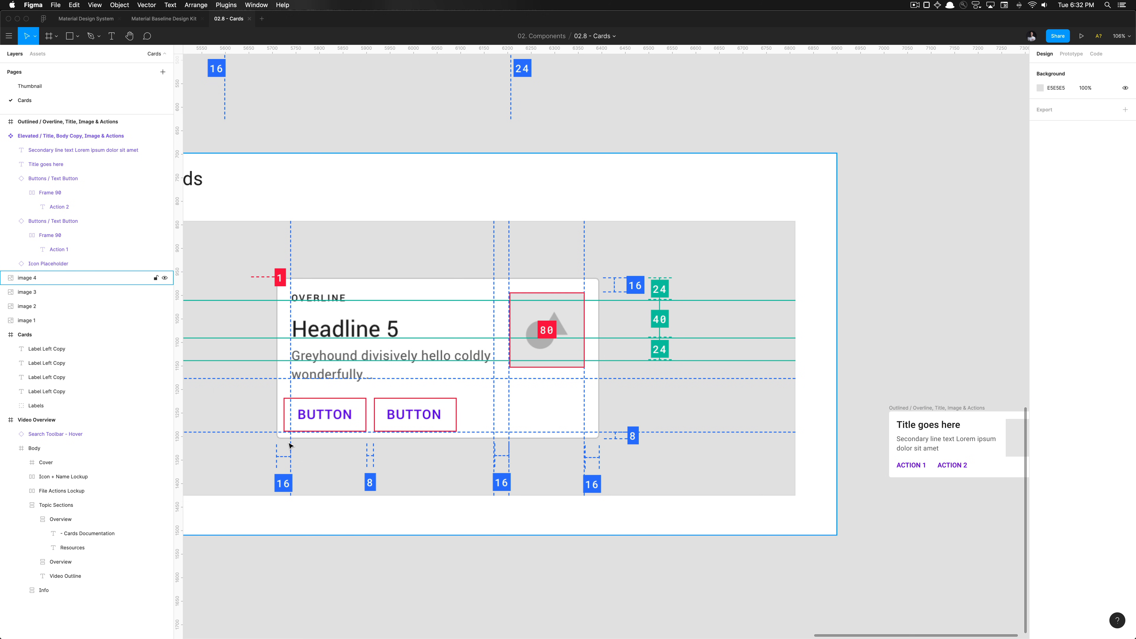
scroll(694, 444, up, 5)
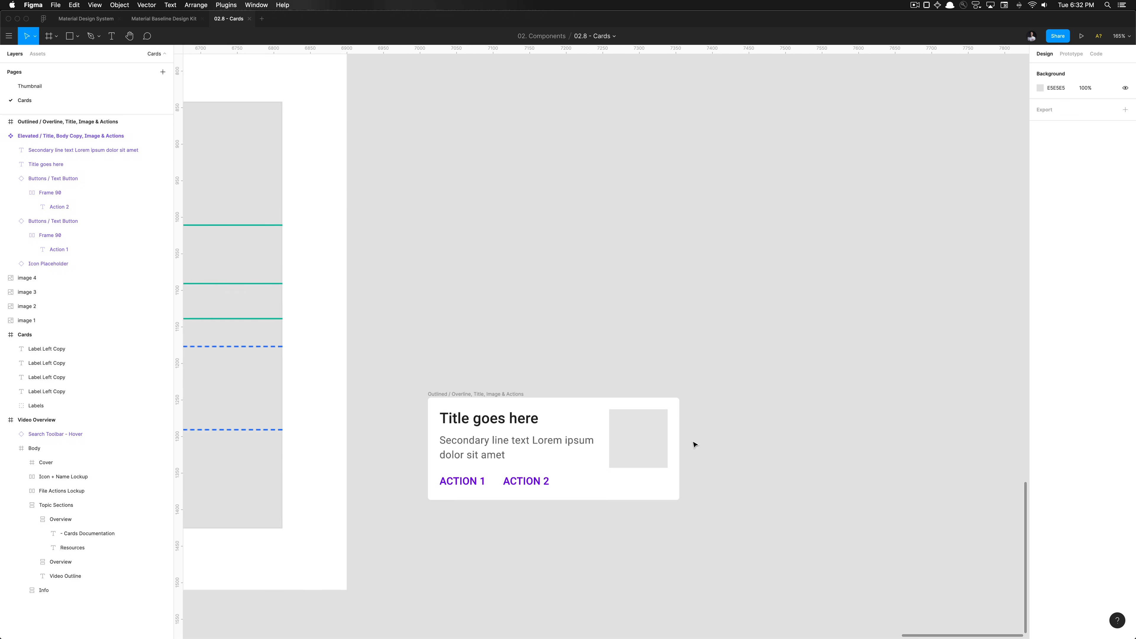
click(560, 362)
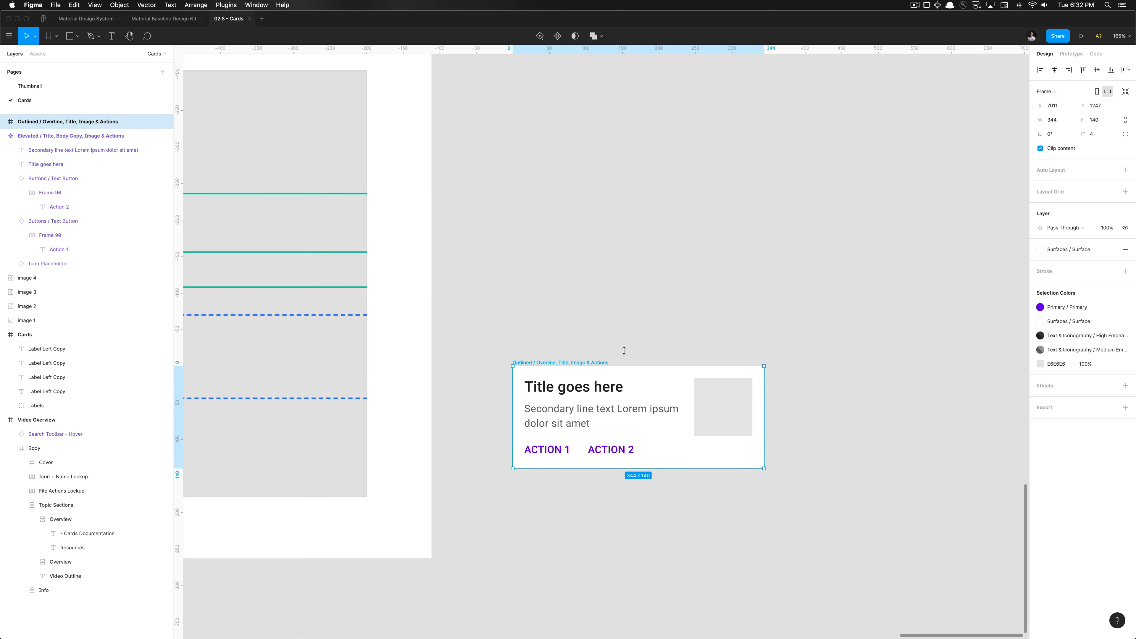
click(1125, 271)
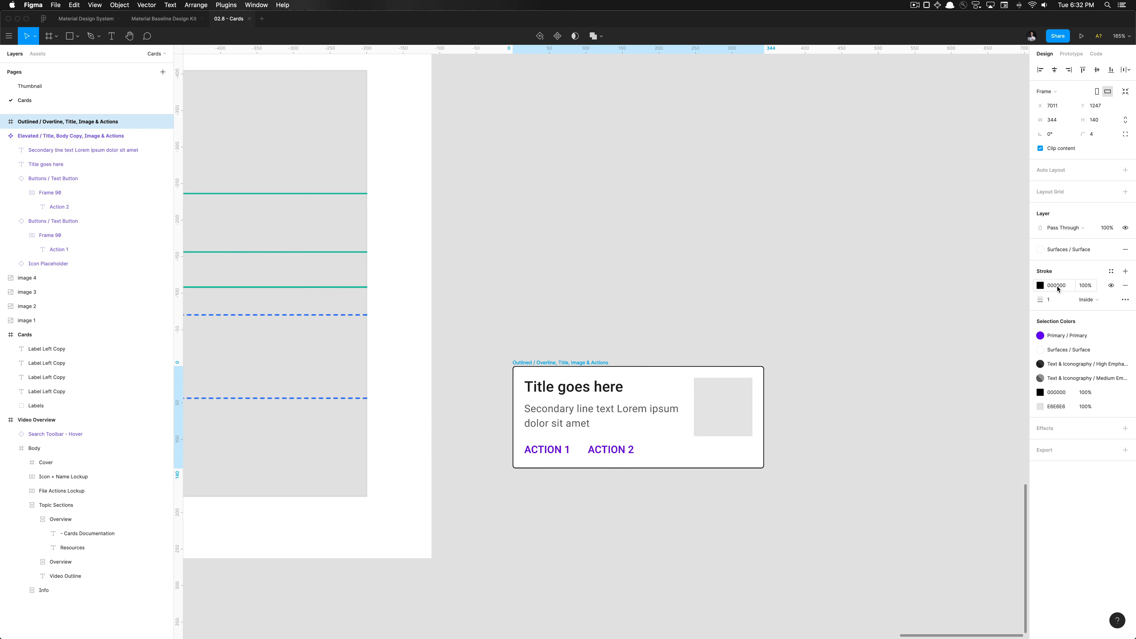
click(1111, 271)
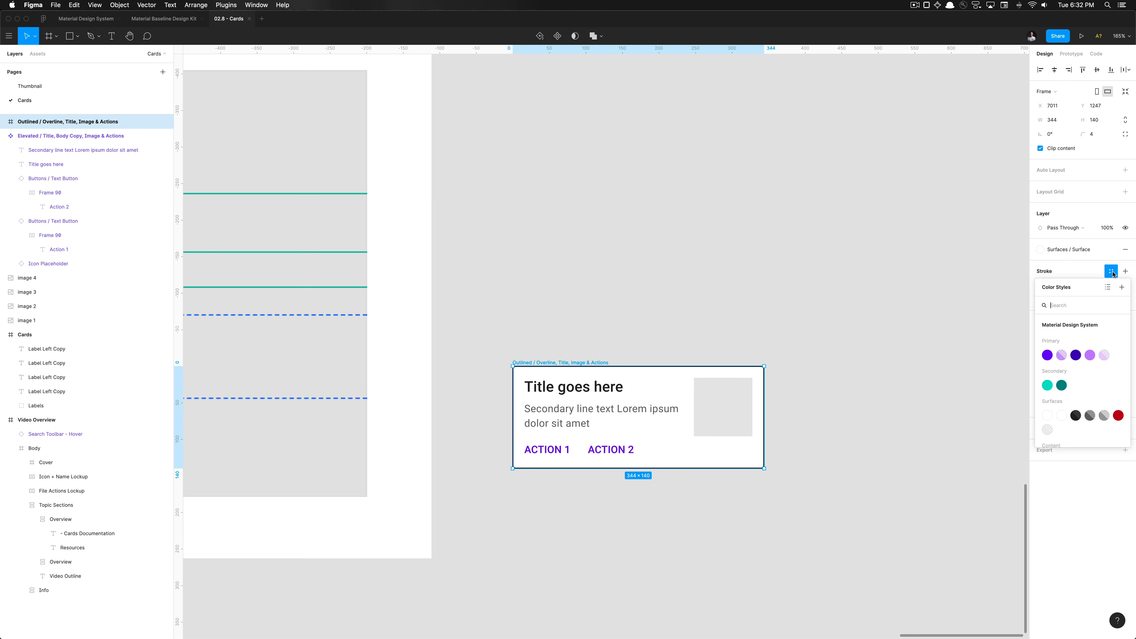
click(1047, 430)
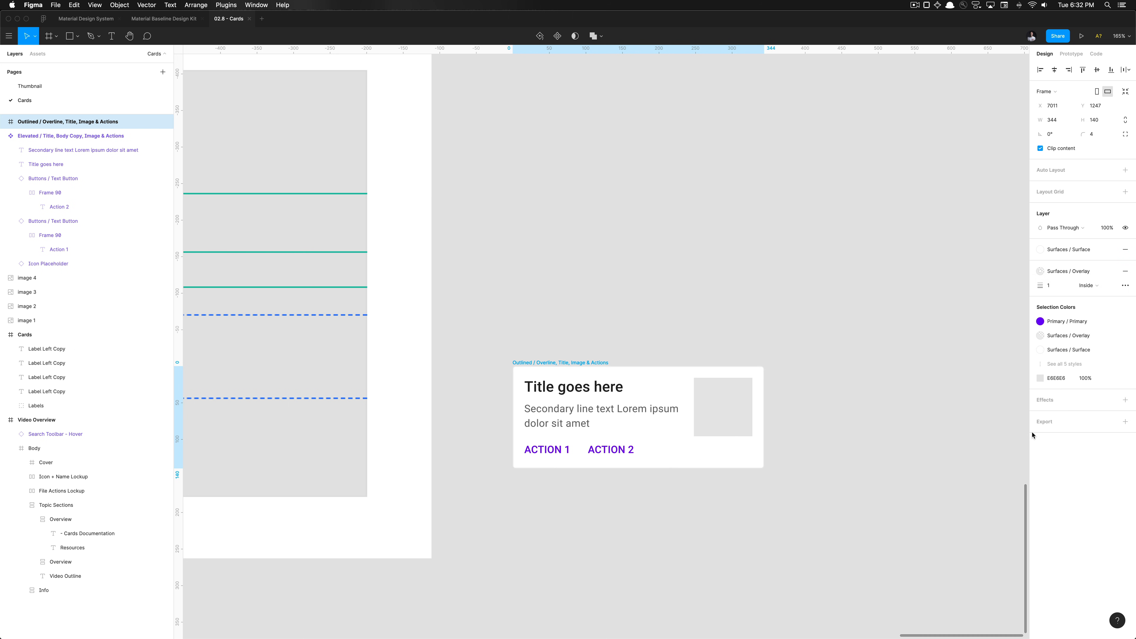
click(879, 421)
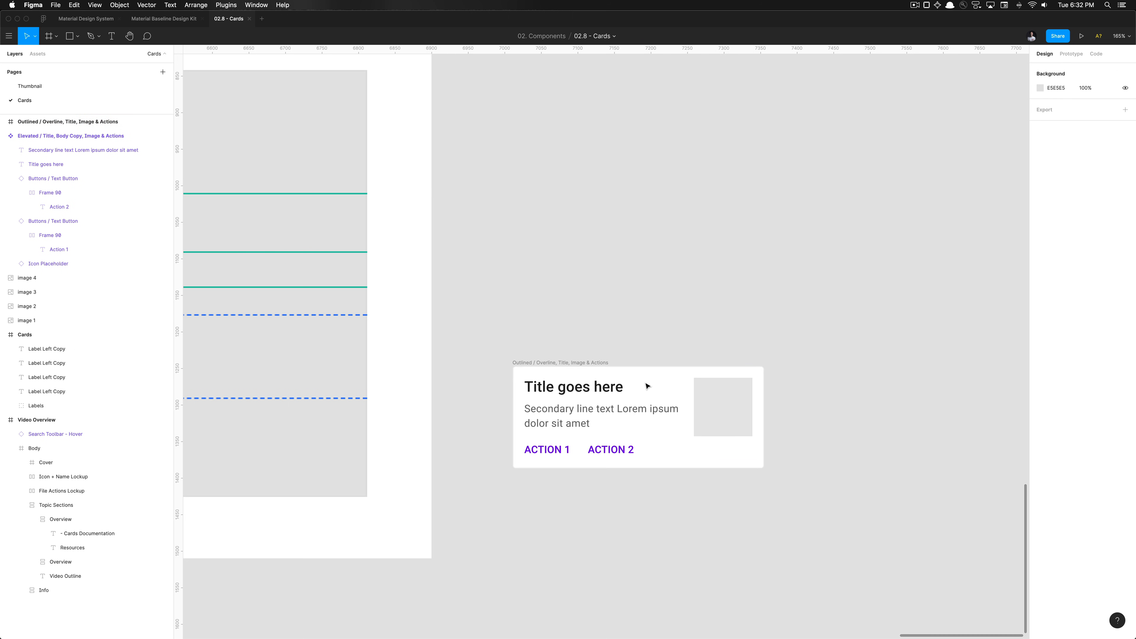
Extend the outlined card's bottom edge downward to a height of about 223 px.
click(587, 379)
scroll(626, 358, left, 3)
scroll(749, 294, down, 5)
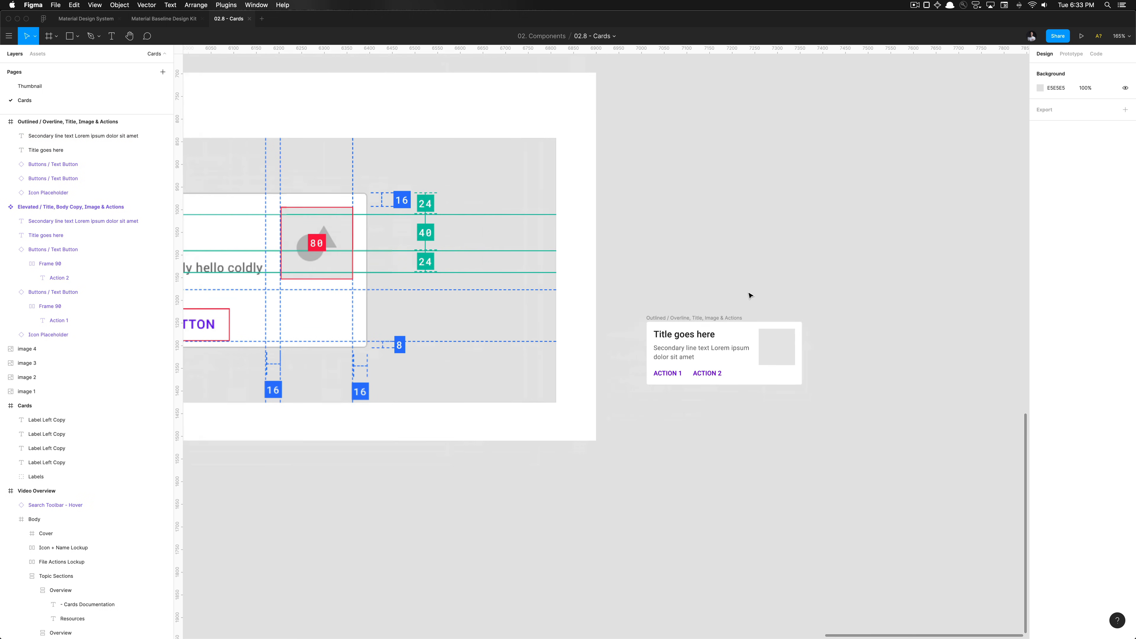
click(751, 308)
scroll(752, 308, left, 3)
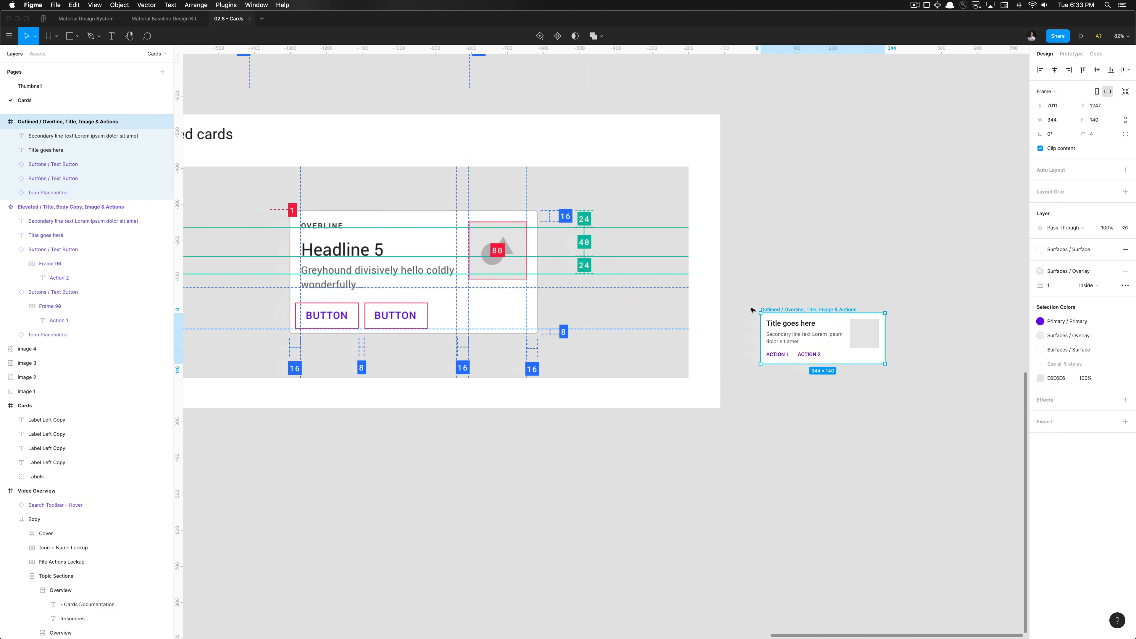
drag(824, 366, 823, 394)
click(778, 419)
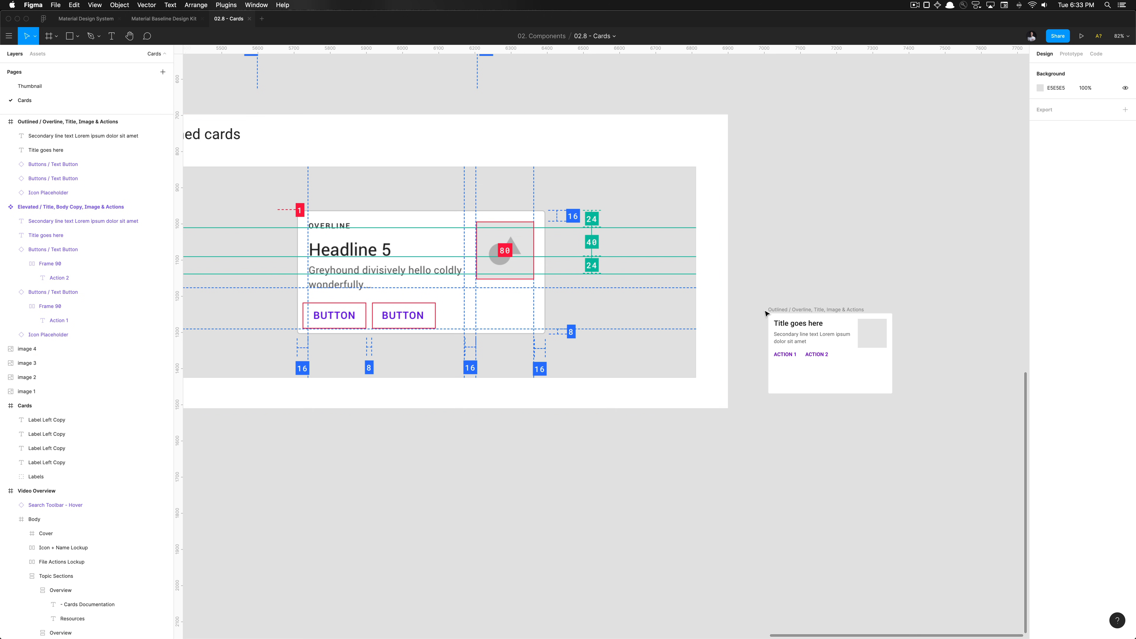
Move the outlined card's title, secondary text and both action buttons down 40 px together.
drag(756, 374, 829, 323)
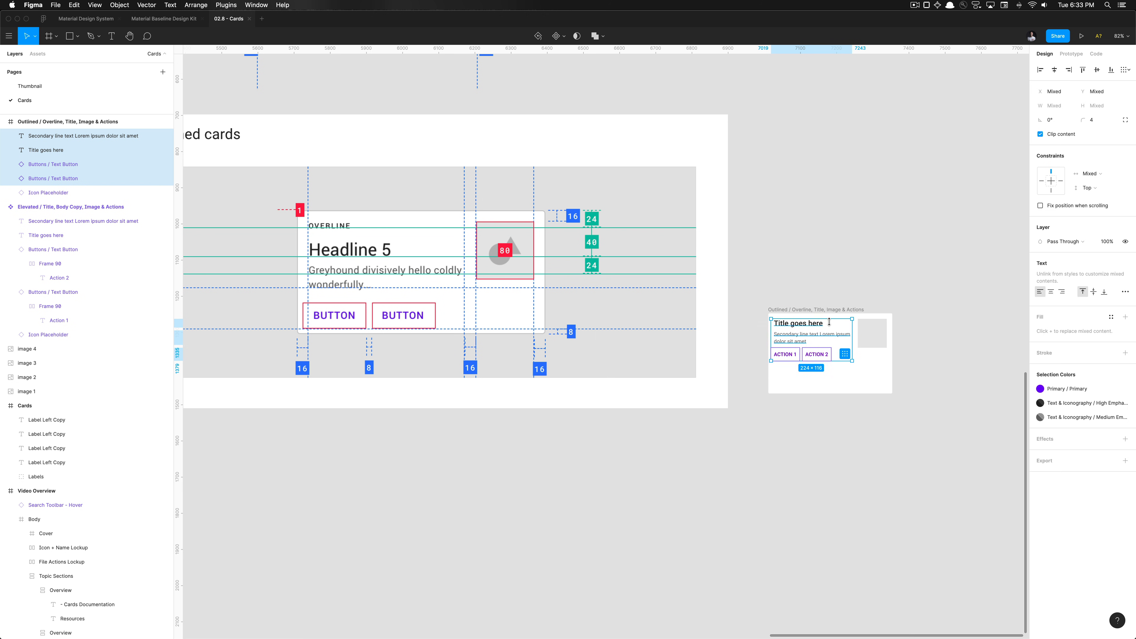
key(shift+Down)
key(shift+Down)
key(shift+Down)
key(shift+Down)
scroll(808, 327, up, 10)
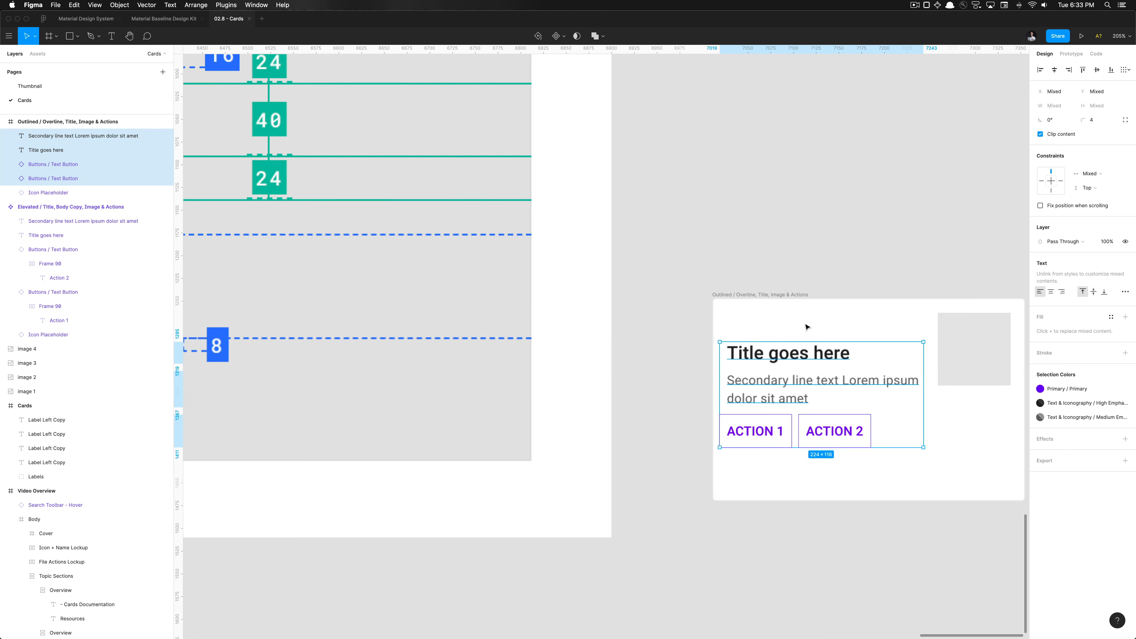
Duplicate the card title straight above itself and apply the OVERLINE text style to the copy.
click(677, 397)
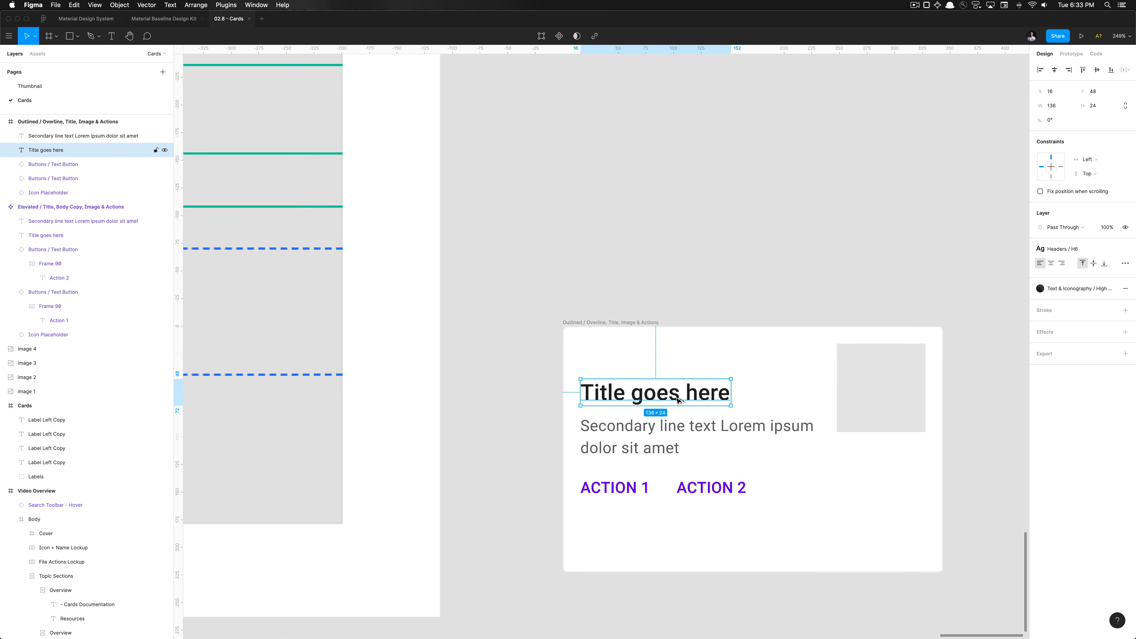
drag(677, 398, 678, 349)
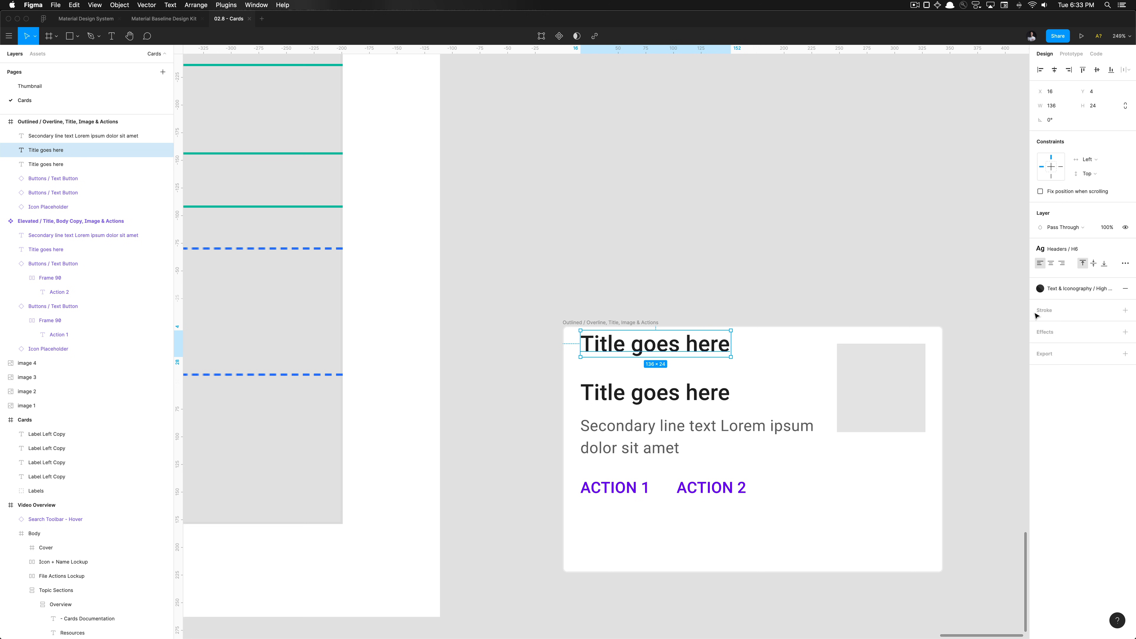
click(1048, 248)
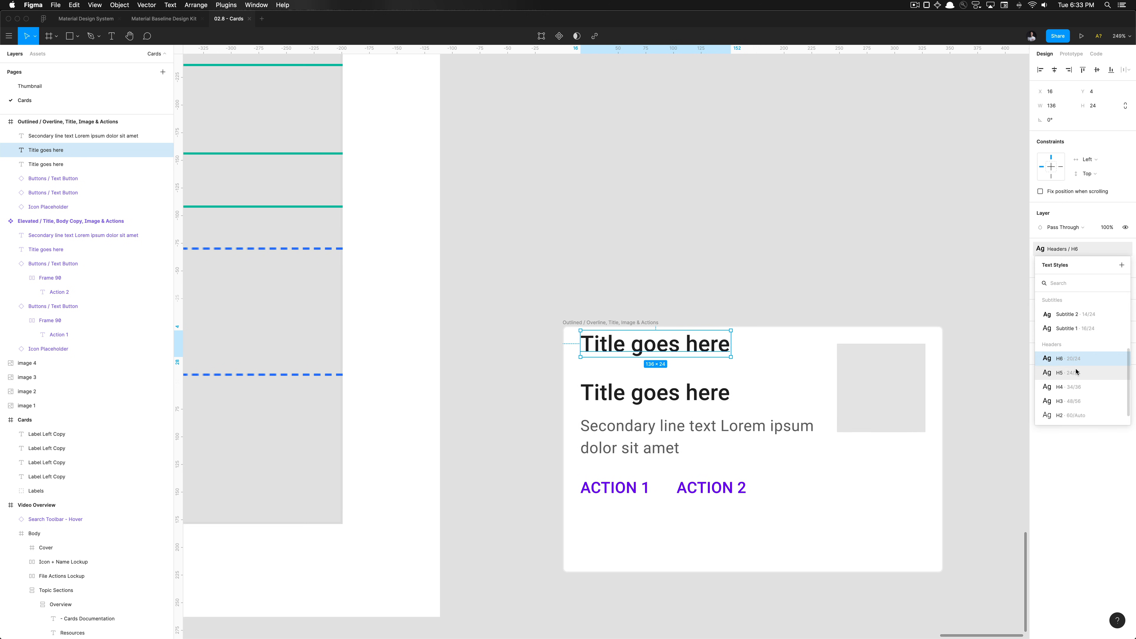
scroll(1075, 371, down, 1)
scroll(1075, 370, down, 5)
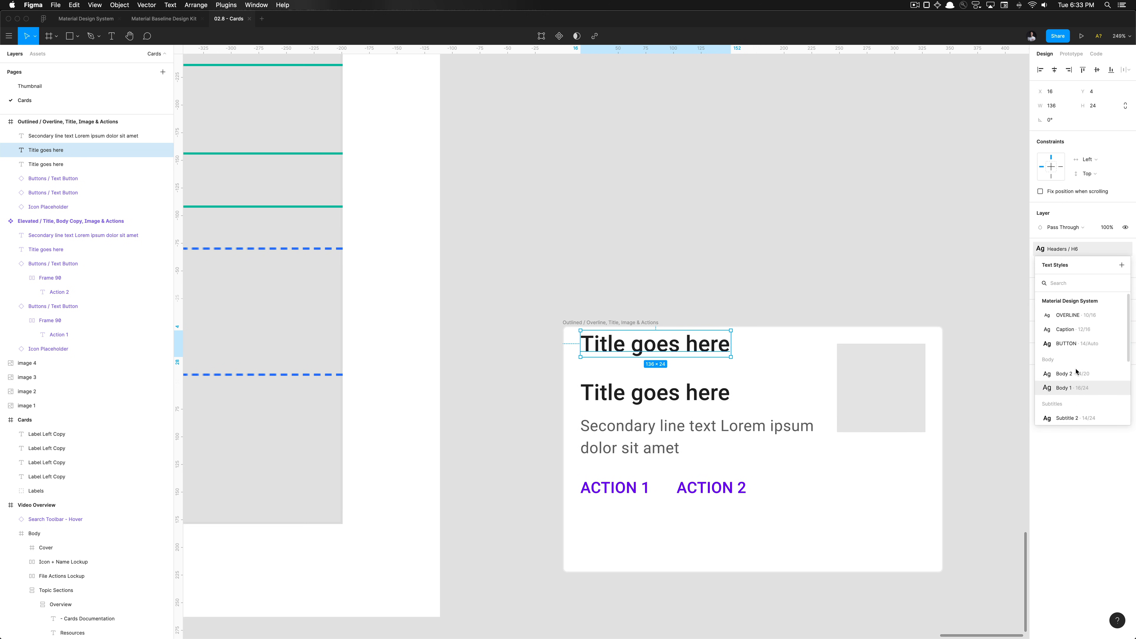
click(1064, 330)
Replace the duplicated title's text with "overline".
key(Return)
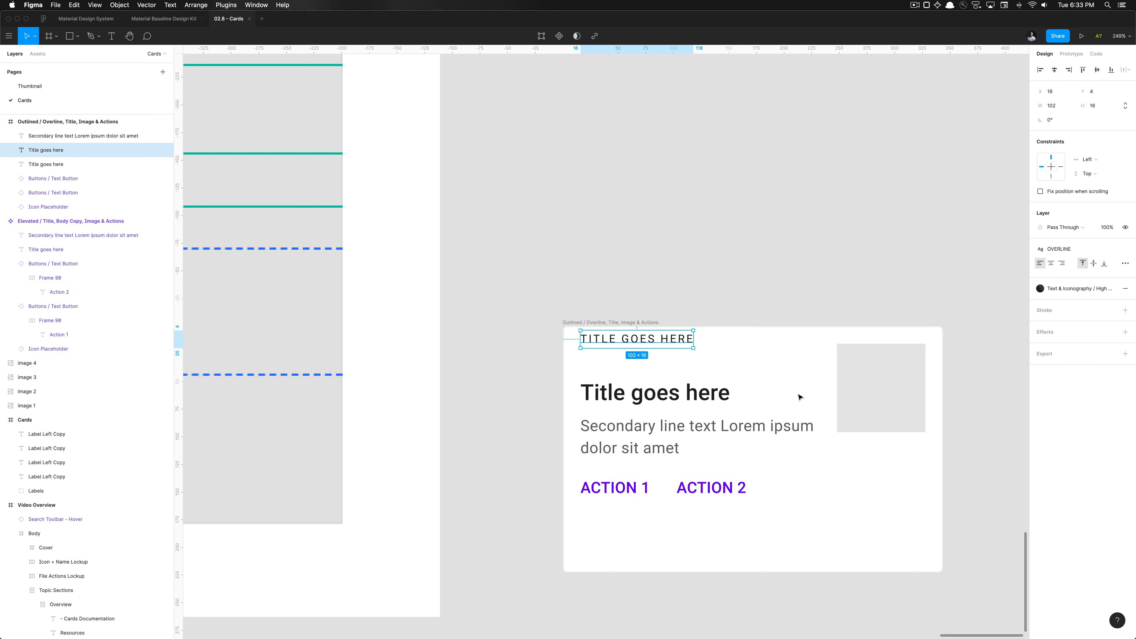
text(overline)
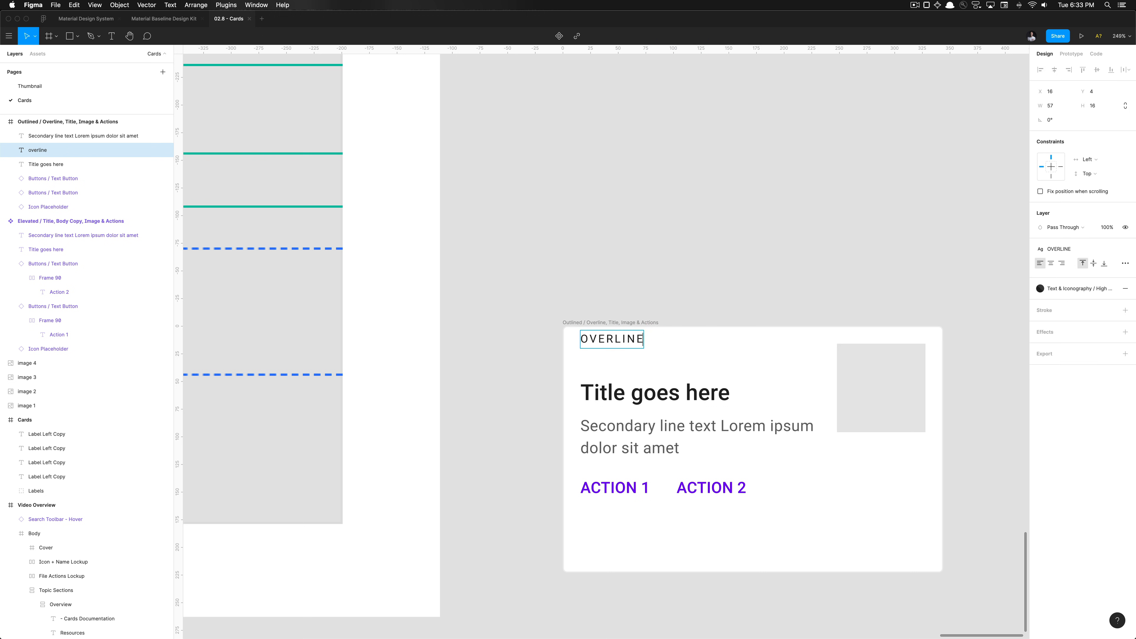
key(Escape)
Align the overline text to the card's top edge and offset it to Y 16.
scroll(800, 397, left, 5)
scroll(807, 397, down, 10)
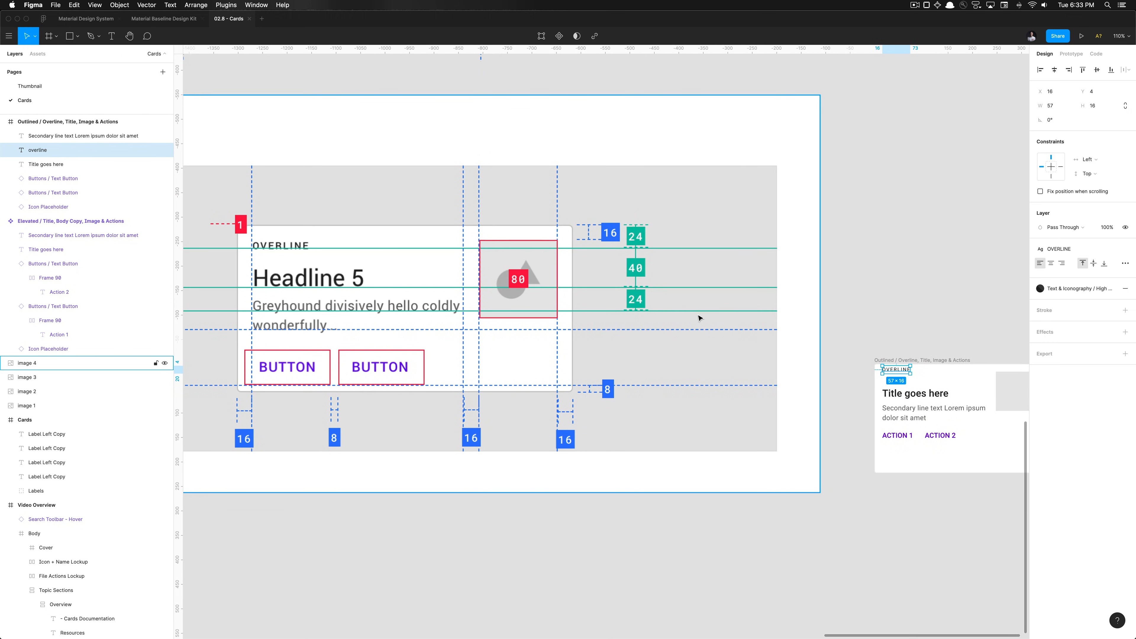
key(alt+w)
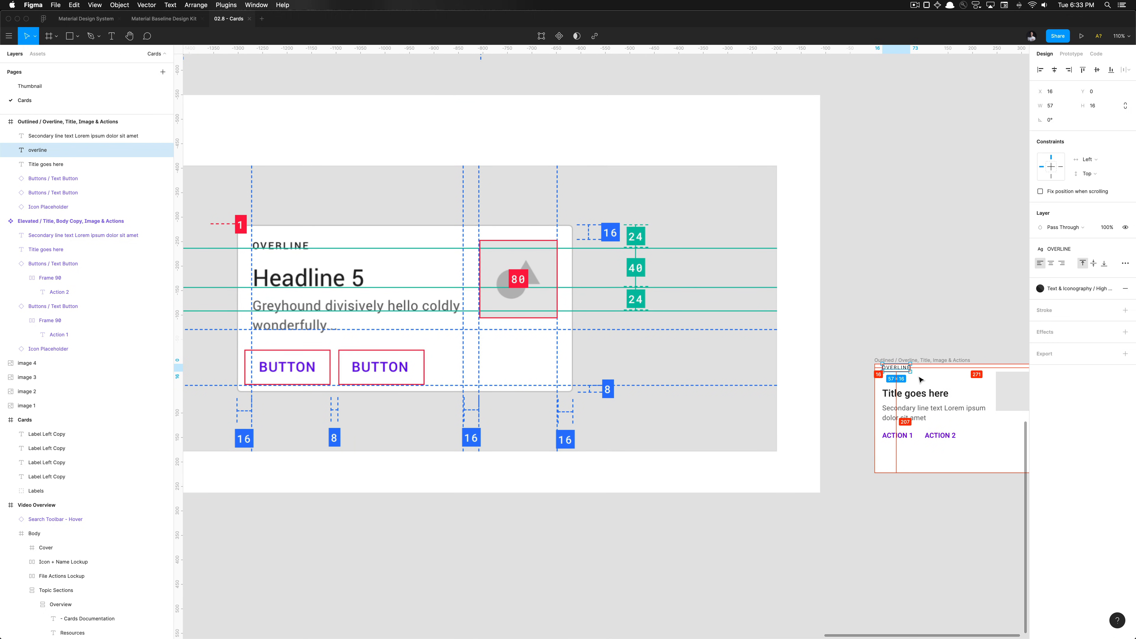
scroll(919, 380, up, 10)
key(shift+Down)
key(shift+Down)
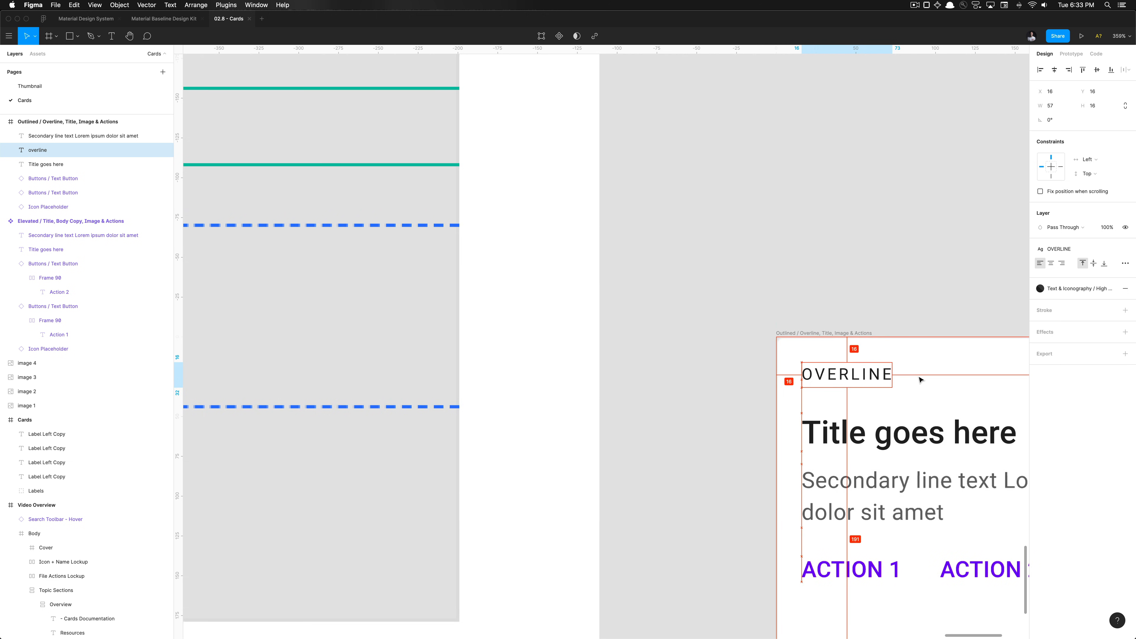
Compare the overline's placement and spacing with the Outlined cards reference image.
scroll(919, 379, down, 10)
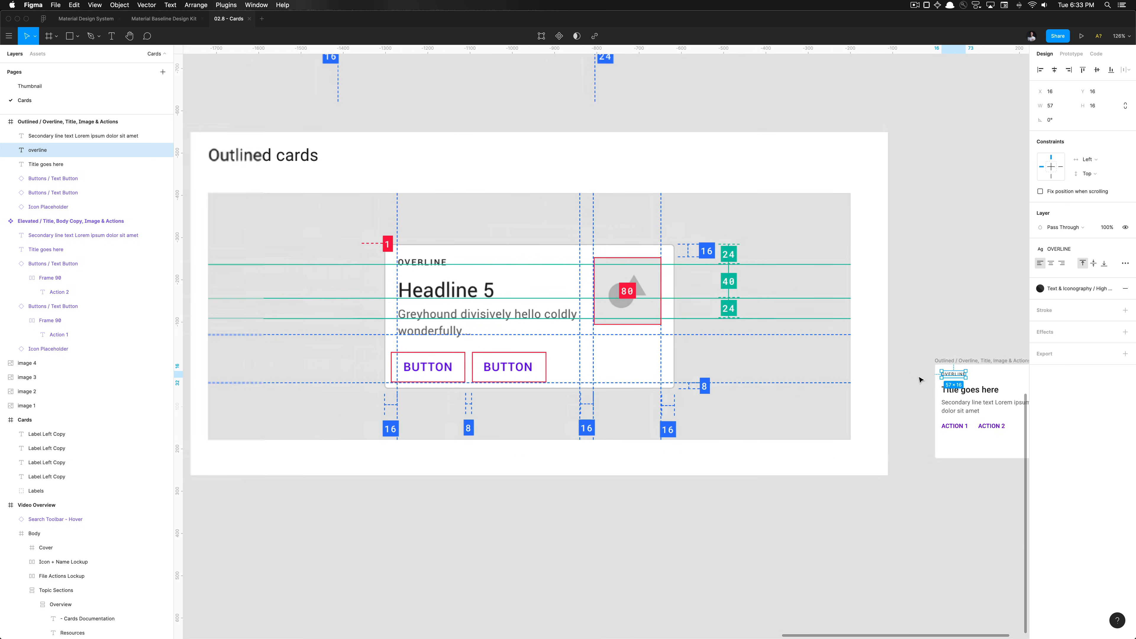
scroll(918, 376, right, 2)
scroll(903, 359, right, 2)
scroll(903, 360, up, 2)
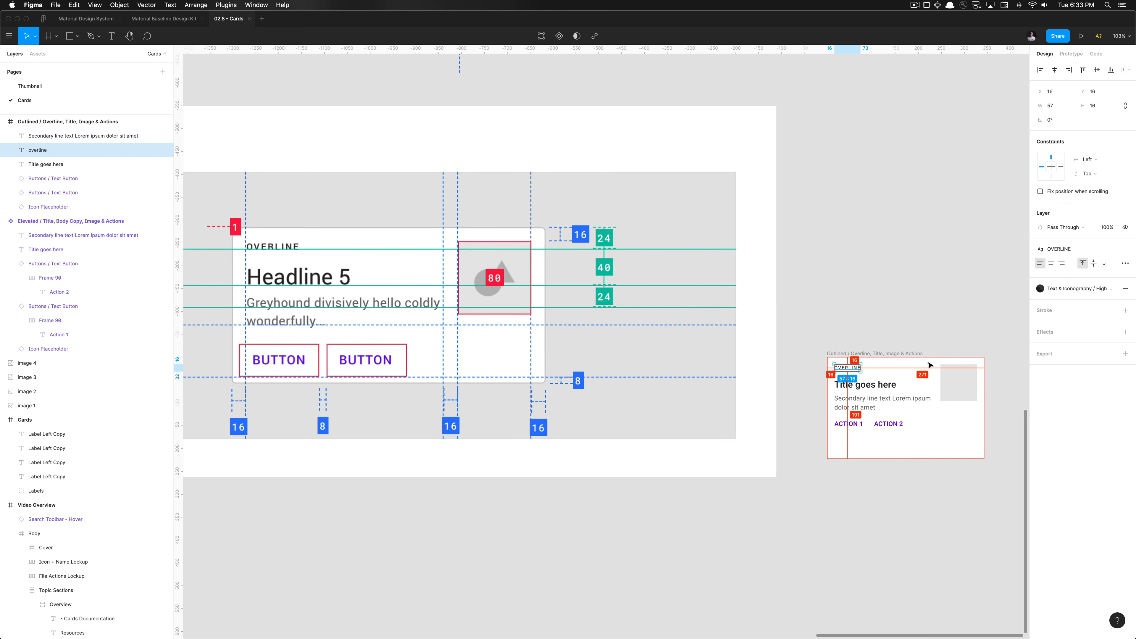
scroll(836, 396, up, 8)
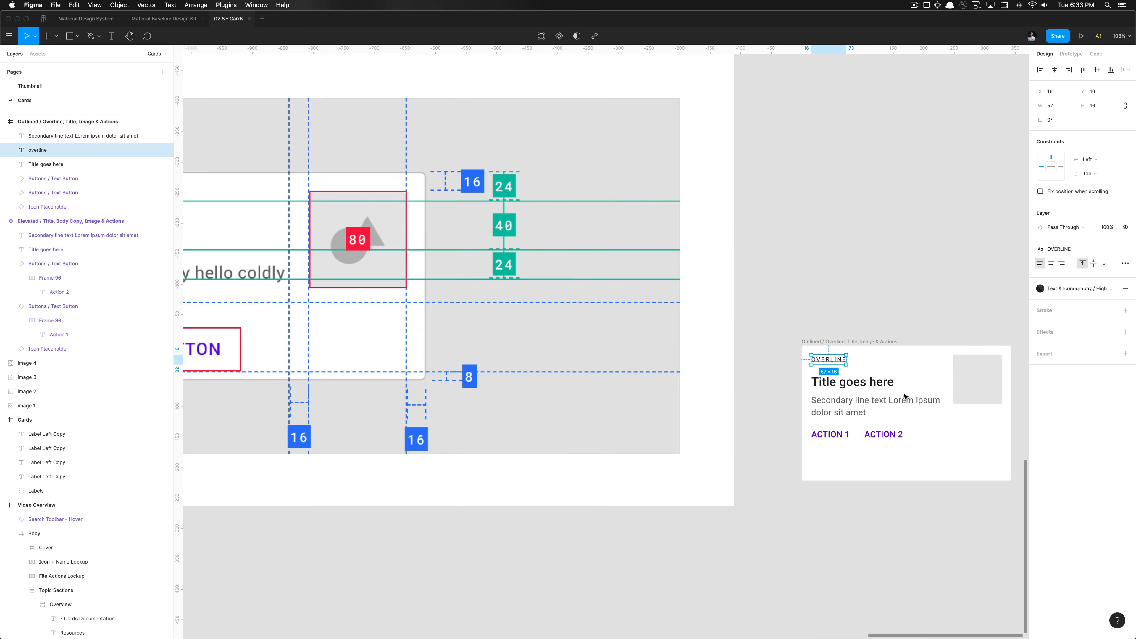
scroll(875, 397, right, 3)
scroll(647, 367, up, 3)
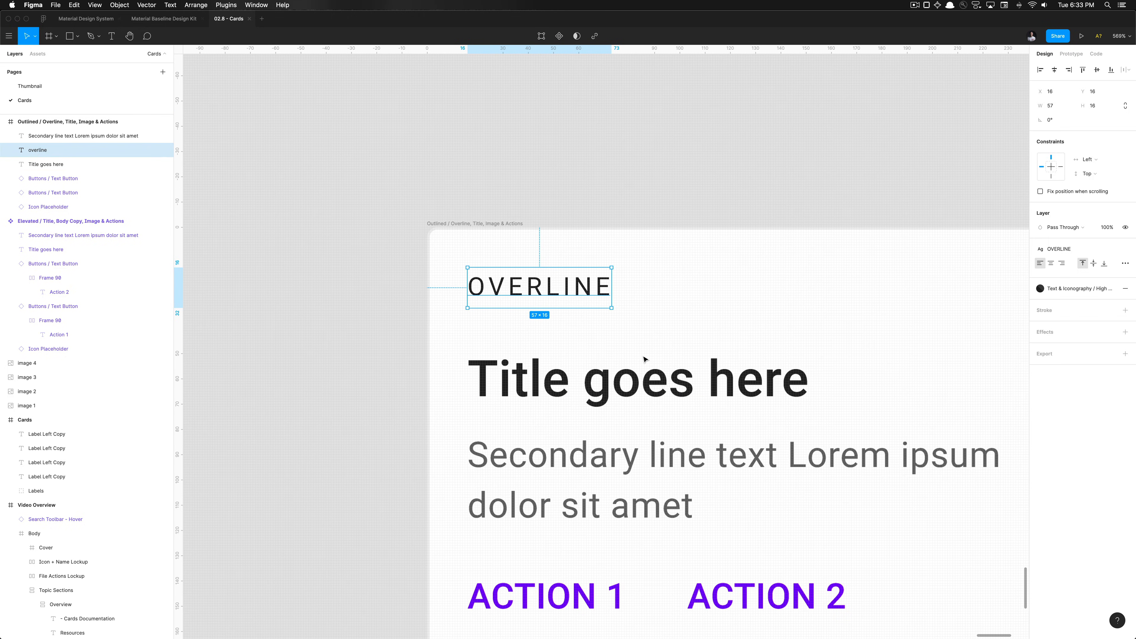
scroll(478, 280, up, 3)
key(r)
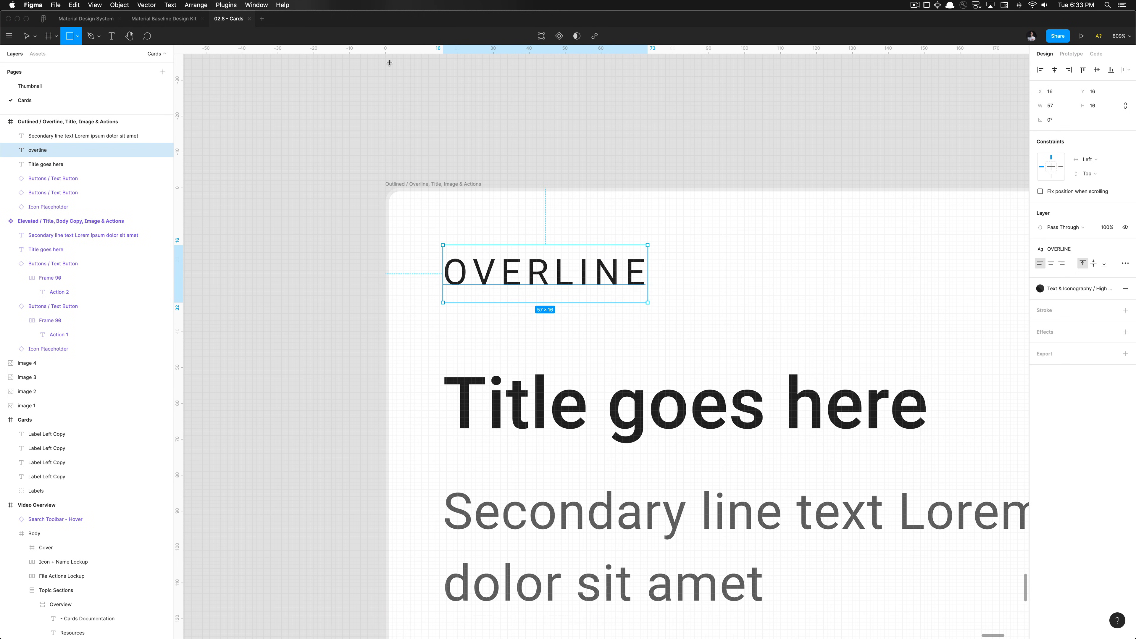
key(v)
Apply the Headers / H5 text style to the outlined card's title.
click(538, 403)
click(1090, 250)
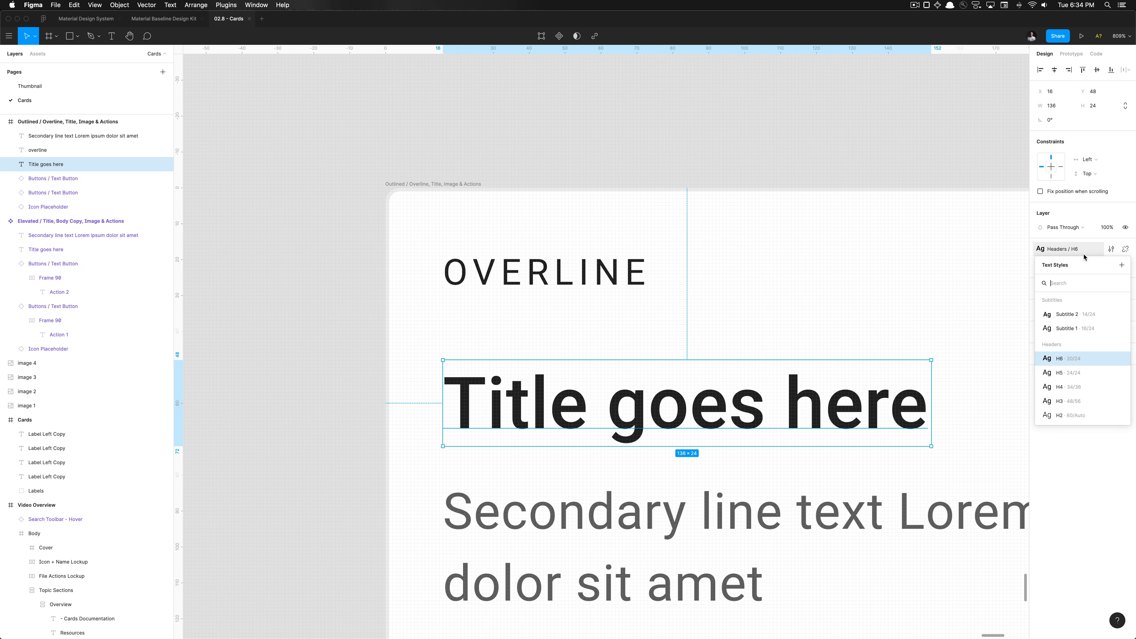
click(1078, 373)
Place a horizontal ruler guide at Y 1274 along the baseline of the outlined card's overline text.
scroll(720, 357, down, 3)
scroll(719, 357, down, 6)
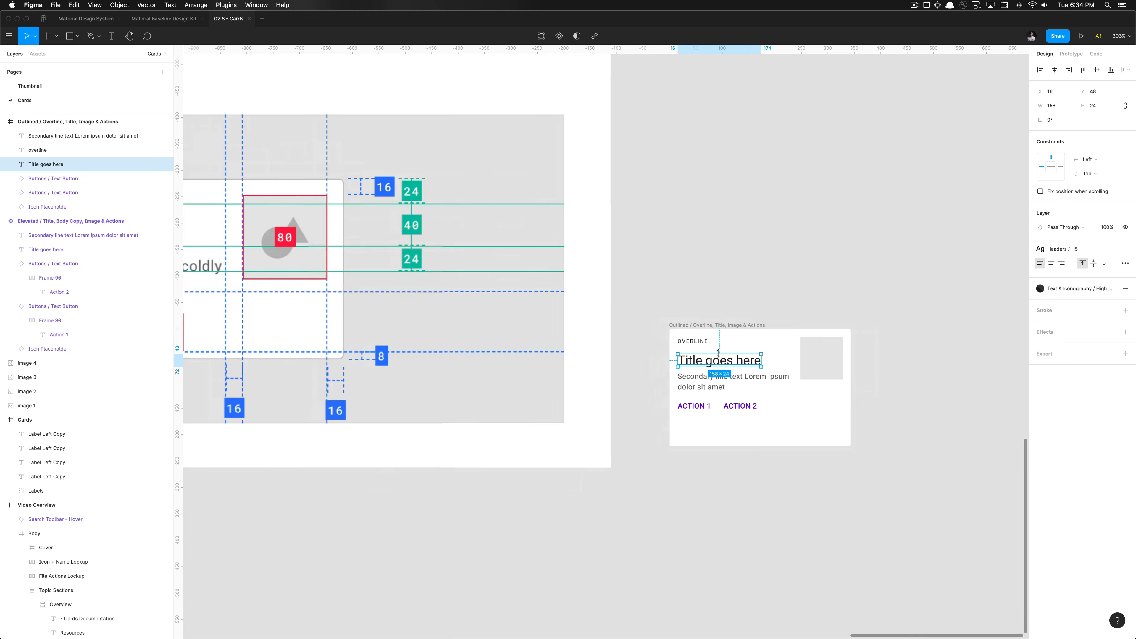
scroll(720, 357, up, 3)
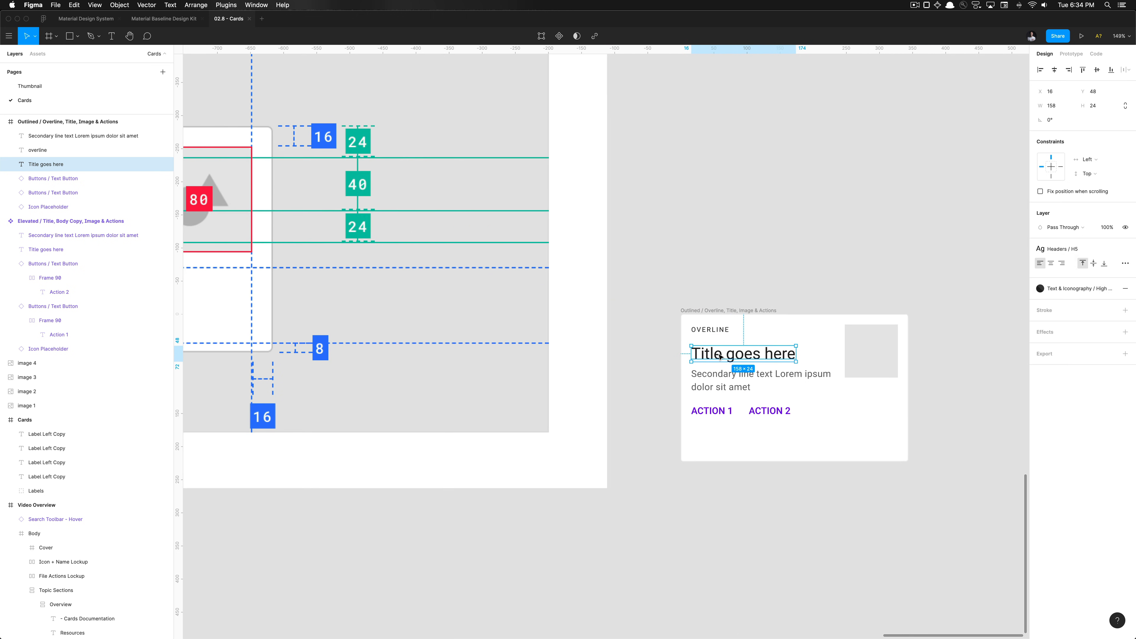
scroll(712, 330, up, 3)
key(r)
scroll(712, 330, up, 3)
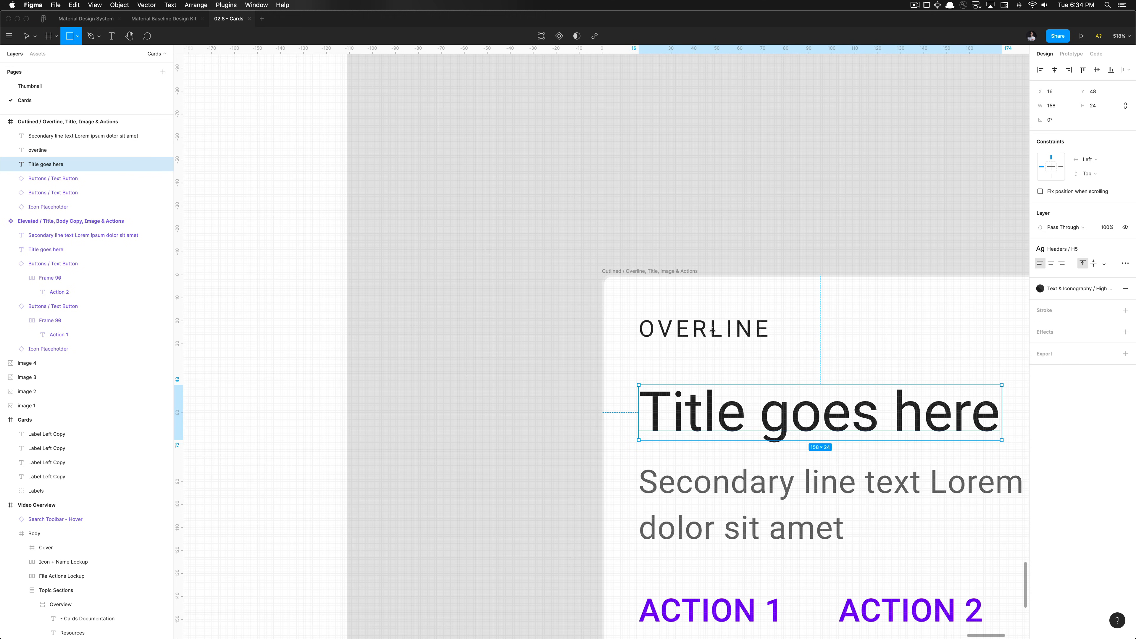
scroll(719, 331, up, 3)
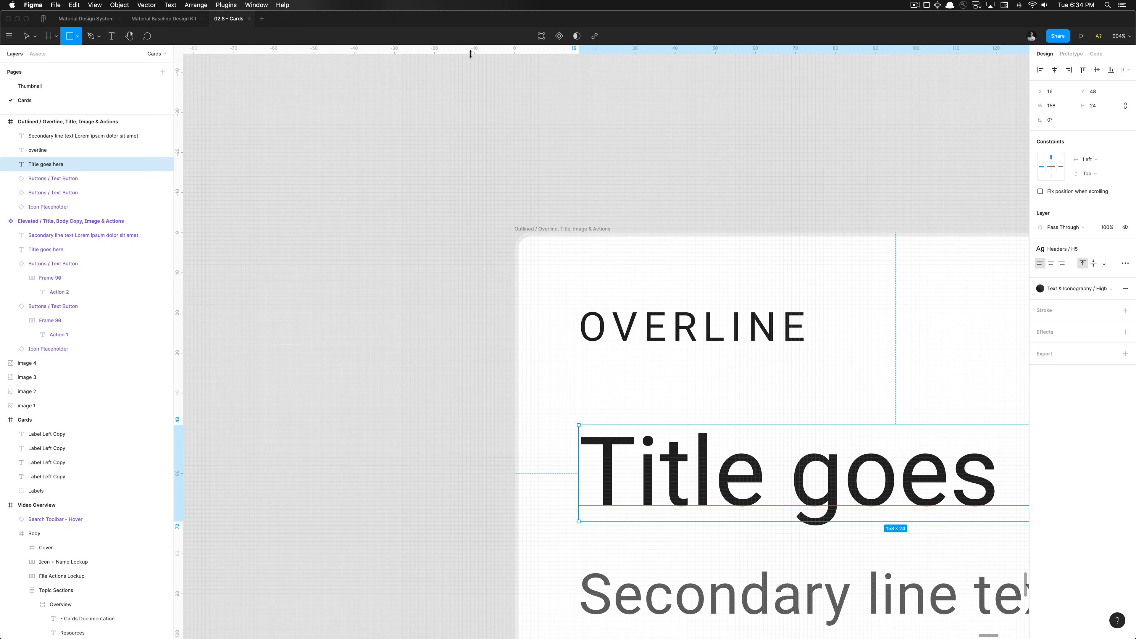
drag(470, 54, 479, 343)
click(479, 343)
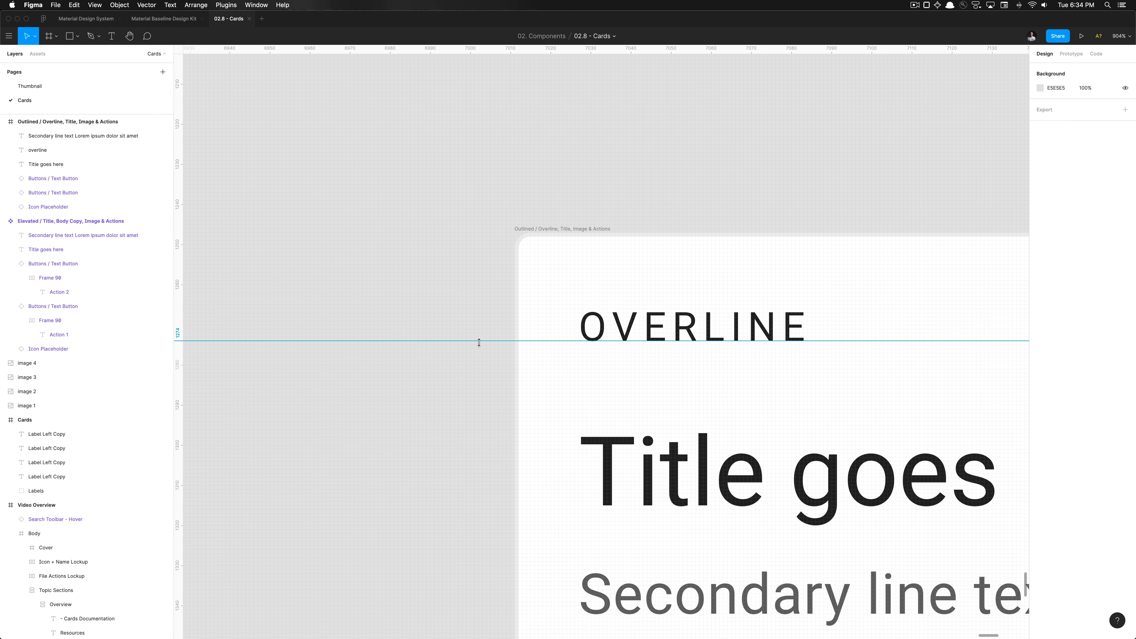
Place a horizontal ruler guide along the outlined card title's baseline and change the title text to "Headline 5".
drag(546, 125, 513, 505)
click(641, 472)
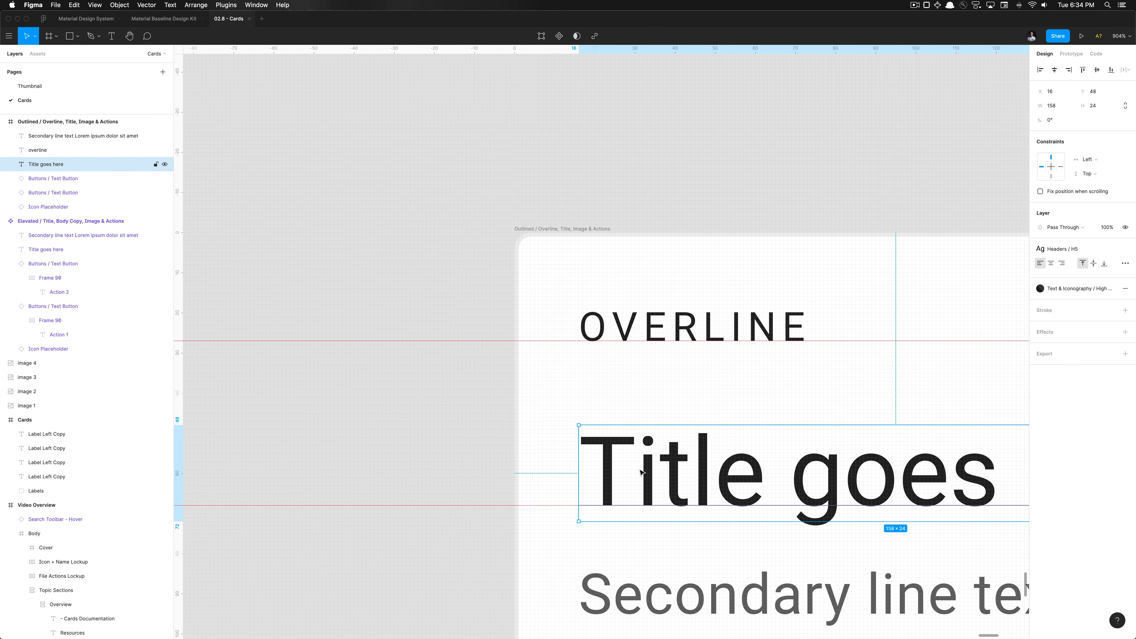
scroll(640, 472, right, 3)
key(Return)
text(Headline 5)
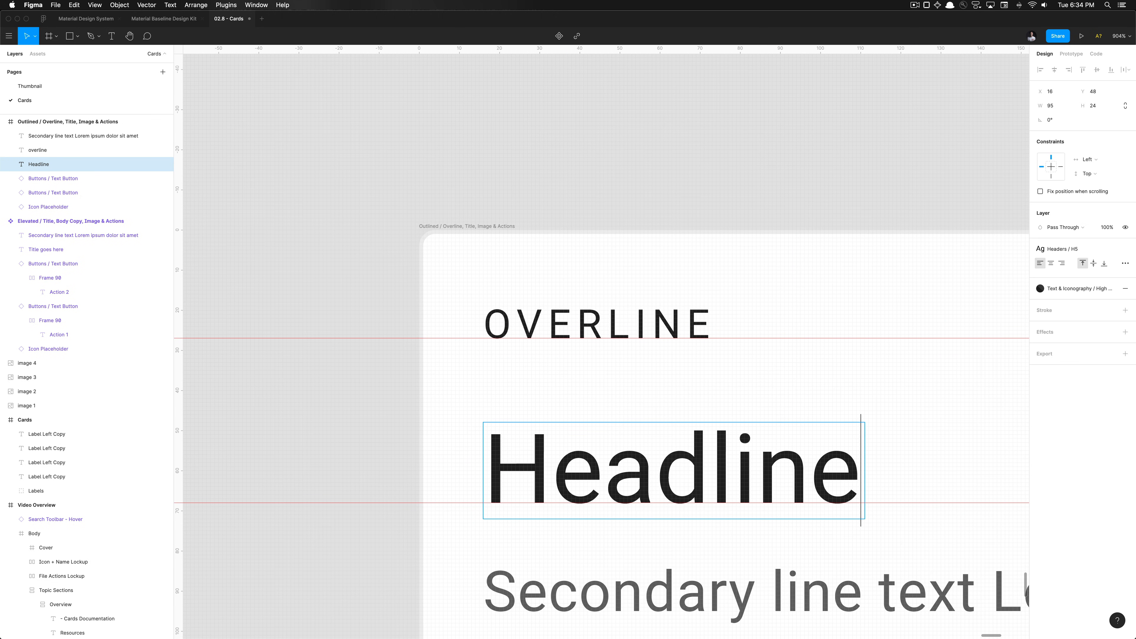
key(Escape)
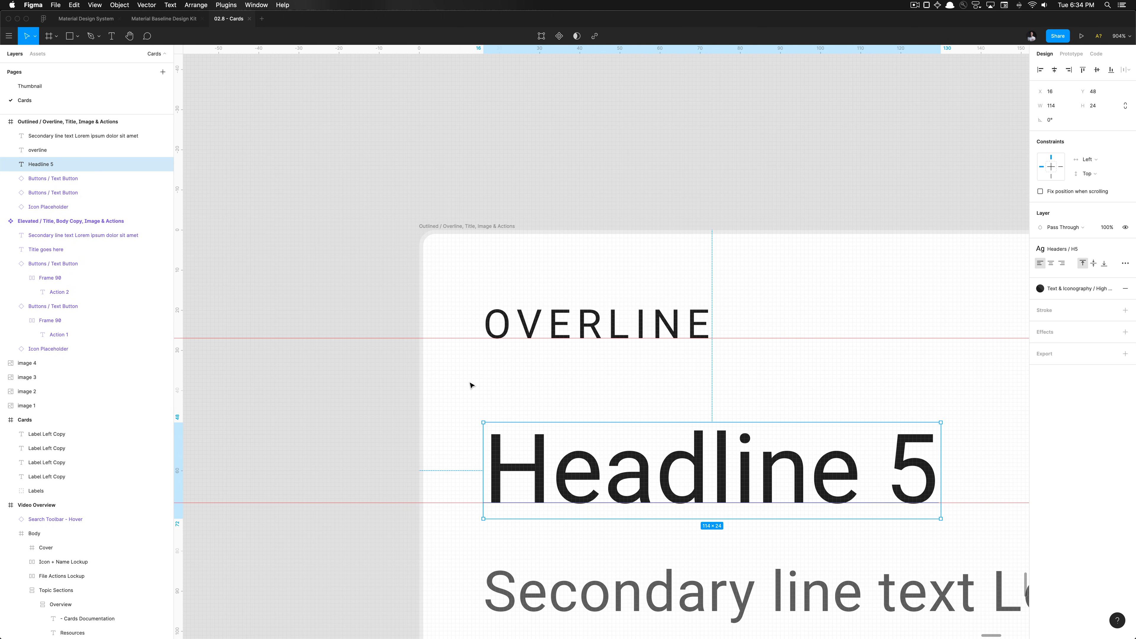
Draw a 9 × 41 px measuring rectangle between the baseline guides, and move the headline, secondary text and both action buttons up 1 px.
key(r)
drag(455, 339, 419, 504)
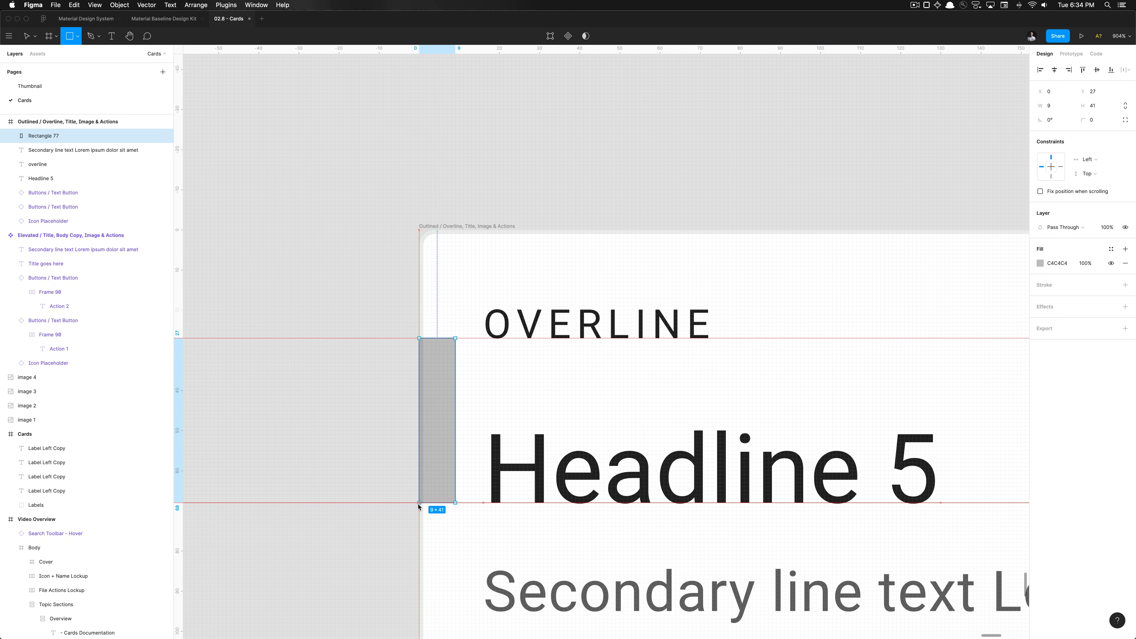
click(498, 470)
scroll(498, 469, down, 5)
shift+click(572, 535)
shift+click(559, 601)
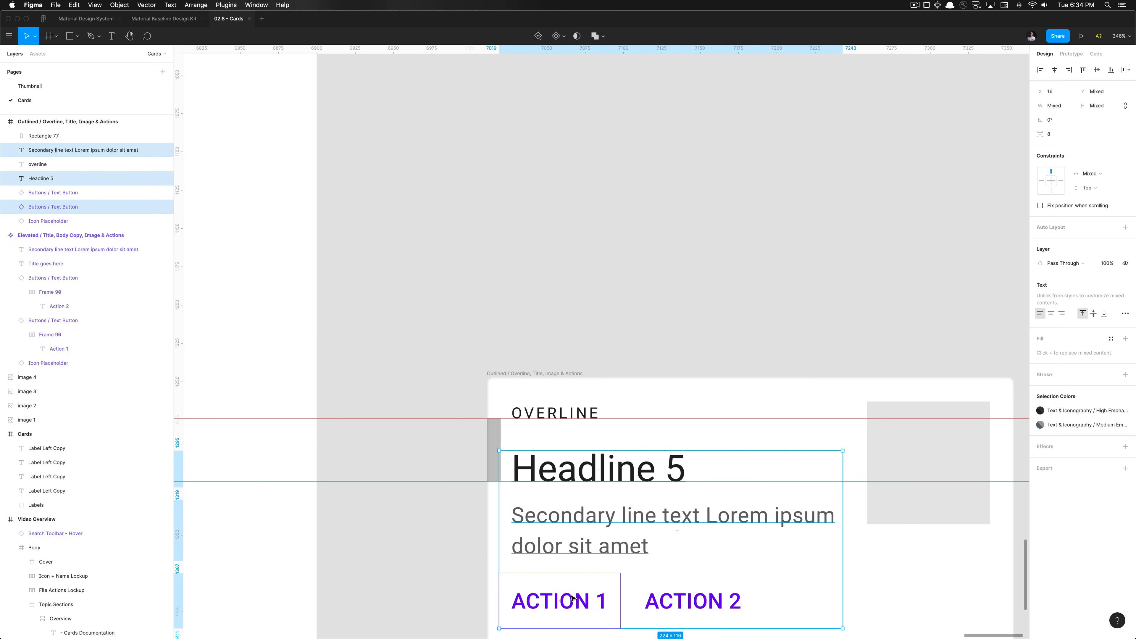
shift+click(692, 601)
scroll(566, 458, up, 3)
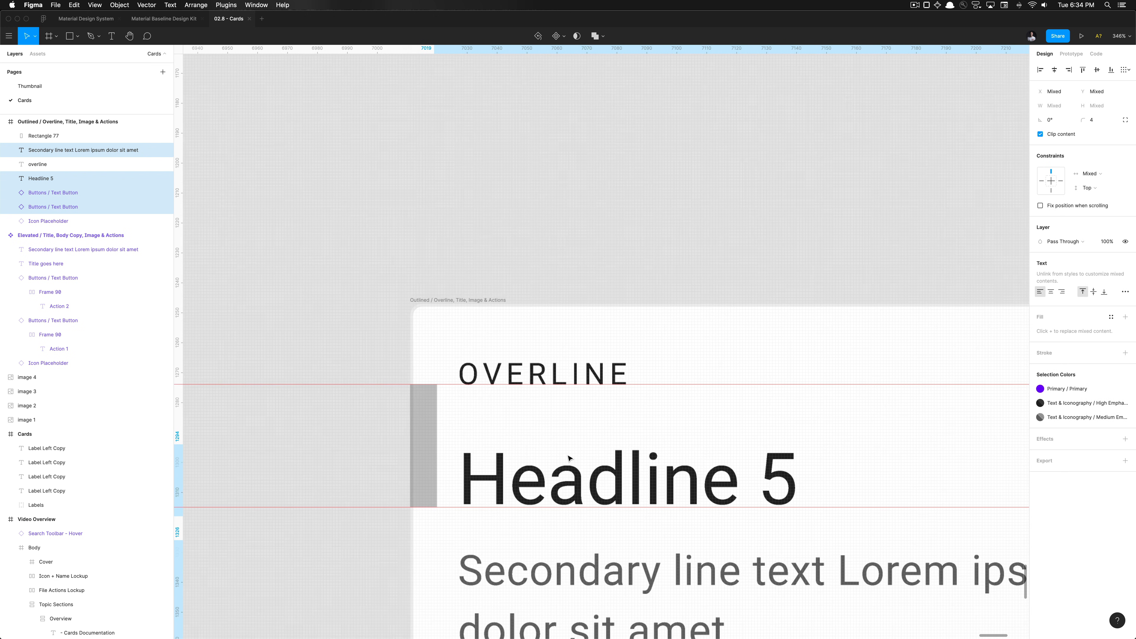
click(371, 547)
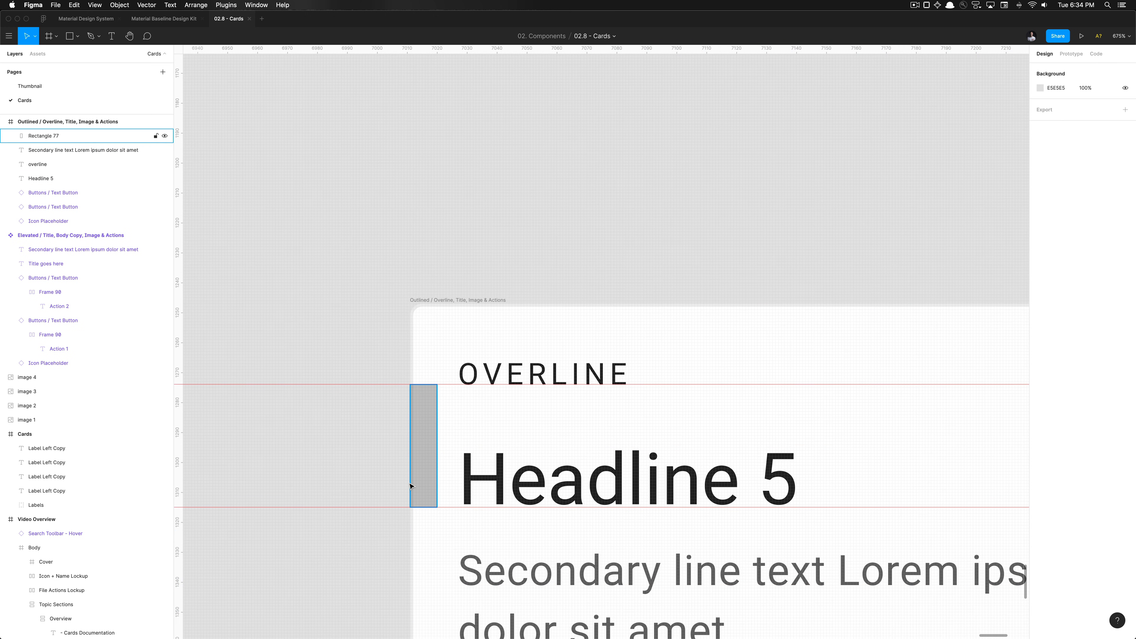
Shorten the measuring rectangle to 40 px high and move the lower guide to the headline's baseline.
click(422, 478)
scroll(427, 454, up, 3)
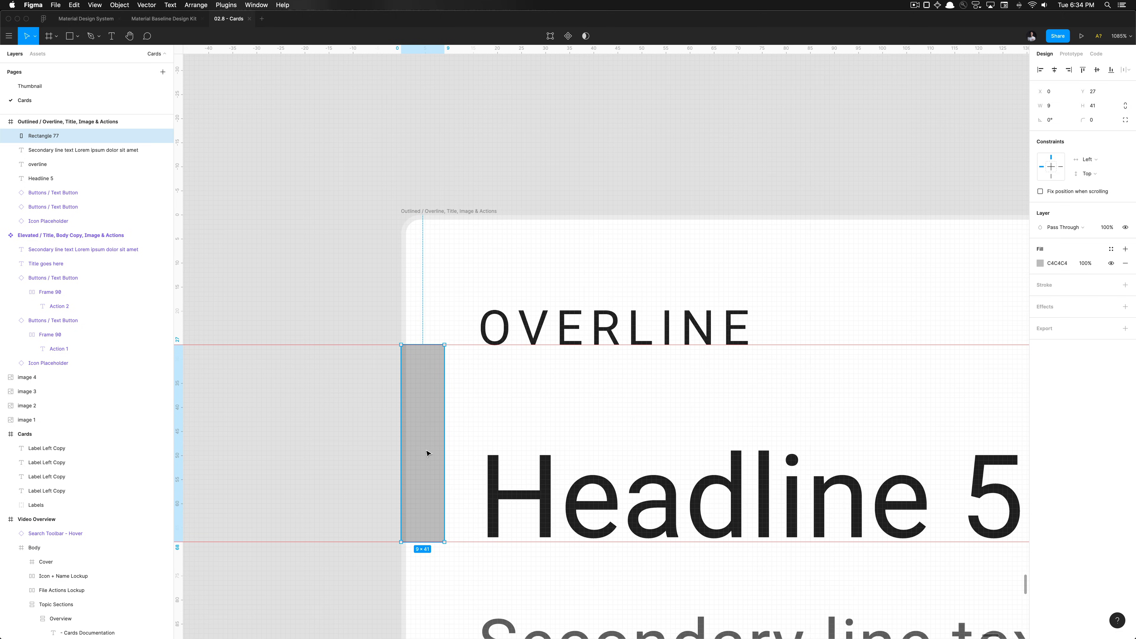
key(super+plus)
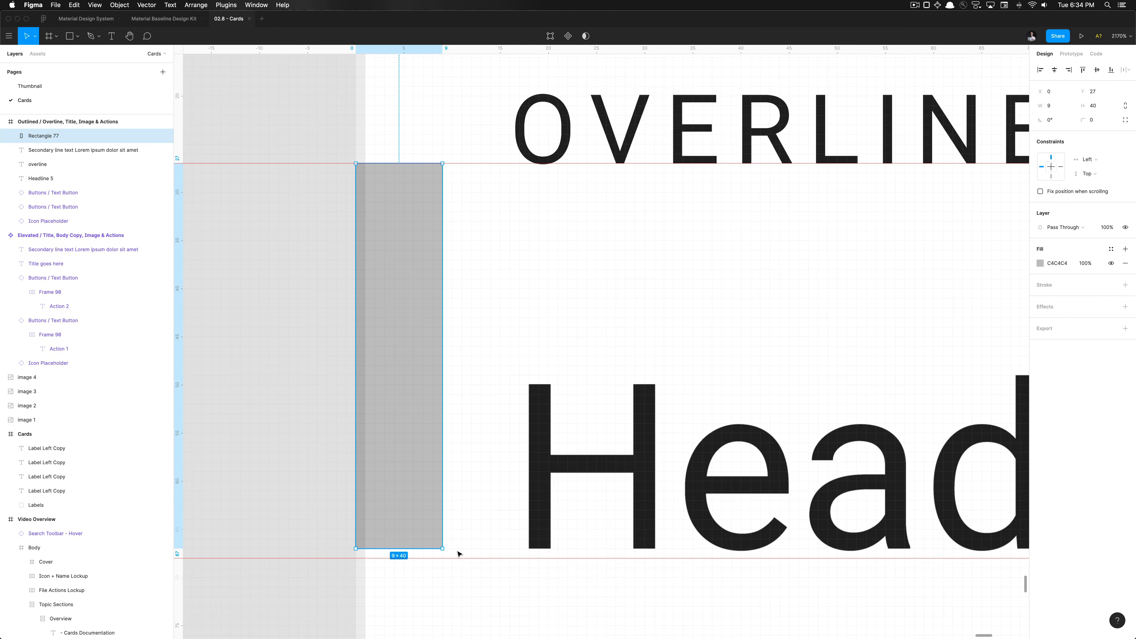
drag(460, 558, 462, 551)
Delete the measuring rectangle beside the headline and hide the rulers.
click(397, 490)
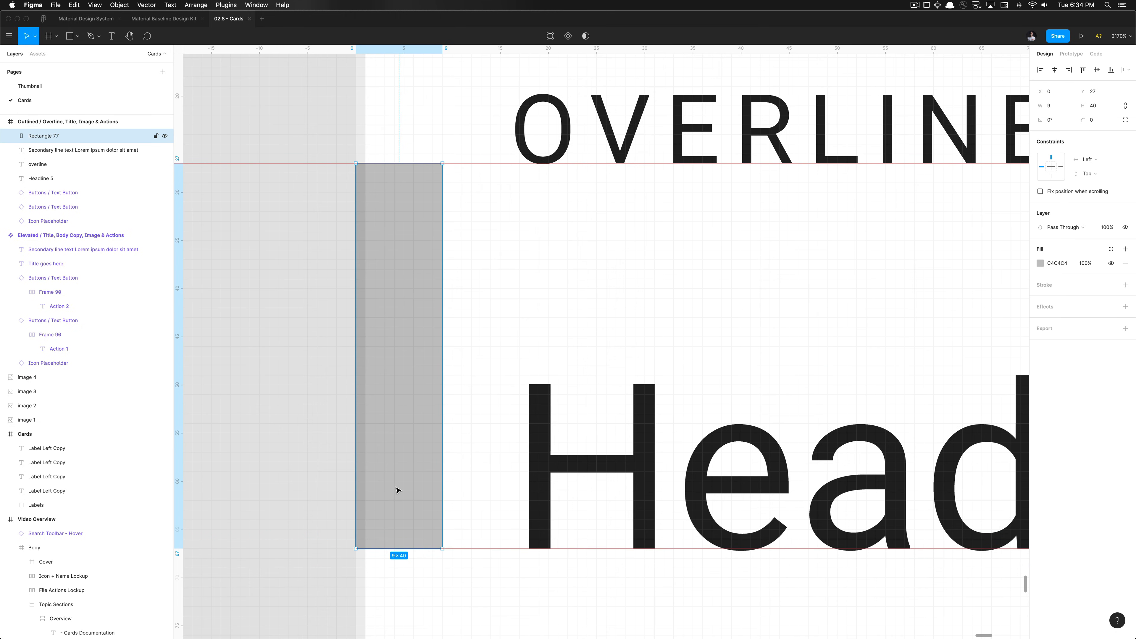
key(Delete)
scroll(397, 490, down, 15)
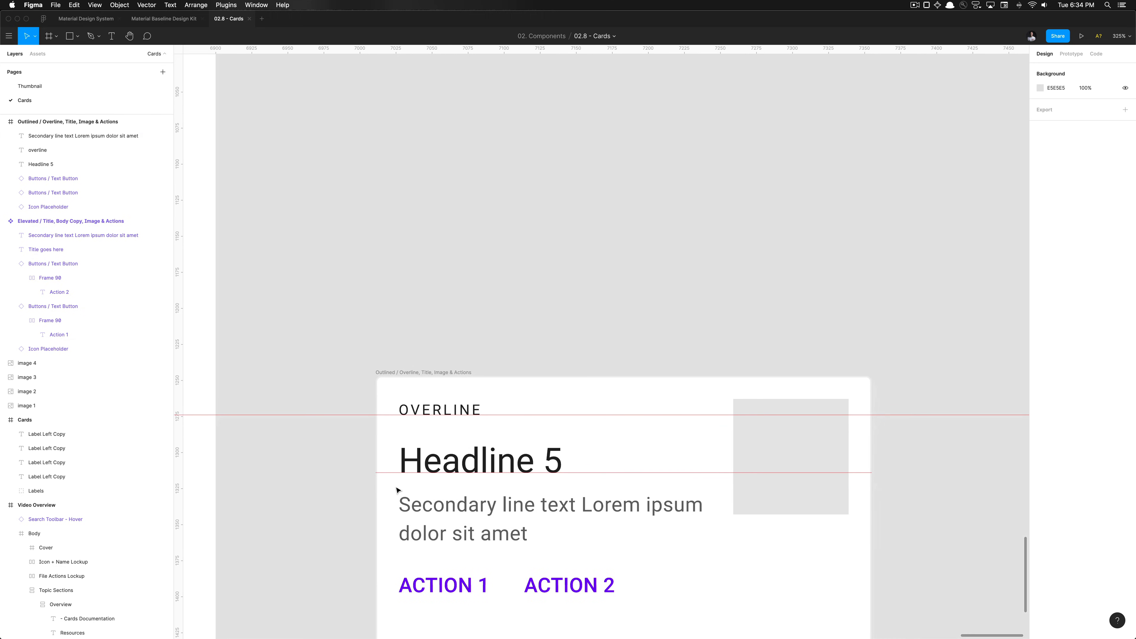
key(shift+r)
Compare the outlined card's text spacing with the baseline measurements in the Outlined cards reference image.
scroll(545, 279, down, 4)
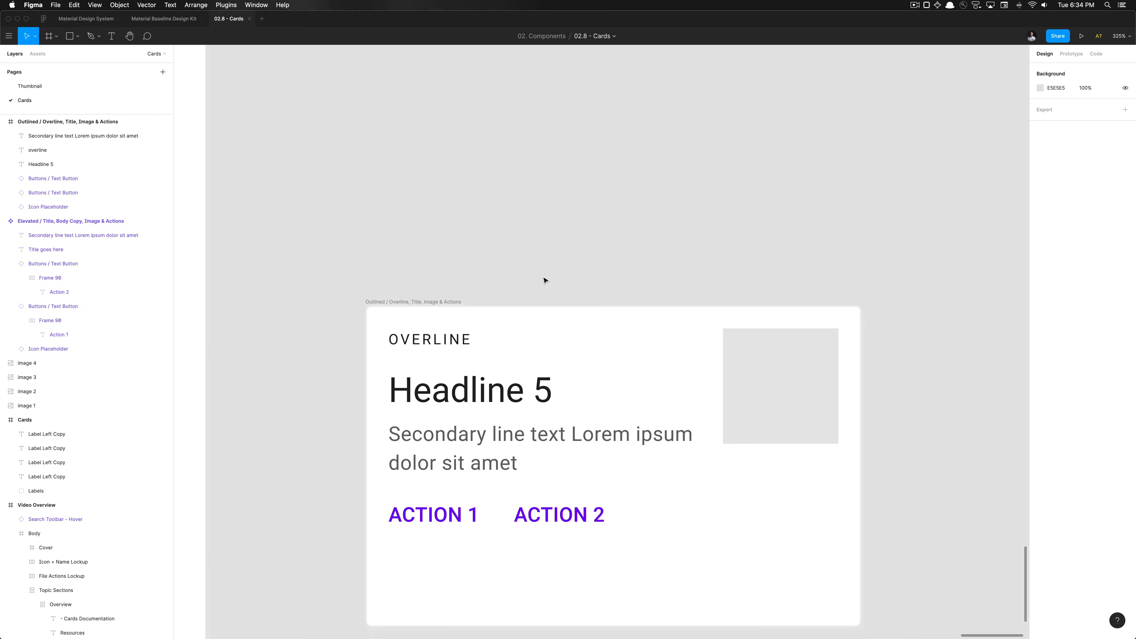
click(745, 399)
click(891, 383)
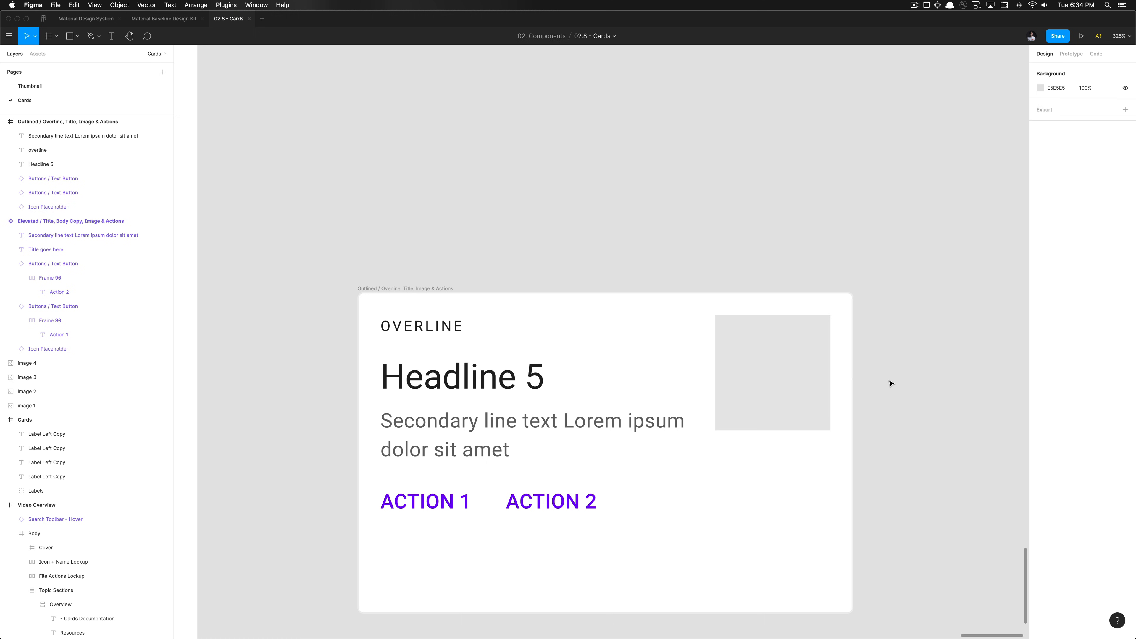
scroll(707, 362, down, 8)
scroll(706, 362, left, 5)
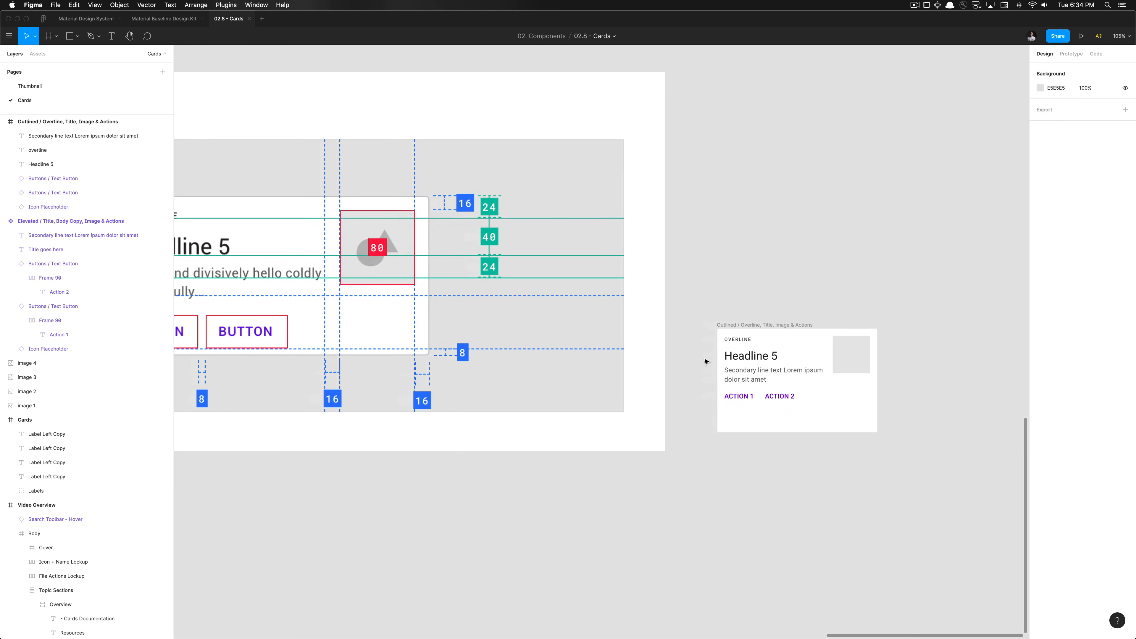
scroll(705, 362, left, 4)
scroll(705, 362, right, 5)
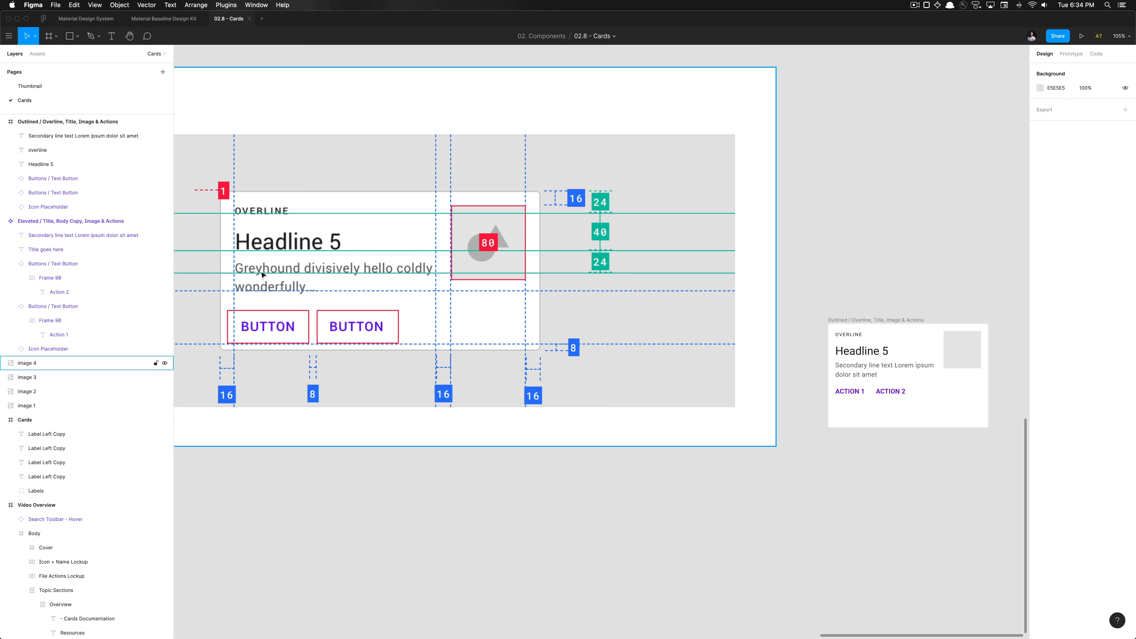
scroll(883, 354, up, 10)
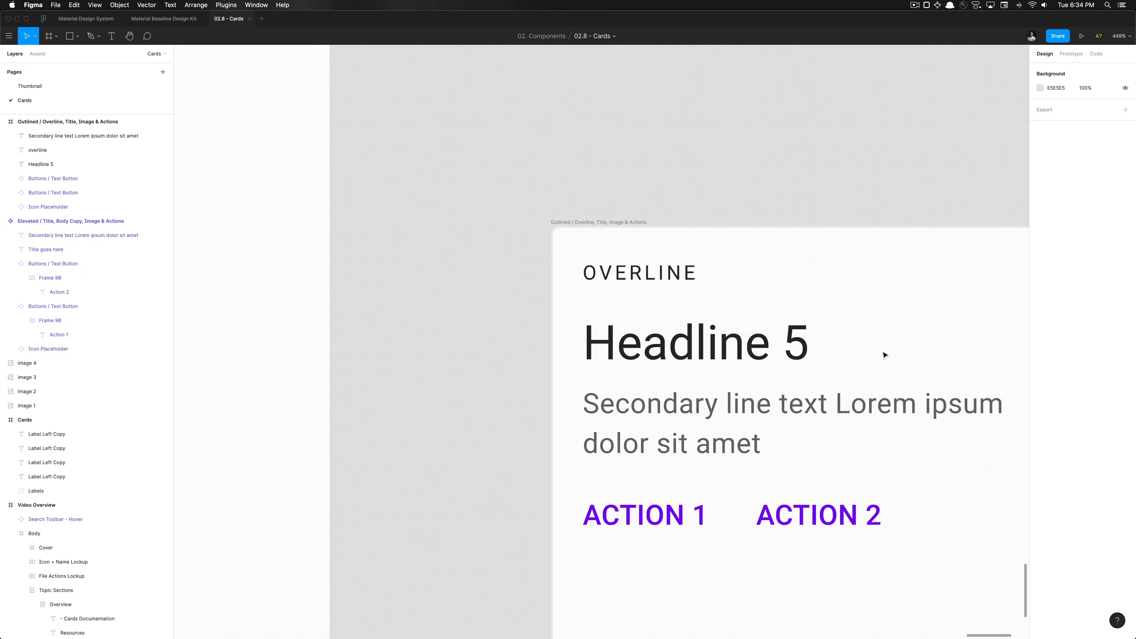
Show the rulers and place a horizontal guide along the baseline of the secondary text's first line.
scroll(881, 357, up, 3)
key(shift+r)
scroll(554, 333, down, 2)
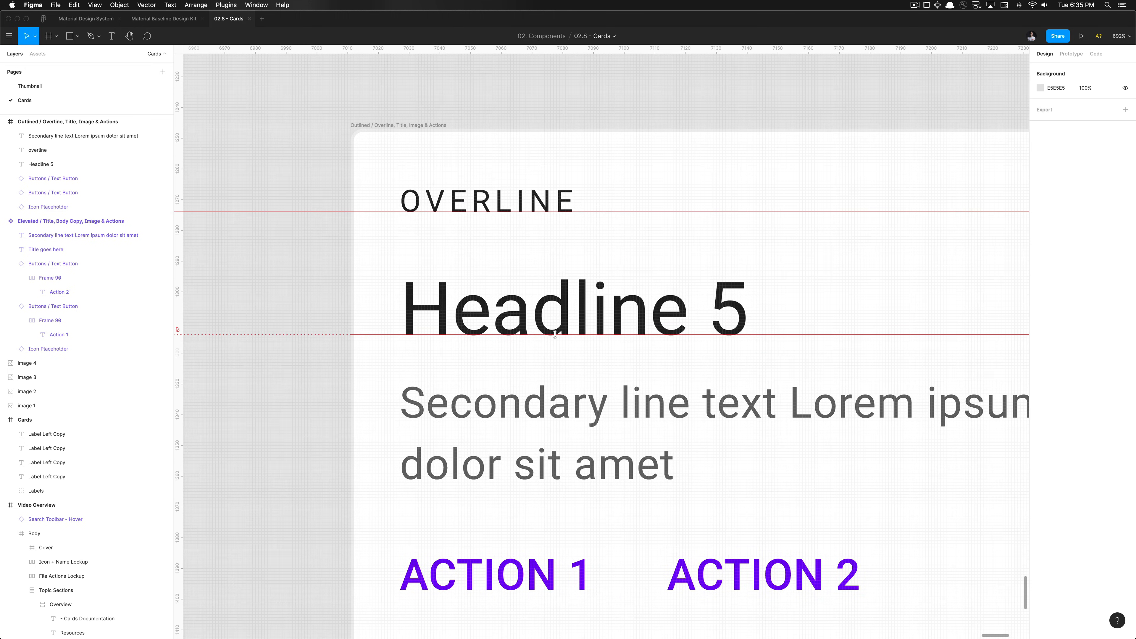
scroll(554, 333, down, 2)
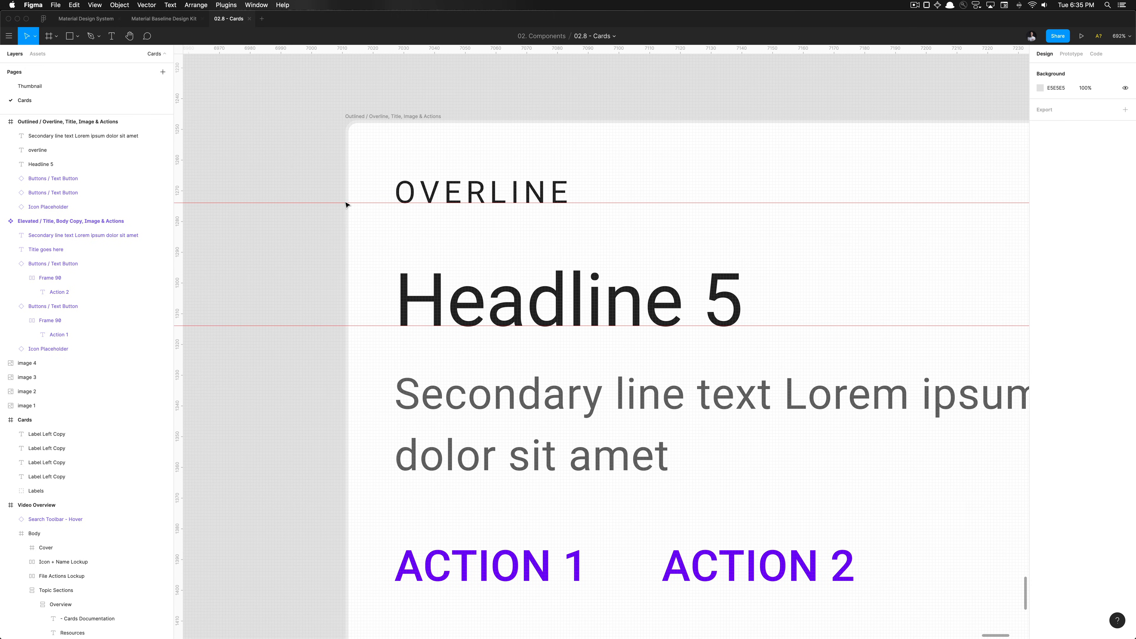
drag(331, 52, 339, 410)
Measure the gap between the headline and secondary text baseline guides with a 4 × 27 px rectangle.
click(399, 405)
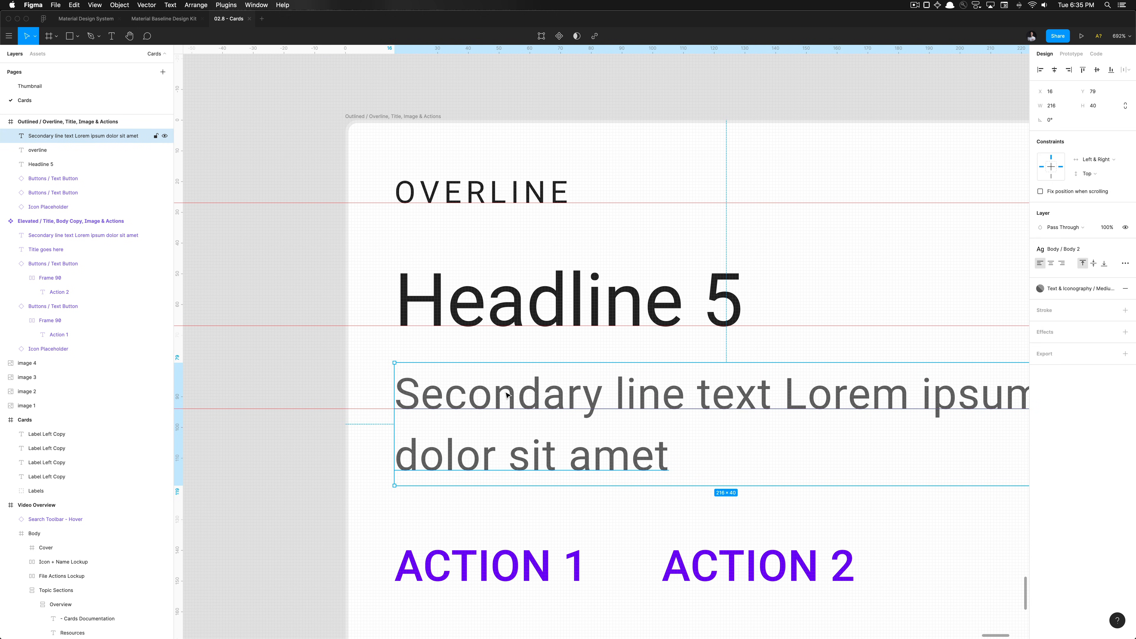
key(r)
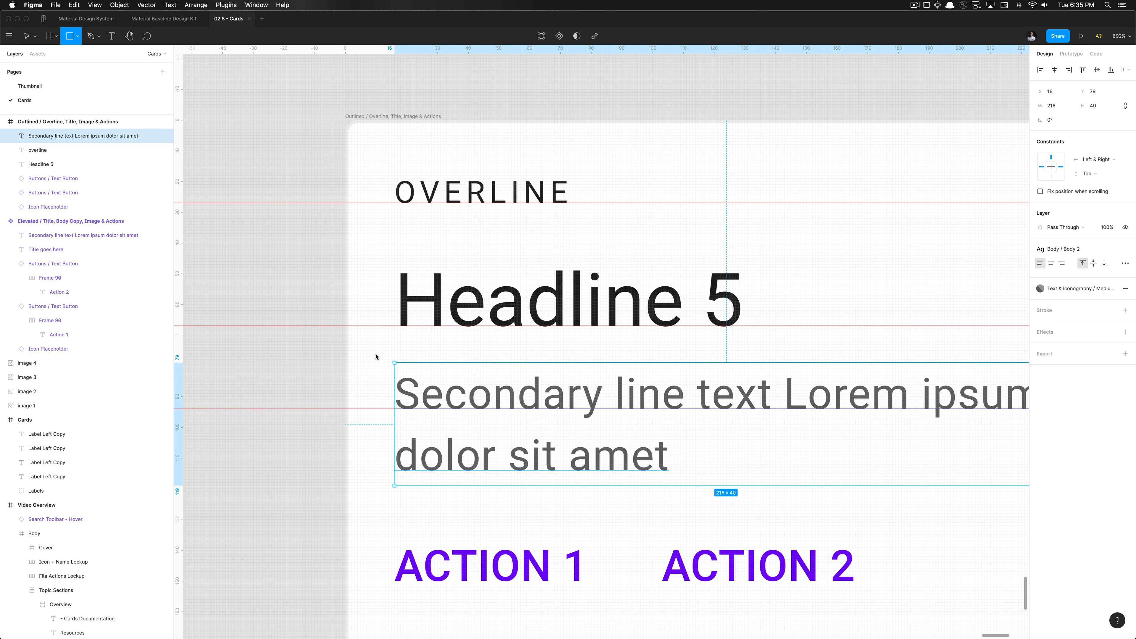
drag(370, 405, 381, 330)
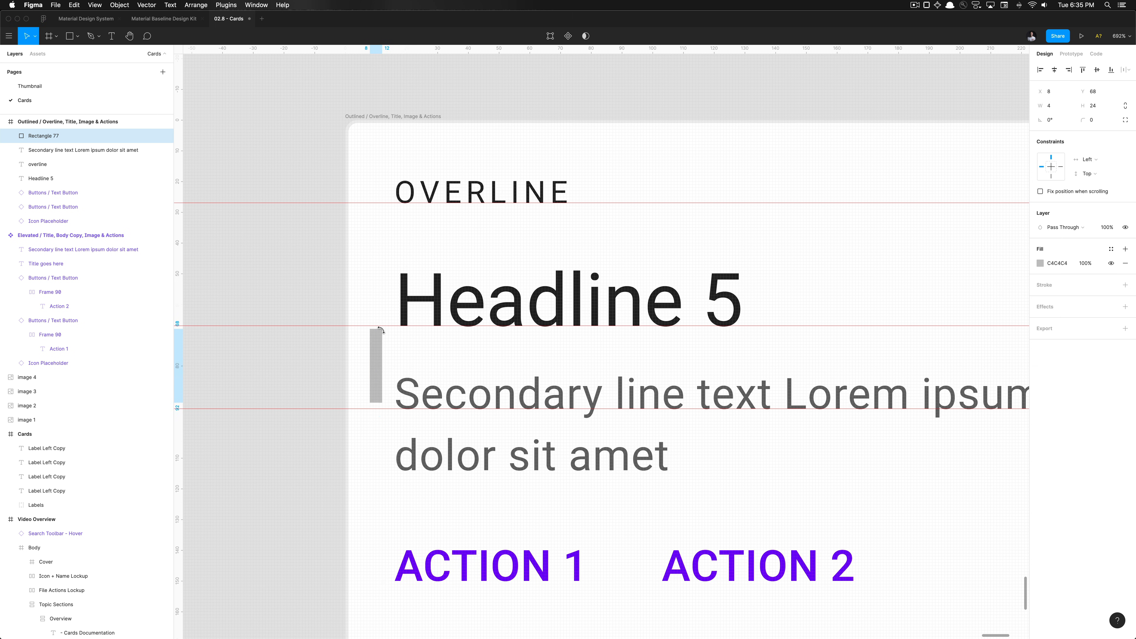
key(shift+Up)
key(shift+Down)
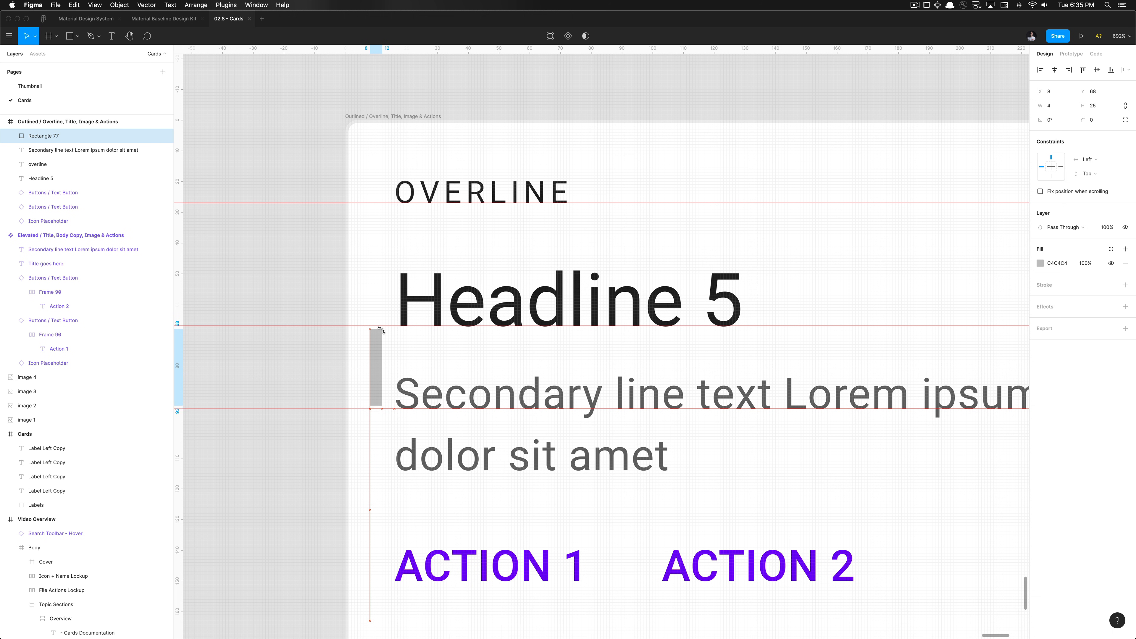
drag(380, 330, 381, 329)
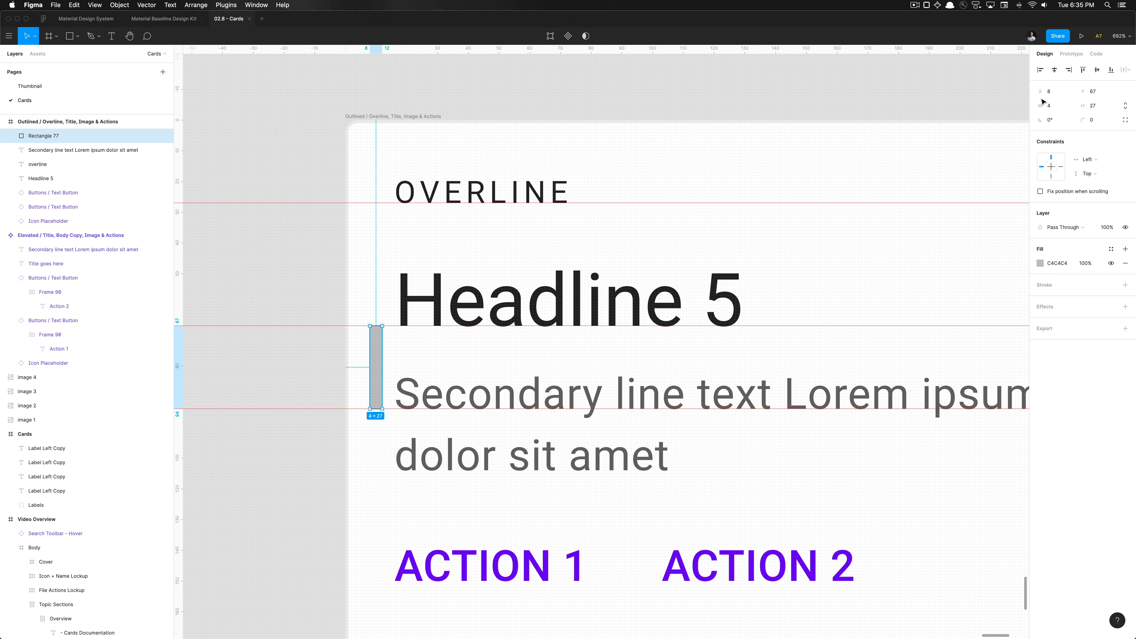
Move the secondary text up 3 px to Y 76.
click(610, 445)
scroll(606, 320, down, 5)
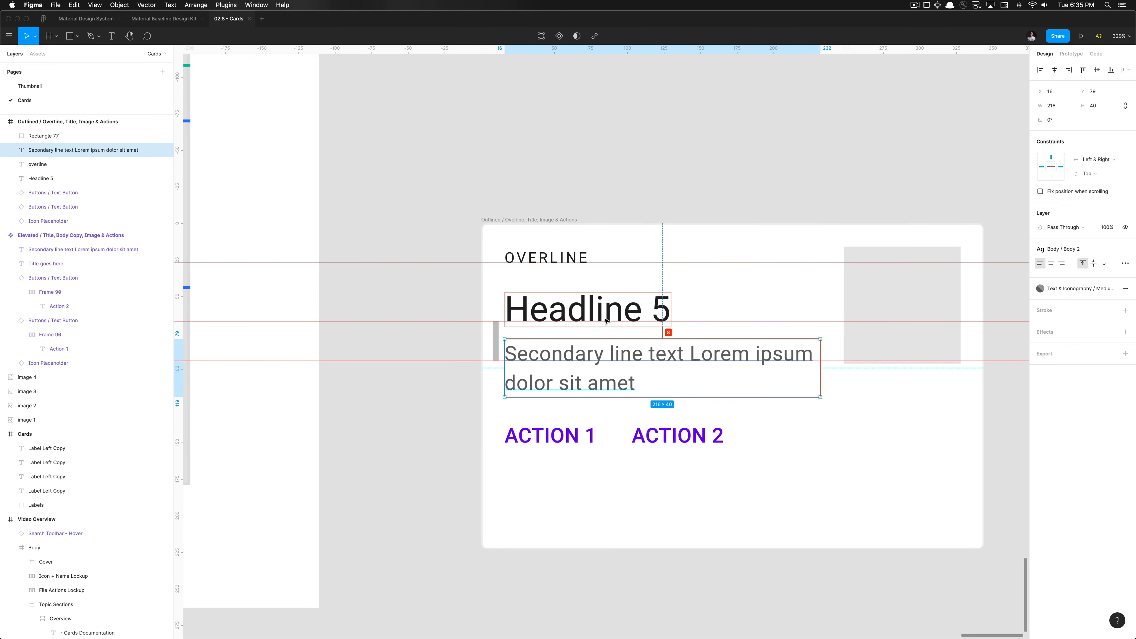
key(Up)
key(Up)
key(Up)
scroll(566, 346, up, 5)
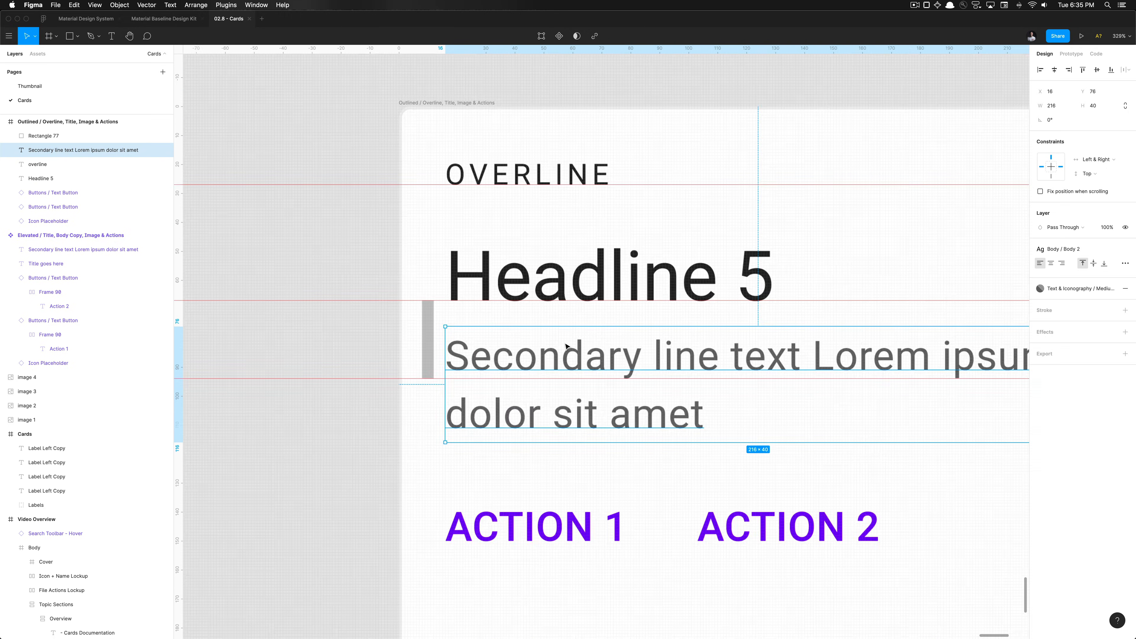
Move the lowest guide to the secondary text's first baseline at Y 91 and shorten the measuring rectangle to 24 px high.
scroll(566, 346, up, 5)
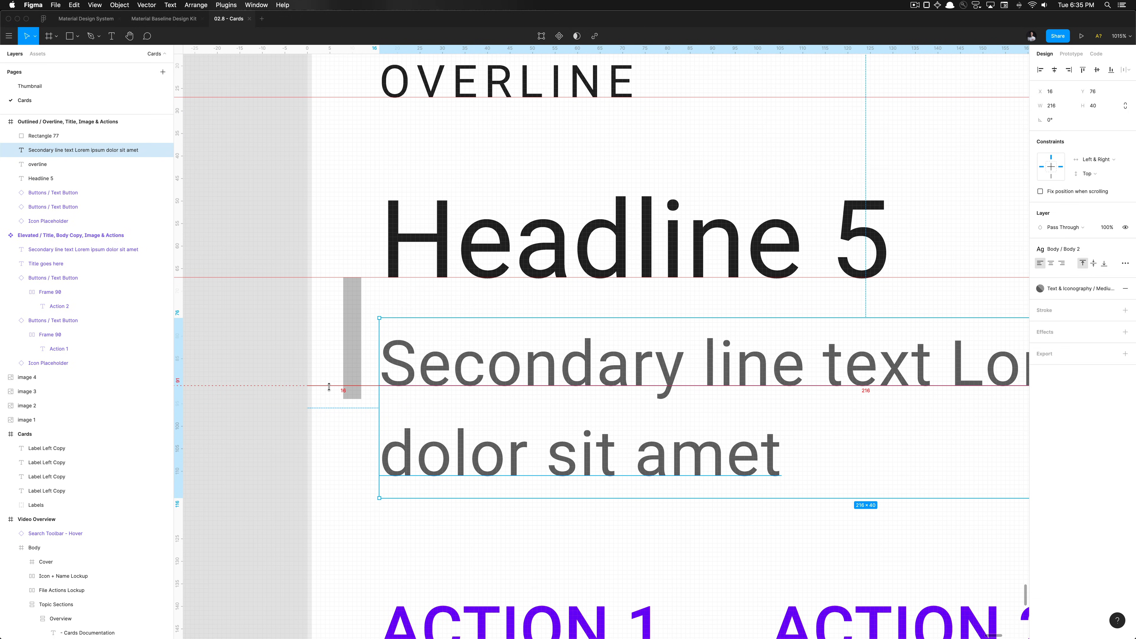
click(352, 351)
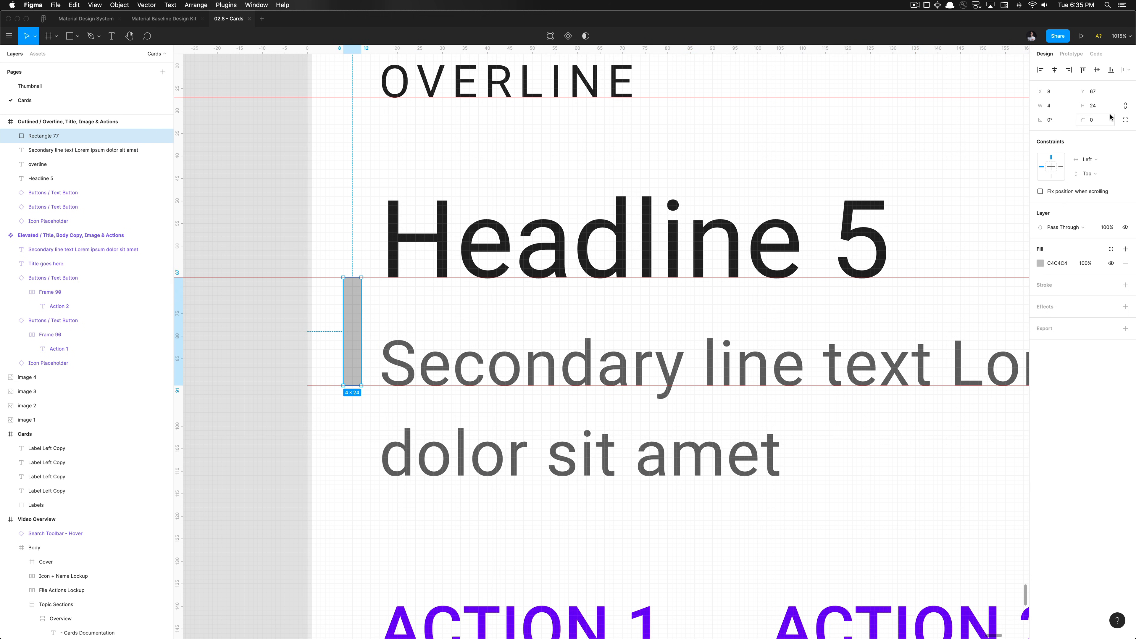
click(502, 363)
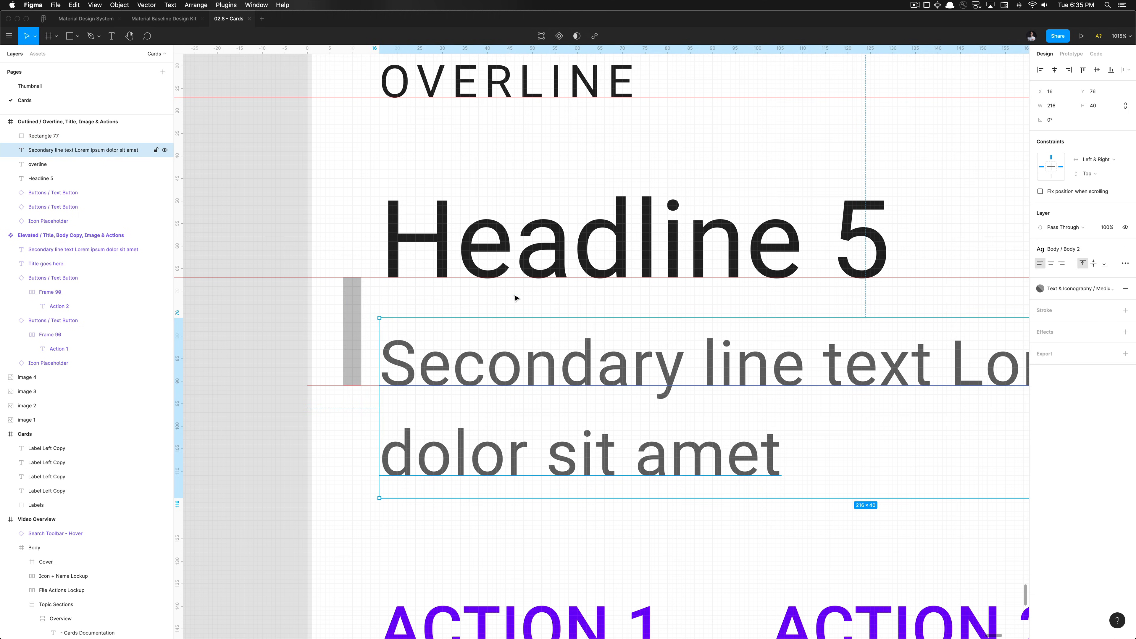
Delete the measuring rectangle beside the secondary text.
scroll(516, 298, down, 6)
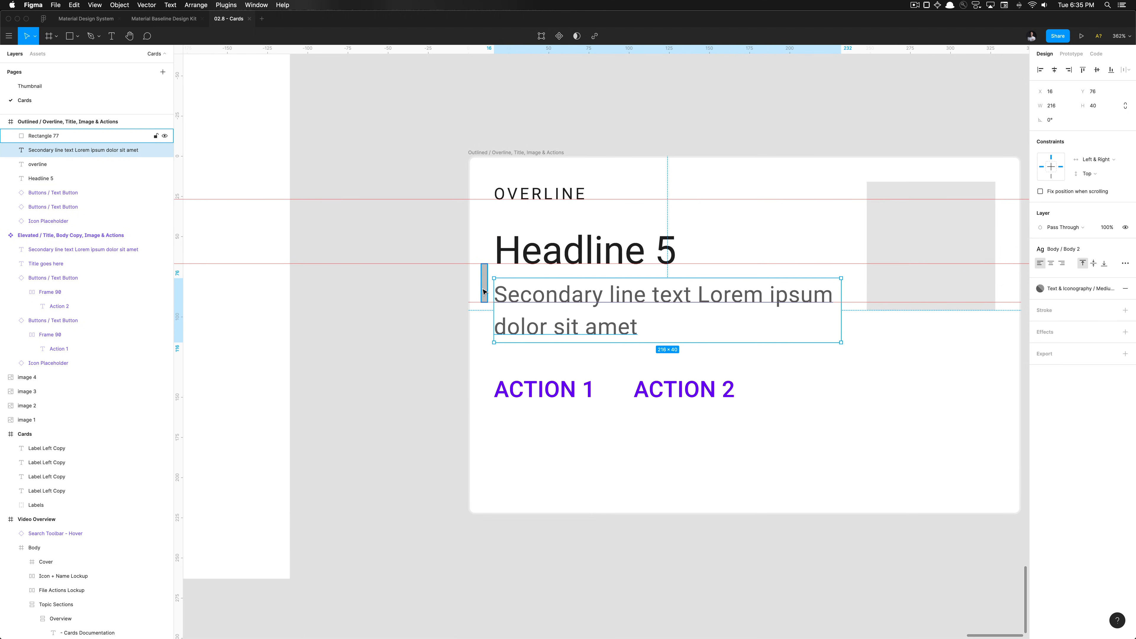
click(483, 292)
key(Delete)
Check the headline's and secondary text's positions, and examine the button placement and spacing in the Outlined cards reference image.
scroll(483, 292, down, 4)
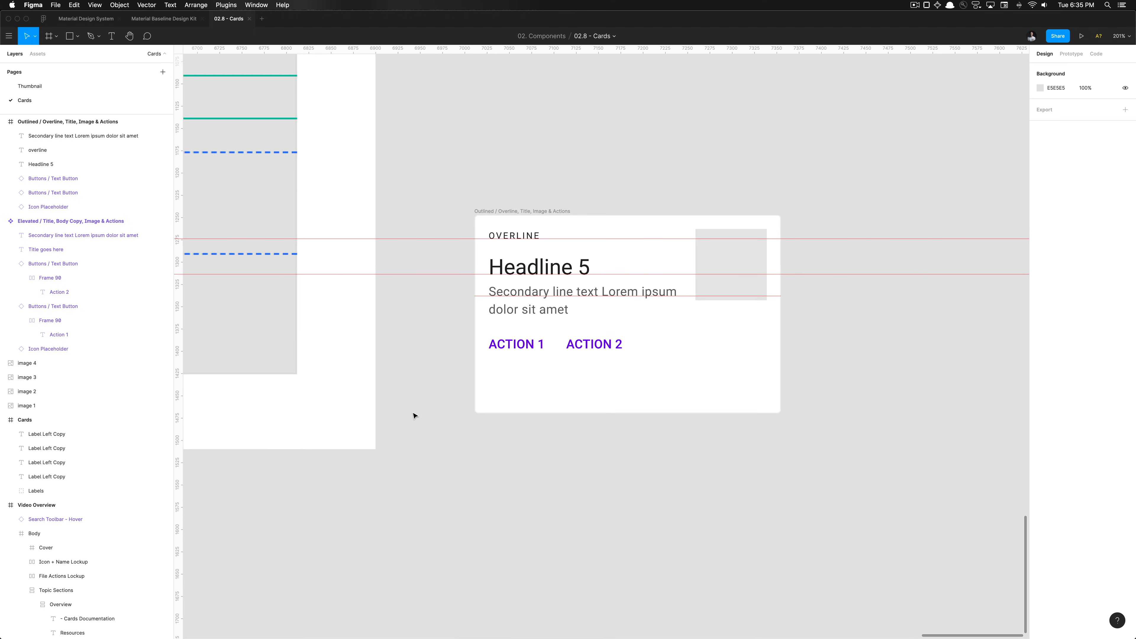
scroll(413, 416, up, 3)
scroll(413, 416, right, 3)
click(482, 313)
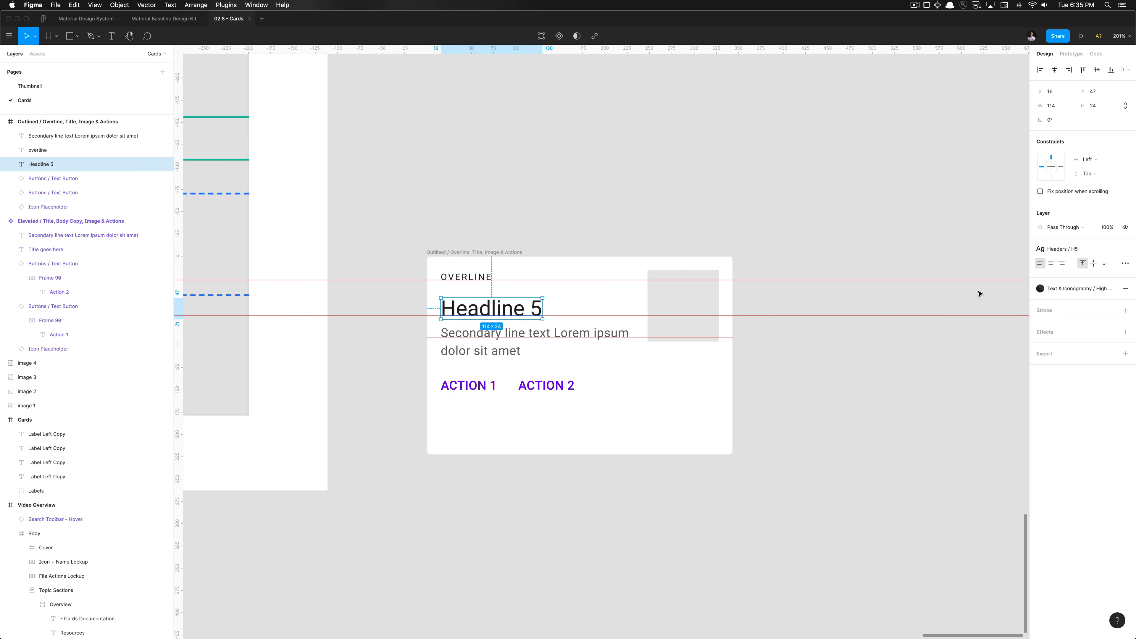
click(496, 350)
click(406, 380)
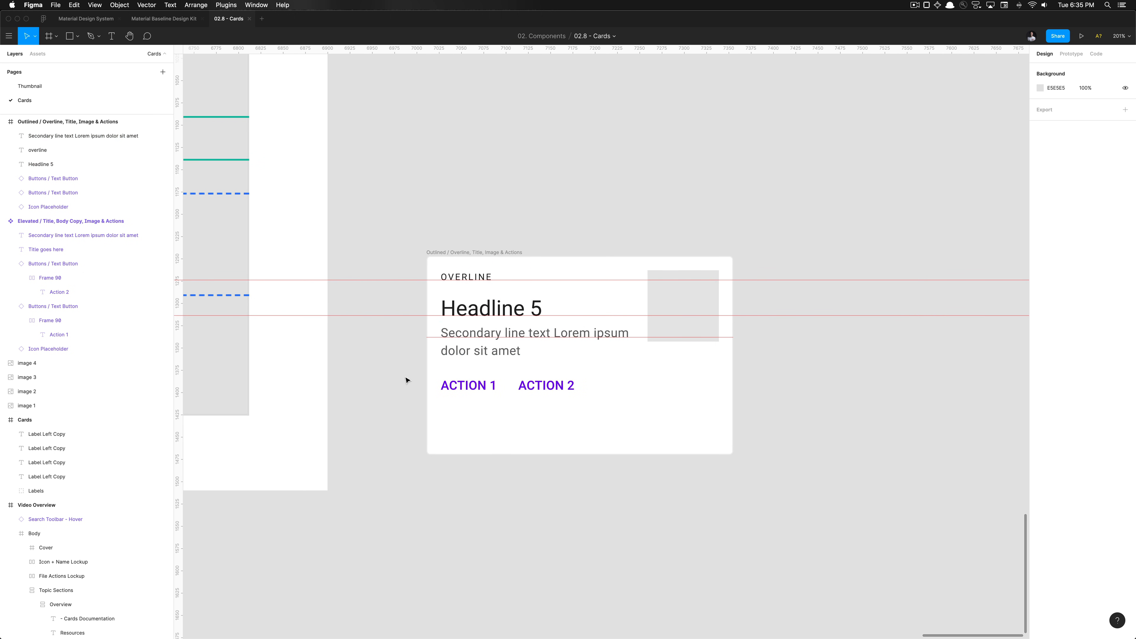
scroll(406, 380, down, 5)
scroll(406, 380, left, 10)
scroll(405, 380, up, 1)
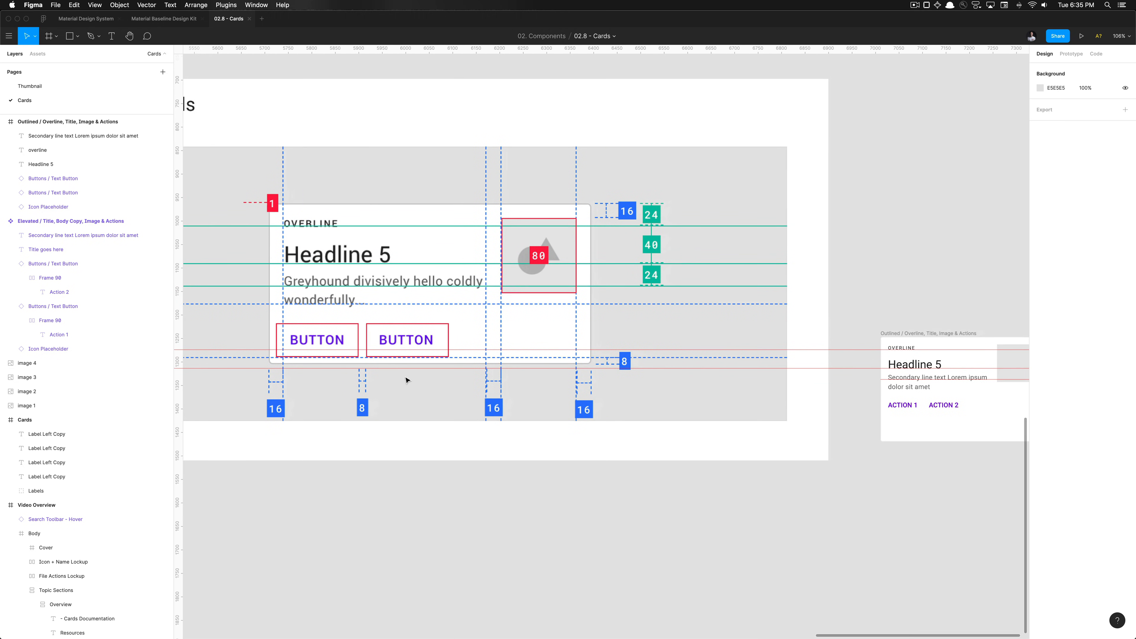
scroll(406, 380, down, 3)
scroll(351, 334, left, 2)
scroll(351, 334, up, 2)
scroll(350, 334, left, 2)
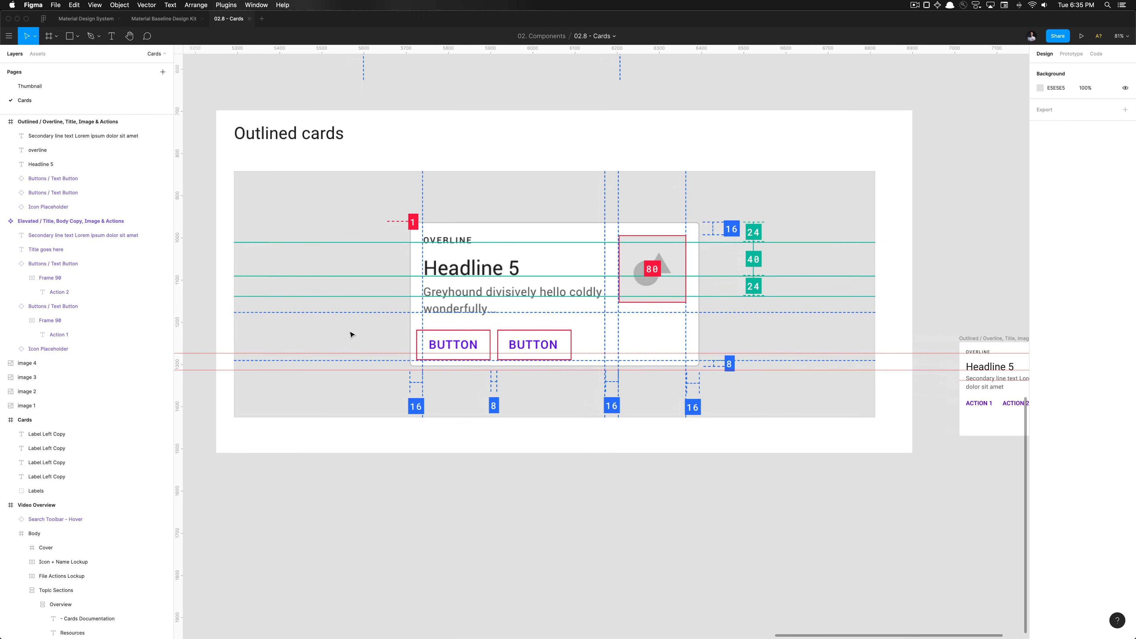
click(440, 329)
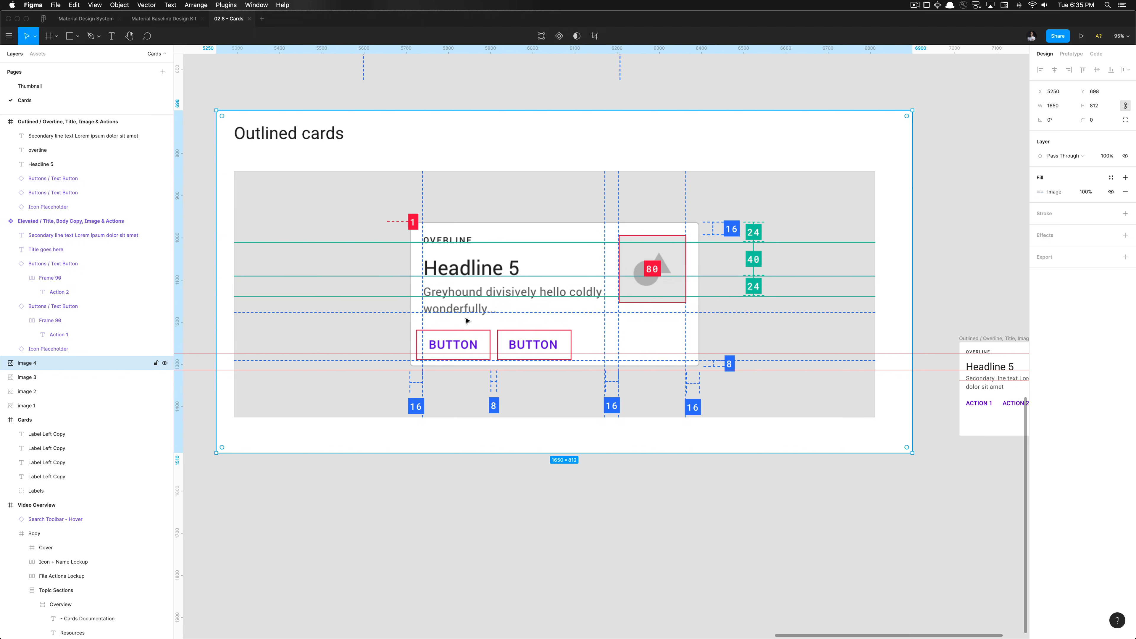
scroll(466, 320, down, 5)
scroll(466, 320, up, 5)
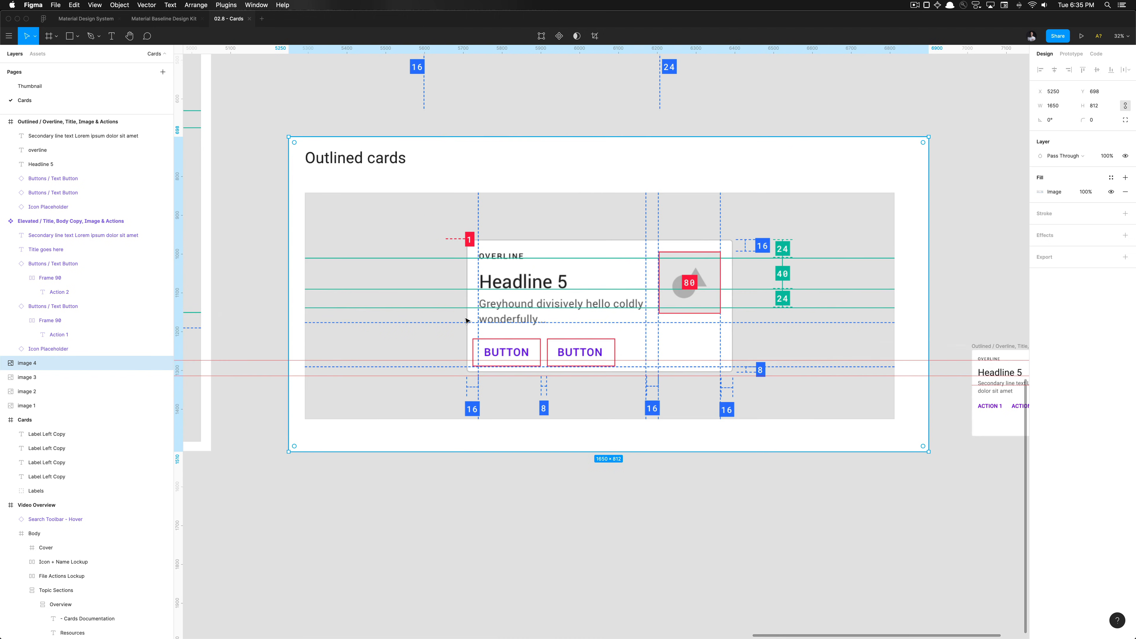
scroll(475, 341, down, 2)
scroll(475, 341, up, 3)
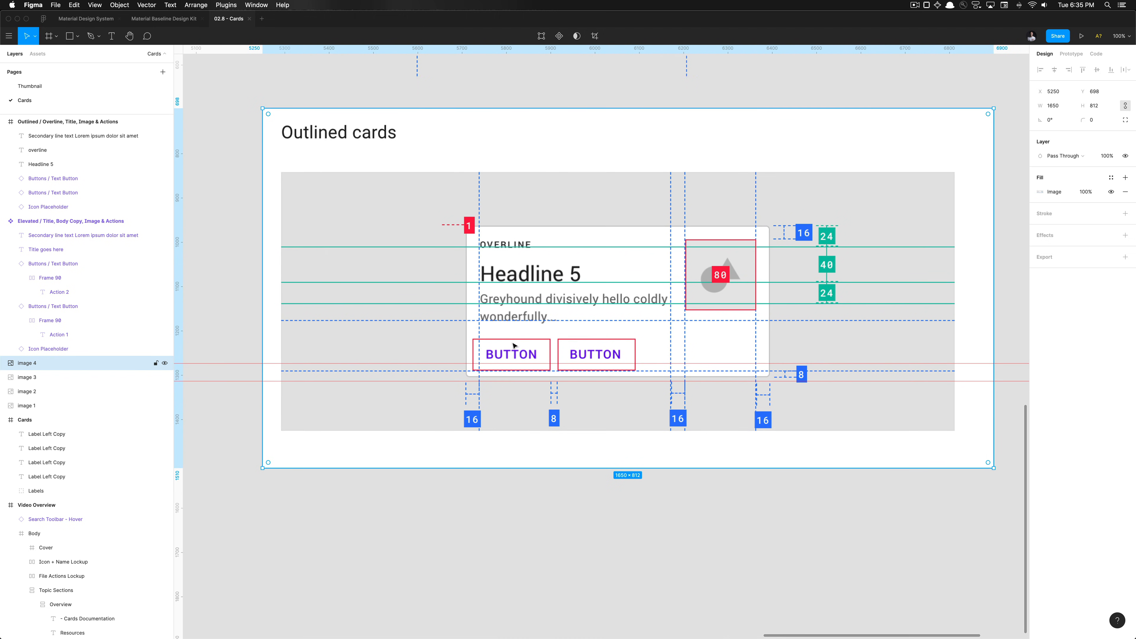
scroll(516, 336, down, 5)
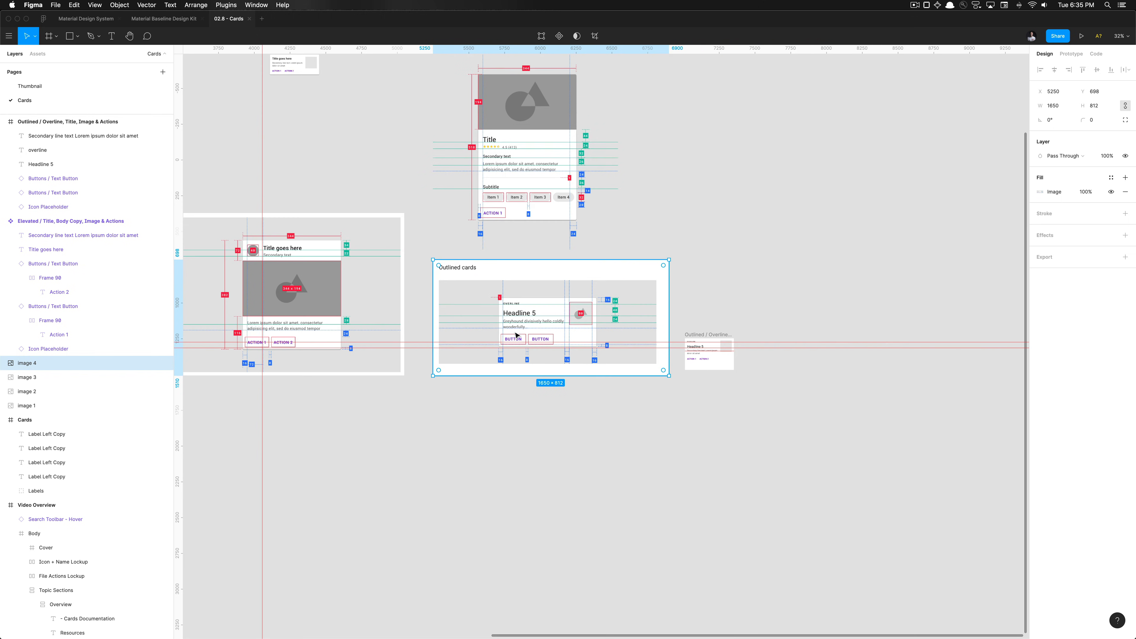
Move both action buttons in the outlined card down 5 px, leaving a 16 px gap below the secondary text.
scroll(472, 143, up, 5)
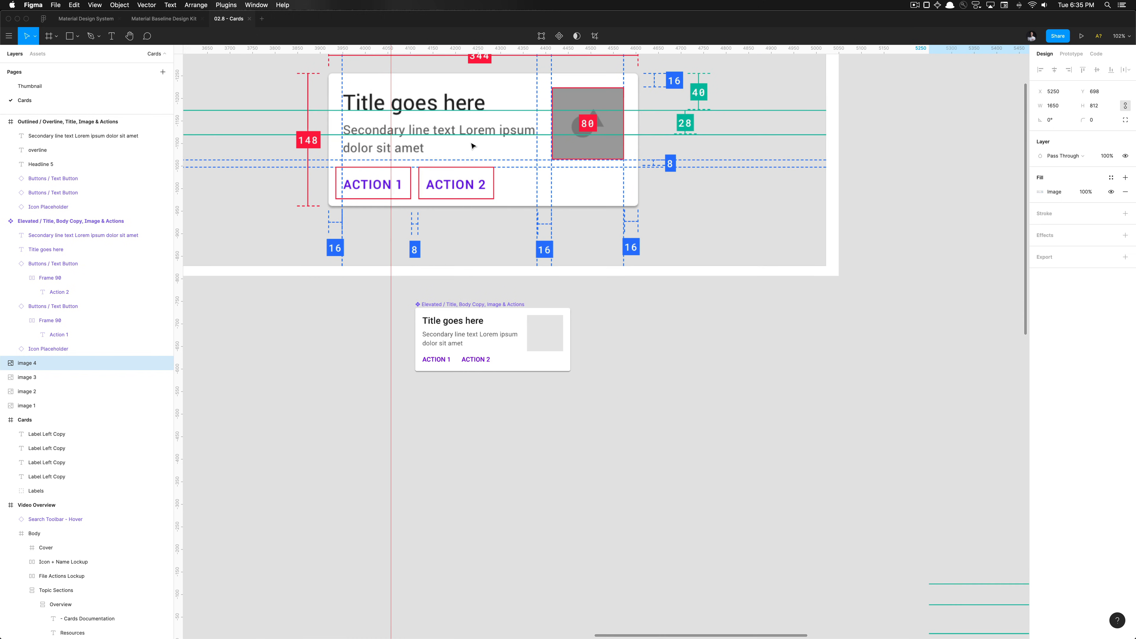
scroll(447, 169, down, 3)
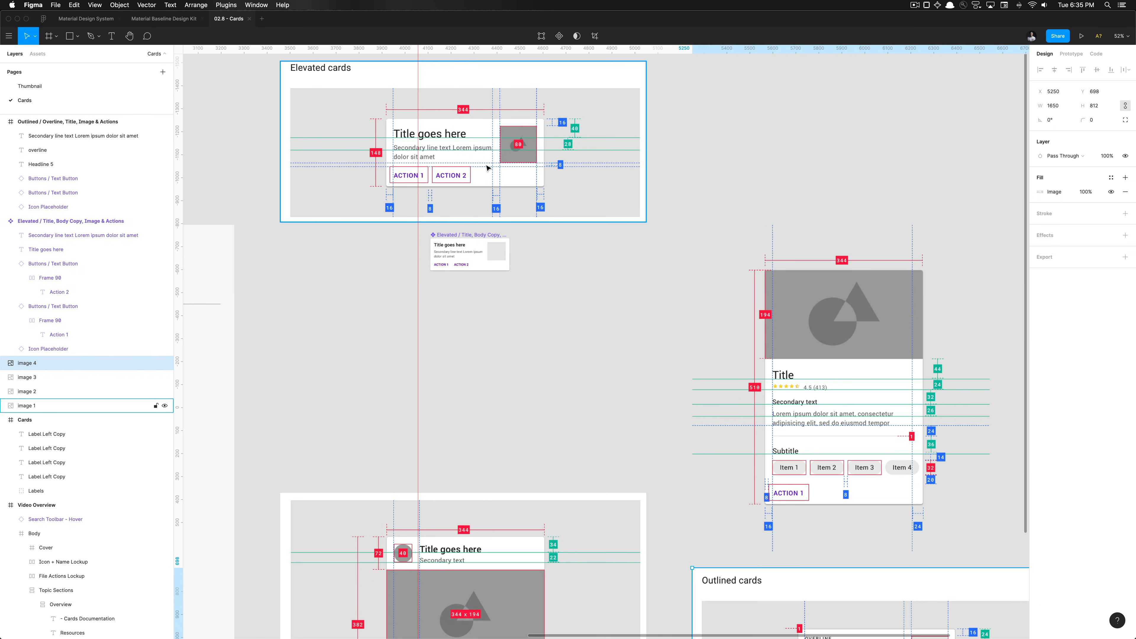
scroll(489, 166, down, 5)
scroll(545, 450, up, 3)
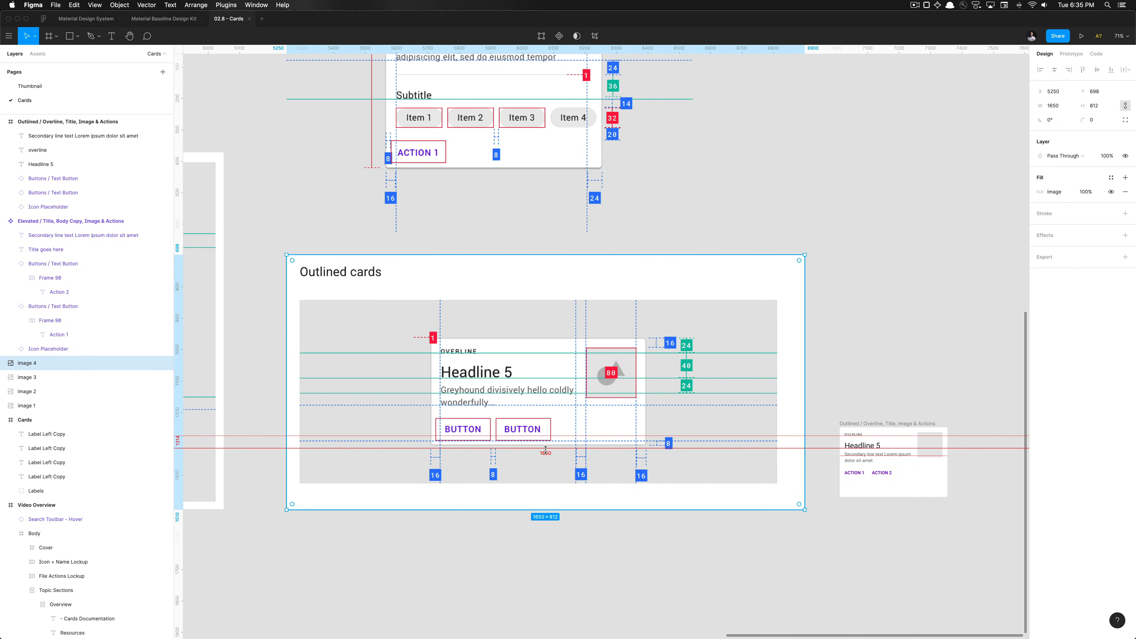
scroll(581, 454, right, 2)
scroll(820, 498, up, 3)
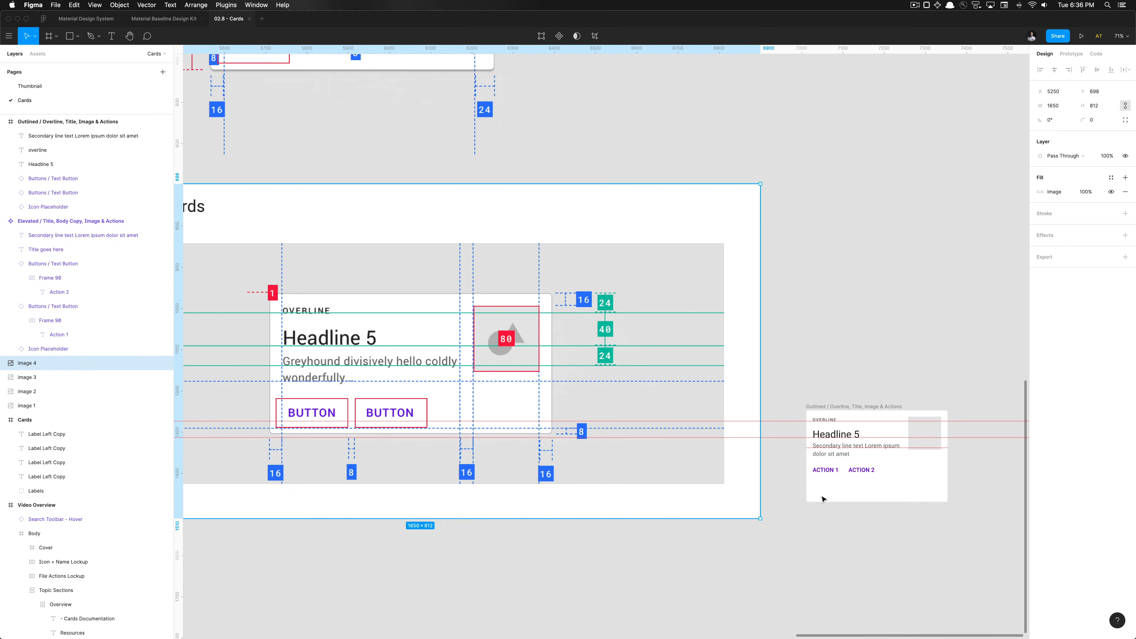
click(824, 476)
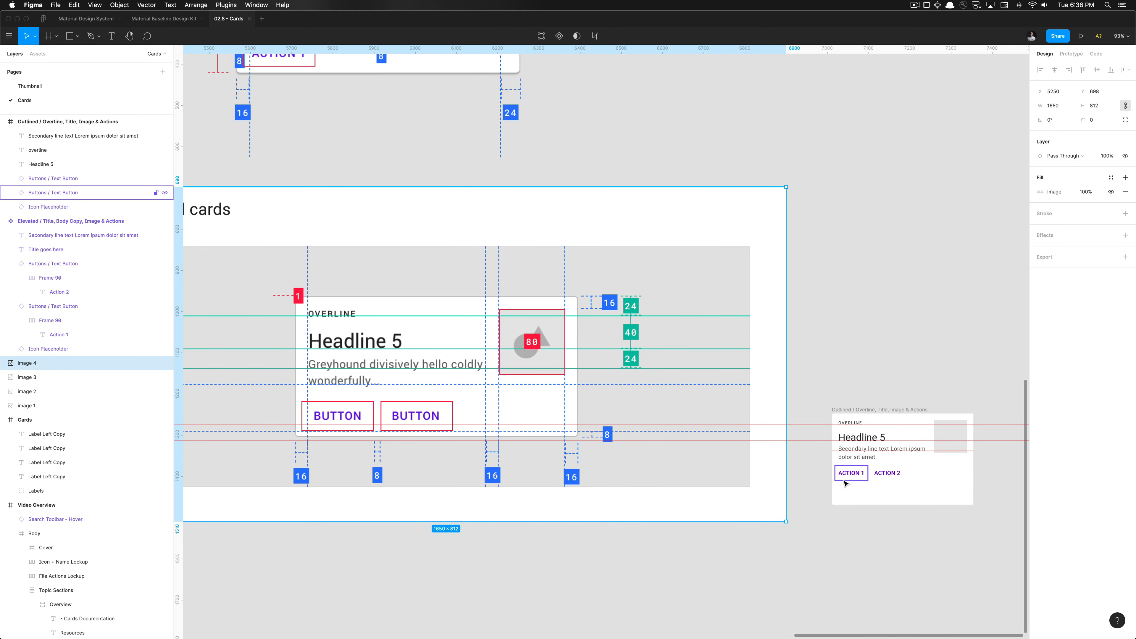
shift+click(887, 472)
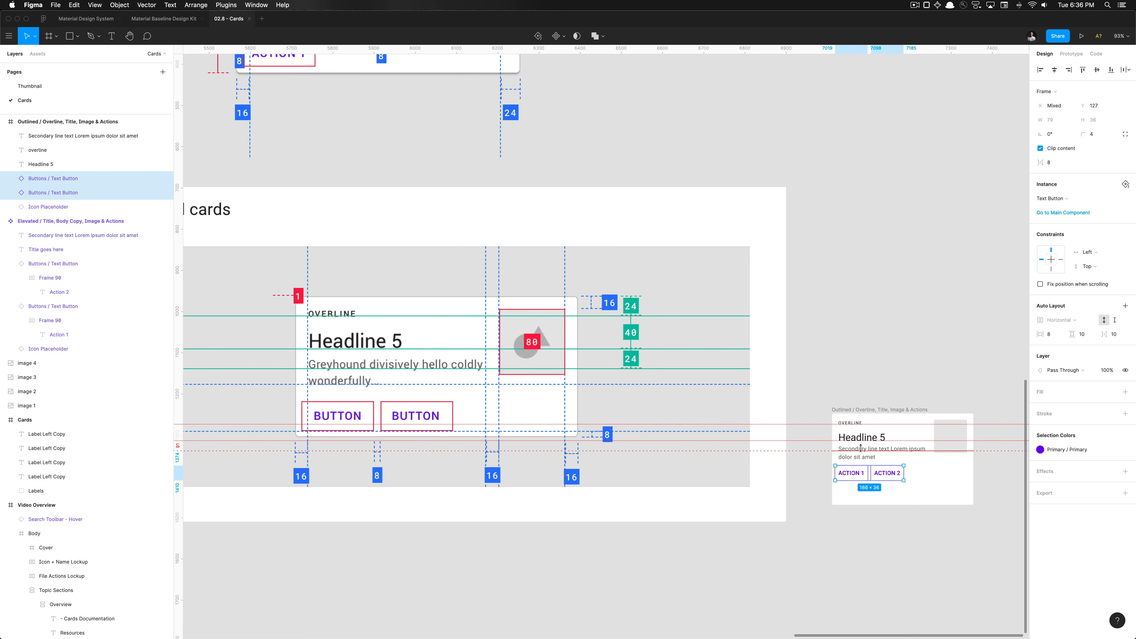
scroll(863, 451, right, 3)
scroll(863, 466, up, 2)
scroll(862, 468, up, 3)
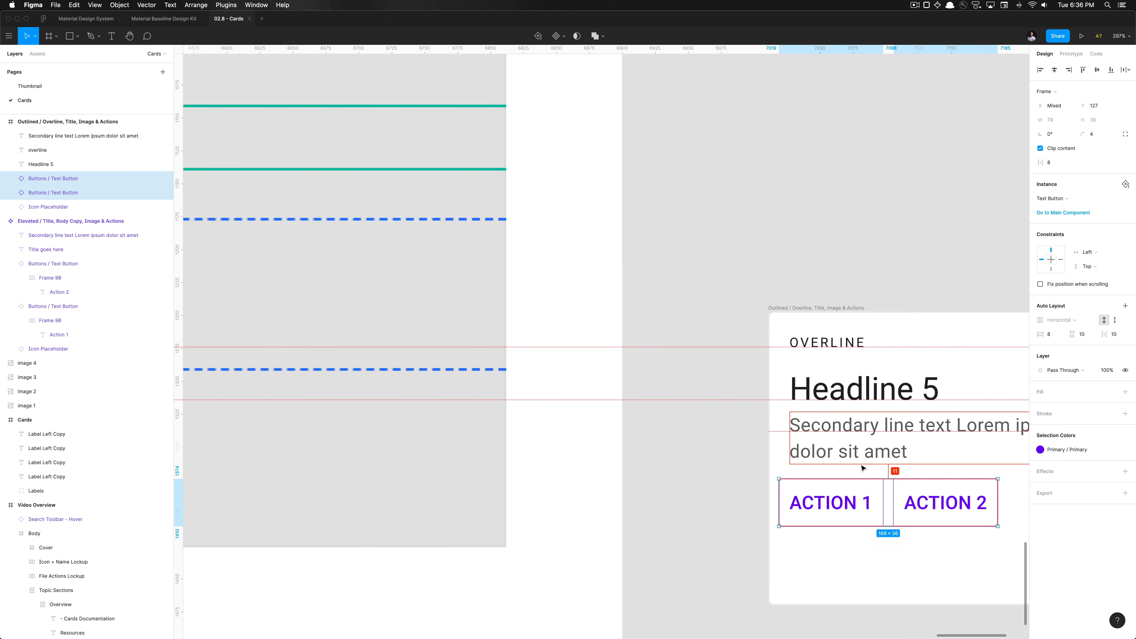
key(Down)
key(Down)
key(Down)
key(Down)
key(Down)
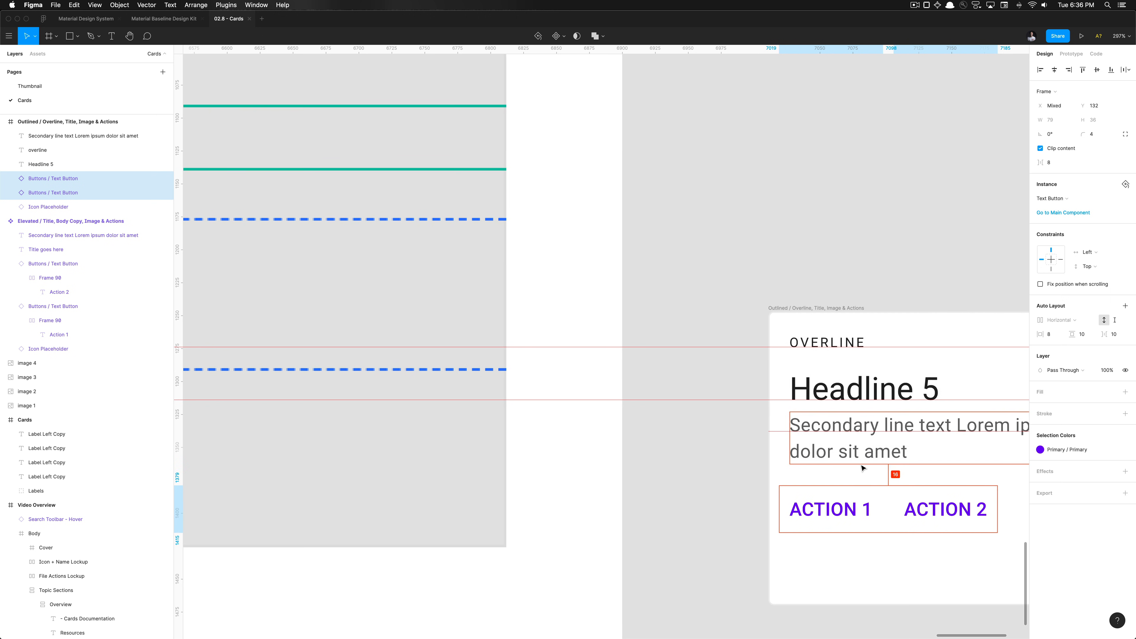
Change the labels of both action buttons in the outlined card to "button".
scroll(862, 468, down, 5)
scroll(862, 467, right, 3)
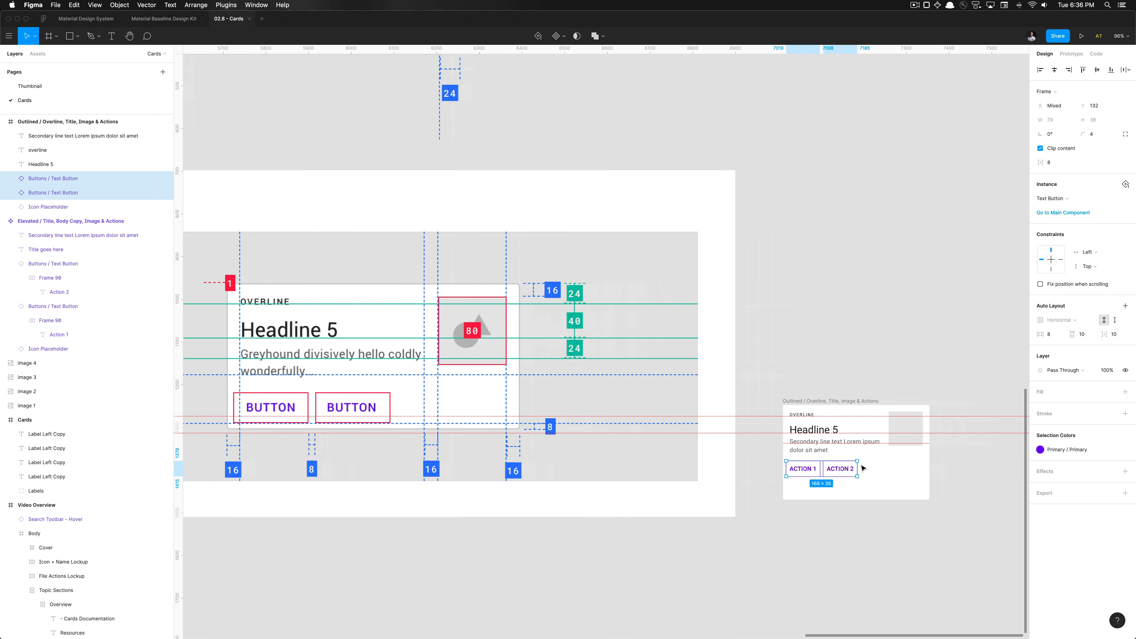
scroll(849, 479, up, 2)
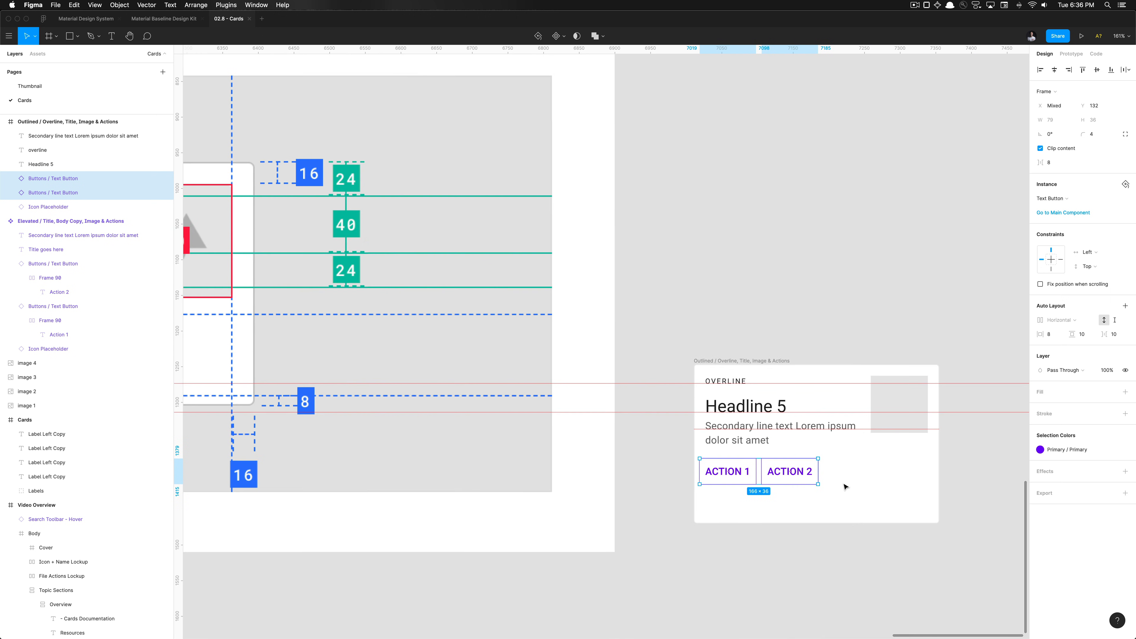
double_click(745, 477)
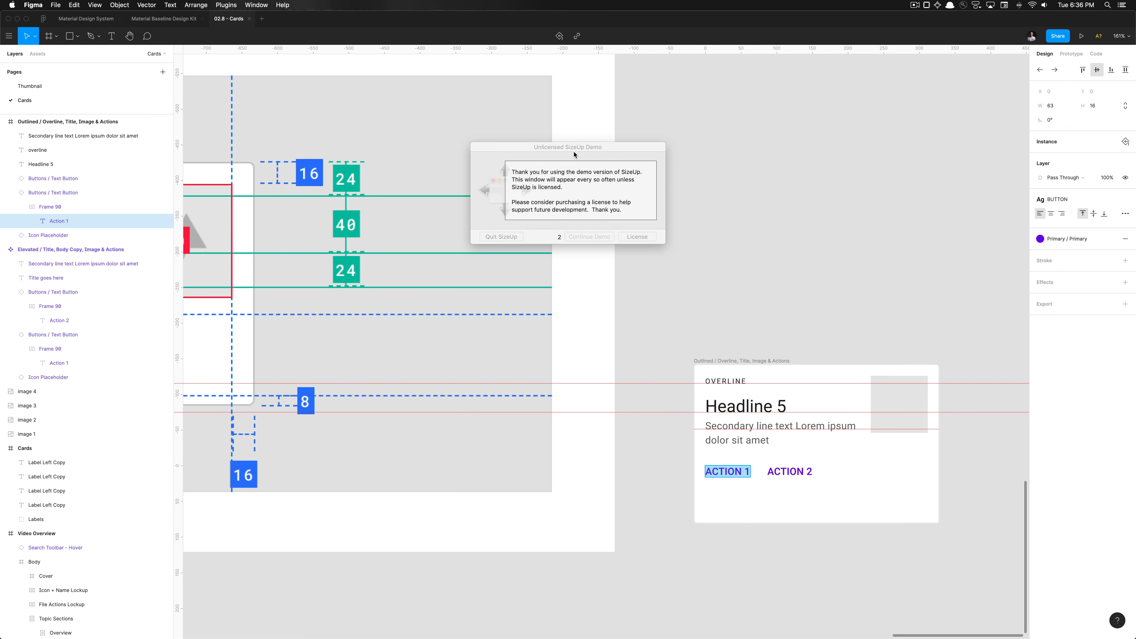
click(737, 473)
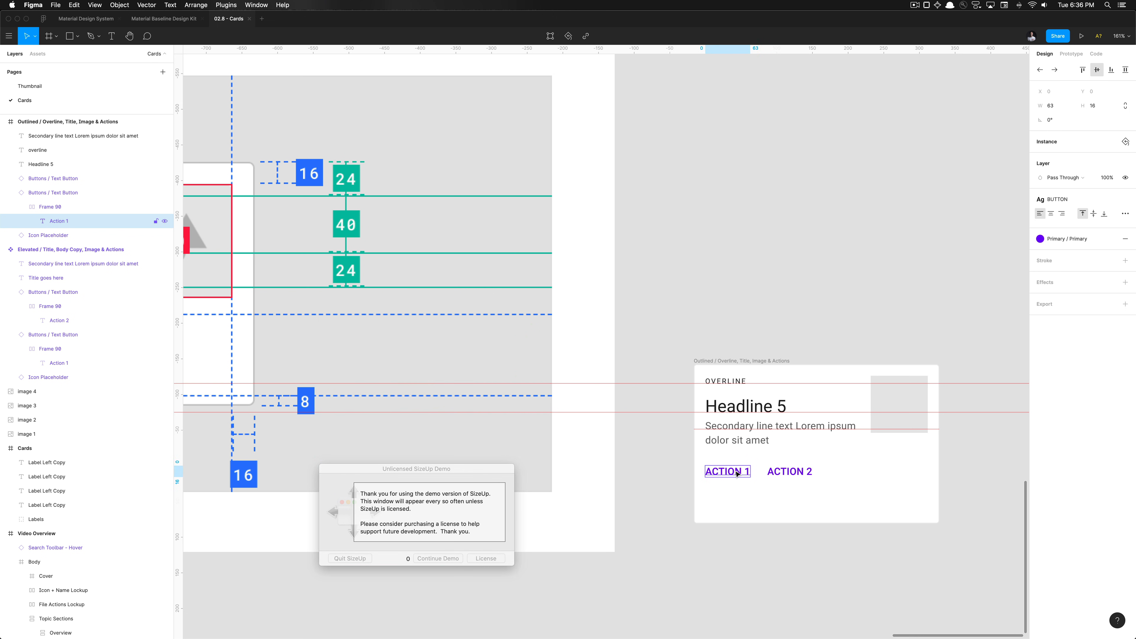
double_click(739, 471)
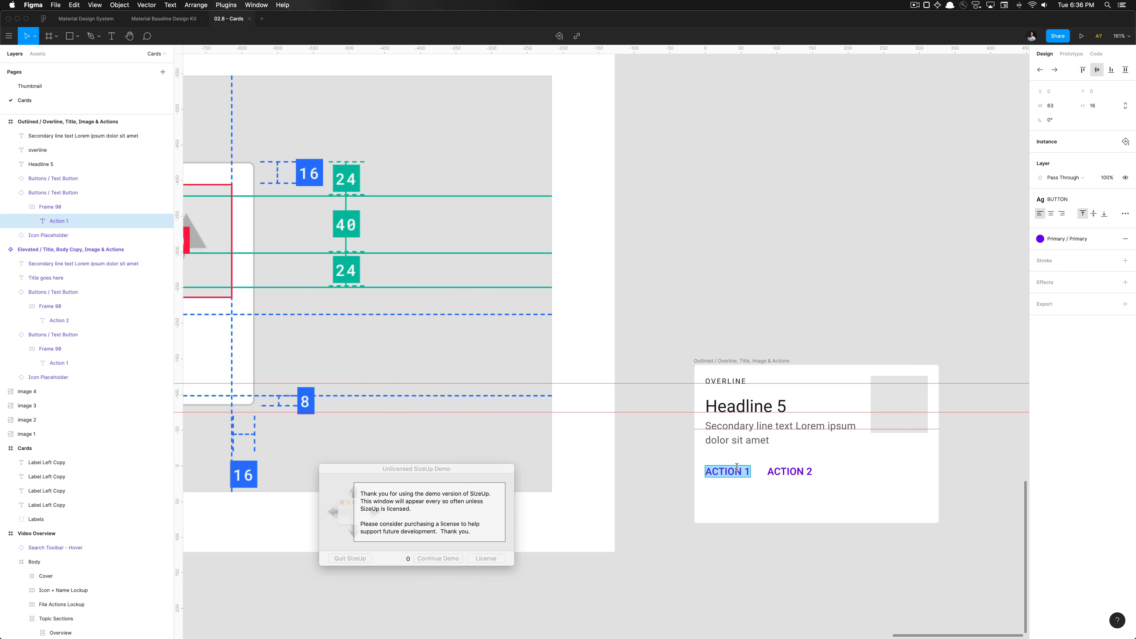
text(but)
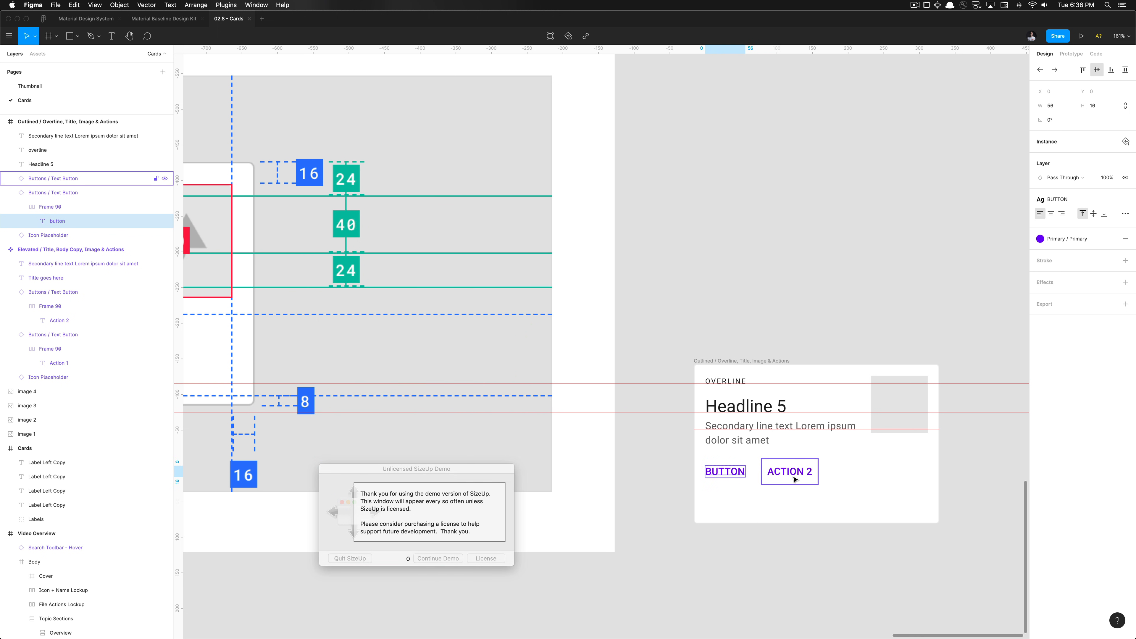
double_click(793, 473)
text(butto)
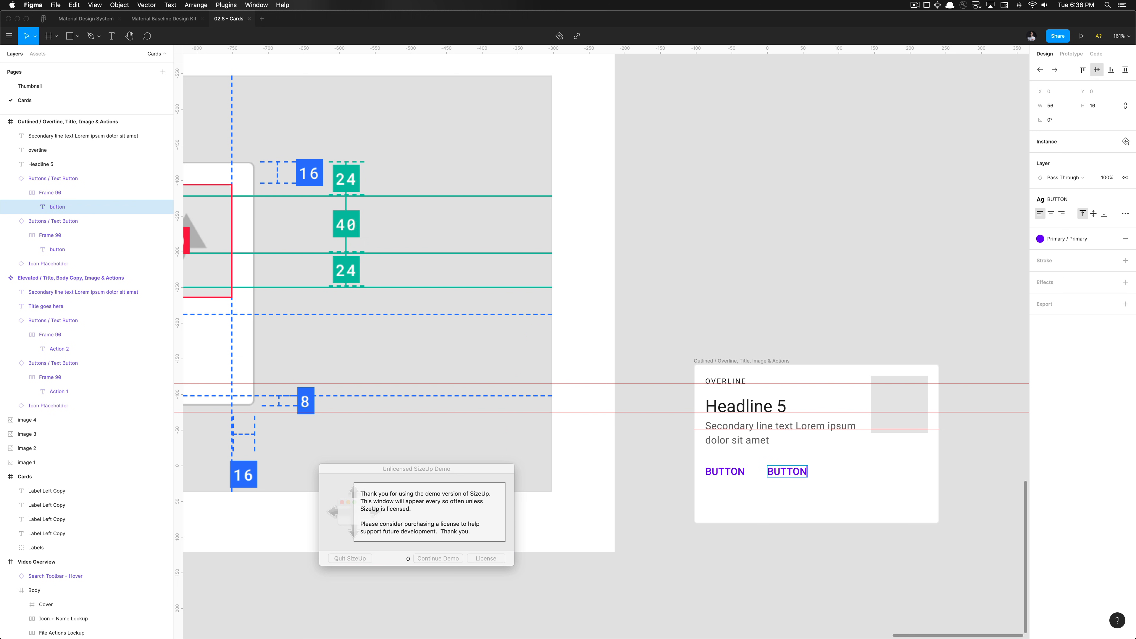
text(n)
key(Escape)
Shift both buttons in the outlined card 8 px to the right, aligning the first with the text's left edge.
shift+click(748, 472)
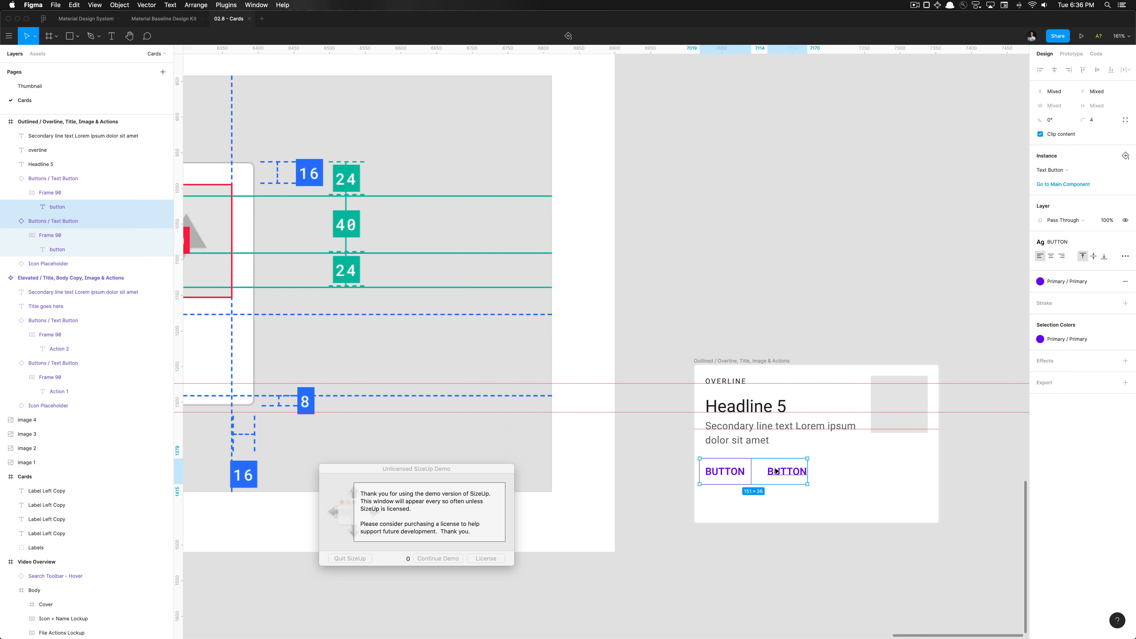
click(777, 470)
click(776, 461)
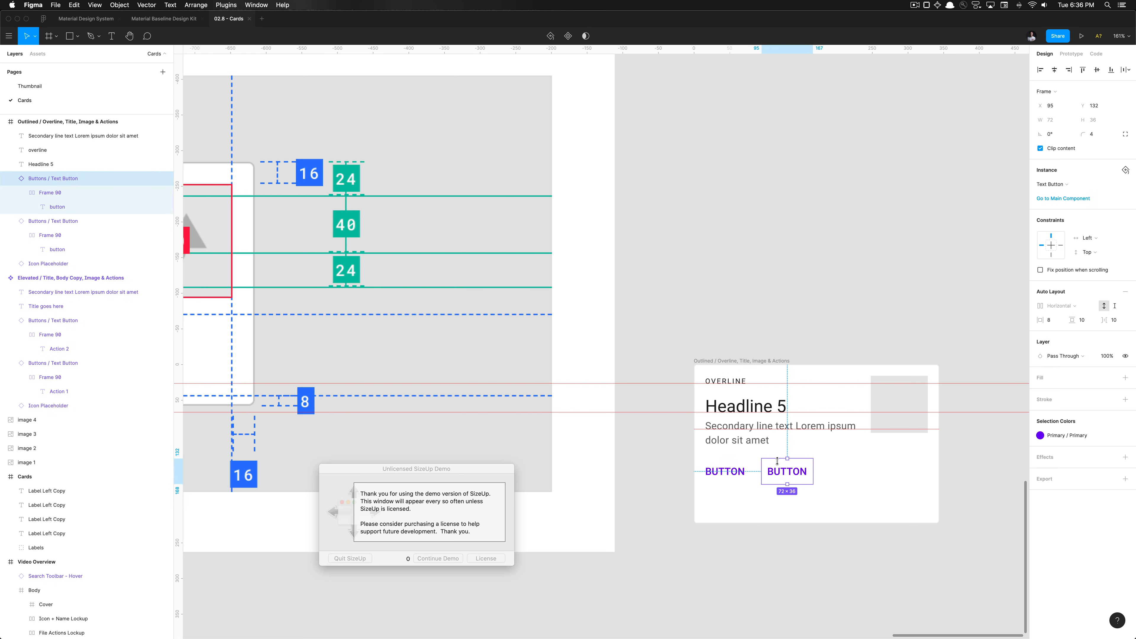
shift+click(735, 477)
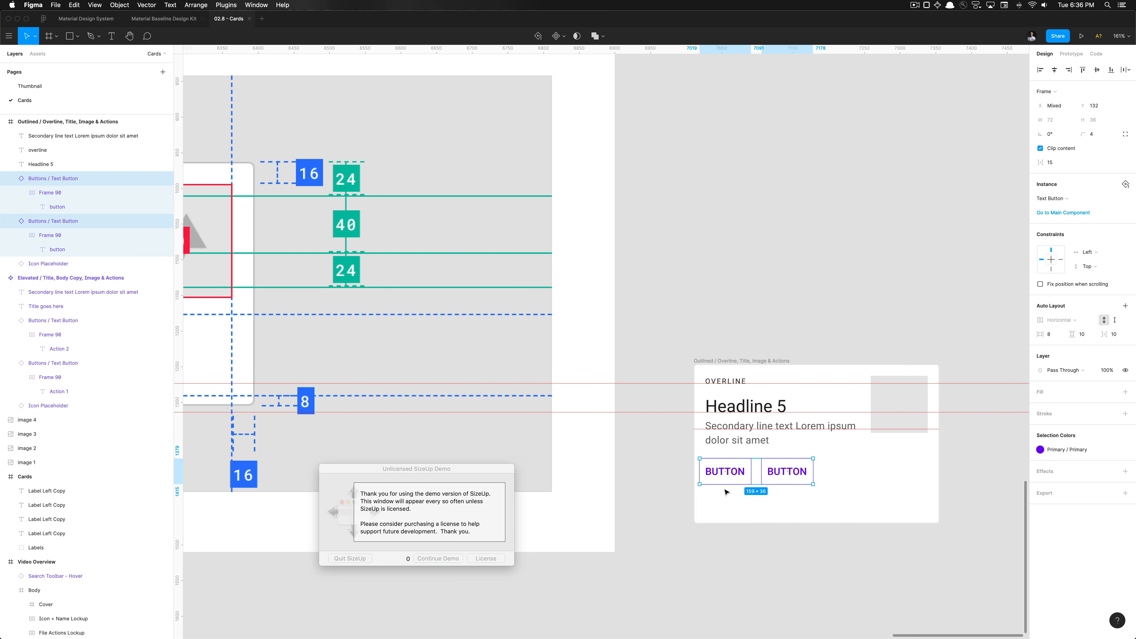
key(shift+Right)
key(alt)
key(alt)
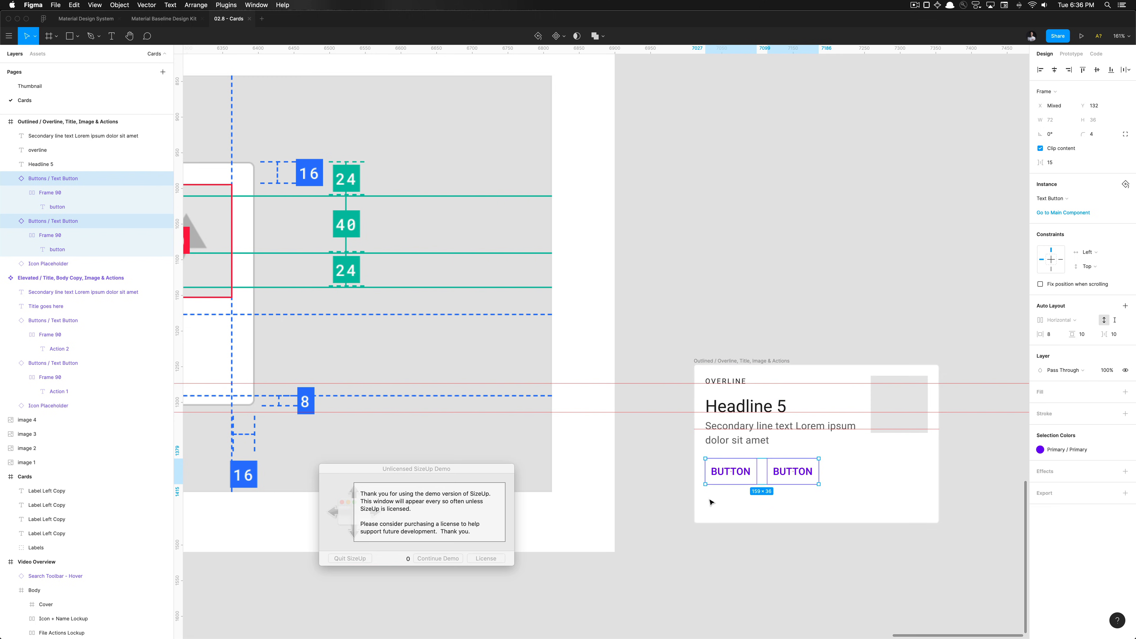
Compare the card's buttons with the spacing in the outlined cards reference image and dismiss the SizeUp demo notice.
scroll(711, 502, left, 10)
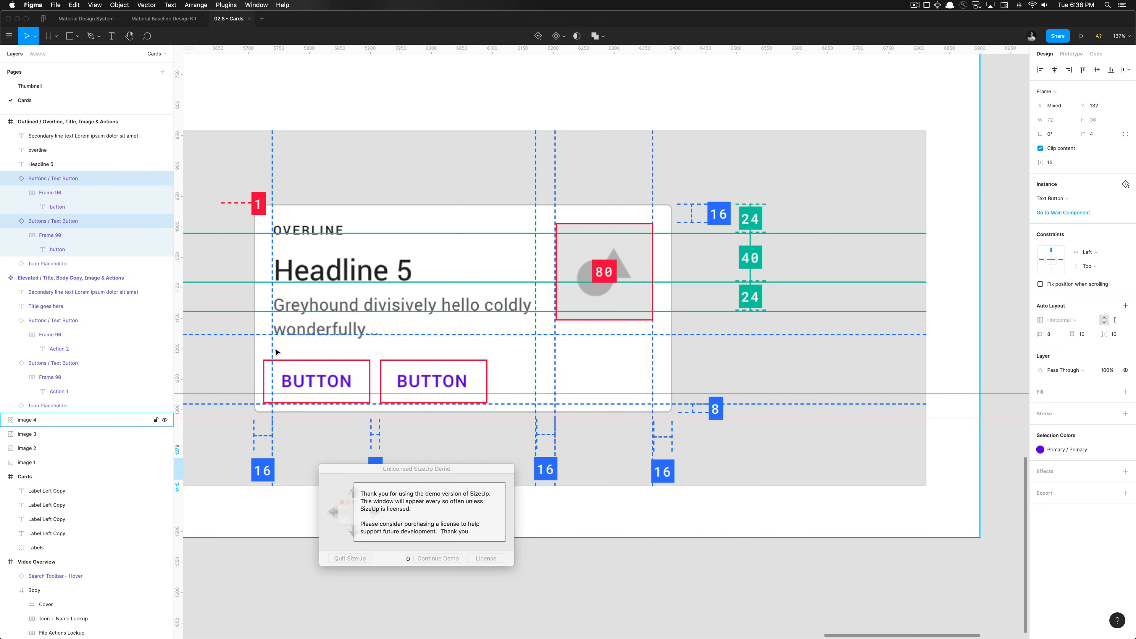
scroll(279, 411, right, 10)
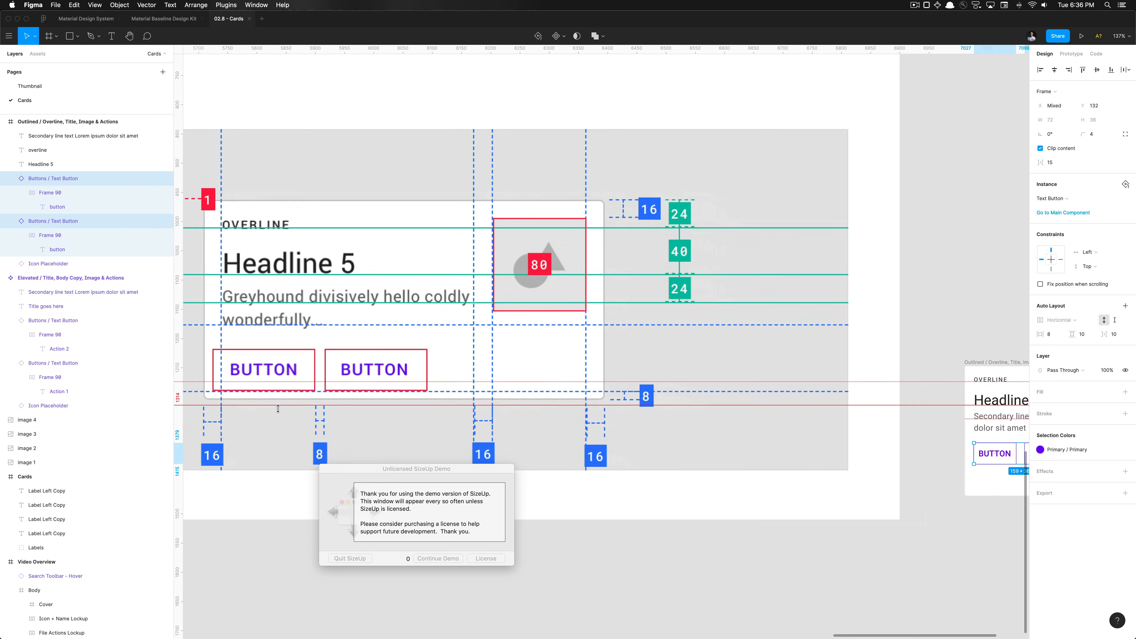
scroll(646, 436, up, 5)
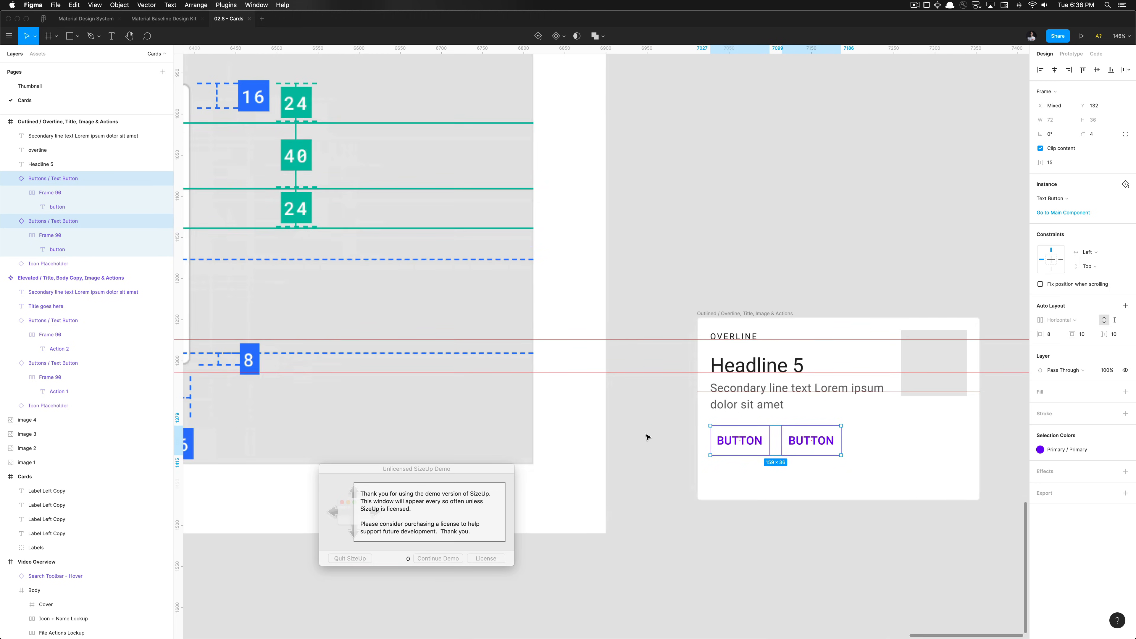
scroll(727, 463, down, 8)
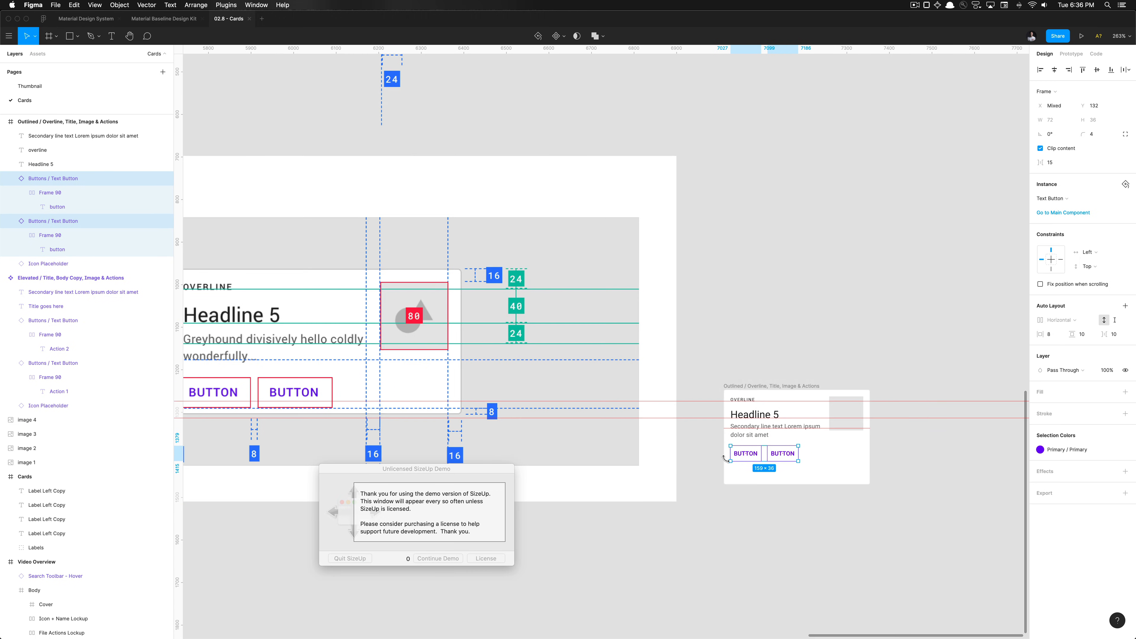
scroll(497, 410, up, 5)
scroll(494, 408, up, 6)
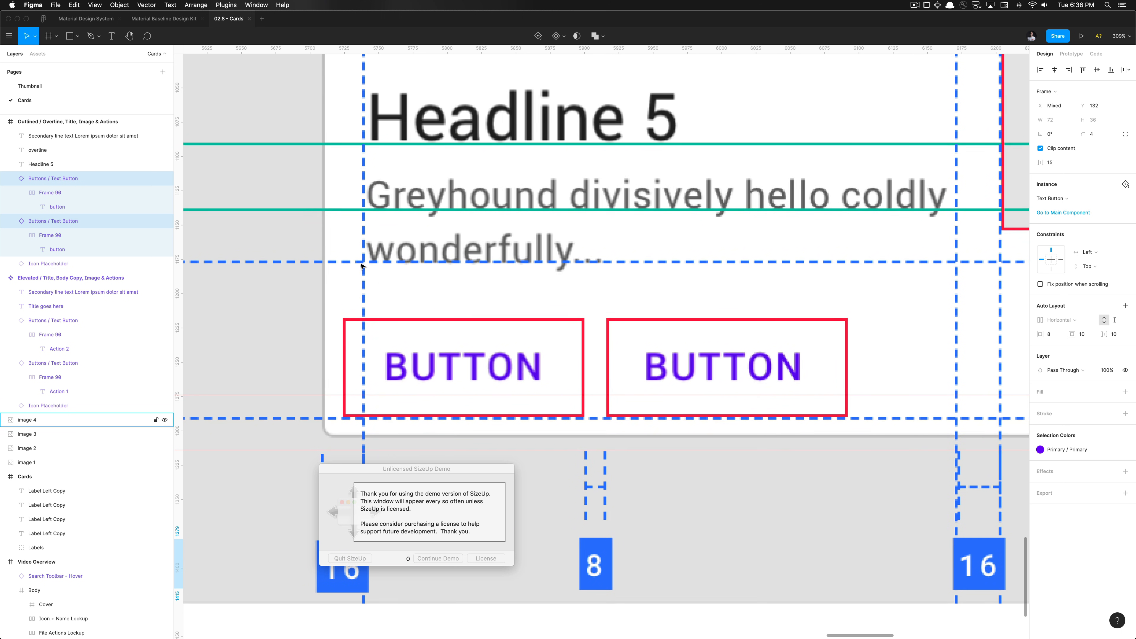
click(435, 558)
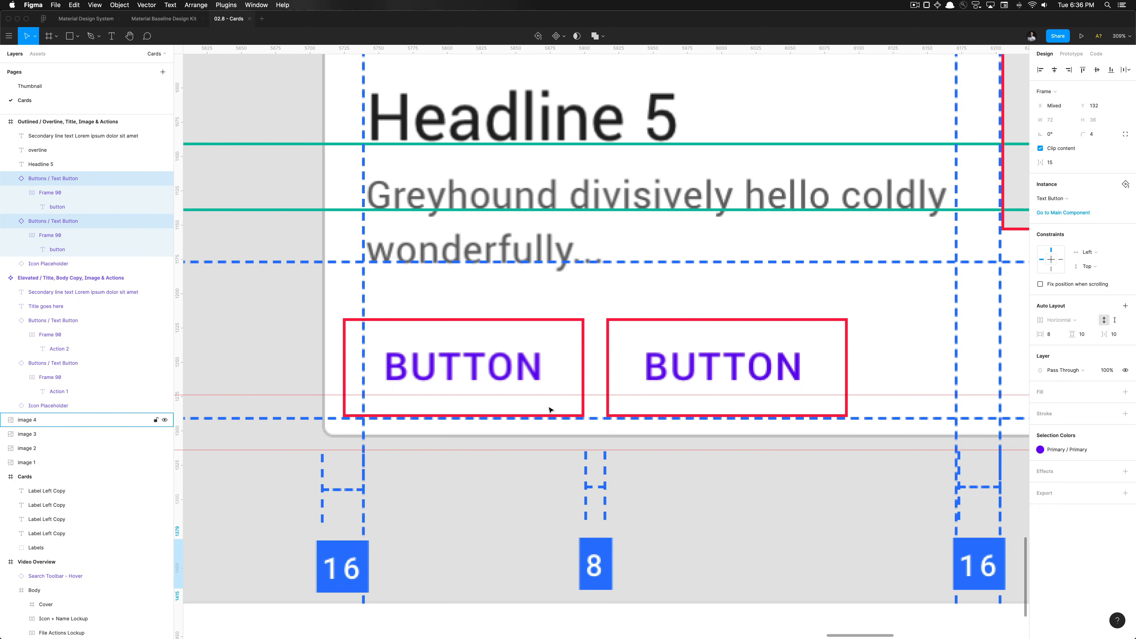
Set the horizontal spacing between the outlined card's two buttons to 8.
scroll(549, 410, down, 6)
scroll(549, 409, up, 4)
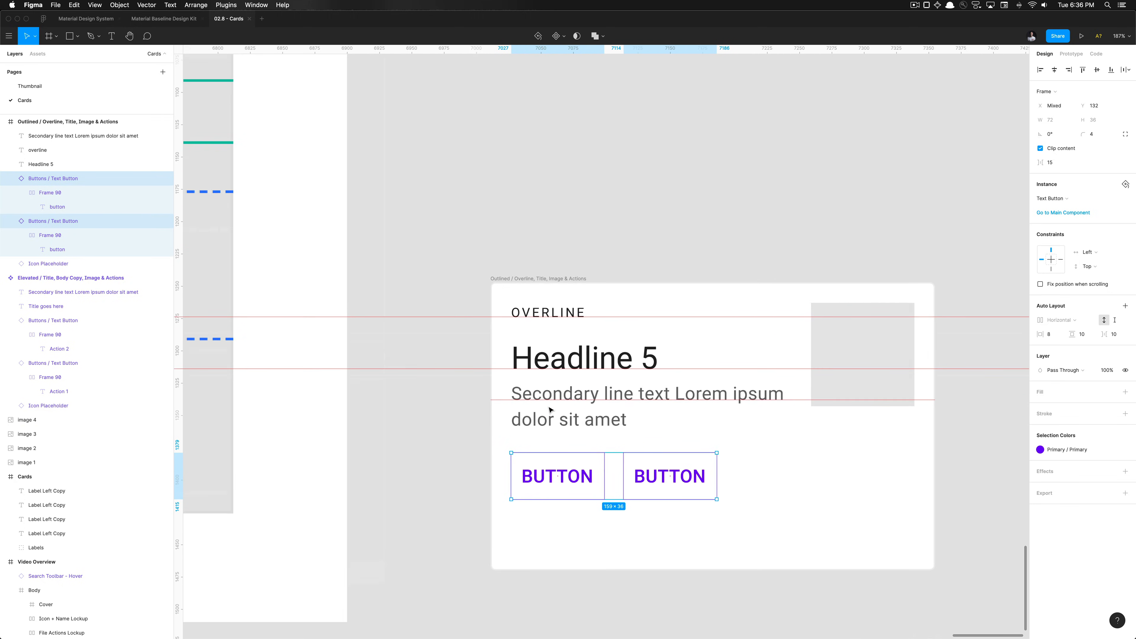
scroll(537, 449, up, 3)
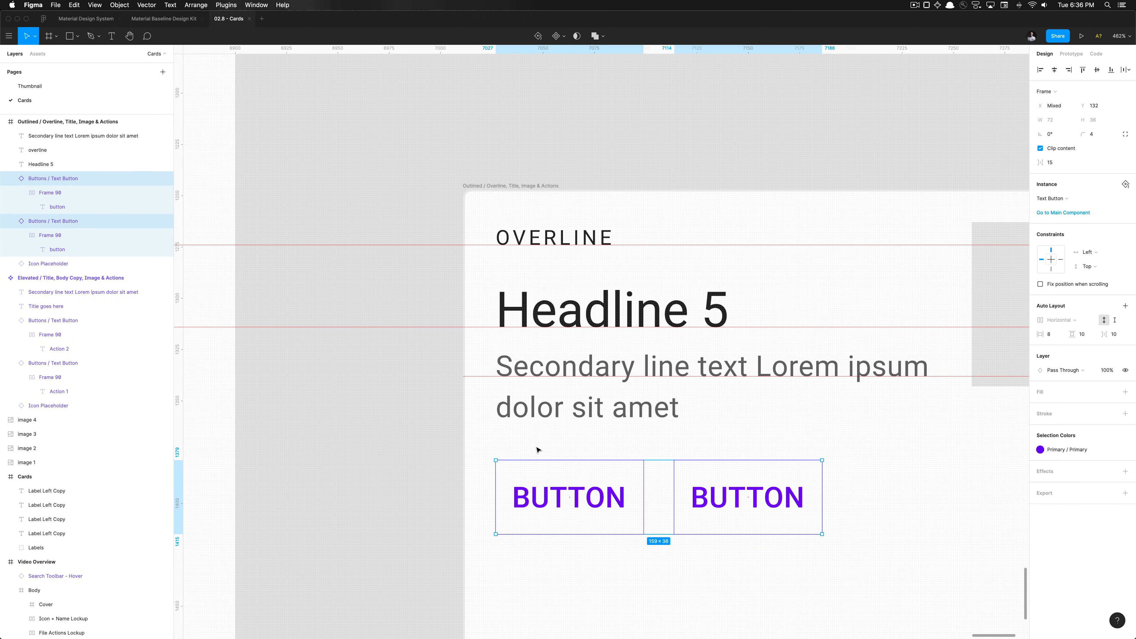
scroll(537, 449, down, 3)
scroll(537, 448, up, 1)
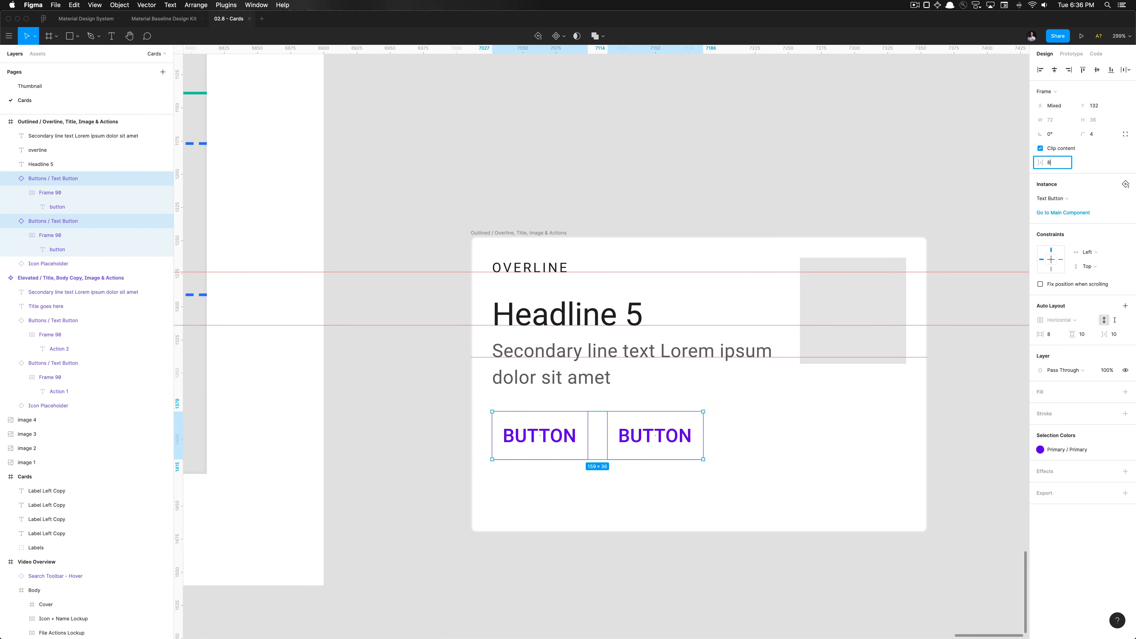
key(Return)
click(458, 500)
Check the outlined cards reference and shorten the outlined card to about 177 px high, keeping its top edge in place.
scroll(458, 500, down, 10)
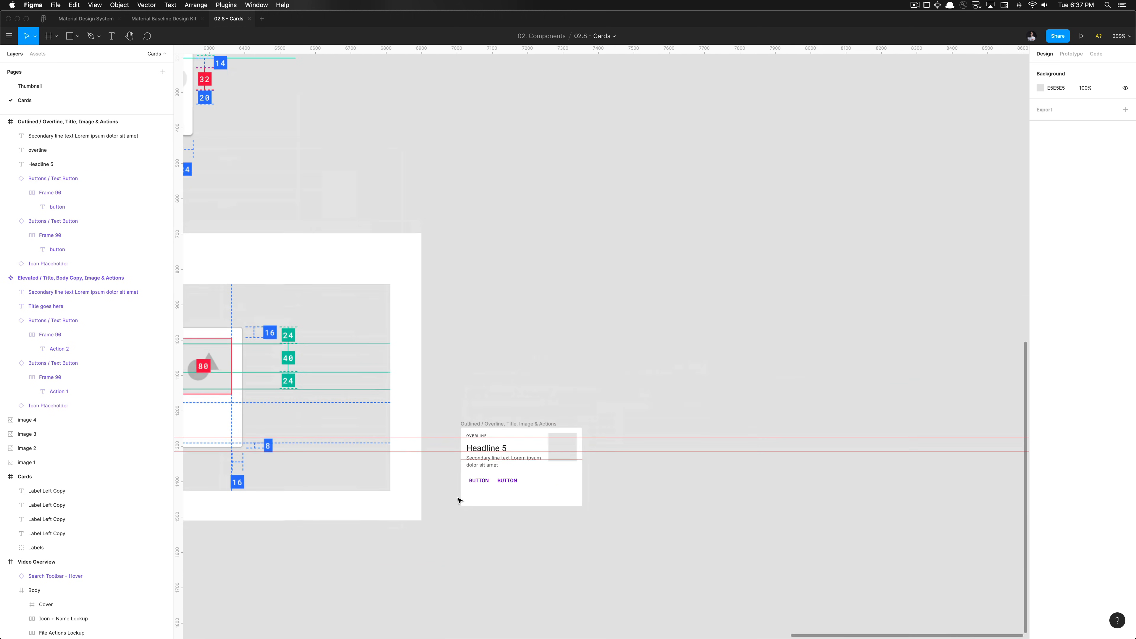
scroll(459, 500, up, 10)
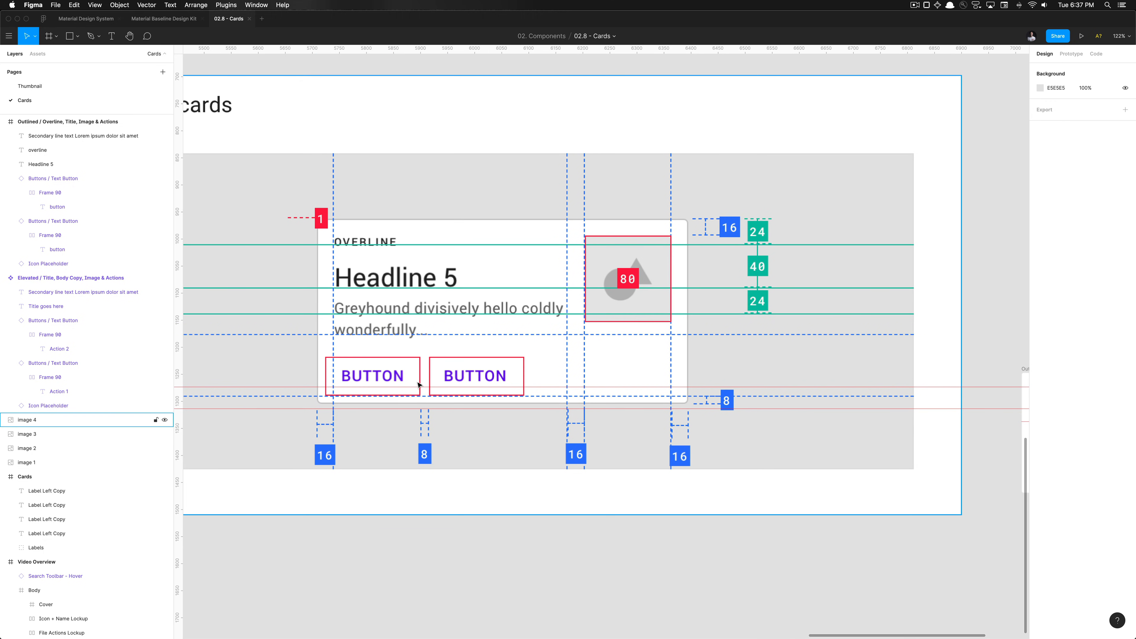
scroll(419, 385, right, 4)
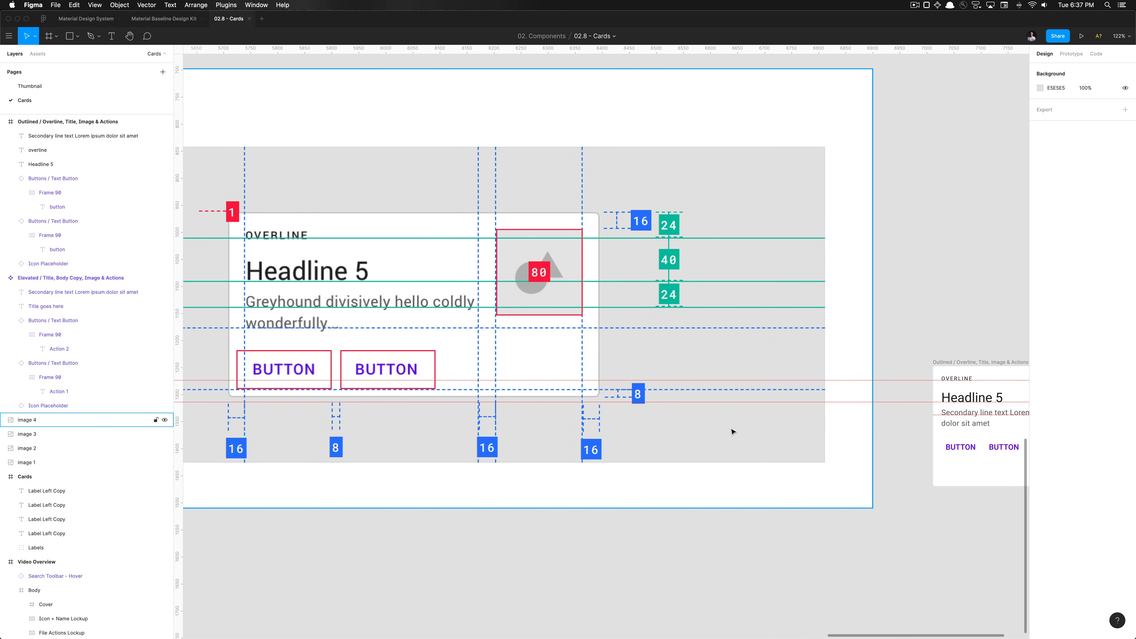
scroll(733, 432, right, 5)
scroll(611, 314, up, 5)
click(611, 316)
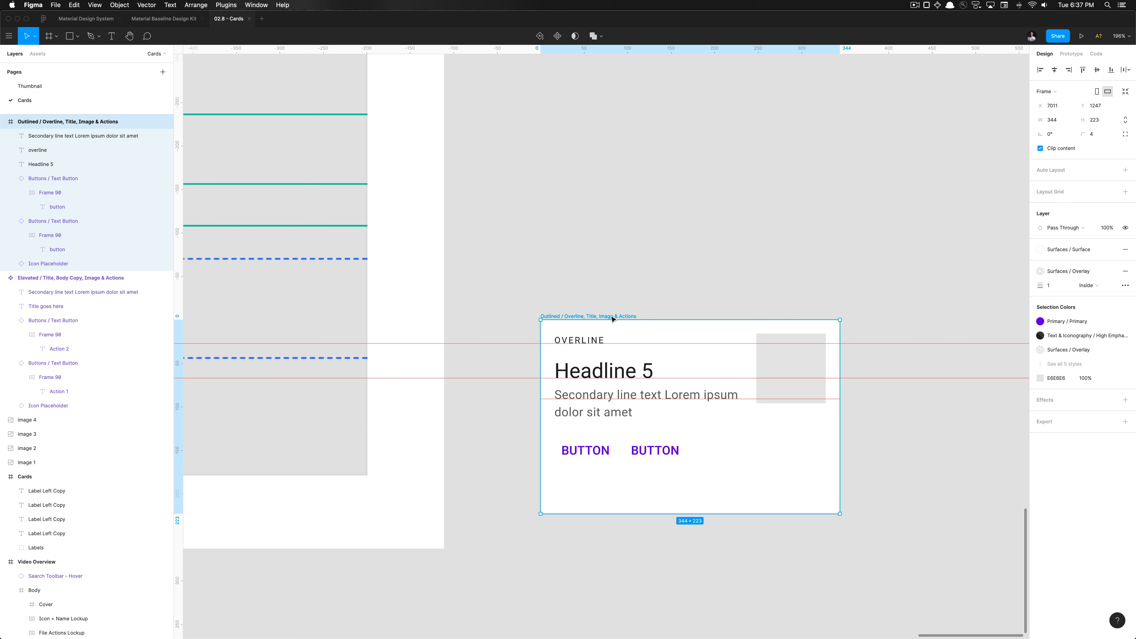
click(650, 445)
scroll(649, 446, up, 3)
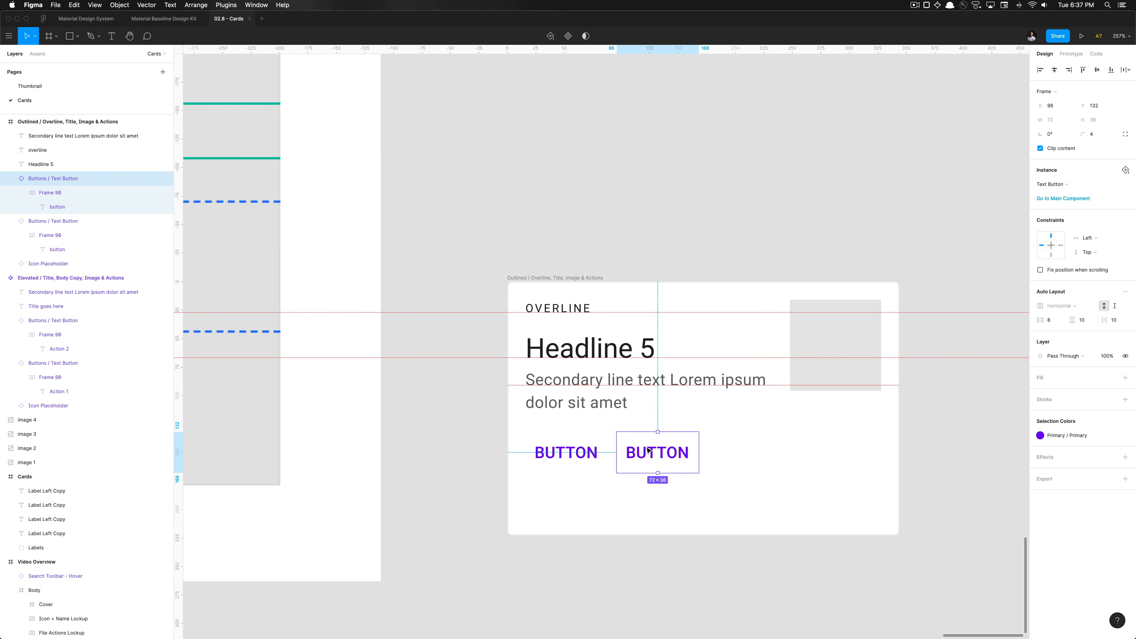
click(594, 280)
drag(644, 535, 645, 483)
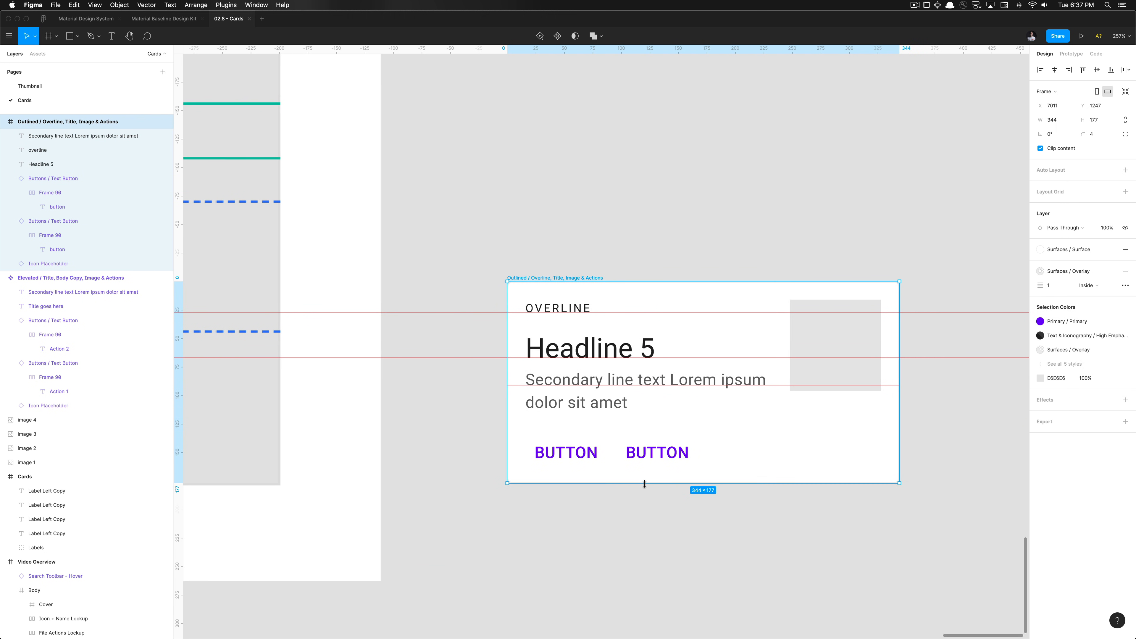
Trim the outlined card's height to 176 px so its bottom edge sits 8 px below the buttons.
scroll(650, 472, up, 3)
scroll(653, 475, up, 10)
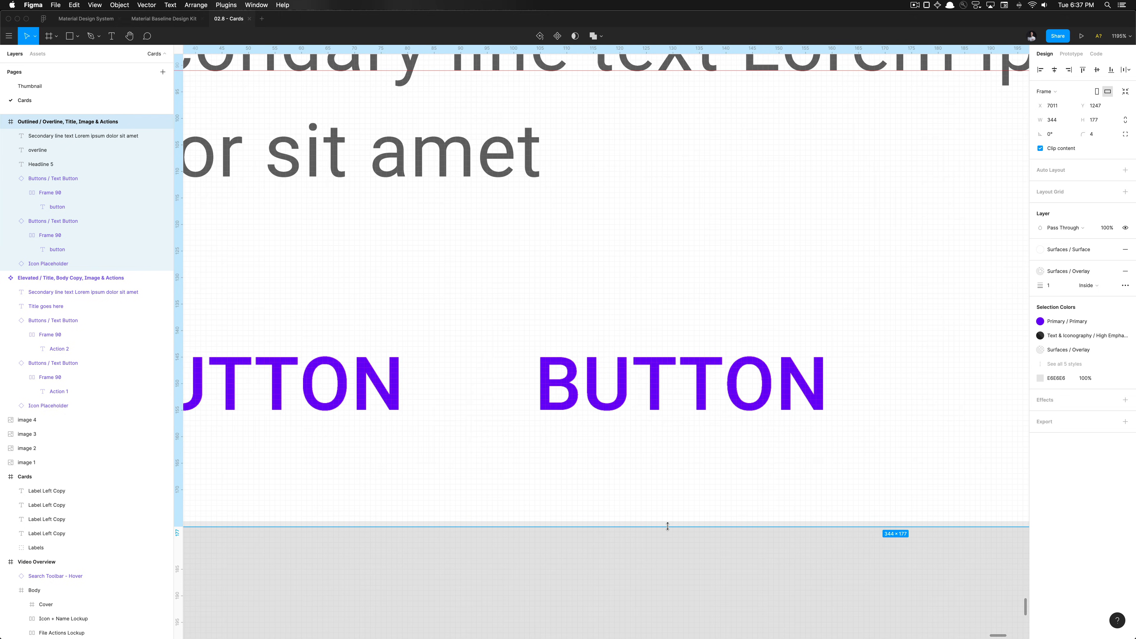
scroll(689, 447, down, 2)
scroll(693, 470, up, 6)
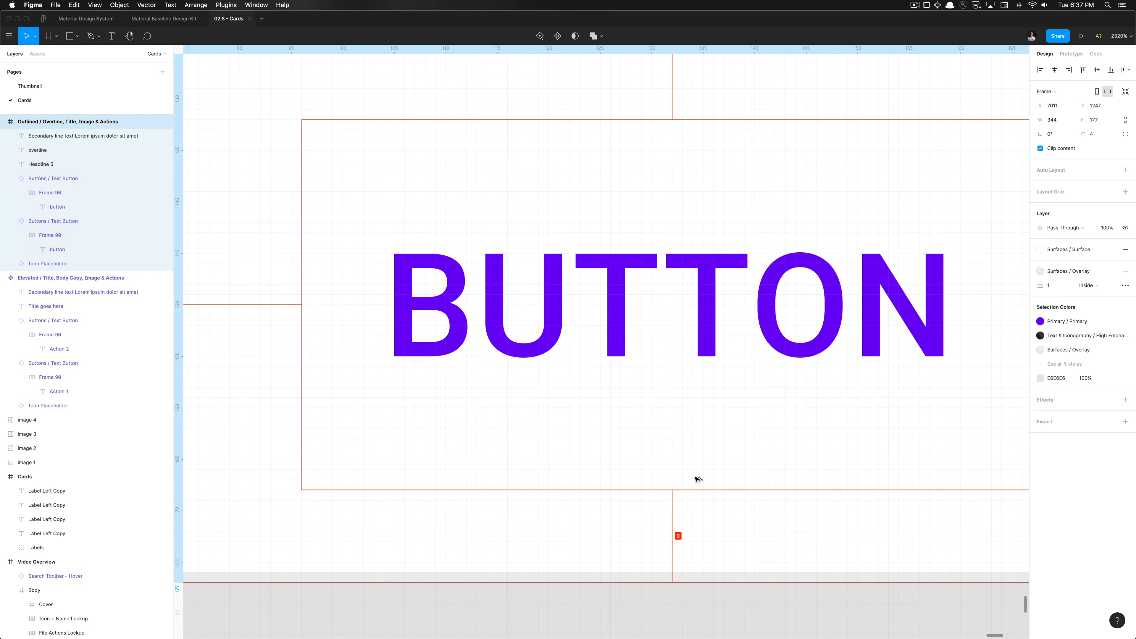
drag(681, 581, 680, 572)
scroll(680, 555, down, 6)
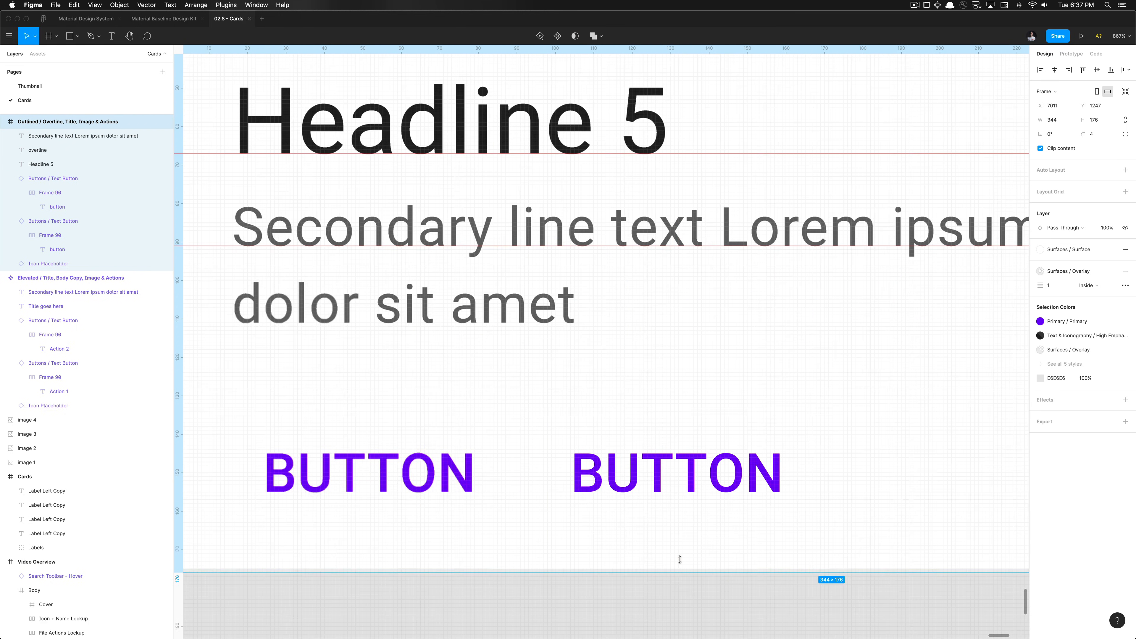
Measure the gap between the outlined card's buttons and its secondary text, and hide the rulers and guides.
scroll(677, 478, down, 7)
scroll(677, 484, down, 5)
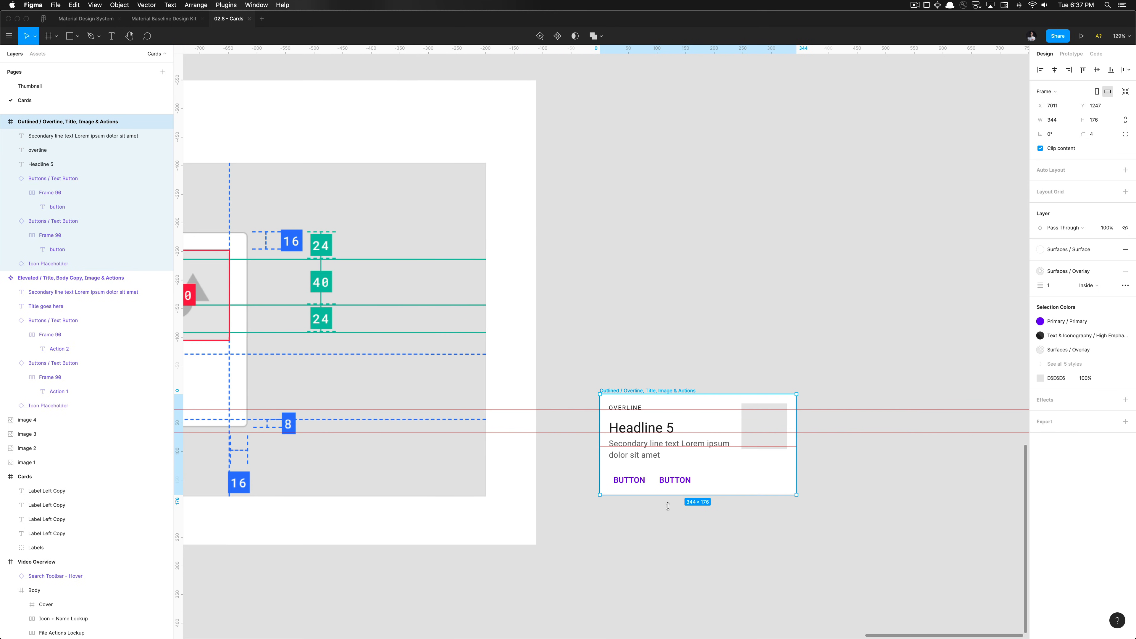
click(669, 503)
click(673, 483)
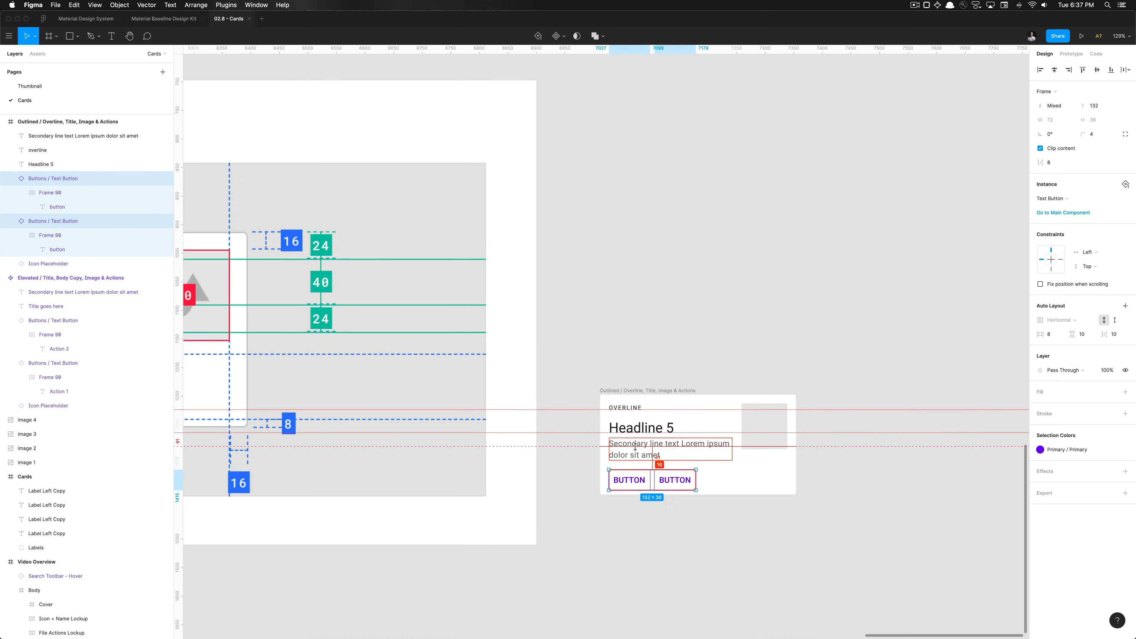
click(659, 571)
scroll(659, 571, down, 5)
scroll(659, 570, up, 1)
key(shift+r)
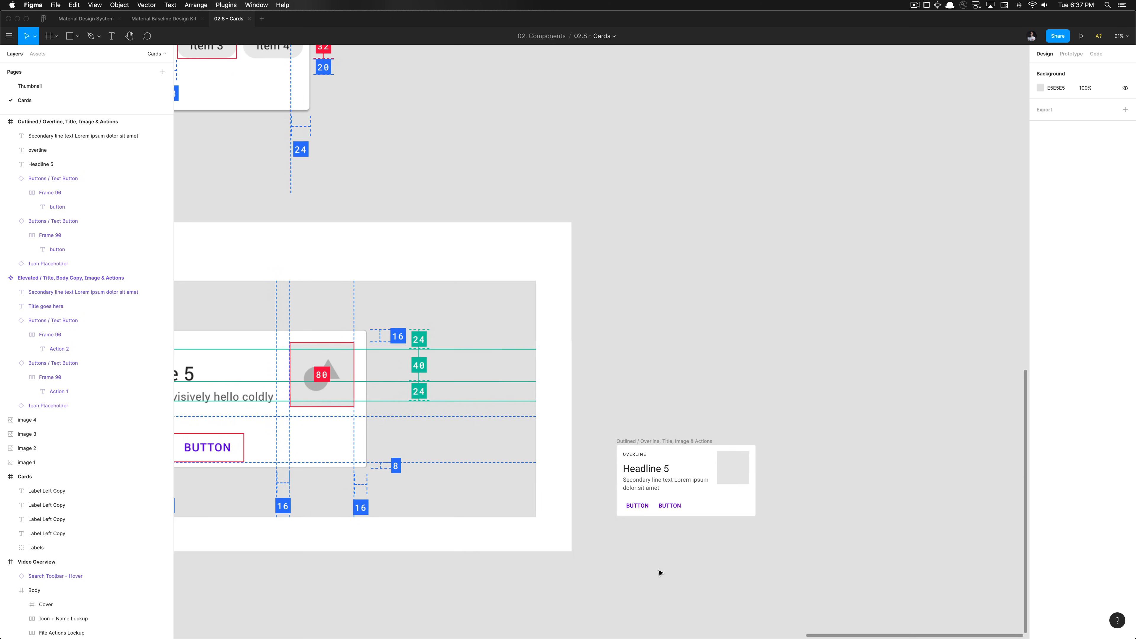
Try an image fill on the outlined card's icon placeholder and undo the change.
click(745, 460)
click(659, 411)
scroll(661, 412, up, 3)
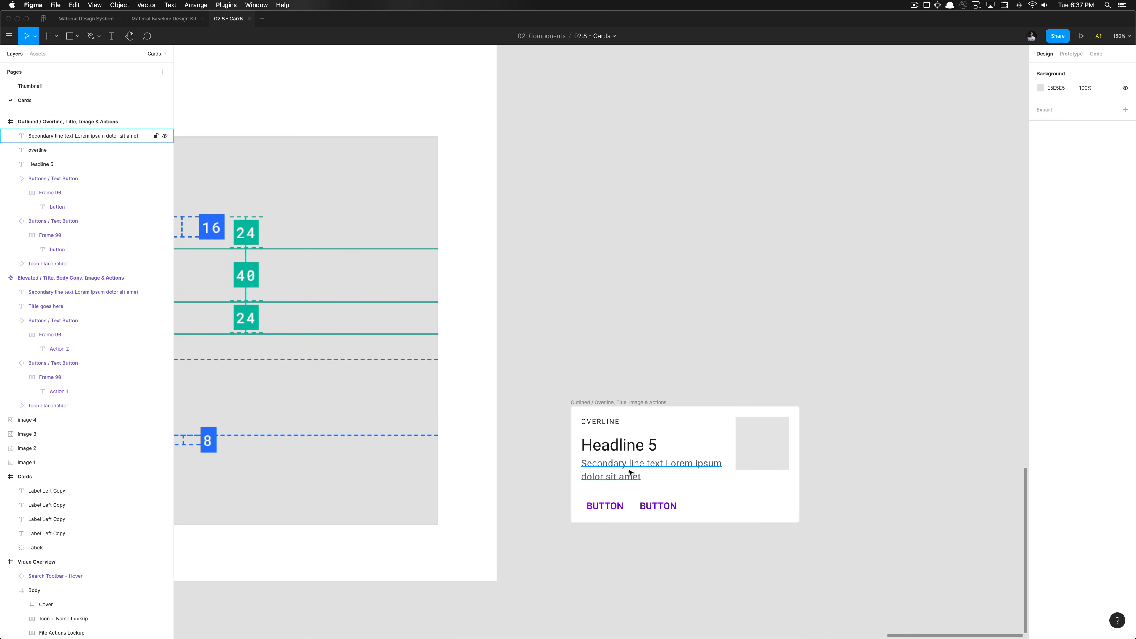
click(775, 437)
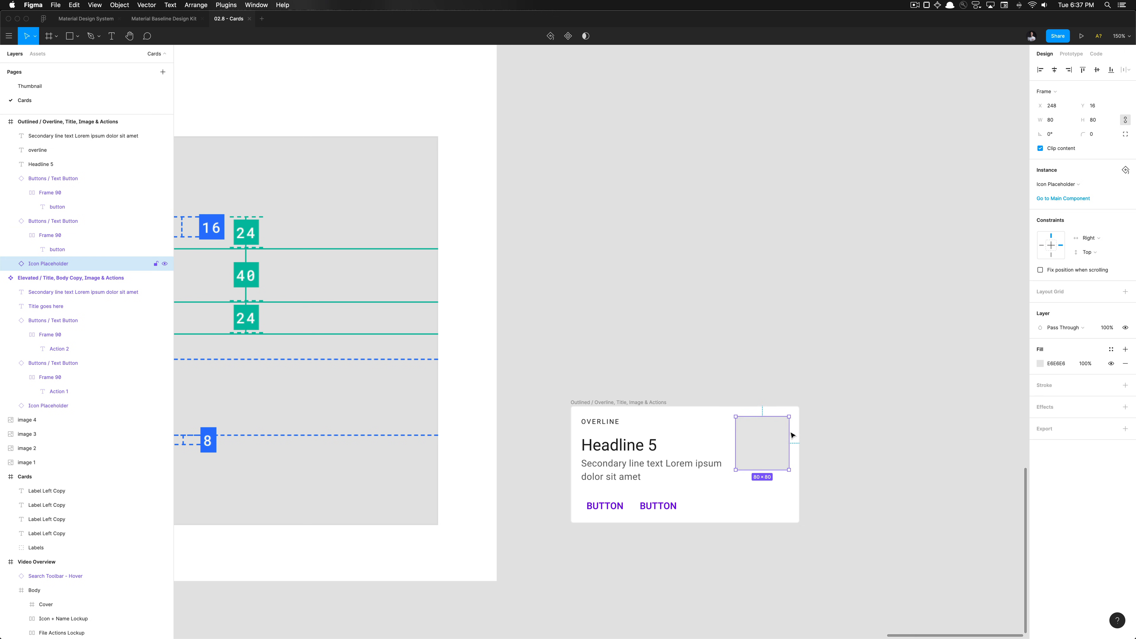
click(1039, 365)
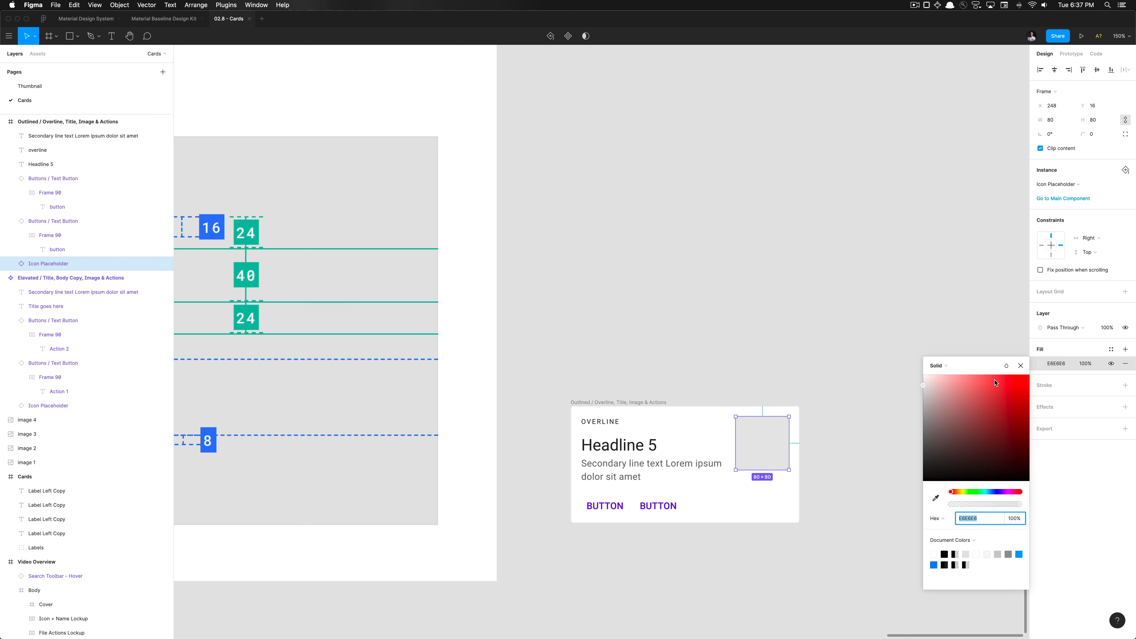
click(928, 371)
click(944, 418)
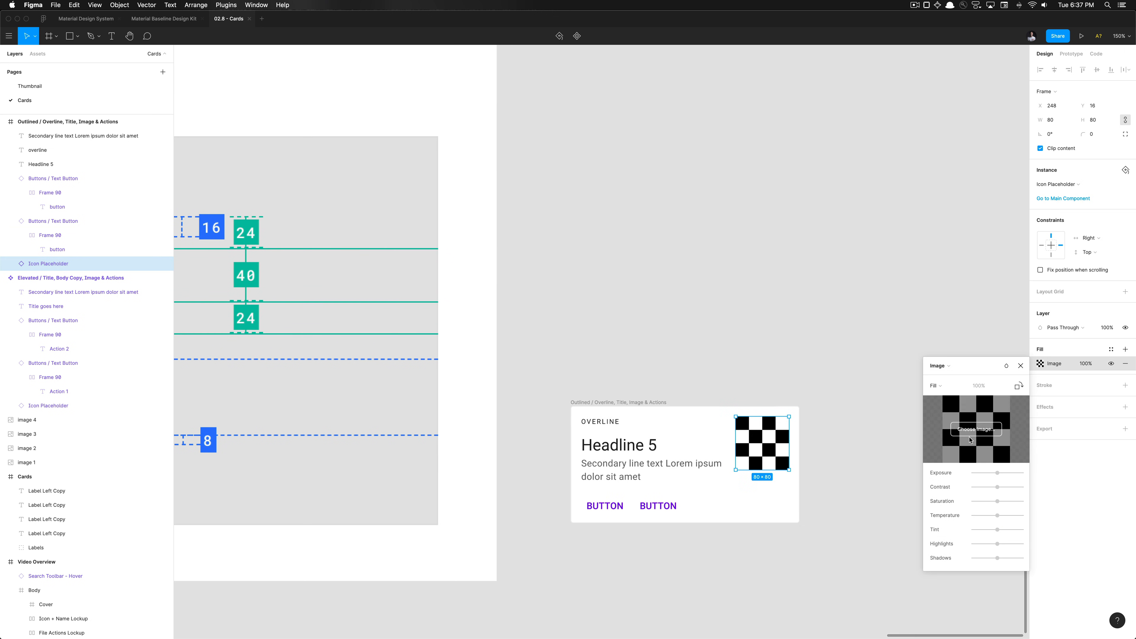
click(971, 428)
key(Escape)
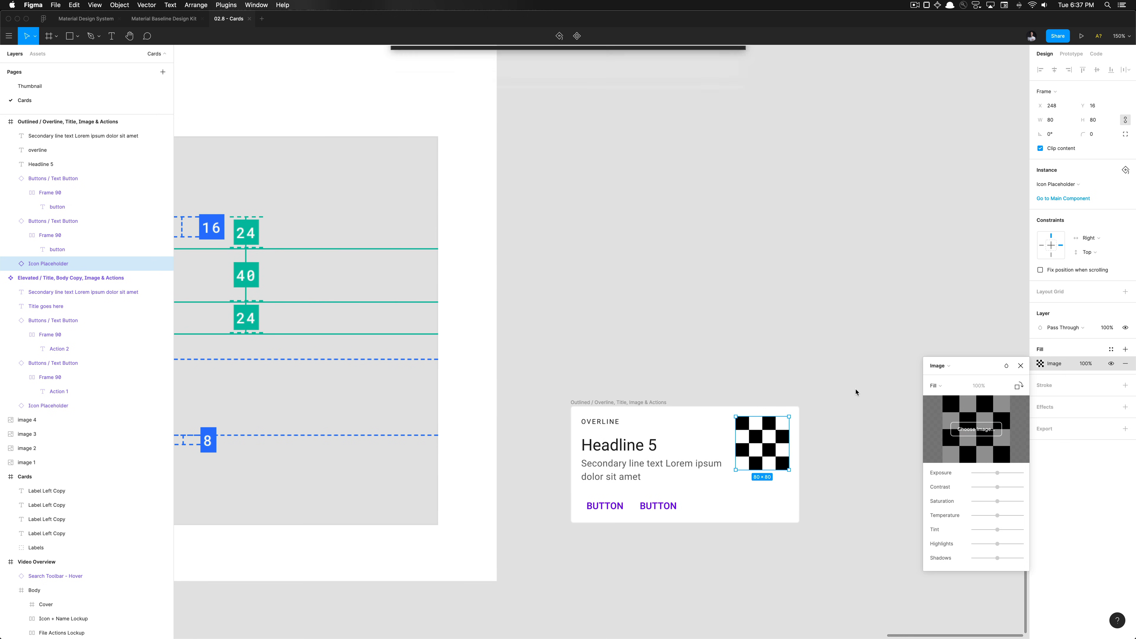
click(857, 393)
key(ctrl+z)
key(ctrl+z)
key(ctrl+z)
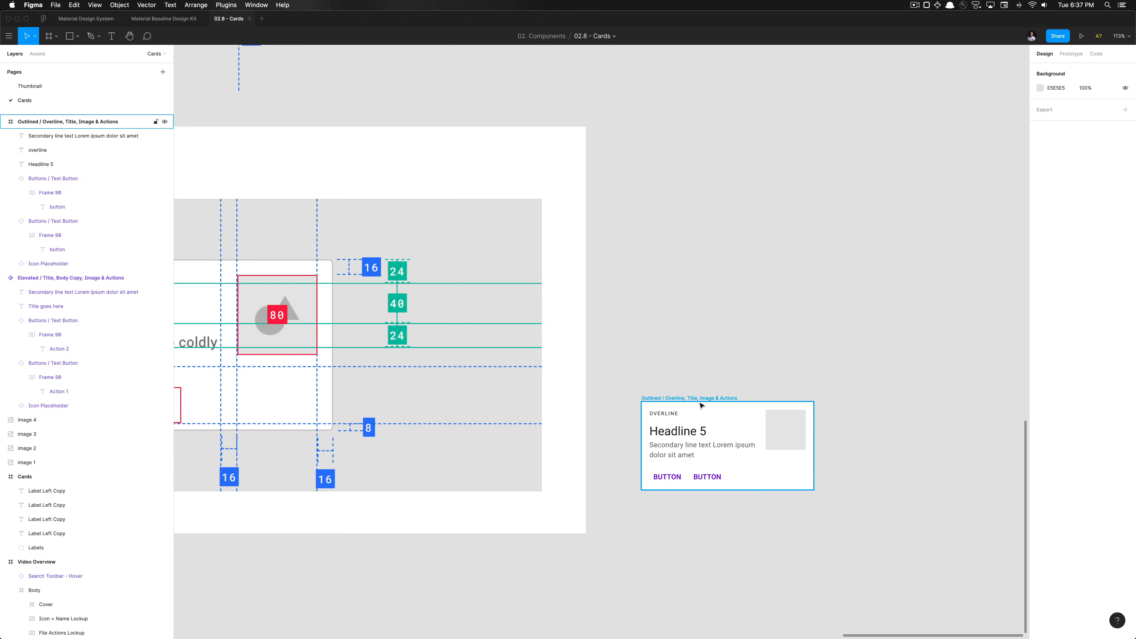
Turn the outlined card into a component and place it directly below the elevated card component.
click(700, 402)
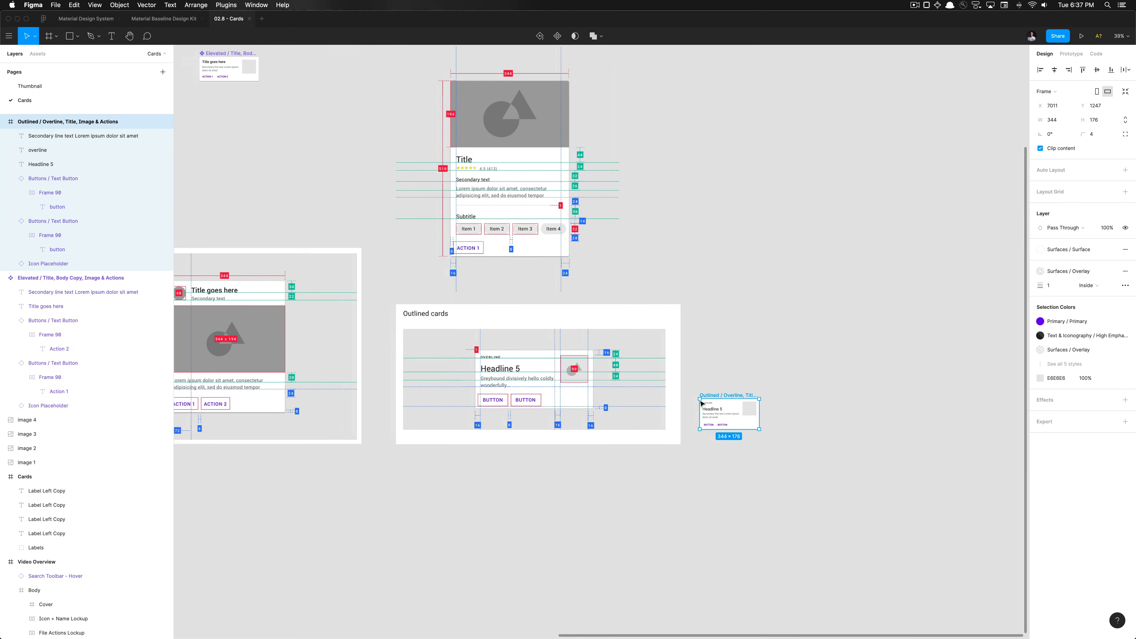
scroll(701, 403, left, 5)
scroll(701, 403, up, 2)
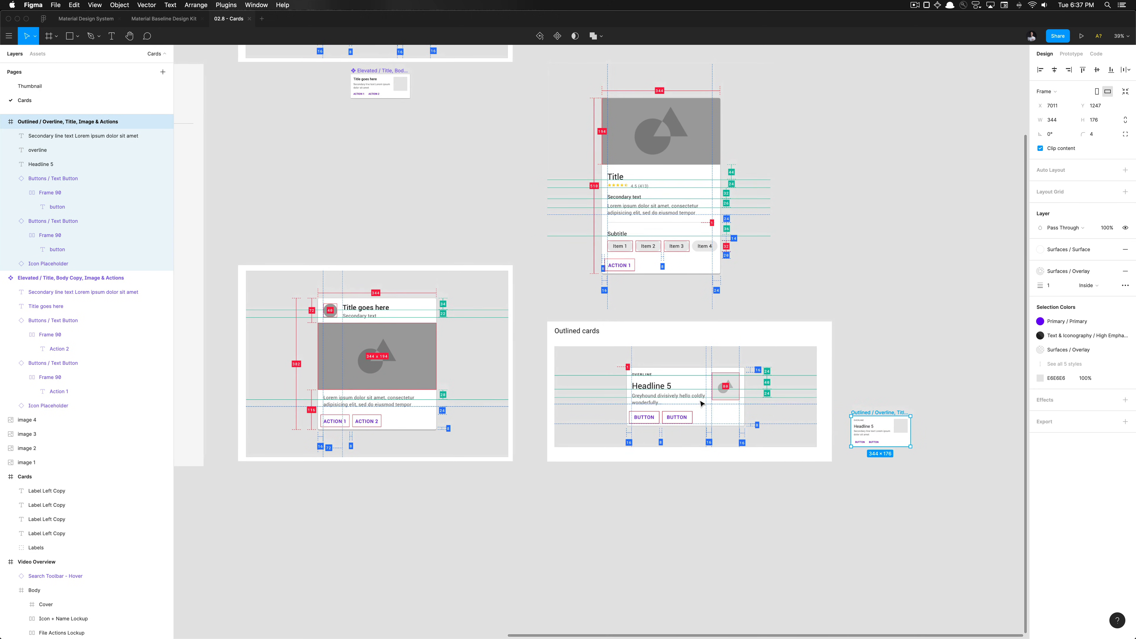
scroll(701, 402, right, 1)
scroll(701, 403, down, 1)
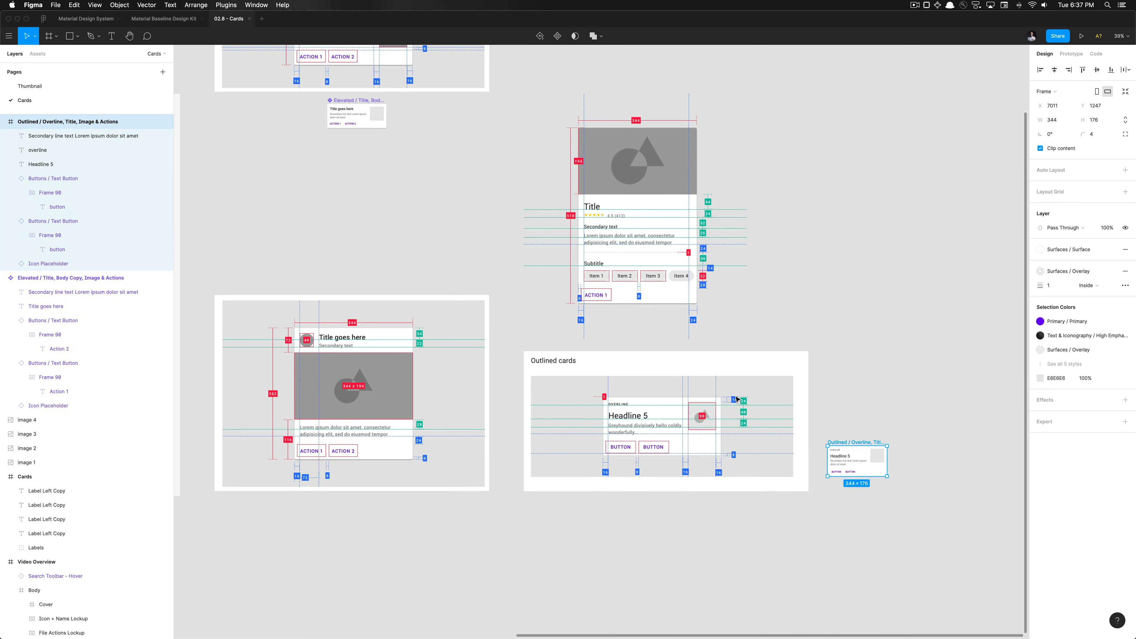
key(super+alt+k)
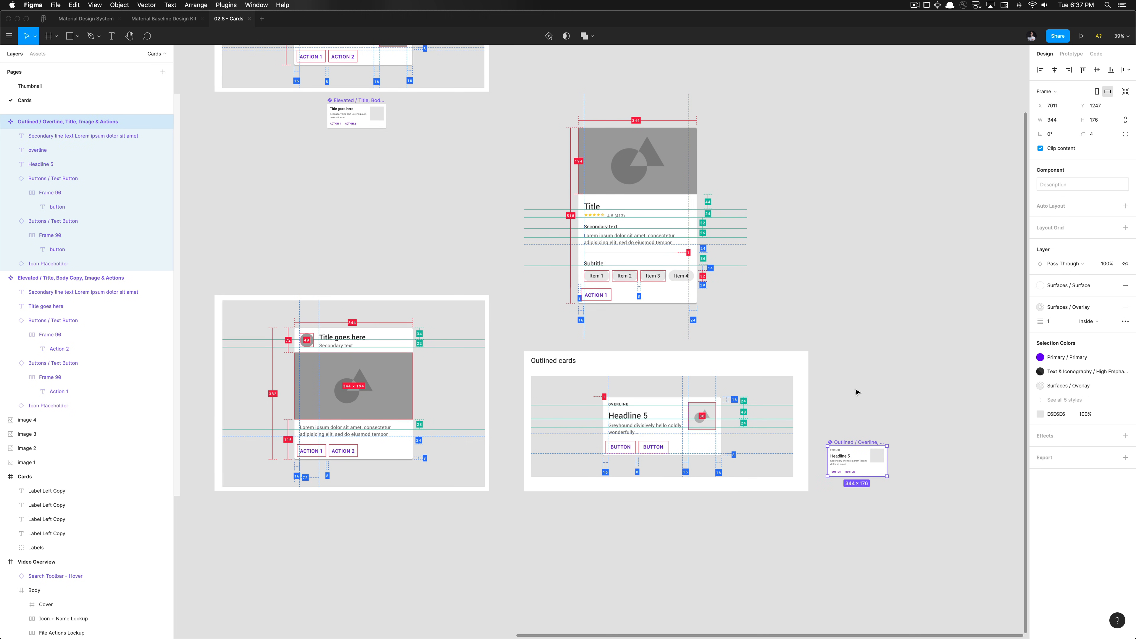
drag(854, 445, 354, 142)
click(406, 255)
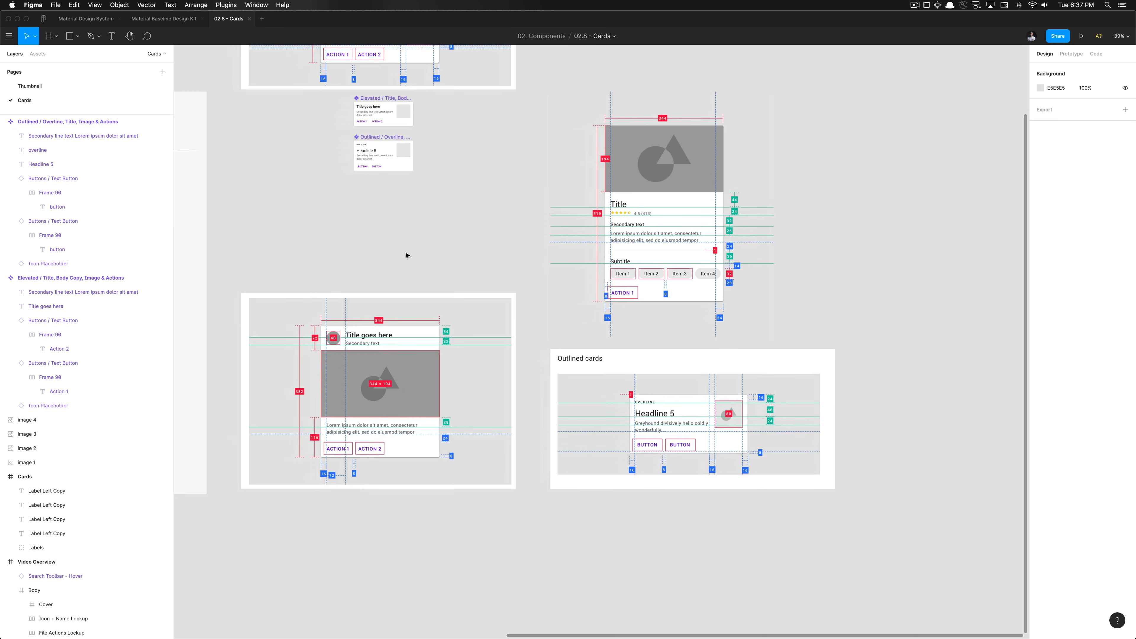
Examine the layout and spacing of the reference card with title, star rating, subtitle, item chips and one action.
scroll(535, 233, up, 3)
scroll(534, 232, up, 5)
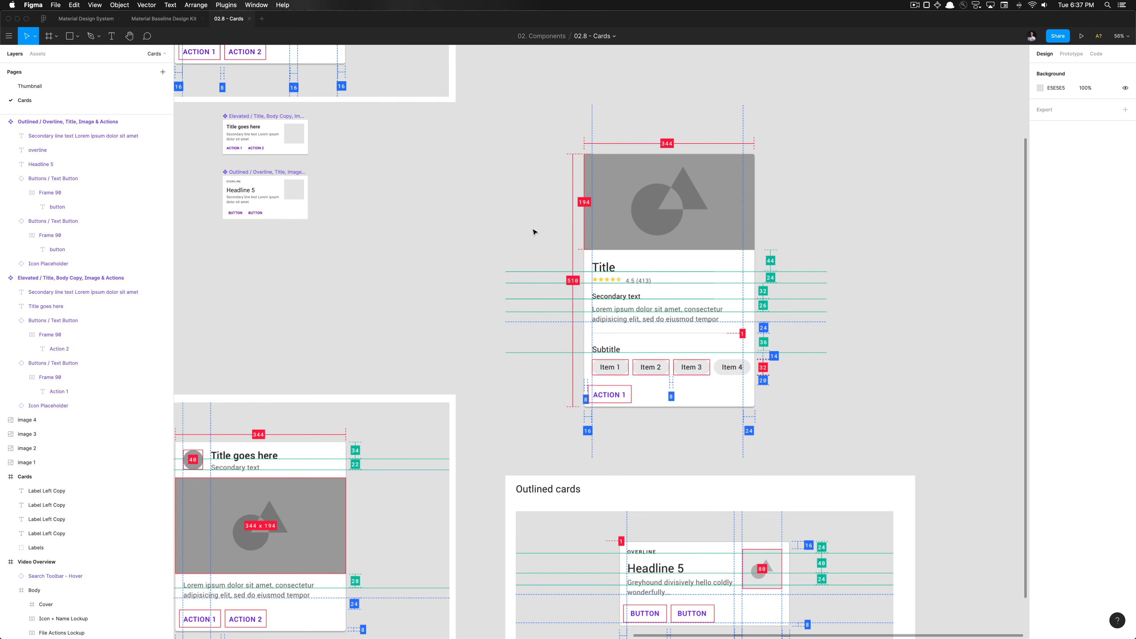
scroll(533, 232, left, 3)
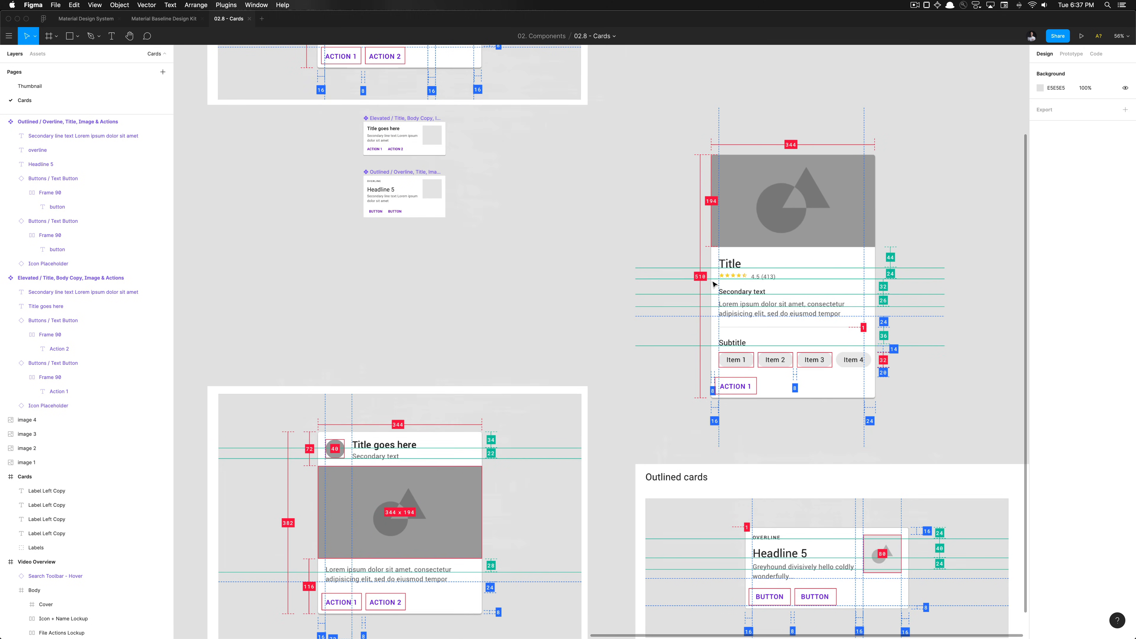
scroll(748, 292, down, 3)
scroll(553, 304, up, 5)
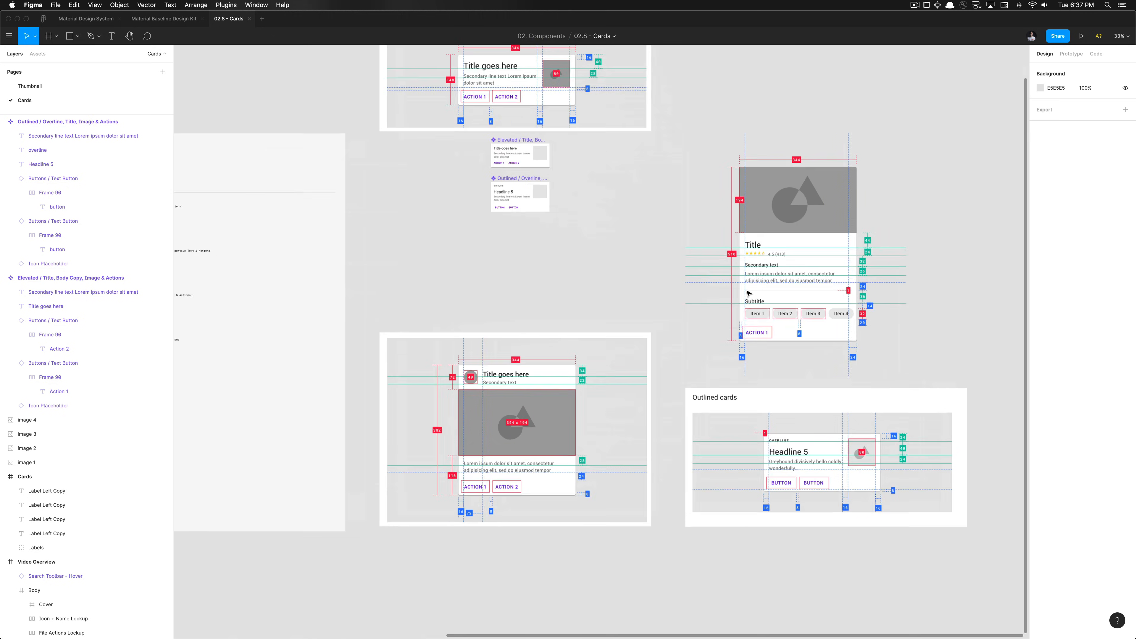
scroll(553, 305, right, 1)
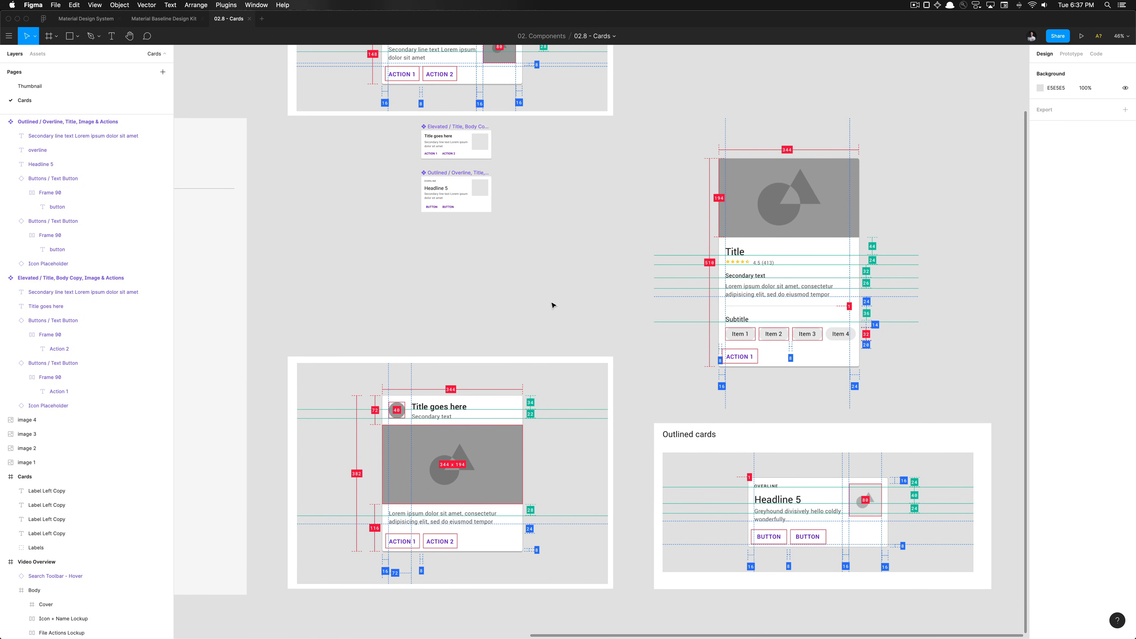
scroll(730, 277, up, 5)
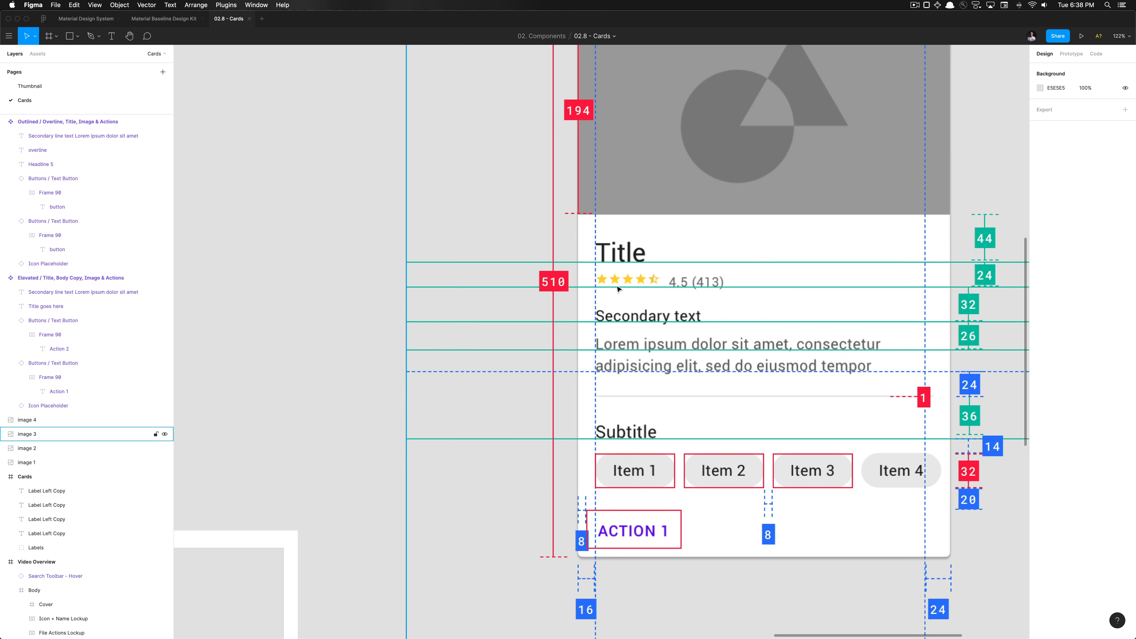
scroll(641, 284, down, 10)
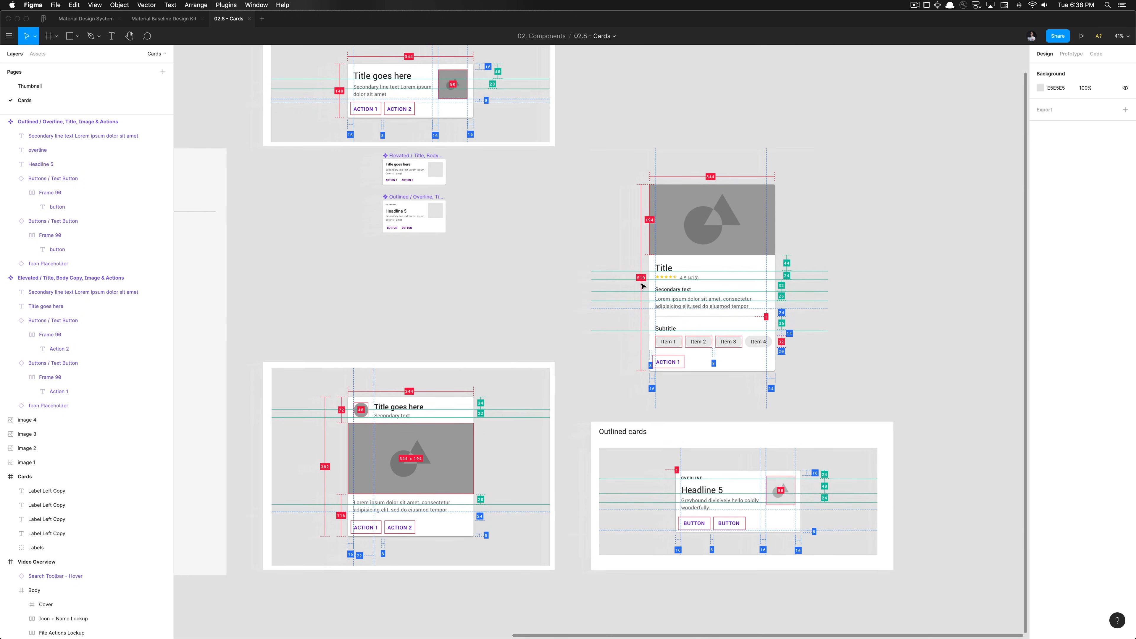
scroll(656, 294, up, 2)
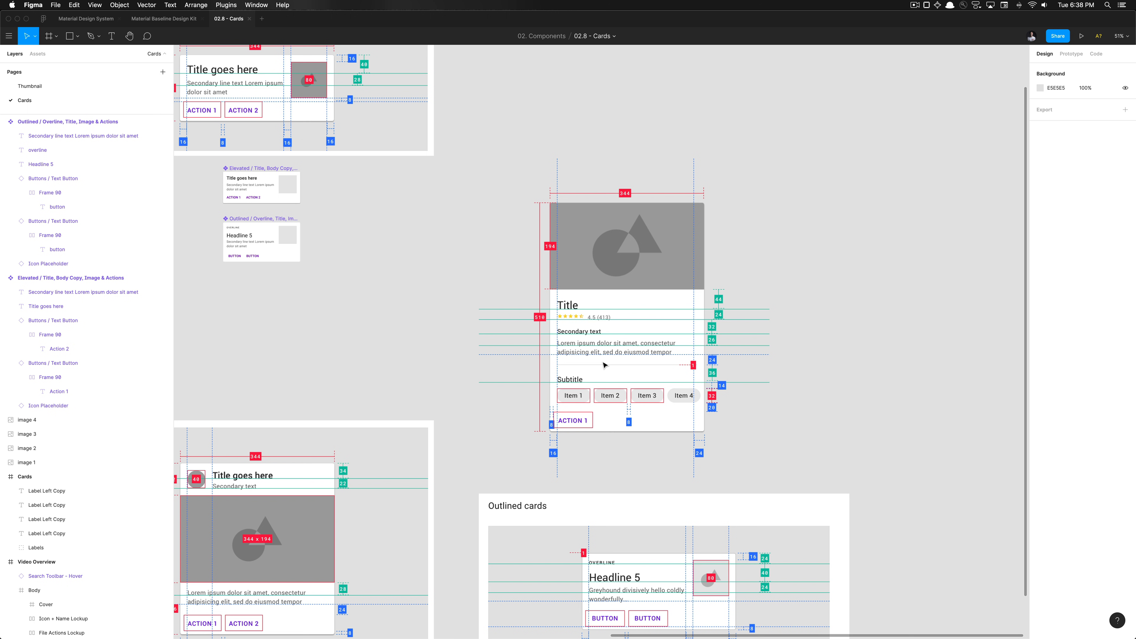
click(606, 358)
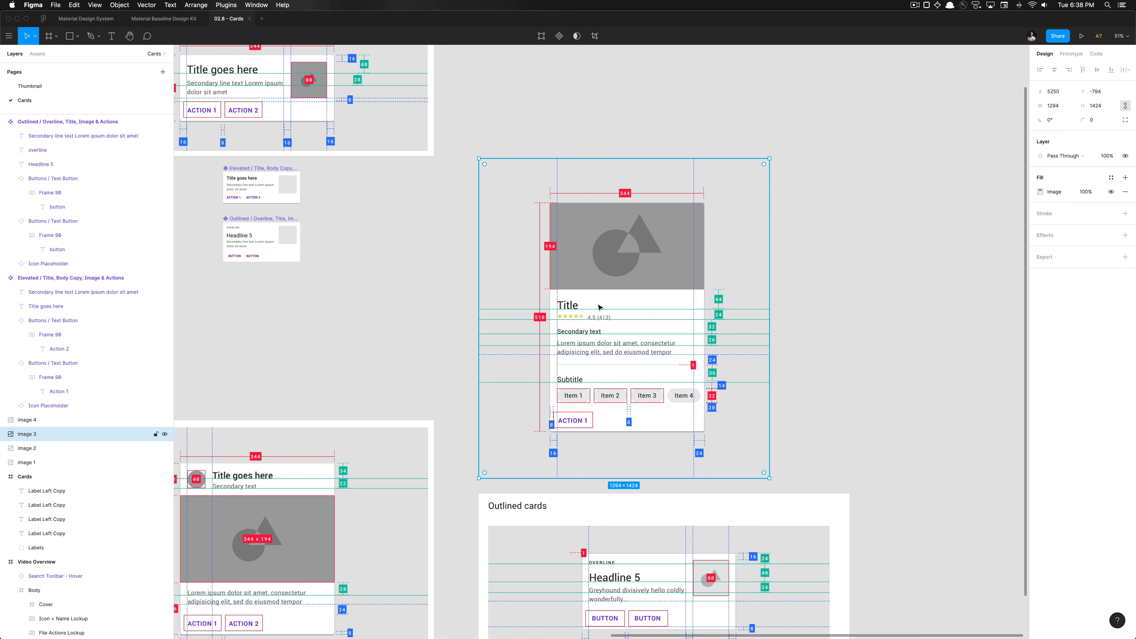
scroll(600, 307, up, 3)
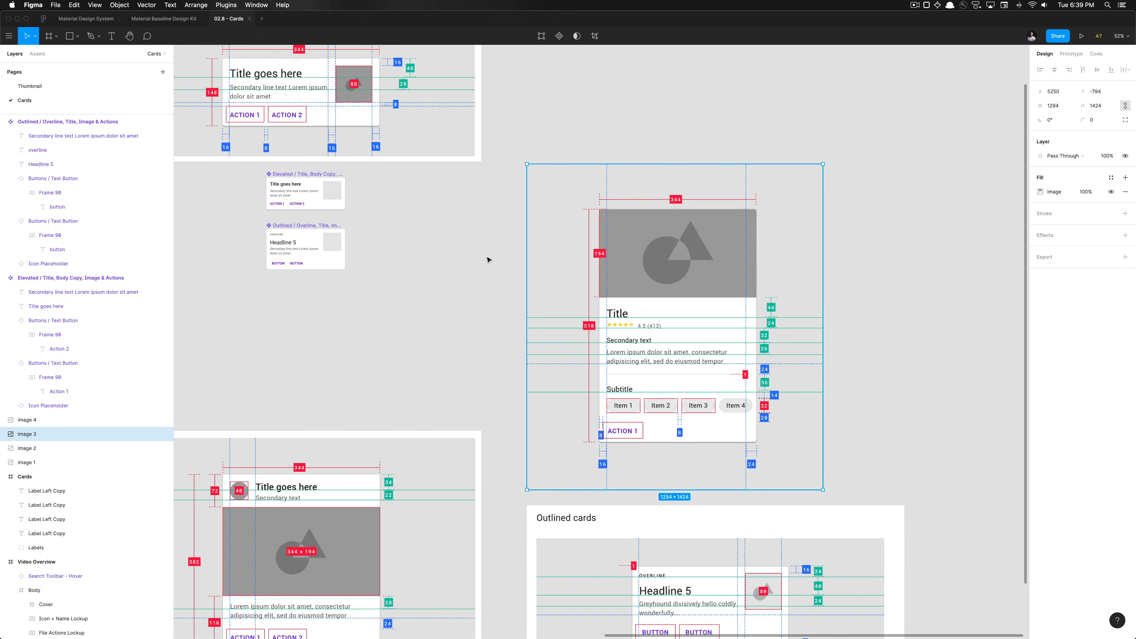
scroll(507, 261, right, 5)
click(705, 284)
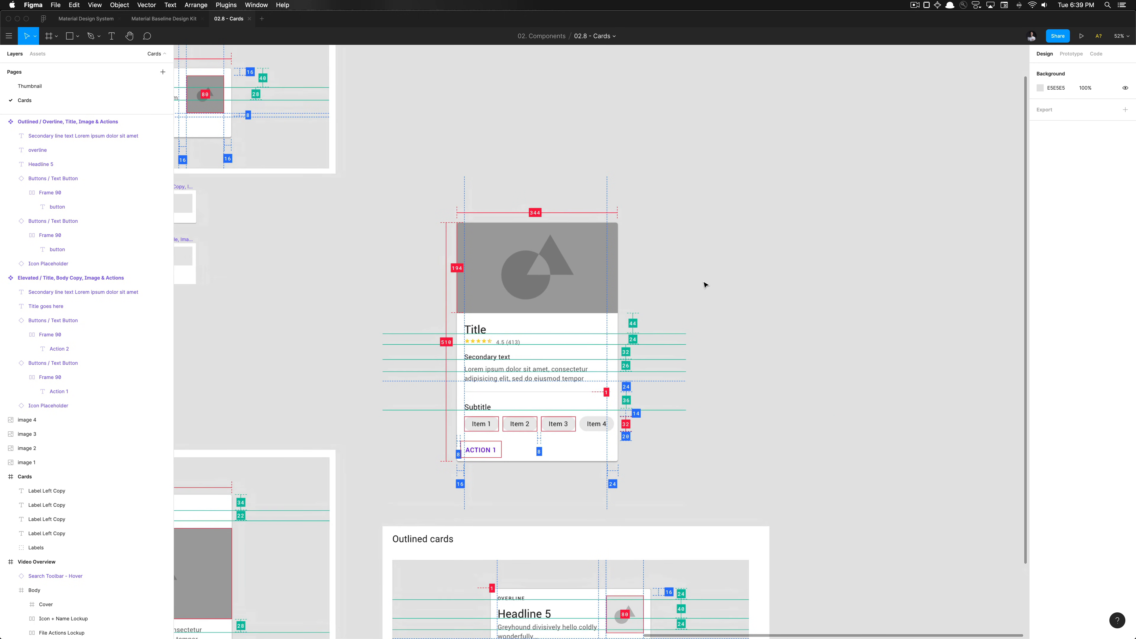
Draw a new frame about 549 by 1073 px beside the reference card with the star rating and chips.
scroll(705, 285, up, 3)
key(f)
drag(743, 200, 895, 495)
scroll(771, 325, down, 3)
scroll(771, 327, up, 5)
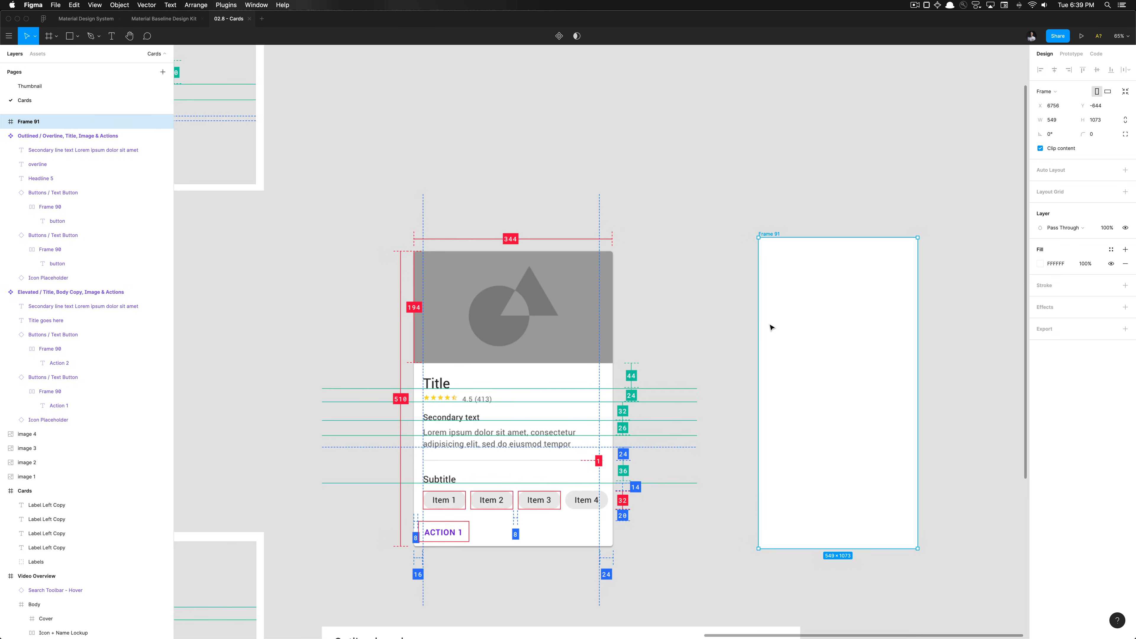
Resize the new frame to 344 by 510 and move it down to about Y -551 beside the reference card.
click(1069, 118)
text(344)
key(Tab)
text(510)
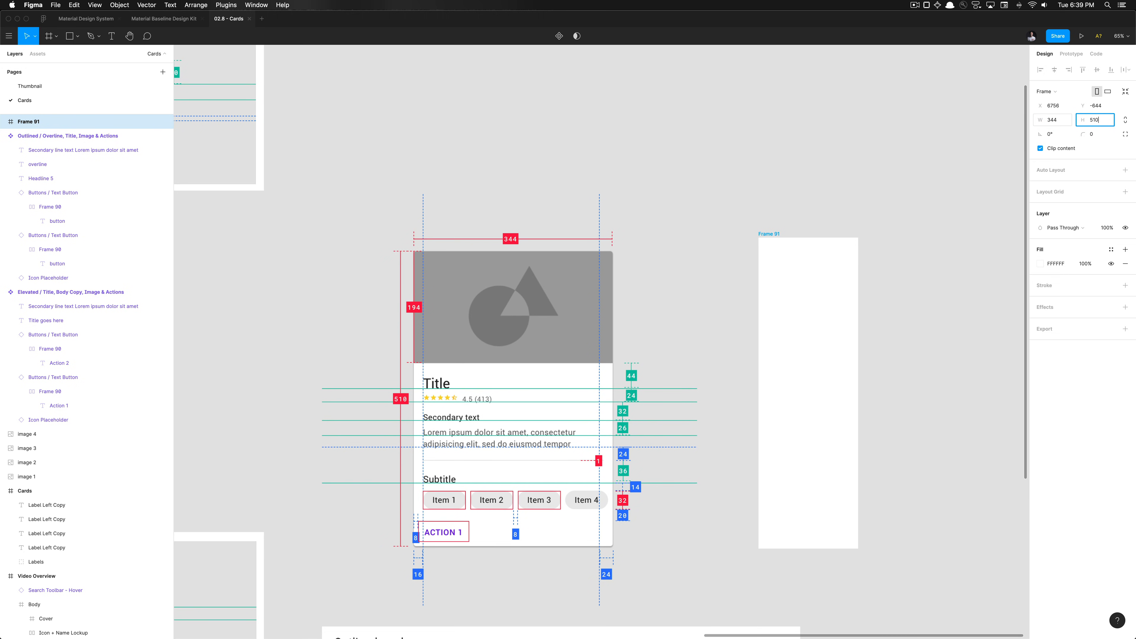
key(Return)
drag(795, 316, 792, 342)
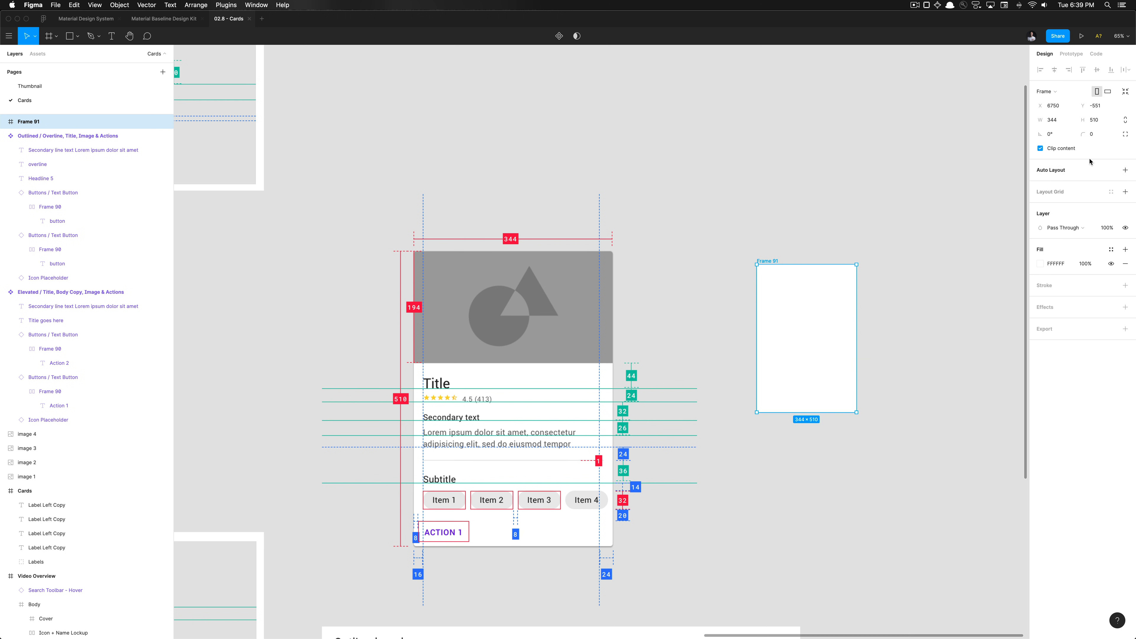
Give the card frame a corner radius of 4 and the 01 dp effect style.
click(1095, 133)
text(4)
key(Return)
click(1110, 307)
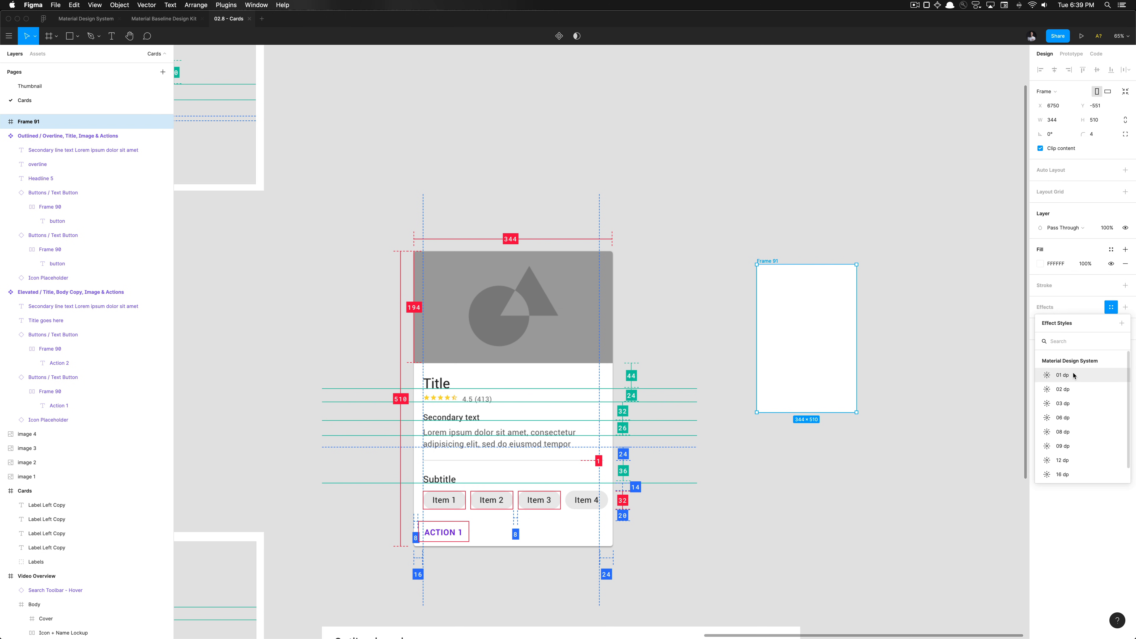
click(1062, 375)
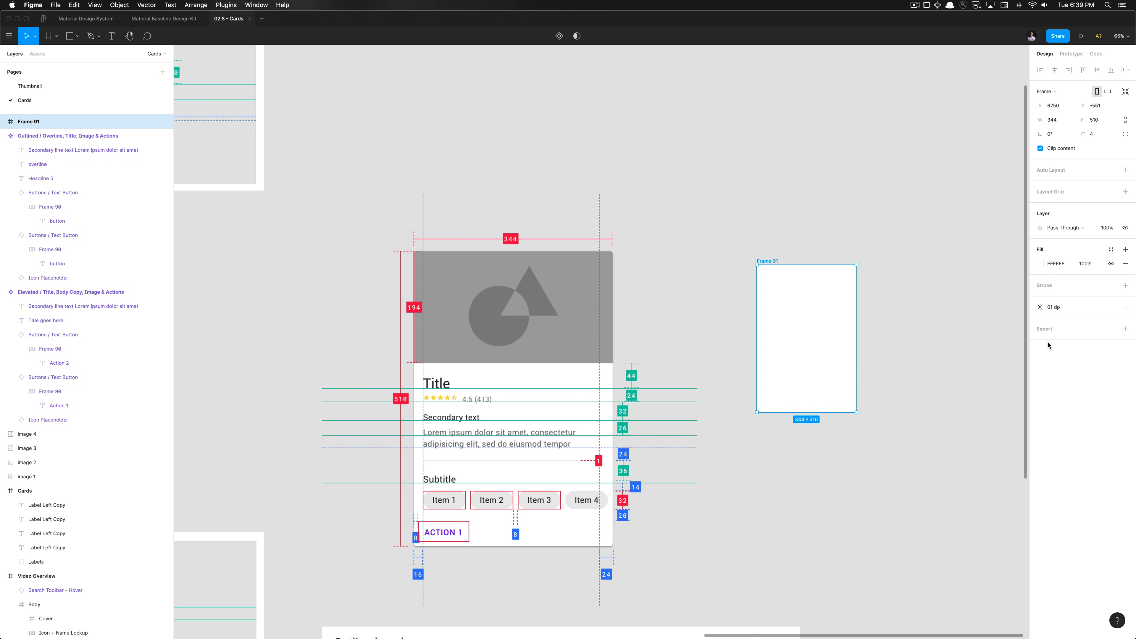
Apply the Surfaces / Surface color style to the card frame's fill.
click(1110, 250)
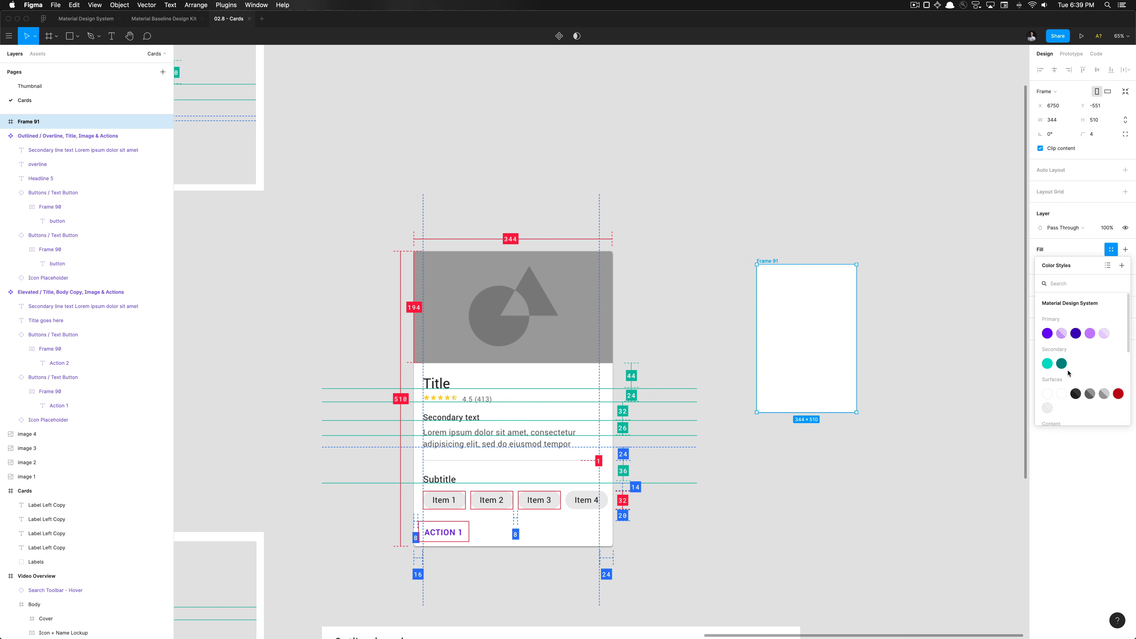
click(1061, 395)
click(936, 388)
scroll(935, 388, left, 2)
click(850, 330)
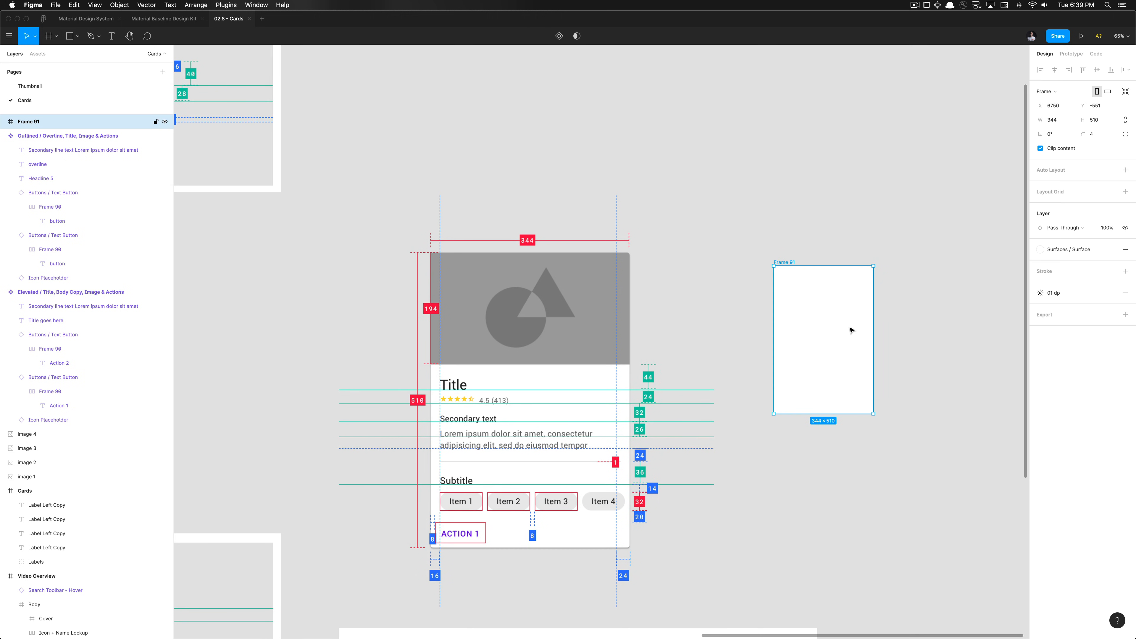
Copy the label text "Elevated / Media, Title, Supportive Text & Actions" from the Cards overview frame.
ctrl+scroll(851, 330, down, 6)
scroll(502, 411, left, 3)
ctrl+scroll(504, 414, up, 6)
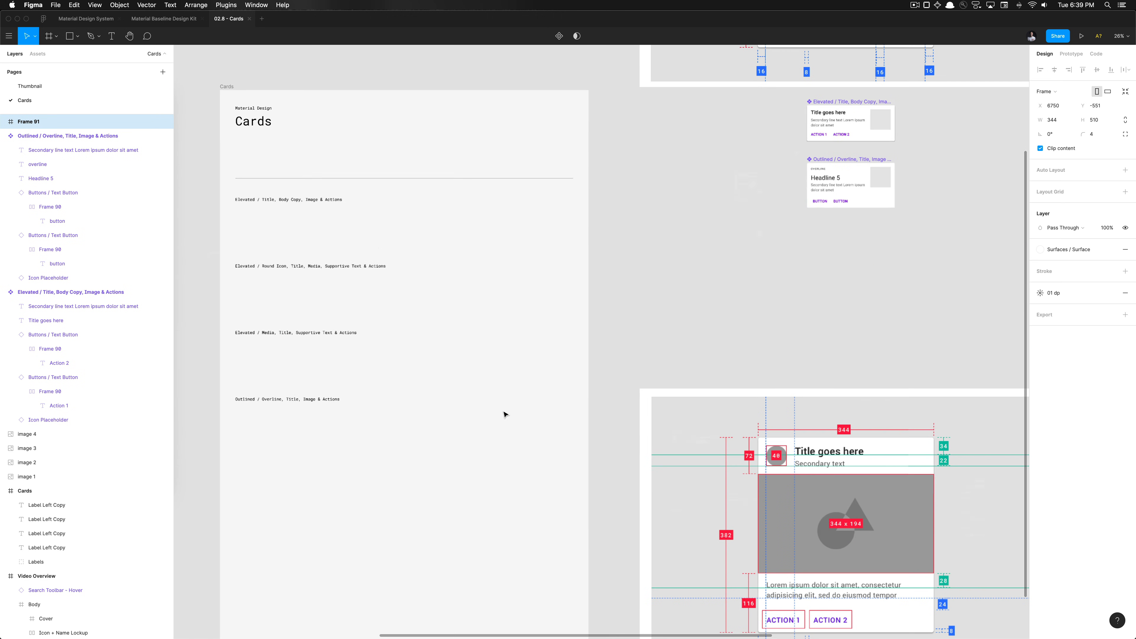
click(339, 401)
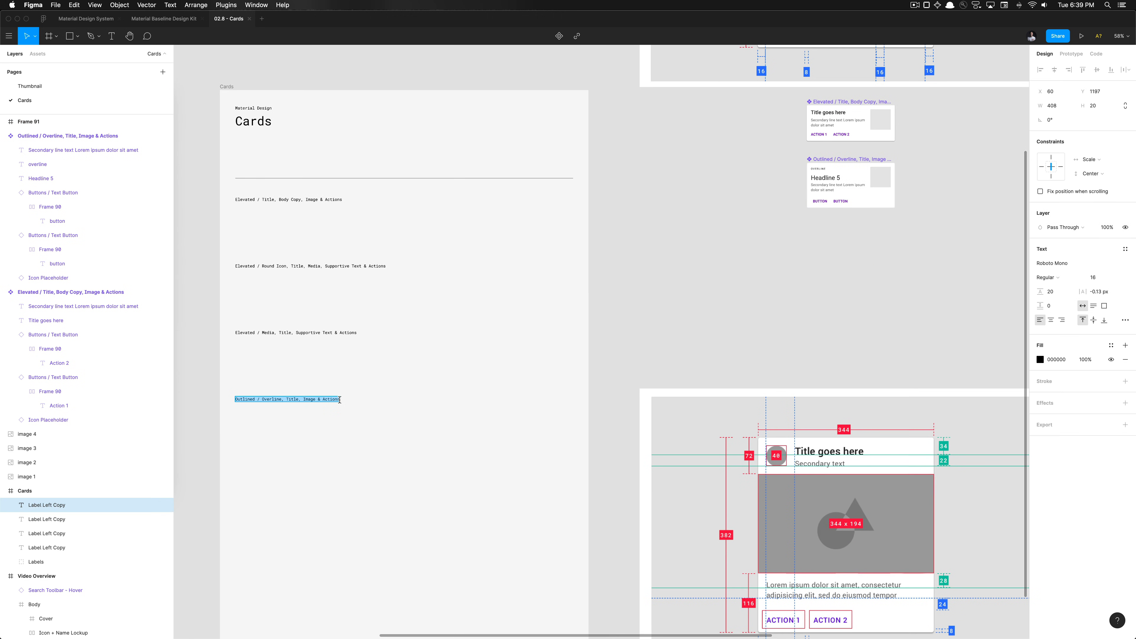
triple_click(340, 267)
double_click(331, 333)
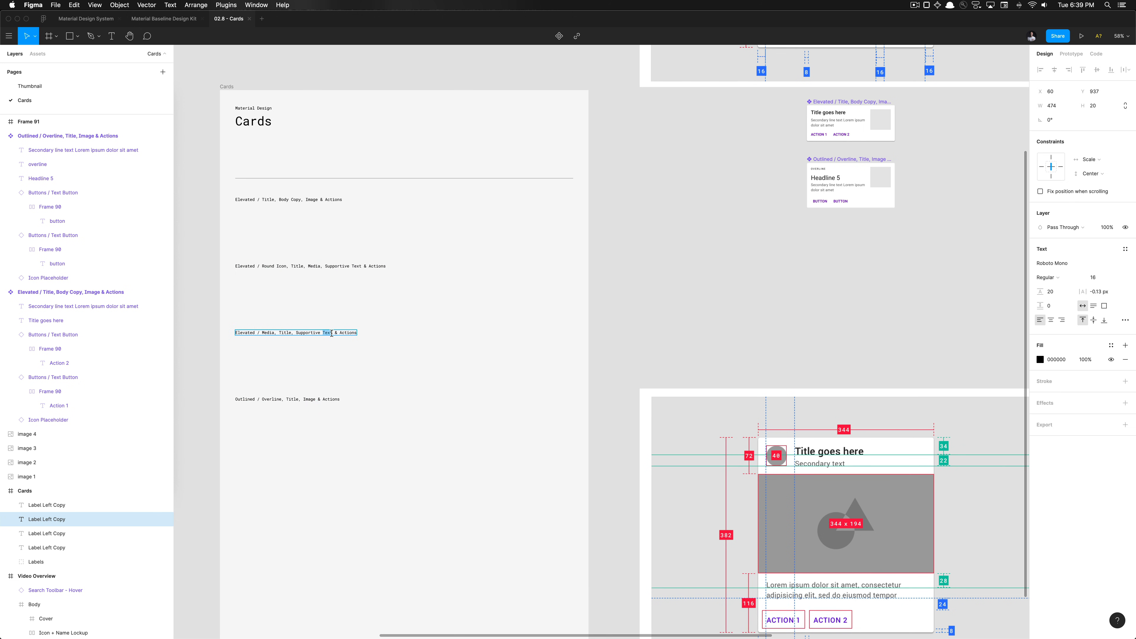
triple_click(331, 333)
key(super+c)
click(359, 345)
Rename the new card frame to "Elevated / Media, Title, Supportive Text & Actions".
scroll(360, 345, down, 5)
scroll(360, 345, right, 8)
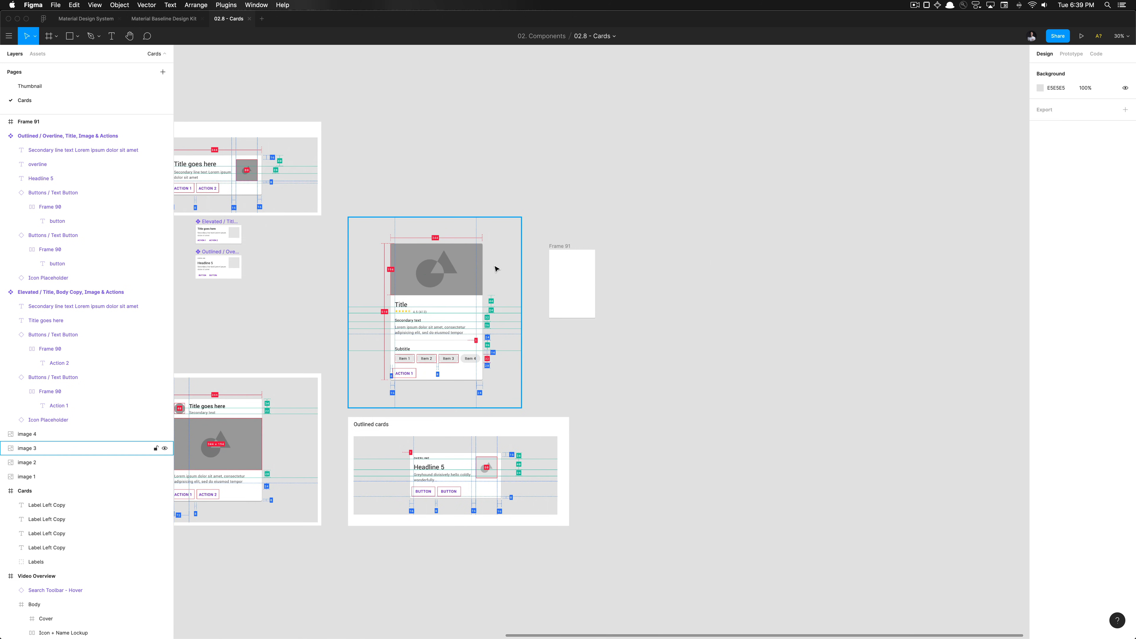
scroll(496, 269, up, 5)
scroll(581, 269, left, 3)
click(707, 269)
key(super+r)
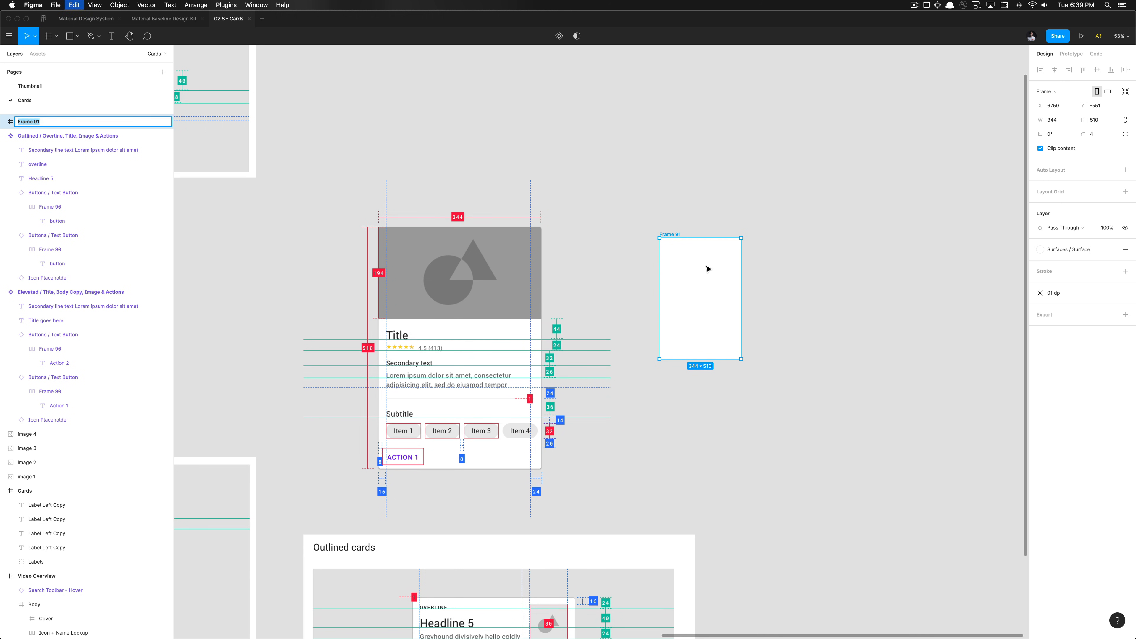
key(super+v)
key(Return)
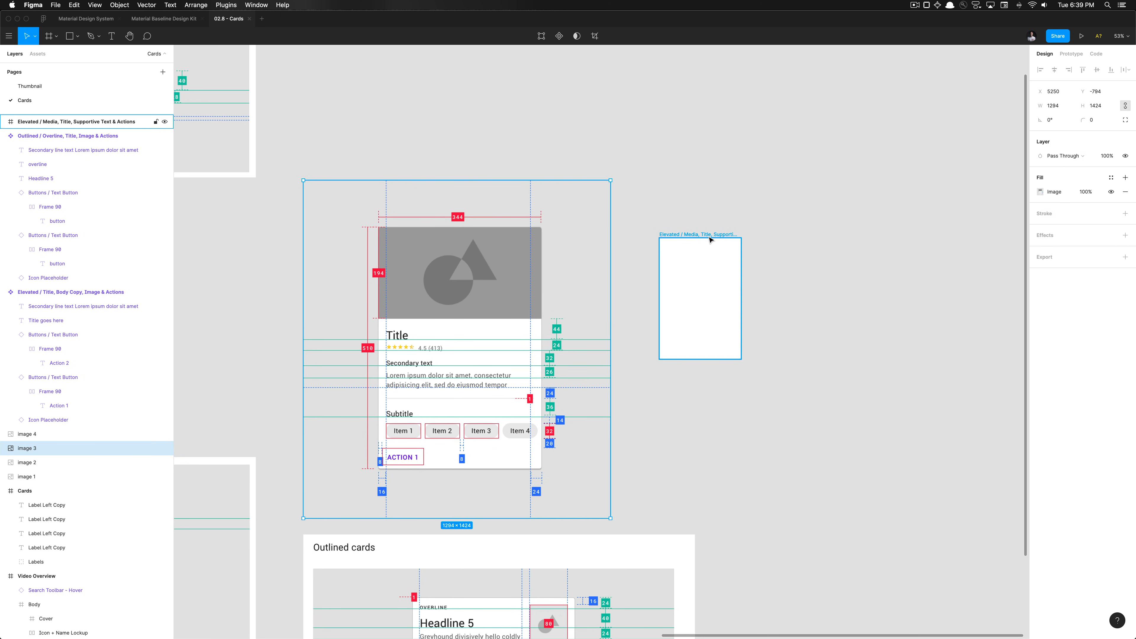
Search the assets for "place" and insert an Icon Placeholder instance into the new card frame.
scroll(640, 298, up, 1)
scroll(640, 299, up, 3)
click(640, 298)
scroll(640, 299, down, 1)
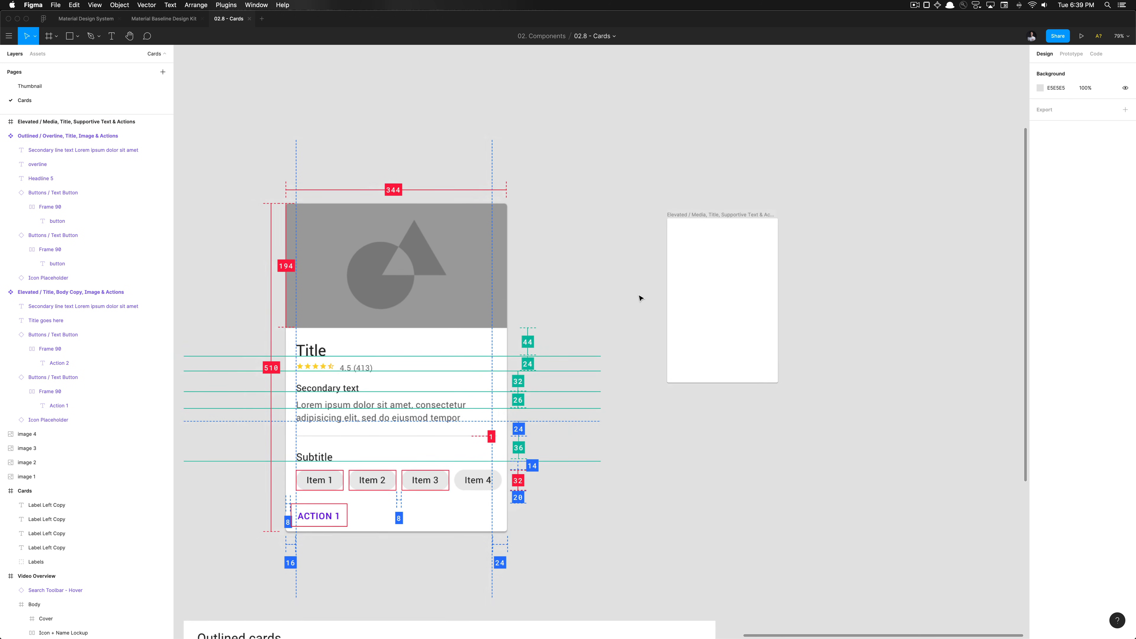
scroll(639, 299, up, 1)
scroll(639, 298, right, 1)
click(640, 299)
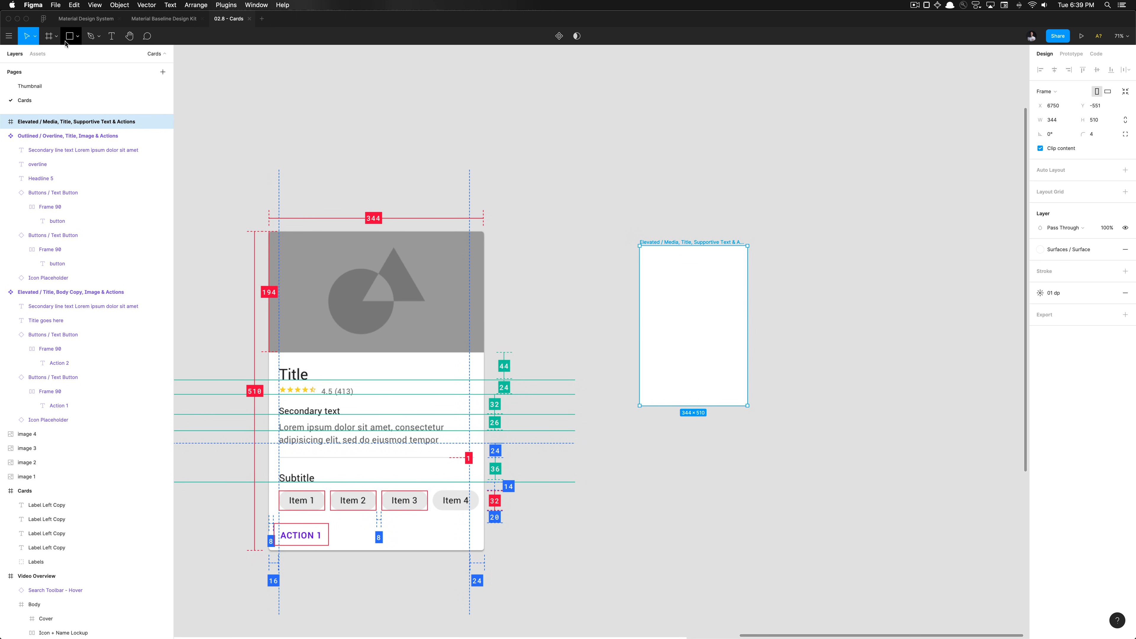
click(38, 54)
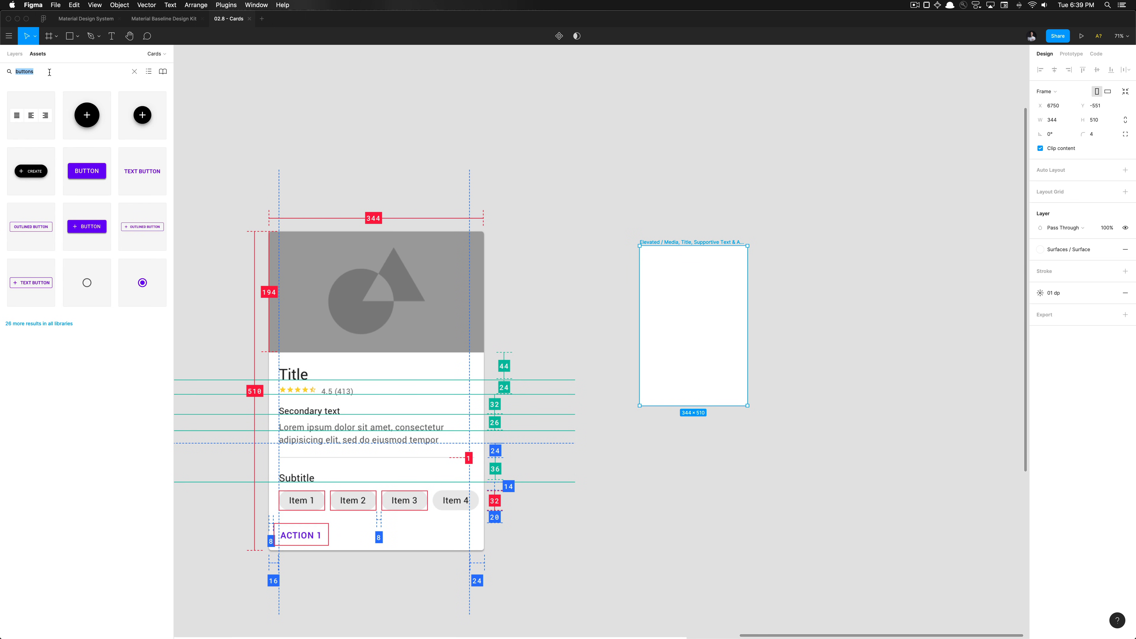
text(place)
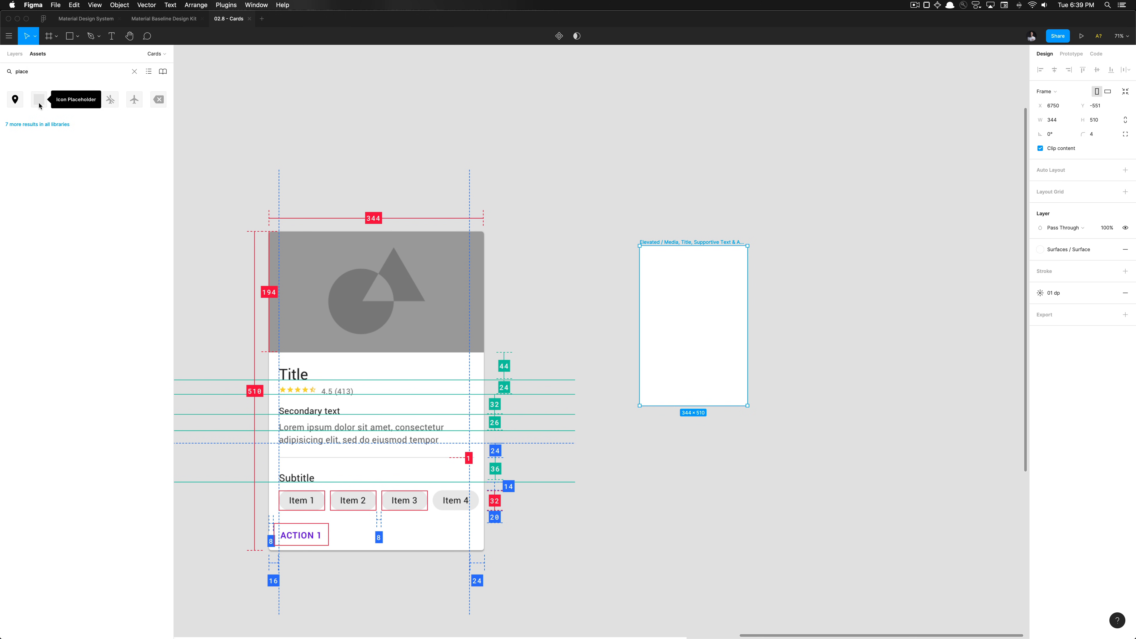
drag(40, 100, 498, 182)
drag(663, 292, 661, 289)
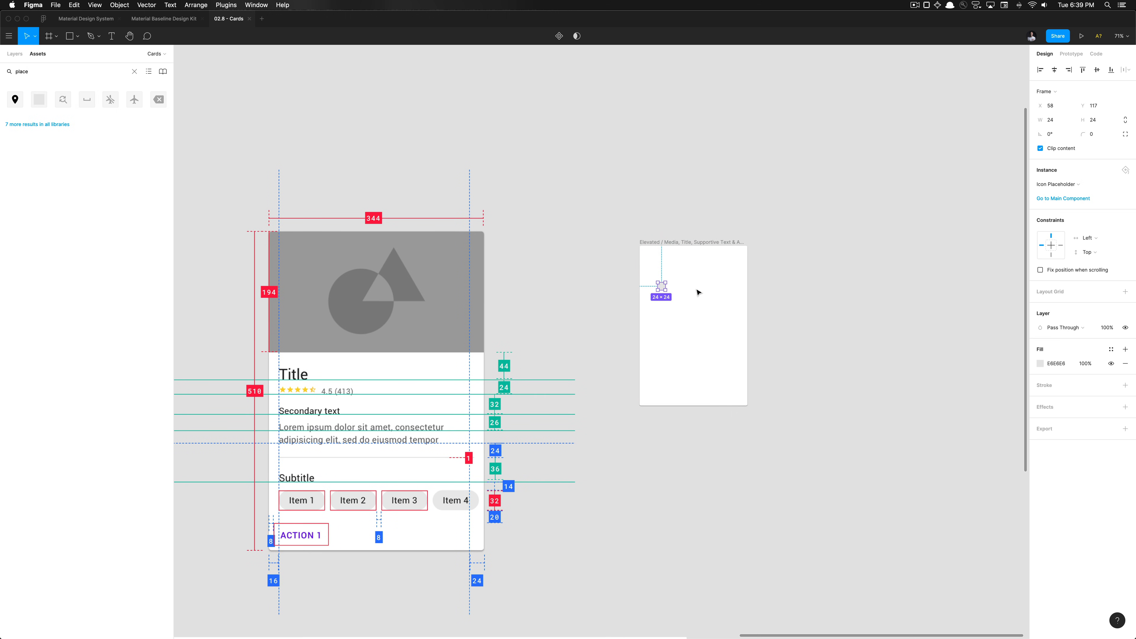
Resize the placeholder to 344 by 194 and align it to the card's top-left corner.
click(1059, 119)
text(344)
key(Tab)
text(194)
key(Return)
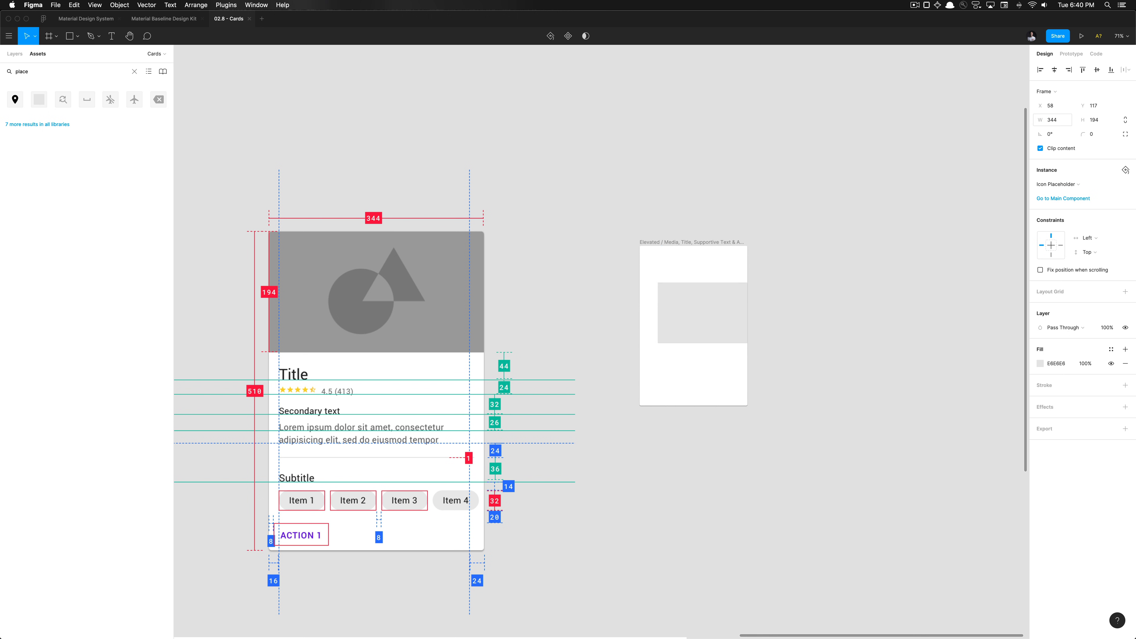
key(alt+a)
key(alt+w)
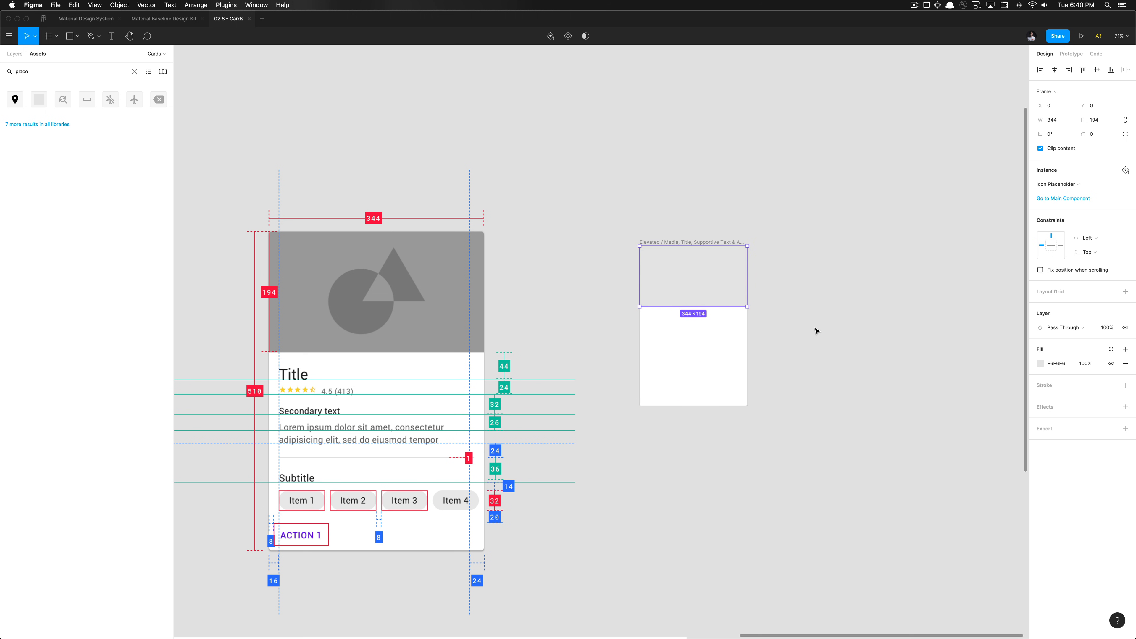
Set the media placeholder's horizontal constraint to Left & Right and test it by temporarily narrowing the card.
click(780, 332)
click(694, 286)
click(715, 242)
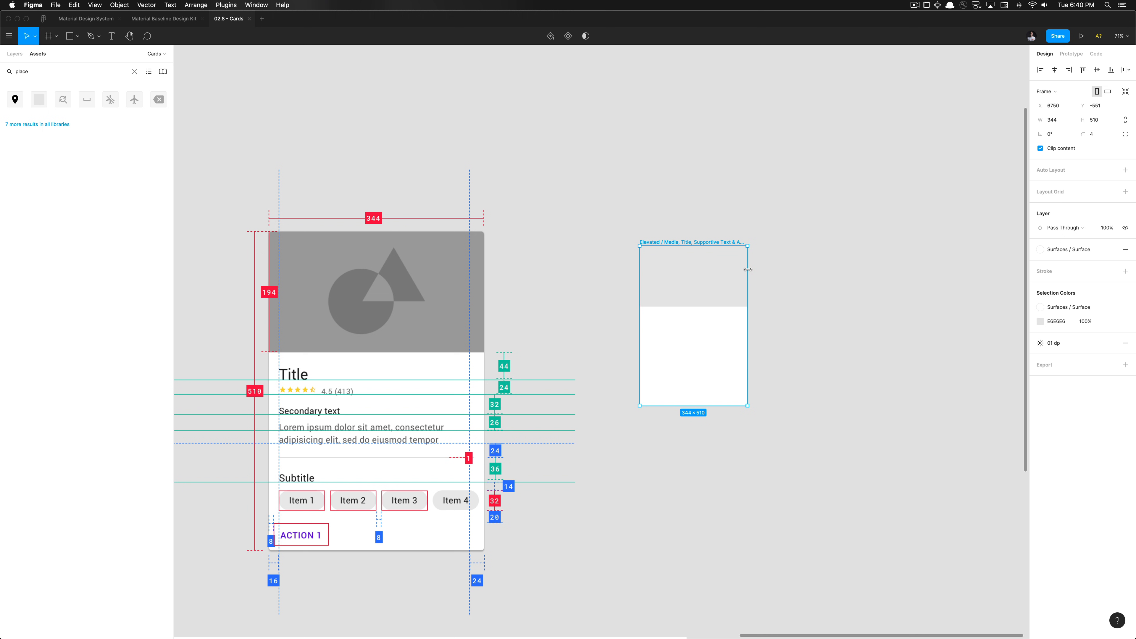
drag(748, 270, 734, 304)
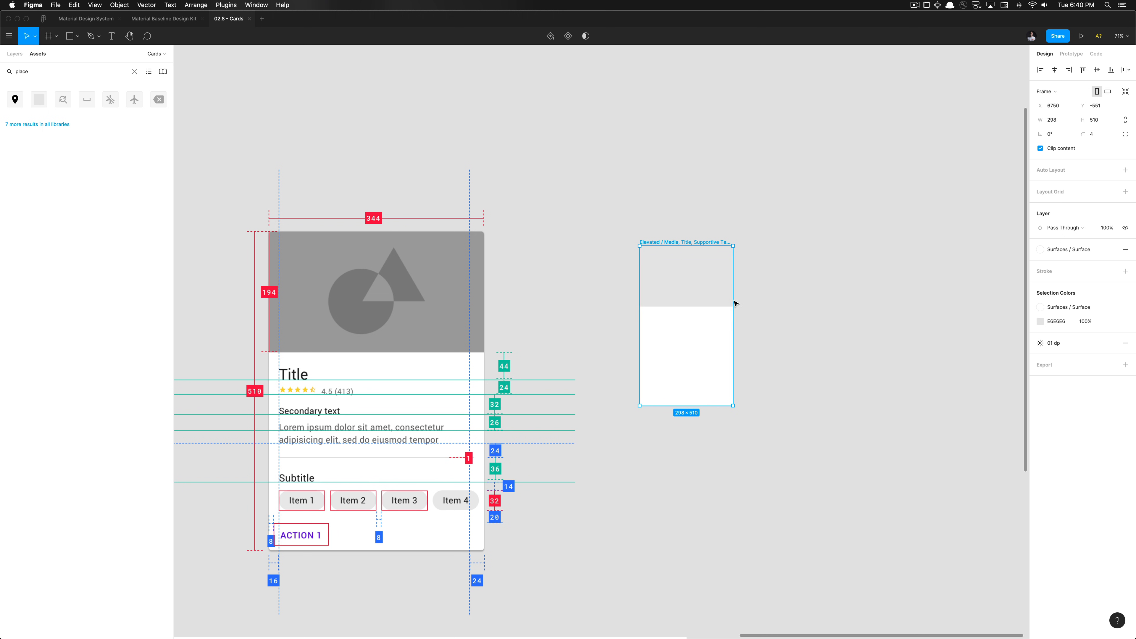
key(super+z)
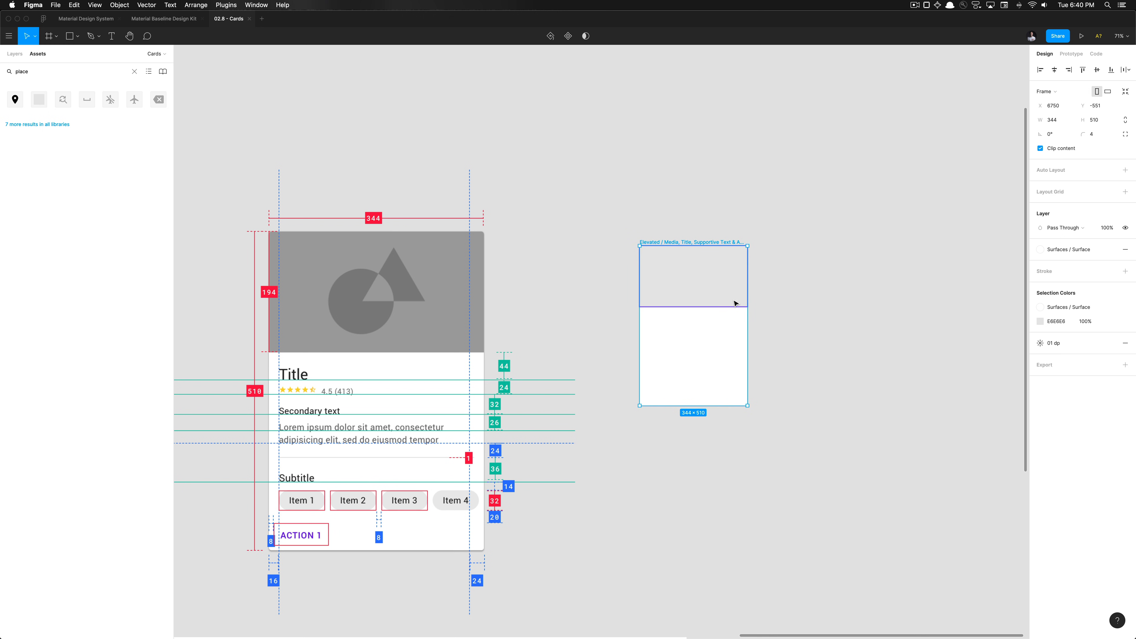
click(697, 306)
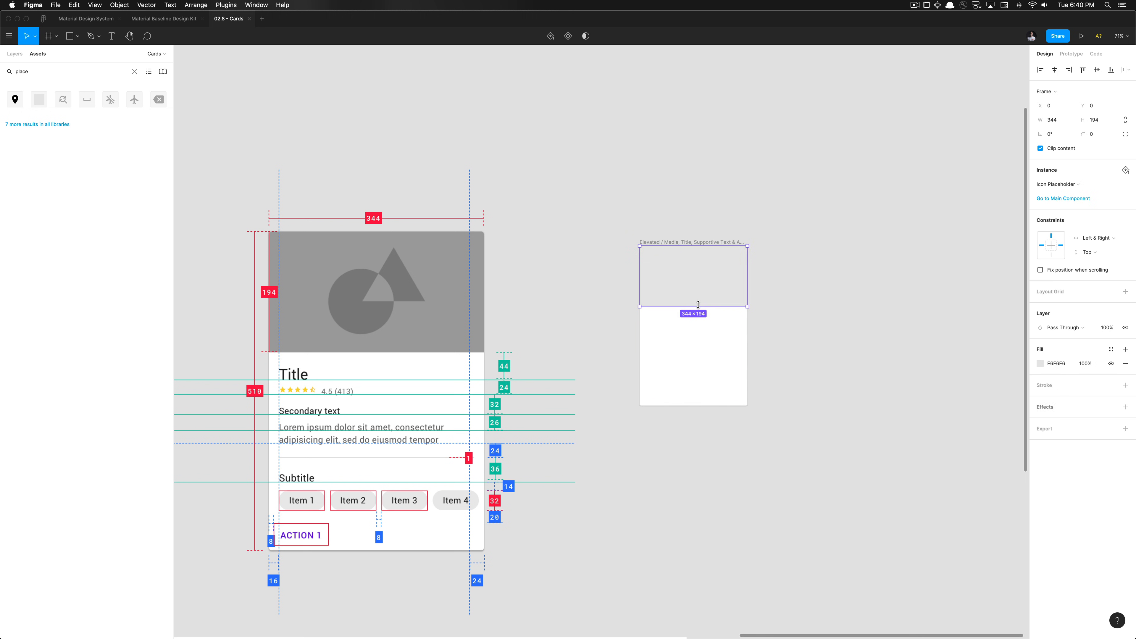
click(791, 299)
Add a text box reading "Title" just below the media placeholder, about 54 by 30 px.
scroll(611, 297, up, 5)
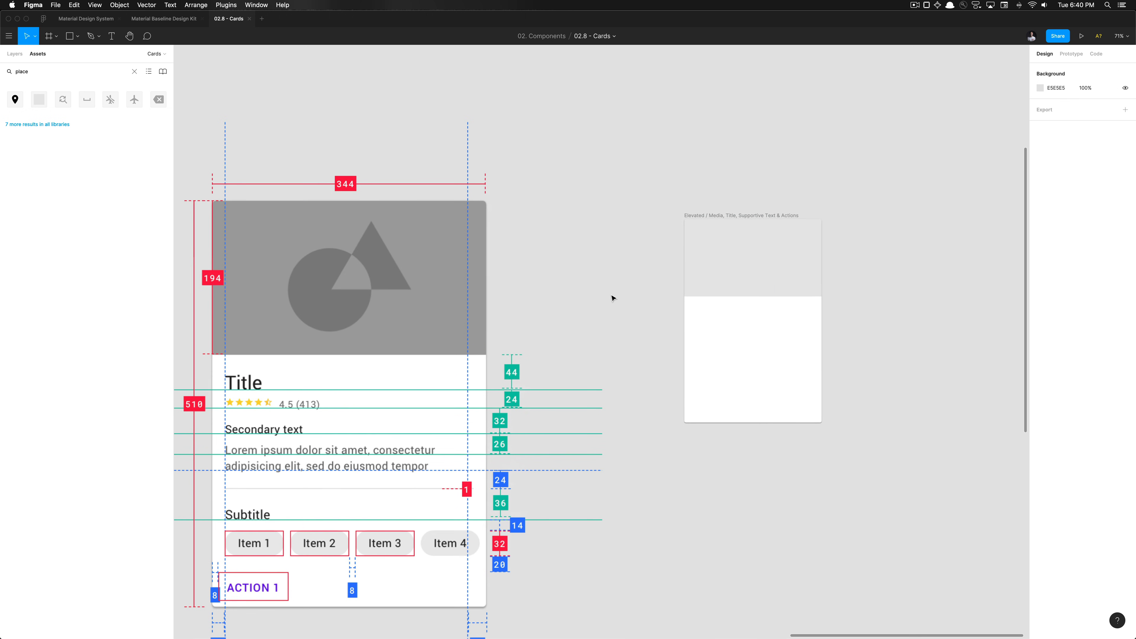
scroll(612, 298, left, 2)
scroll(613, 299, down, 4)
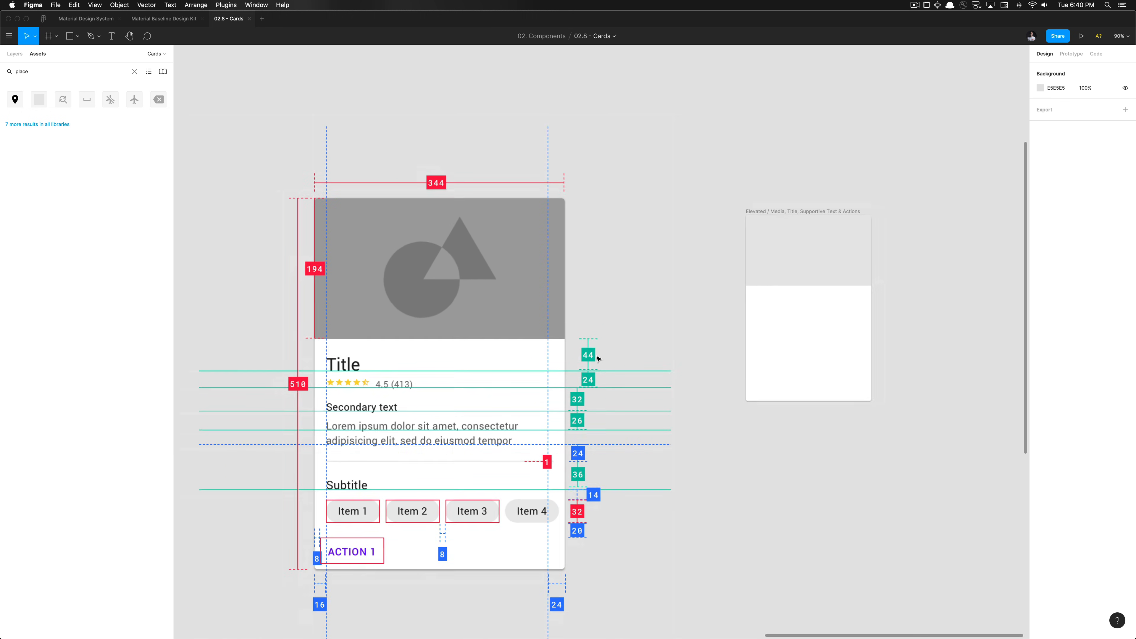
scroll(599, 354, up, 5)
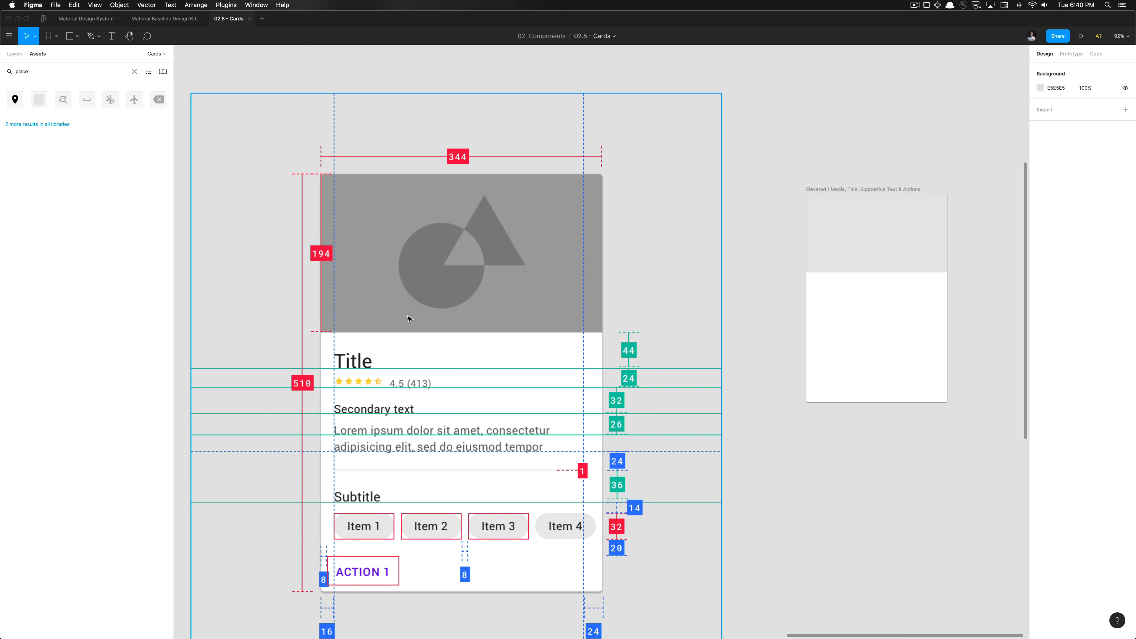
scroll(808, 305, up, 5)
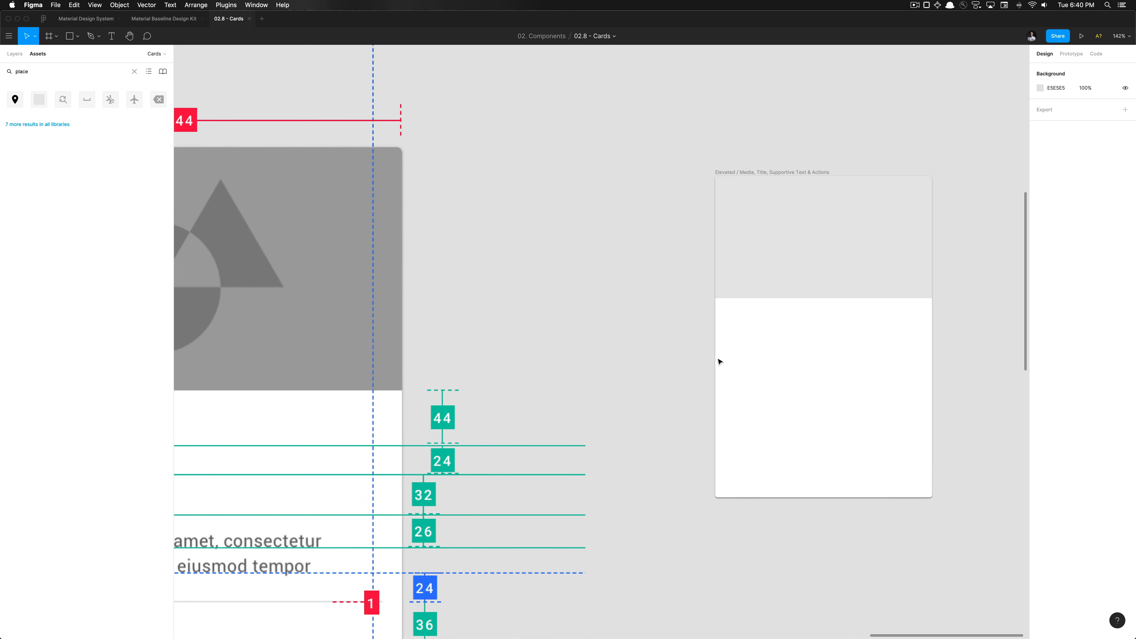
key(t)
drag(727, 305, 761, 323)
text(Title)
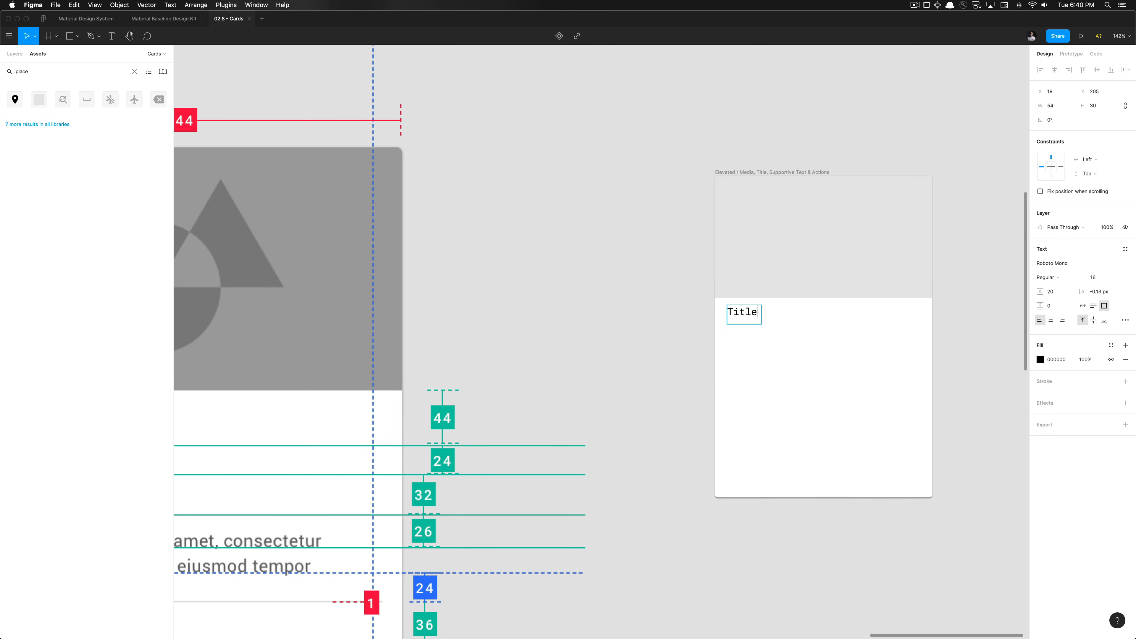
Apply the Subtitle 1 text style to the card's title text.
key(super+a)
click(1126, 249)
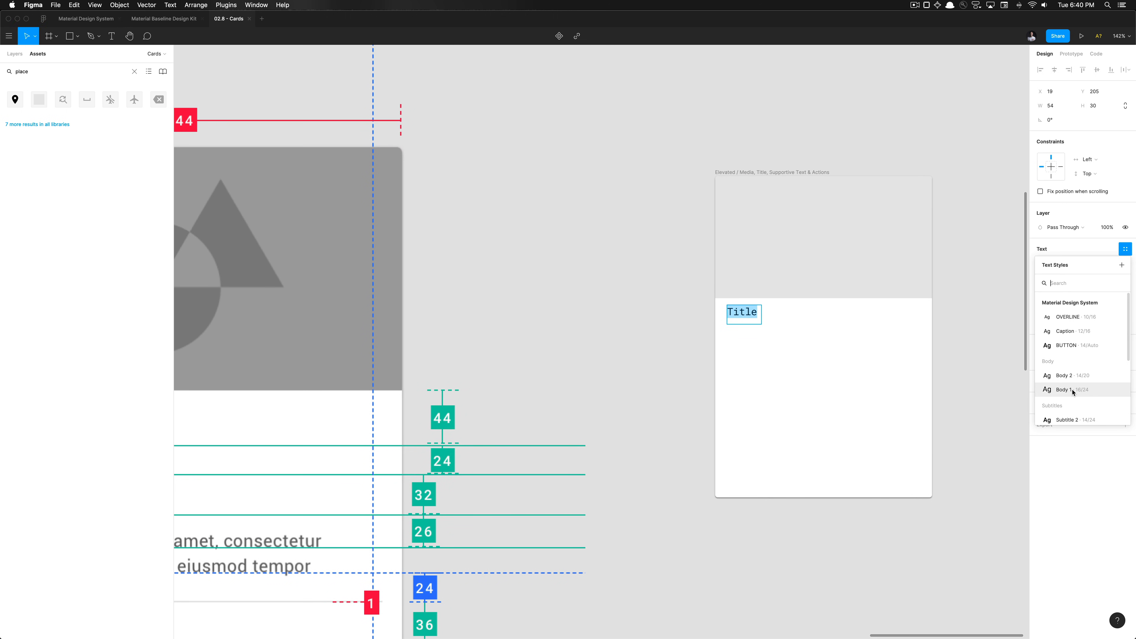
scroll(1073, 386, down, 3)
click(1079, 365)
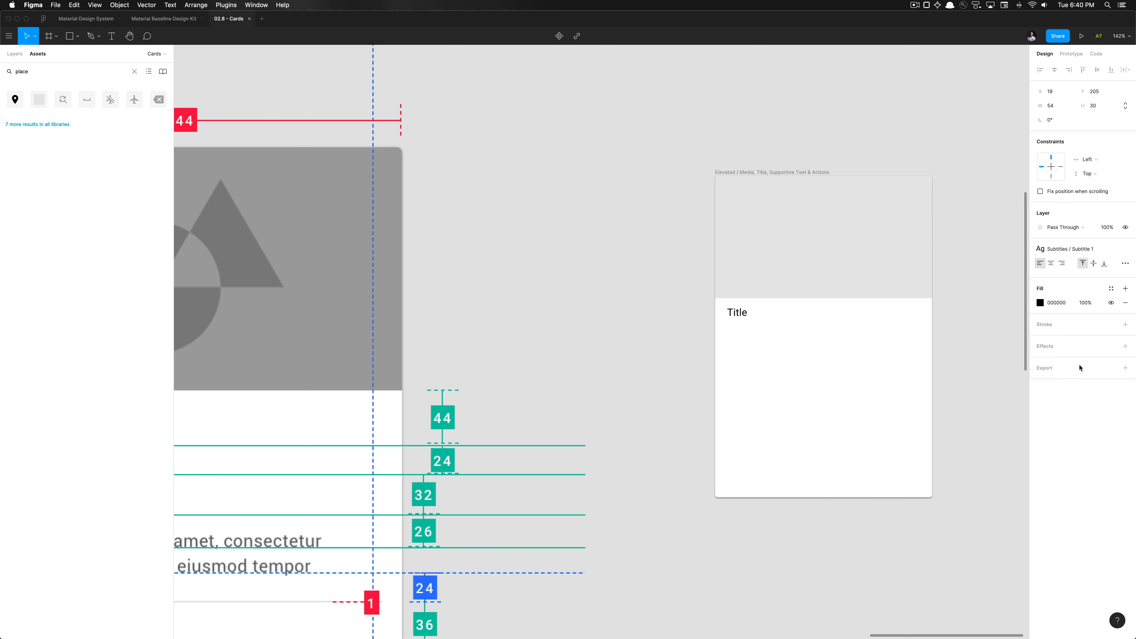
Switch the card's title text to the H5 header style to match the reference card.
scroll(722, 392, down, 5)
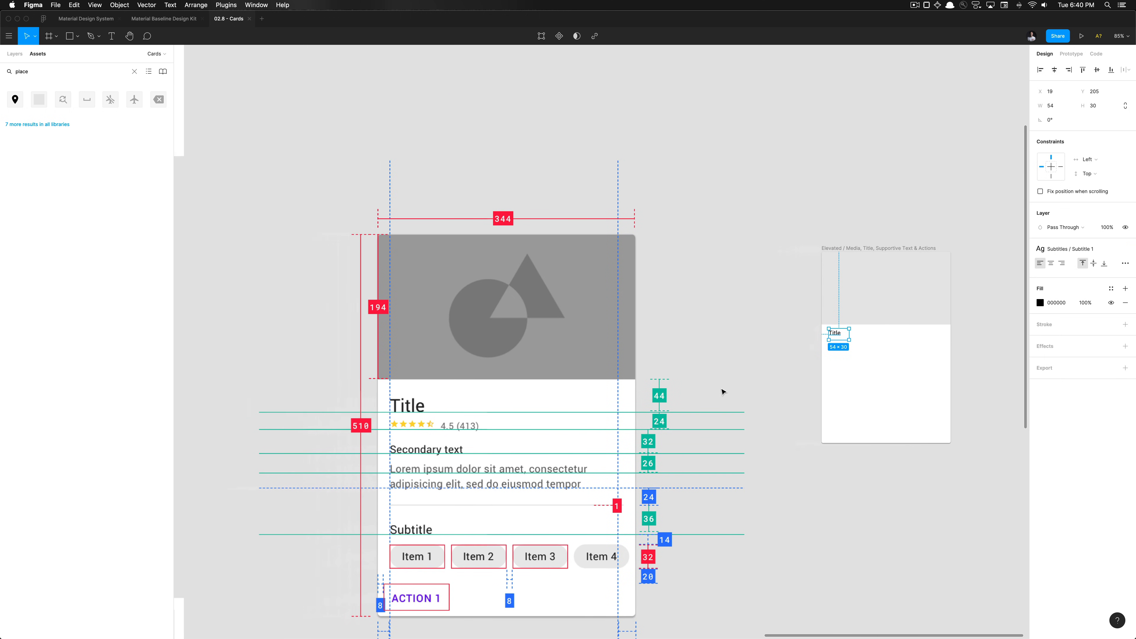
scroll(722, 392, right, 2)
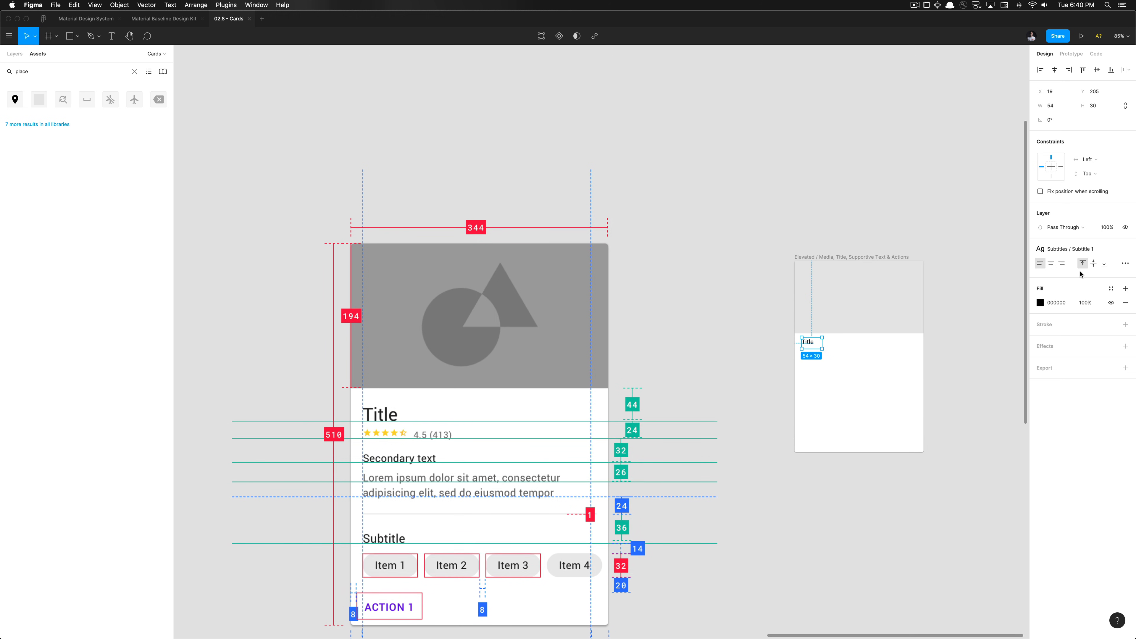
click(1071, 249)
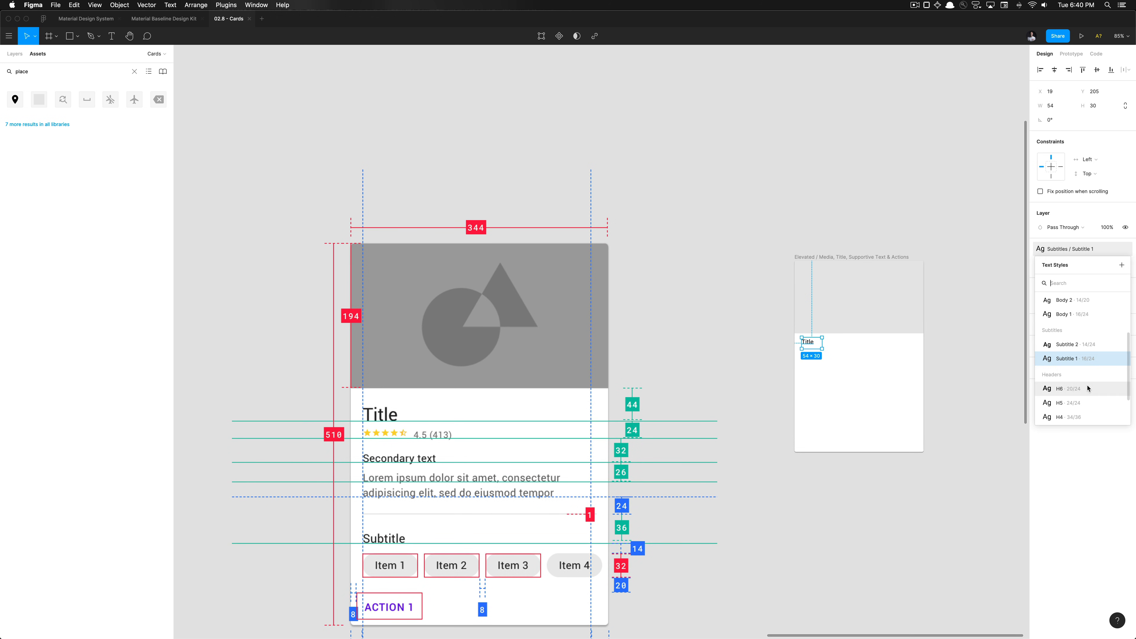
click(1084, 403)
scroll(852, 361, up, 4)
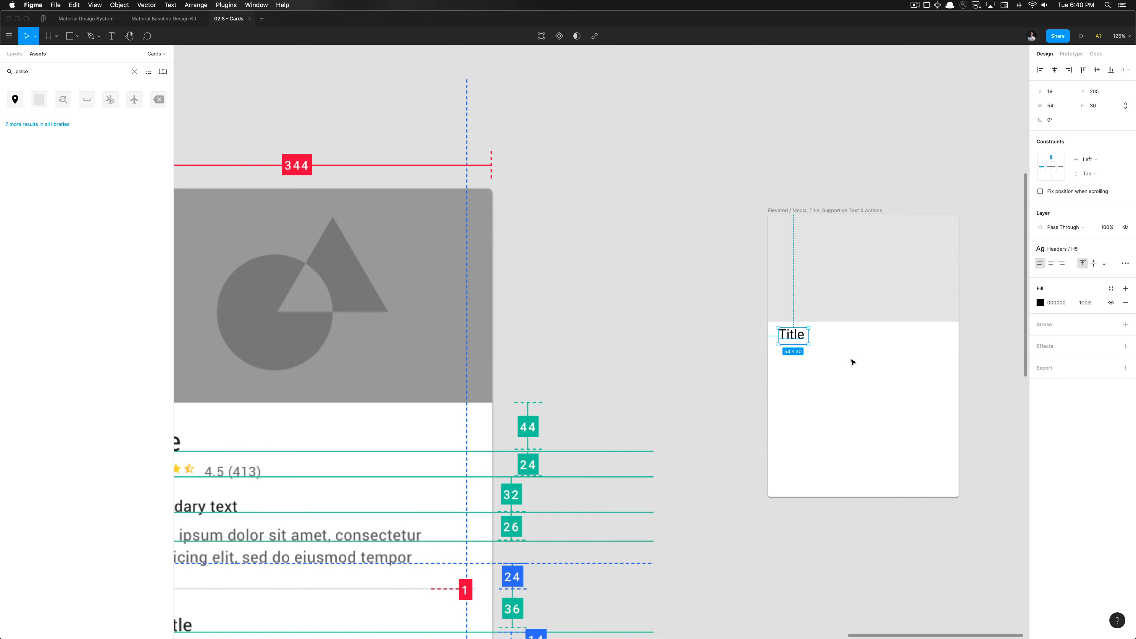
Fit the card's title text box to its text, at 47 by 24 px.
click(1125, 263)
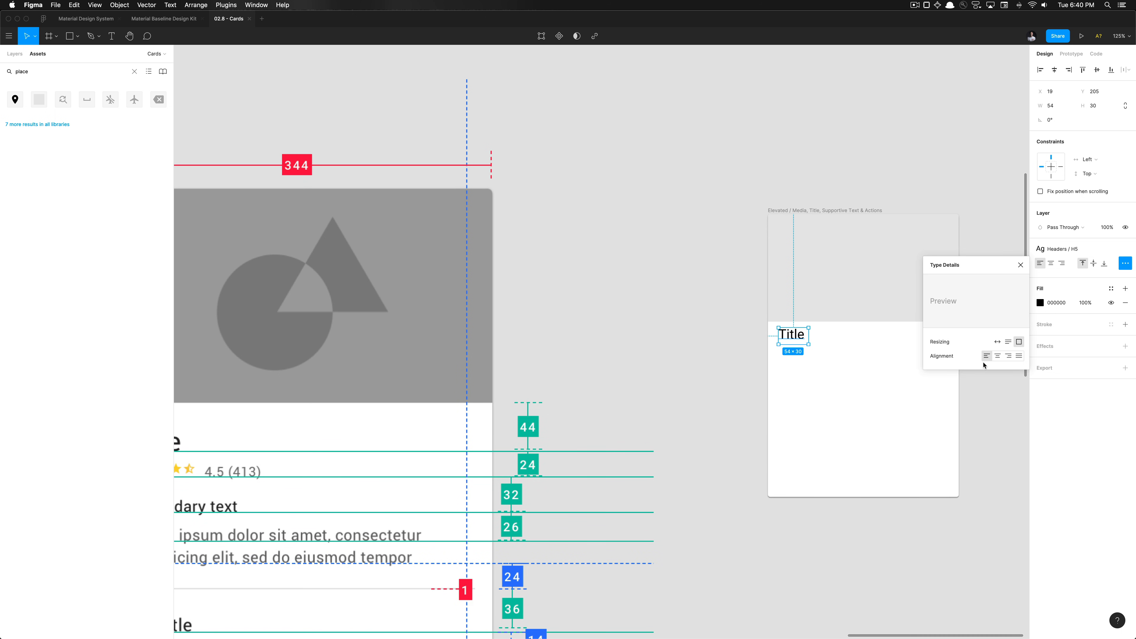
click(877, 373)
drag(796, 340, 819, 310)
Move the title down to Y 224, 30 px below the media placeholder.
key(shift+Down)
key(shift+Down)
key(shift+Down)
key(shift+Down)
key(shift+Down)
key(shift+Down)
key(shift+Down)
key(shift+Down)
key(shift+Down)
key(shift+Down)
key(shift+Down)
key(shift+Down)
key(shift+Down)
key(shift+Down)
key(shift+Down)
key(shift+Down)
key(shift+Down)
key(shift+Down)
key(shift+Down)
key(shift+Down)
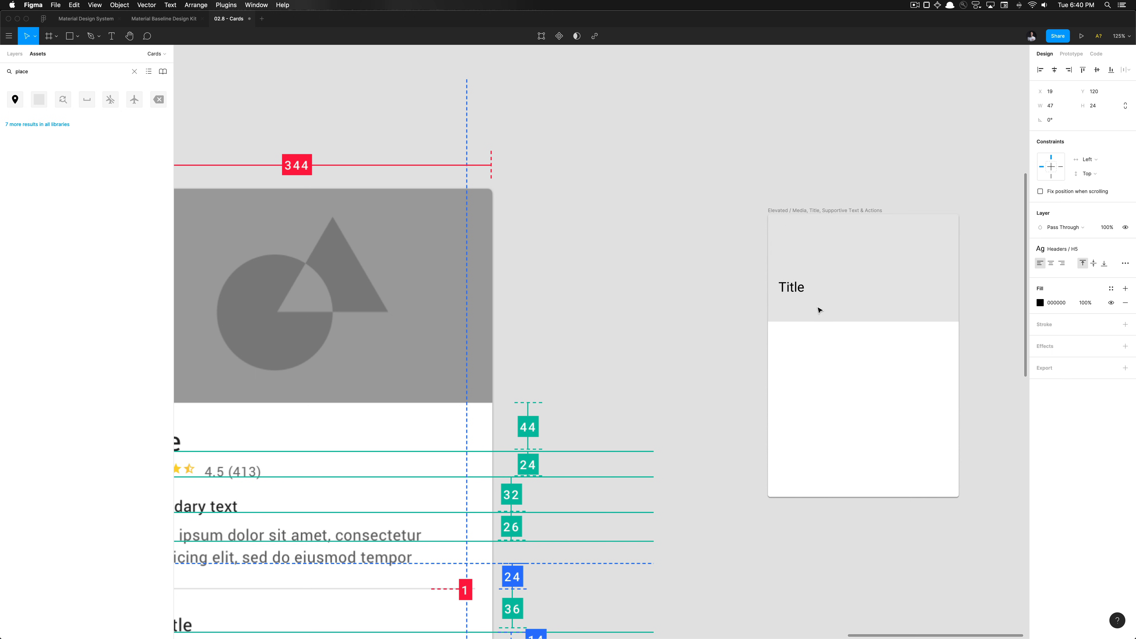
key(shift+Up)
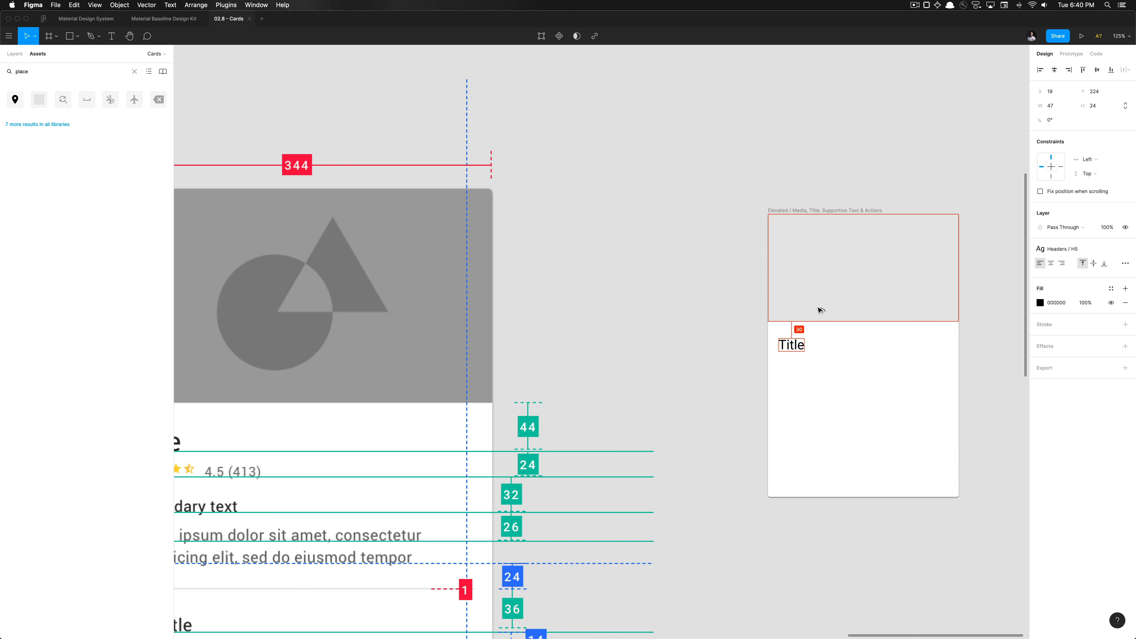
Draw a 33 by 44 px spacer rectangle beside the title, starting at the media placeholder's lower edge.
scroll(818, 310, down, 2)
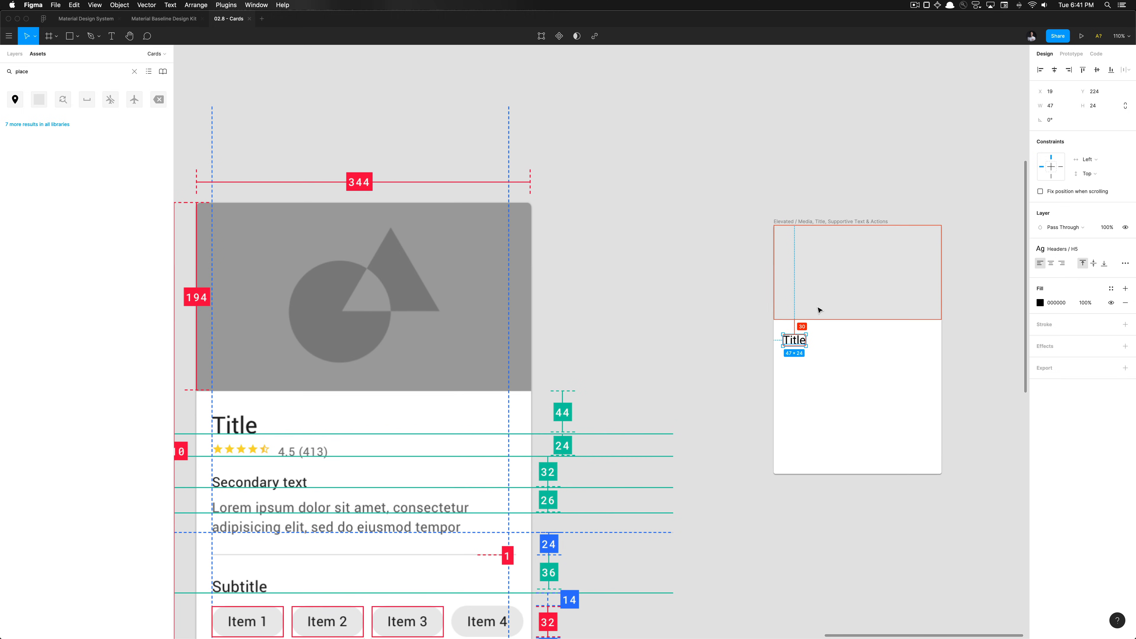
scroll(818, 310, left, 1)
scroll(819, 309, right, 1)
scroll(819, 308, down, 1)
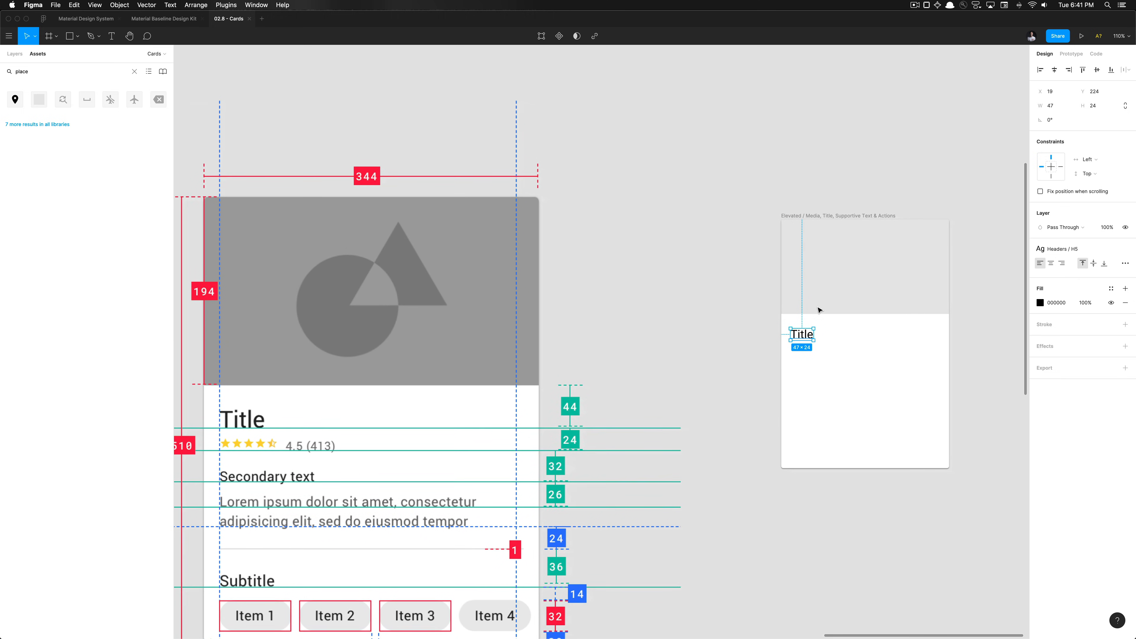
scroll(827, 339, up, 6)
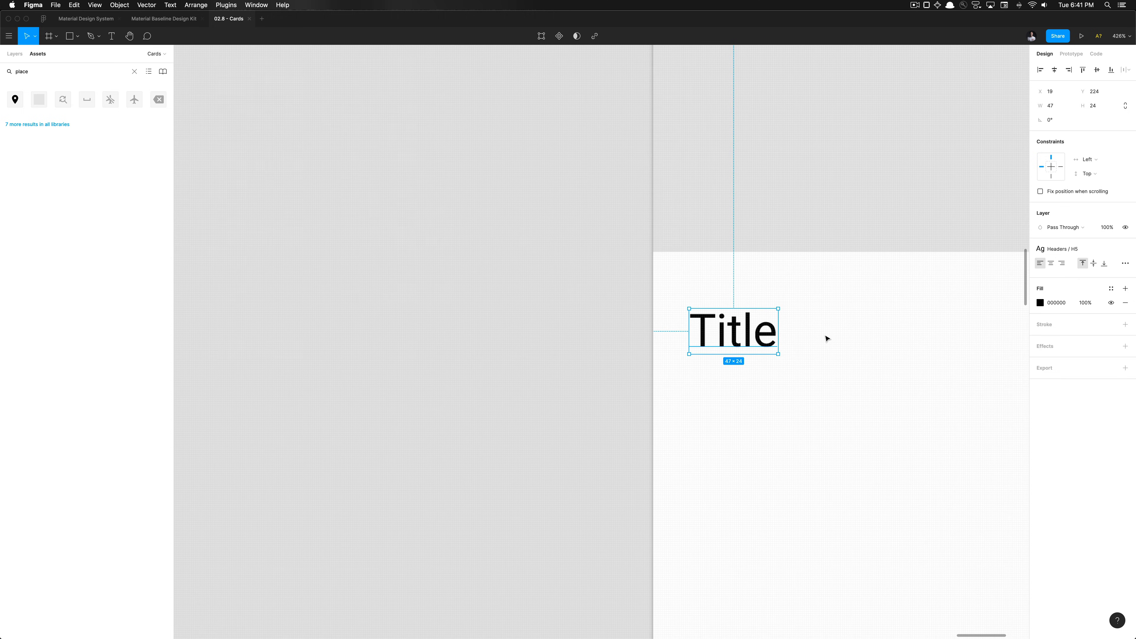
key(r)
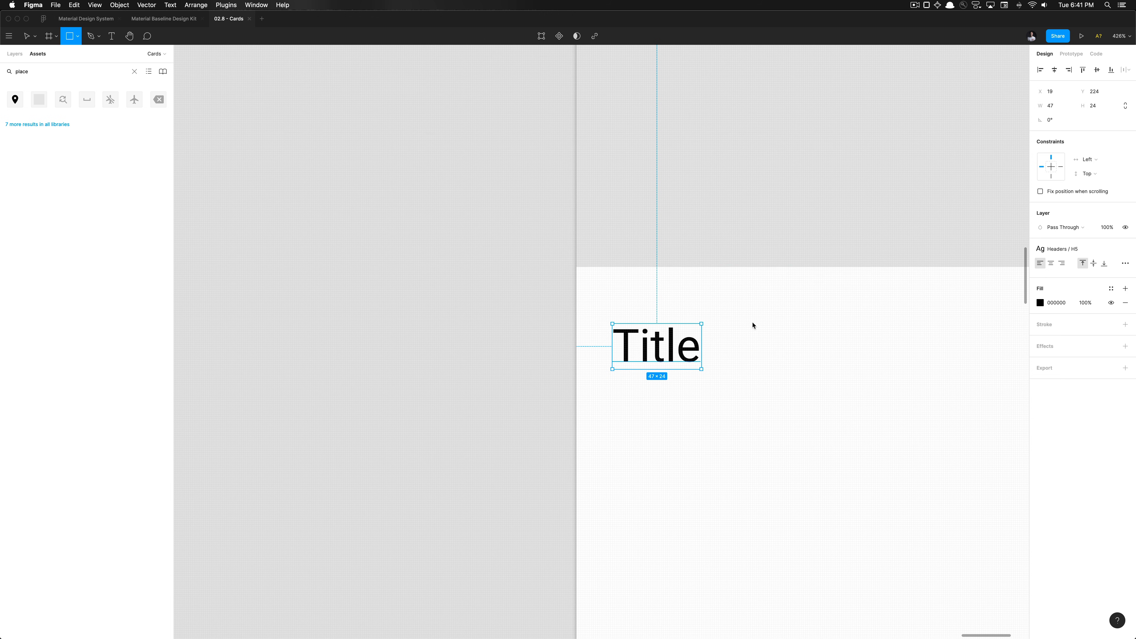
mouse_move(790, 267)
mouse_down()
mouse_move(730, 378)
mouse_move(728, 350)
mouse_up()
Nudge the title up to Y 218 so its baseline aligns with the spacer rectangle's lower edge.
click(663, 346)
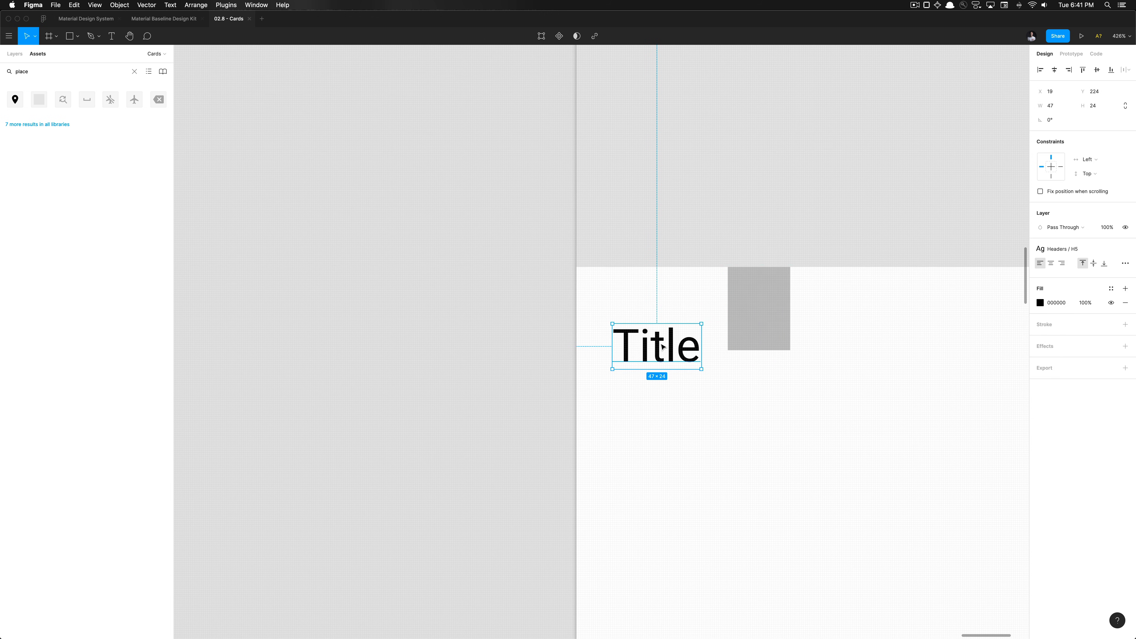
key(Up)
key(Up)
key(Up)
key(Up)
key(Up)
key(Up)
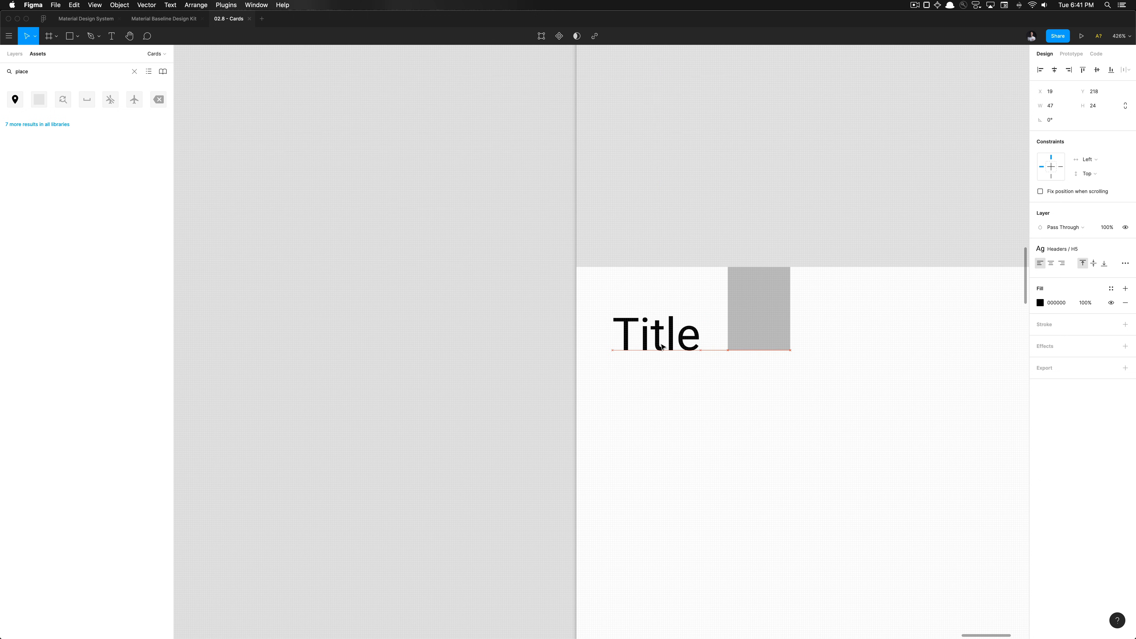
Nudge the title horizontally to X 16, matching the reference card's 16 px margin.
scroll(673, 234, down, 10)
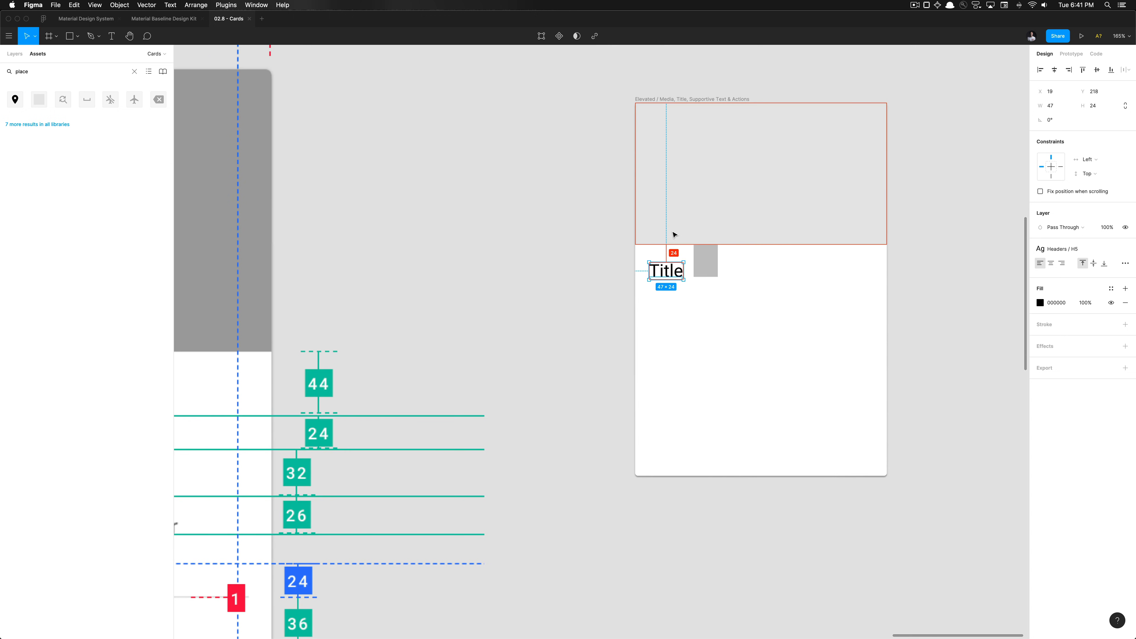
scroll(674, 234, up, 6)
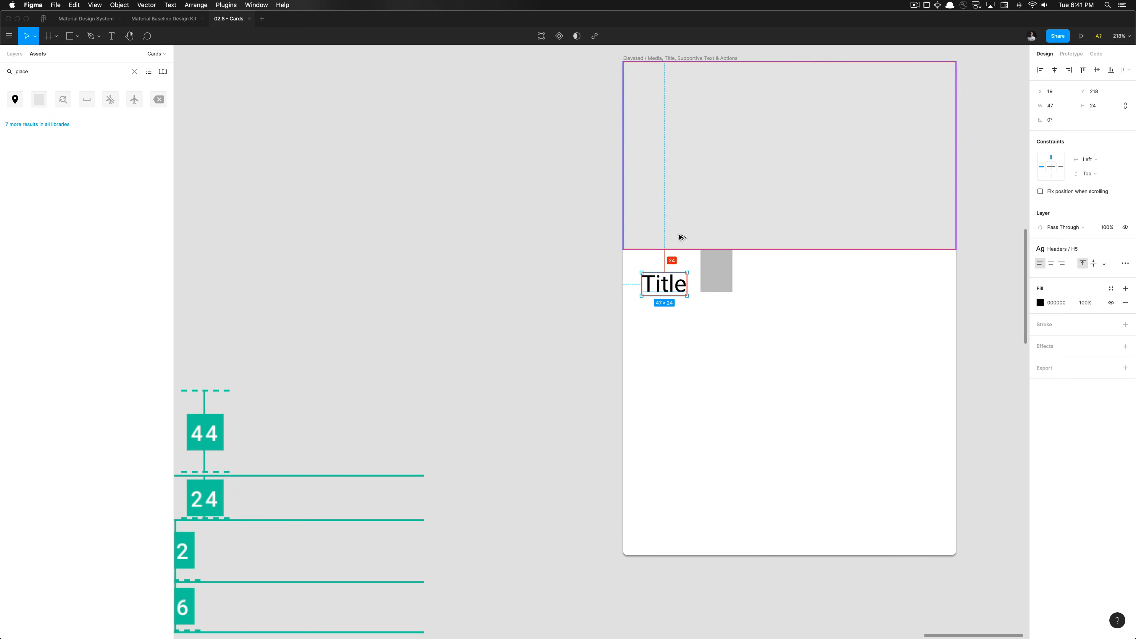
key(Left)
key(Left)
key(Left)
key(Left)
key(Left)
key(Left)
key(Left)
key(Left)
key(Left)
key(Left)
key(Left)
key(Right)
key(Right)
key(Right)
key(Right)
key(Right)
key(Right)
key(Right)
key(Right)
scroll(678, 238, up, 5)
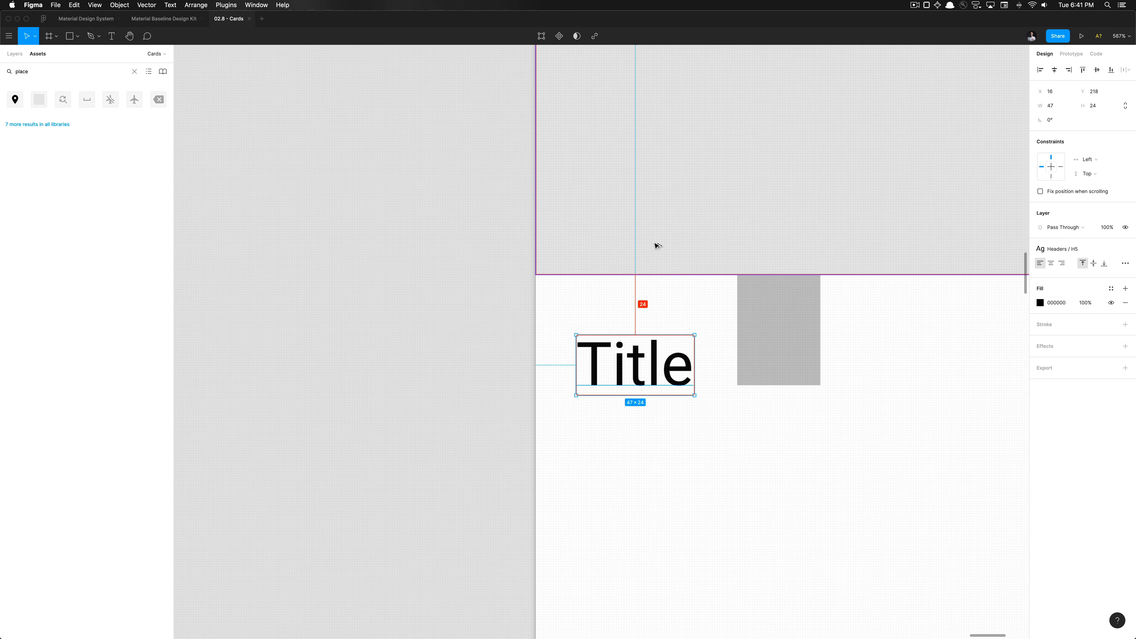
scroll(691, 224, down, 5)
Delete the grey spacer rectangle beside the title.
click(726, 264)
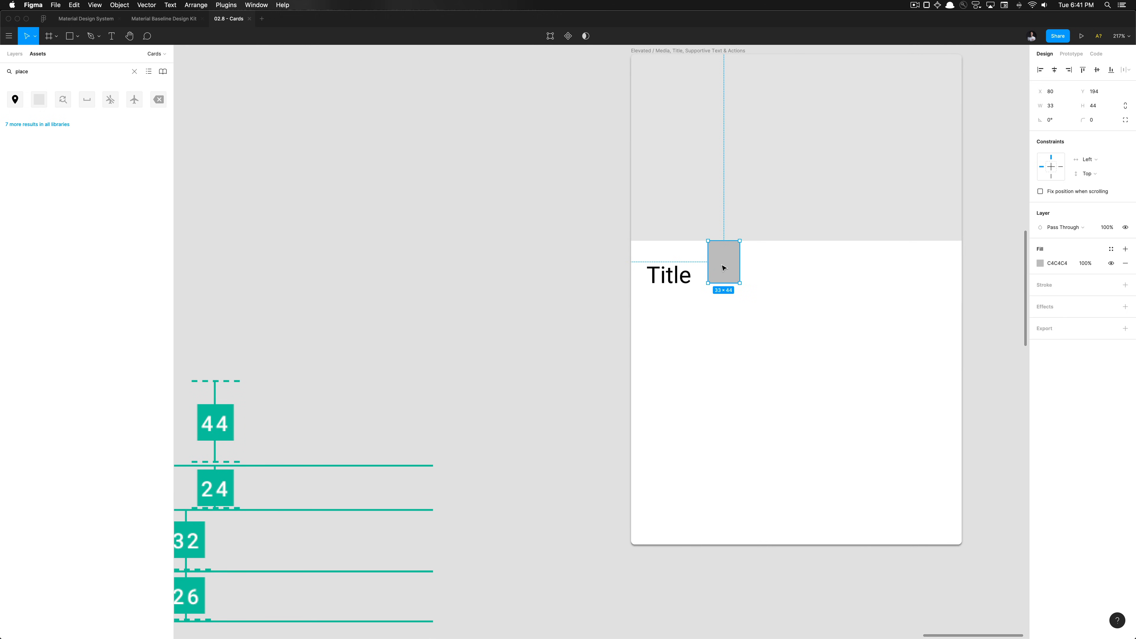
key(Delete)
scroll(666, 274, down, 5)
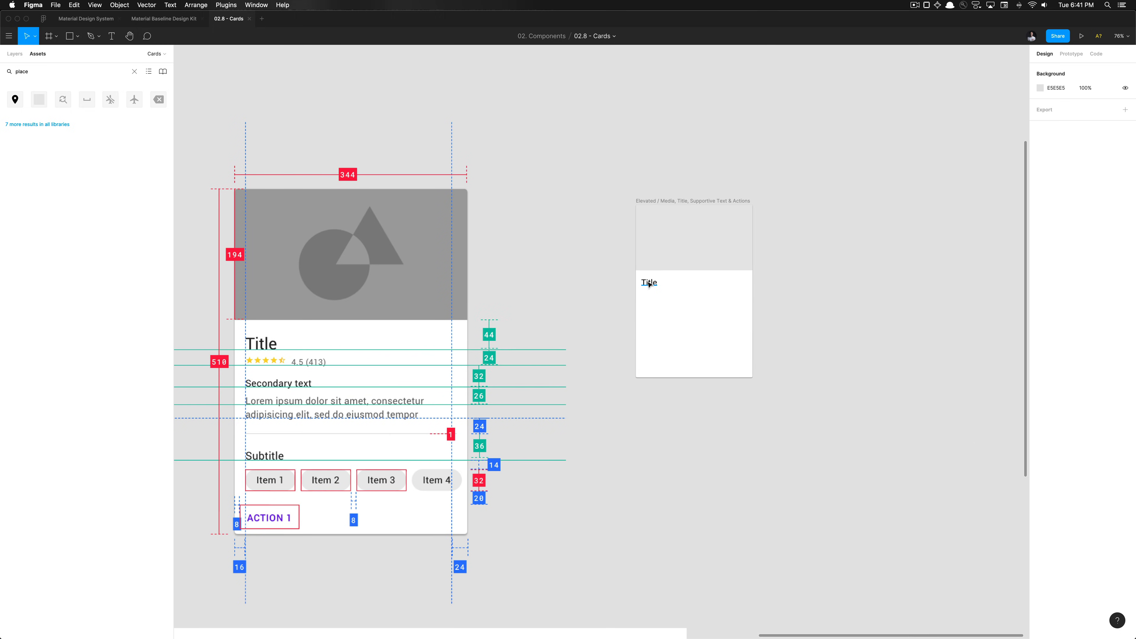
Compare the title's placement with the reference card and examine the text content and spacing below it.
click(647, 281)
scroll(651, 284, up, 6)
scroll(659, 219, down, 5)
scroll(680, 218, left, 3)
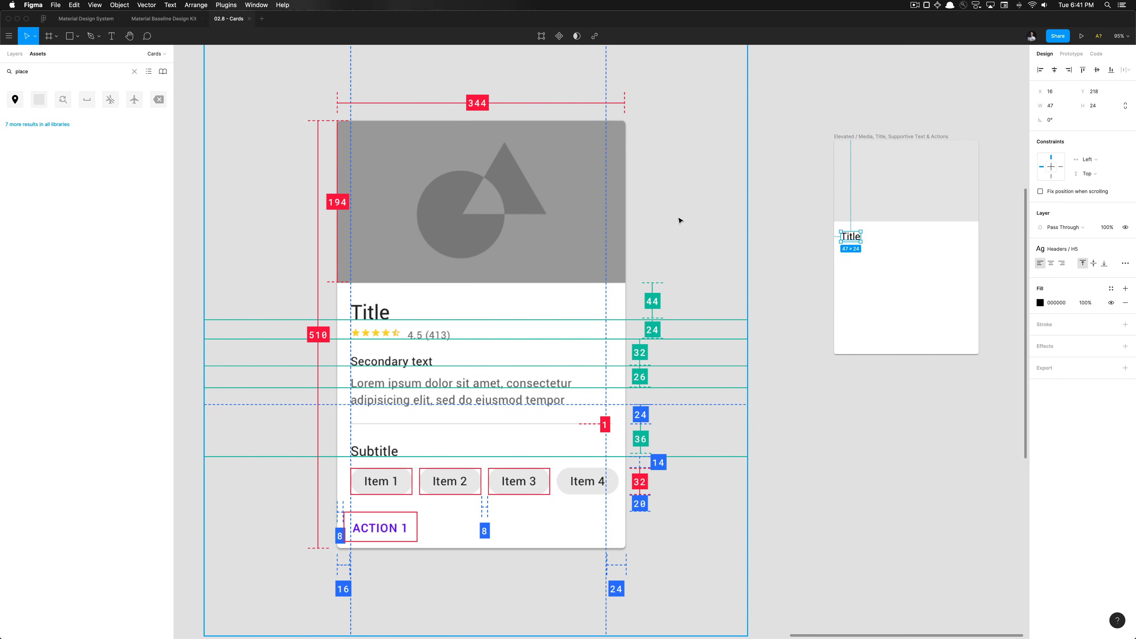
scroll(763, 247, right, 2)
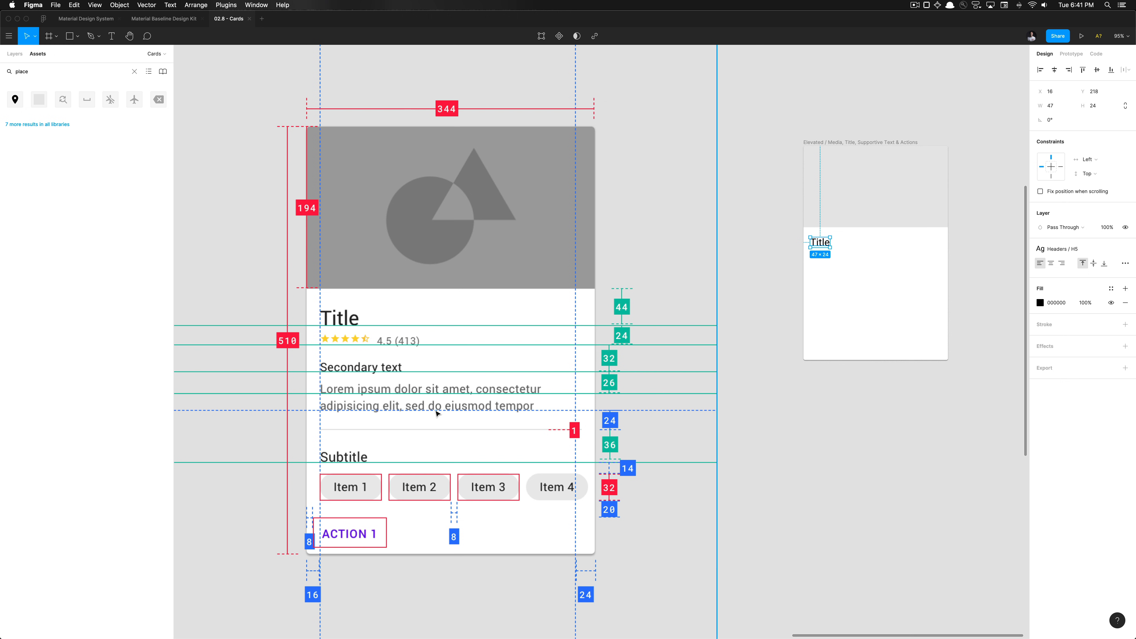
click(782, 330)
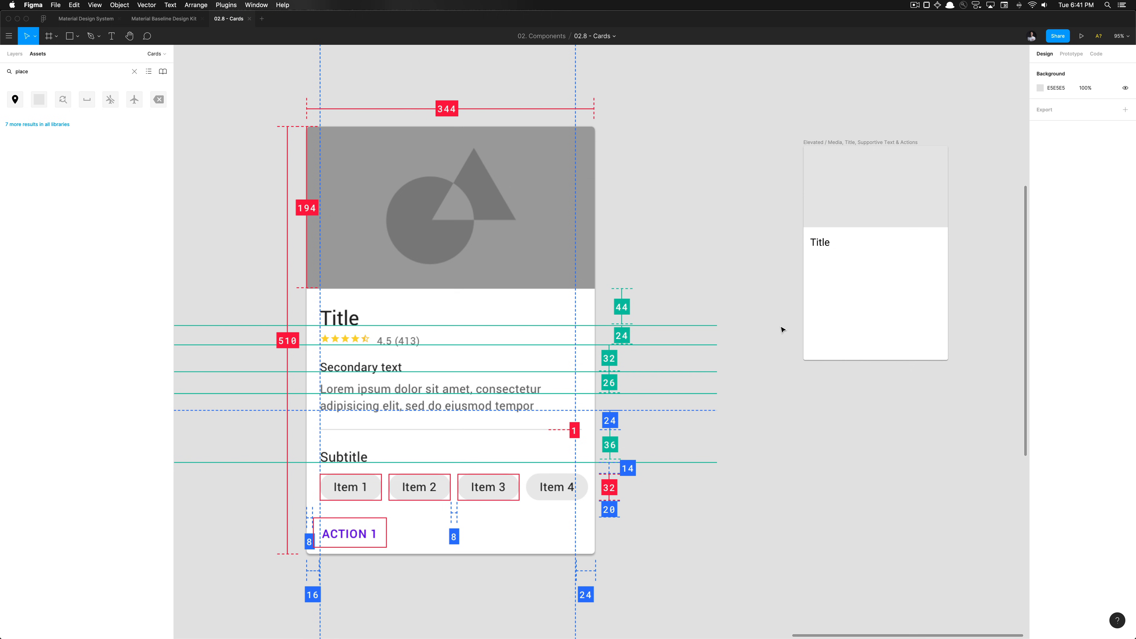
scroll(854, 265, up, 3)
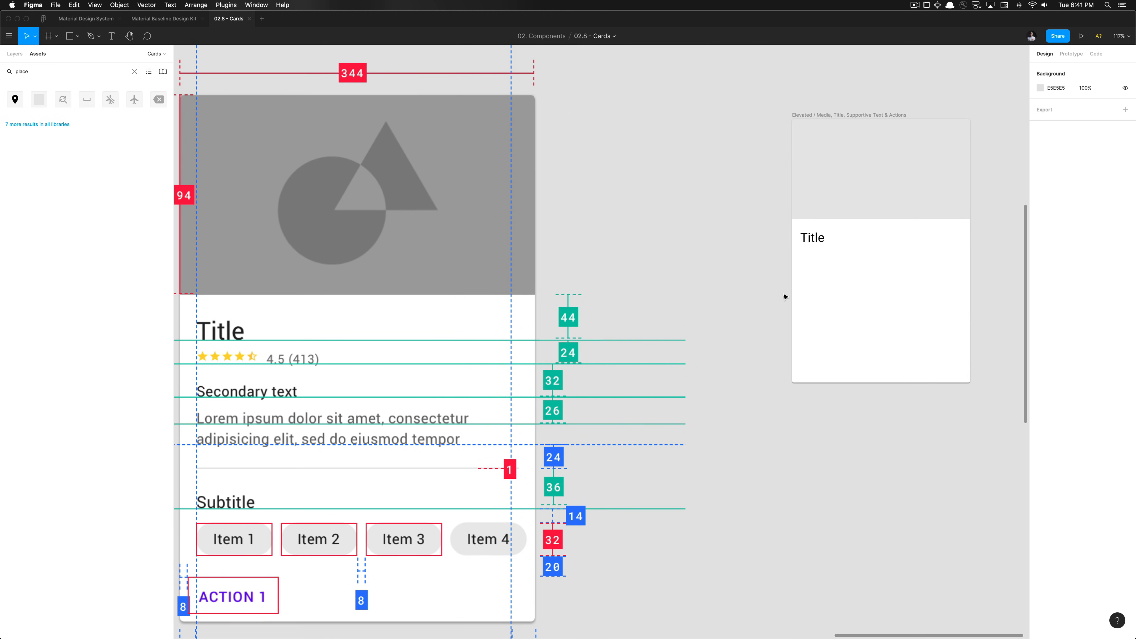
scroll(347, 377, down, 3)
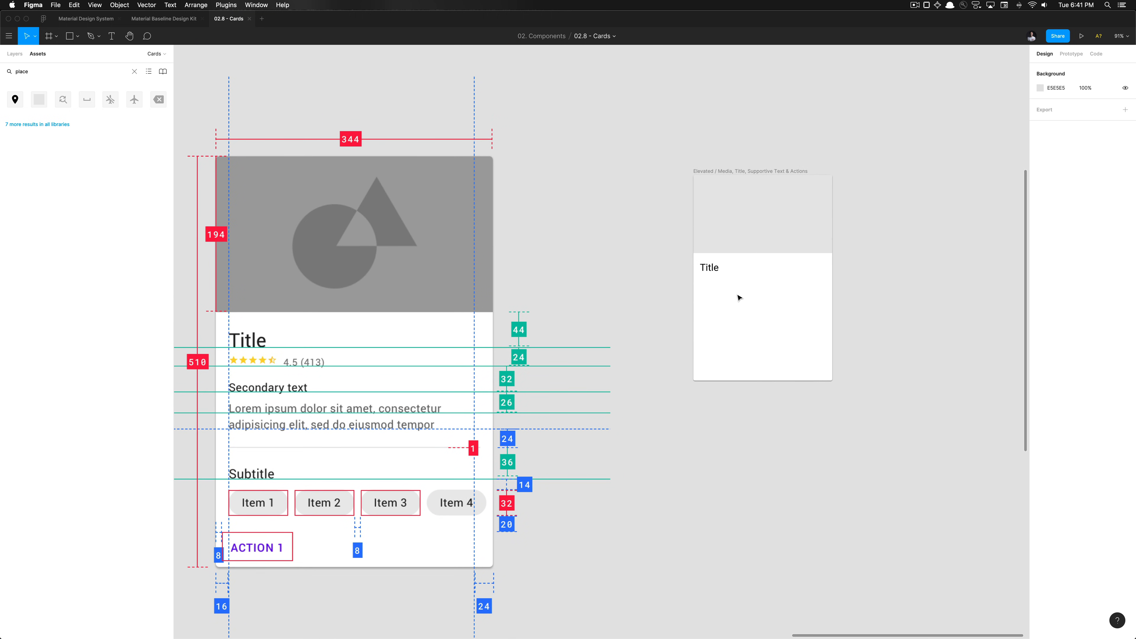
Duplicate the title below itself at Y 266 and apply the Caption text style to the copy.
click(716, 272)
key(super+d)
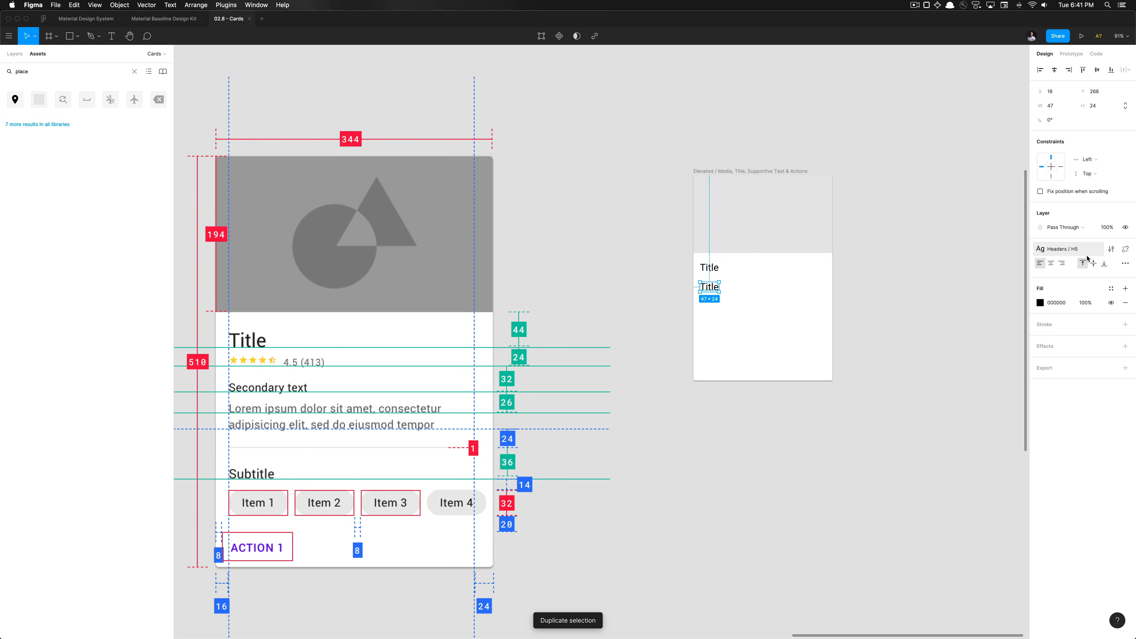
click(1067, 249)
scroll(1069, 348, up, 5)
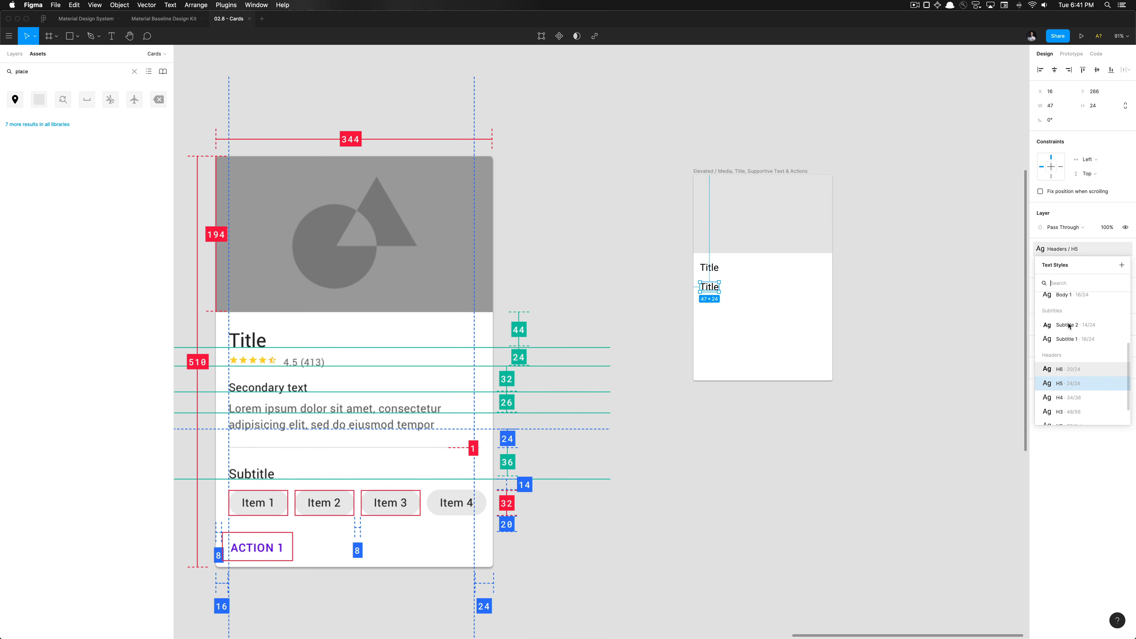
click(1069, 332)
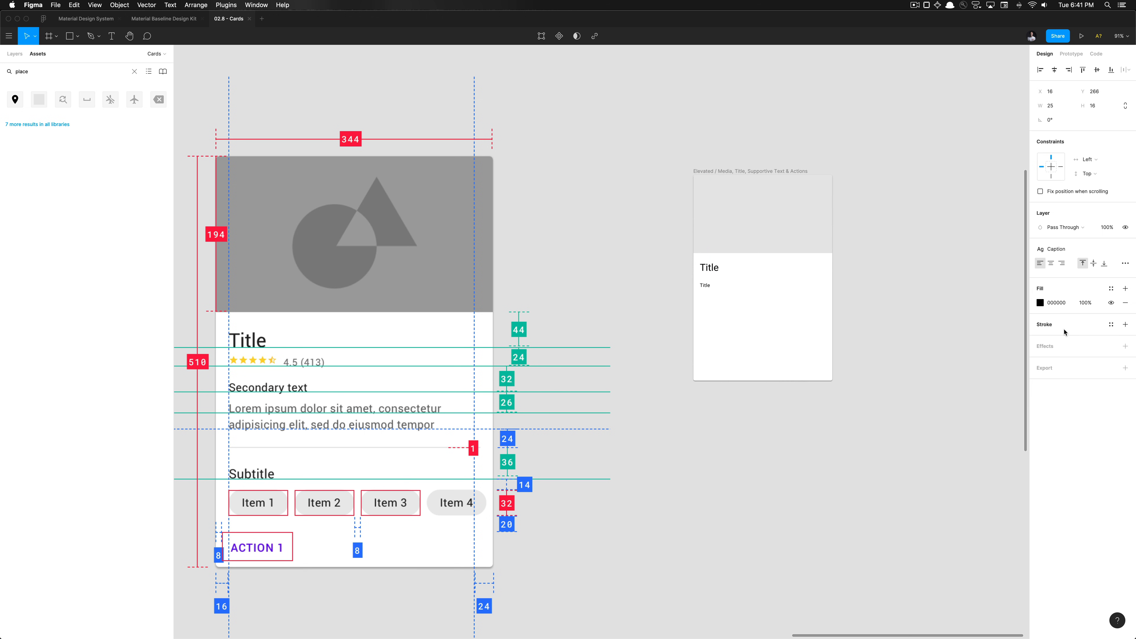
Change the duplicated text to "Secondary text".
key(Return)
text(Secondary text)
key(Escape)
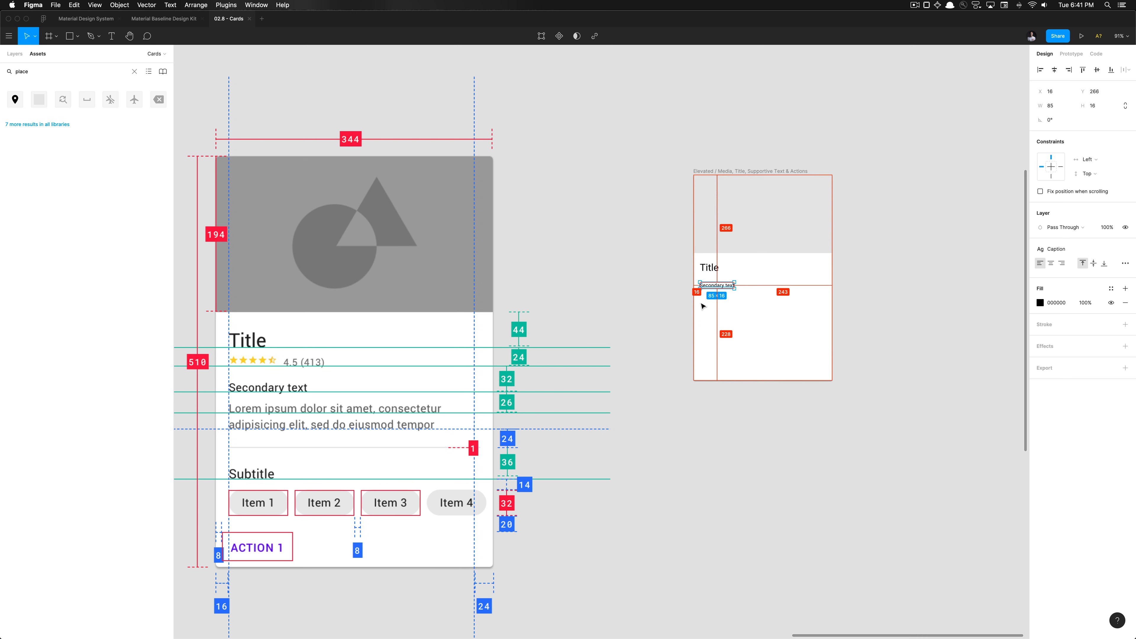
Apply the high-emphasis Text & Iconography color style to both the title and the secondary text.
shift+click(708, 269)
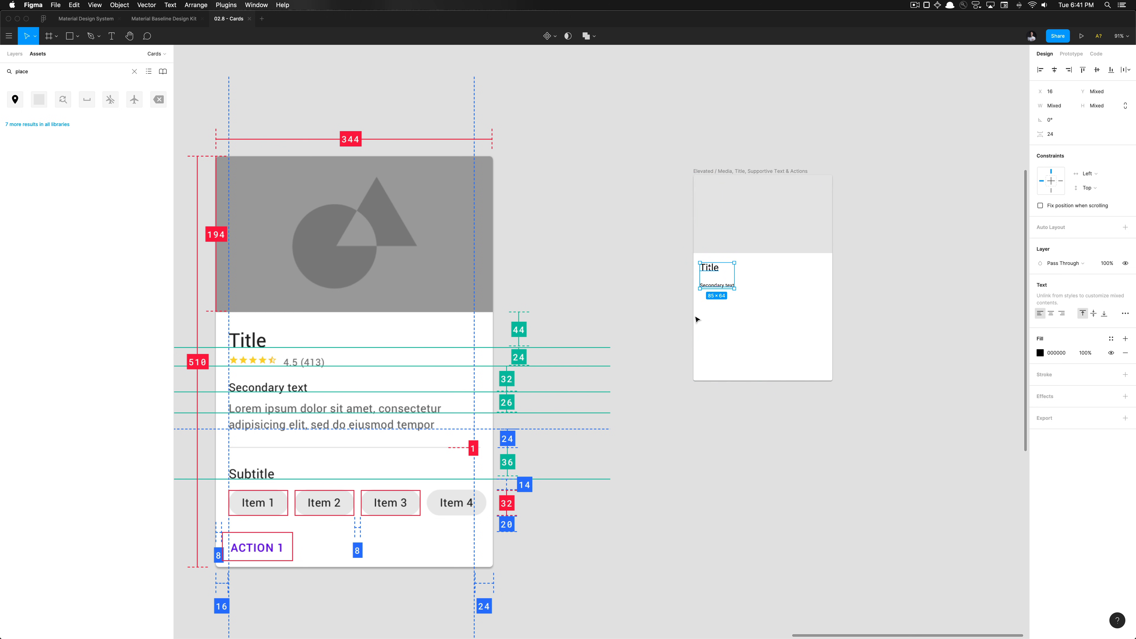
scroll(696, 318, up, 5)
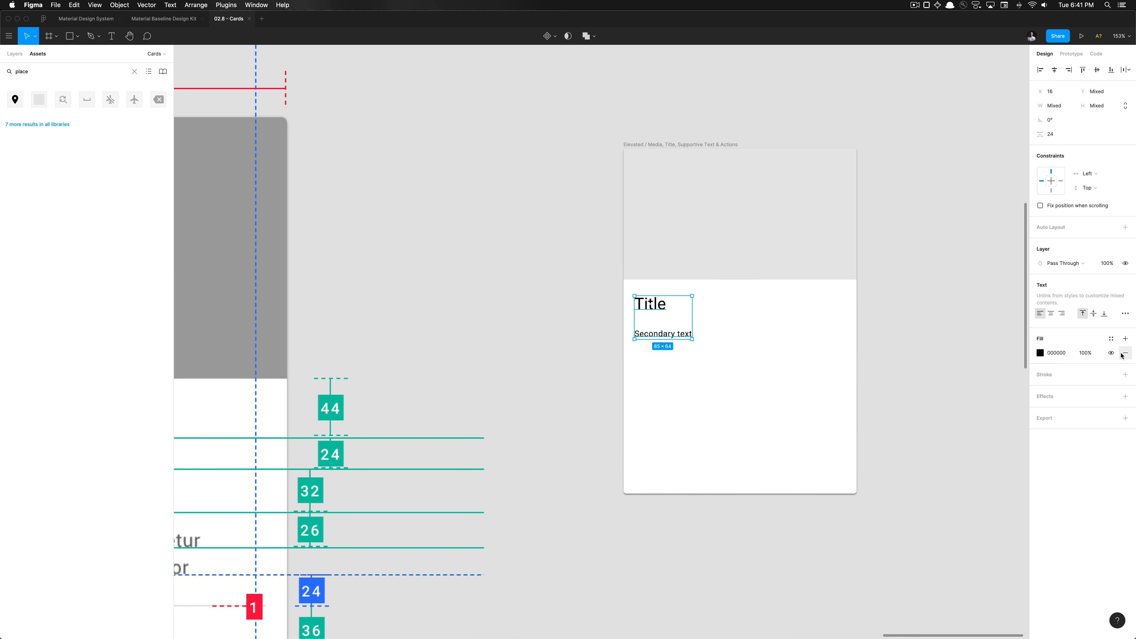
click(1110, 340)
scroll(1048, 447, down, 4)
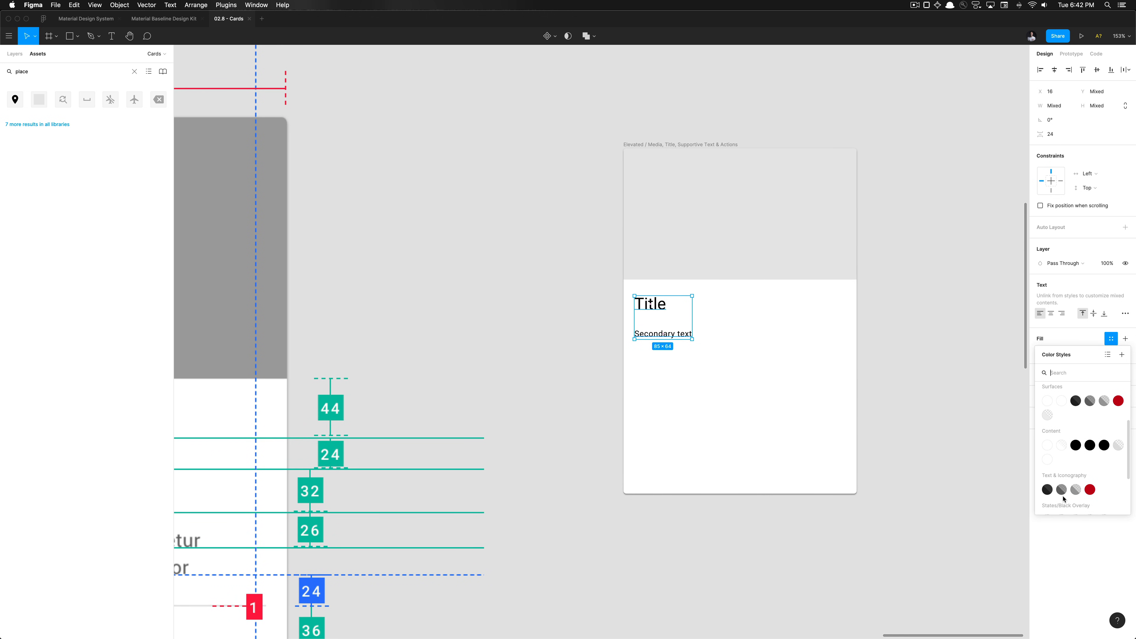
click(1047, 490)
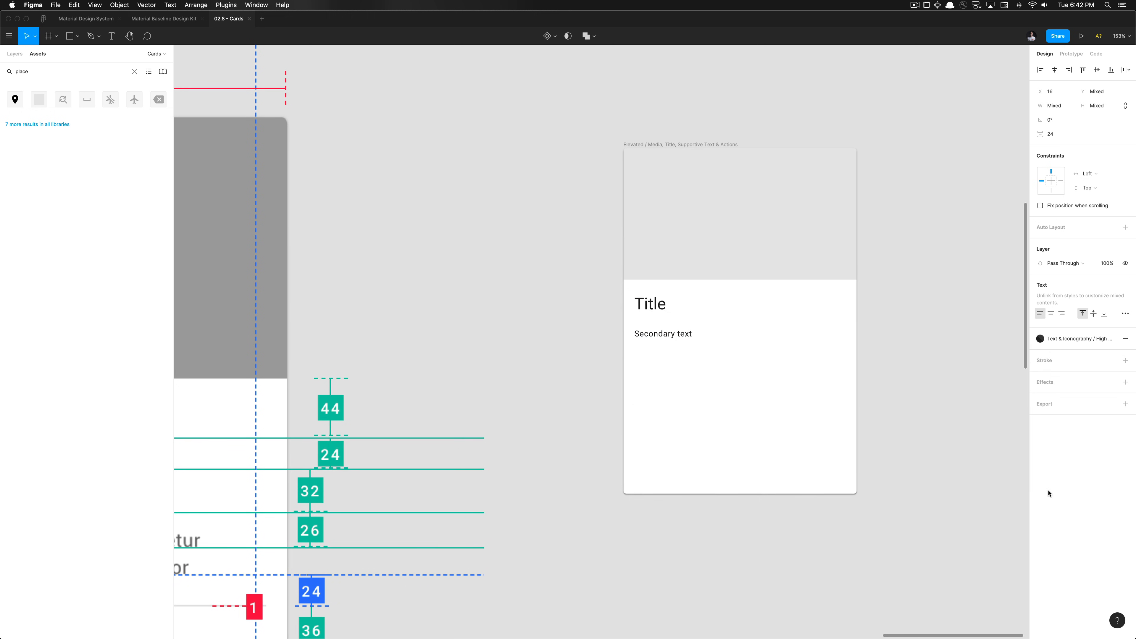
Duplicate the secondary text directly below itself at Y 290, checking against the reference card.
click(599, 383)
scroll(598, 383, down, 5)
scroll(599, 381, left, 5)
scroll(599, 381, down, 2)
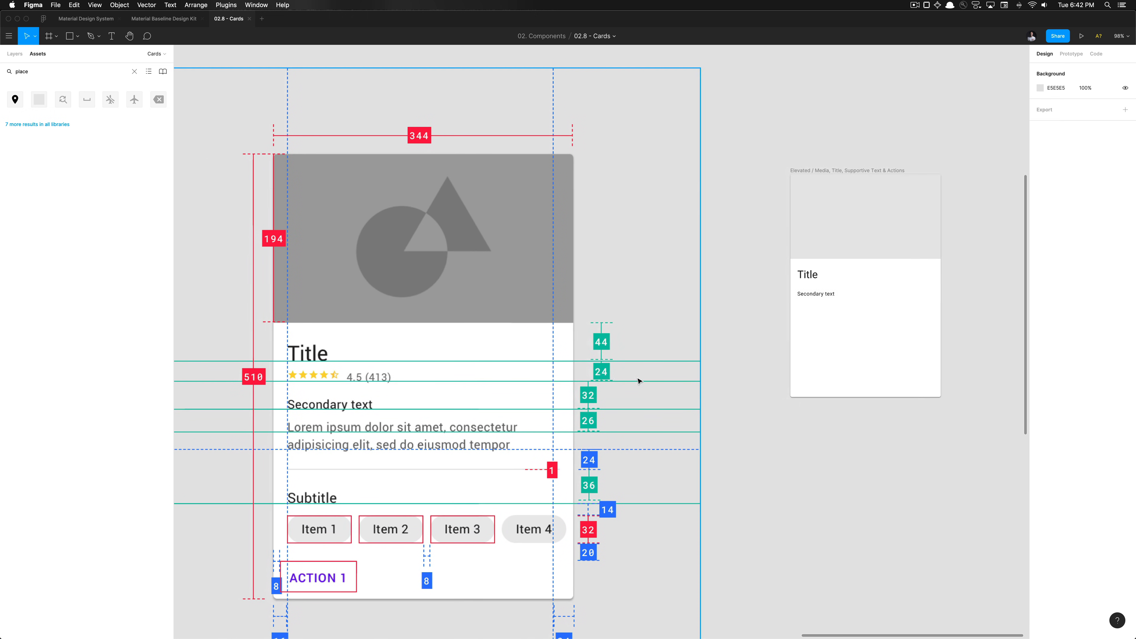
click(819, 296)
key(super+d)
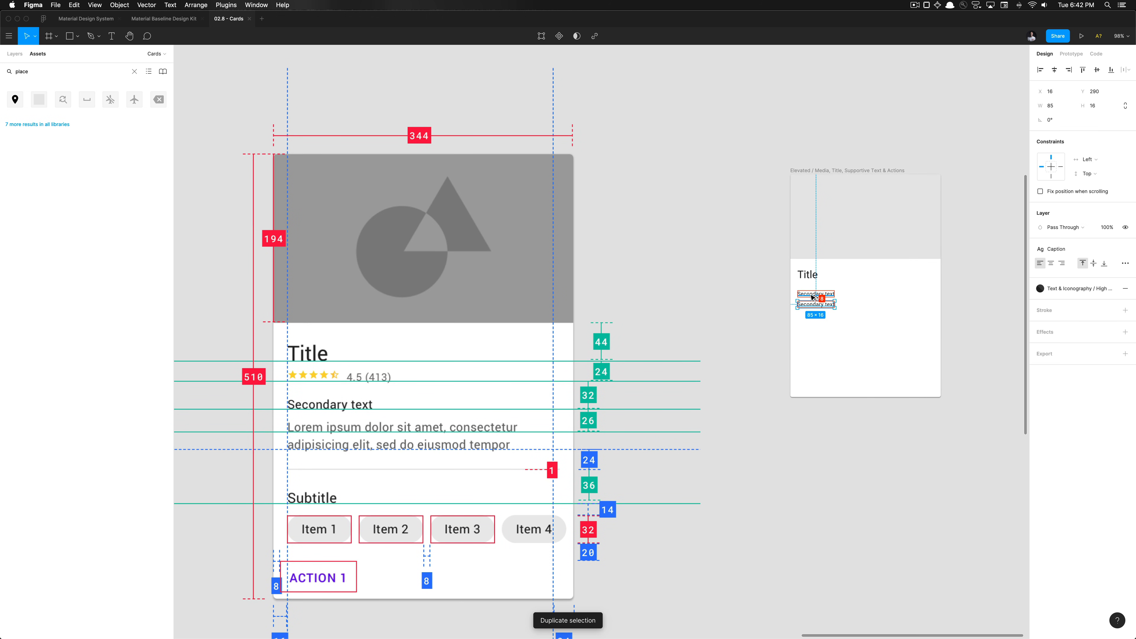
scroll(818, 297, up, 5)
scroll(814, 297, down, 6)
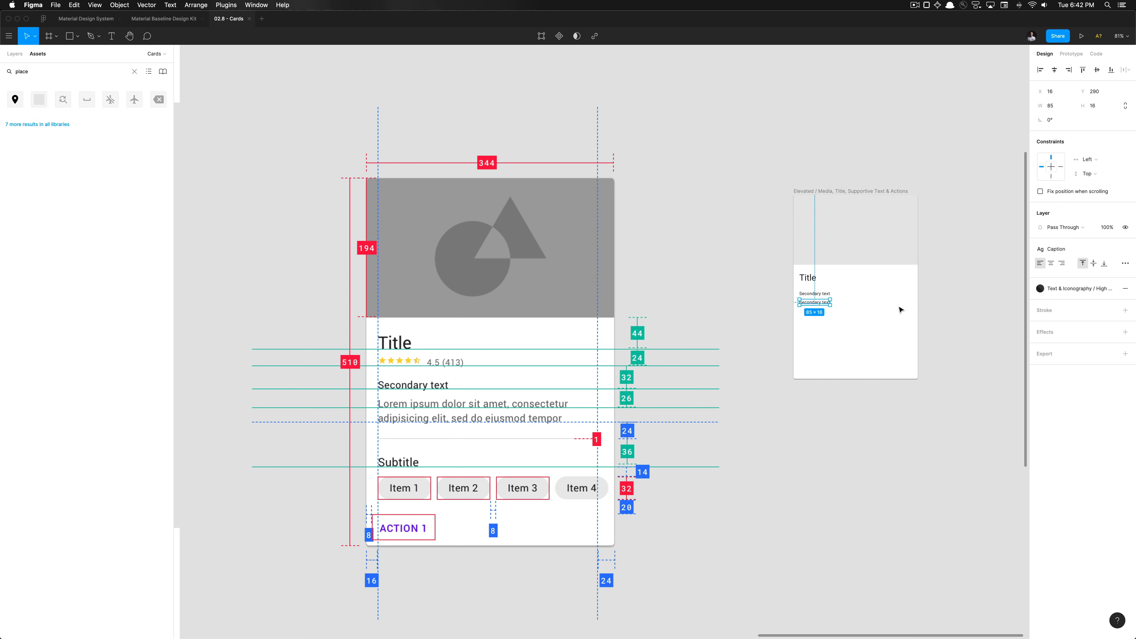
Widen the lower secondary text box to 304 px, leaving a 24 px margin to the card's right edge.
scroll(899, 309, up, 5)
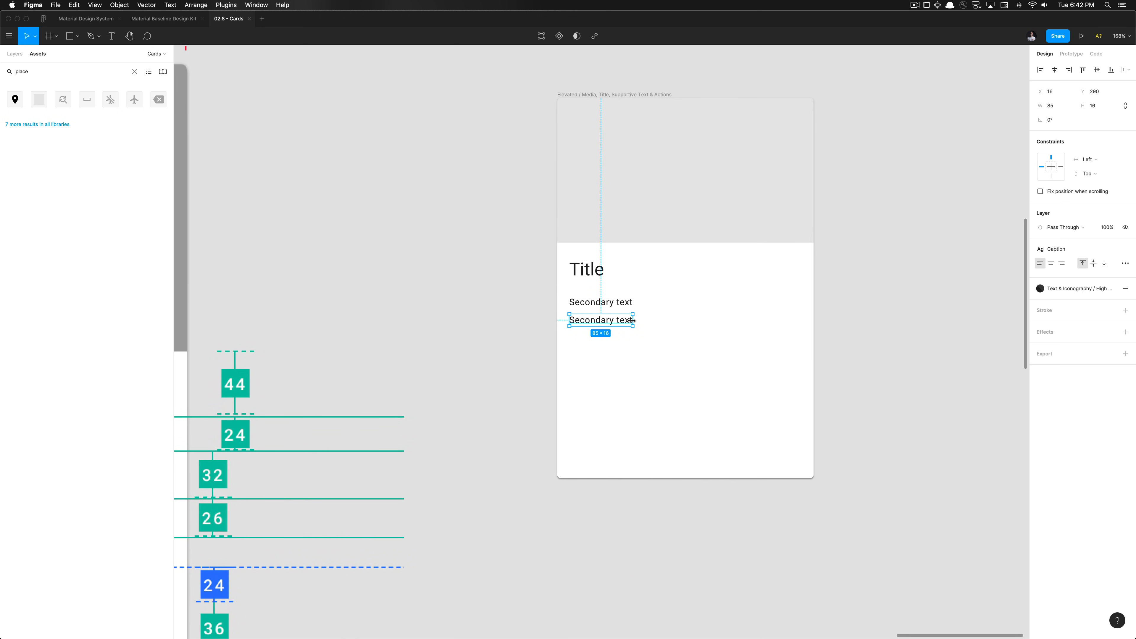
drag(631, 320, 797, 332)
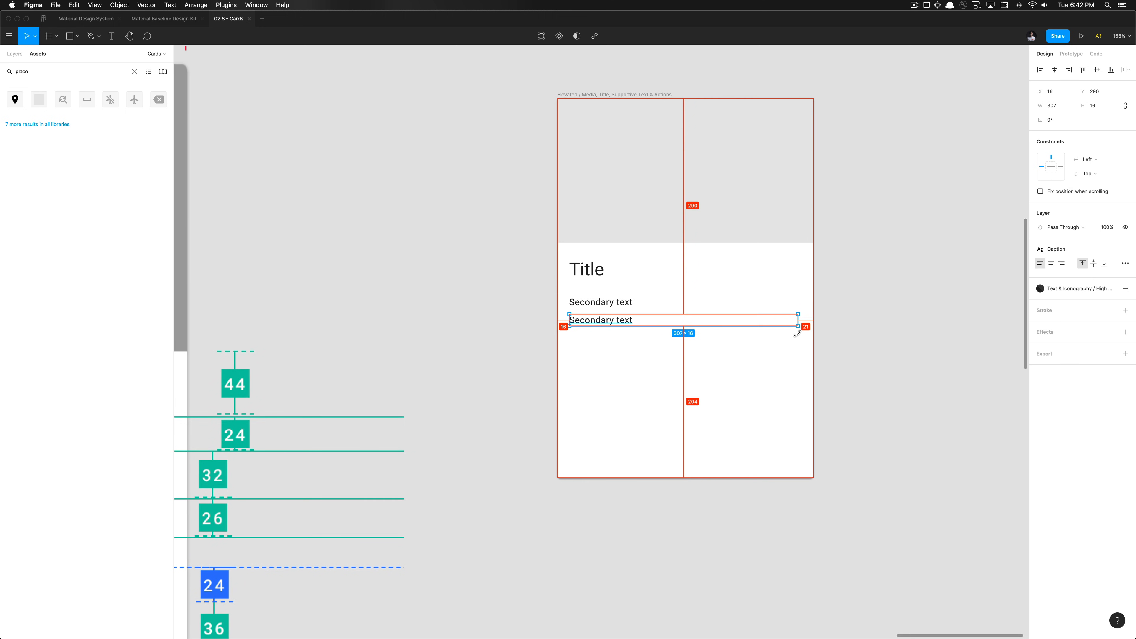
scroll(800, 335, up, 10)
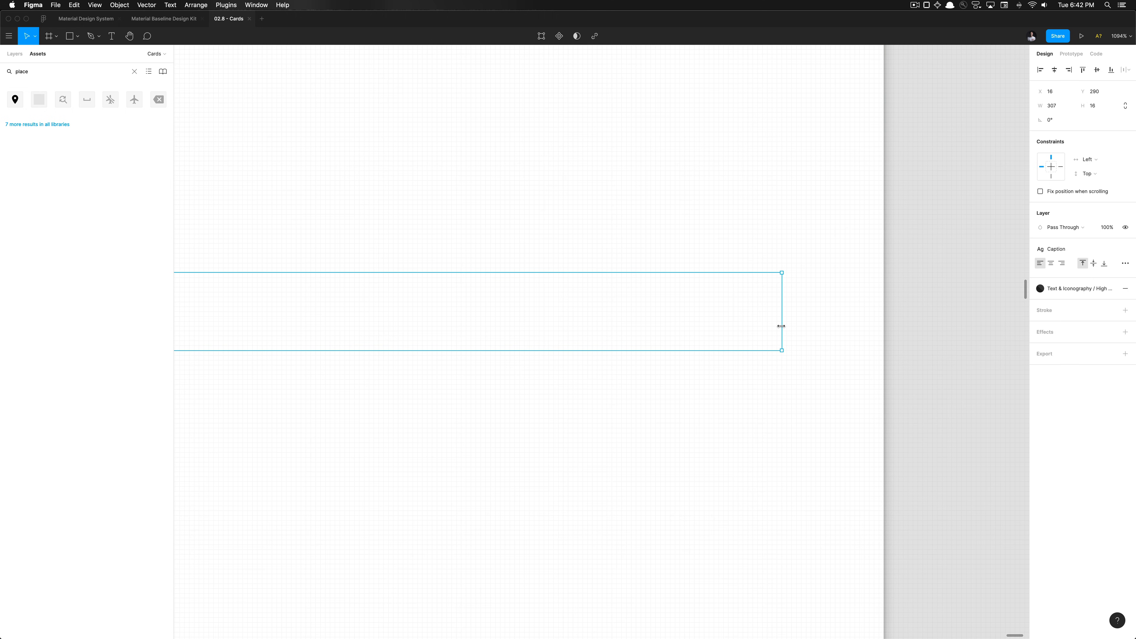
drag(777, 326, 766, 327)
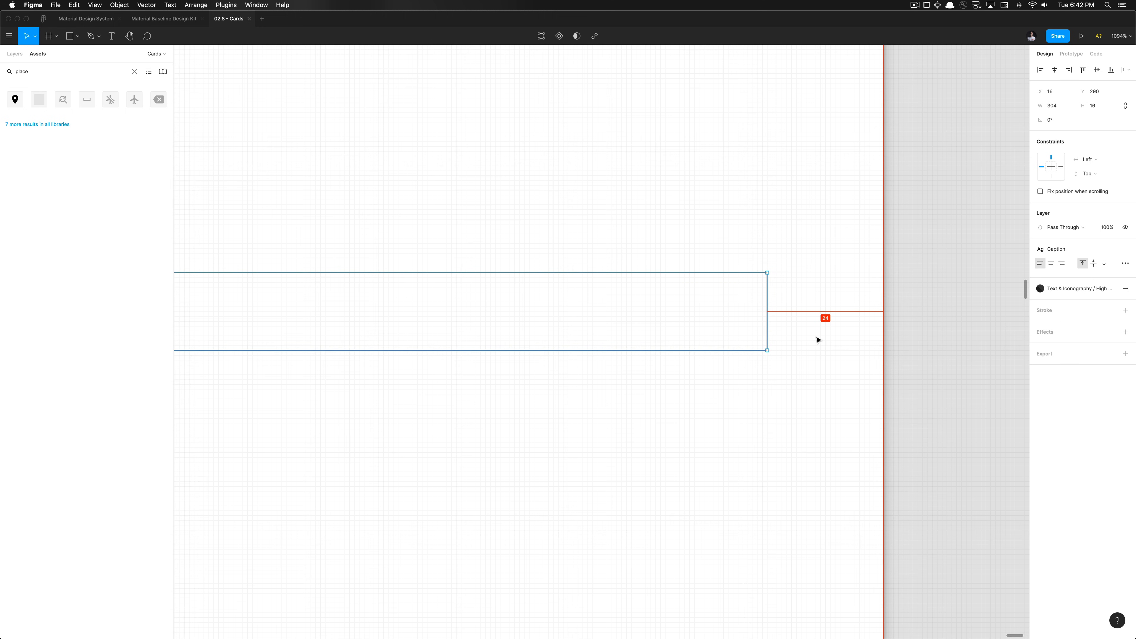
scroll(817, 338, down, 5)
scroll(817, 339, down, 5)
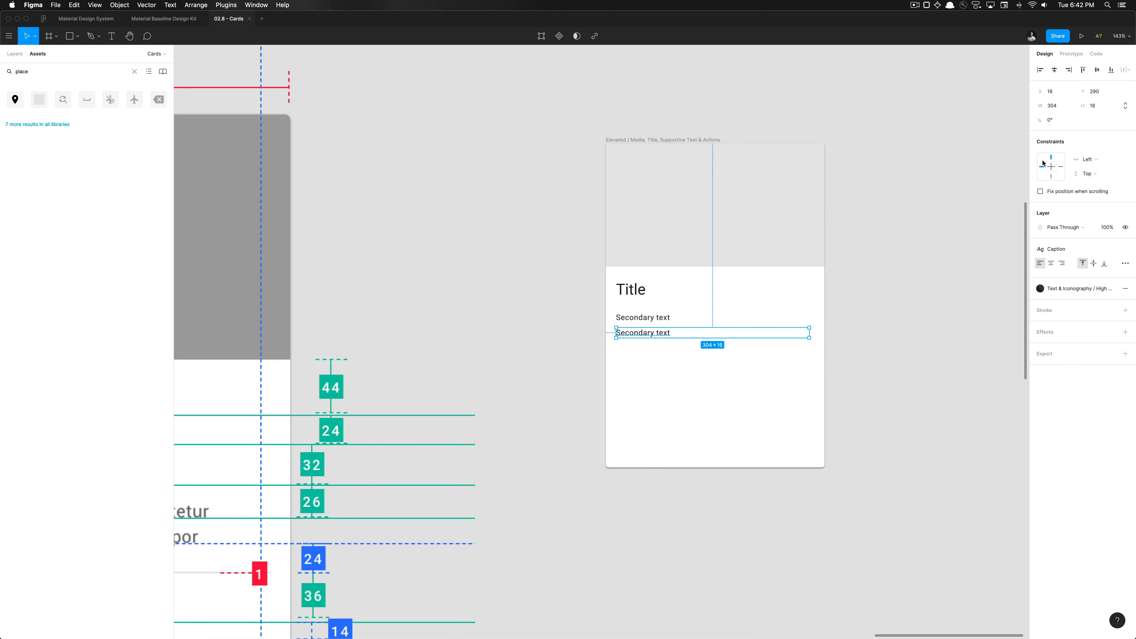
Set the lower text's constraints to Left & Right and replace it with "Lorem ipsum dolor sit amet, consectetur adipiscing elit, sed do eiusmod tempor alut afit lauos.".
shift+click(1061, 167)
scroll(502, 399, down, 3)
scroll(502, 402, up, 3)
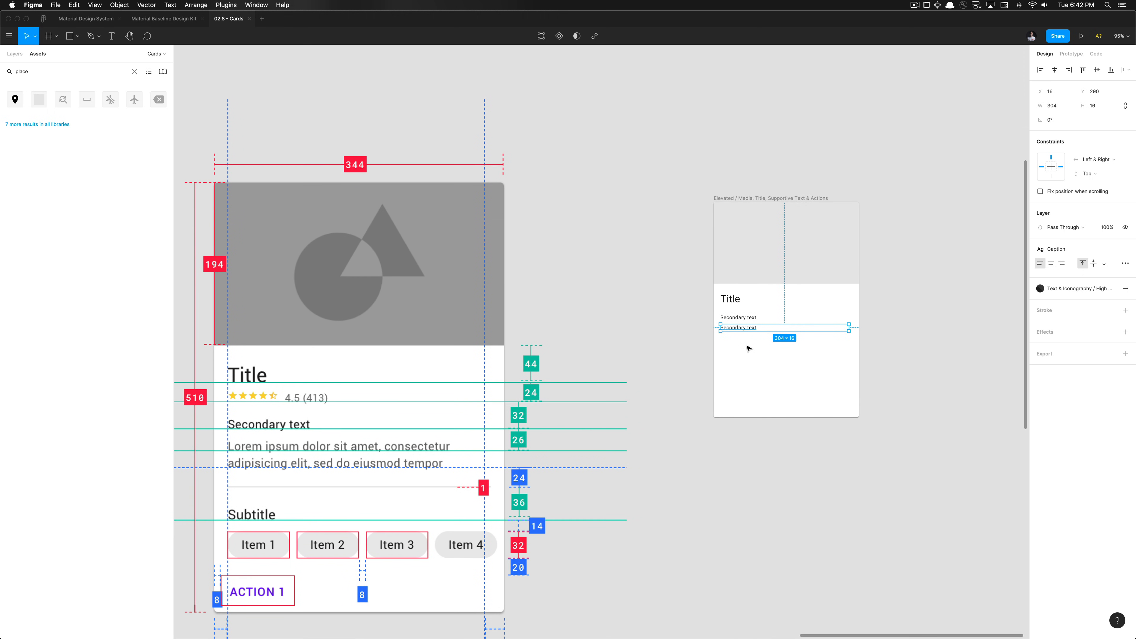
double_click(748, 328)
text(Lorem ipsum dolor sit amet,)
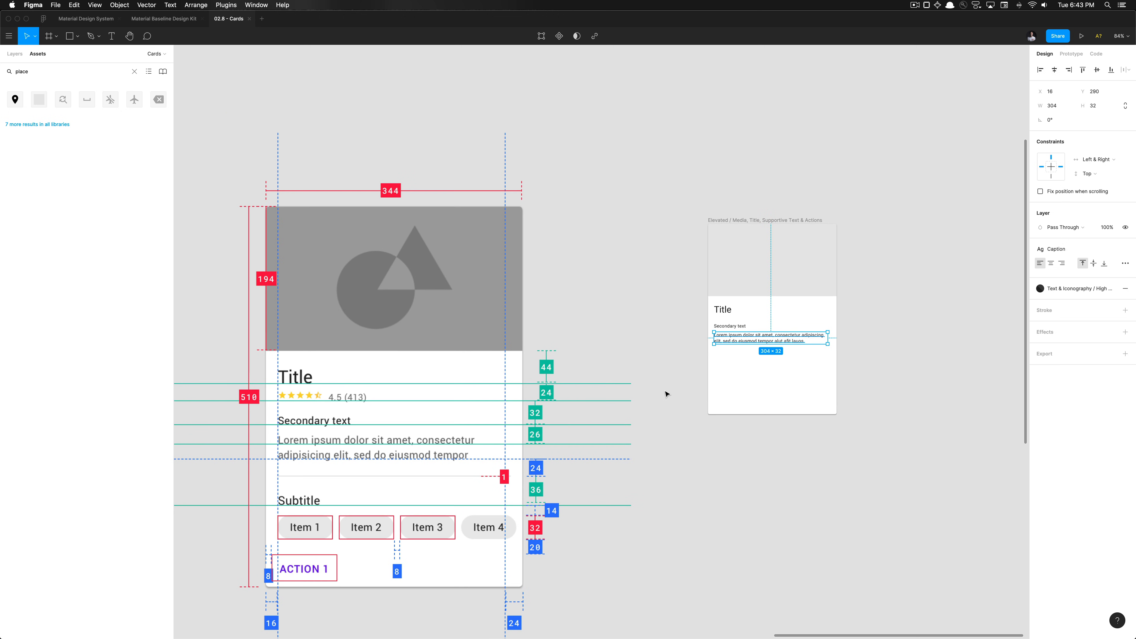
click(777, 371)
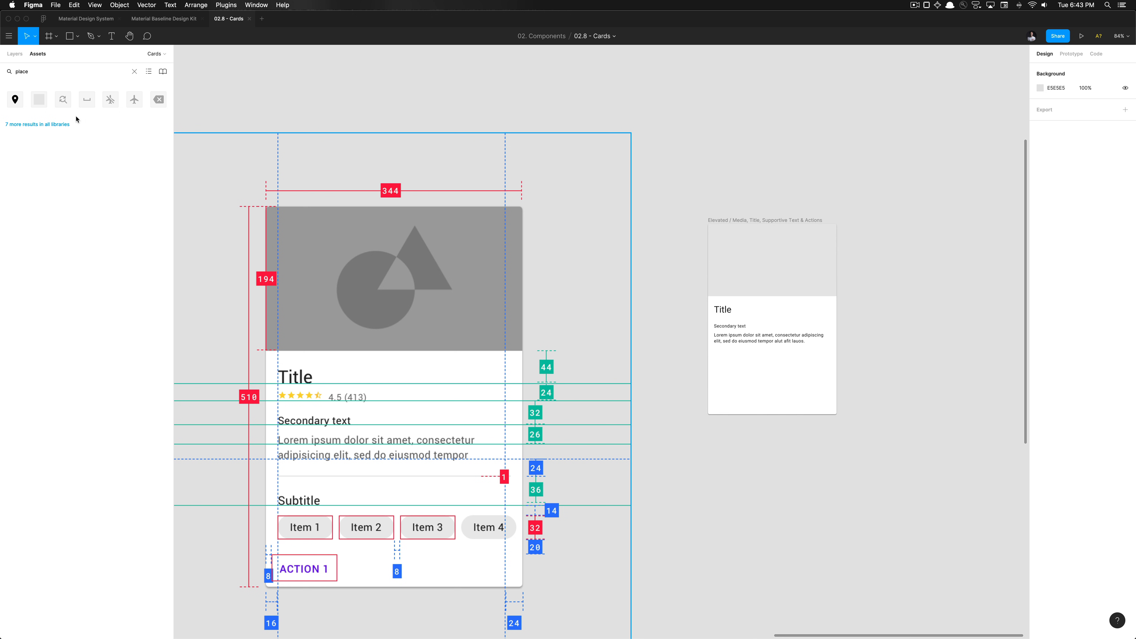
Search the assets for "divider" and place a Divider instance on the canvas below the card.
click(62, 76)
text(divider)
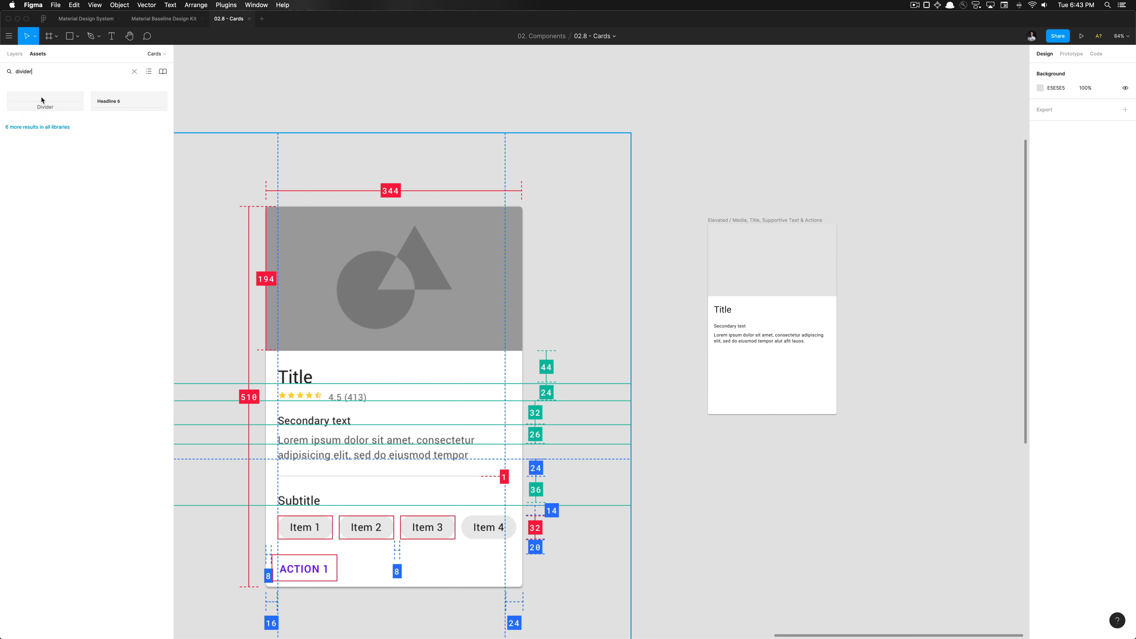
drag(19, 105, 783, 452)
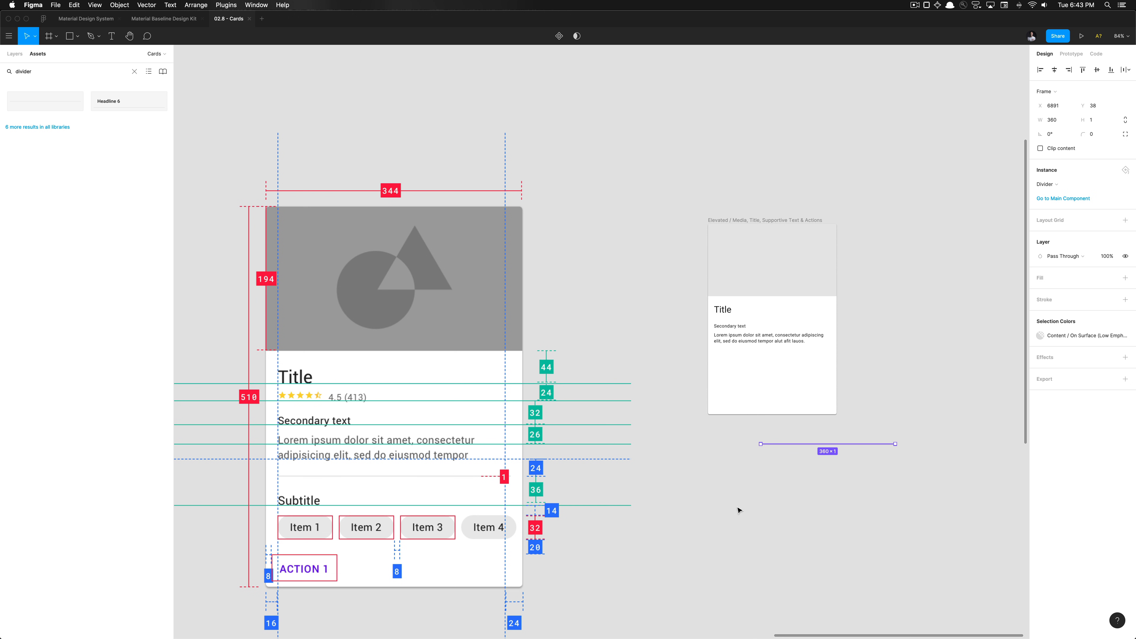
Calculate the card width minus both margins (344 - 32) and set the divider's width to 312.
click(777, 221)
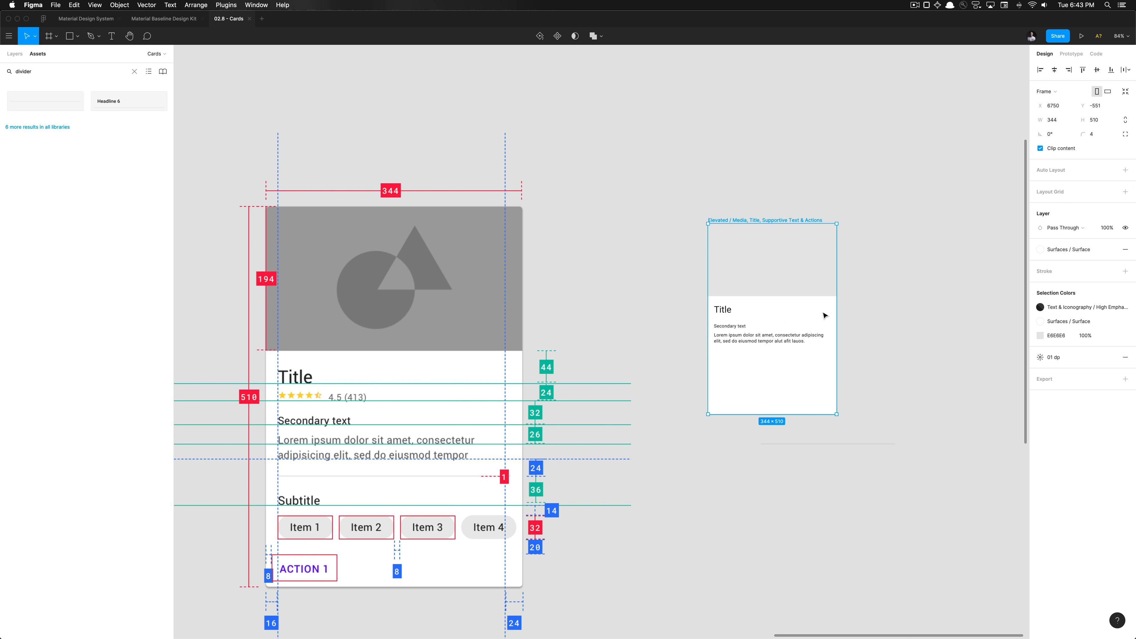
key(alt+space)
text(344)
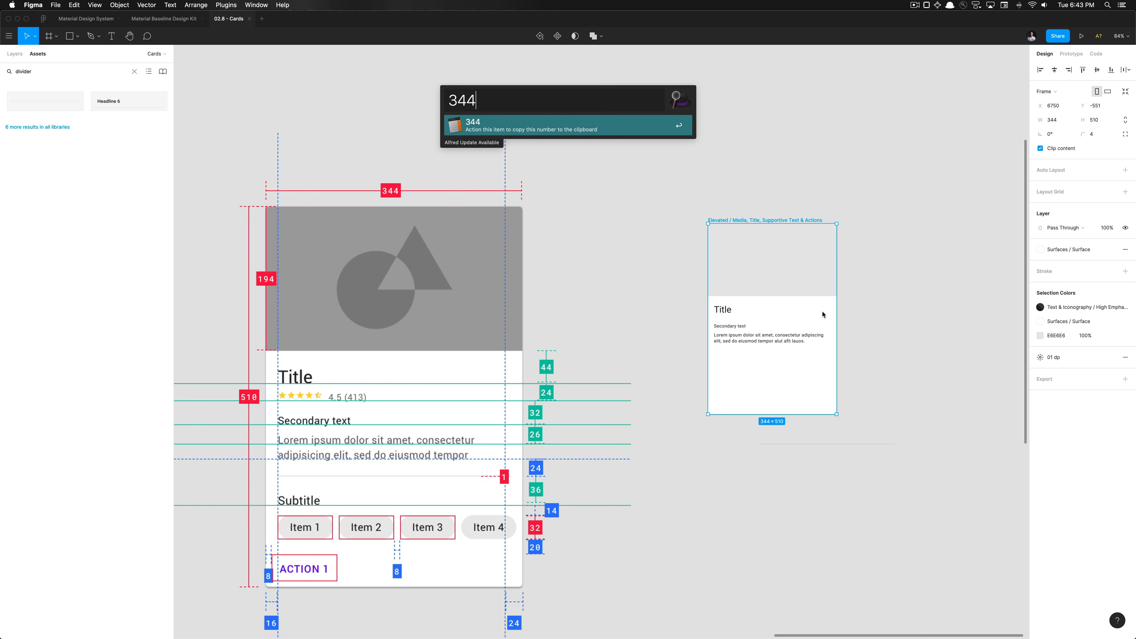
text( - 32)
key(Return)
click(814, 450)
click(822, 444)
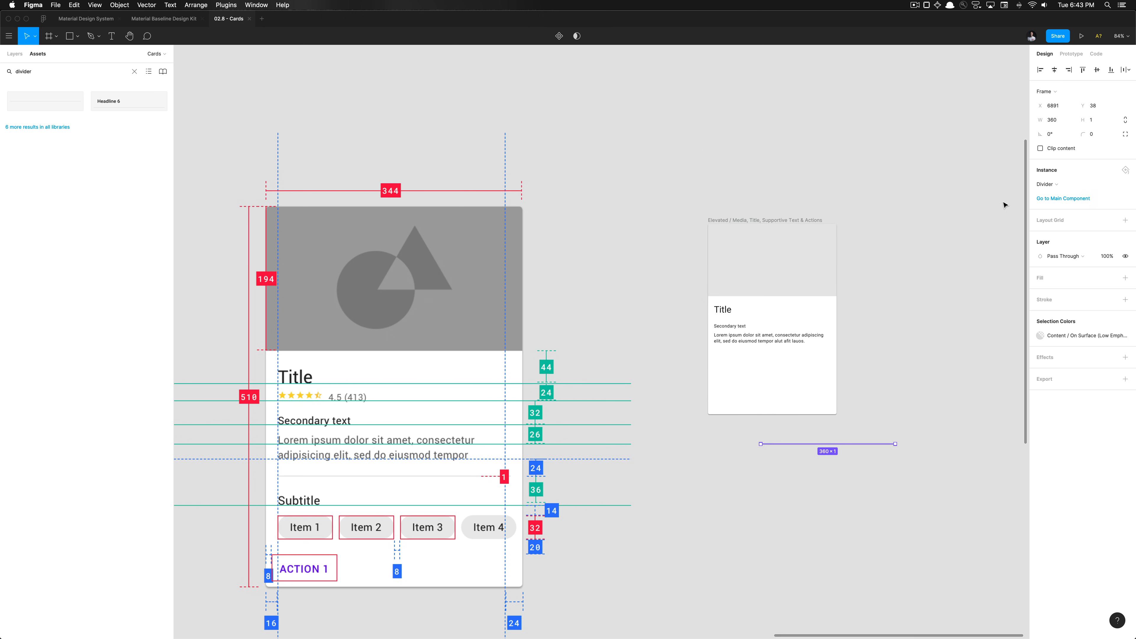
click(1060, 121)
text(312)
key(Return)
Move the divider layer into the Elevated / Media, Title, Supportive Text & Actions frame and center it horizontally in the card.
key(alt+1)
scroll(801, 444, up, 5)
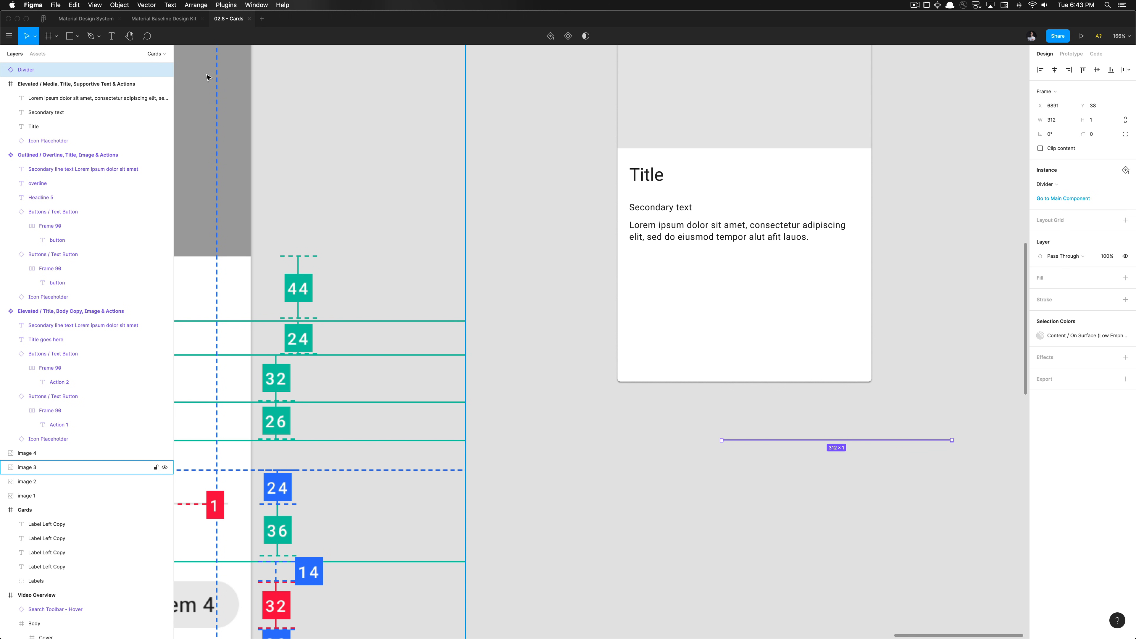
drag(81, 75, 103, 132)
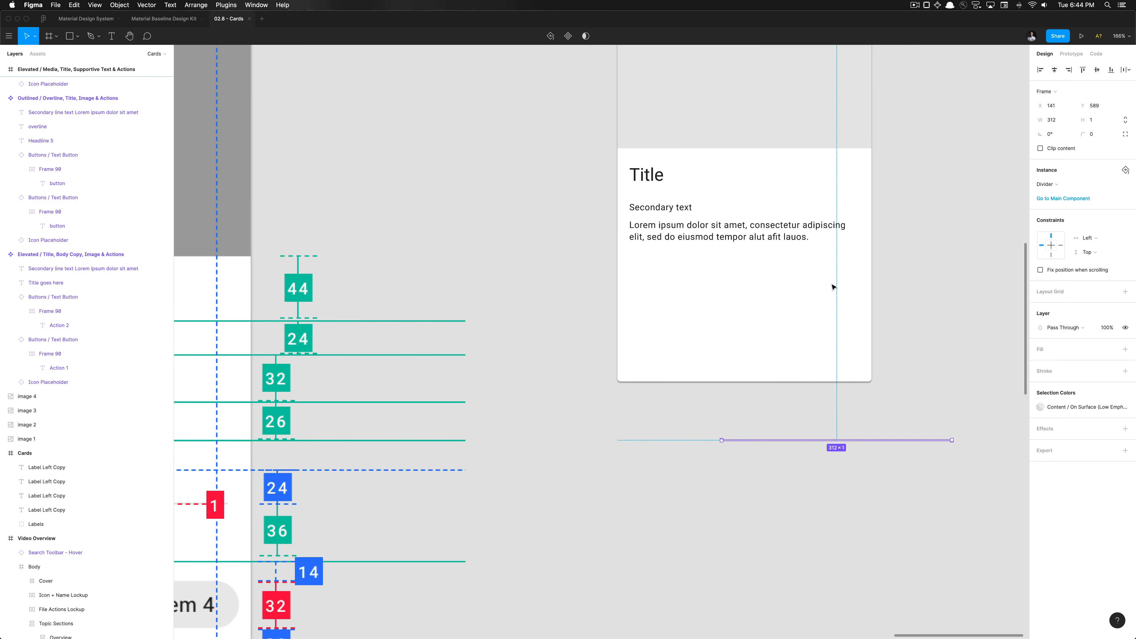
key(alt+h)
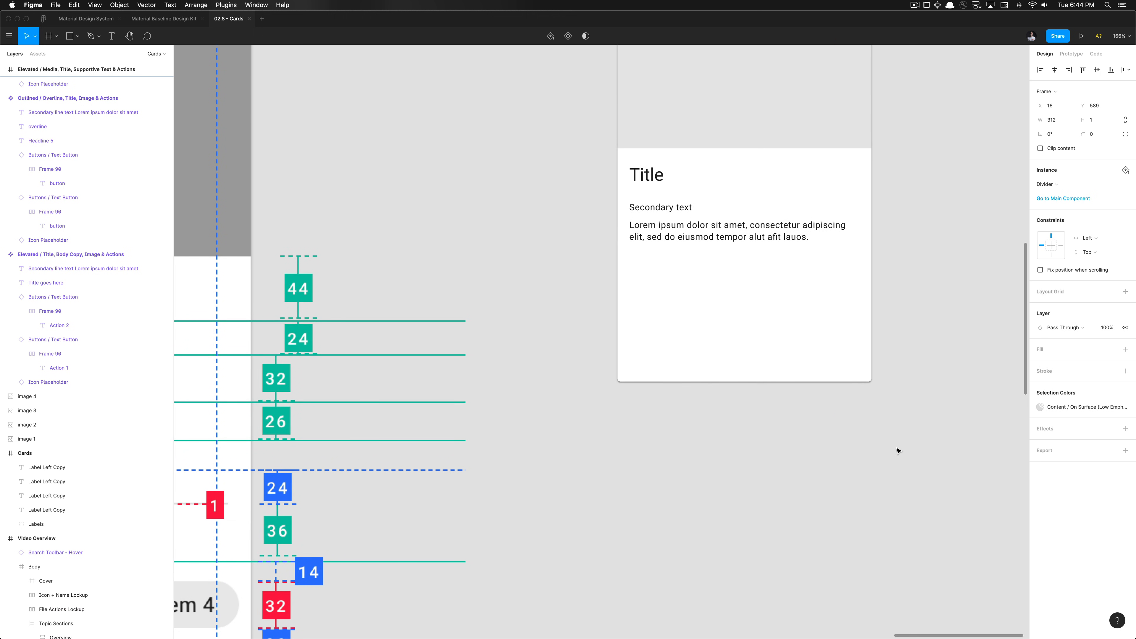
Center the divider vertically in the card, then nudge it down below the supporting text to Y 350.
scroll(899, 451, up, 2)
scroll(898, 451, right, 2)
key(alt)
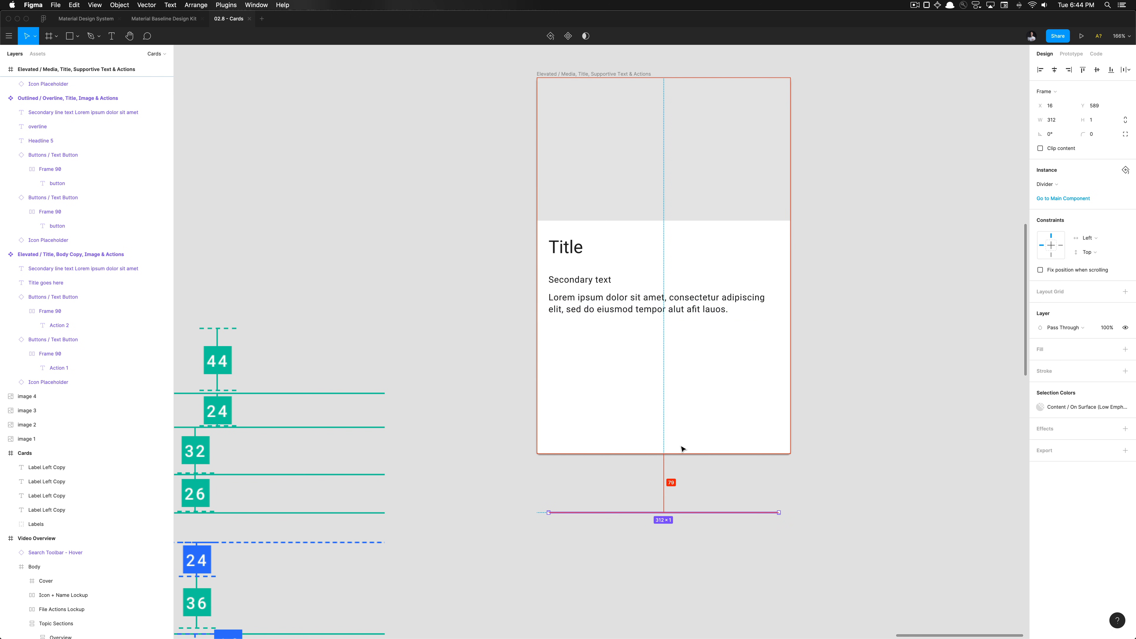
key(alt+v)
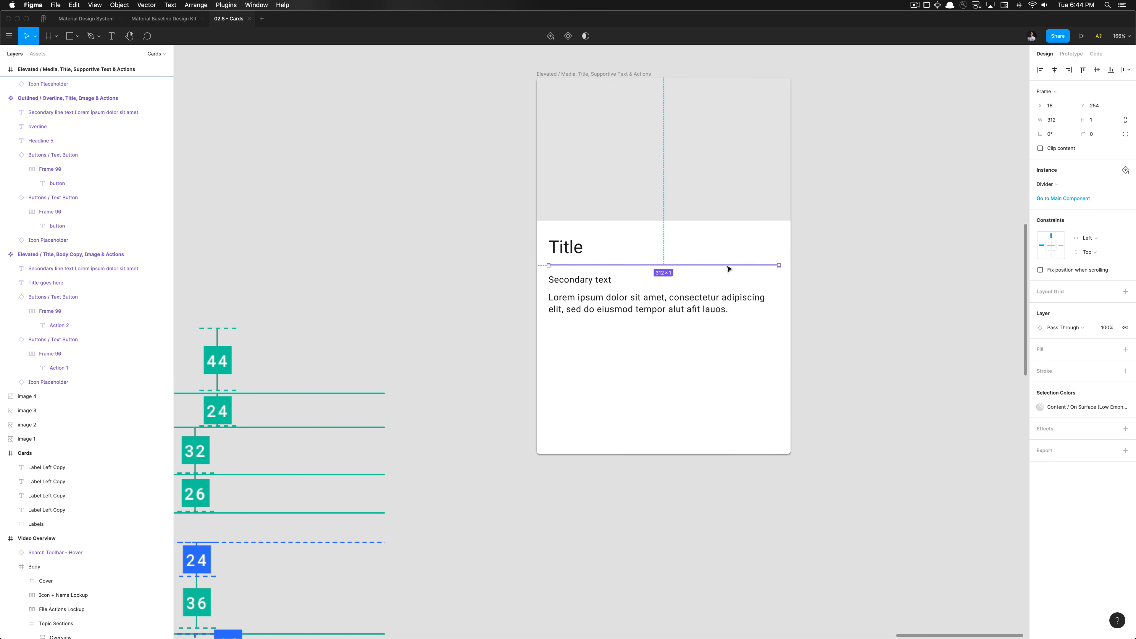
key(shift+Down)
key(shift+Down)
key(shift+Down)
key(shift+Down)
key(shift+Down)
key(shift+Down)
key(shift+Down)
key(shift+Down)
key(shift+Down)
key(shift+Down)
key(alt)
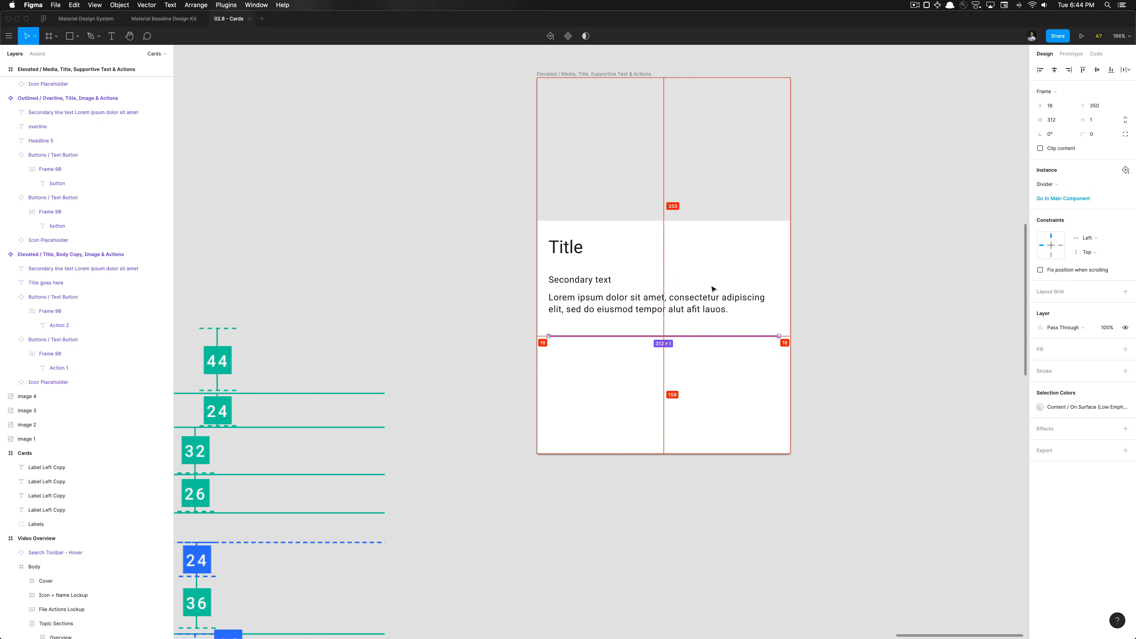
Compare with the reference card's spacing and nudge the divider up to Y 338, closer to the supporting text.
scroll(662, 324, down, 5)
scroll(663, 323, left, 3)
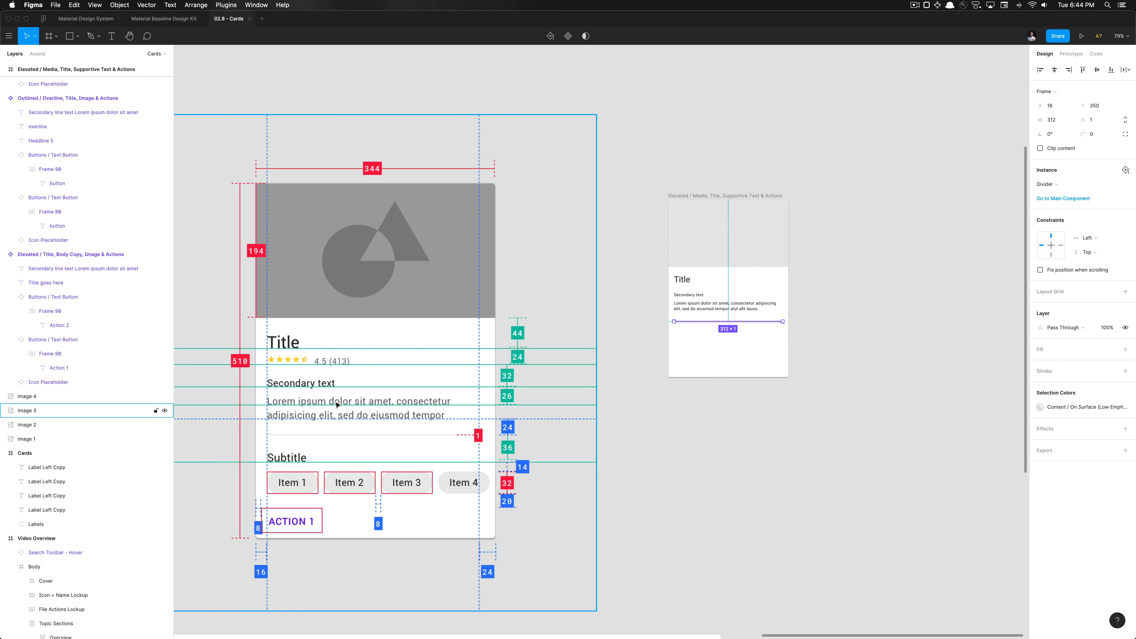
scroll(718, 308, up, 10)
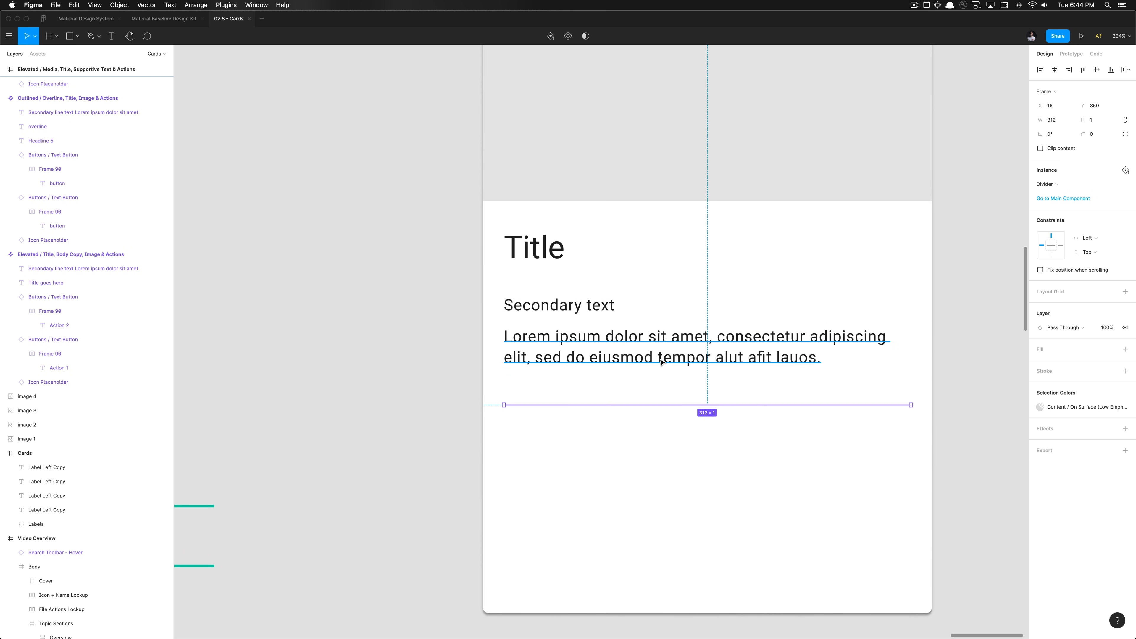
key(alt)
key(shift+Up)
key(shift+Up)
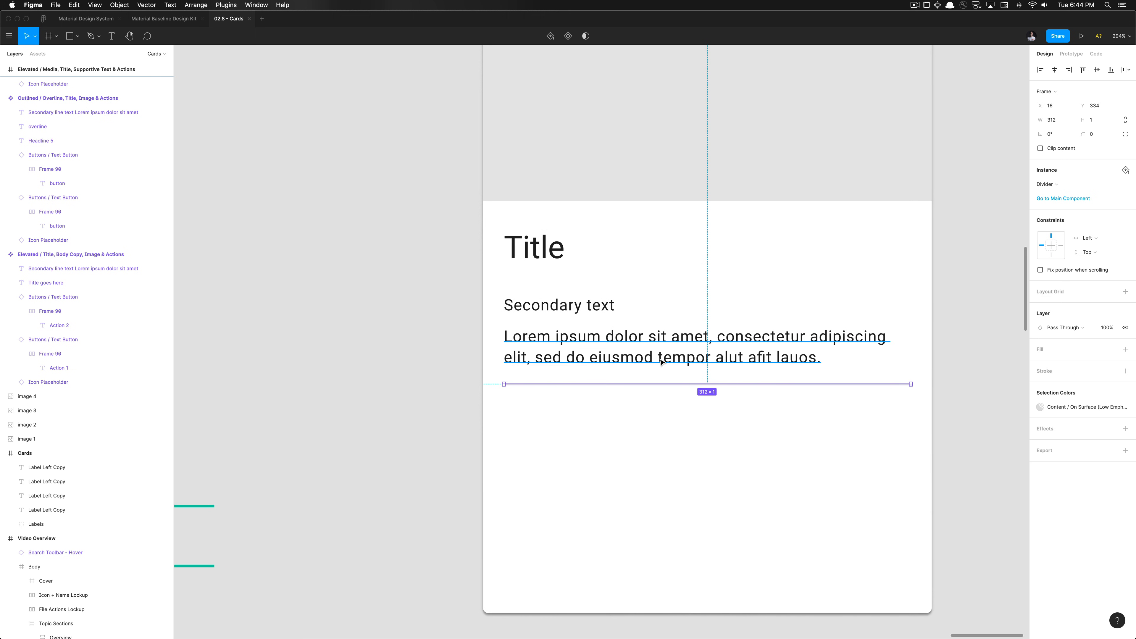
key(alt)
key(Down)
key(Down)
key(Down)
key(Down)
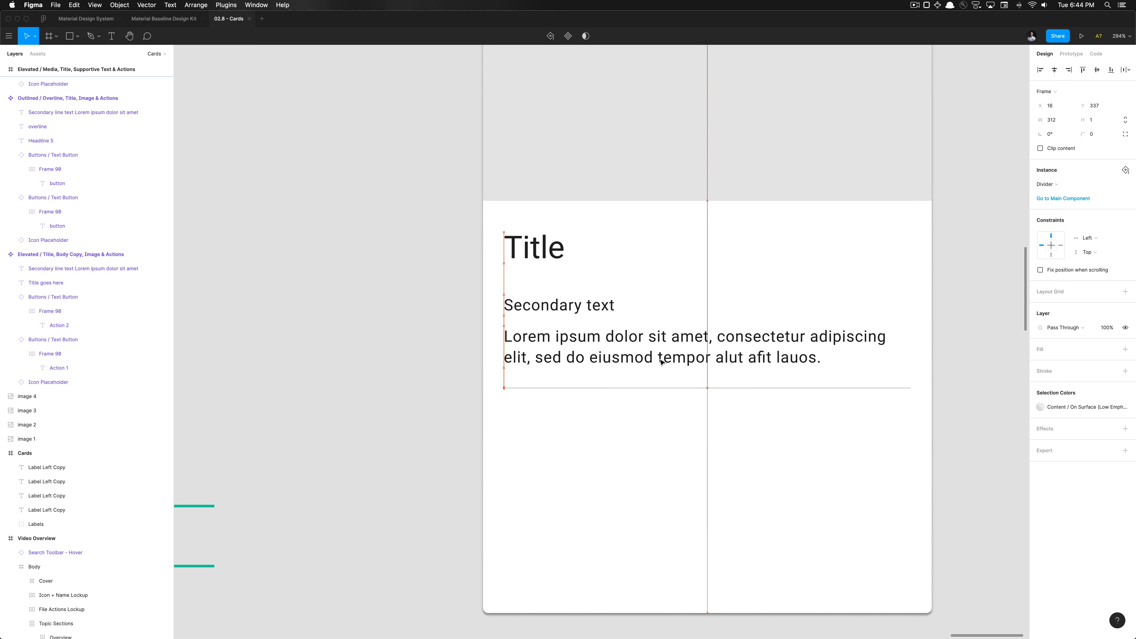
key(alt)
Using a temporary 13 by 24 rectangle under the supporting text's baseline as a spacer, move the divider to Y 341.
scroll(661, 361, up, 5)
key(r)
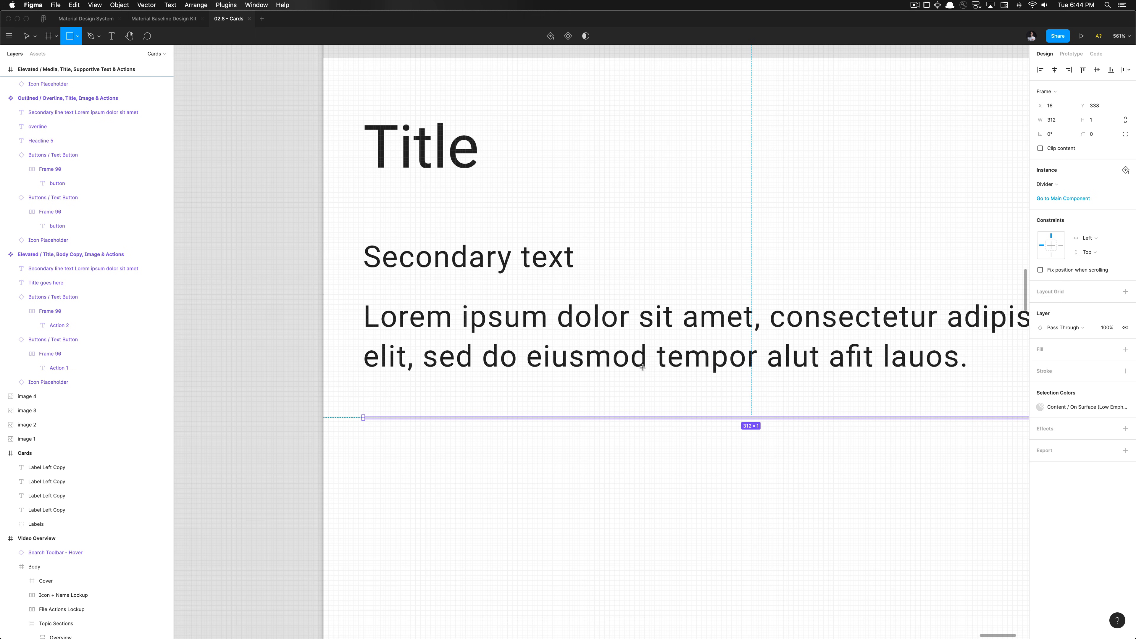
mouse_move(652, 366)
mouse_down()
mouse_move(619, 389)
mouse_move(617, 447)
mouse_move(616, 426)
mouse_up()
double_click(609, 417)
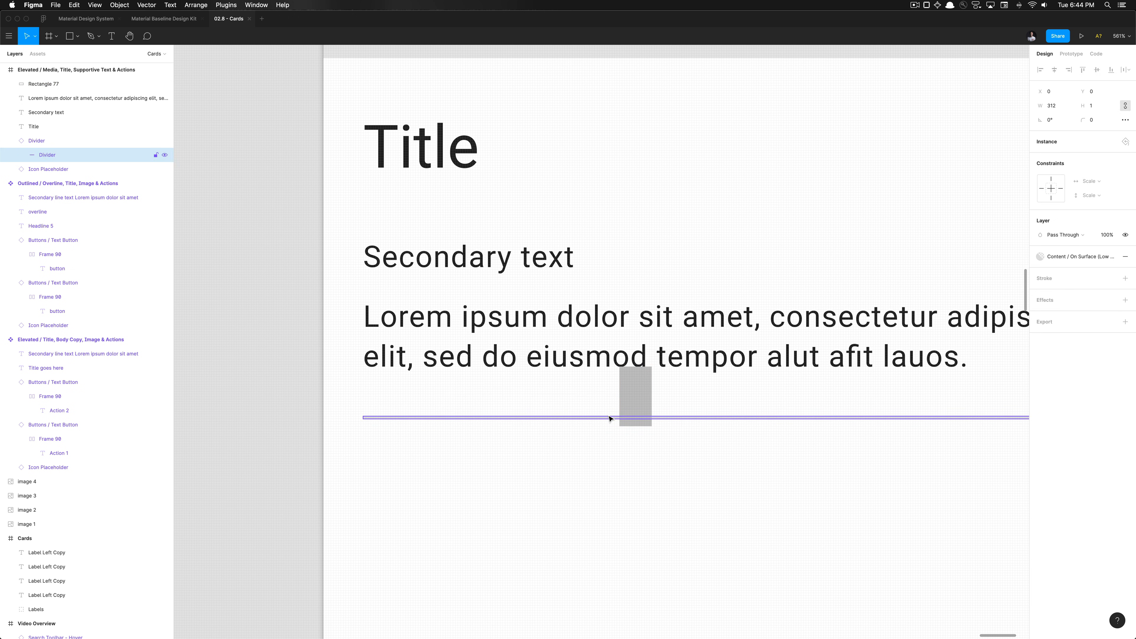
key(shift+Return)
key(Down)
key(Down)
key(Down)
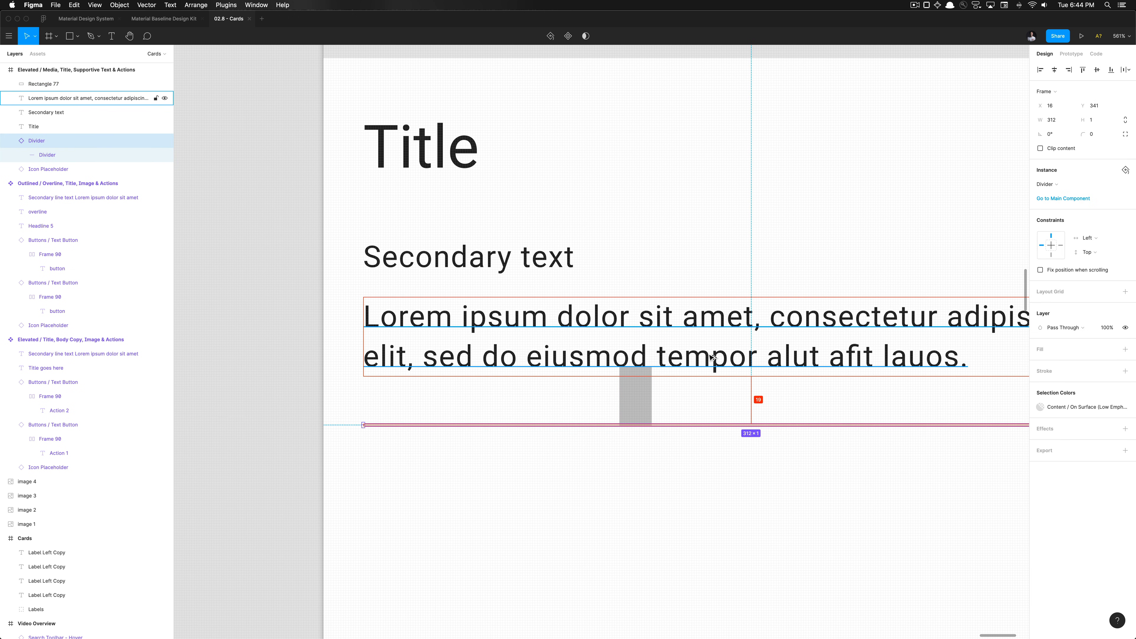
click(620, 412)
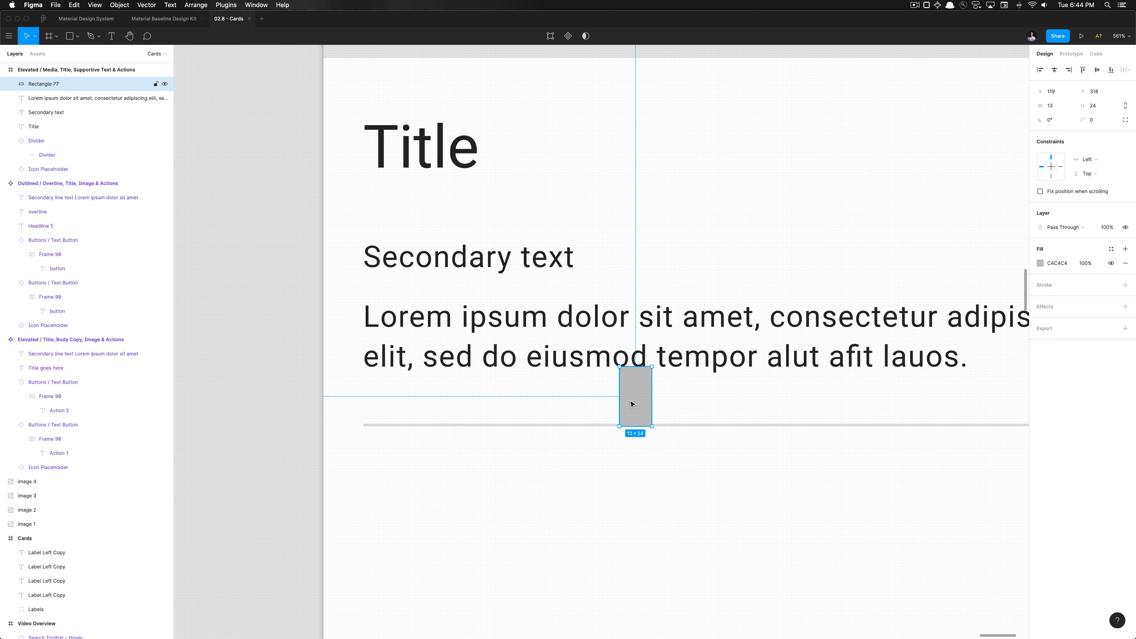
key(Delete)
click(685, 425)
scroll(685, 426, down, 5)
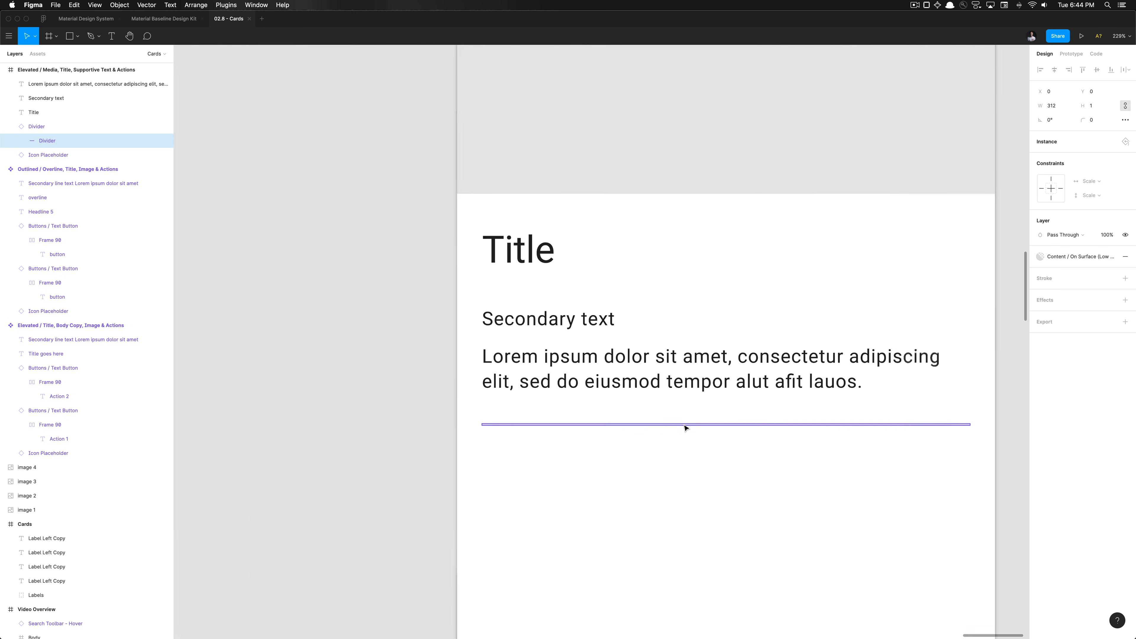
Recheck the gap with another temporary spacer rectangle, moving the divider to Y 342 and removing the spacer.
scroll(685, 427, up, 5)
key(r)
drag(804, 363, 733, 421)
click(717, 425)
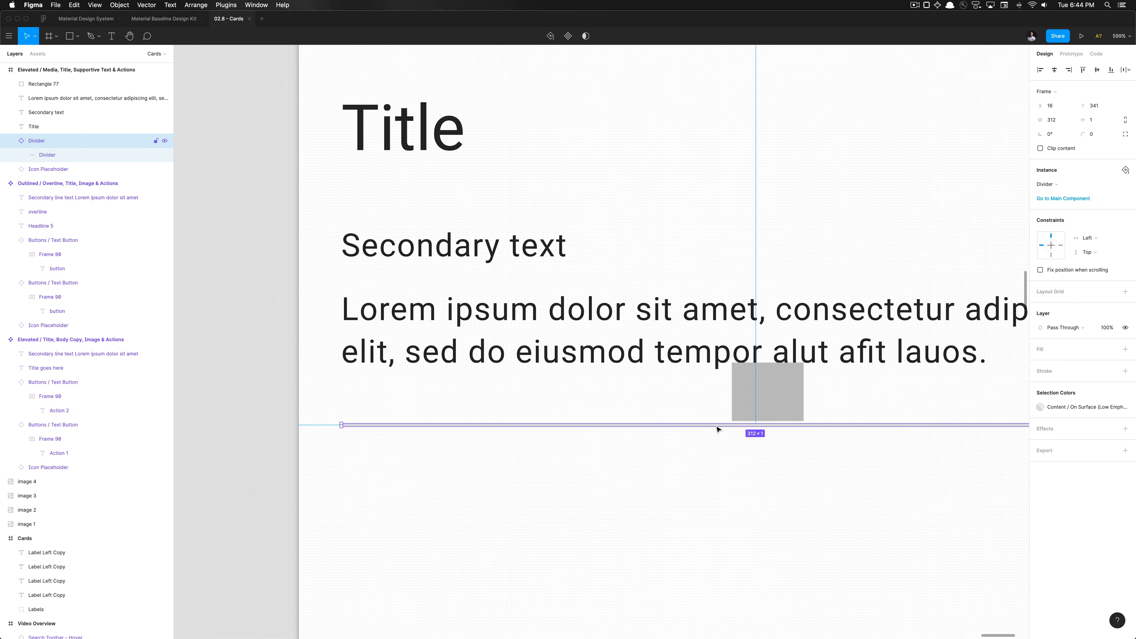
key(Escape)
key(Down)
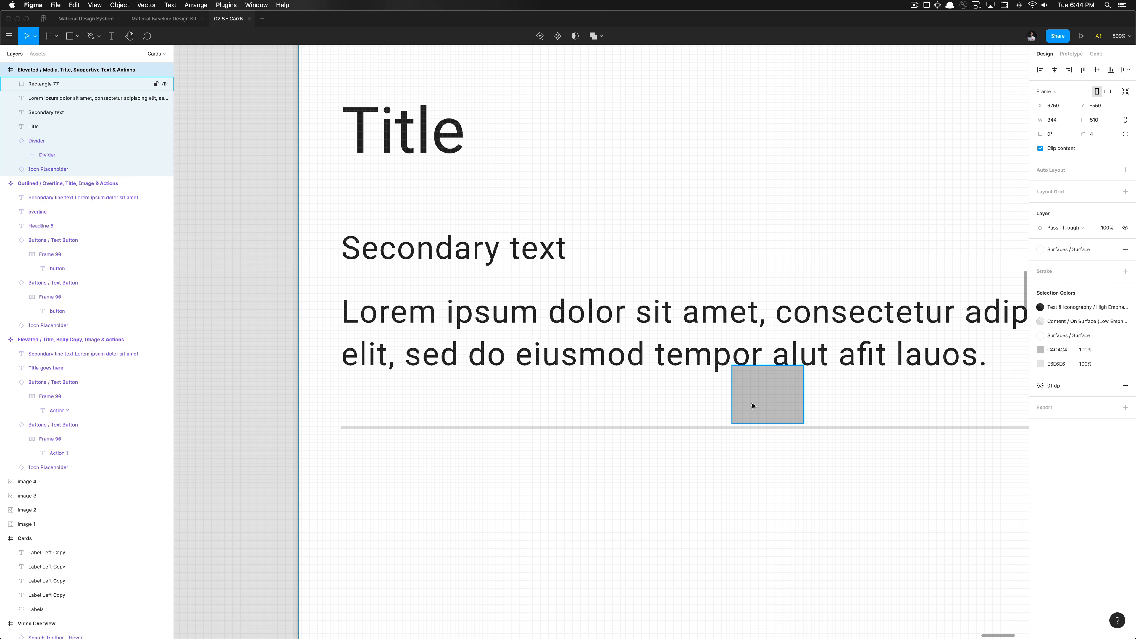
key(super+z)
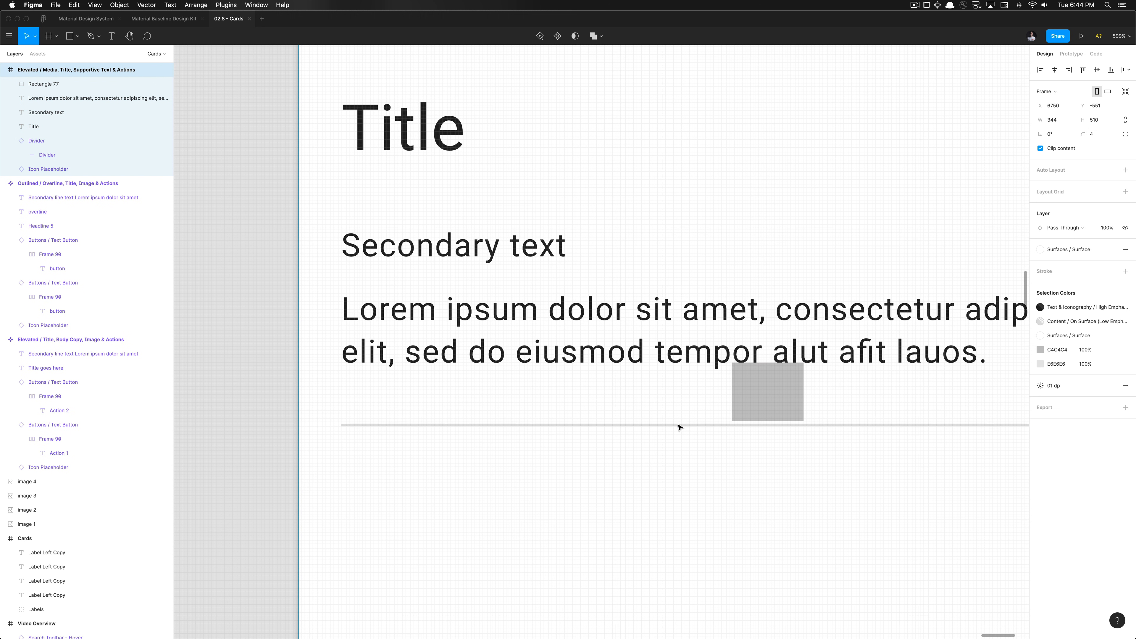
click(679, 425)
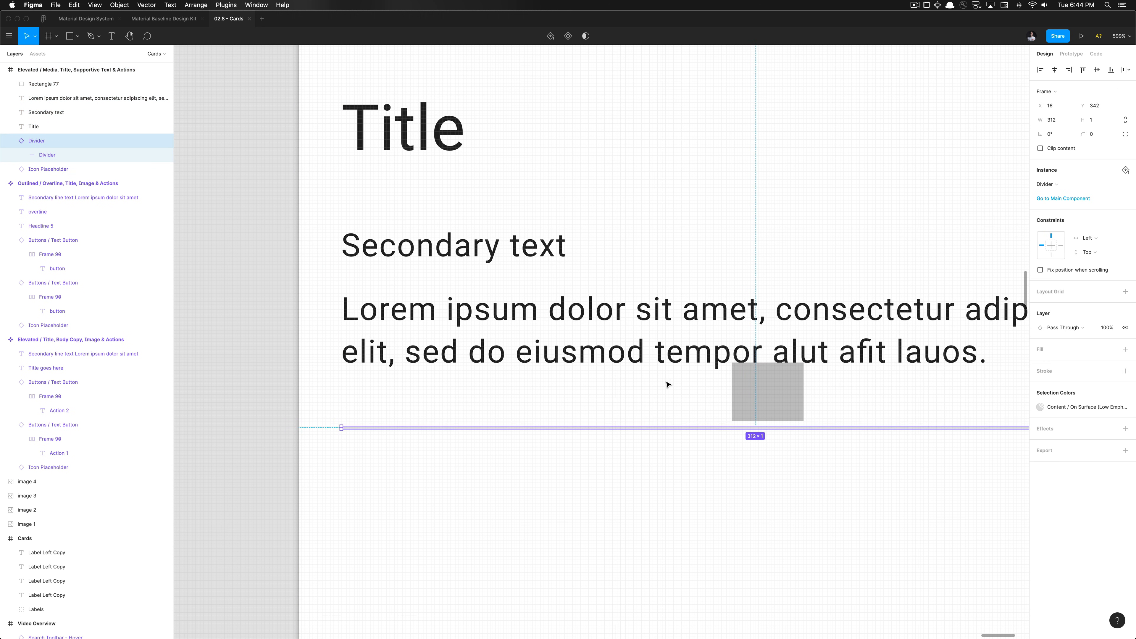
click(767, 400)
key(Delete)
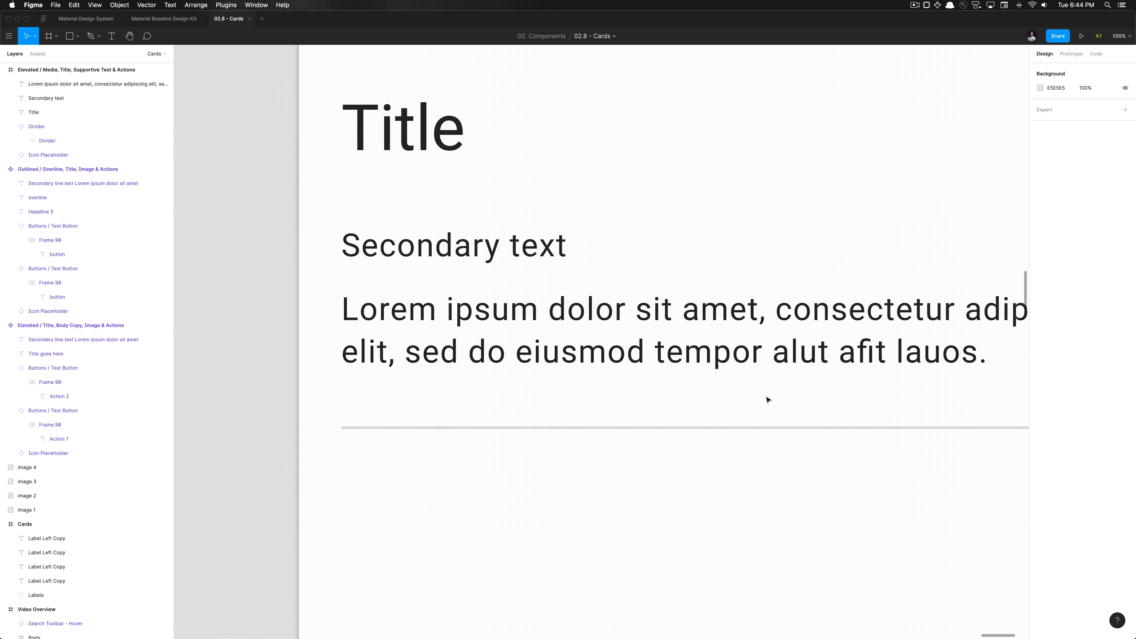
click(765, 427)
Apply the medium-emphasis Text & Iconography color style to the lorem ipsum supporting text.
scroll(763, 428, down, 5)
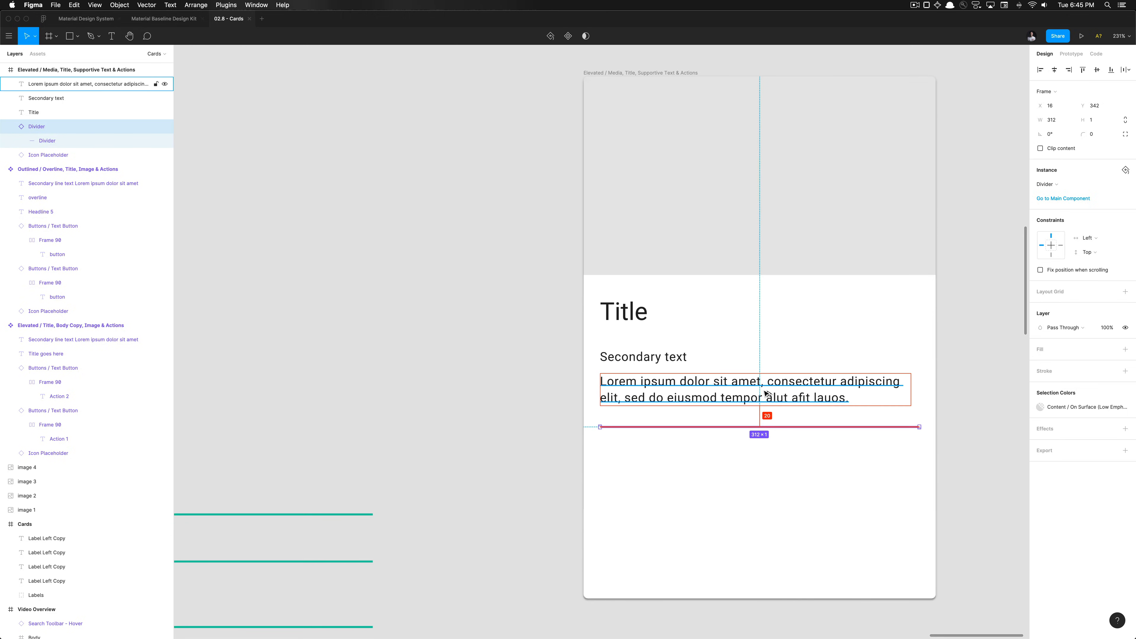
scroll(764, 396, up, 4)
scroll(764, 393, down, 3)
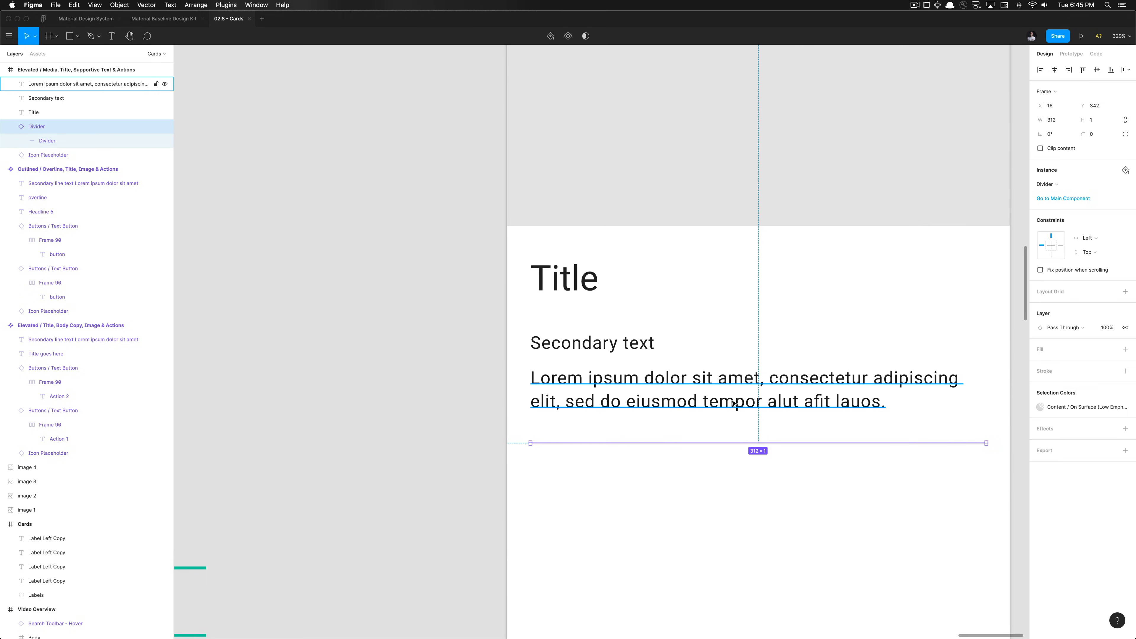
scroll(745, 401, down, 2)
scroll(745, 401, down, 7)
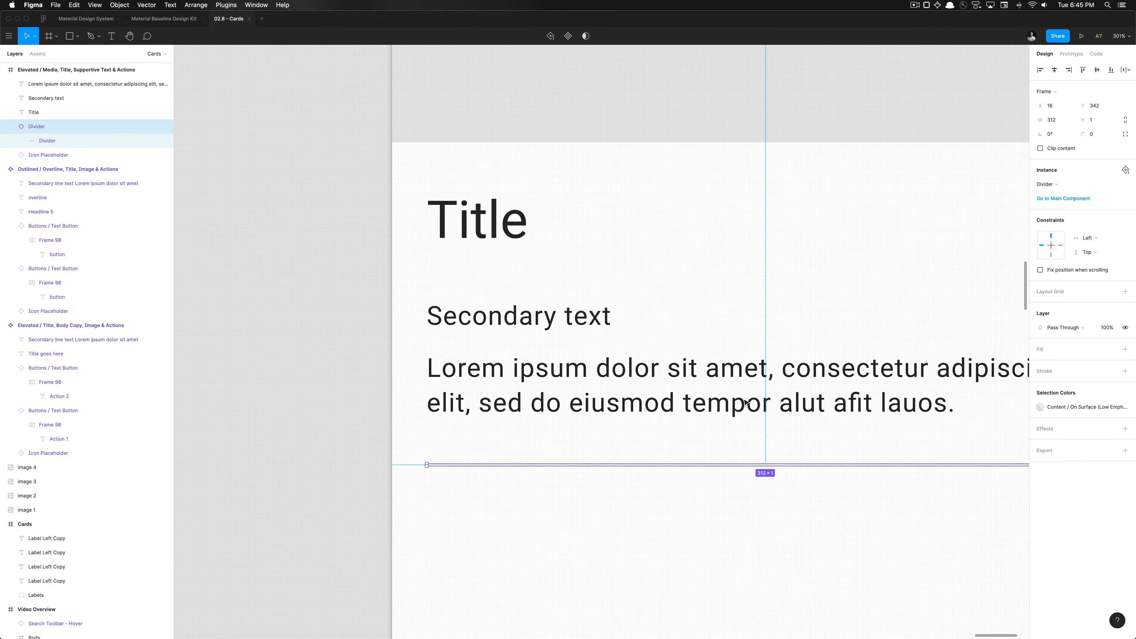
scroll(743, 398, up, 4)
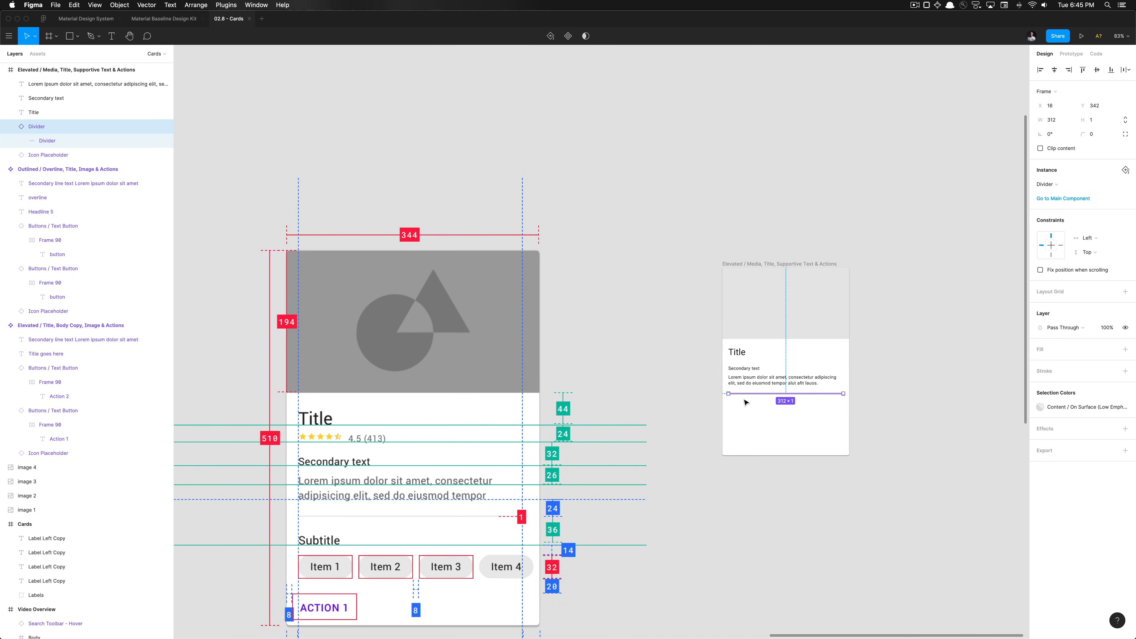
click(808, 363)
scroll(808, 363, up, 3)
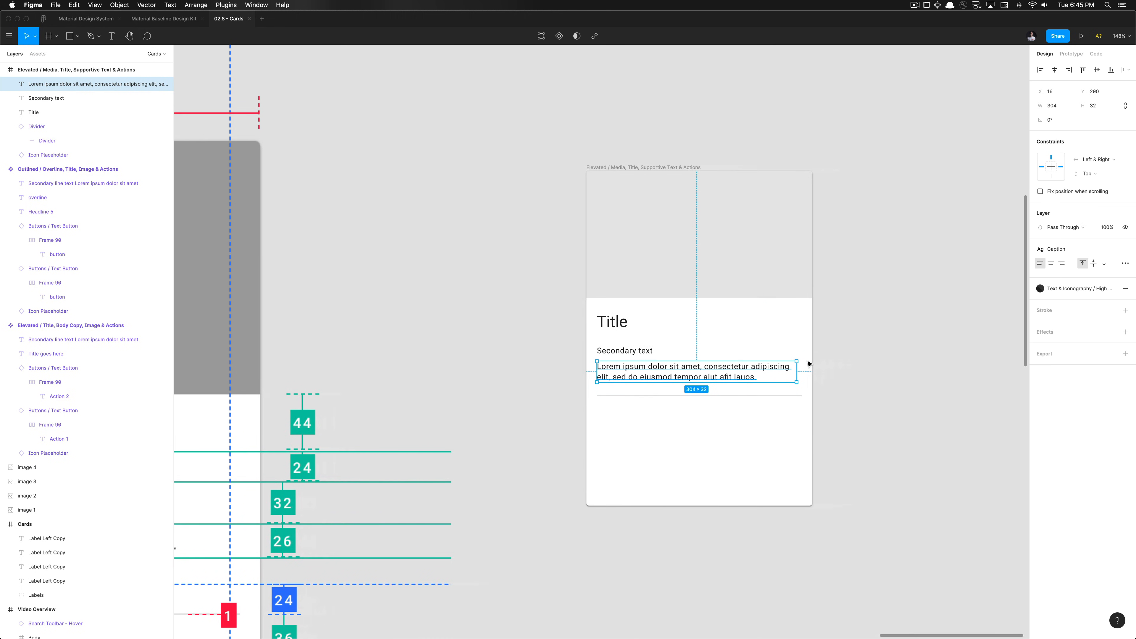
click(1058, 288)
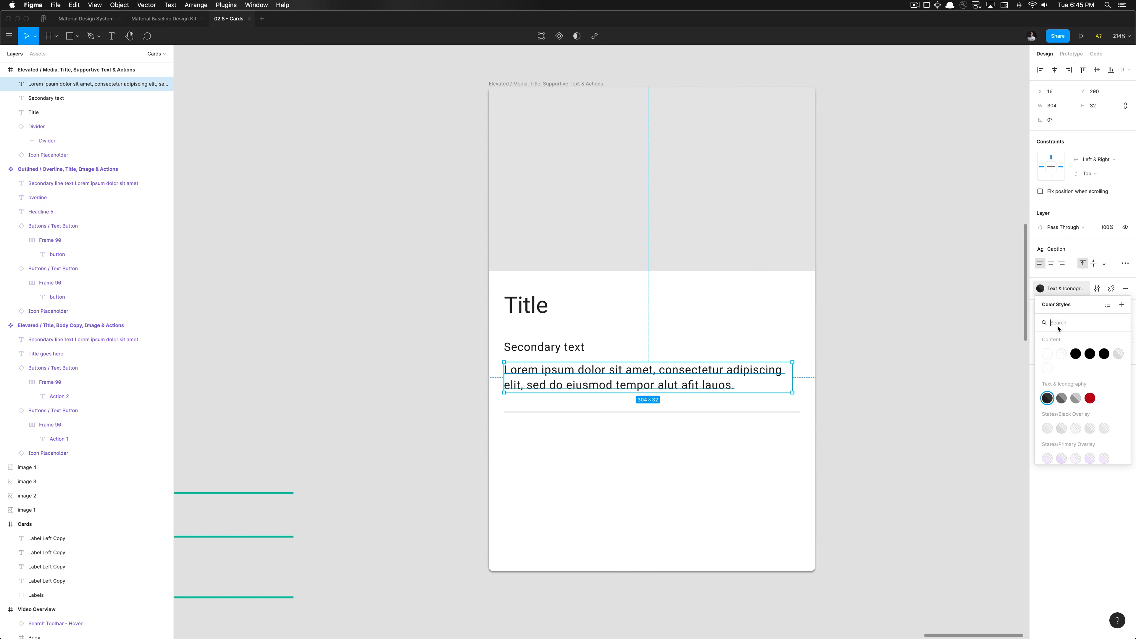
click(1060, 400)
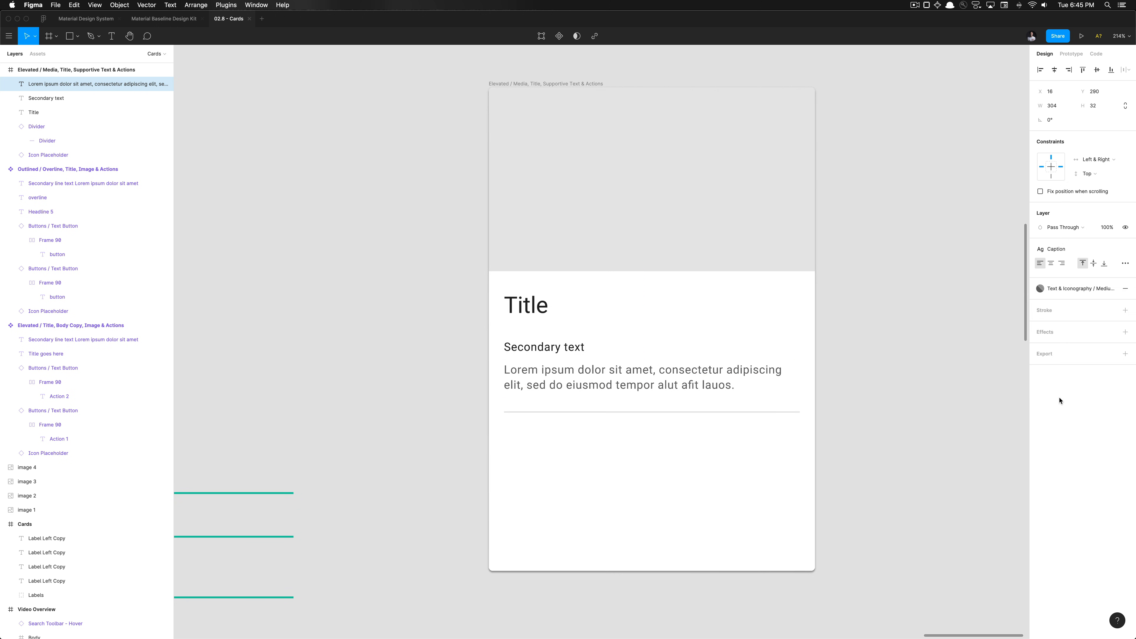
Compare the card's secondary text and divider with the reference card to see which element follows the divider.
click(916, 395)
scroll(917, 395, down, 3)
scroll(917, 395, down, 5)
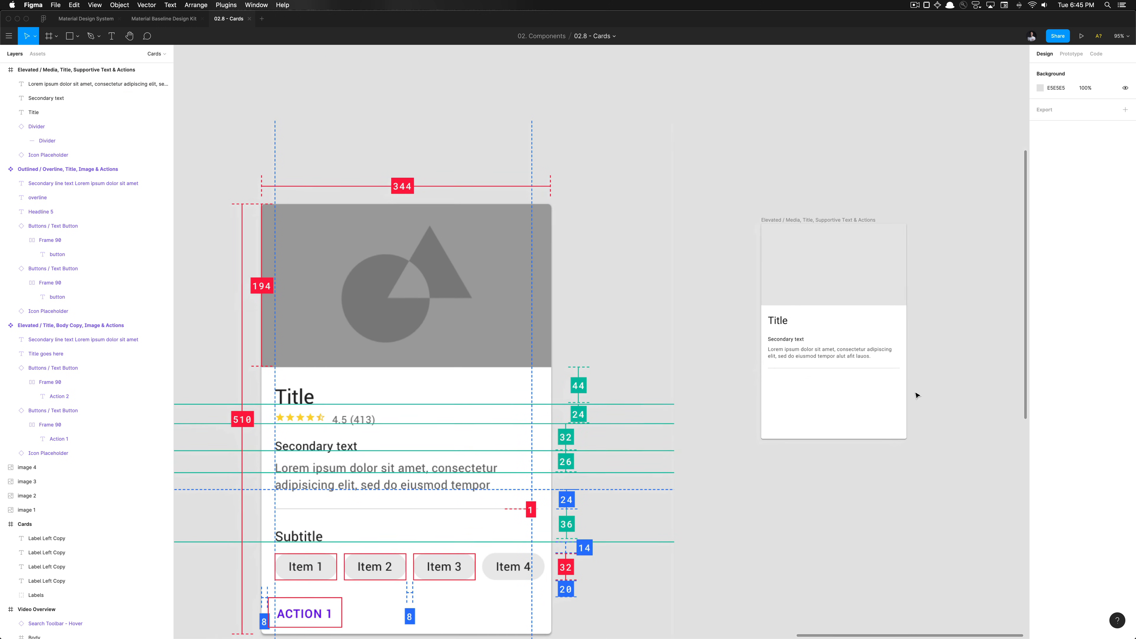
scroll(916, 395, down, 1)
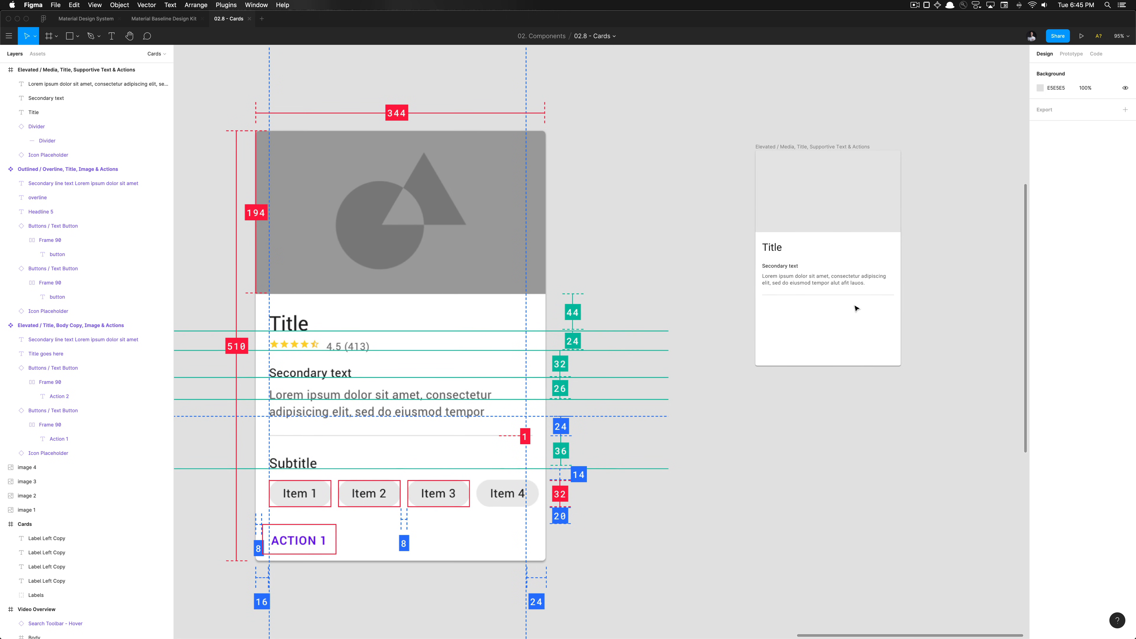
click(841, 295)
click(746, 455)
click(783, 264)
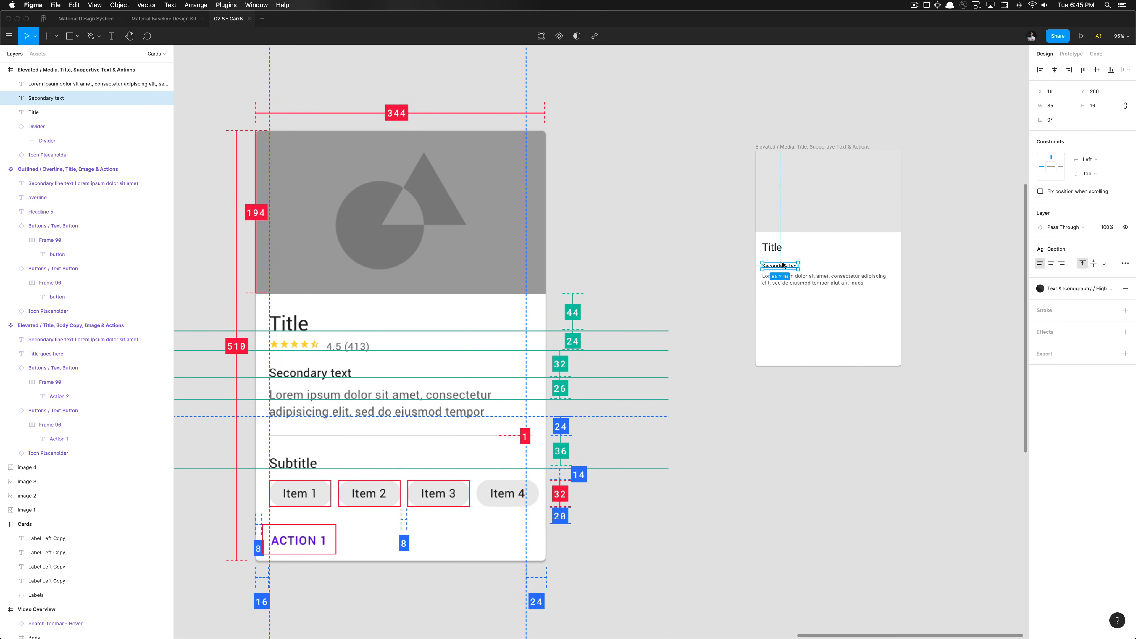
click(761, 399)
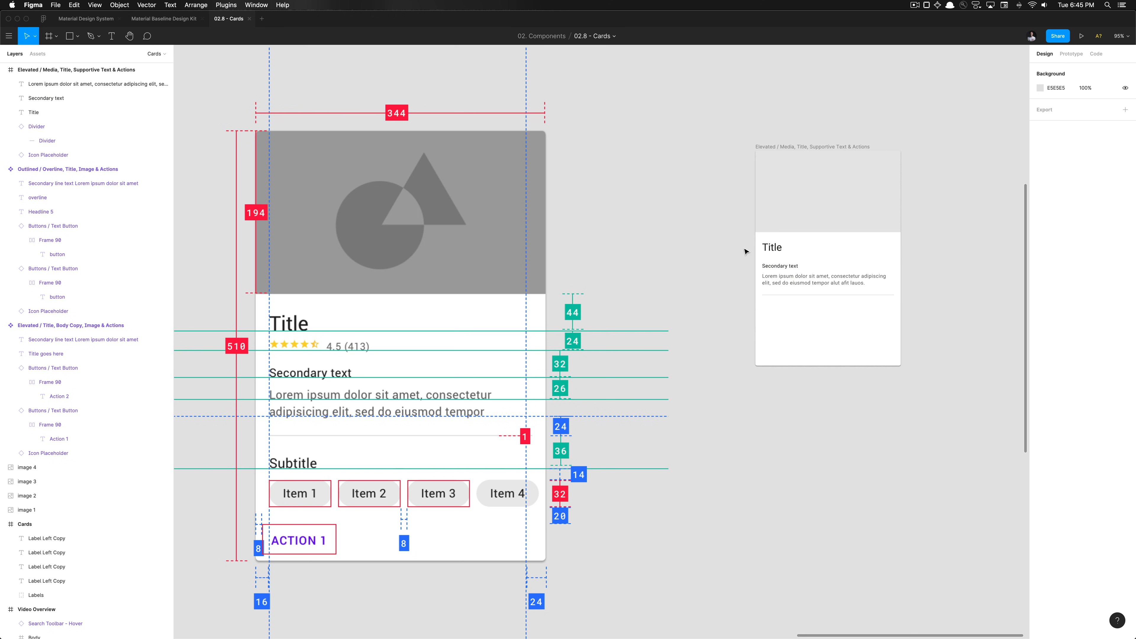
Duplicate the card's secondary text and move the copy below the divider to Y 370.
click(778, 272)
key(super+d)
key(shift+Down)
key(shift+Down)
key(shift+Down)
key(shift+Down)
key(shift+Down)
key(shift+Down)
key(shift+Down)
key(shift+Down)
key(shift+Down)
key(shift+Down)
key(shift+Down)
key(shift+Down)
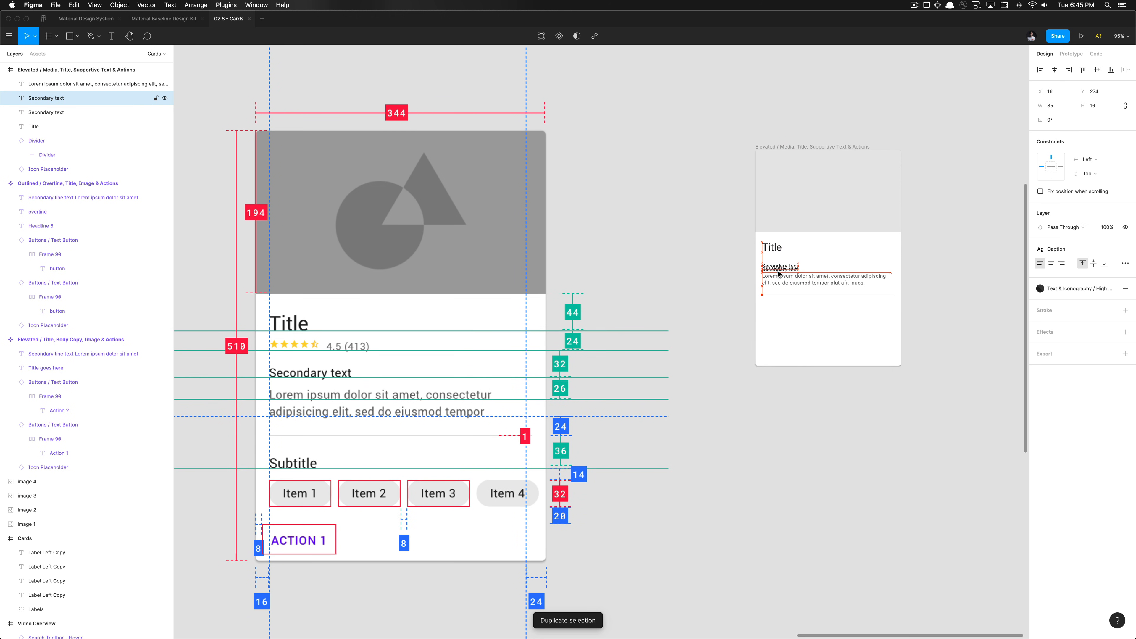
Change the copied text to "Subtitle" and apply the Subtitle 1 text style.
key(Return)
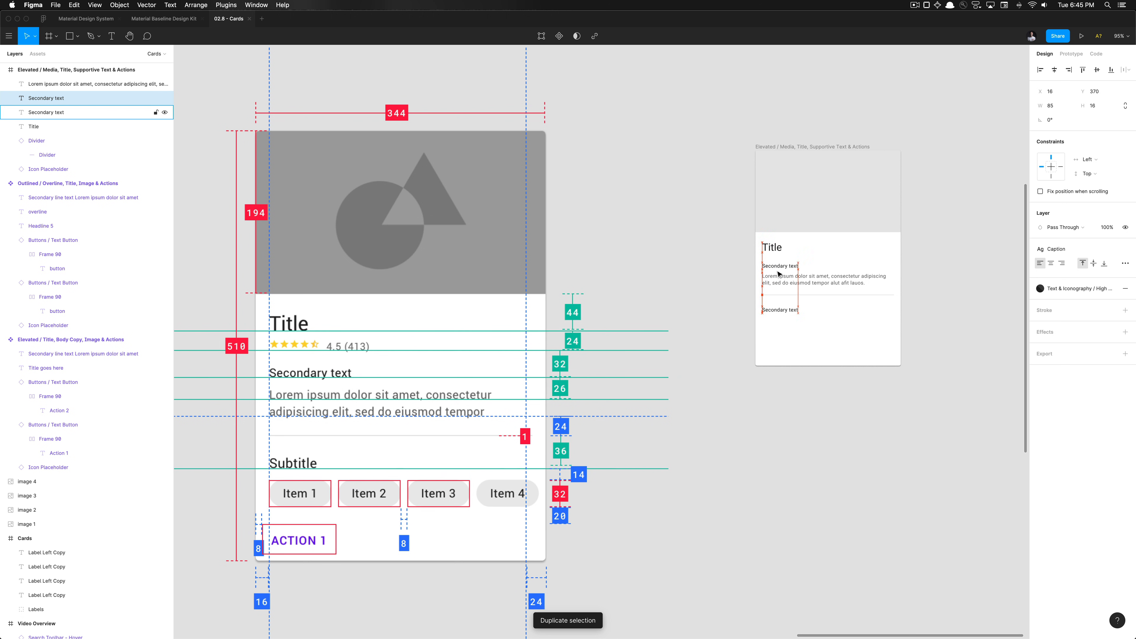
text(Subtitle)
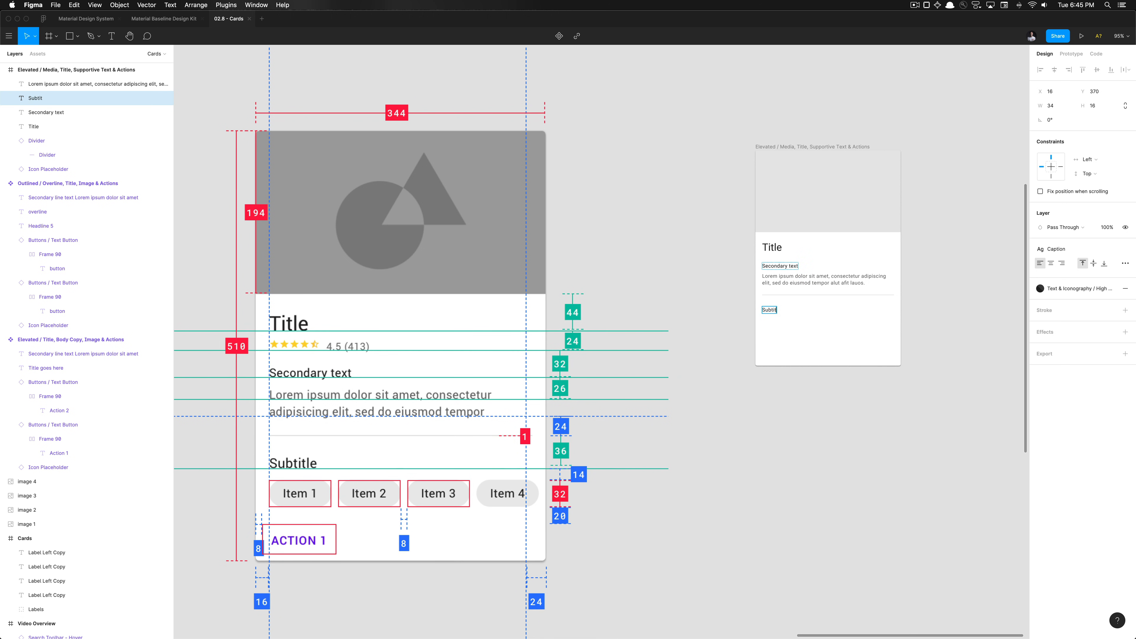
key(Escape)
click(1071, 251)
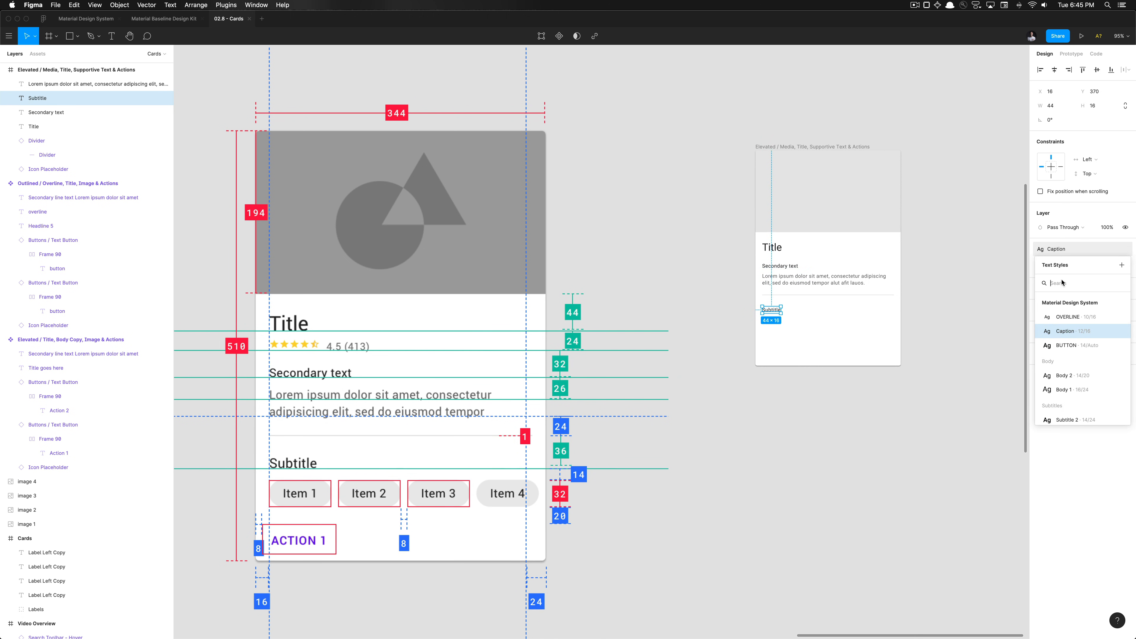
click(1066, 409)
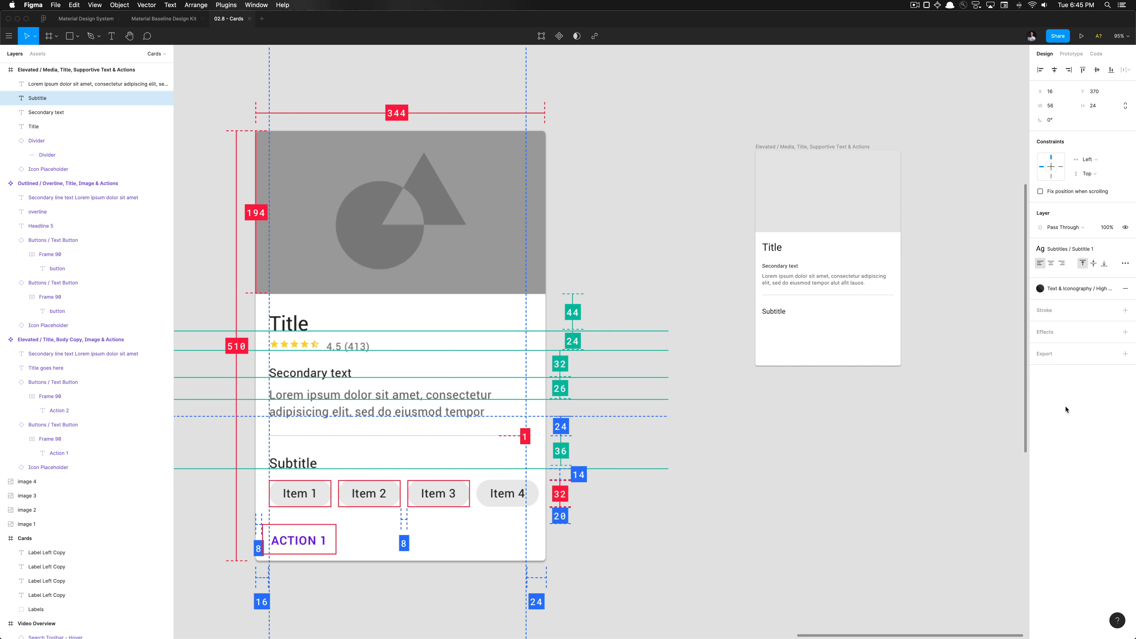
Try the Subtitle 2 text style on the subtitle, compare it with the reference card, and restore Subtitle 1.
click(1070, 249)
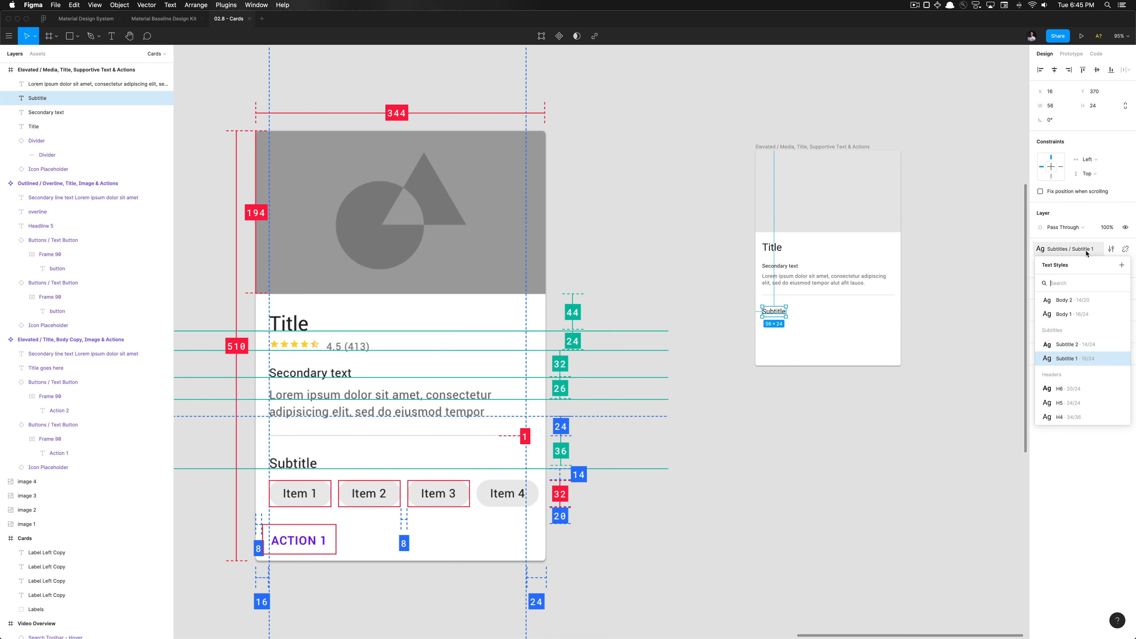
click(1076, 344)
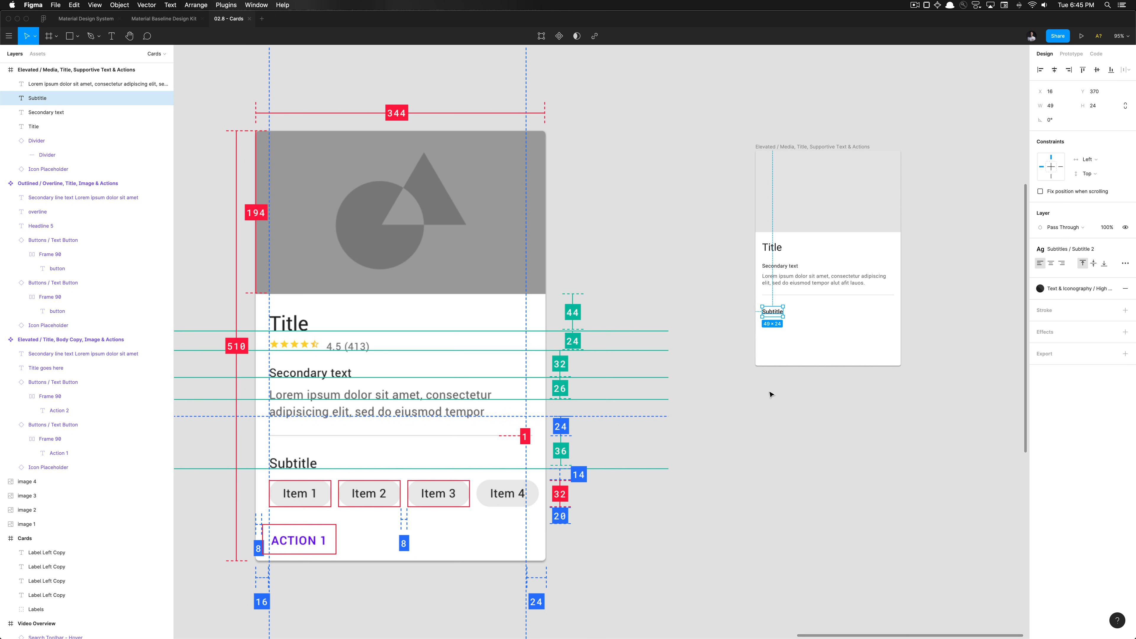
scroll(769, 394, up, 5)
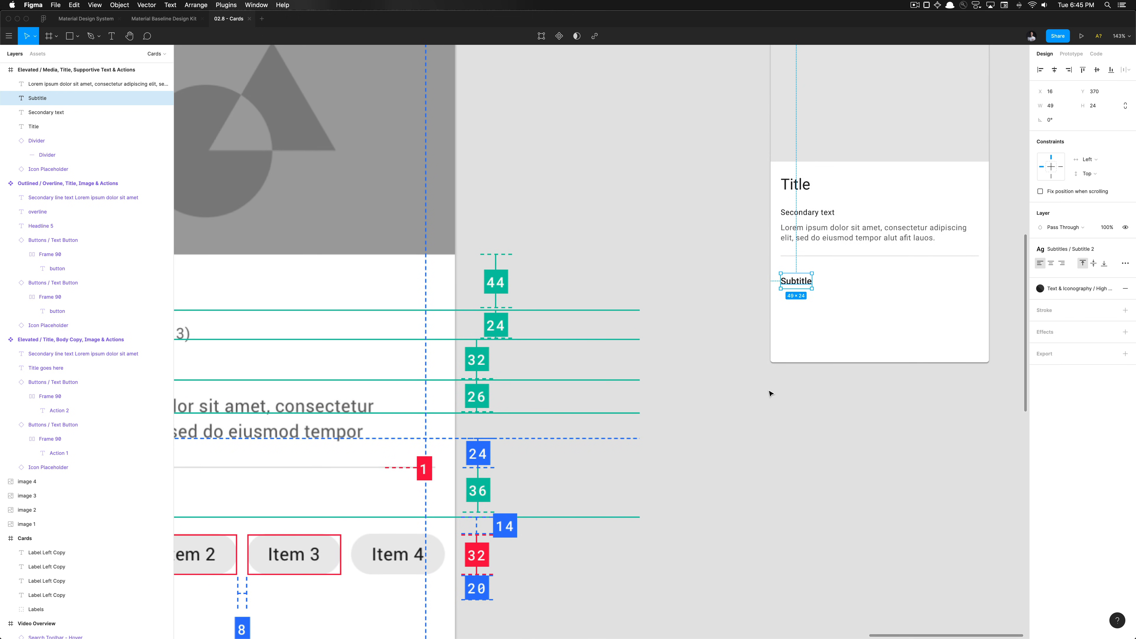
scroll(758, 346, left, 1)
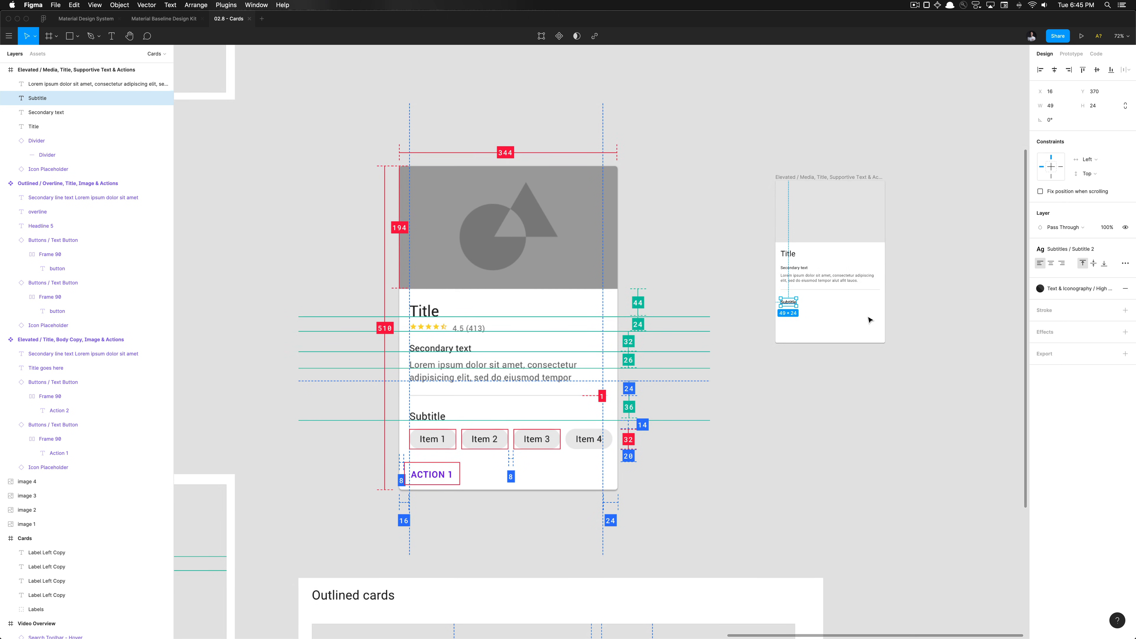
click(1064, 255)
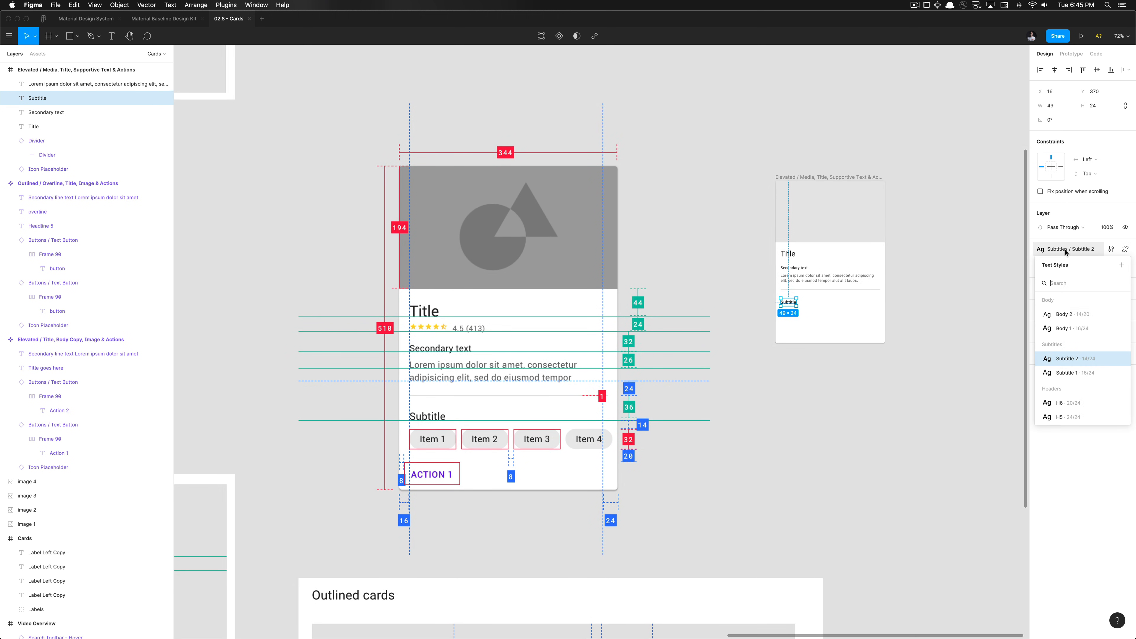
click(1066, 375)
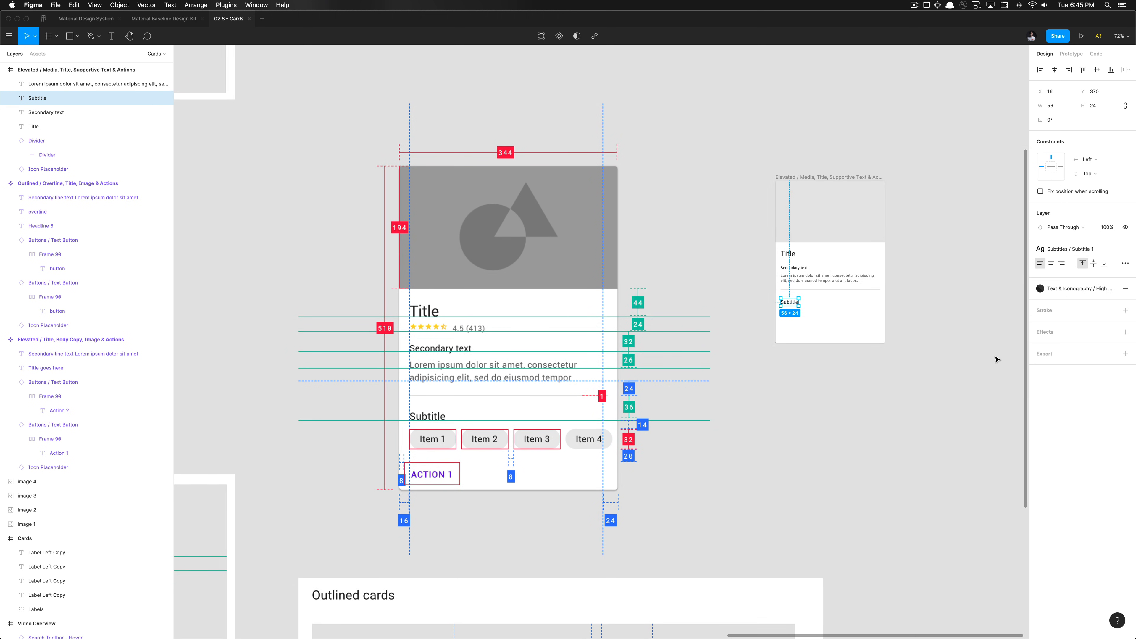
Nudge the subtitle up to Y 367, closer to the divider.
scroll(814, 288, up, 10)
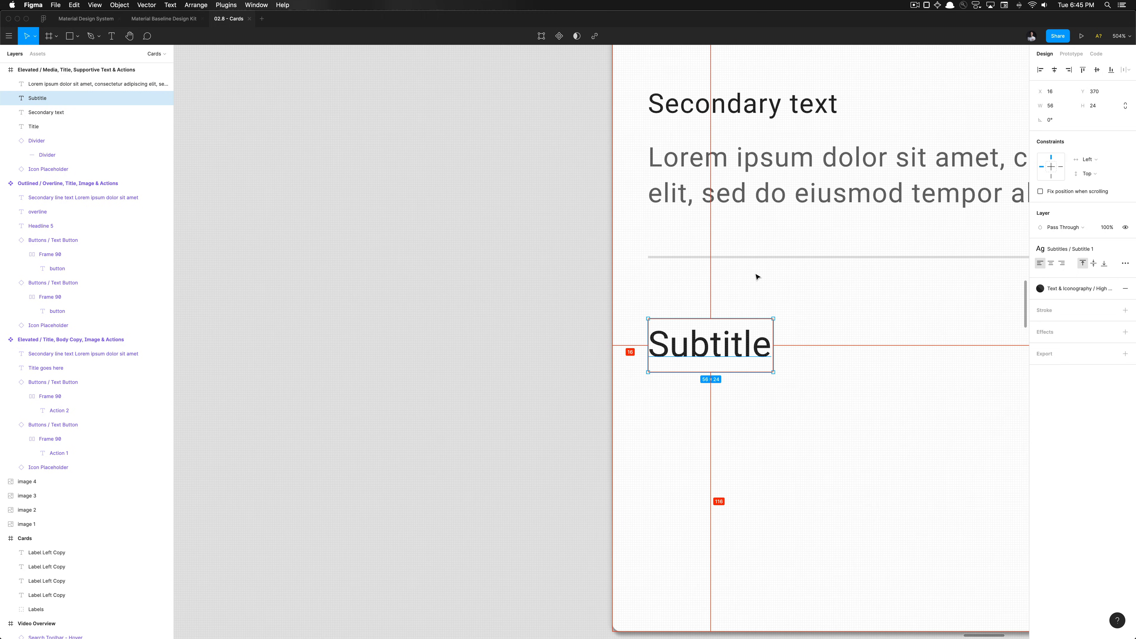
scroll(731, 301, down, 5)
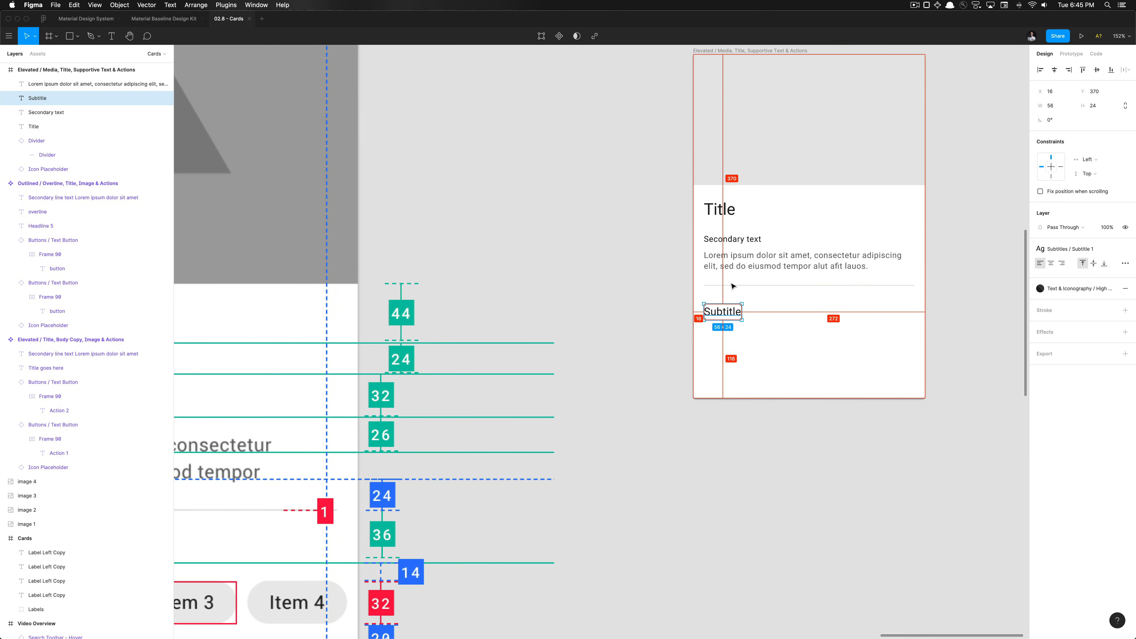
key(Up)
key(Up)
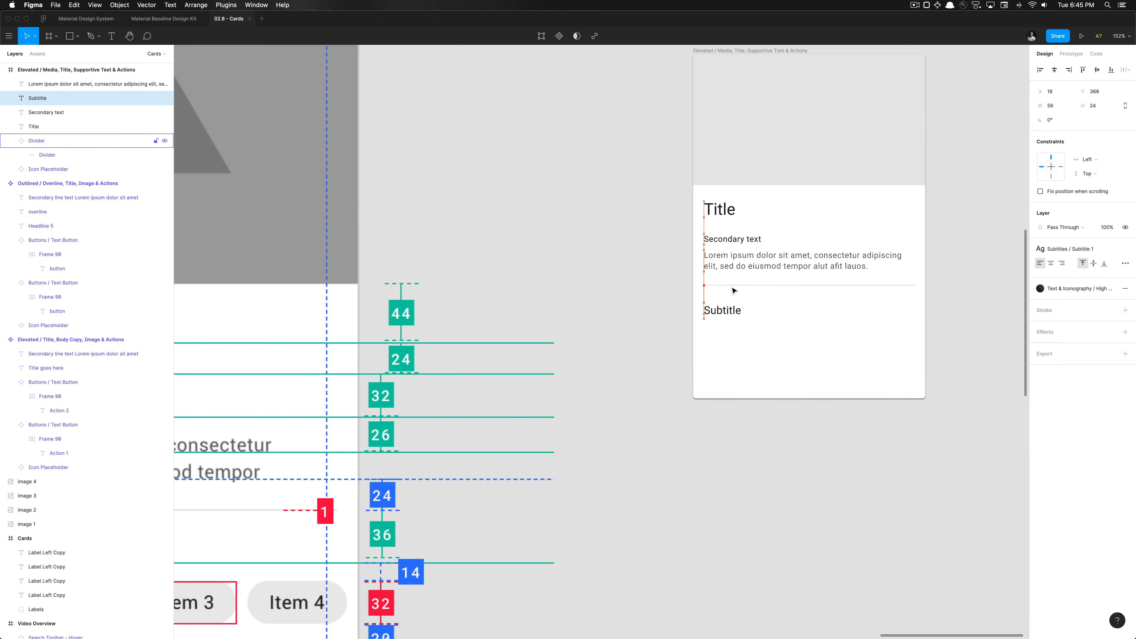
key(Up)
Check the reference spacing and draw a temporary 9 by 36 spacer rectangle beside the subtitle, starting at the divider's lower edge.
scroll(733, 291, down, 3)
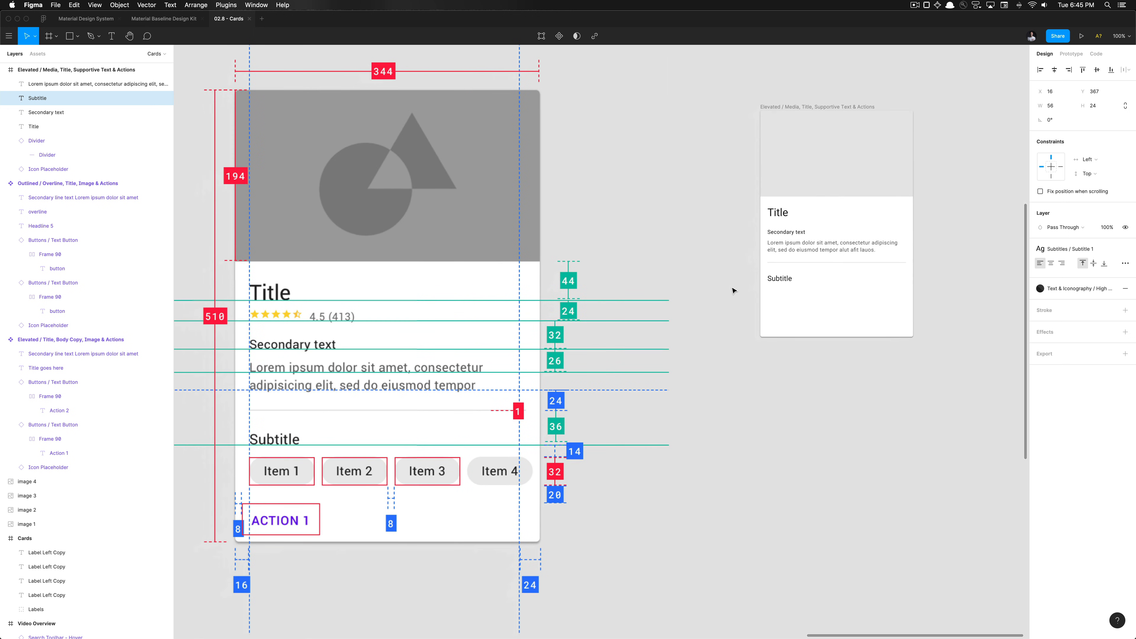
scroll(570, 397, up, 3)
scroll(571, 398, left, 3)
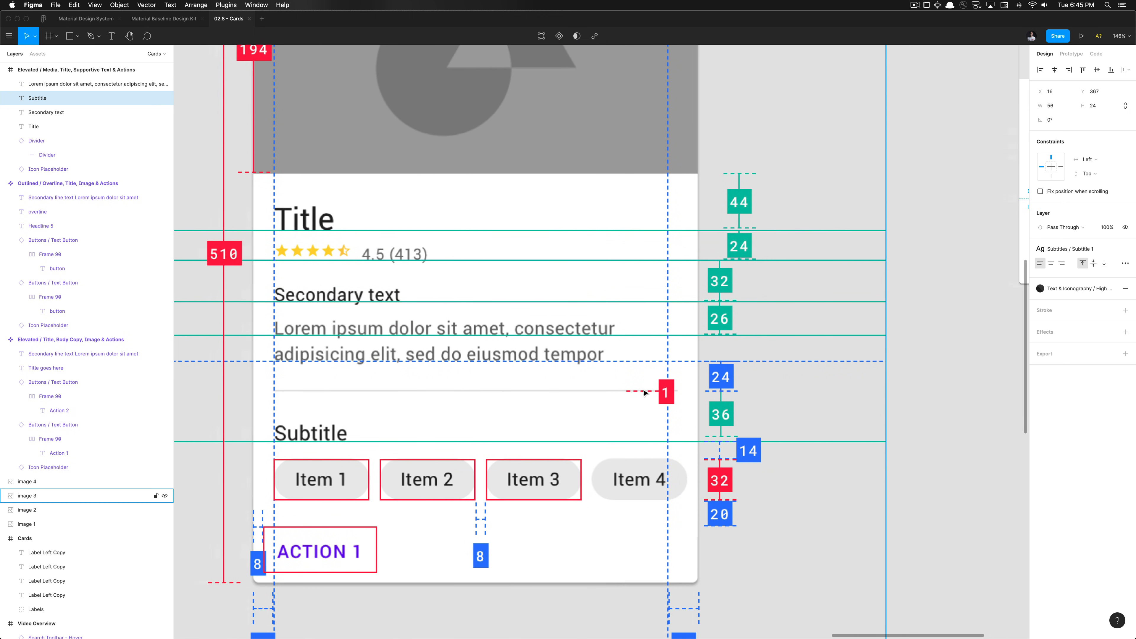
scroll(893, 402, right, 10)
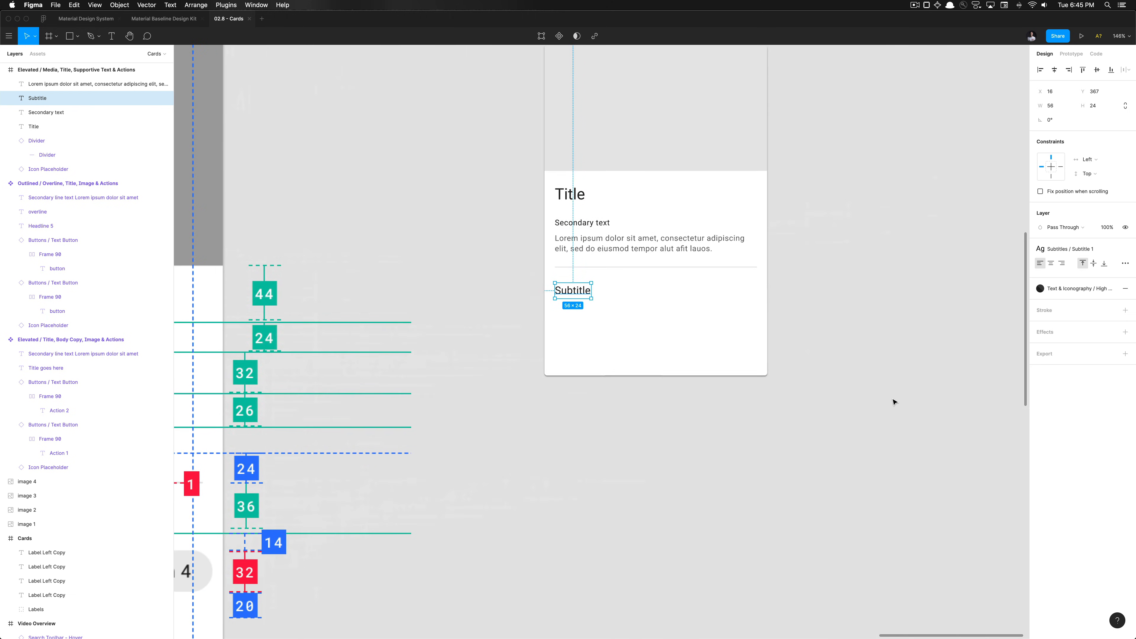
scroll(894, 402, up, 5)
scroll(542, 274, left, 6)
scroll(563, 266, up, 5)
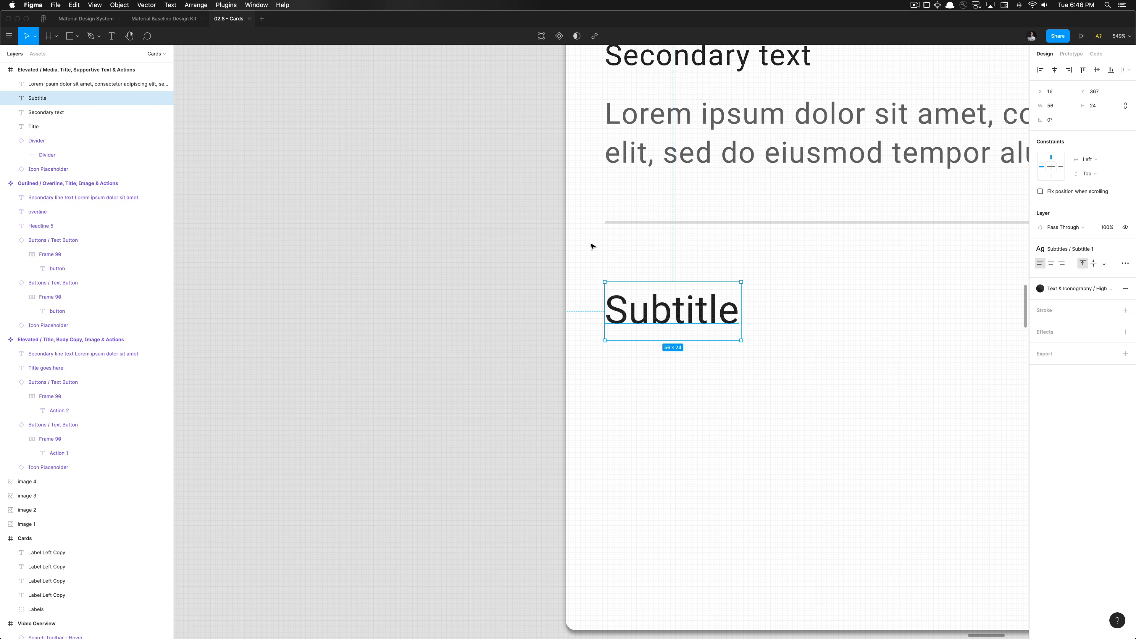
key(r)
drag(593, 223, 571, 323)
key(super+Up)
key(super+Up)
key(super+Up)
key(super+Up)
key(super+Up)
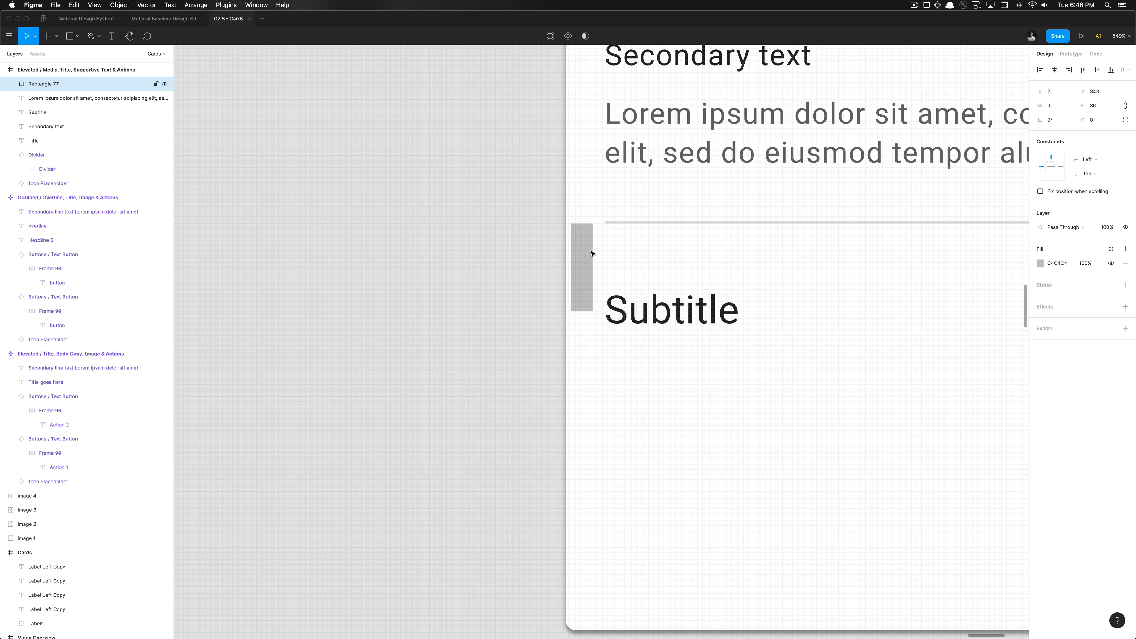
Move the subtitle up to Y 362 so its baseline meets the spacer's lower edge, and delete the spacer rectangle.
click(632, 308)
key(Up)
key(Up)
key(Up)
key(Up)
key(Up)
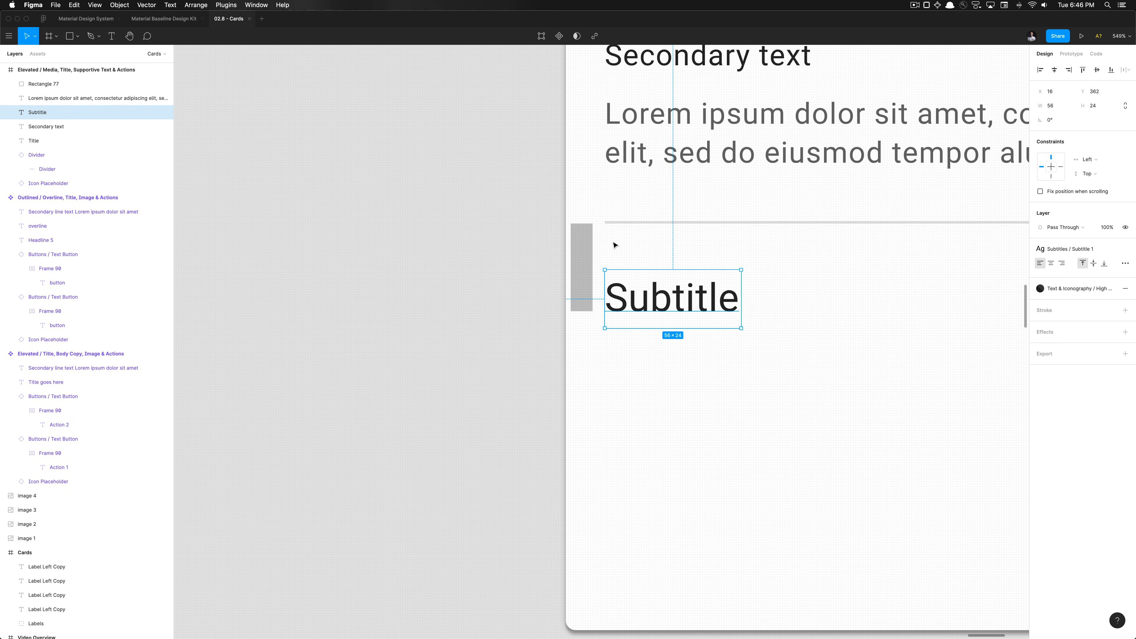
click(588, 254)
key(Delete)
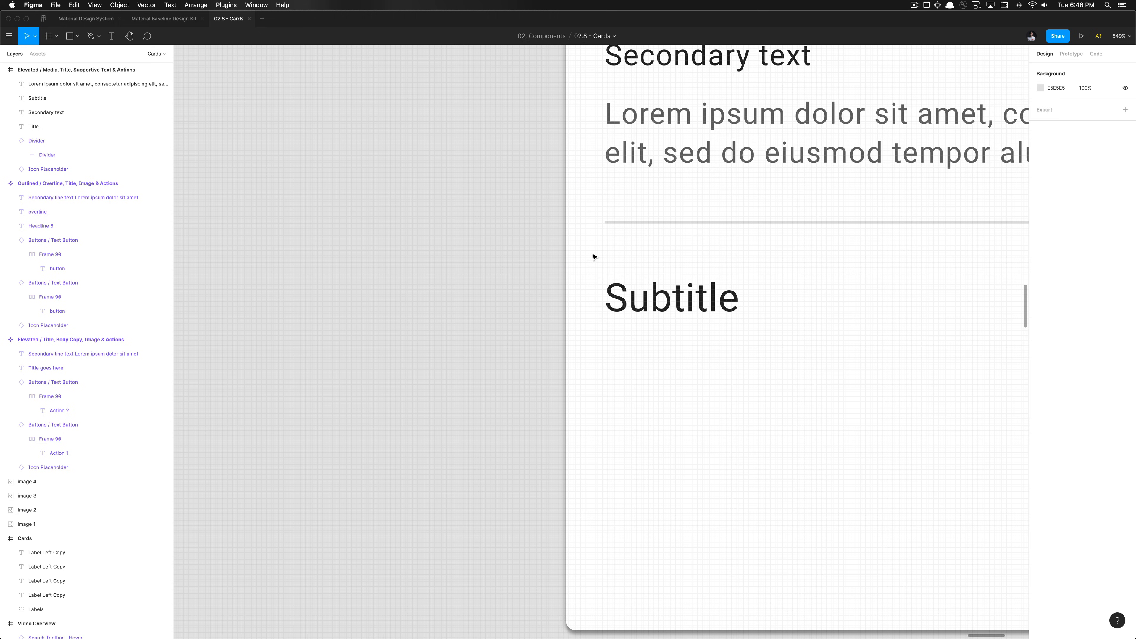
click(631, 308)
scroll(631, 309, down, 5)
scroll(631, 311, down, 5)
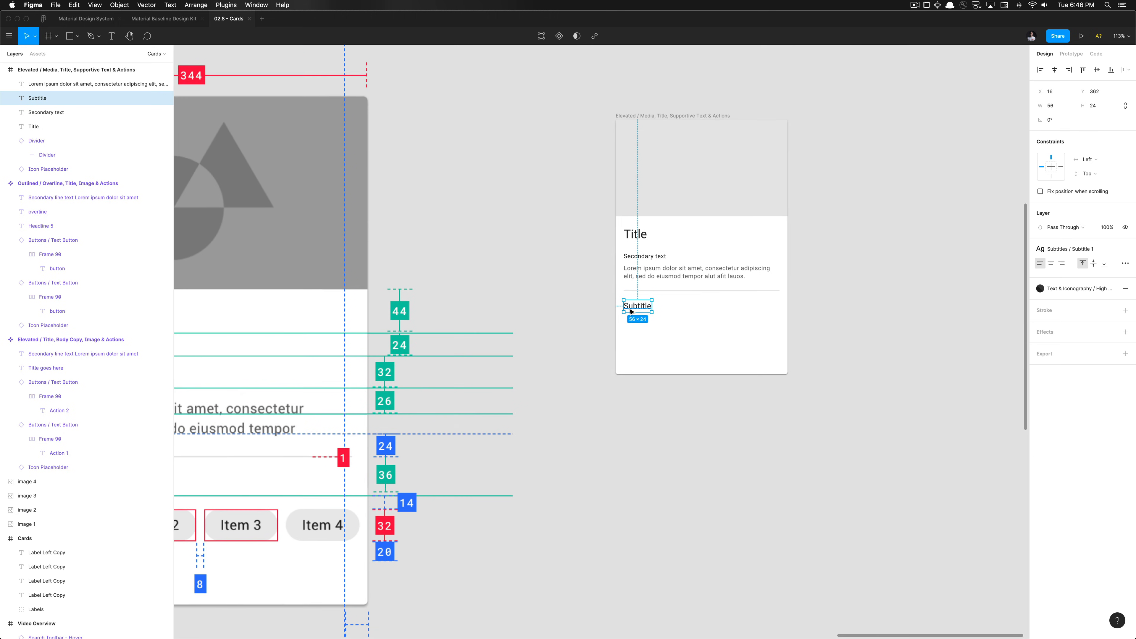
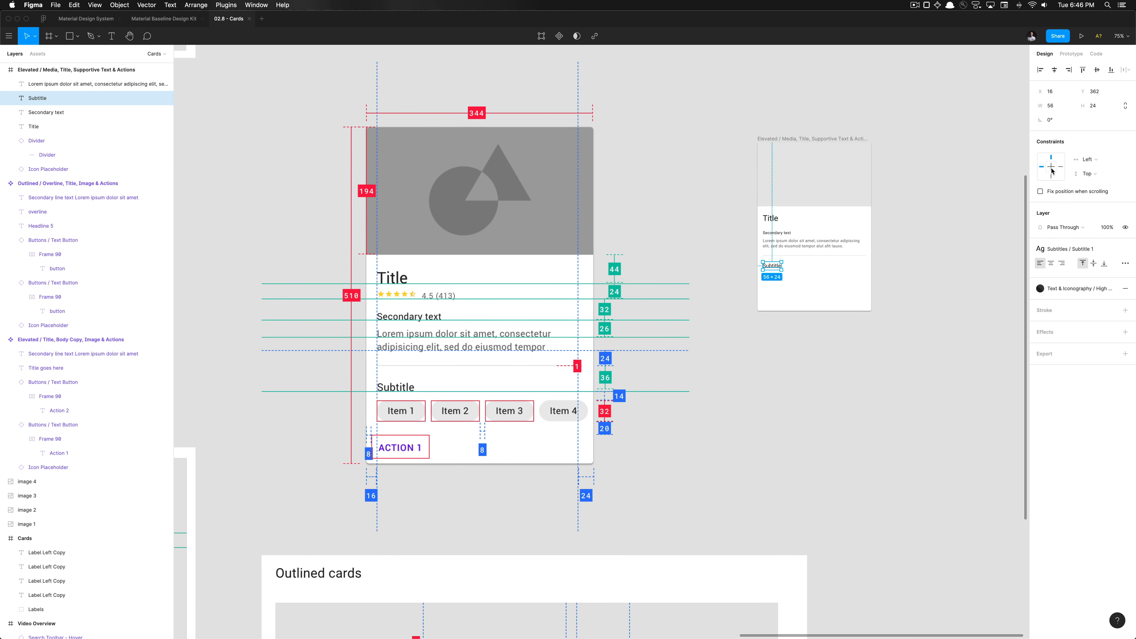
Search the component assets for "chip" and place a row of three Action chip instances below the card.
click(756, 382)
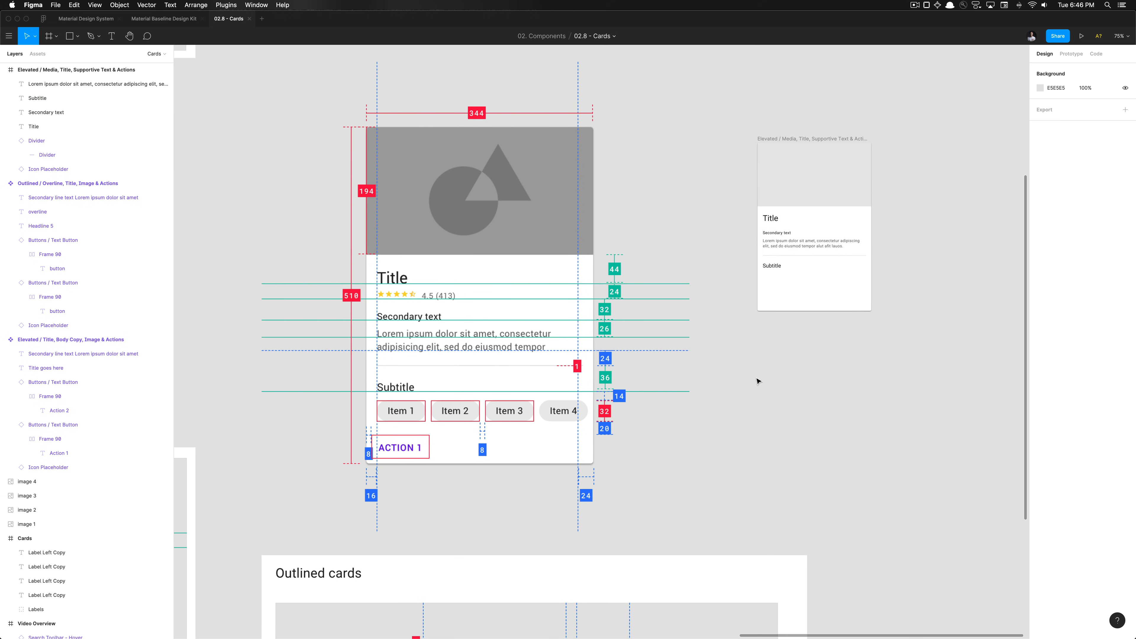
scroll(754, 376, right, 2)
scroll(754, 371, right, 2)
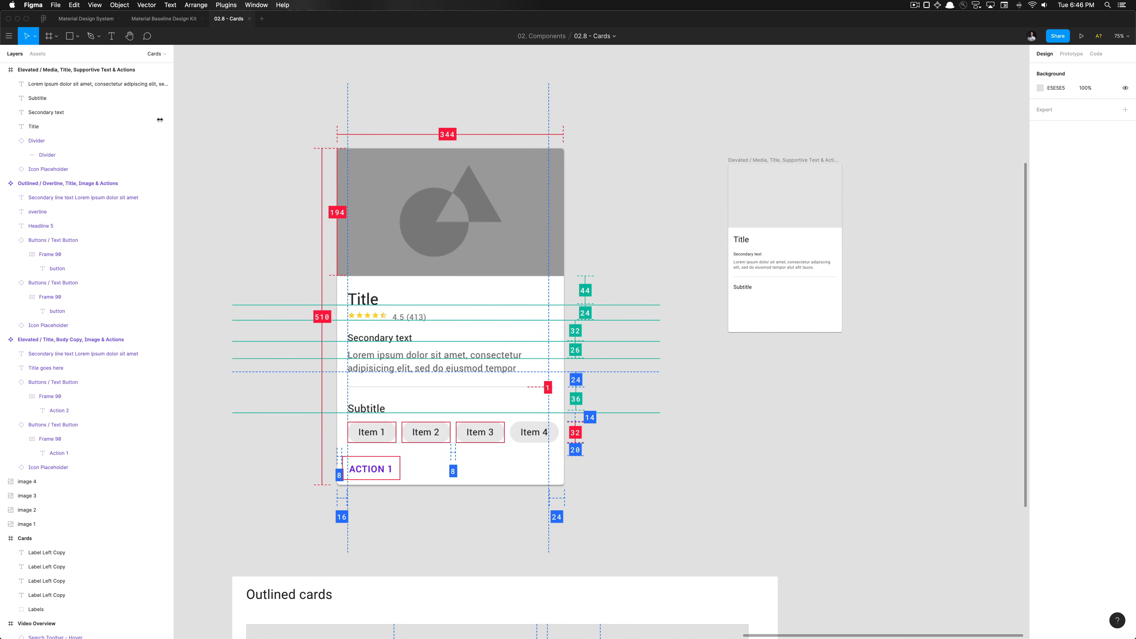
click(37, 54)
text(action chip)
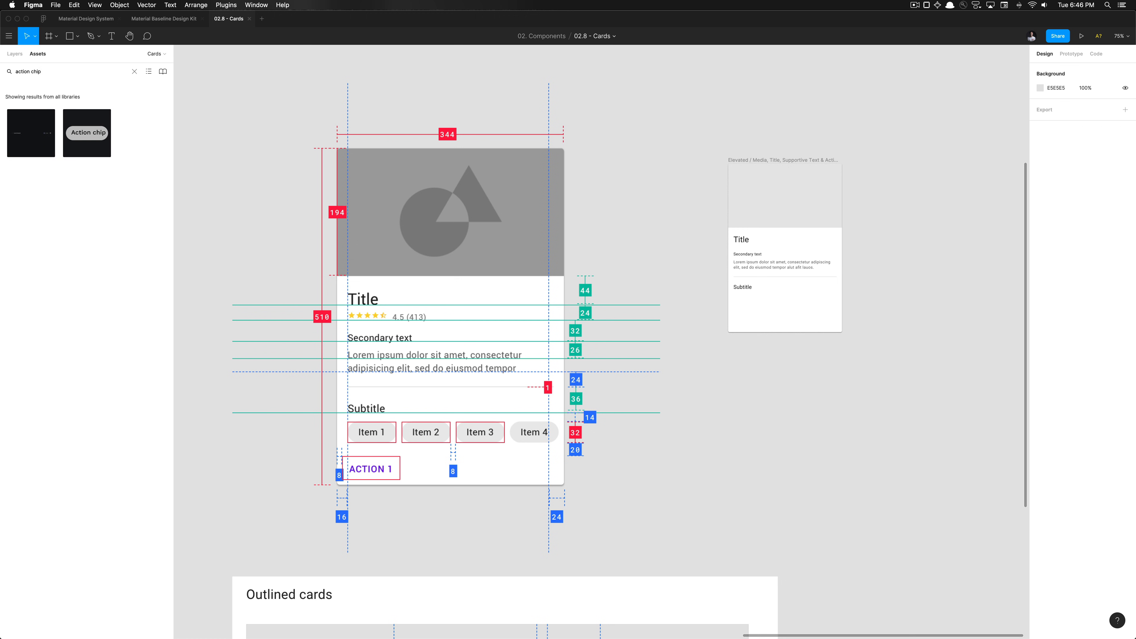
key(super+a)
text(chip)
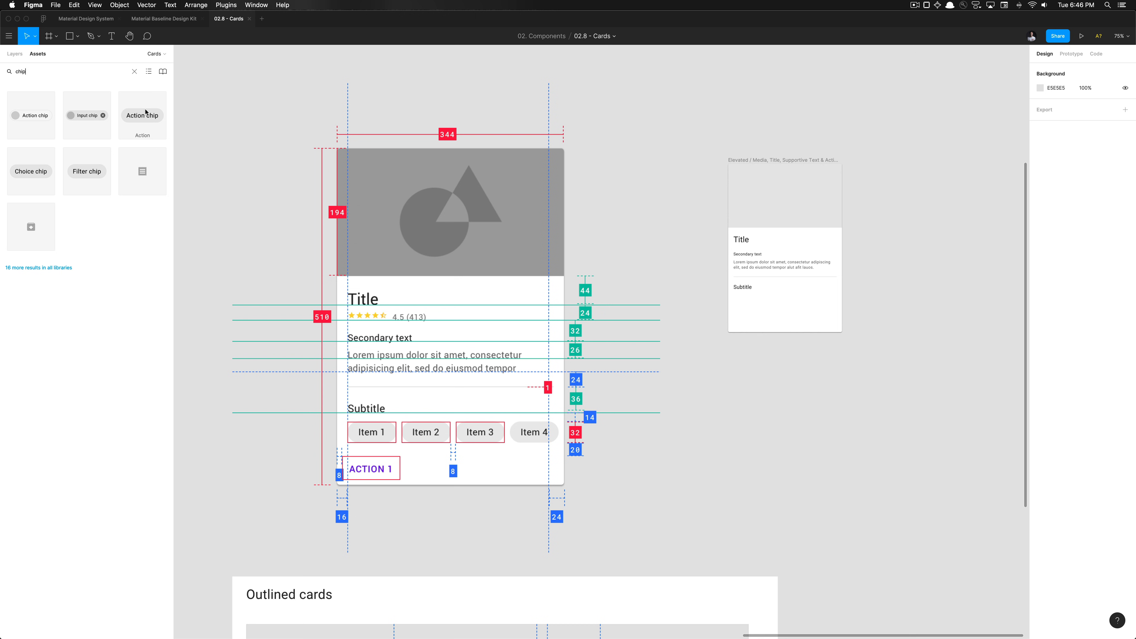
drag(145, 112, 748, 357)
key(super+d)
Set the horizontal spacing between the three action chips to 8.
click(1056, 164)
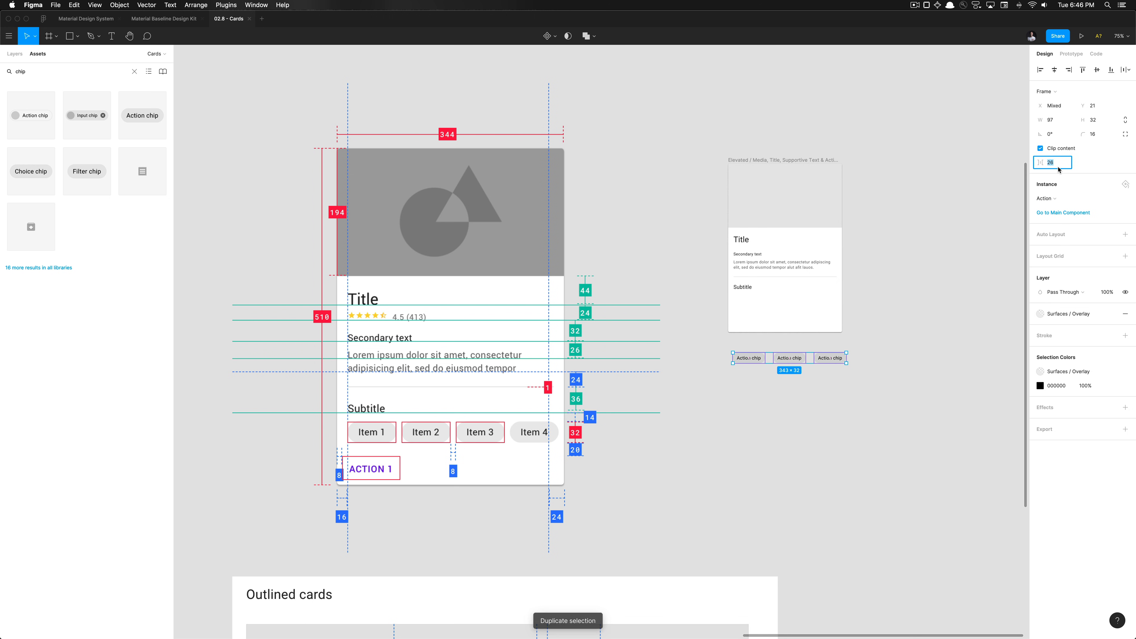
text(8)
key(Return)
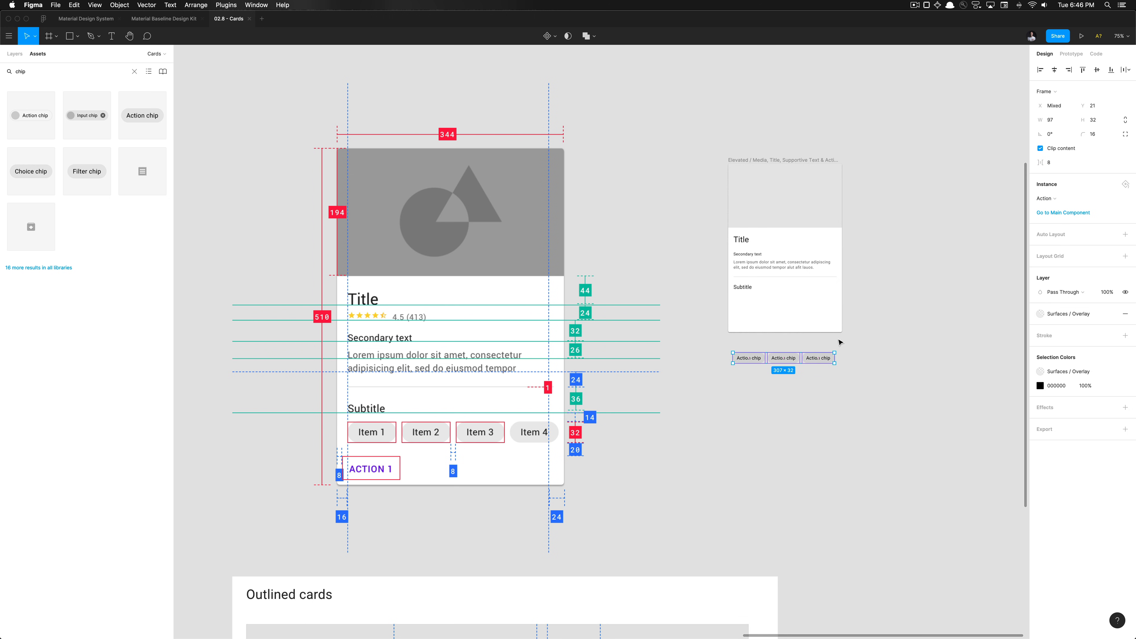
click(788, 381)
double_click(756, 361)
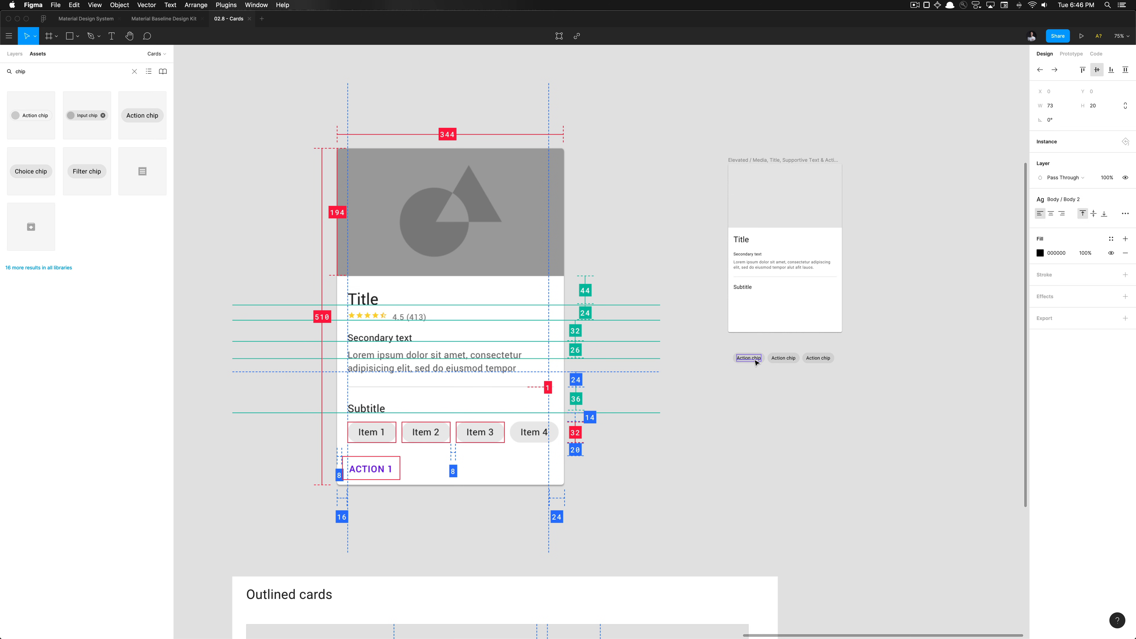
double_click(755, 361)
key(BackSpace)
key(super+z)
key(Escape)
key(Escape)
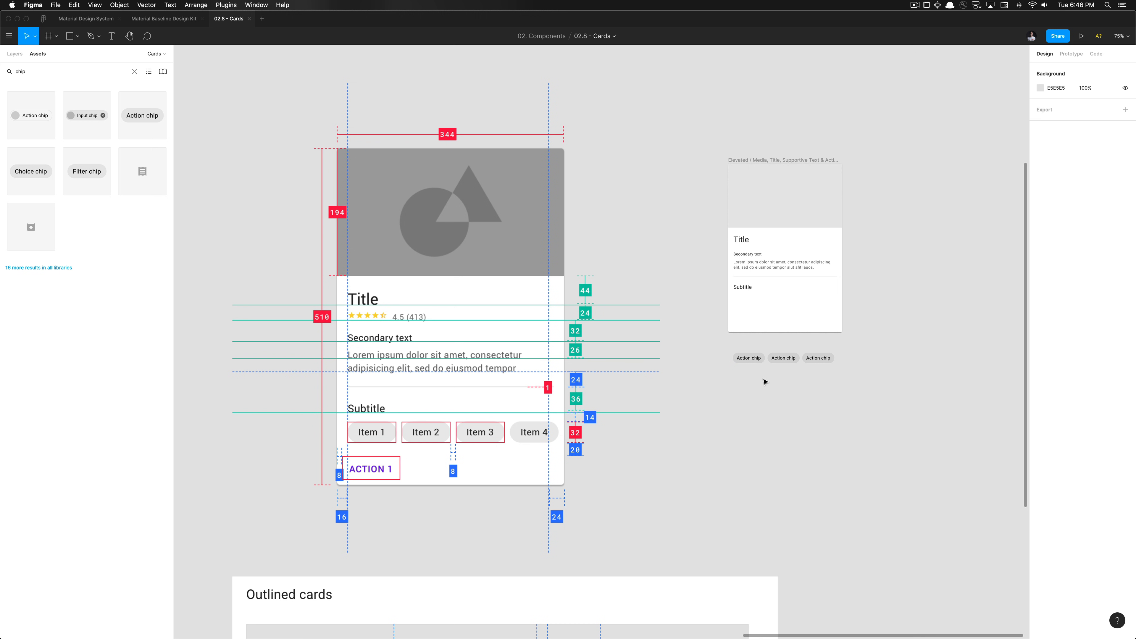
Try to relabel the first action chip below the card as "Item 1", and undo the text change.
click(757, 360)
key(alt+1)
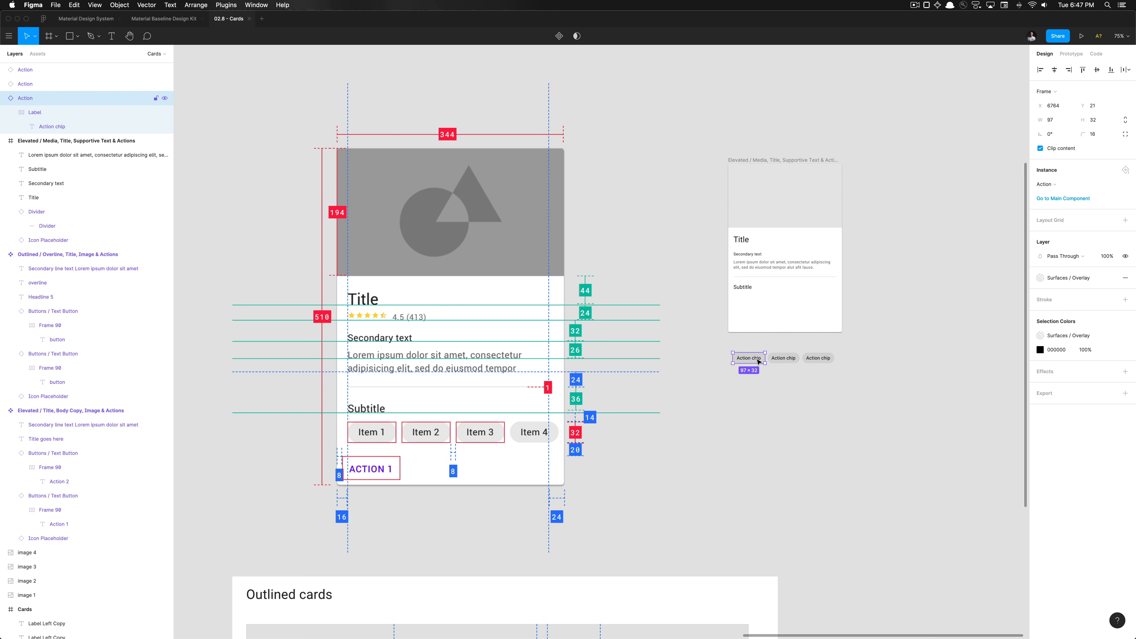
scroll(752, 360, up, 5)
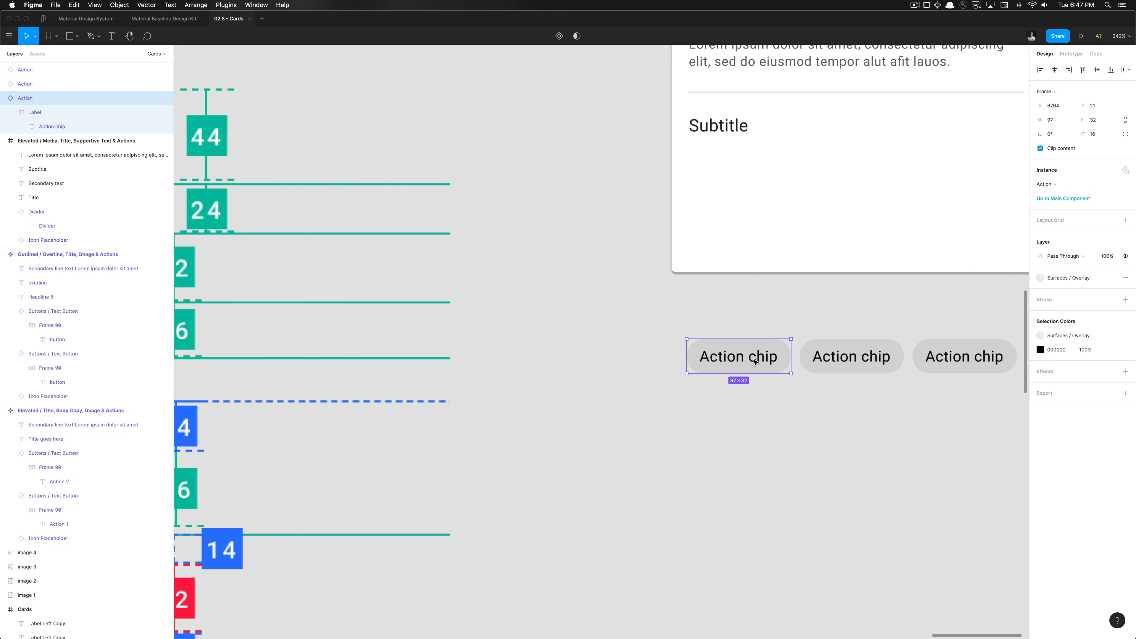
double_click(743, 357)
text(Item 1)
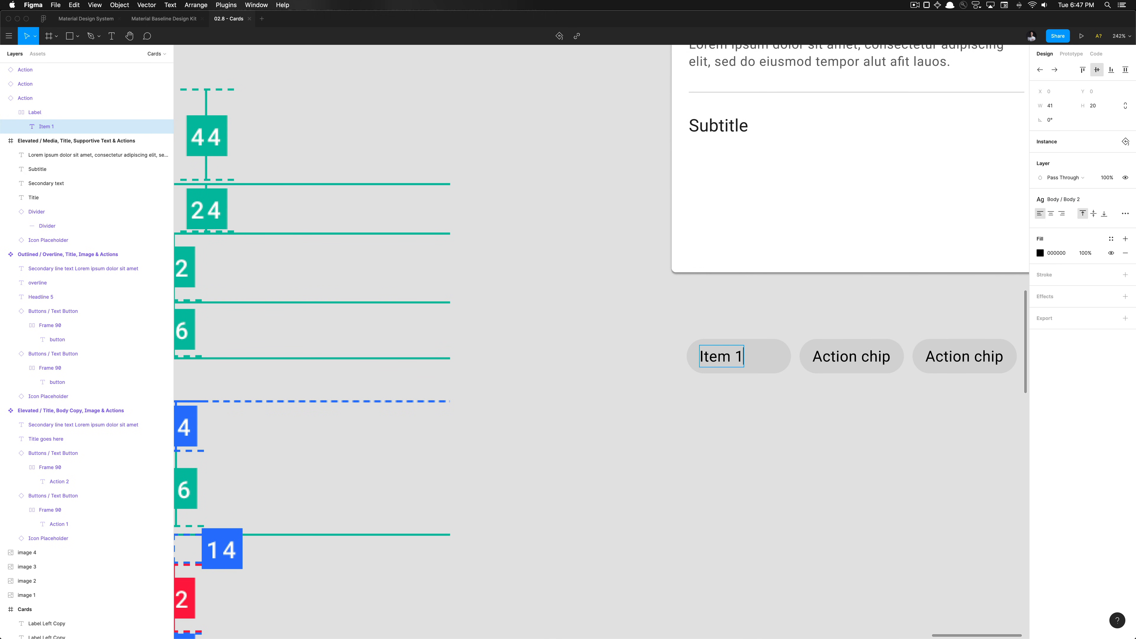
key(Escape)
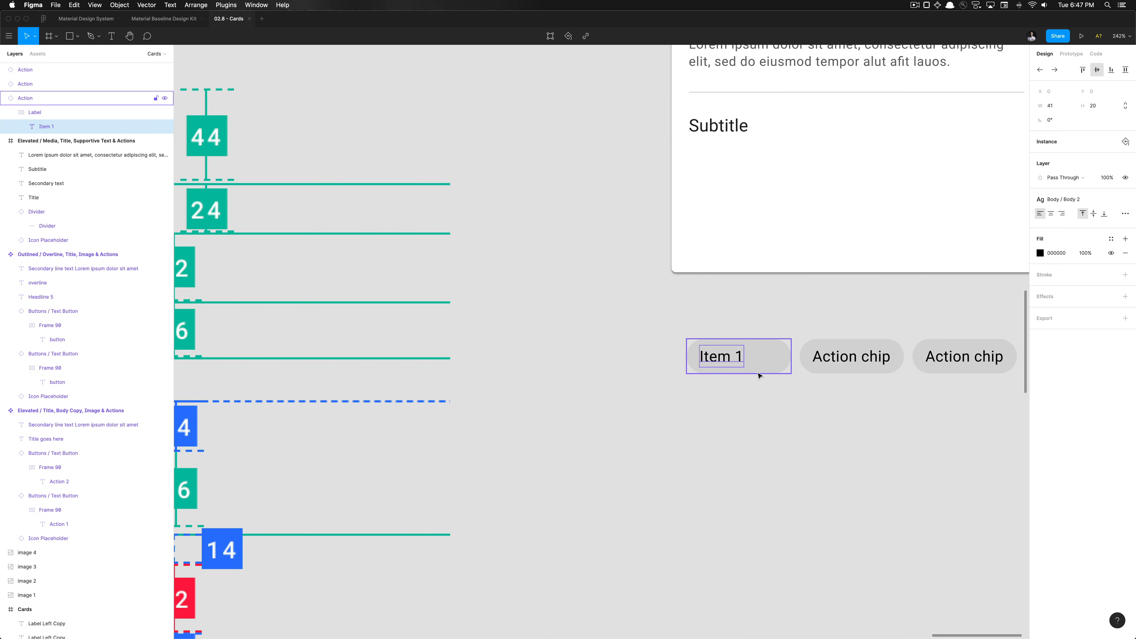
key(super+z)
key(Escape)
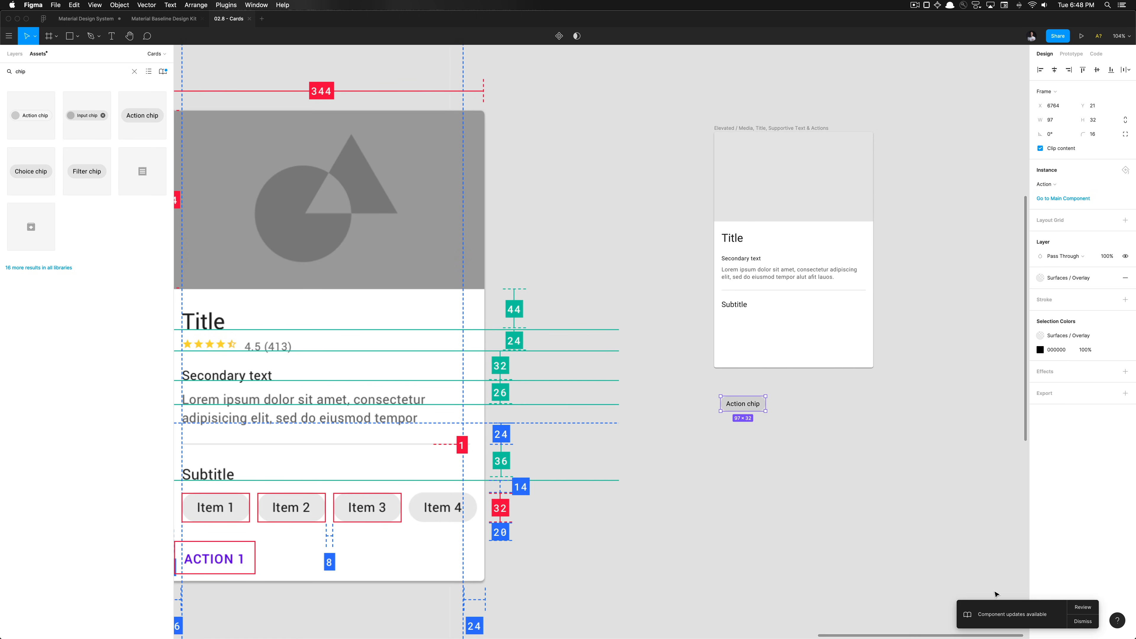
Review the available library updates and update the Action chip component from Material Design System.
click(1043, 623)
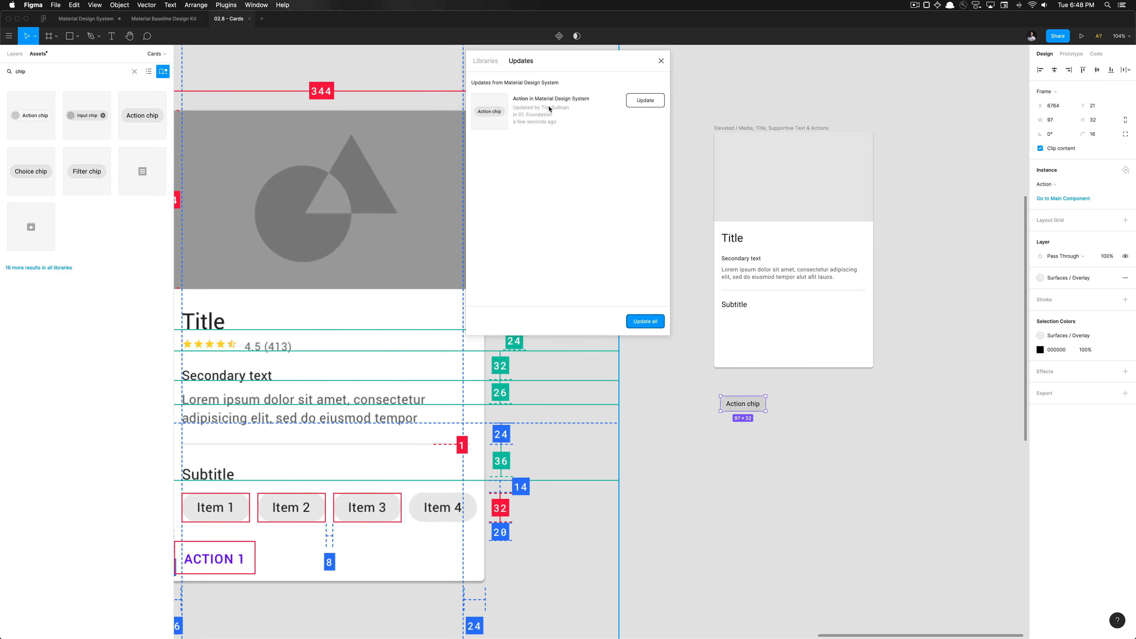
drag(550, 77, 606, 198)
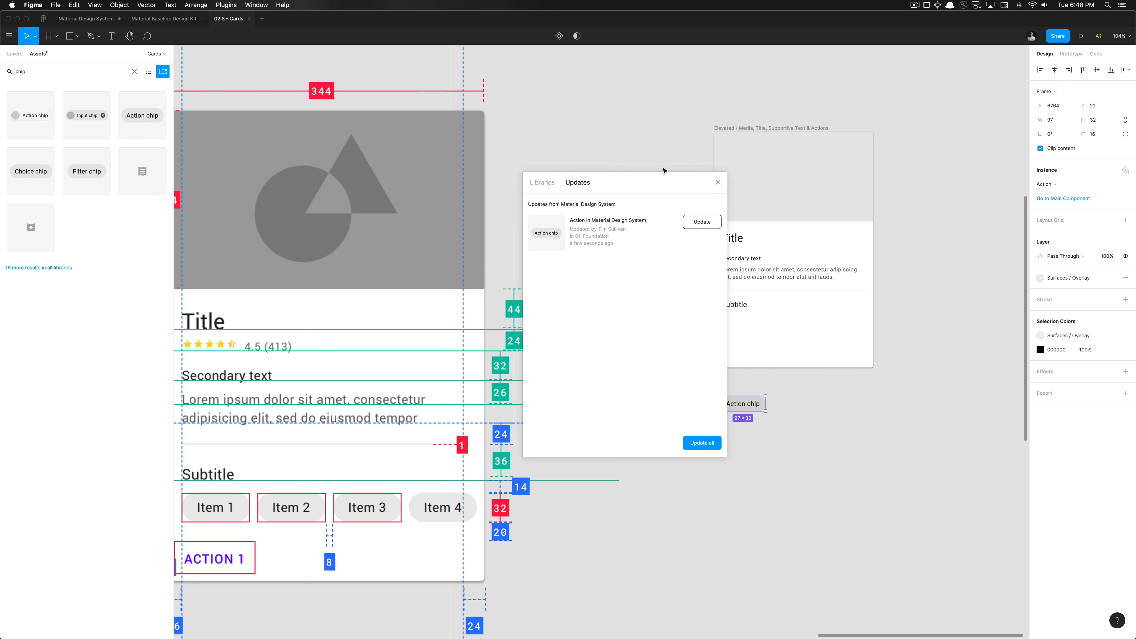
click(701, 222)
click(717, 182)
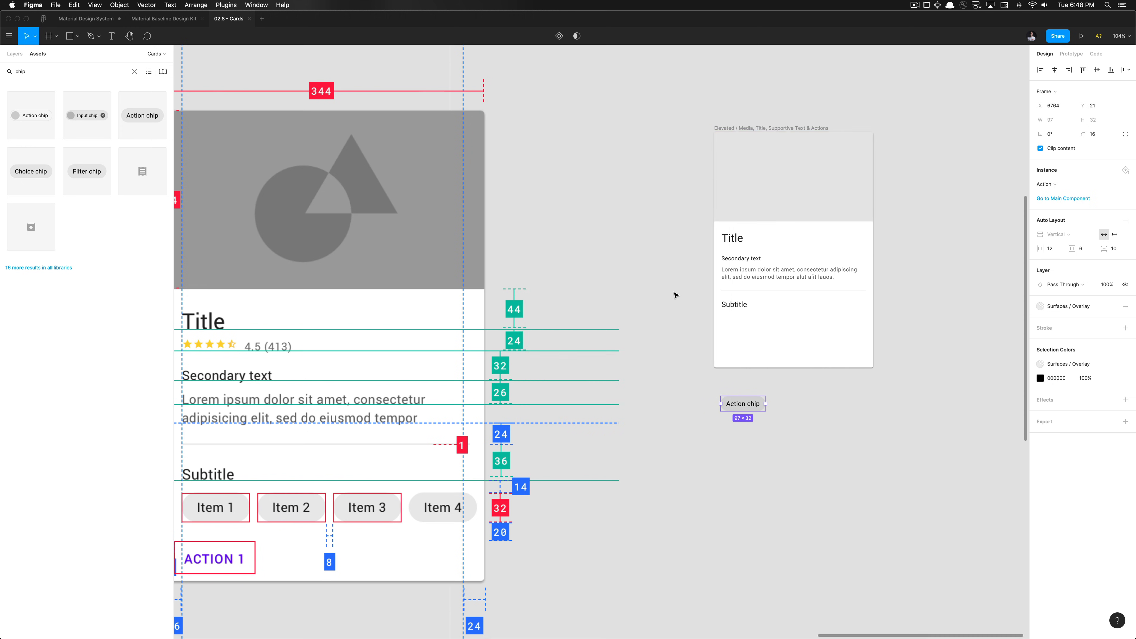
Change the label of the action chip below the card to "Item 1".
scroll(675, 295, left, 3)
scroll(675, 295, down, 2)
double_click(813, 378)
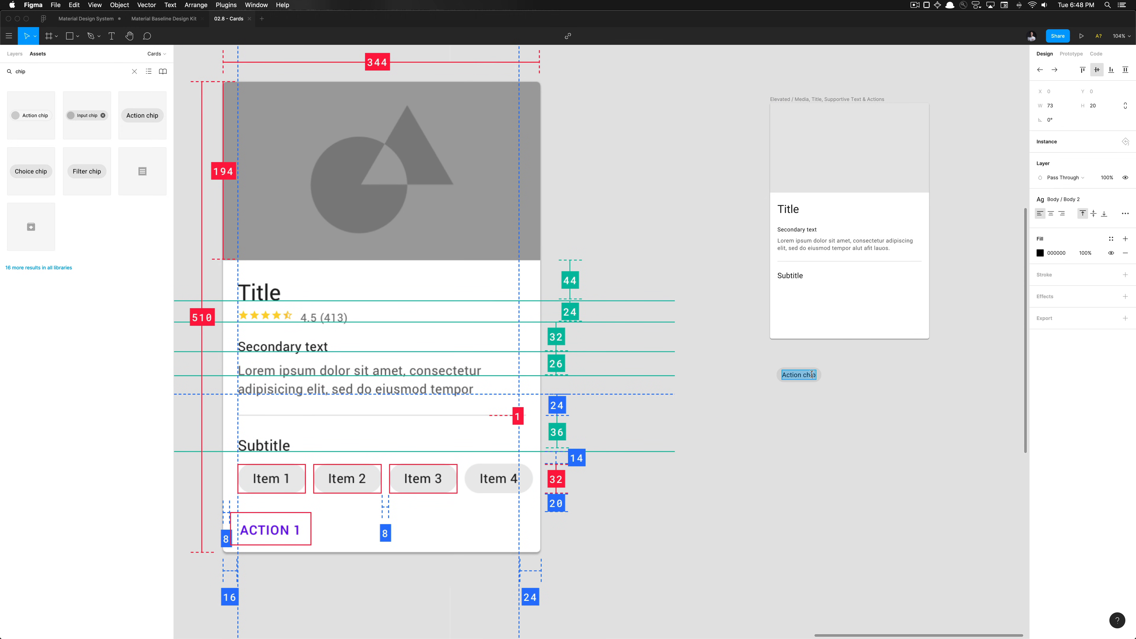
text(Item 1)
key(Escape)
scroll(802, 382, up, 5)
click(844, 375)
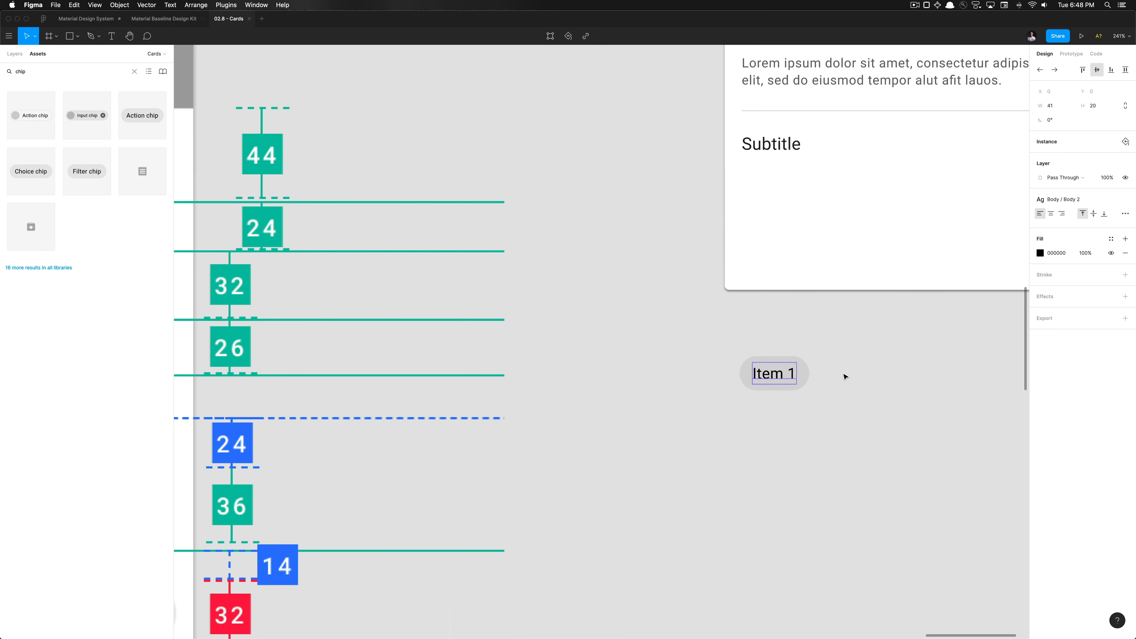
Place a copy of the Item 1 chip beside it and change the copy's label to "Item 2".
click(800, 377)
scroll(800, 376, down, 5)
drag(800, 376, 839, 377)
double_click(832, 375)
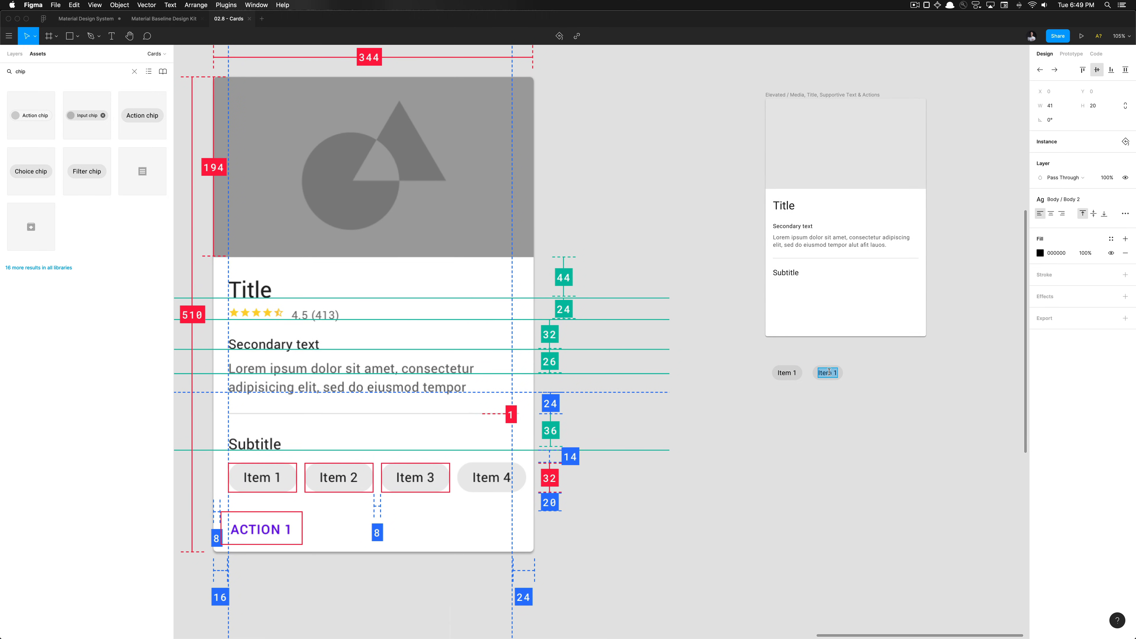
text(2)
key(Escape)
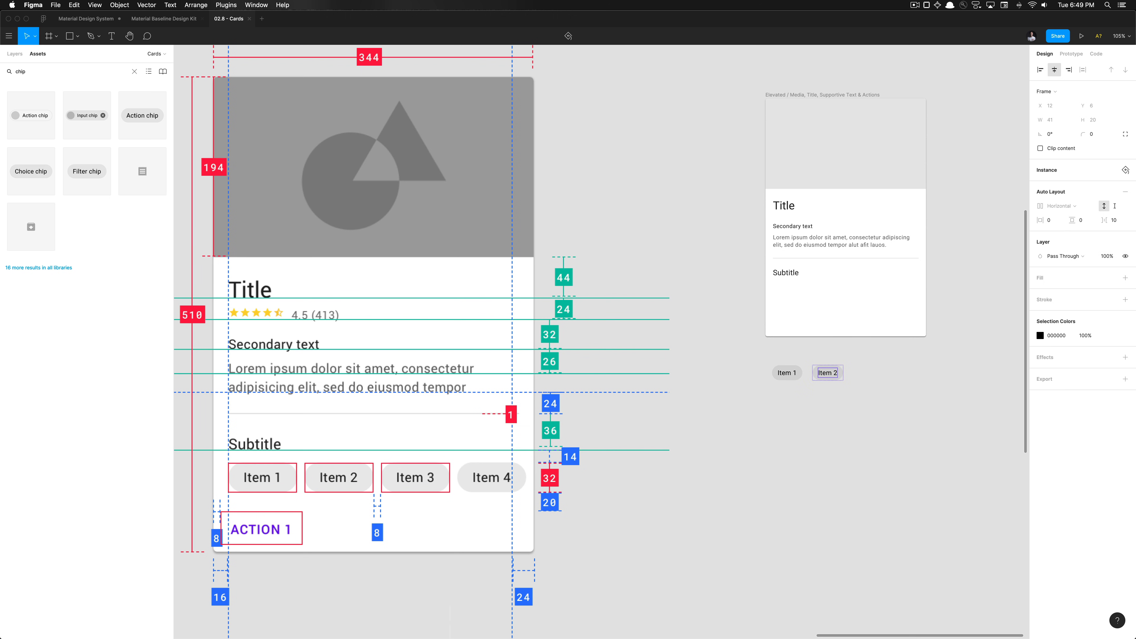
key(Escape)
Duplicate the Item 2 chip twice along the row and relabel the copies "Item 3" and "Item 4".
key(super+d)
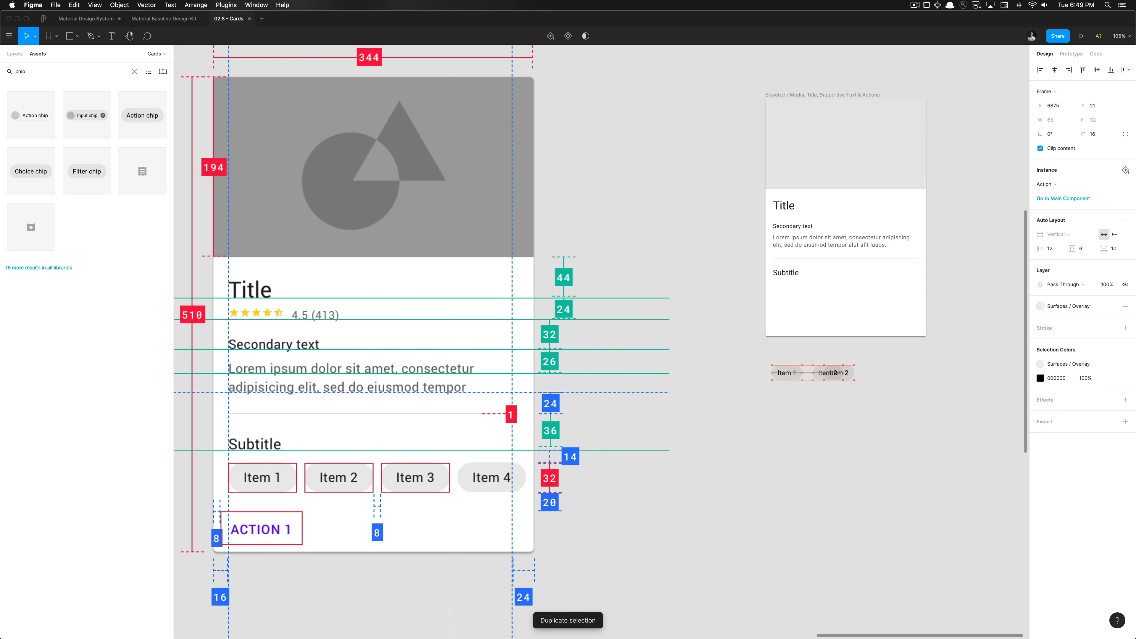
key(super+d)
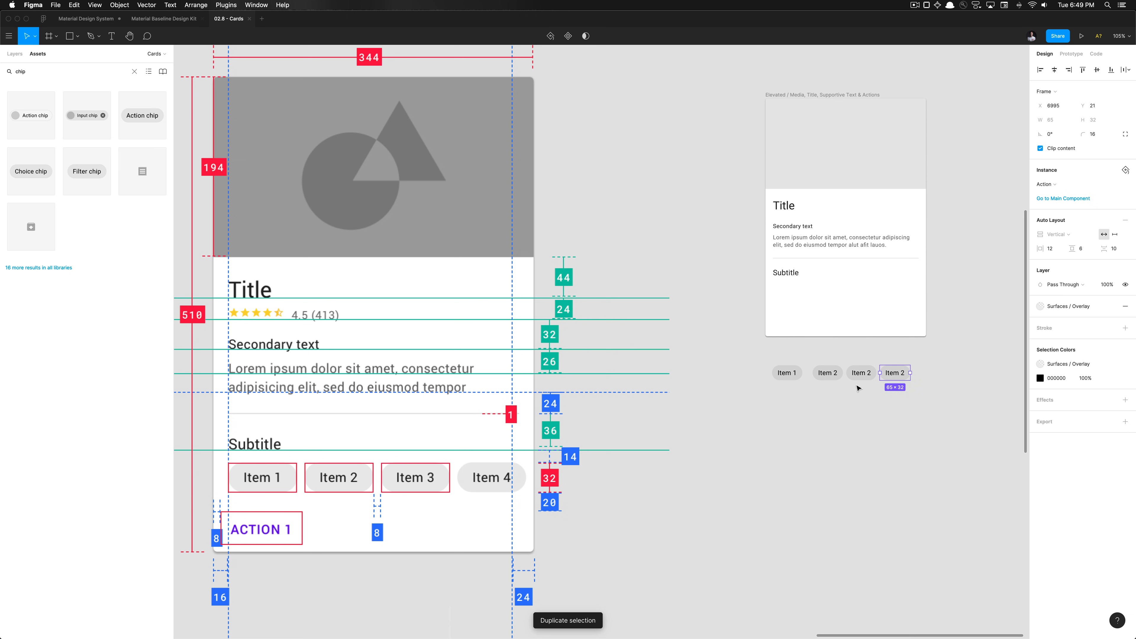
super+double_click(862, 377)
key(Right)
key(shift+Left)
text(3)
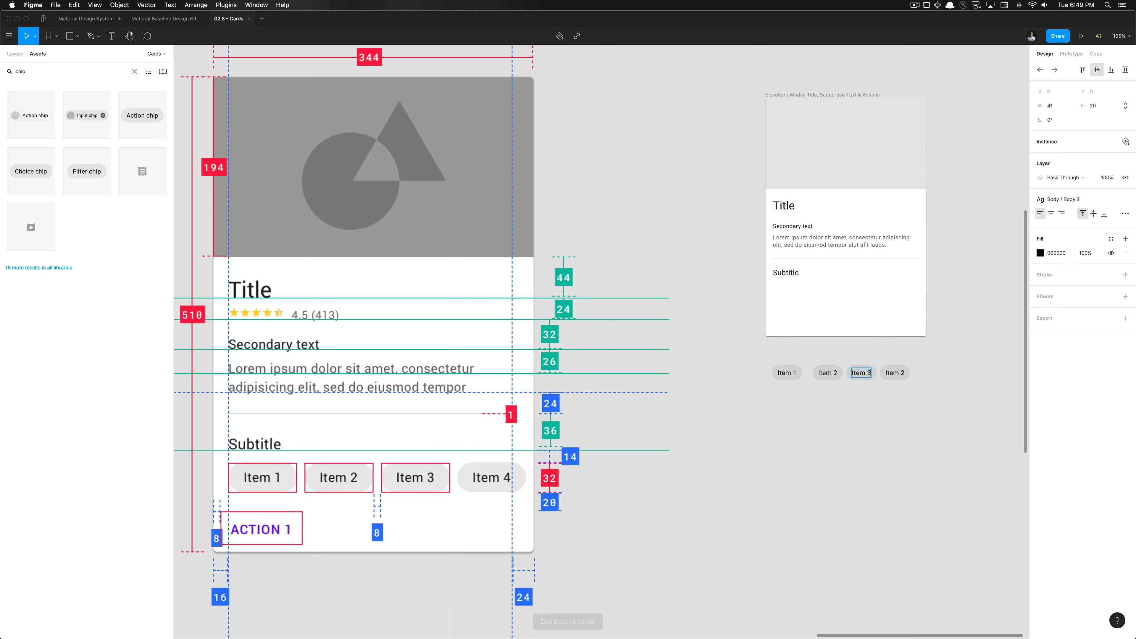
super+double_click(900, 375)
key(Right)
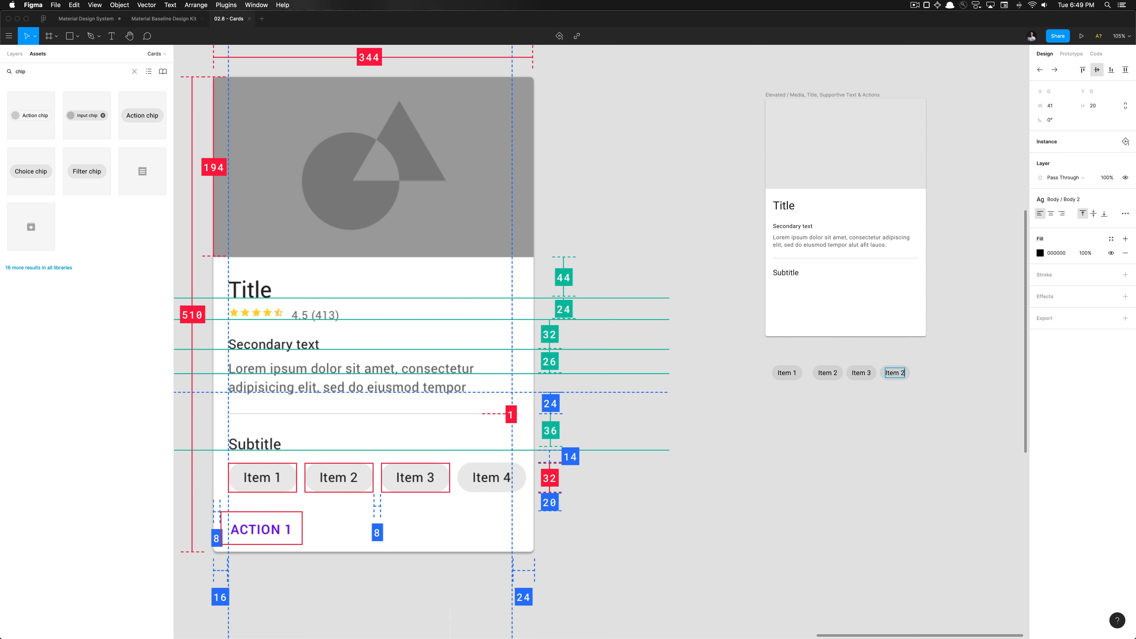
text(4)
click(888, 438)
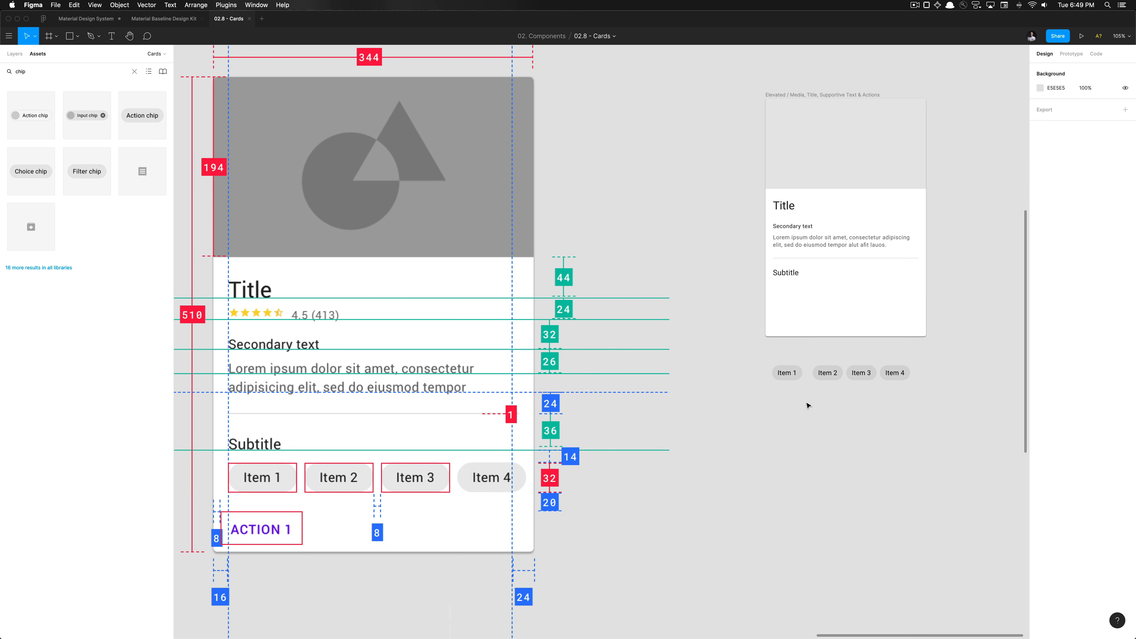
Tidy up the four chips with a horizontal spacing of 8 and move the row into the card beneath the subtitle, at Y 394.
scroll(807, 405, up, 1)
scroll(807, 404, right, 1)
drag(738, 371, 898, 426)
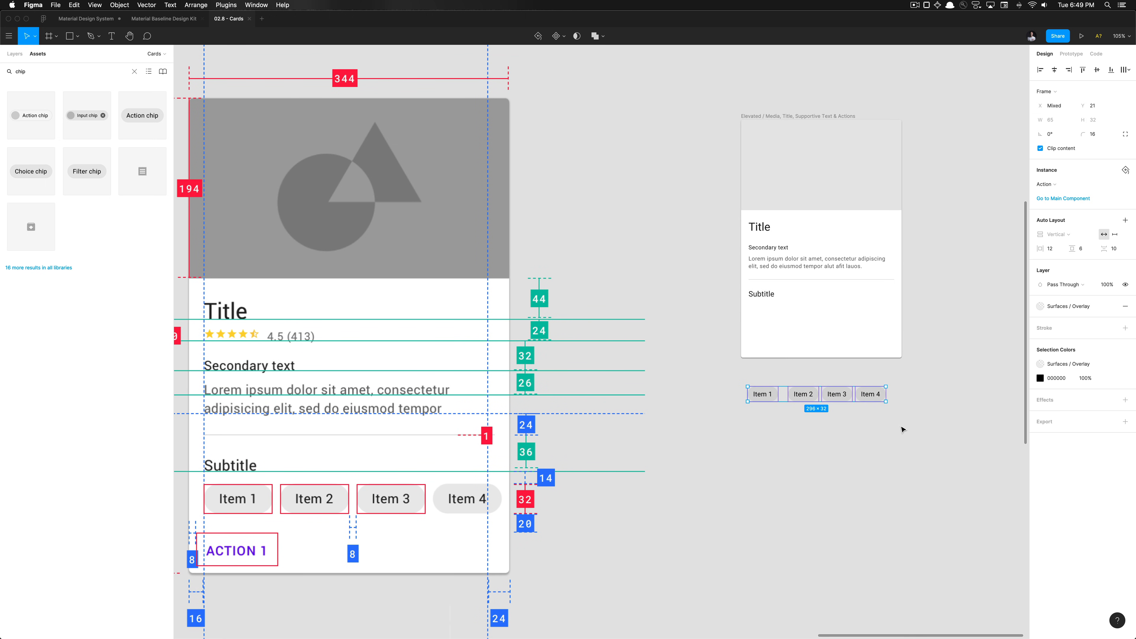
key(ctrl+alt+t)
click(1065, 164)
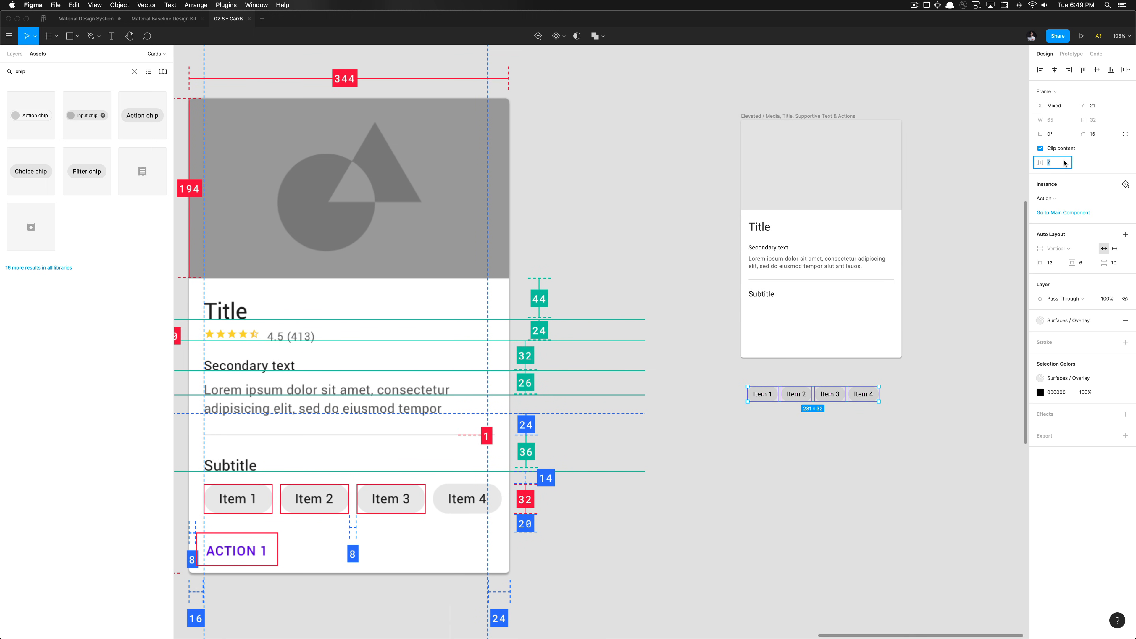
text(8)
key(Return)
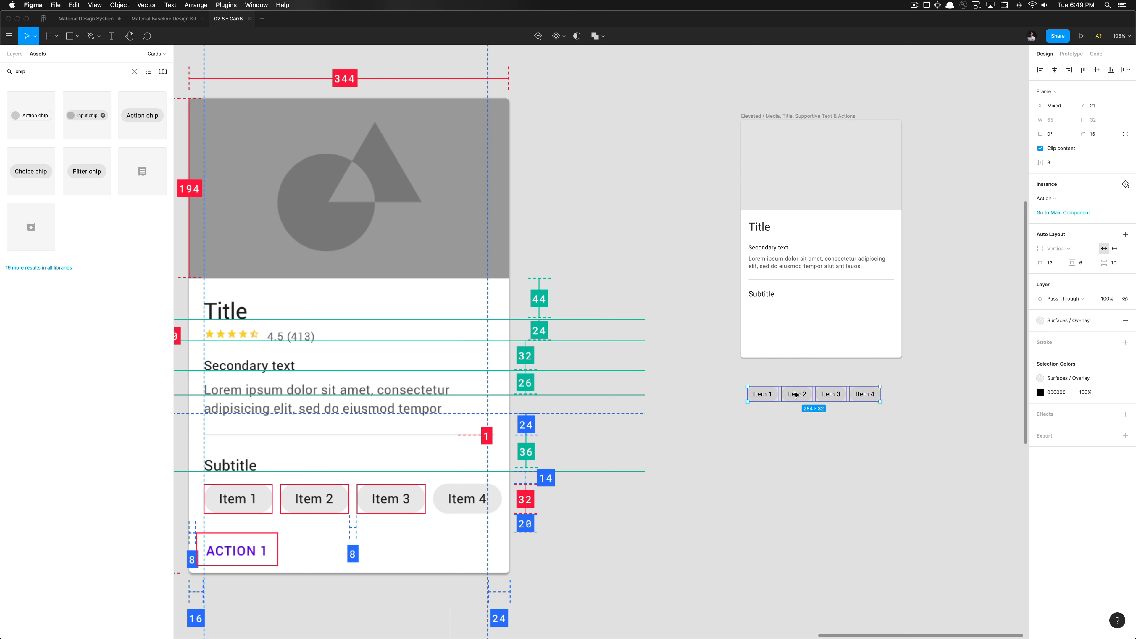
drag(796, 397, 797, 314)
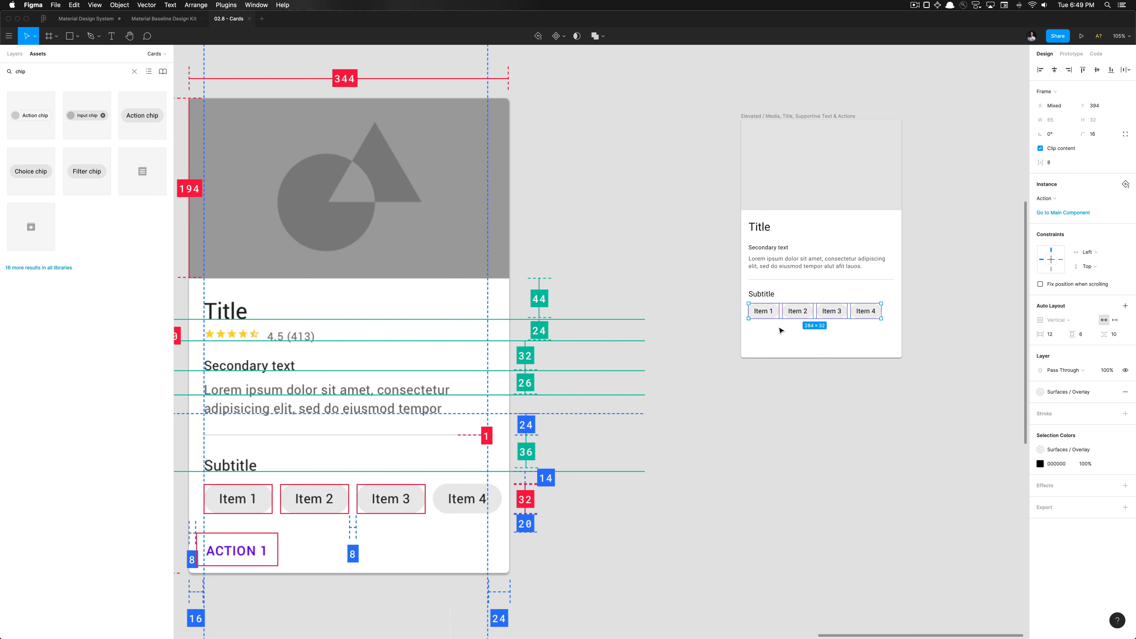
Check the gap between the subtitle's baseline and the chips with a temporary rectangle about 19 by 15, and delete it.
scroll(700, 440, left, 2)
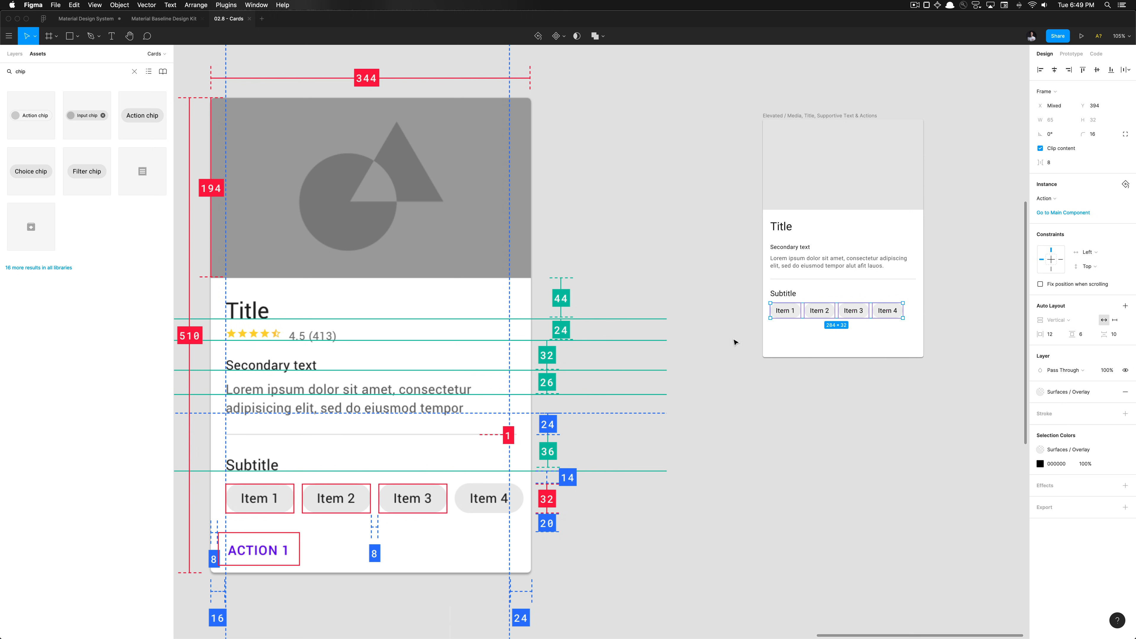
key(alt)
scroll(792, 296, up, 10)
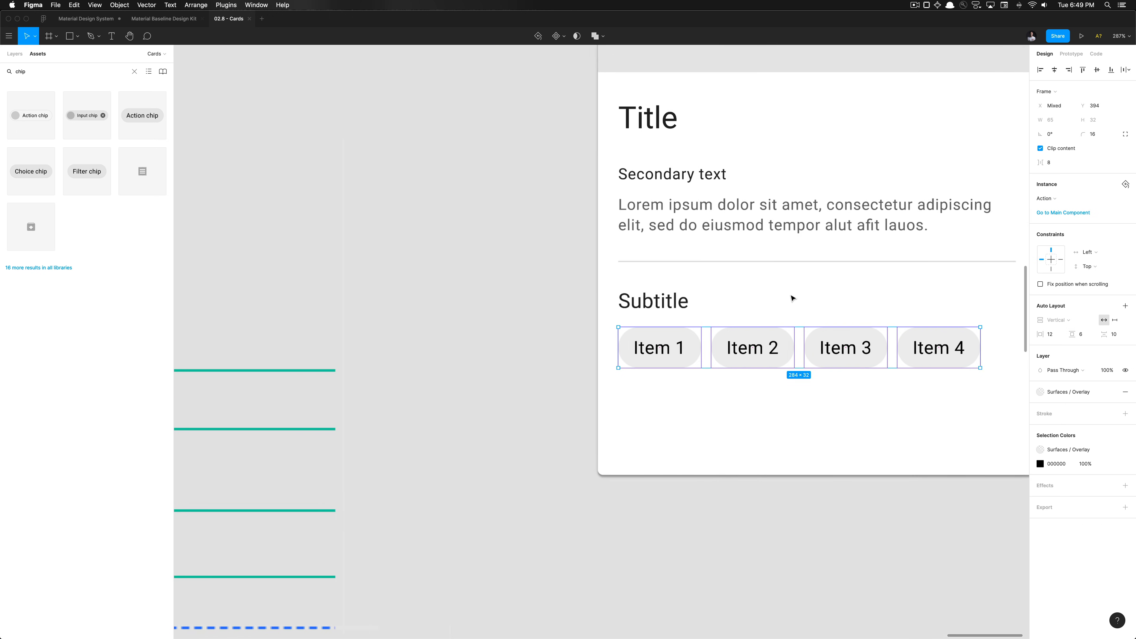
scroll(614, 312, right, 4)
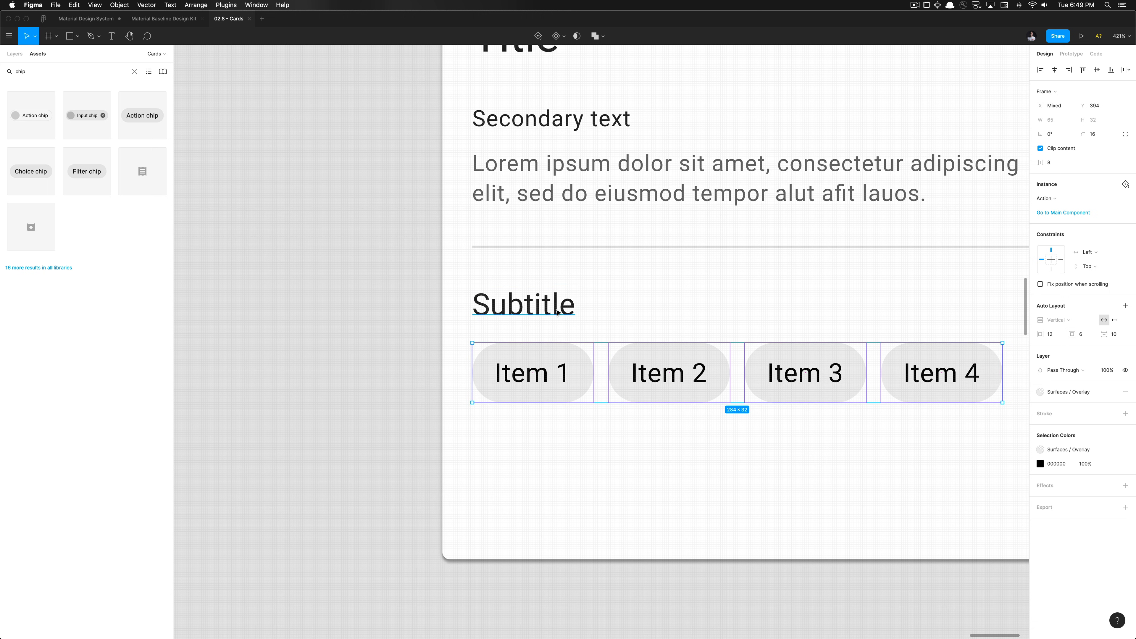
key(r)
scroll(556, 310, up, 5)
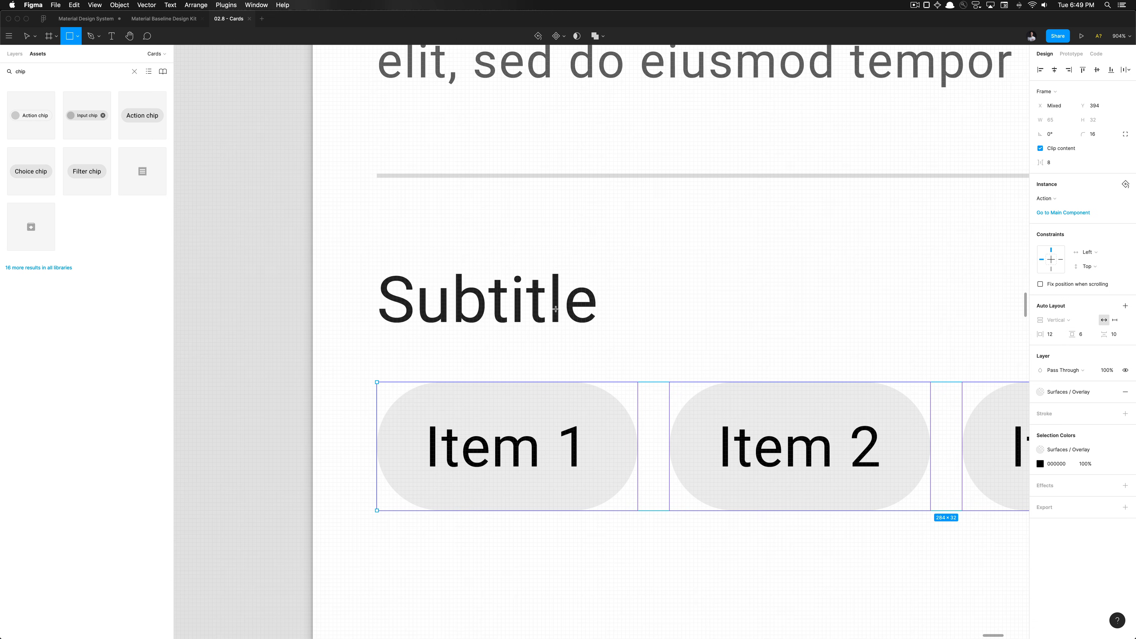
mouse_move(553, 323)
mouse_down()
mouse_move(477, 398)
mouse_move(478, 379)
mouse_move(533, 385)
mouse_up()
scroll(533, 382, down, 4)
scroll(533, 382, up, 7)
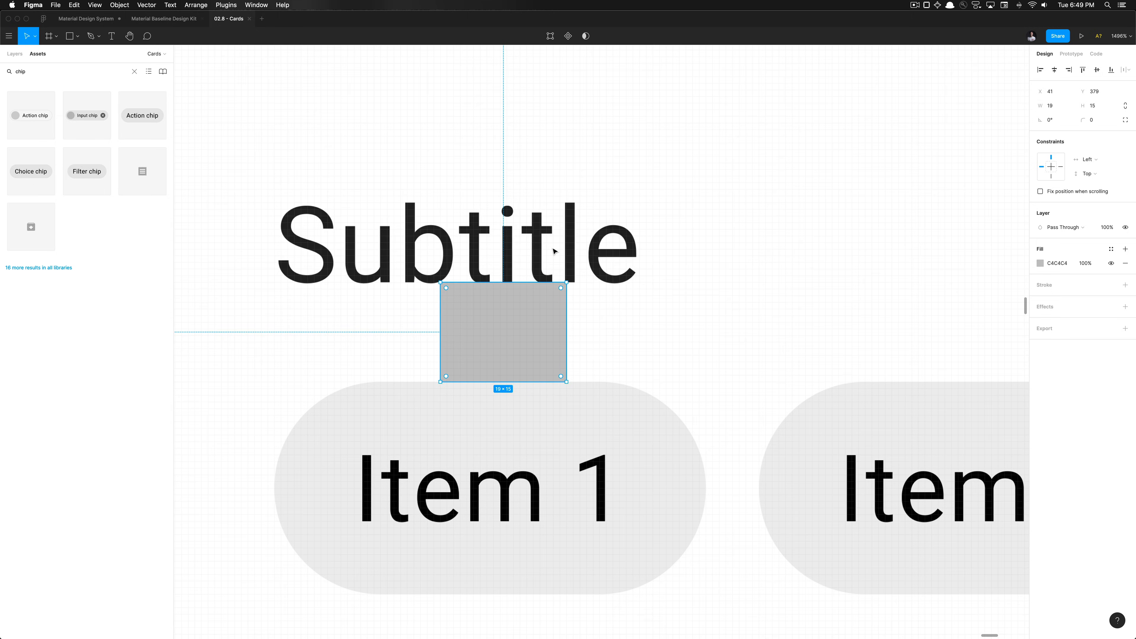
key(BackSpace)
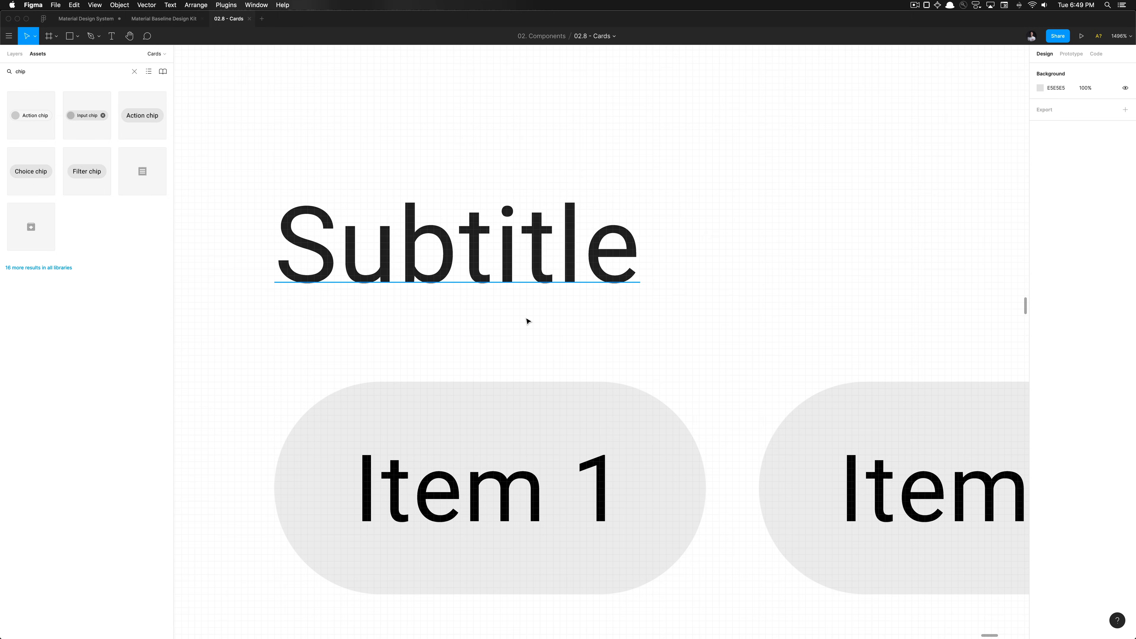
Select all four chips in the card and measure their distance from the subtitle.
scroll(527, 320, down, 10)
click(524, 355)
scroll(527, 353, down, 3)
shift+click(574, 355)
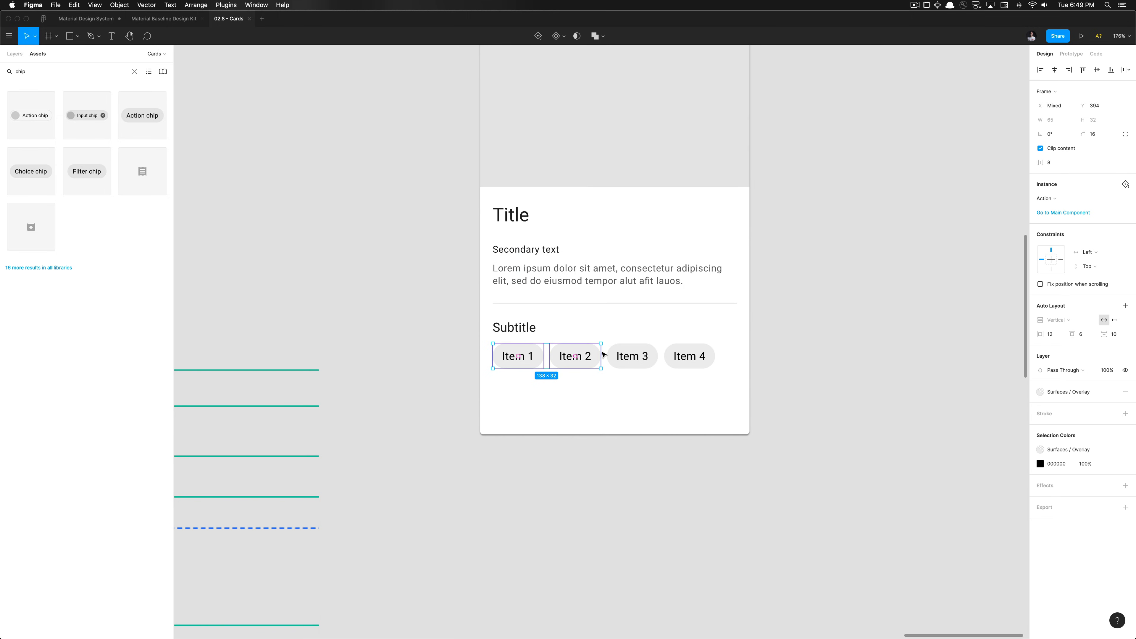
shift+click(632, 356)
shift+click(688, 356)
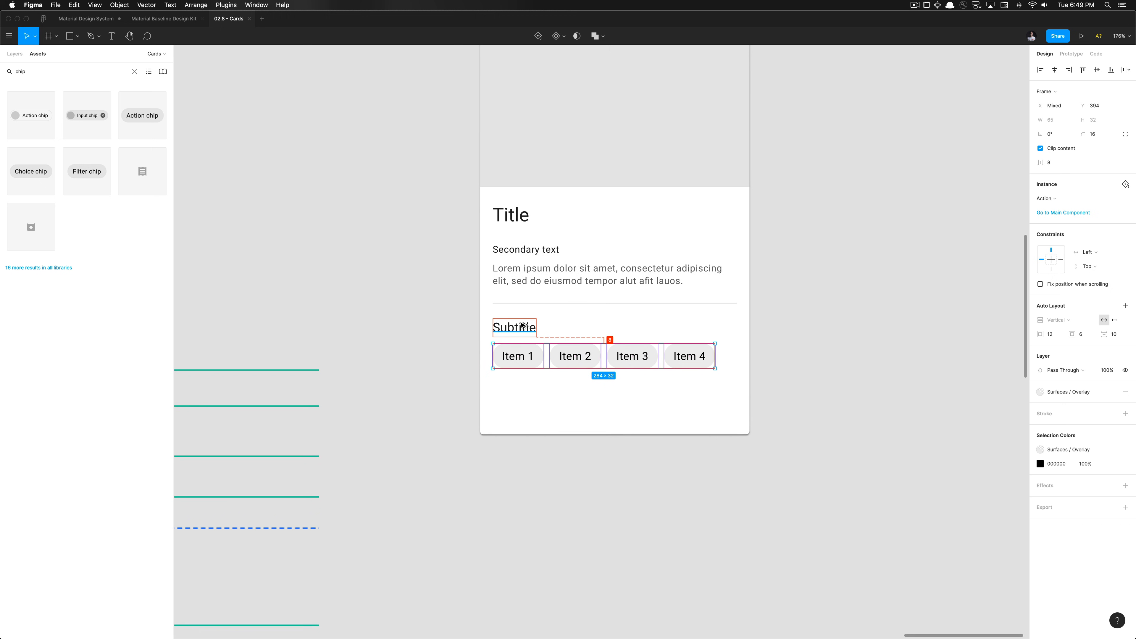
Deselect the chips and compare the card's lower area with the reference card's action button placement and spacing.
scroll(523, 325, down, 5)
scroll(550, 394, left, 3)
click(560, 416)
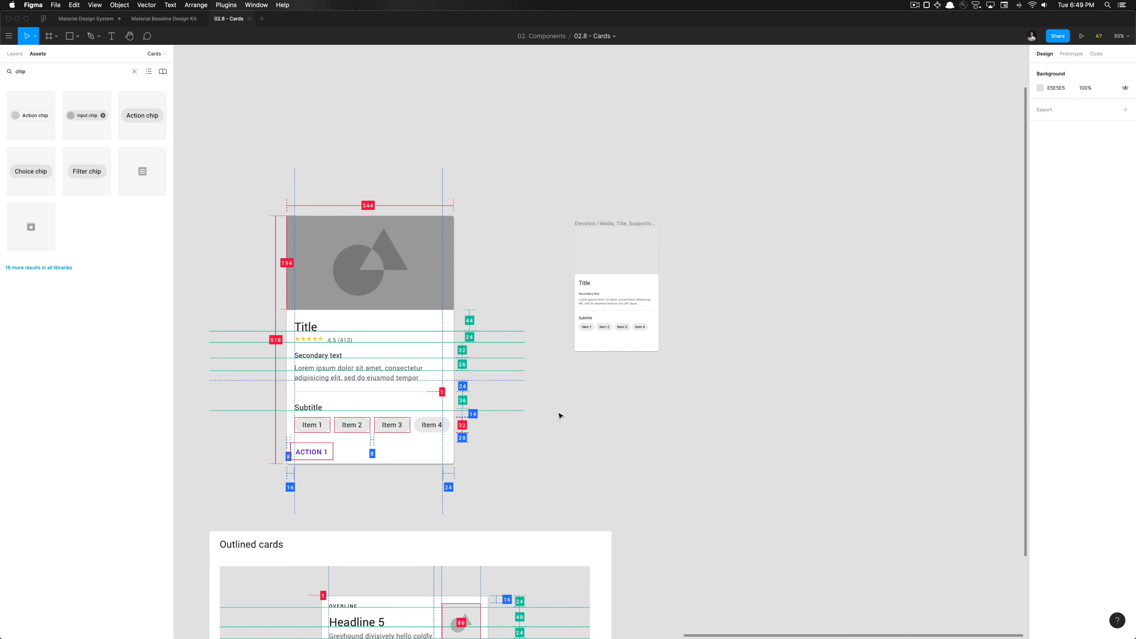
scroll(560, 415, left, 3)
scroll(560, 416, up, 3)
scroll(560, 415, up, 3)
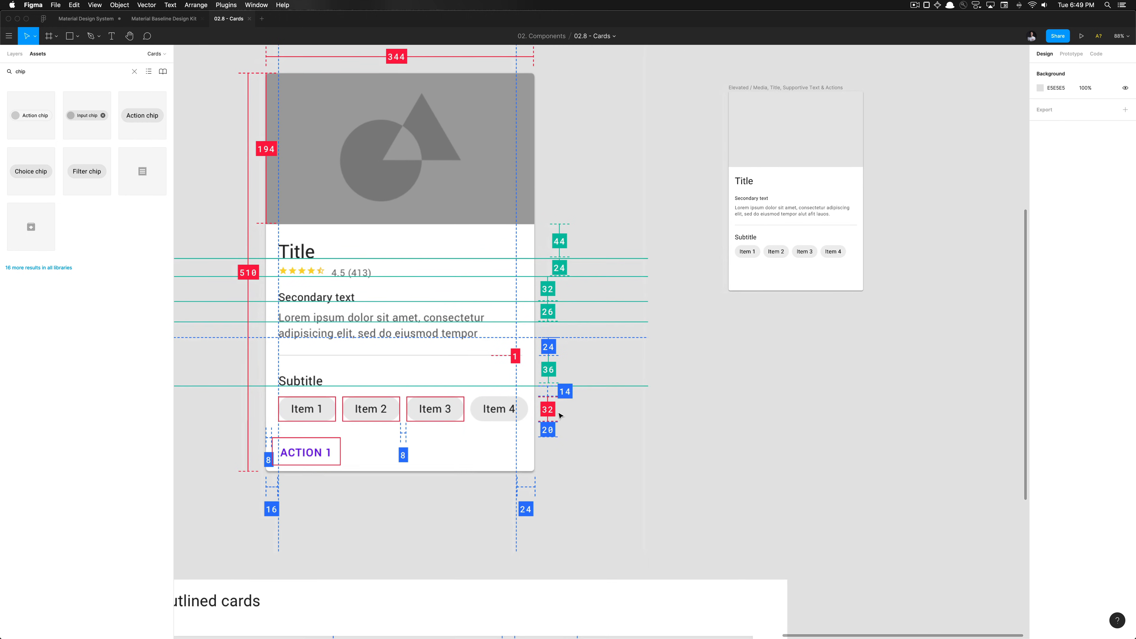
scroll(560, 416, down, 5)
scroll(687, 322, up, 3)
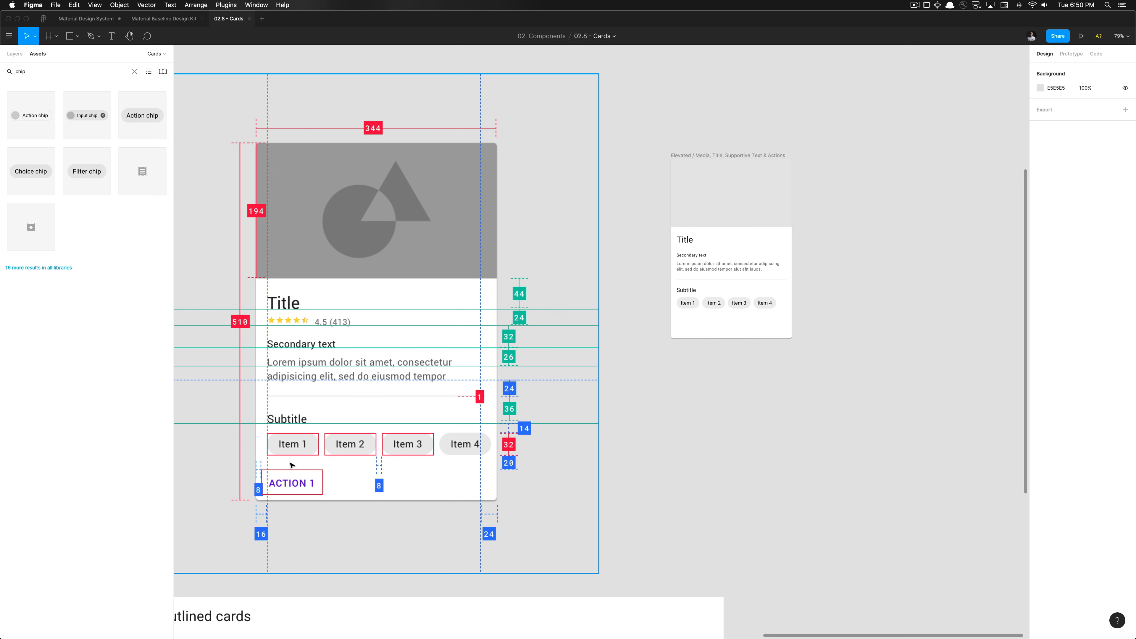
scroll(740, 397, up, 5)
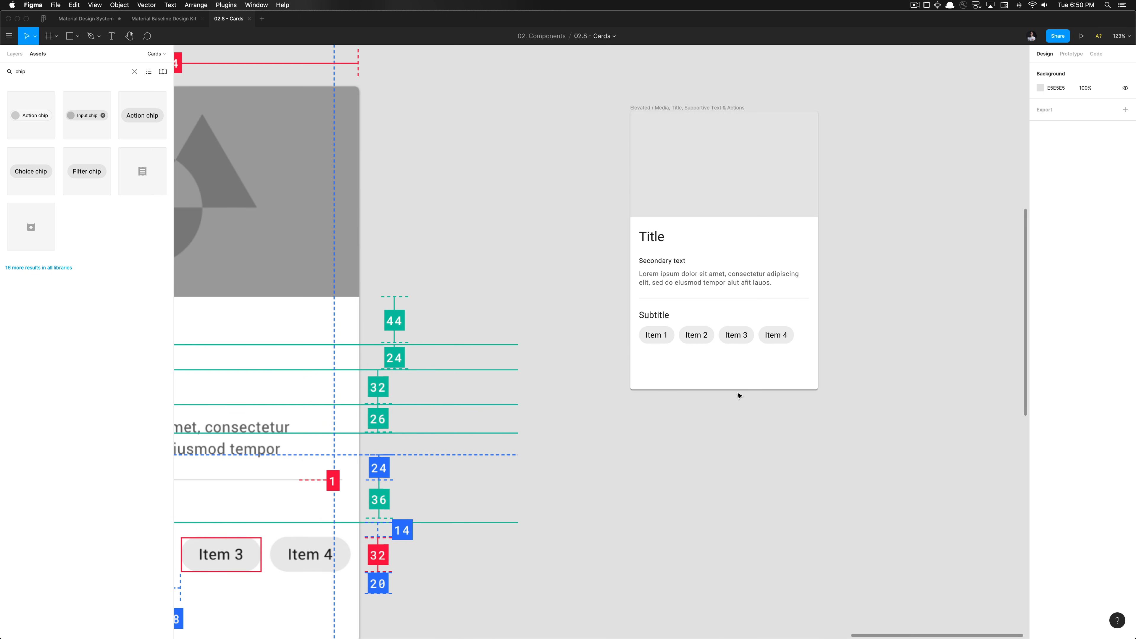
Search the assets for "buttons" in place of the chip search.
double_click(38, 74)
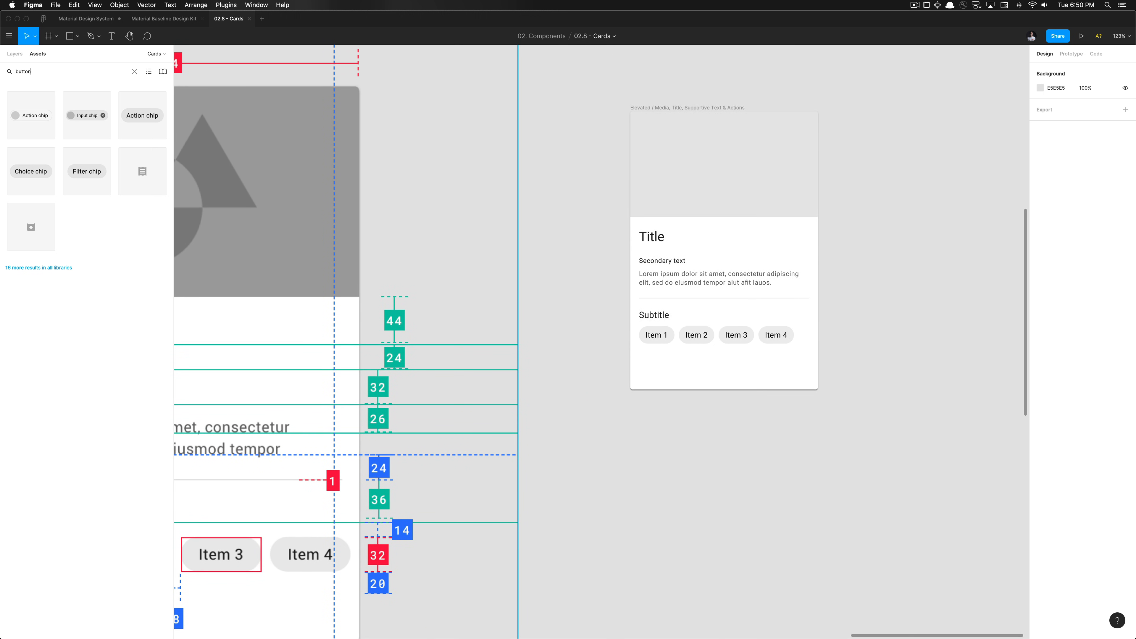
text(buttons)
key(super+a)
key(BackSpace)
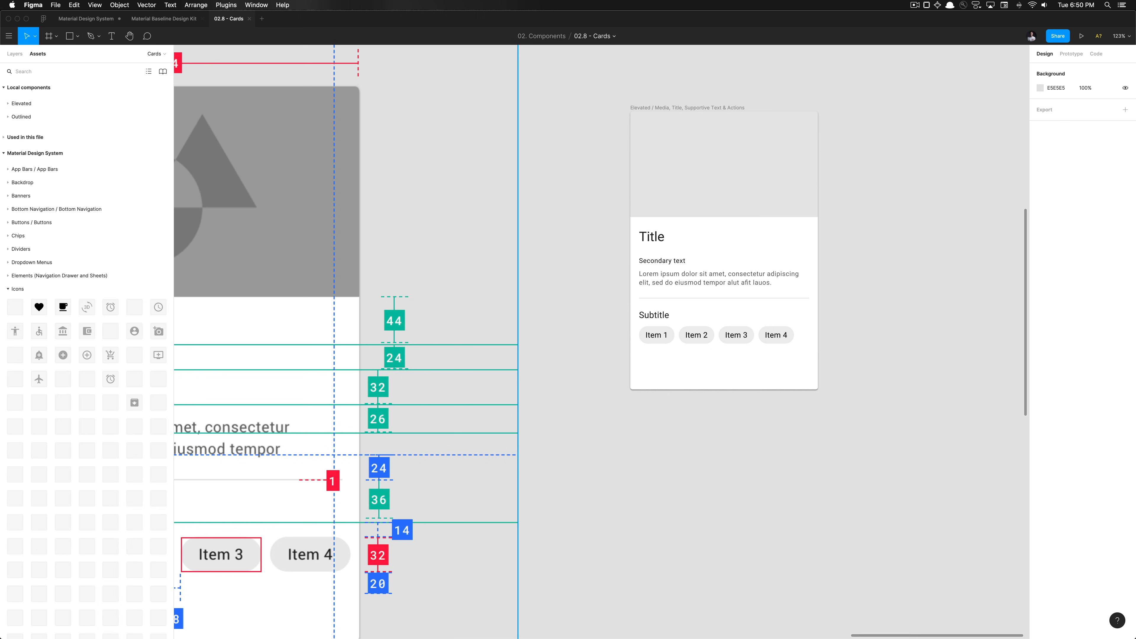
text(buttons)
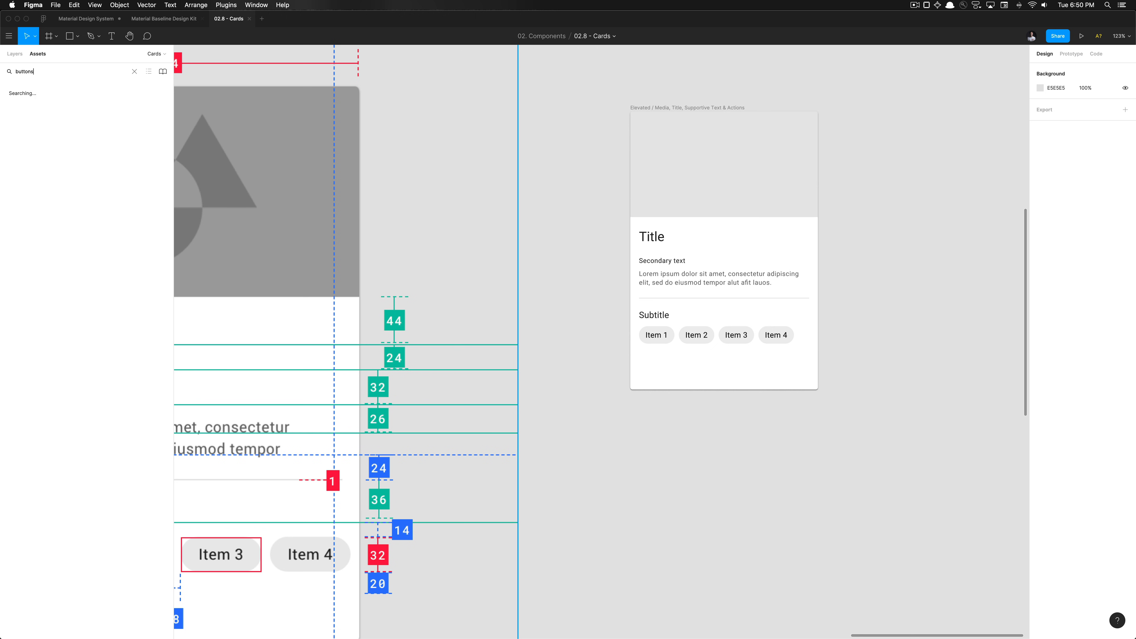
key(super+a)
Find "buttons" in the Material Design System library and place a Text Button on the canvas below the elevated card.
click(163, 72)
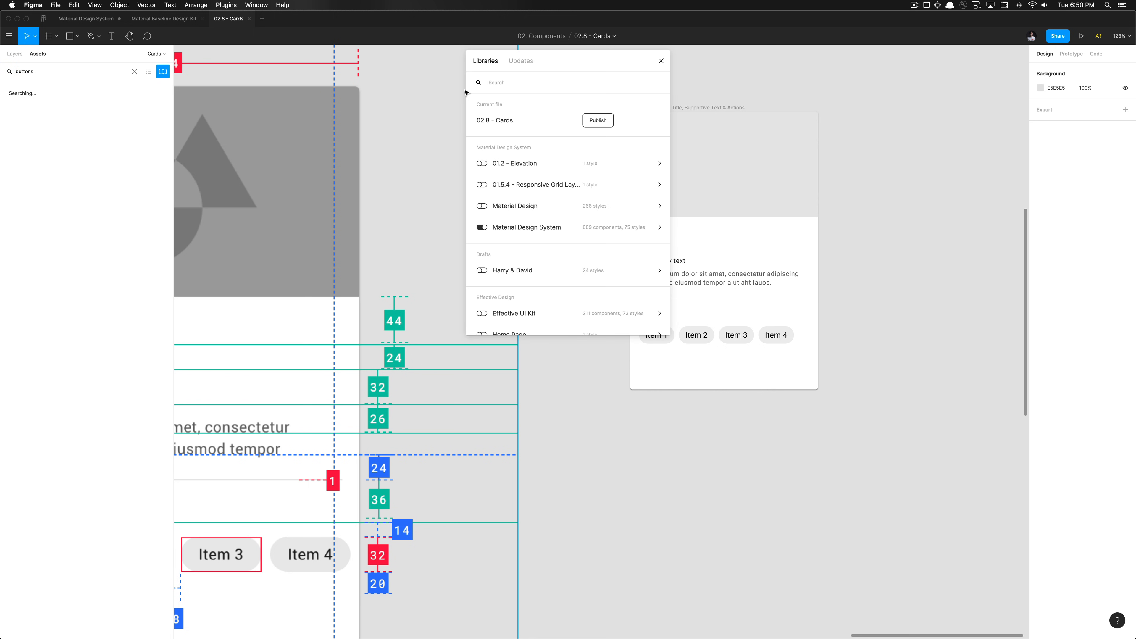
text(buttons)
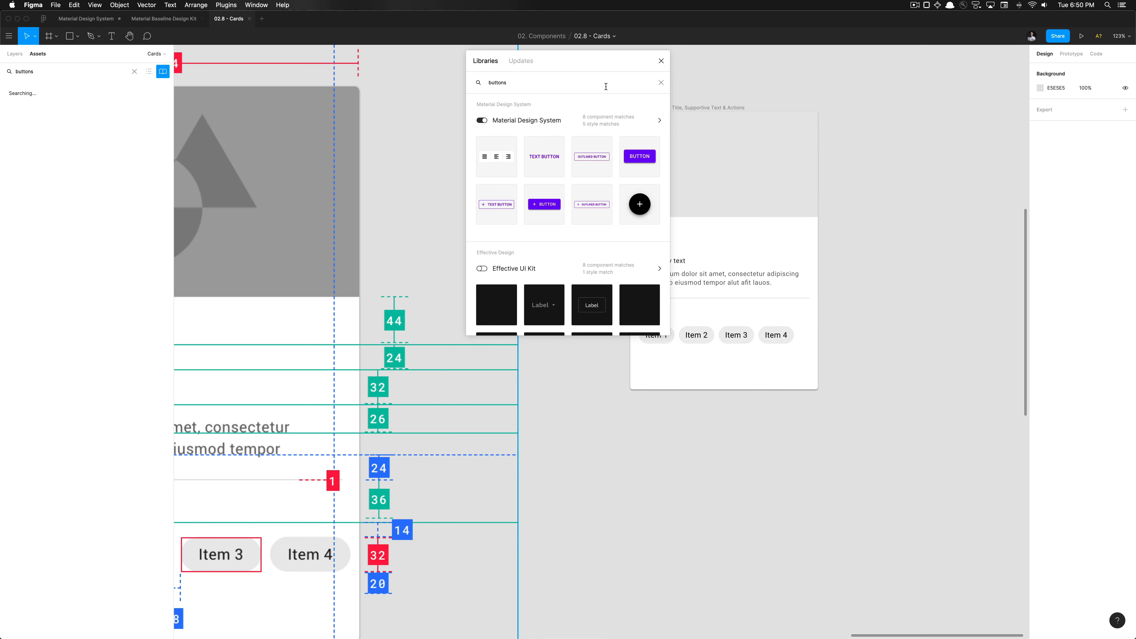
drag(533, 160, 704, 452)
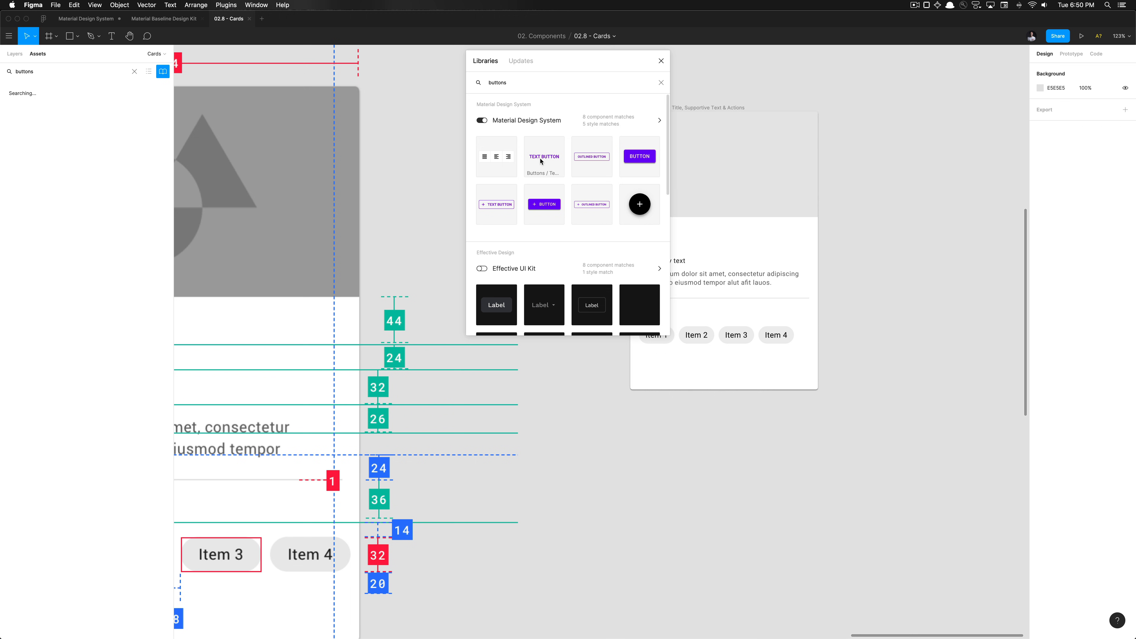
click(661, 61)
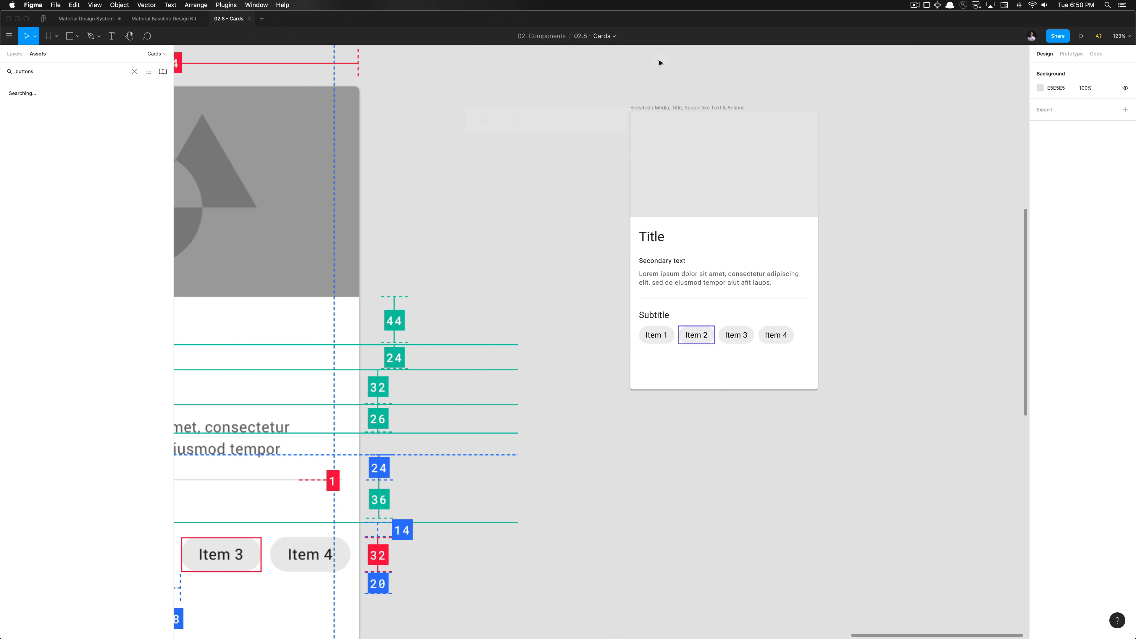
scroll(589, 307, down, 5)
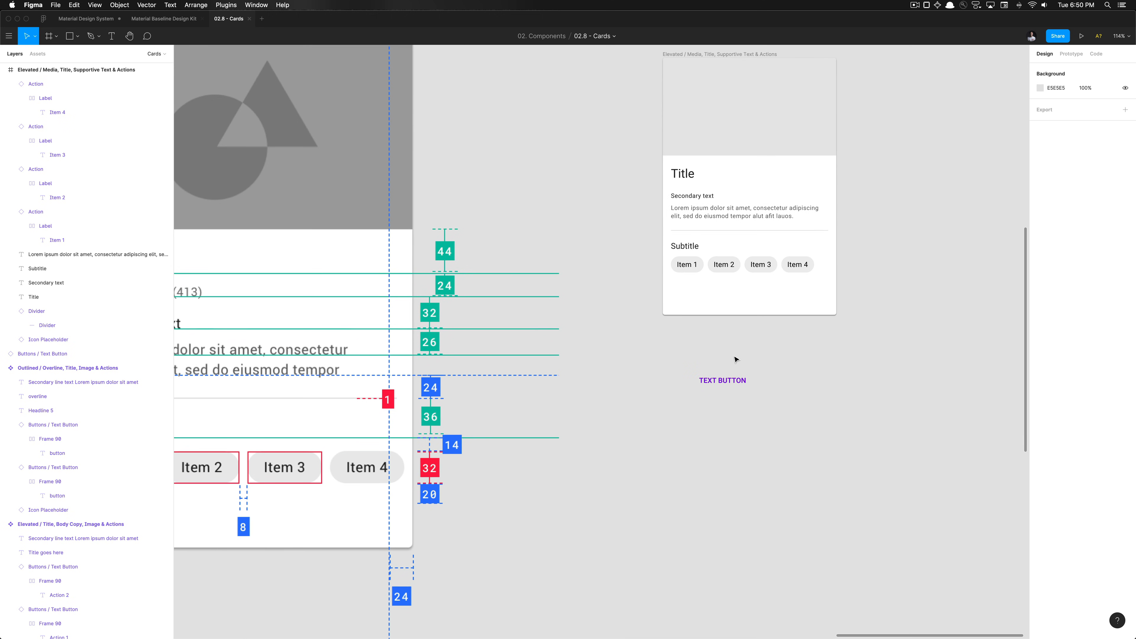
scroll(736, 359, down, 5)
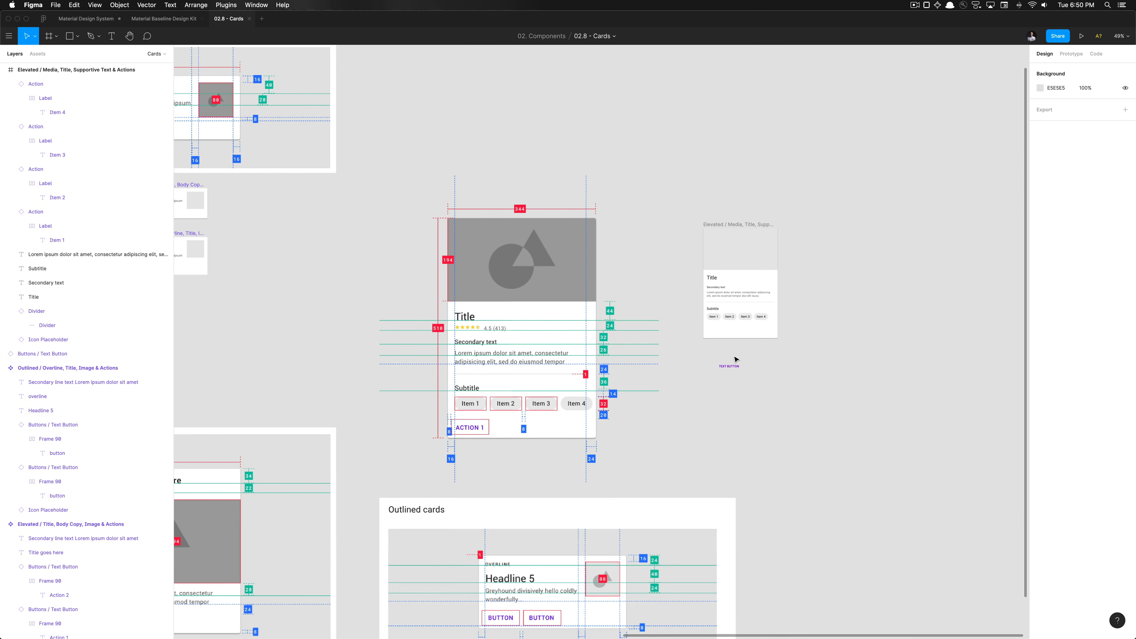
Change the text button's label to "Action 1" and select the whole button instance.
scroll(736, 360, up, 8)
double_click(728, 388)
text(Actio n1)
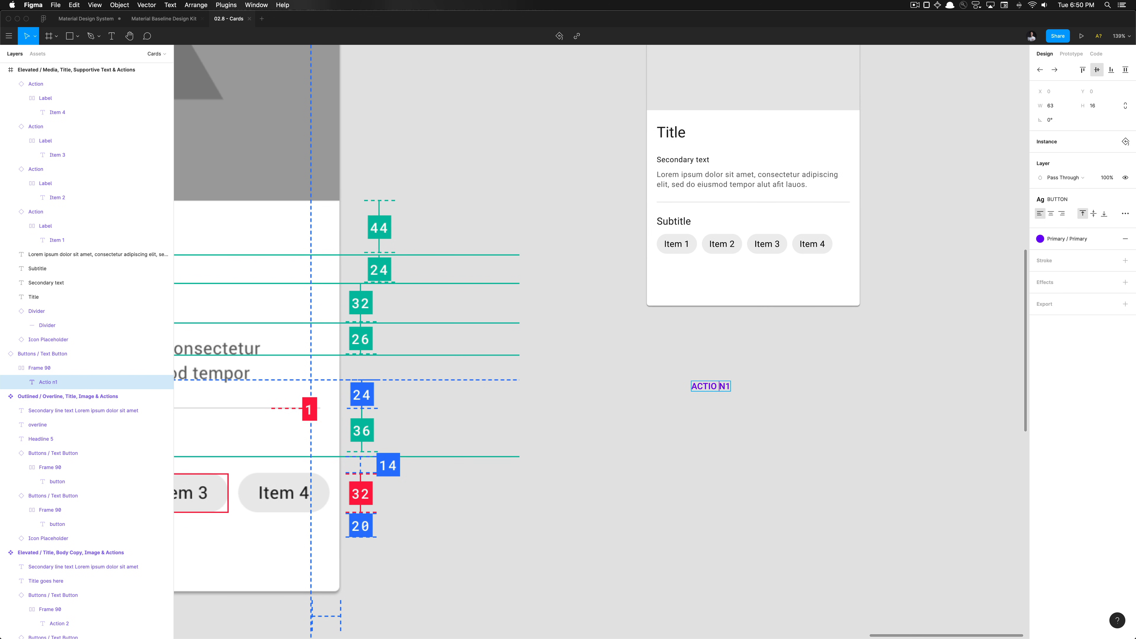
key(BackSpace)
key(Right)
key(Escape)
click(721, 393)
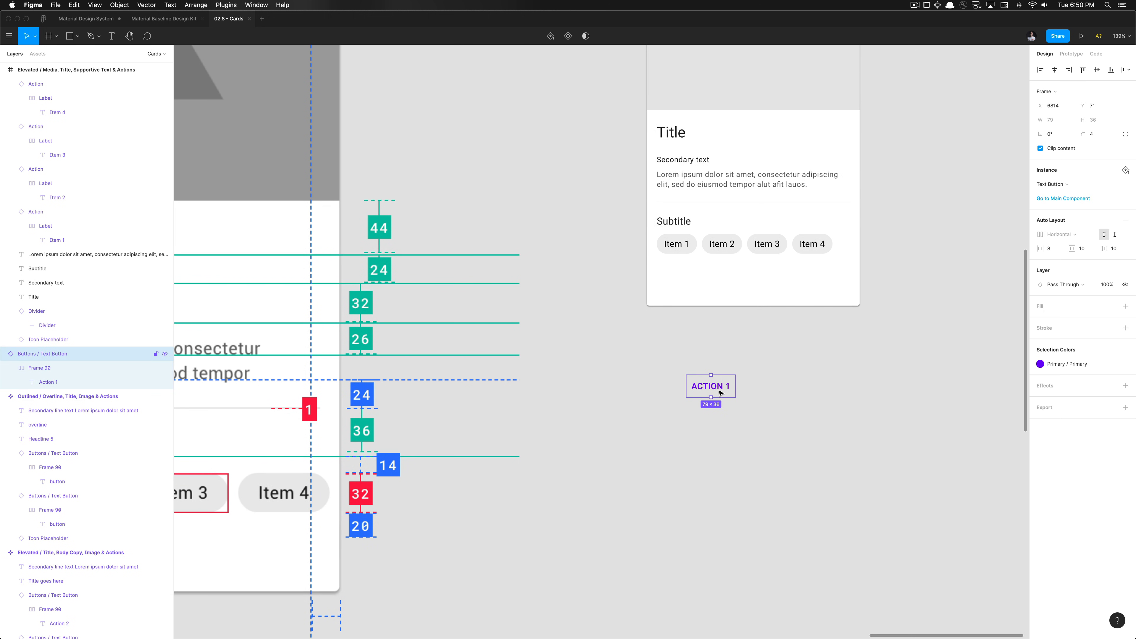
Move the Action 1 button into the card beneath the chips at Y 446, 20 below the chip row.
drag(725, 386, 691, 280)
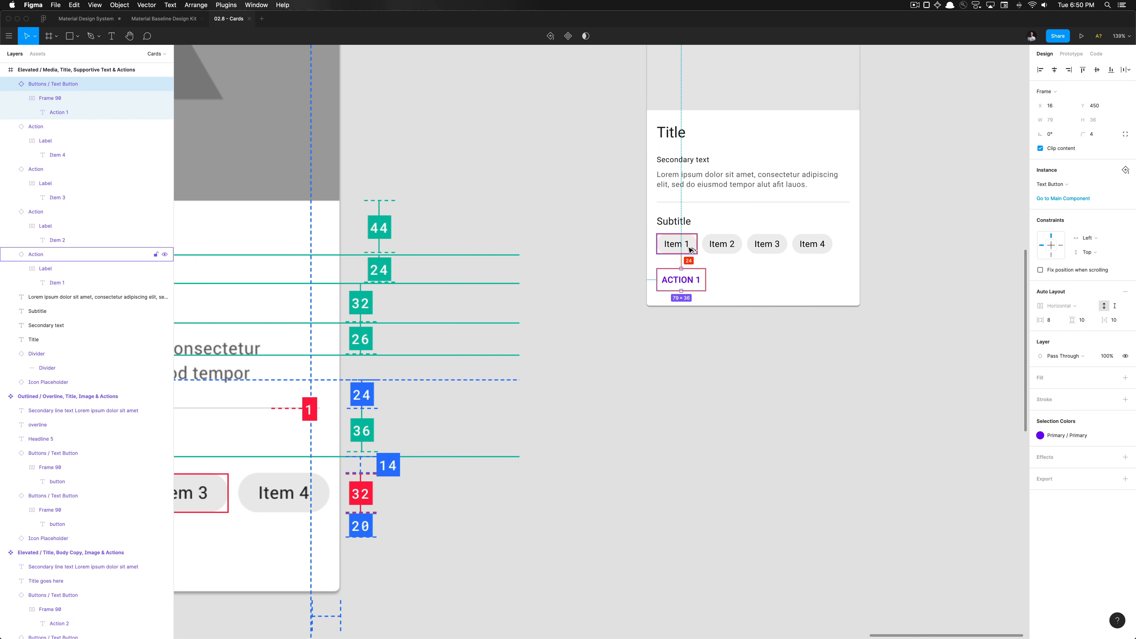
scroll(690, 249, down, 5)
scroll(690, 249, up, 7)
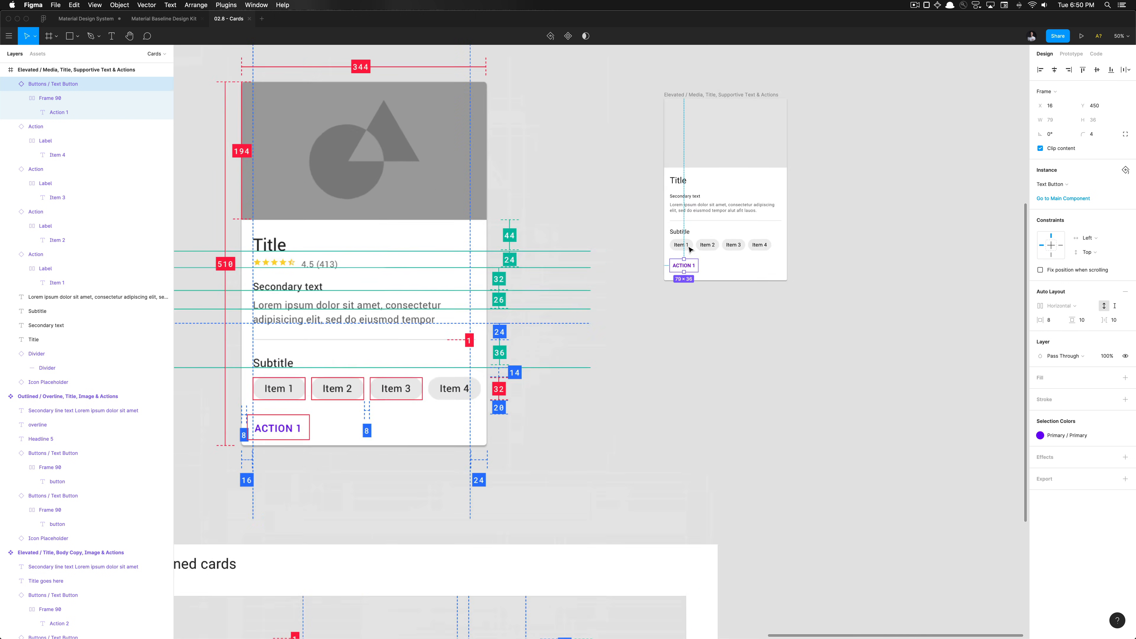
key(Up)
key(Up)
key(Up)
key(Up)
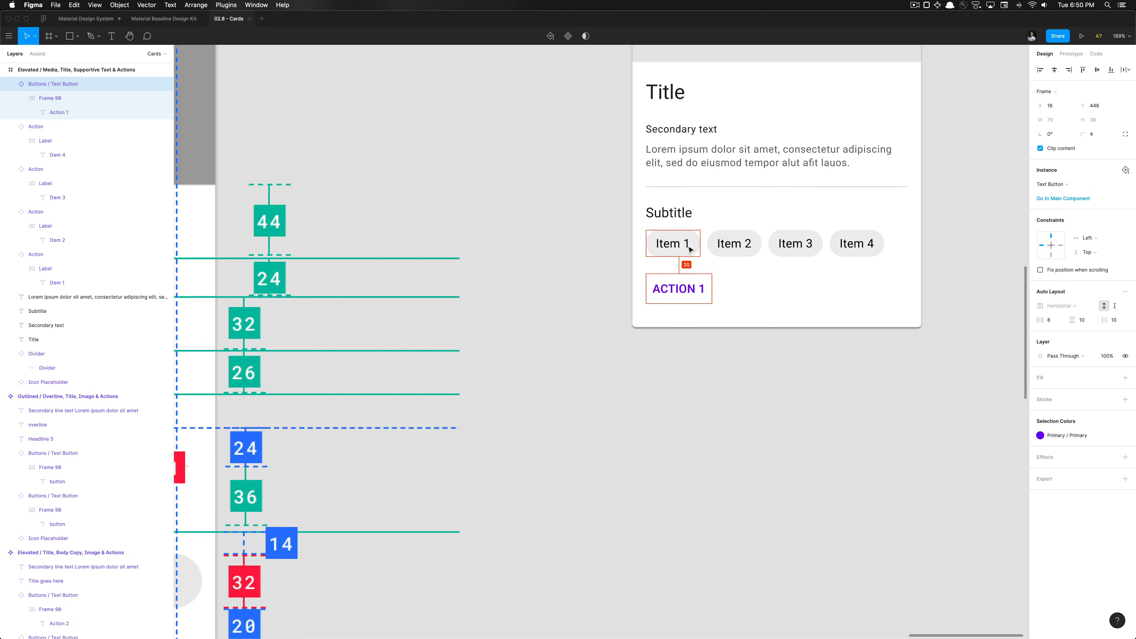
Shift the Action 1 button to X 8 and measure its distance to the card's edges.
scroll(690, 249, down, 5)
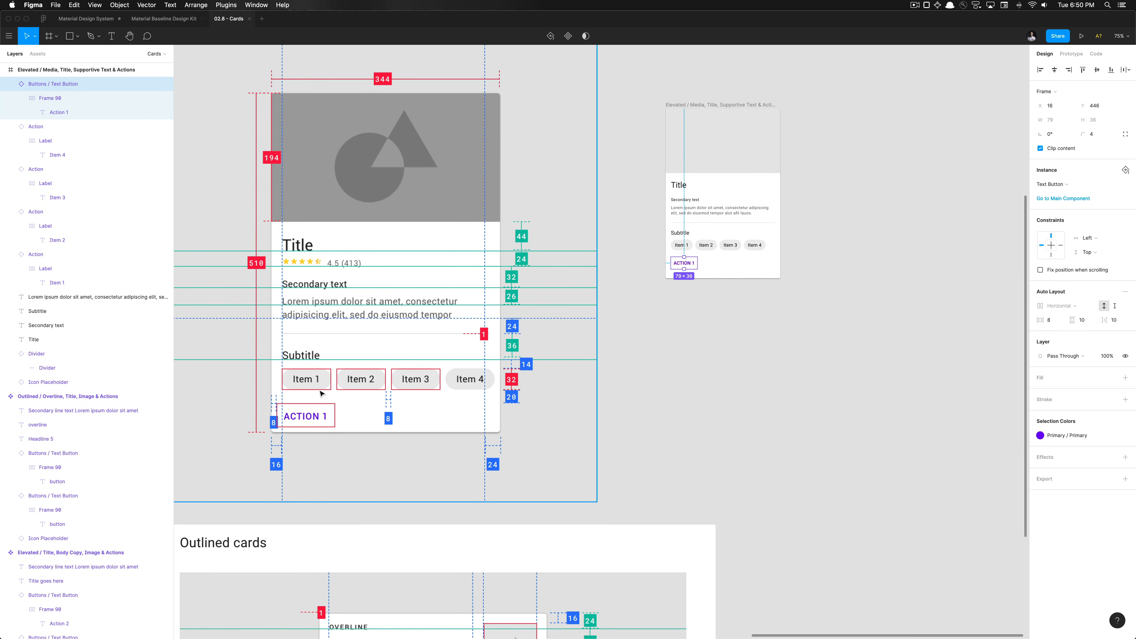
key(shift+Left)
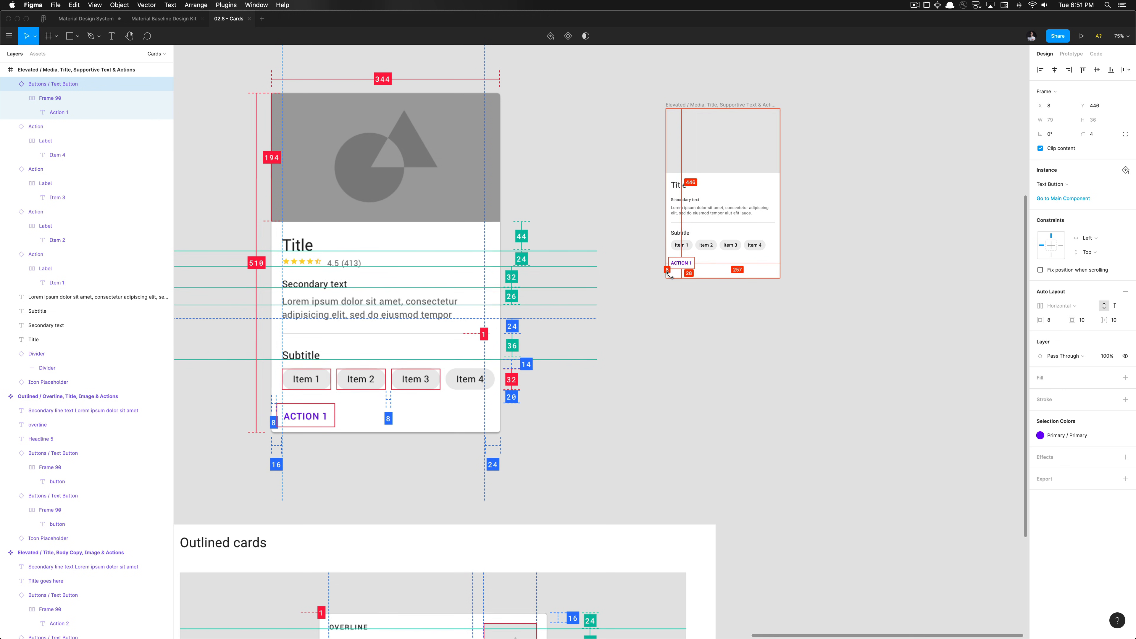
scroll(669, 274, up, 10)
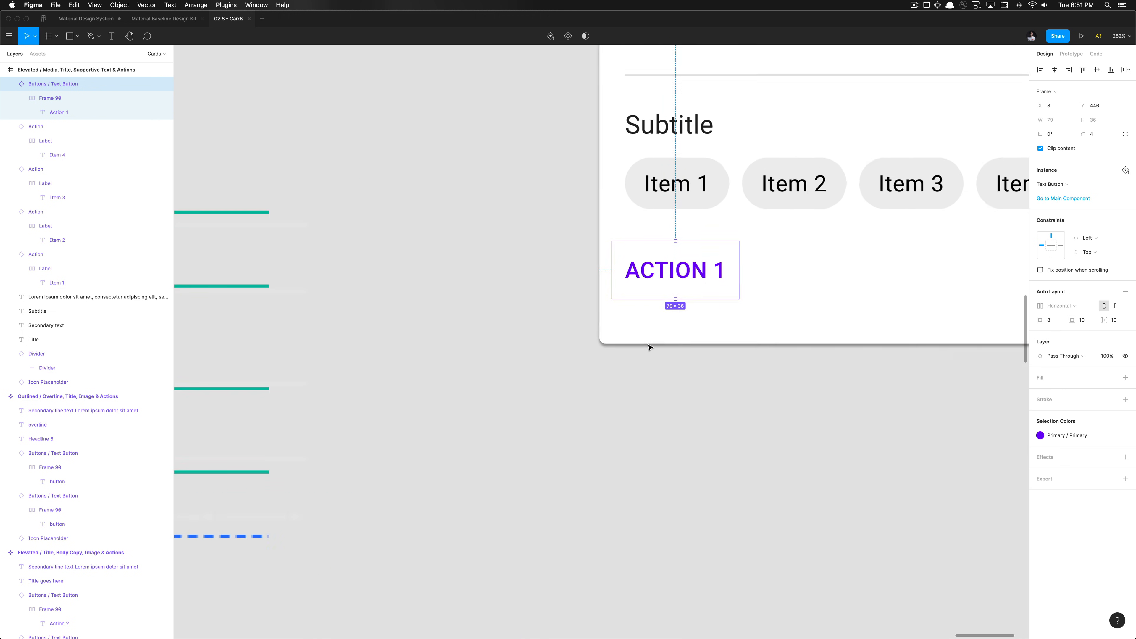
scroll(650, 348, up, 8)
key(alt)
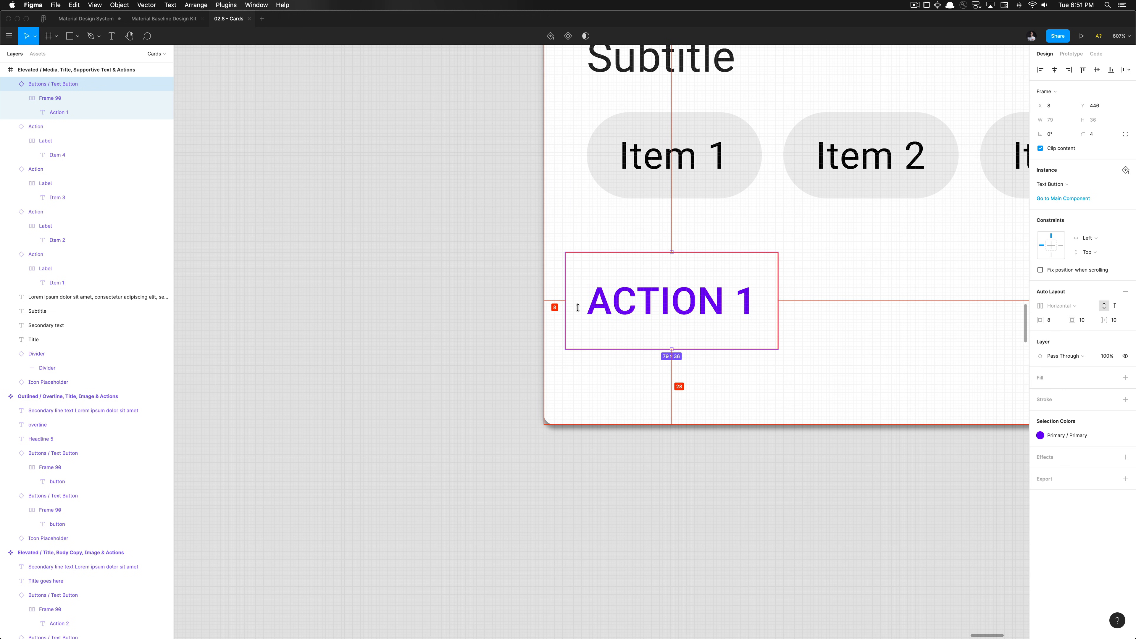
Show the rulers and check the Action 1 label's alignment with the first chip's left edge using a vertical guide.
key(shift+r)
key(super+z)
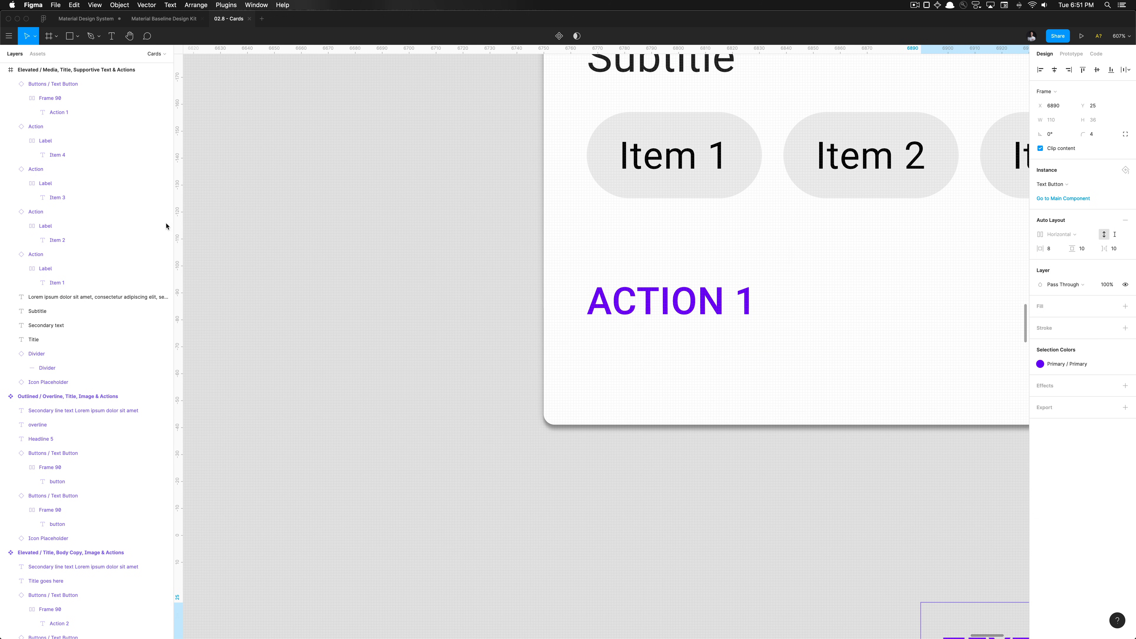
click(623, 302)
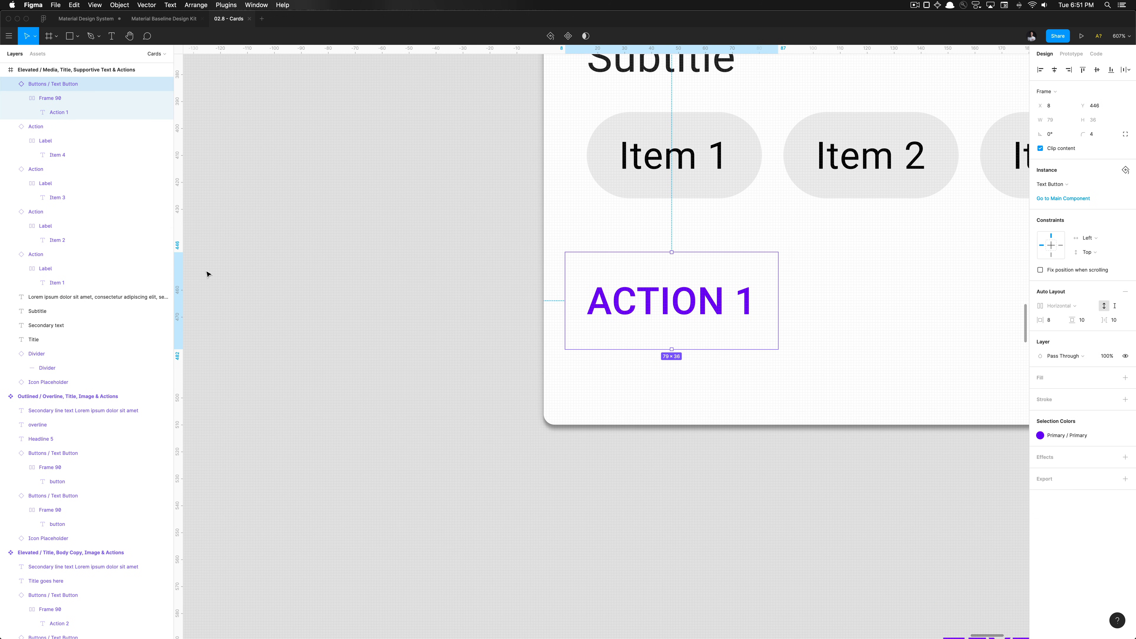
drag(181, 239, 588, 148)
scroll(614, 185, up, 1)
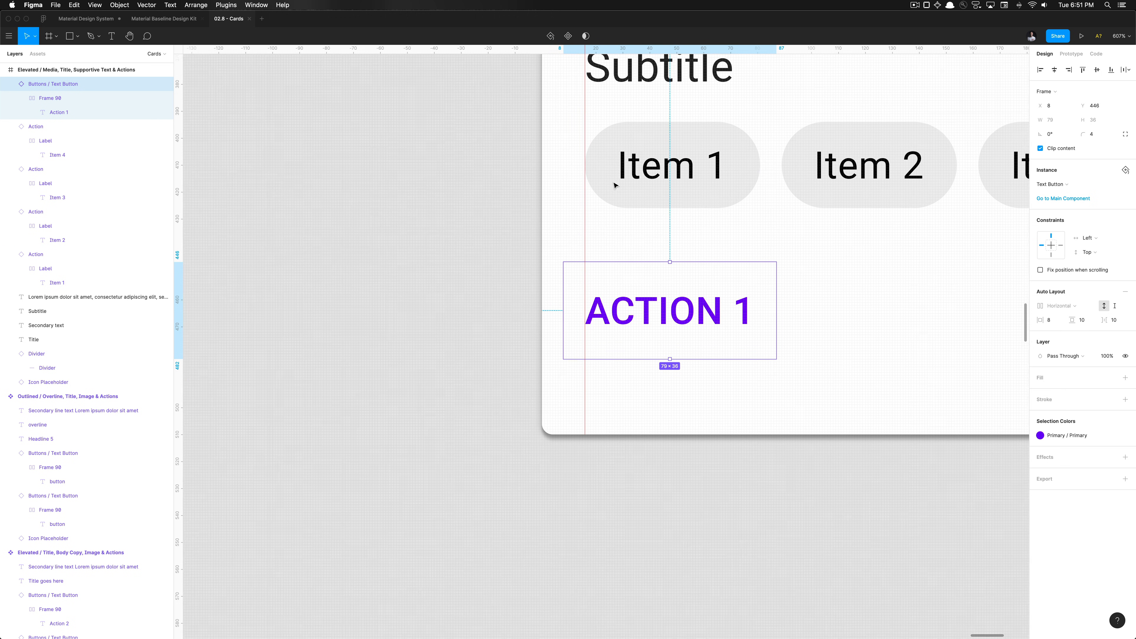
scroll(614, 185, up, 5)
key(alt)
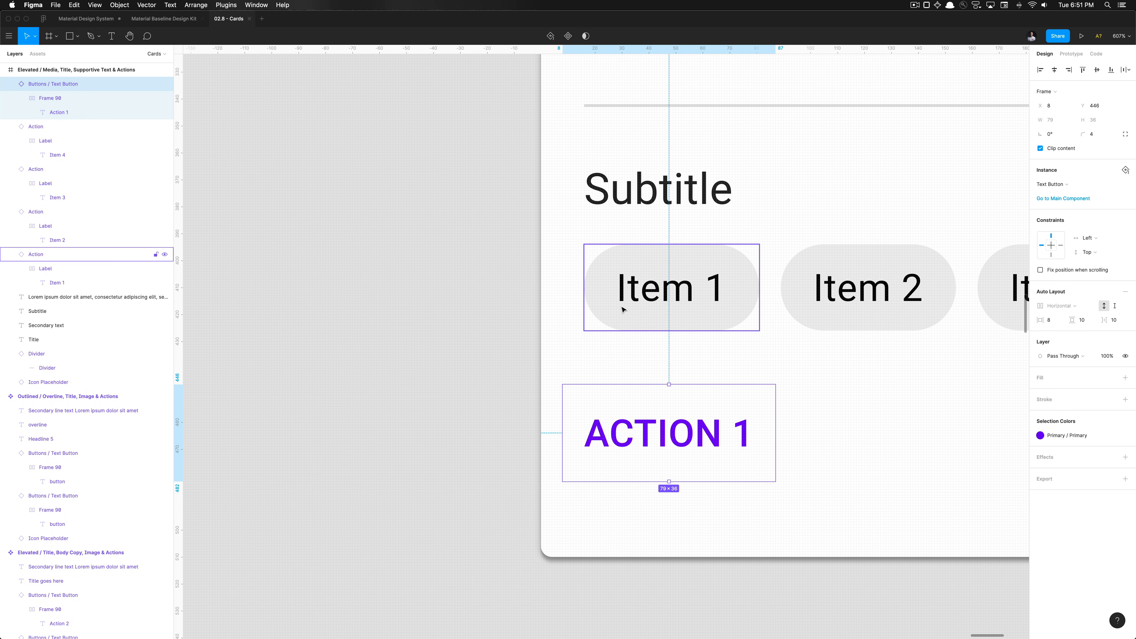
Compare the reference card's chip and action button spacing, including the space beneath the button, with the built card.
scroll(463, 420, down, 2)
scroll(462, 420, down, 10)
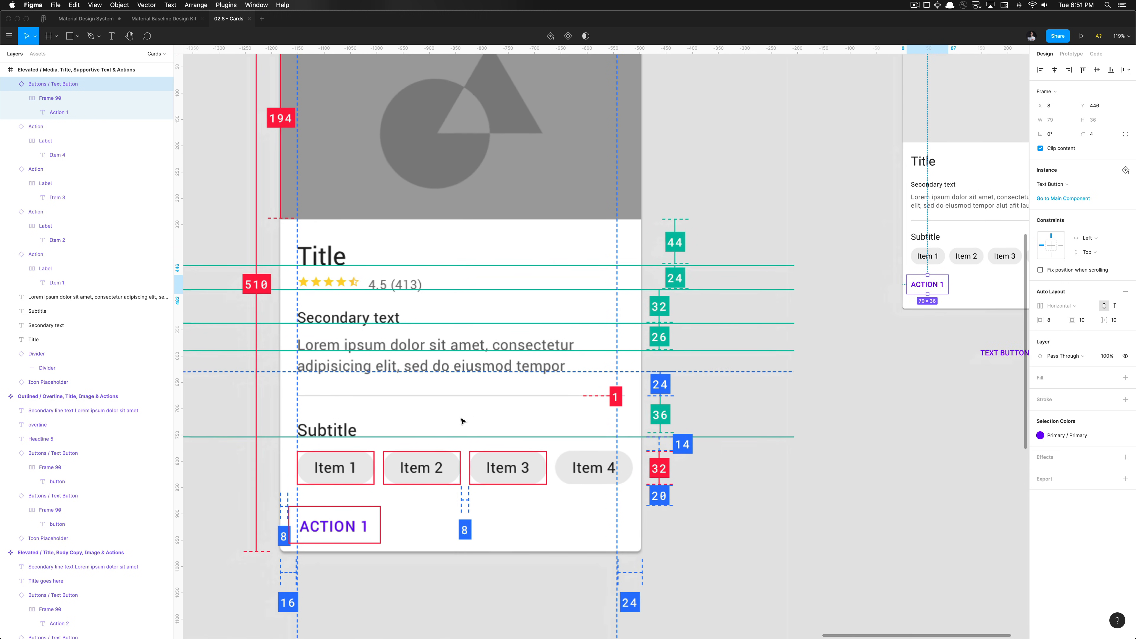
scroll(462, 421, right, 2)
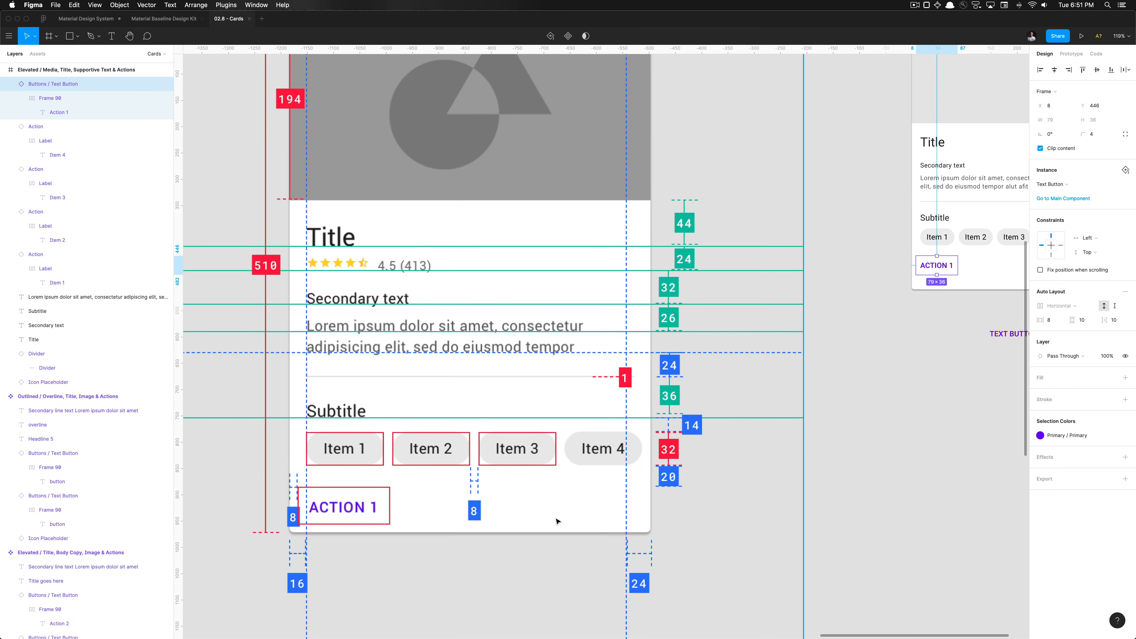
scroll(556, 521, left, 2)
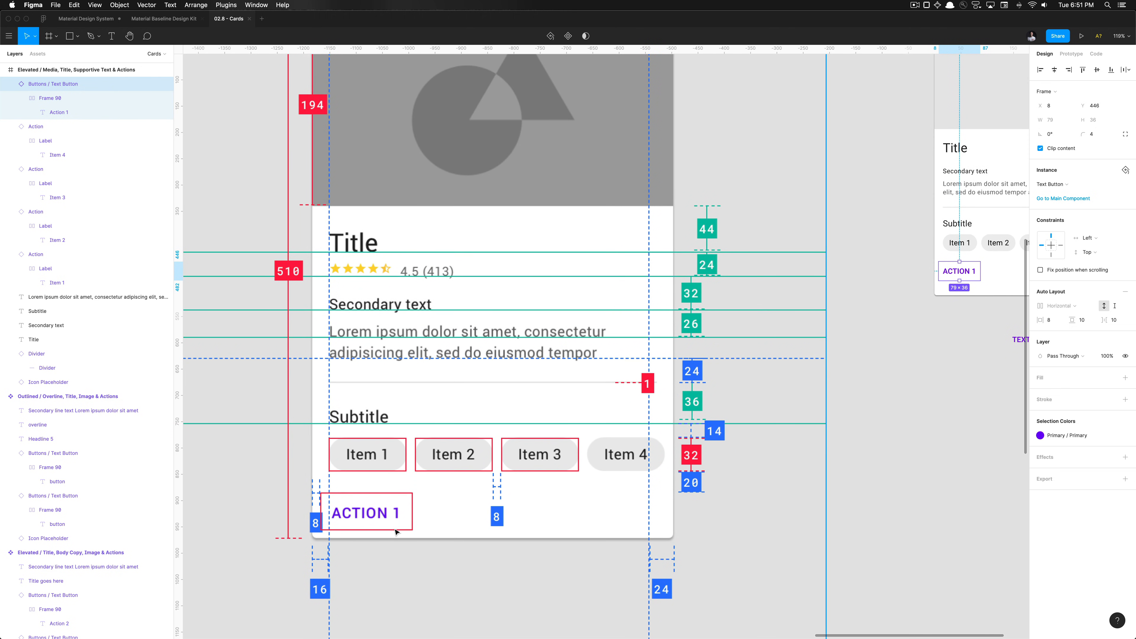
scroll(390, 538, down, 5)
scroll(390, 538, right, 4)
scroll(390, 539, up, 5)
scroll(390, 538, right, 9)
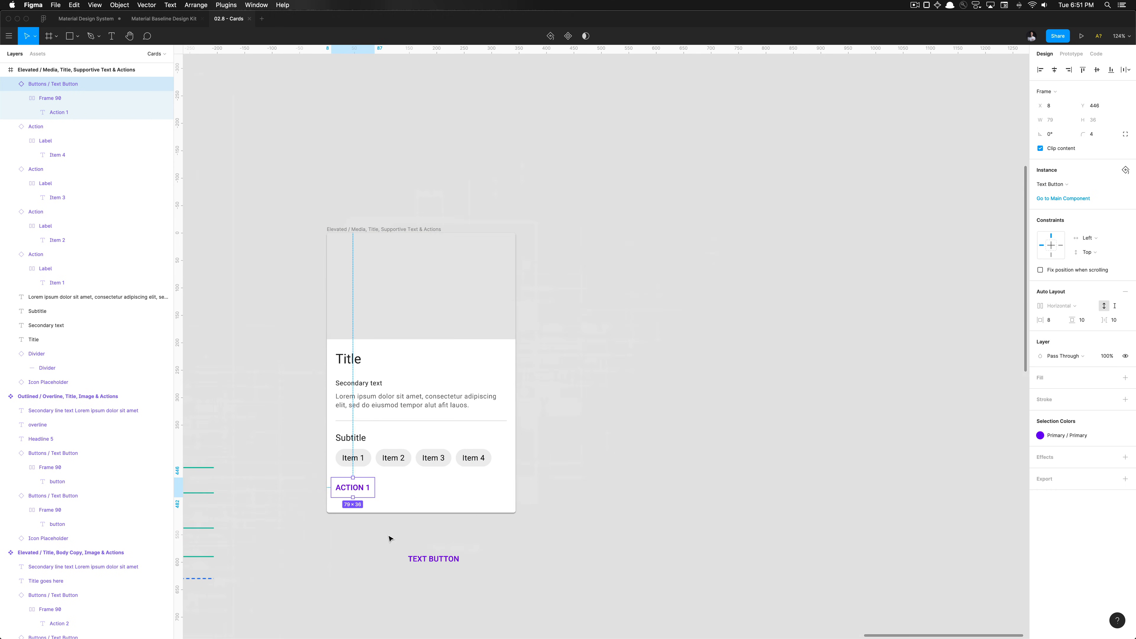
Shorten the elevated card frame to a height of 490, leaving 8 beneath the Action 1 button.
click(354, 228)
scroll(355, 233, up, 5)
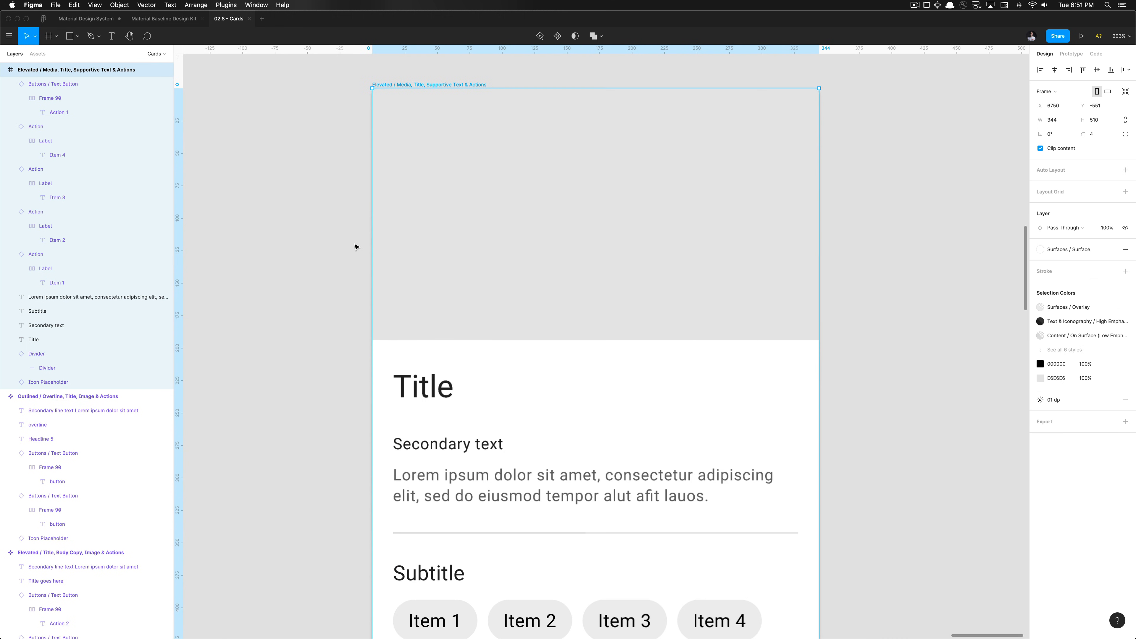
scroll(407, 365, down, 3)
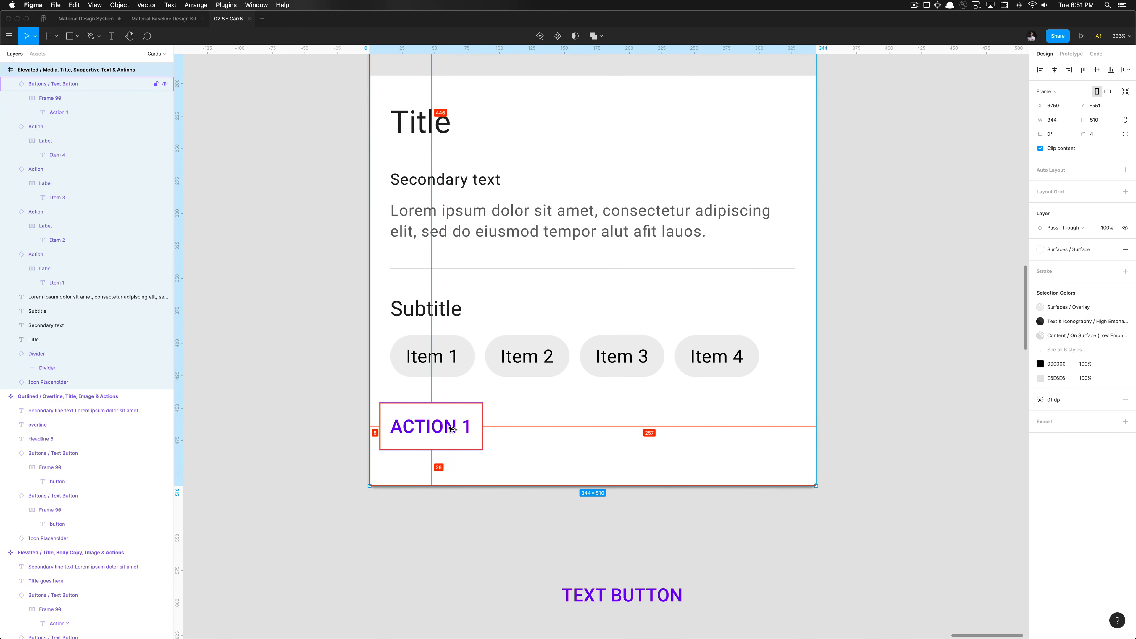
drag(438, 476, 440, 455)
scroll(450, 441, up, 10)
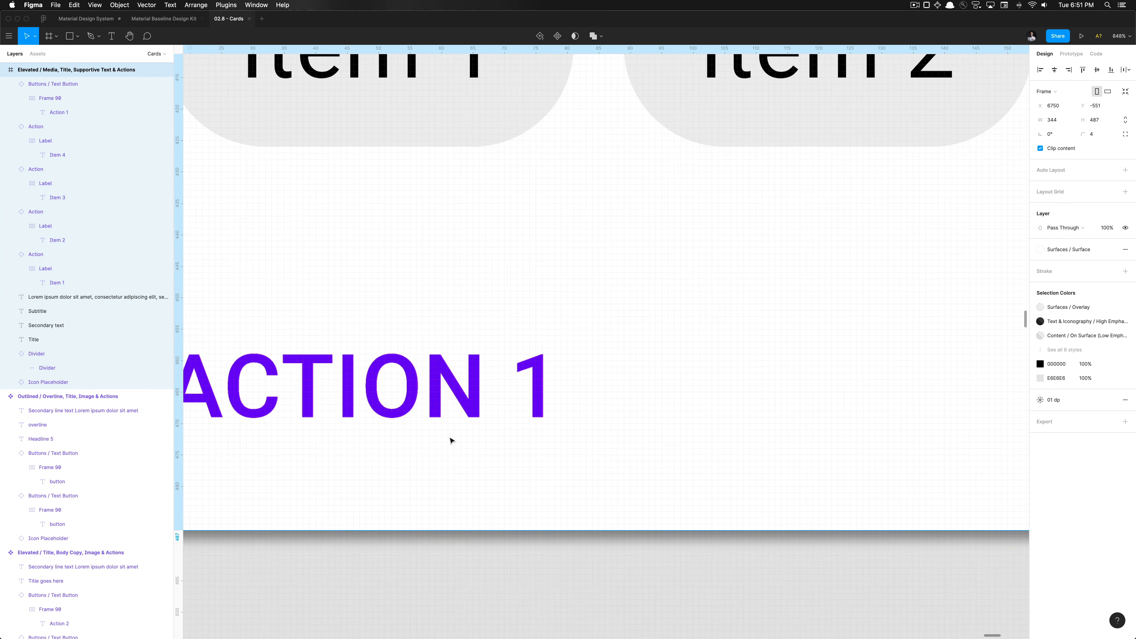
drag(476, 499, 477, 511)
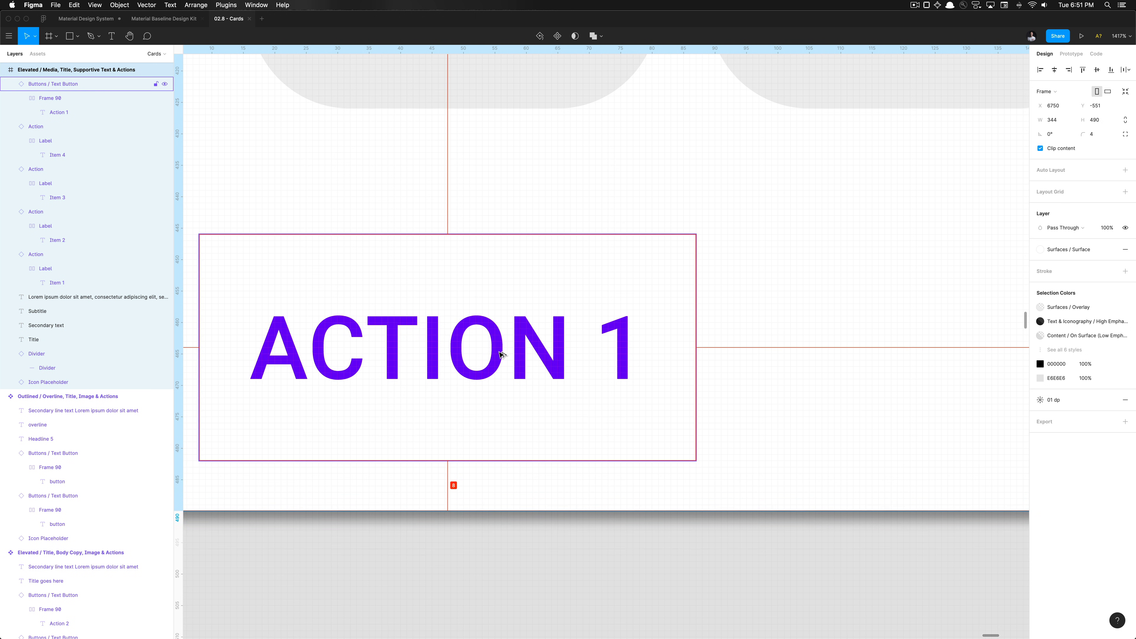
scroll(484, 448, down, 10)
Delete the stray text button below the elevated card.
click(523, 446)
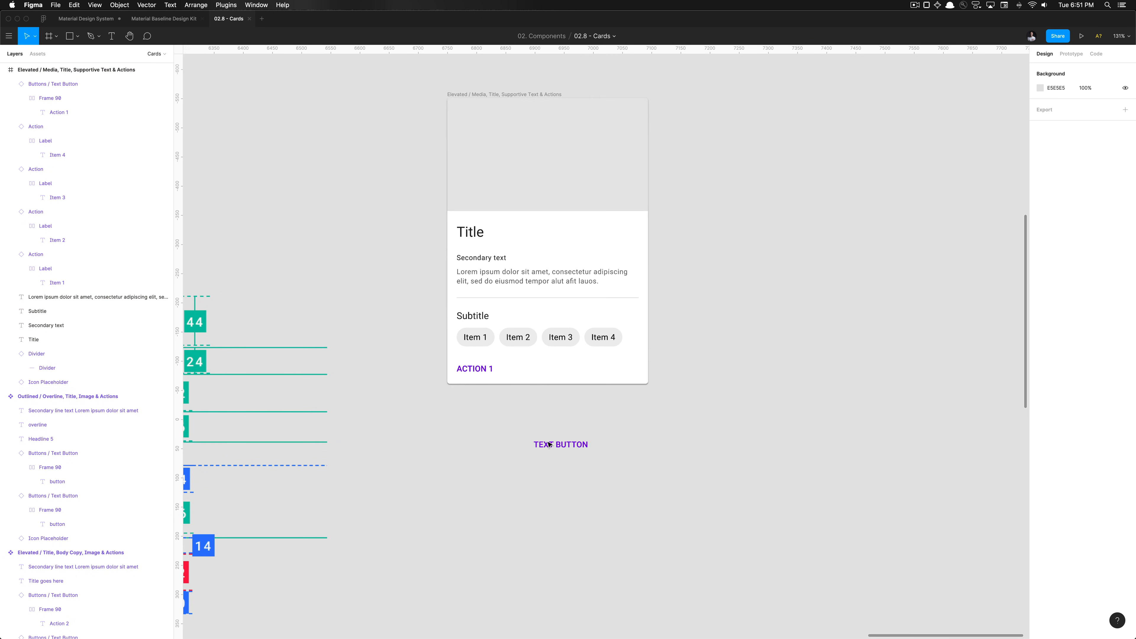
click(560, 444)
key(Delete)
Look over the reference cards and finished components, focusing on the reference card with an avatar header and media.
scroll(560, 444, down, 2)
scroll(560, 444, down, 3)
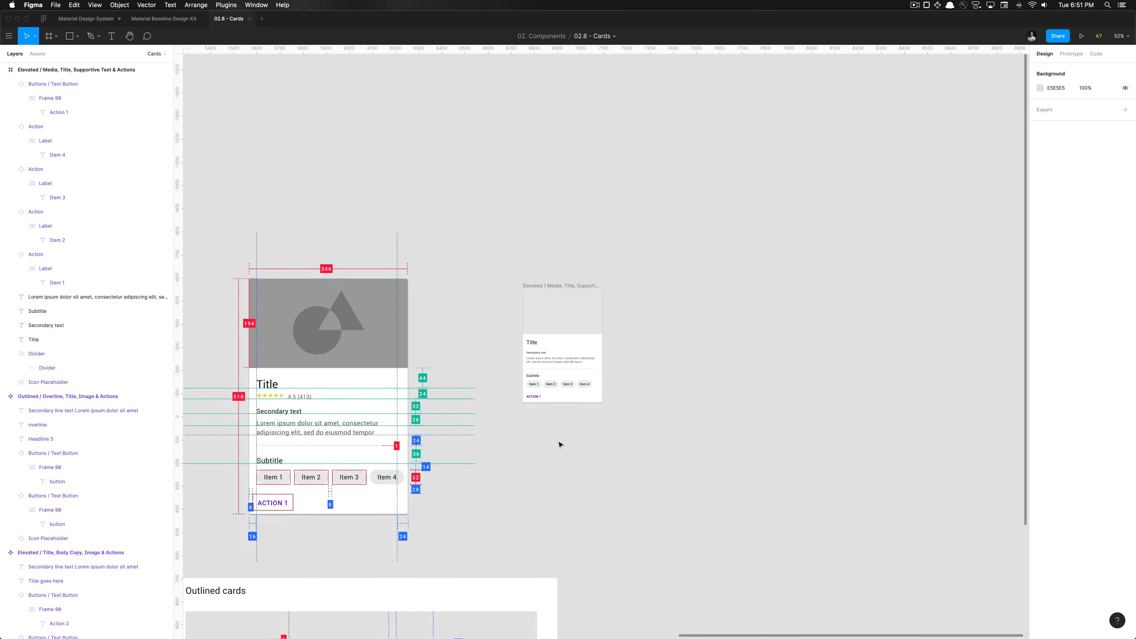
scroll(551, 407, down, 2)
scroll(551, 404, down, 3)
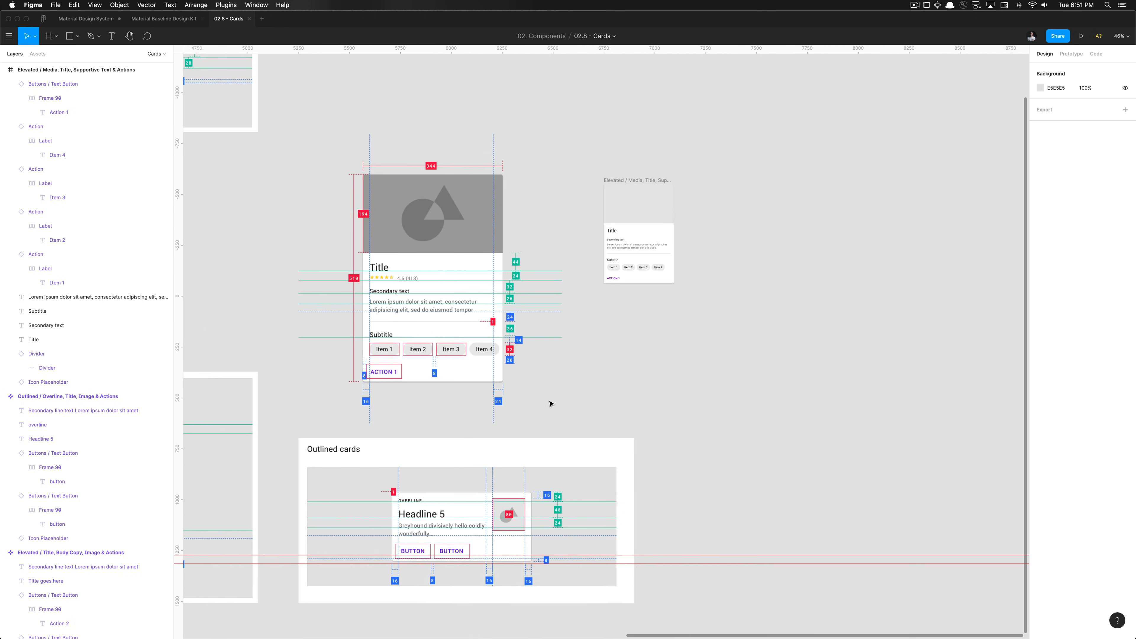
scroll(550, 404, down, 3)
scroll(462, 385, down, 2)
scroll(462, 385, up, 3)
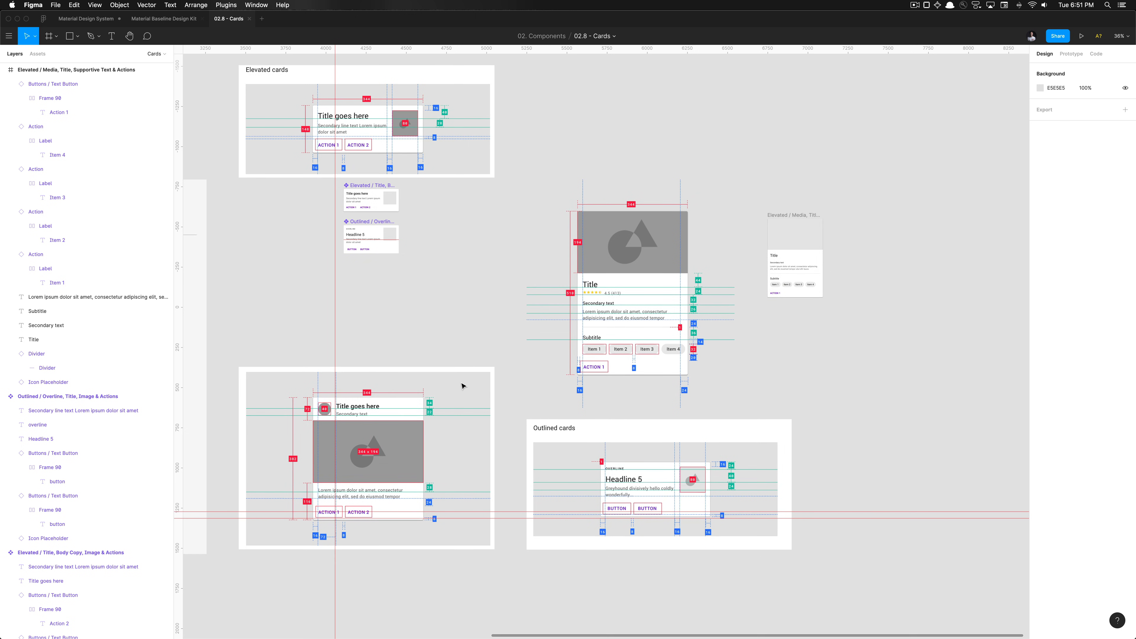
scroll(462, 385, down, 2)
scroll(479, 410, up, 4)
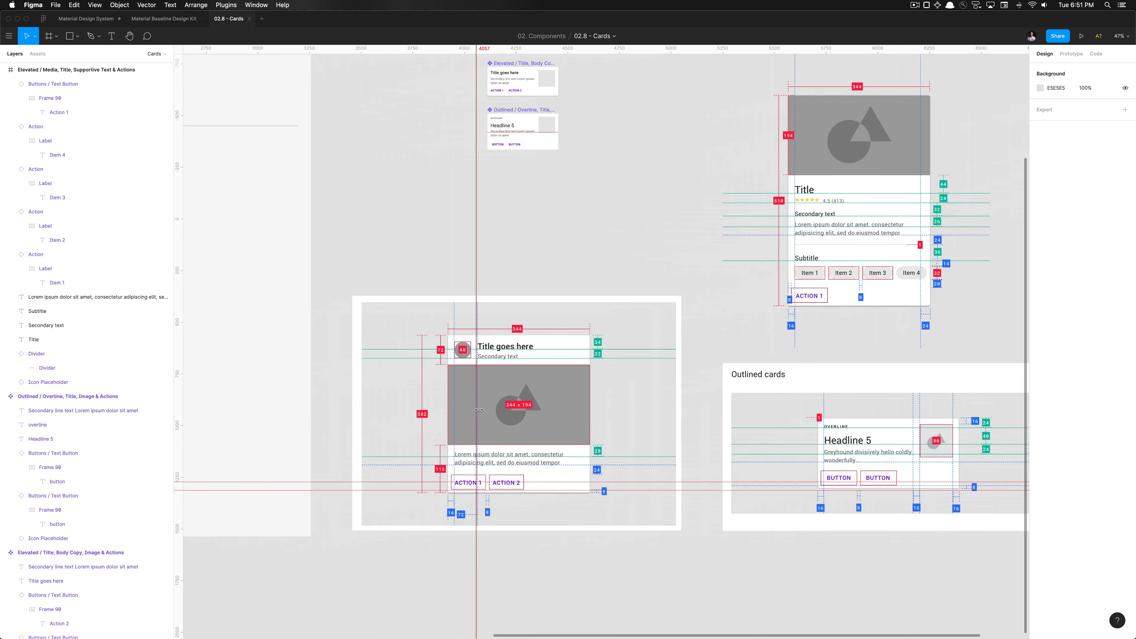
Examine the reference card with avatar header and media, along with the two avatar cards Frame 91 and Frame 92.
scroll(479, 409, up, 5)
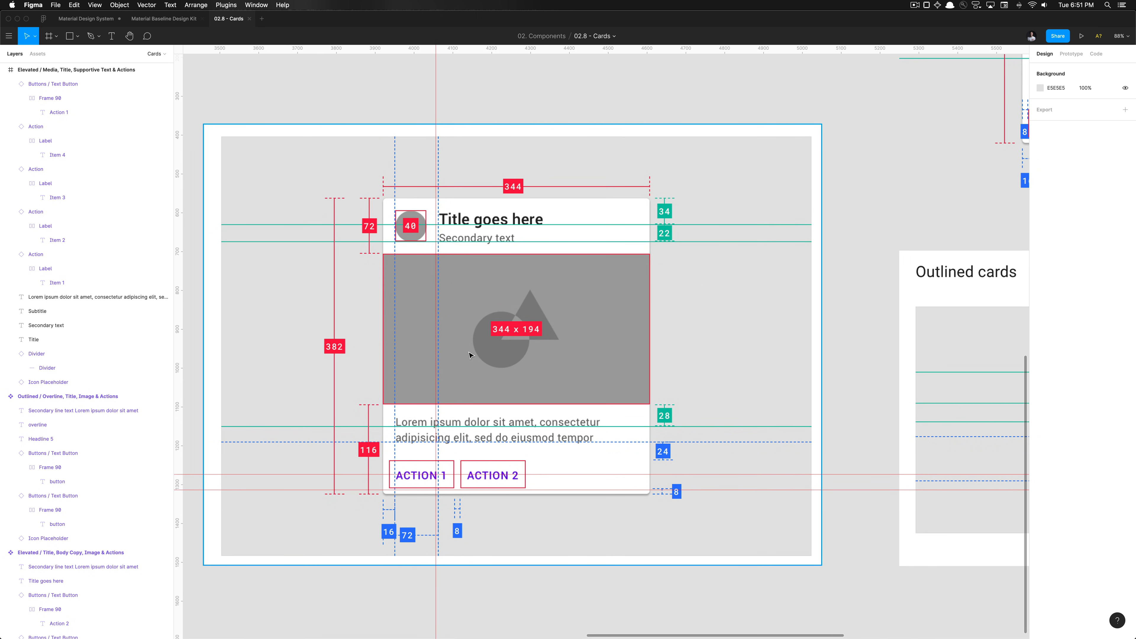
scroll(470, 355, down, 5)
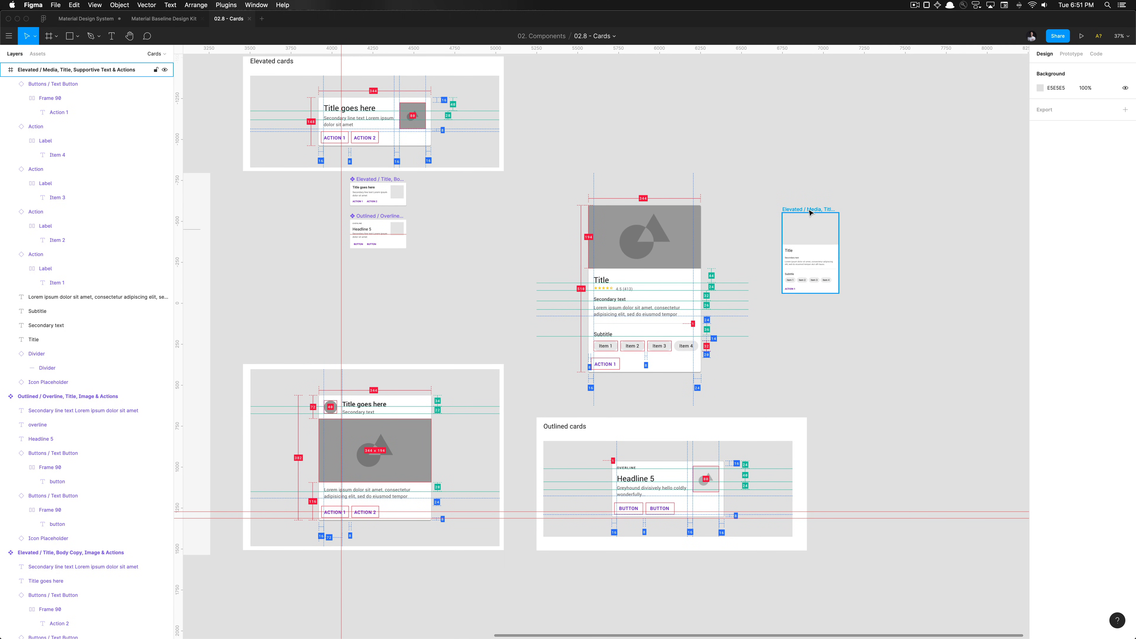
click(809, 213)
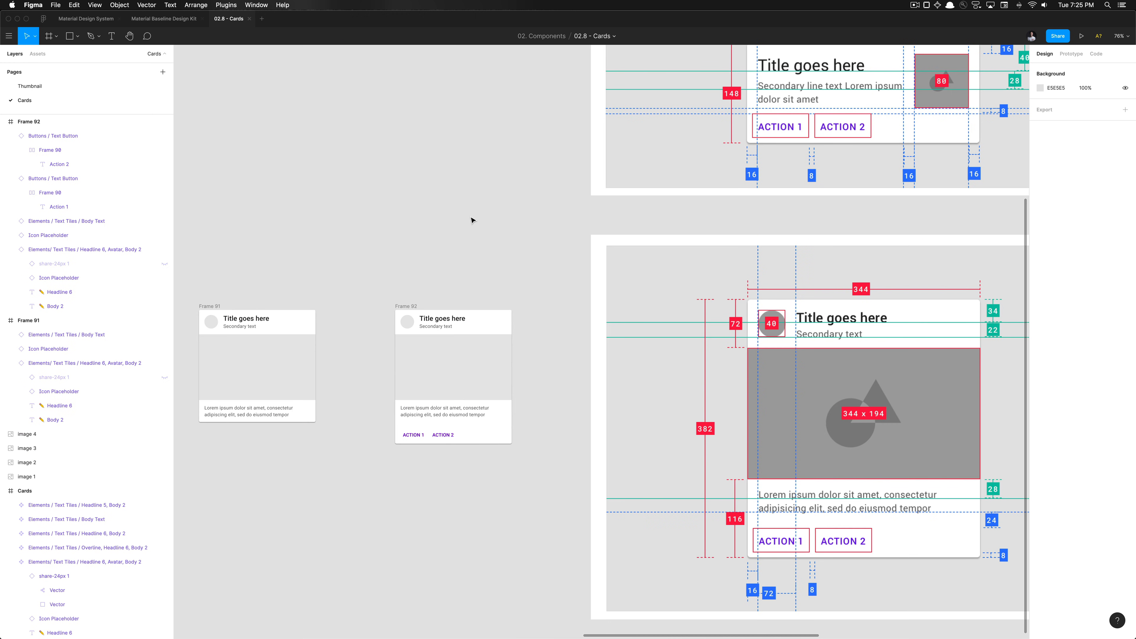
scroll(411, 282, down, 3)
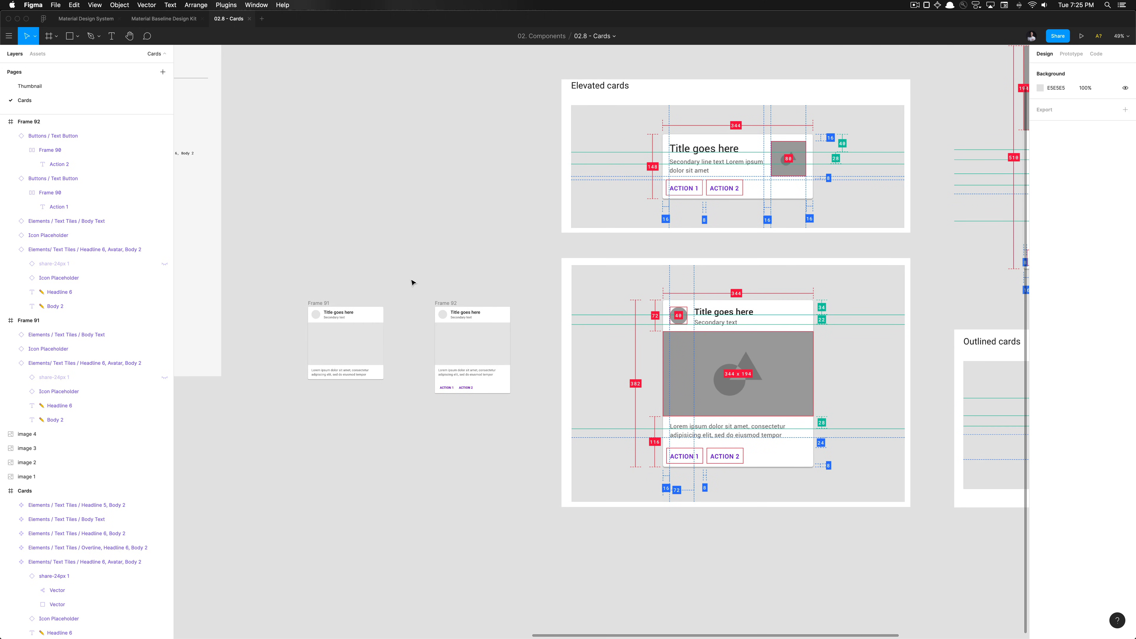
scroll(411, 282, up, 5)
scroll(412, 282, right, 2)
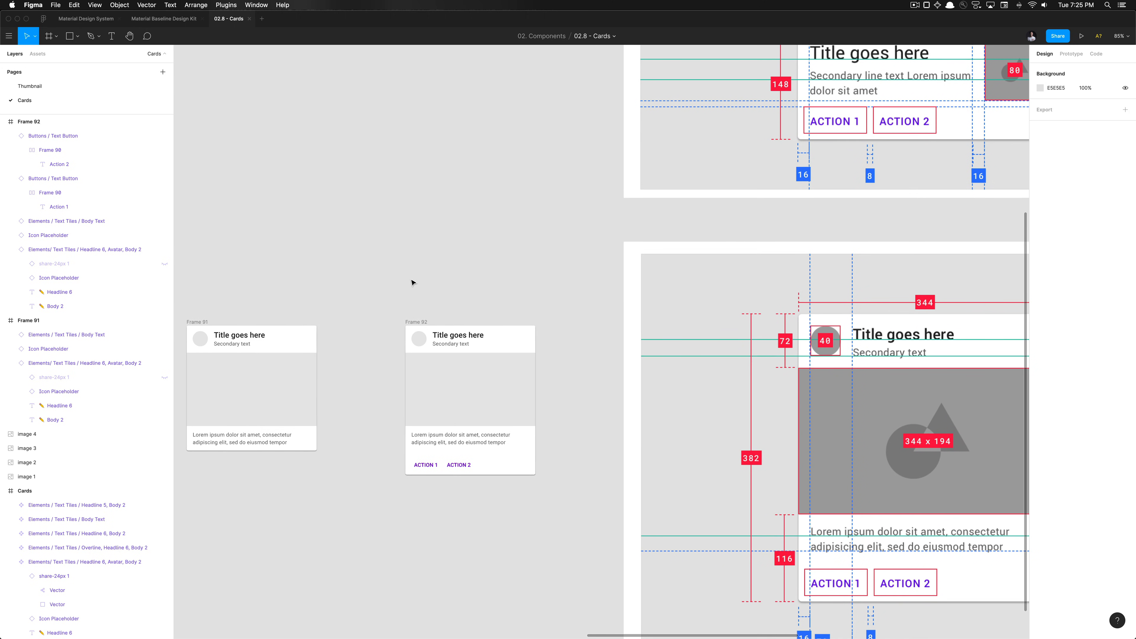
scroll(429, 343, down, 4)
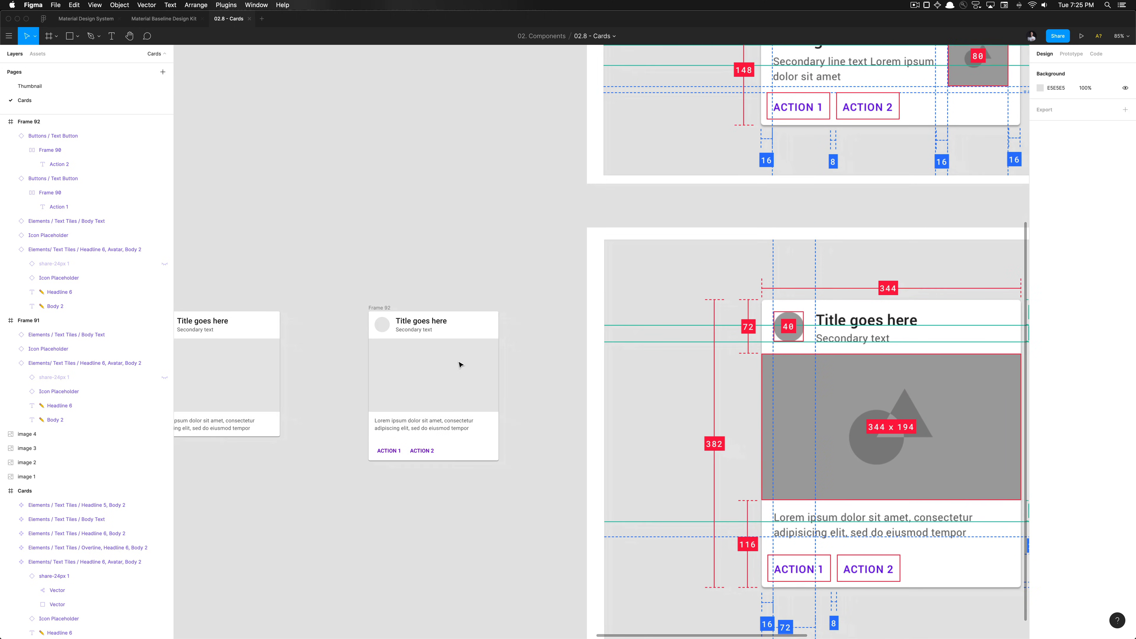
Look over the two built avatar cards beside their reference image, including their media area and actions.
drag(361, 309, 376, 348)
key(super+z)
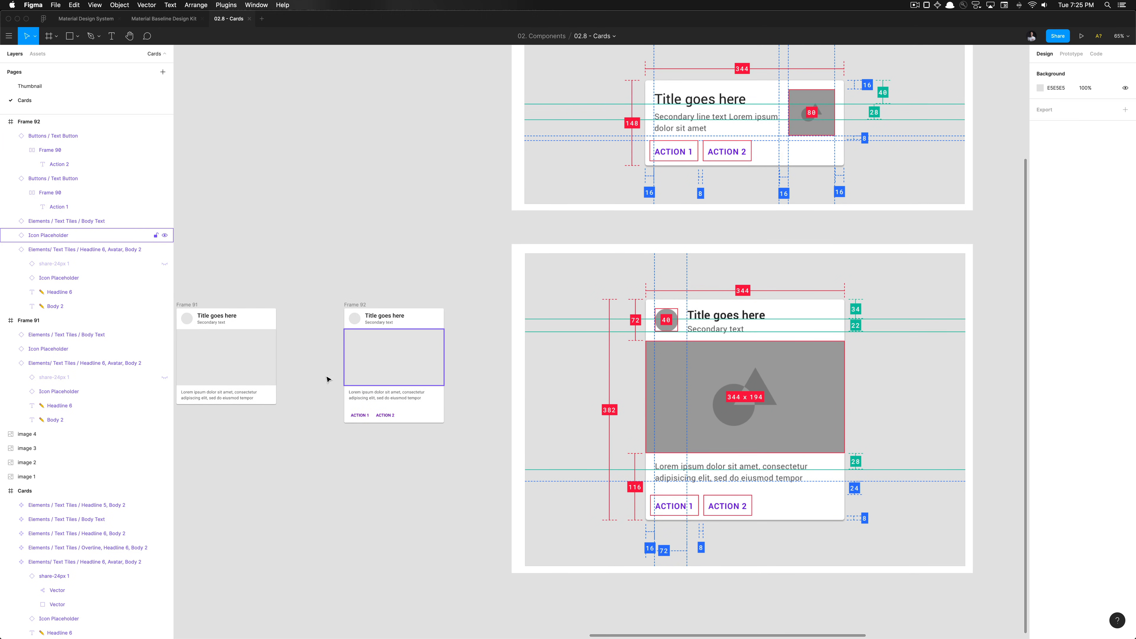
scroll(300, 394, left, 4)
drag(198, 293, 520, 550)
drag(481, 380, 522, 448)
key(Escape)
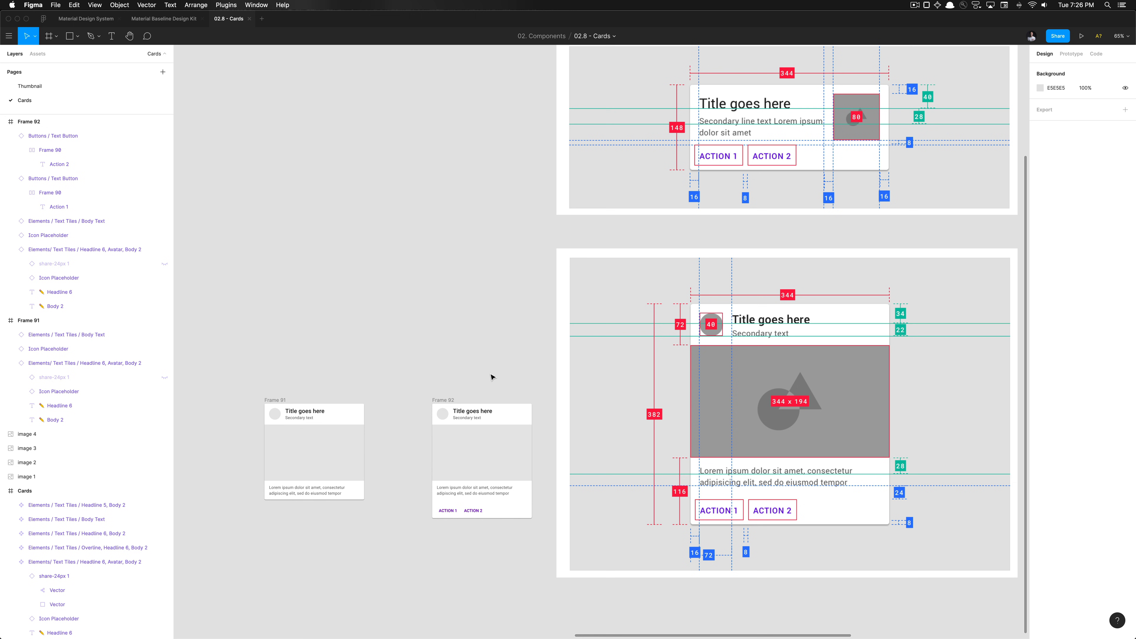
Inspect the finished components in the Cards frame, focusing on the elevated card with title, body copy, image and actions.
scroll(492, 377, down, 5)
scroll(492, 377, left, 5)
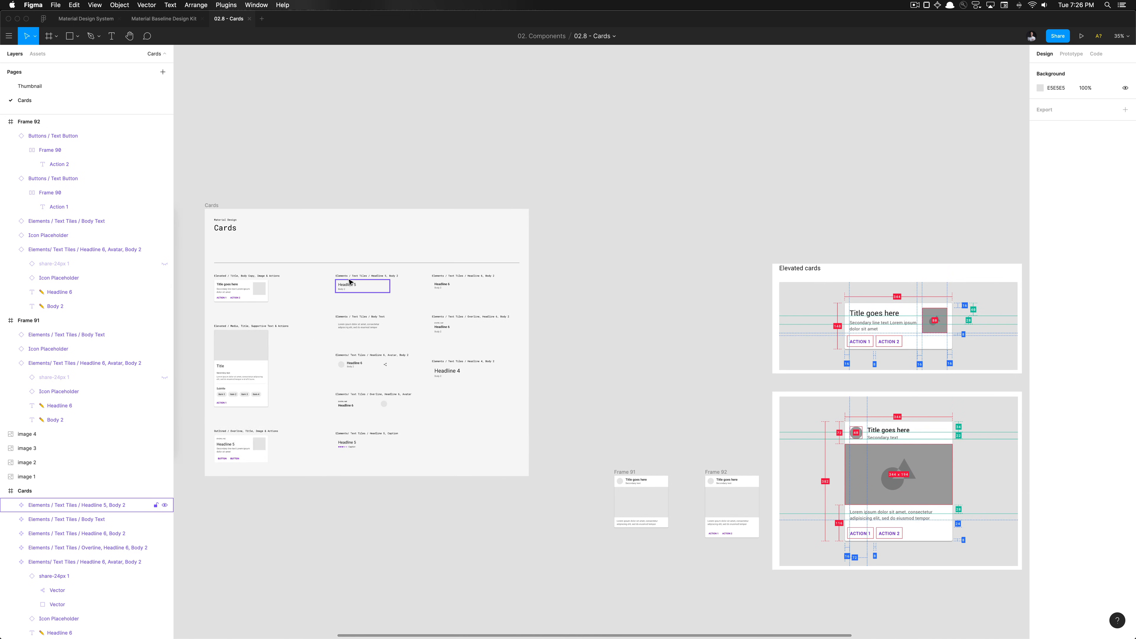
scroll(349, 283, up, 3)
scroll(350, 282, left, 2)
scroll(349, 282, up, 5)
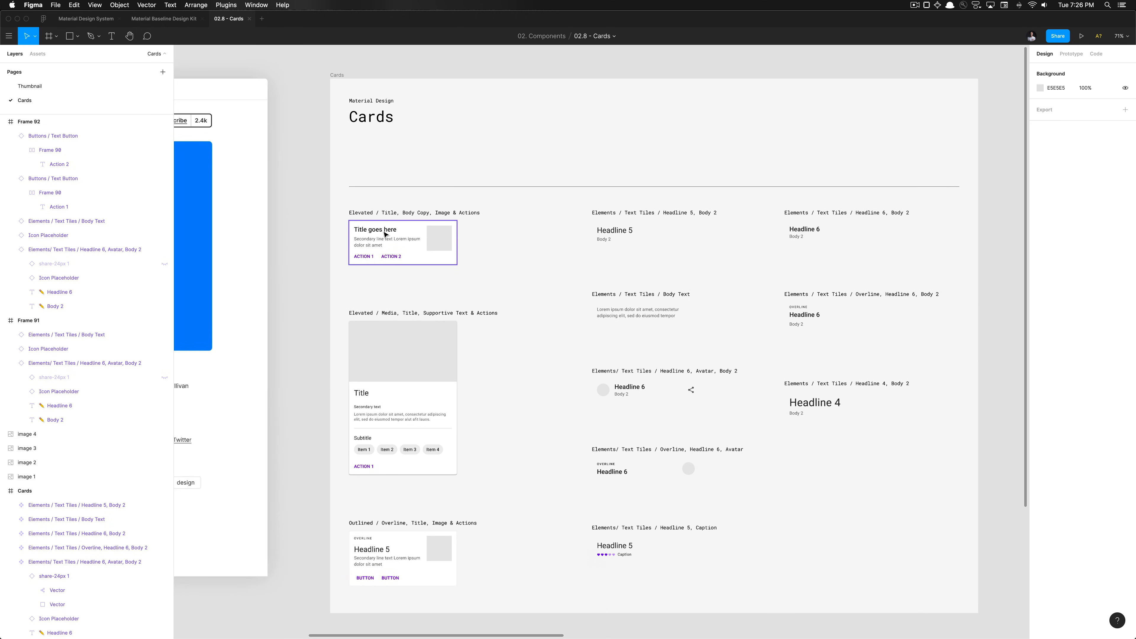
click(385, 235)
click(385, 234)
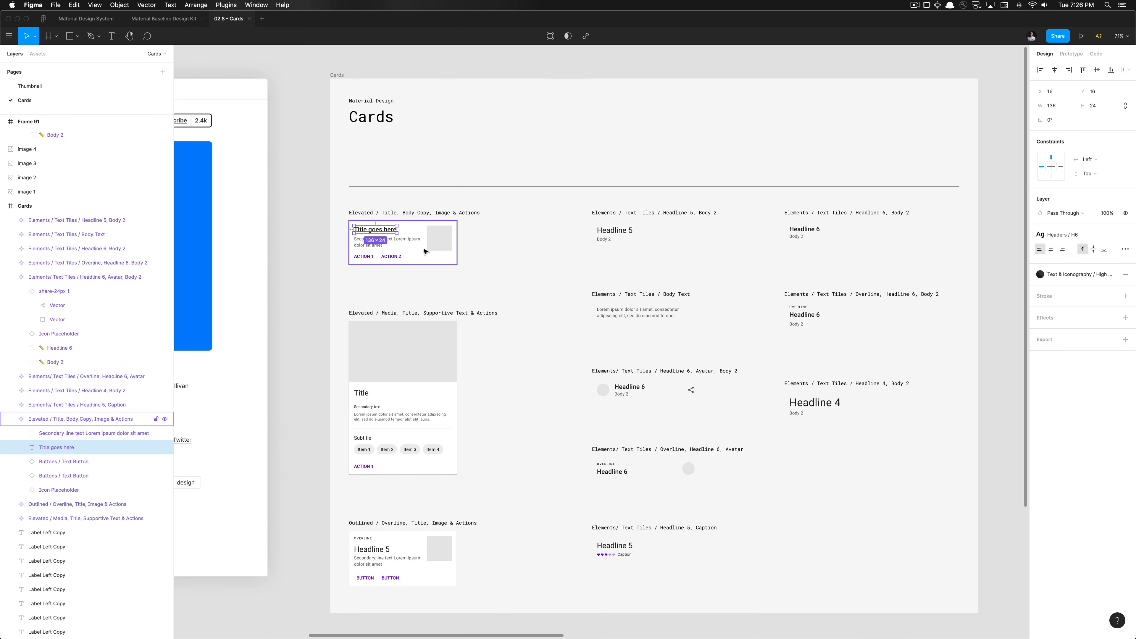
key(Escape)
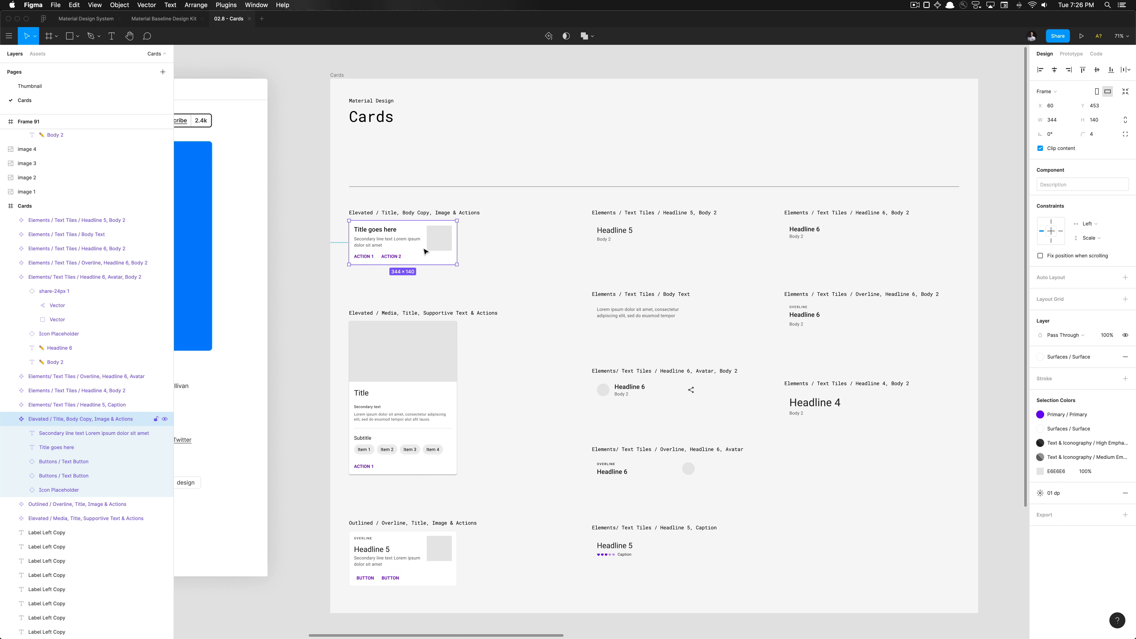
click(627, 289)
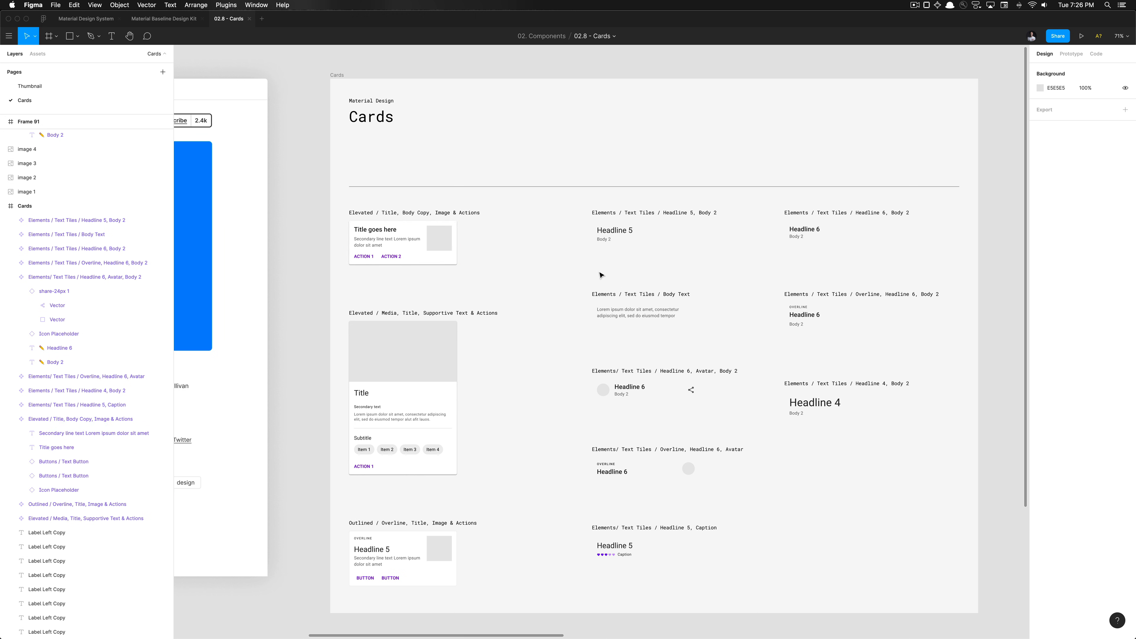
Review the remaining text tile components and compare them with Frame 91 and Frame 92.
scroll(600, 275, right, 5)
scroll(600, 275, up, 3)
scroll(599, 274, down, 4)
scroll(600, 275, right, 4)
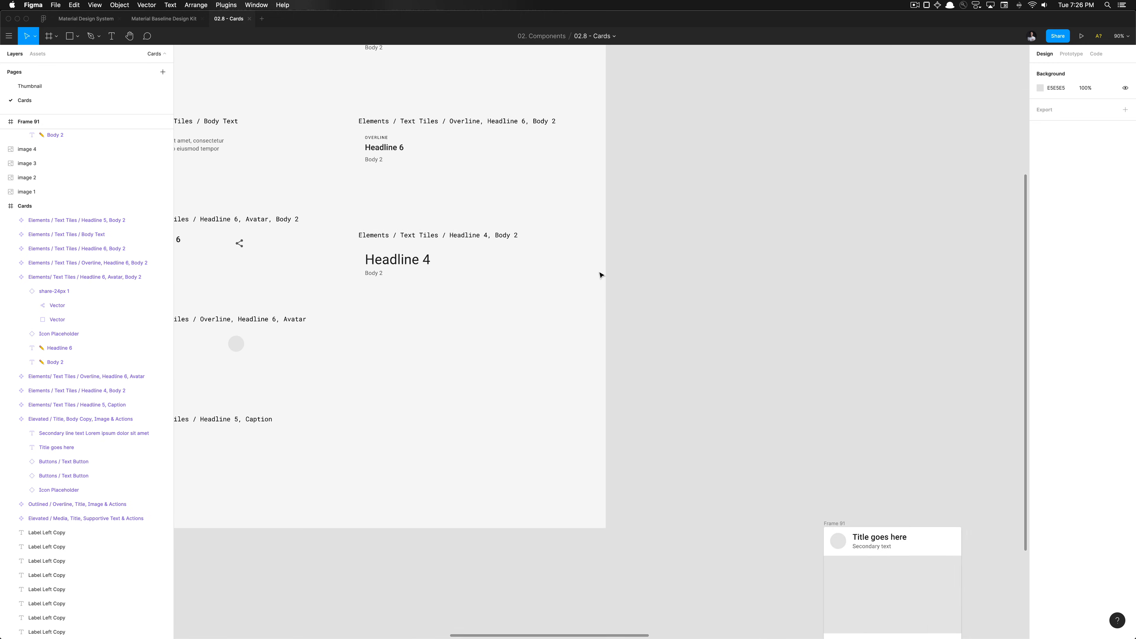
scroll(600, 275, right, 6)
scroll(600, 275, down, 3)
scroll(743, 375, right, 6)
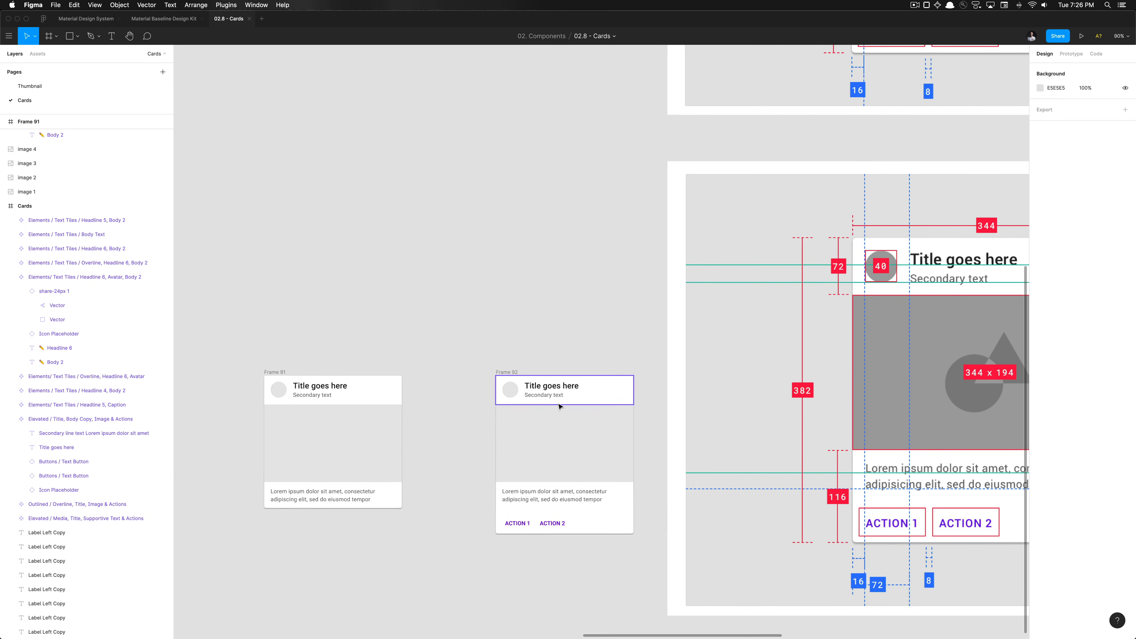
scroll(550, 487, down, 5)
scroll(559, 522, left, 4)
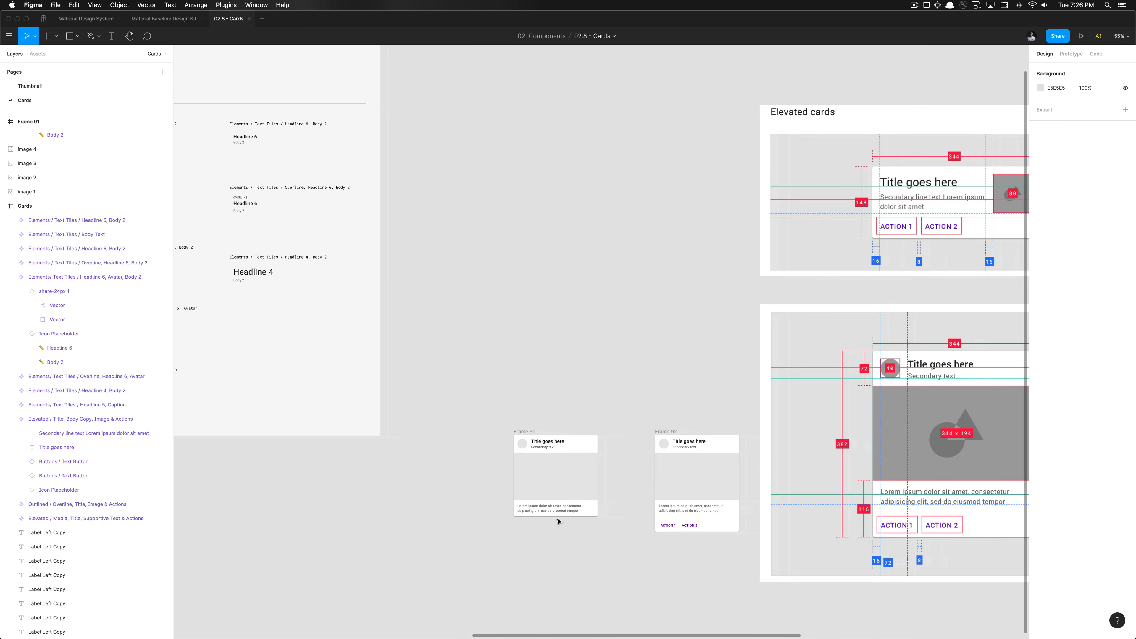
Inspect the Headline 5, Body 2 and Body Text tile components in the Cards frame.
scroll(573, 406, right, 5)
scroll(573, 406, left, 10)
scroll(573, 406, up, 3)
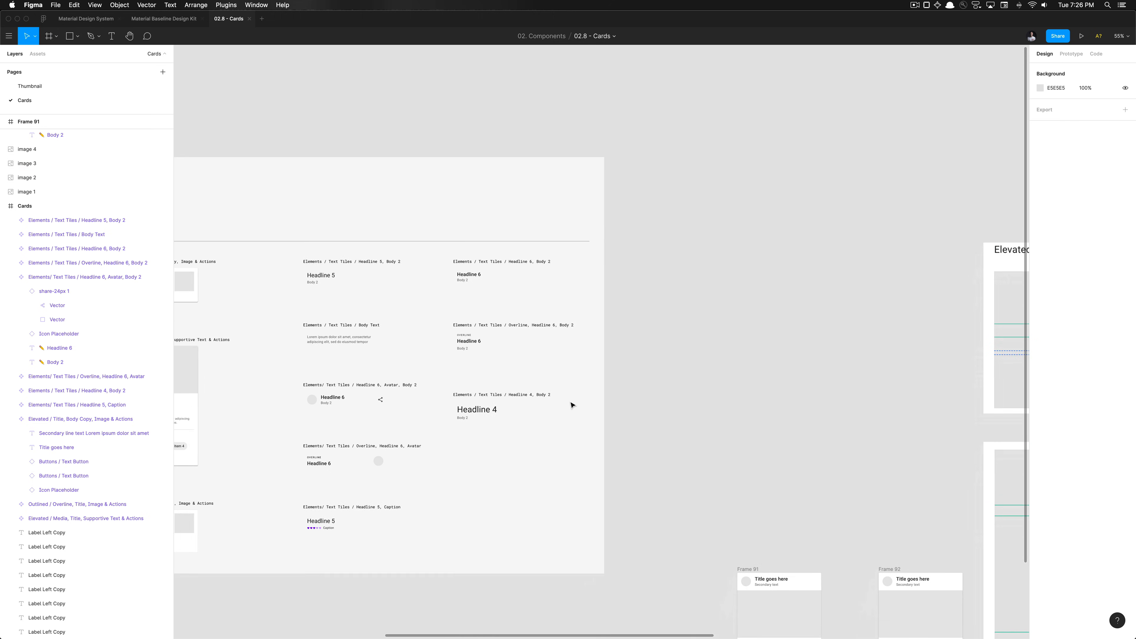
scroll(572, 405, up, 3)
scroll(570, 403, down, 2)
scroll(570, 404, right, 2)
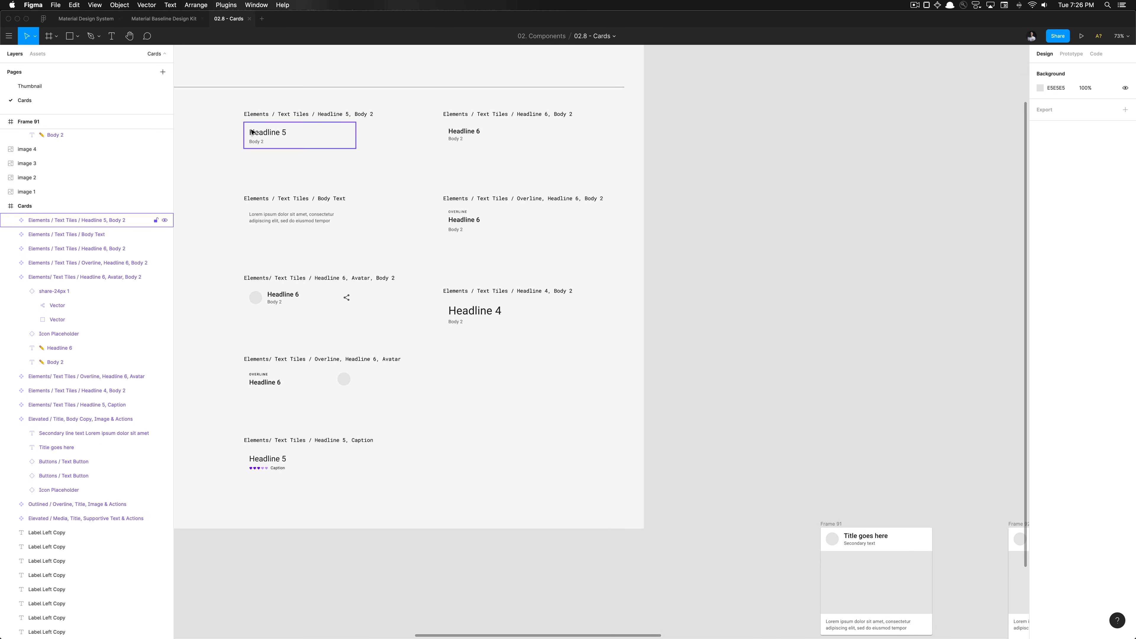
click(252, 132)
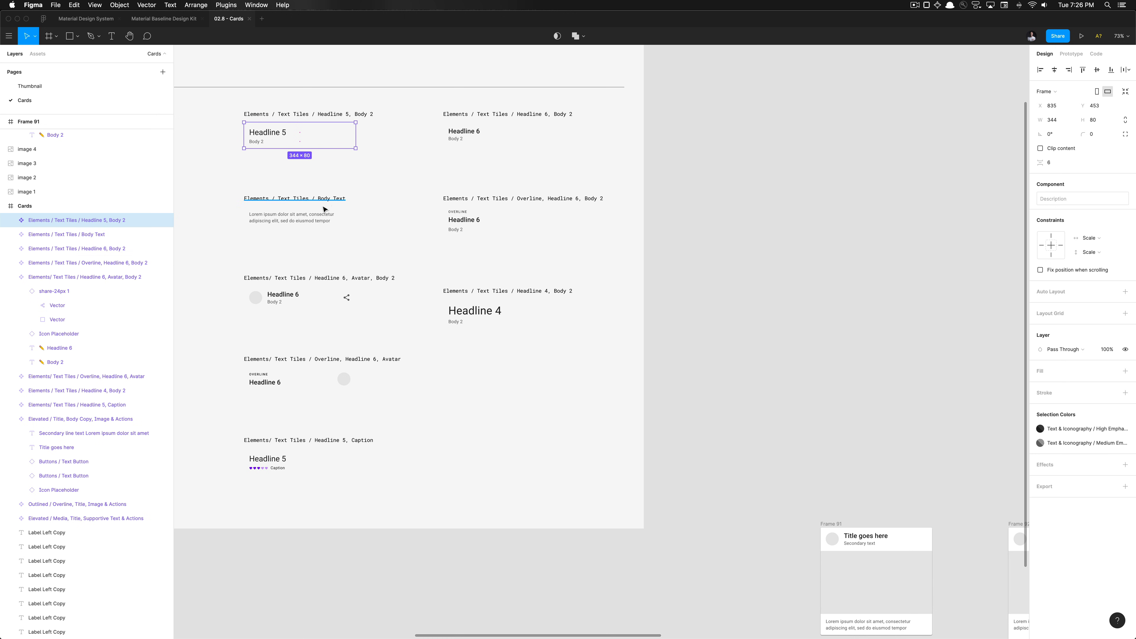
click(320, 220)
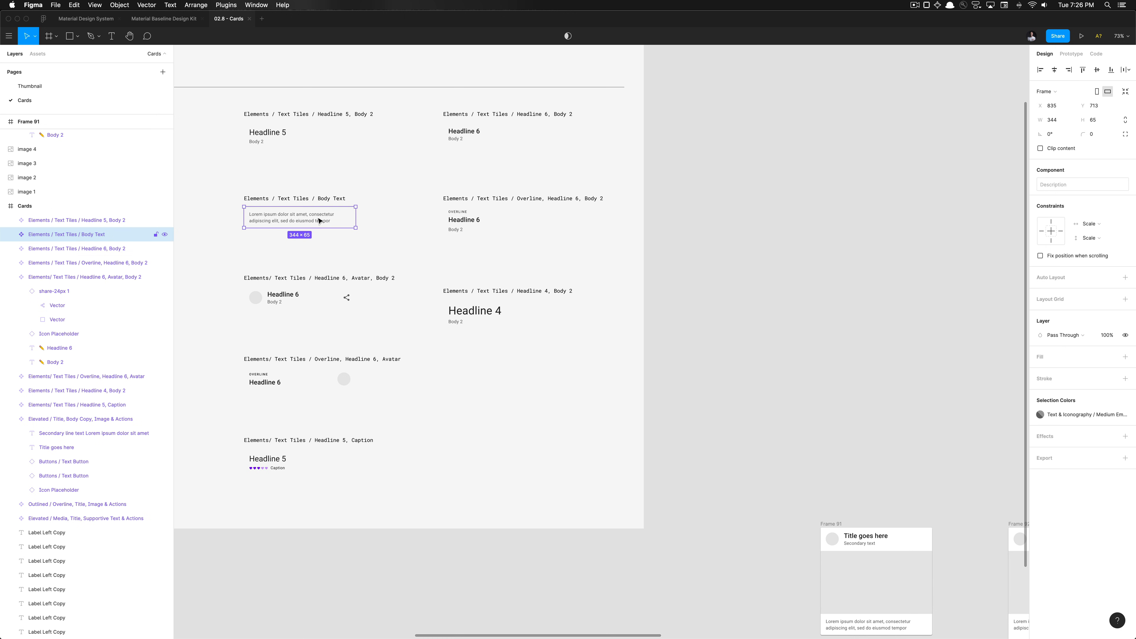
click(61, 223)
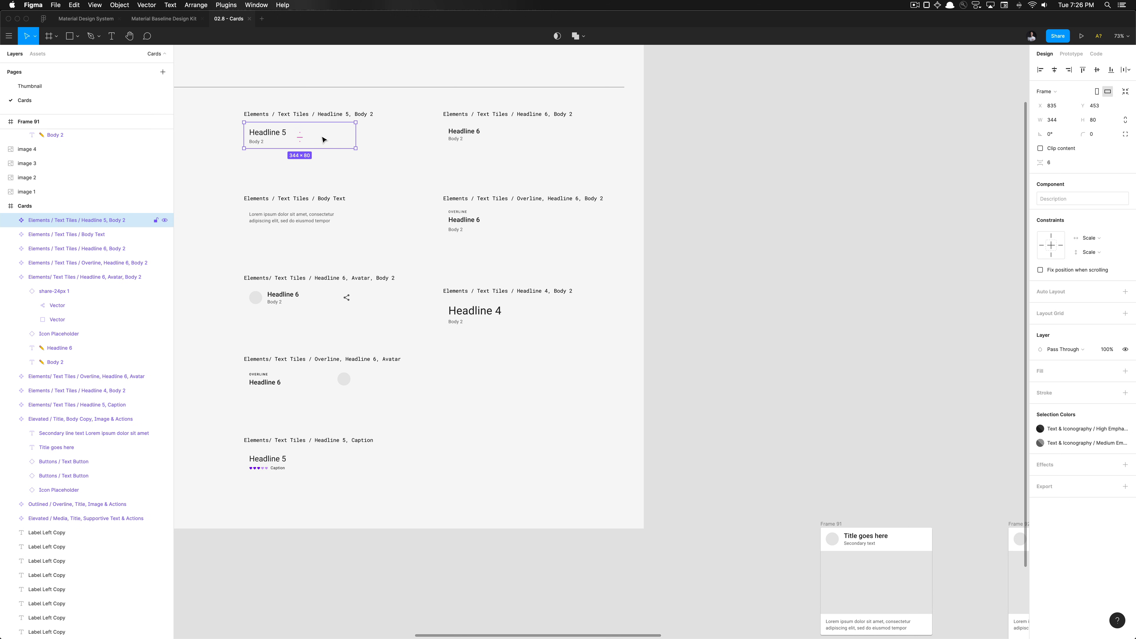
Try placing the Headline 5, Body 2 text tile in the empty canvas outside the Cards frame, and undo it.
drag(322, 137, 885, 274)
scroll(885, 275, right, 3)
scroll(885, 274, down, 1)
key(super+z)
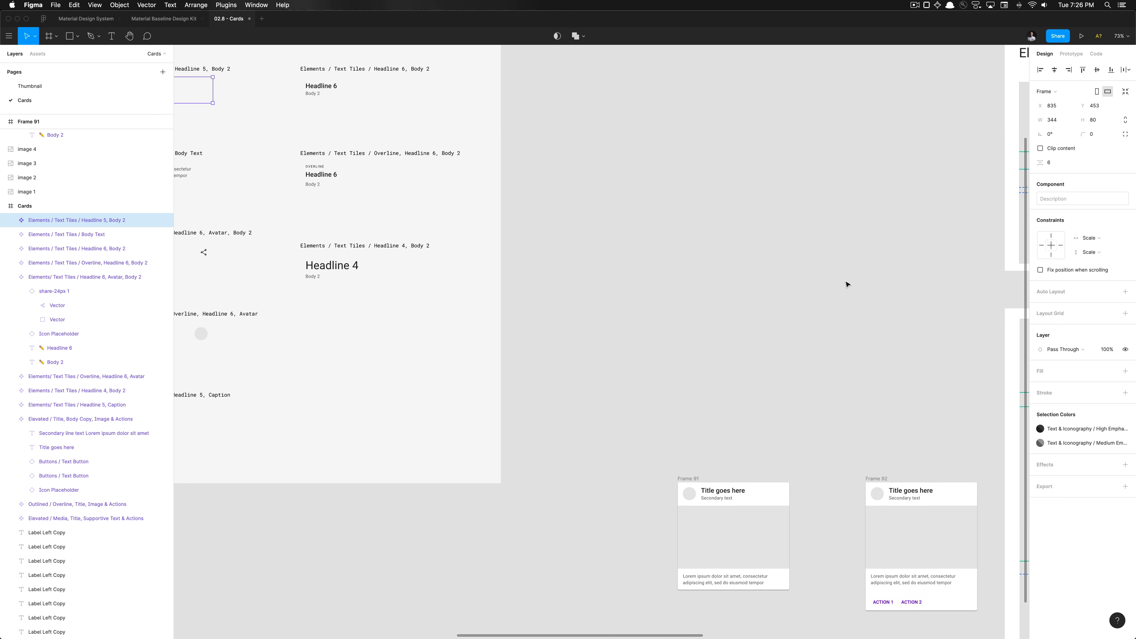
Inspect Frame 91's properties and the effect styles available for its shadow.
click(807, 229)
scroll(807, 229, down, 3)
scroll(806, 229, right, 2)
scroll(749, 396, up, 5)
scroll(749, 396, right, 3)
scroll(749, 396, down, 2)
scroll(474, 332, left, 1)
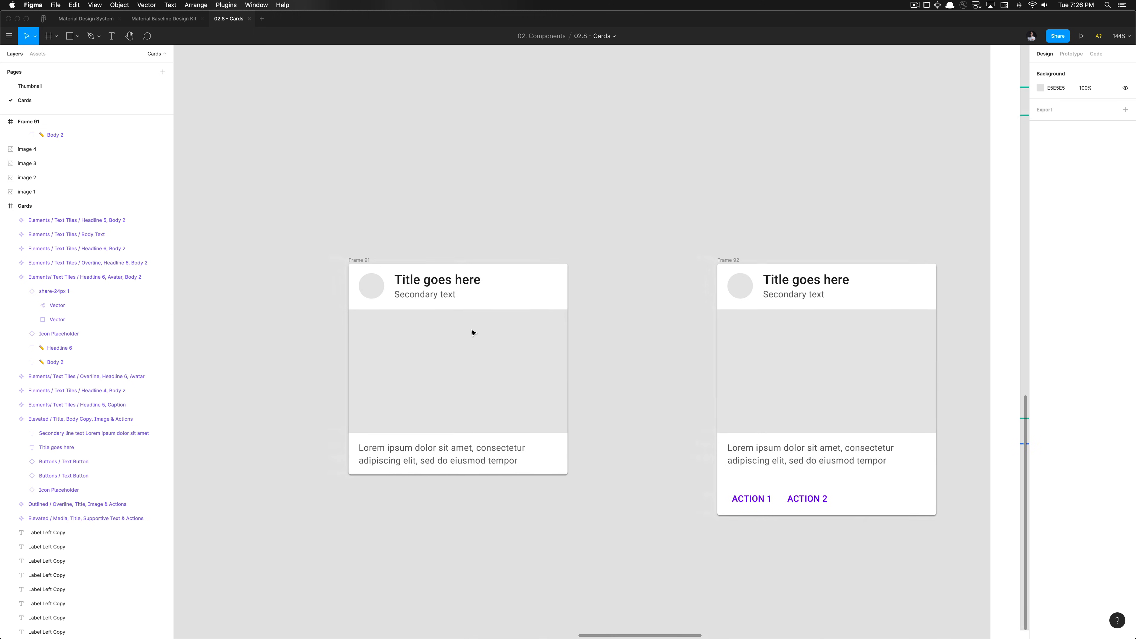
click(474, 333)
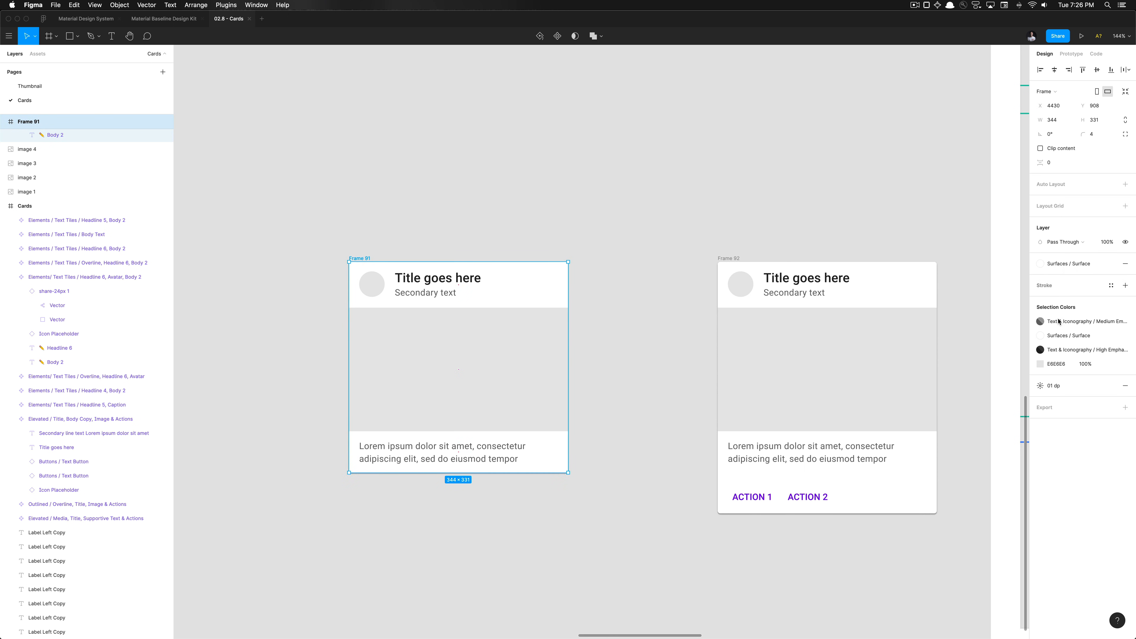
click(1067, 386)
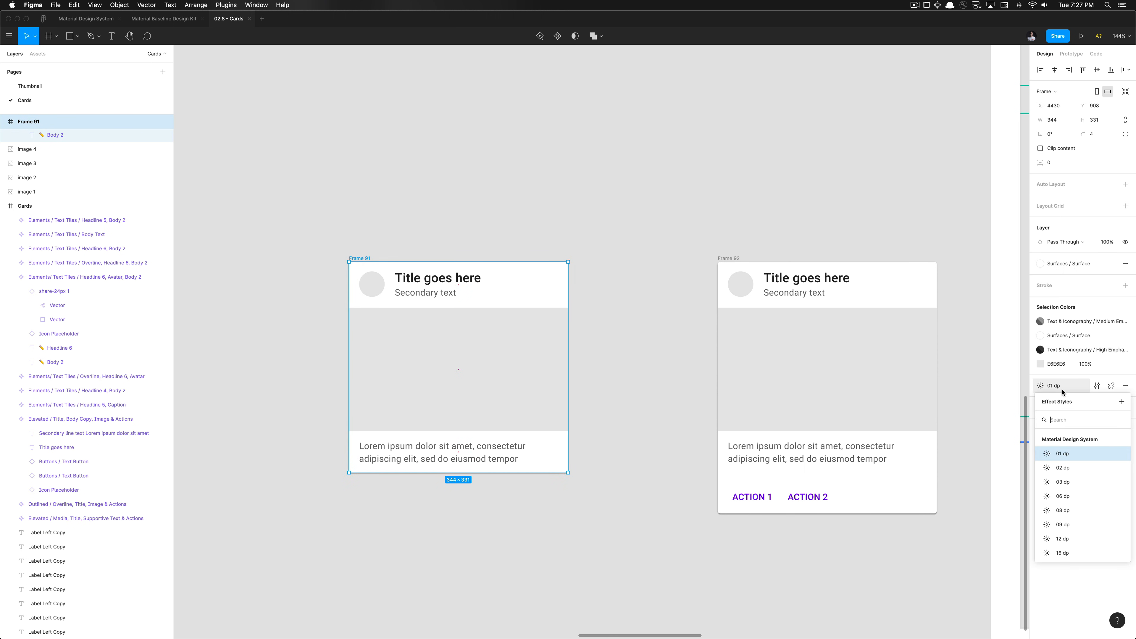
click(604, 485)
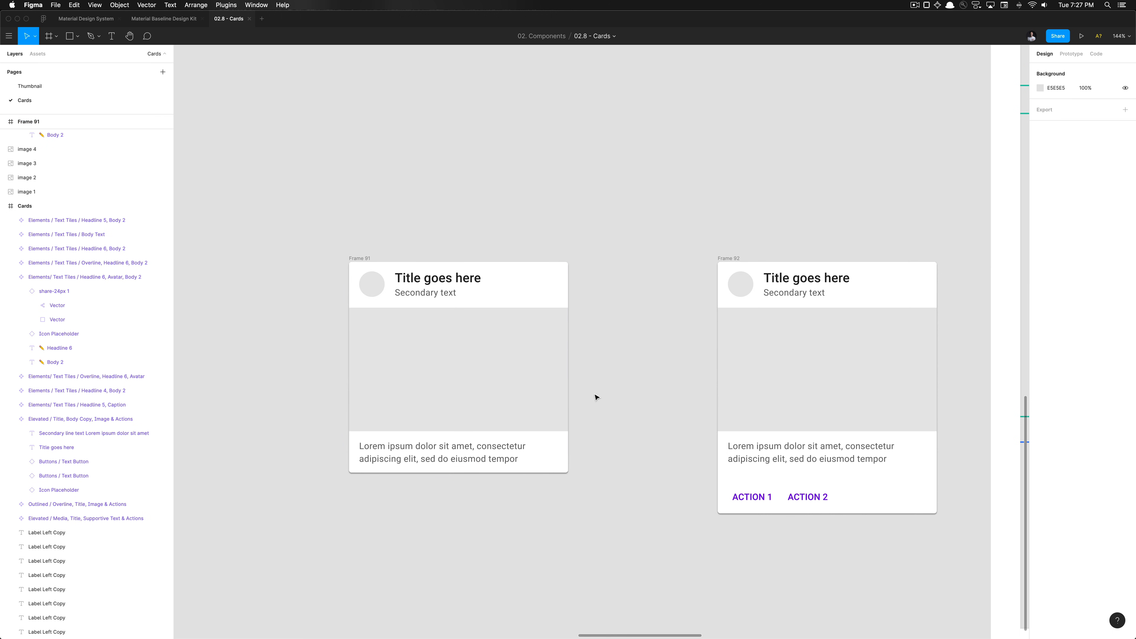
Try the 08 dp shadow style on Frame 91, and undo it.
click(366, 259)
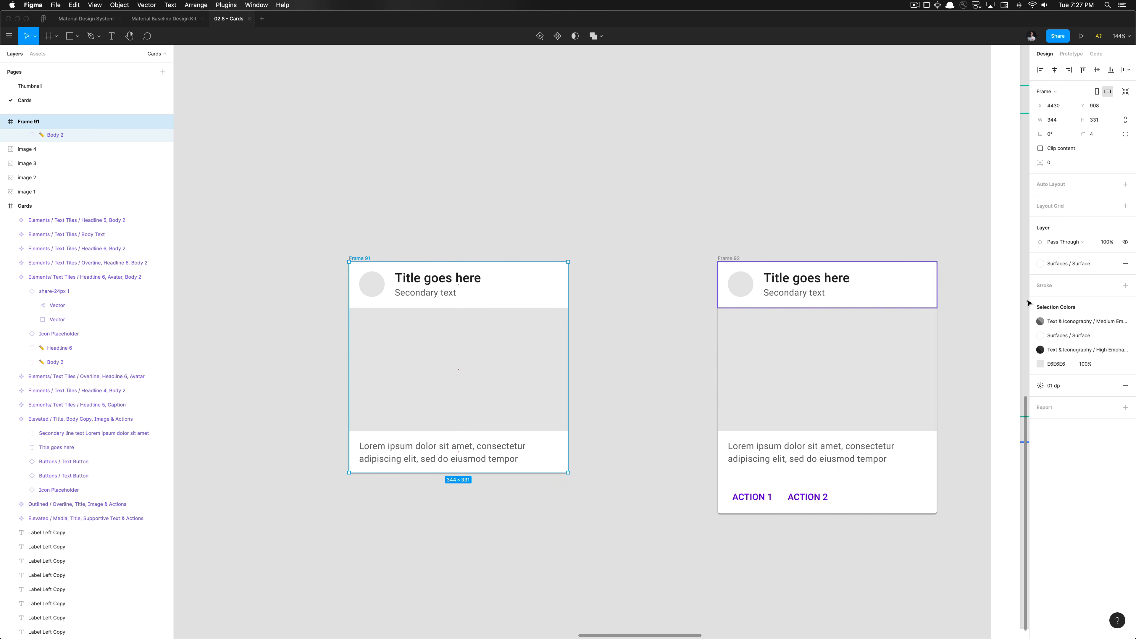
click(1060, 385)
click(1075, 517)
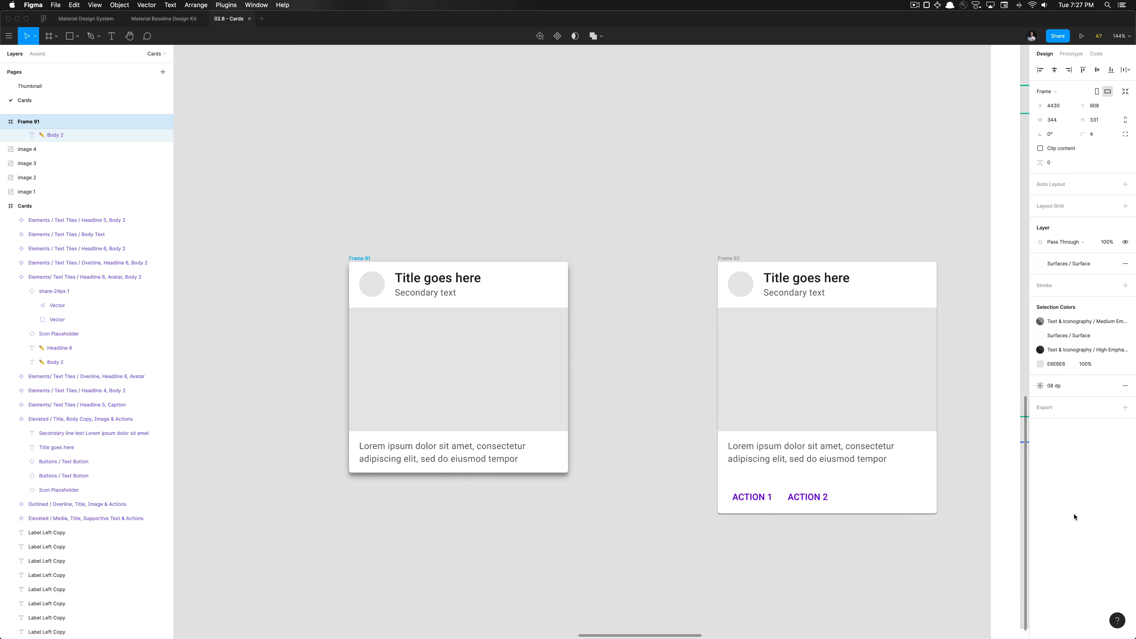
key(super+z)
click(656, 523)
Examine the tile instances nested inside Frame 91.
scroll(657, 524, down, 5)
scroll(656, 524, left, 2)
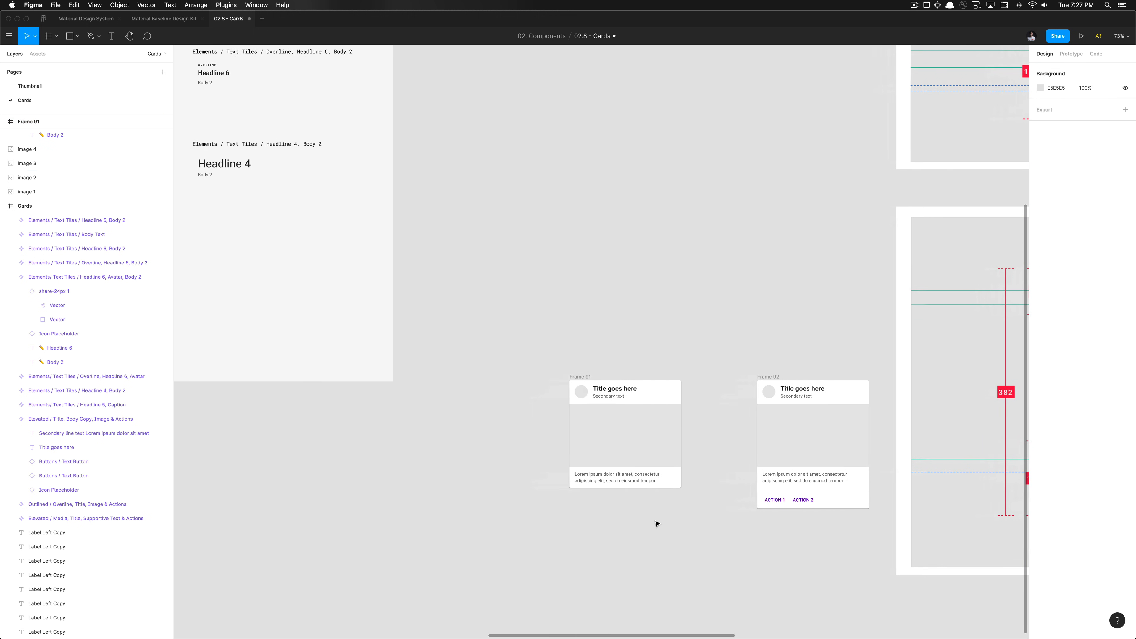
scroll(657, 524, up, 3)
scroll(656, 523, right, 1)
click(475, 357)
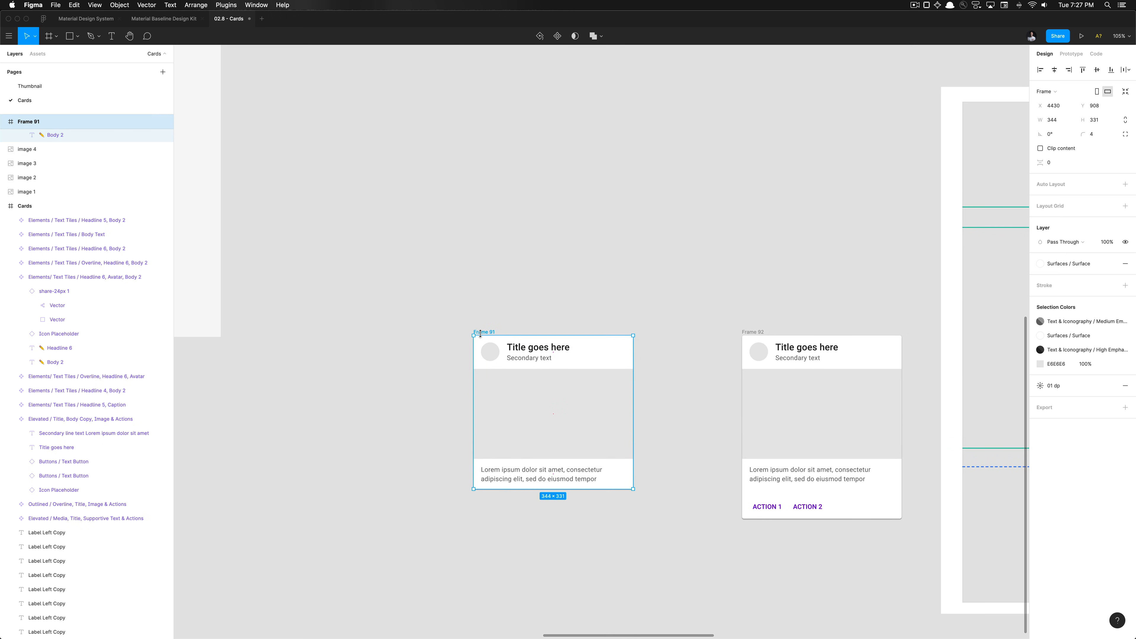
scroll(485, 344, left, 3)
key(Return)
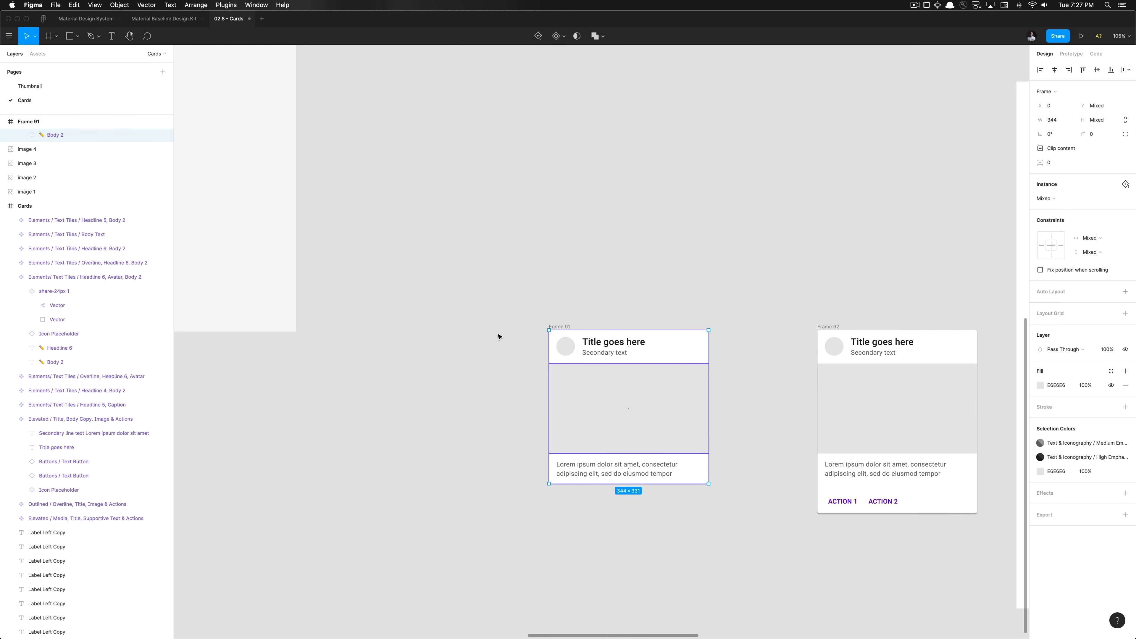
click(545, 313)
Collapse all layers and select the Headline 6, Avatar, Body 2 header tile in Frame 91.
scroll(86, 149, up, 4)
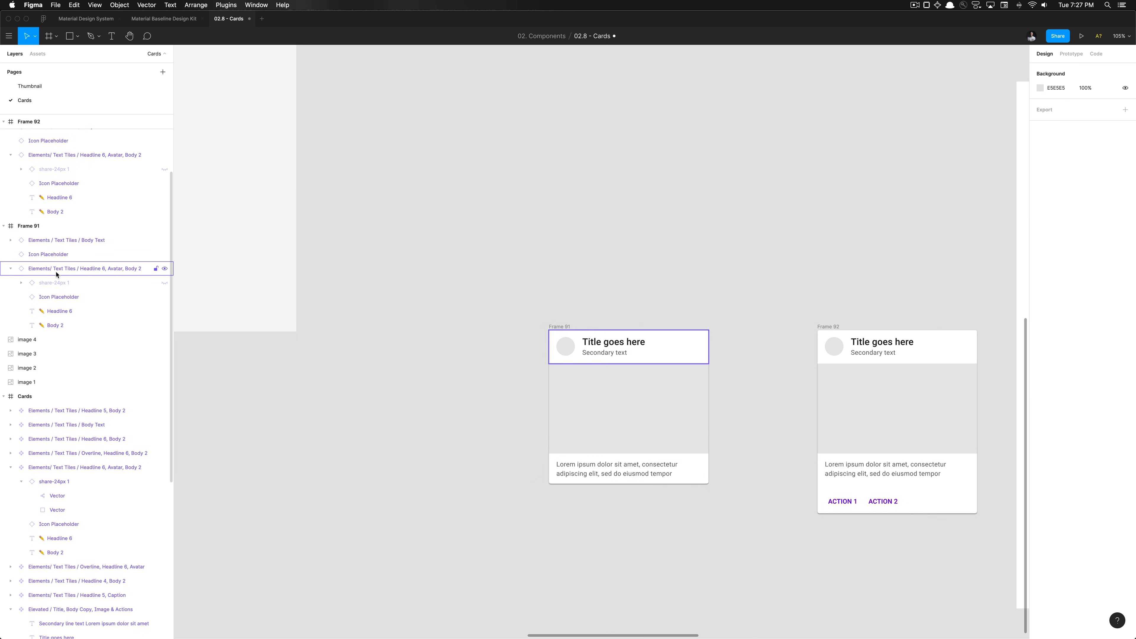
click(43, 226)
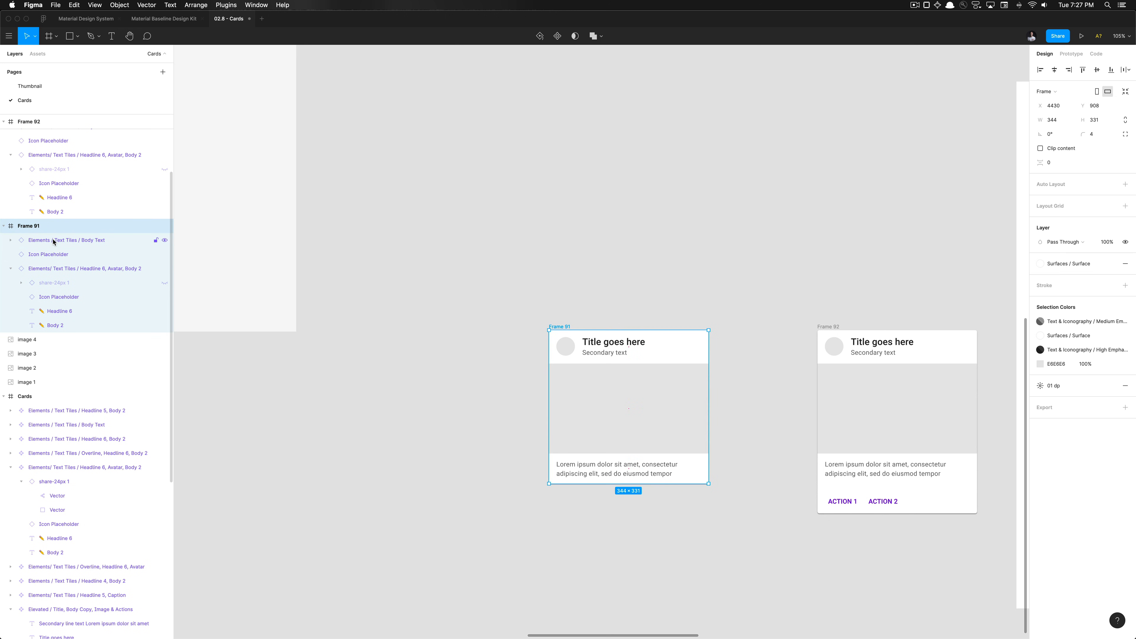
key(super+alt+k)
key(super+q)
click(36, 240)
key(alt+l)
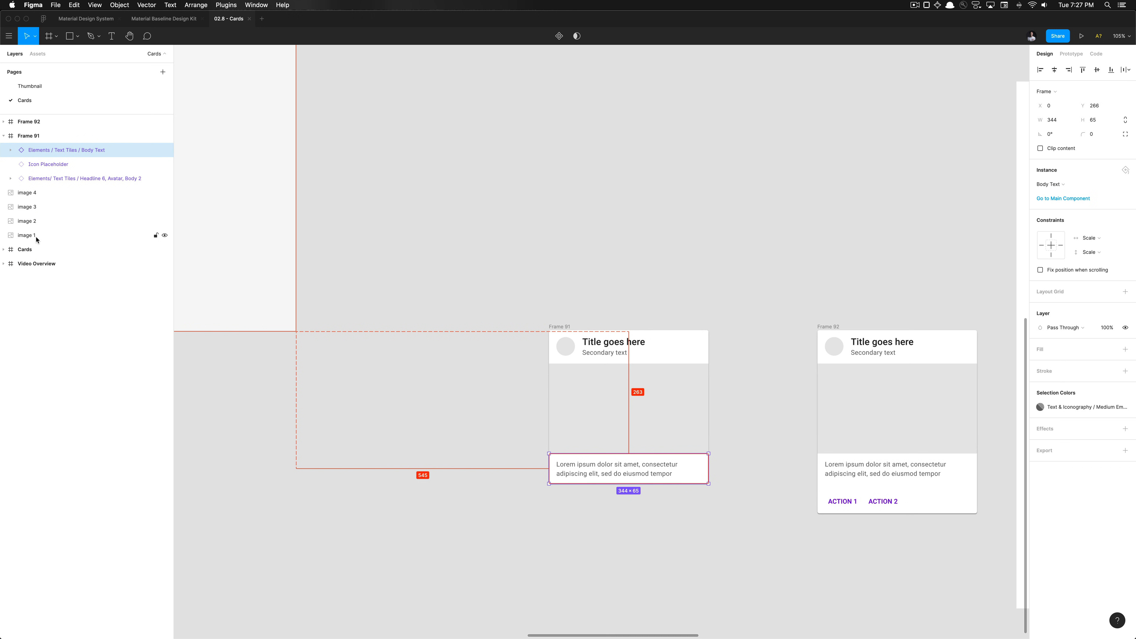
click(575, 358)
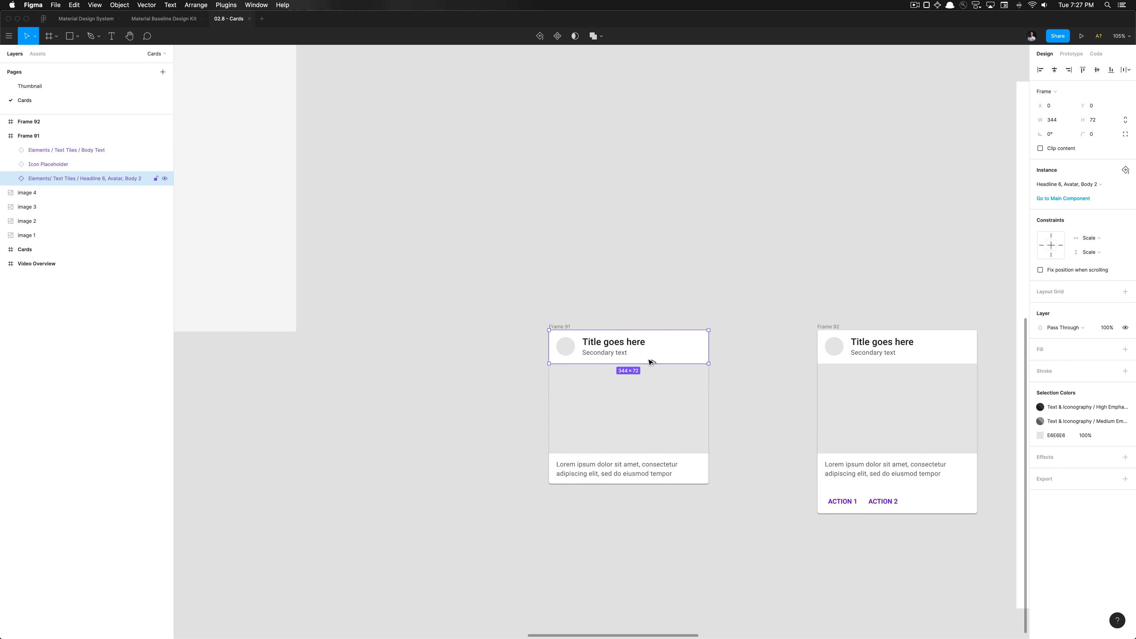
Copy Frame 91's header tile and media placeholder beside the frame, and set the copied placeholder's fill to B7B7B7.
drag(651, 361, 480, 359)
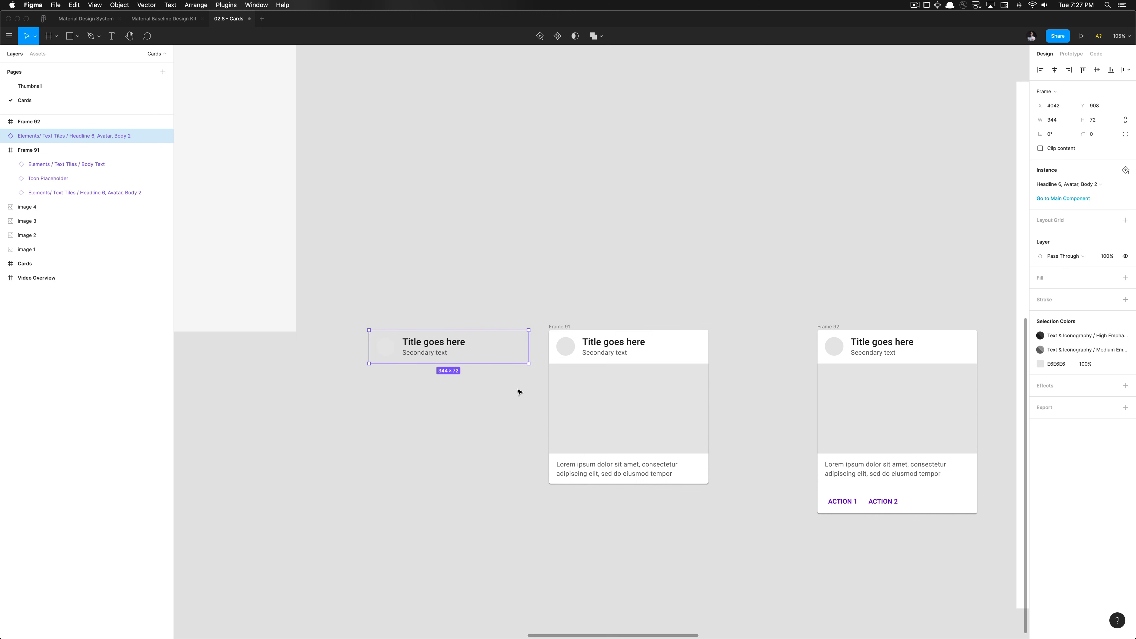
click(595, 418)
drag(656, 418, 482, 406)
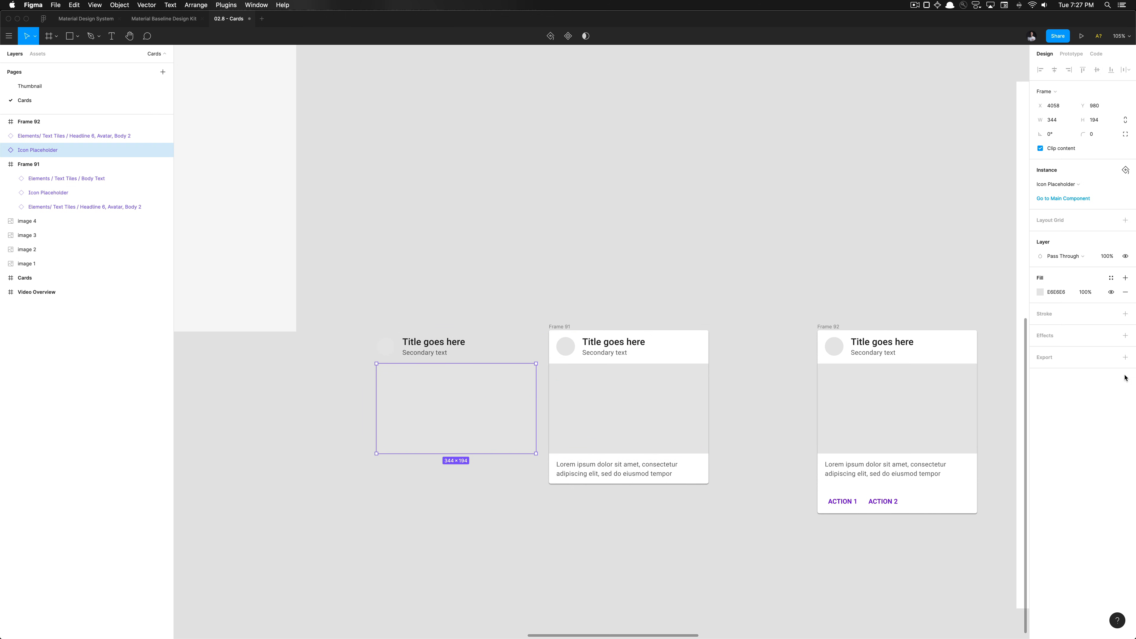
click(1040, 293)
drag(933, 329, 920, 338)
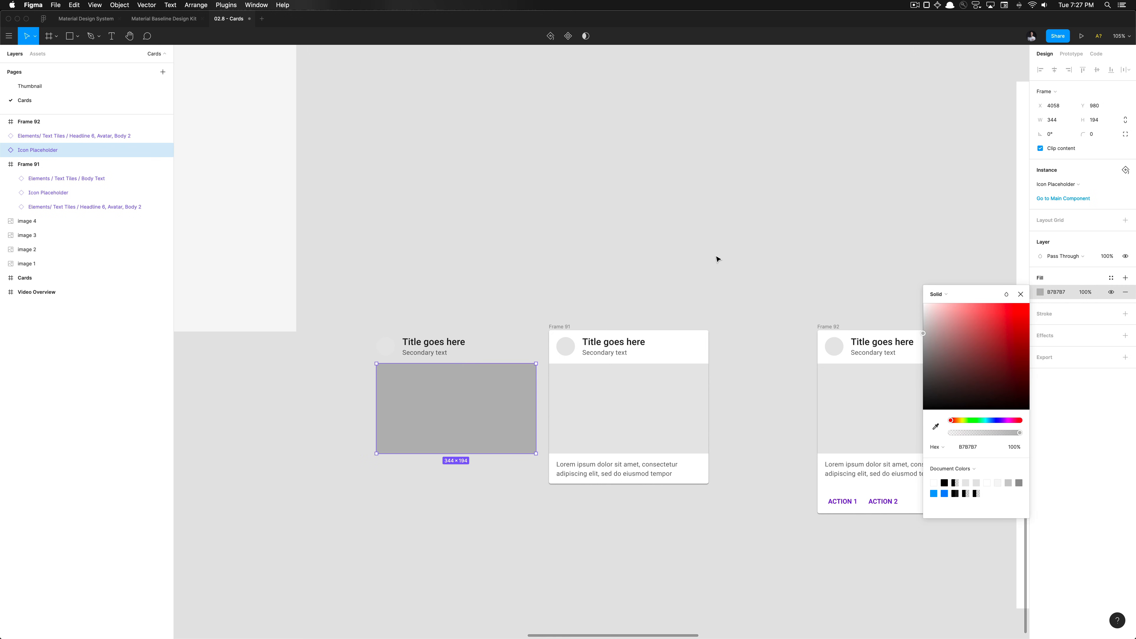
click(716, 259)
Copy Frame 91's body text tile beneath the gray placeholder, leaving a gap between them.
click(591, 477)
drag(592, 478, 428, 474)
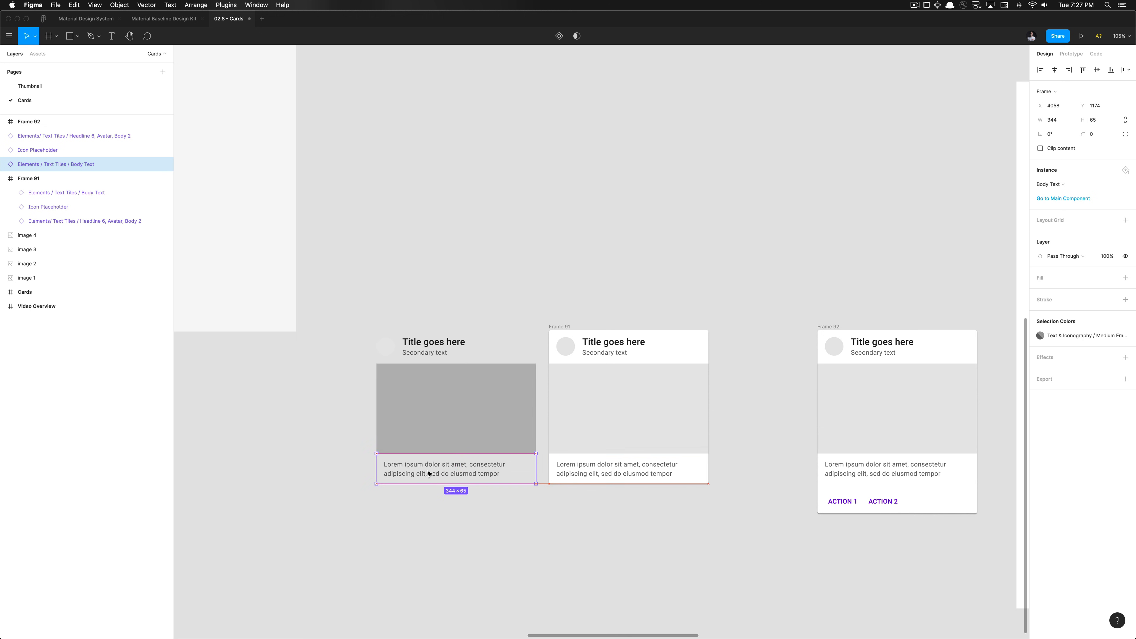
drag(429, 473, 429, 488)
Distribute the copied header, placeholder and body text tiles with even 16 px vertical gaps and align their left edges.
shift+click(452, 402)
shift+click(453, 353)
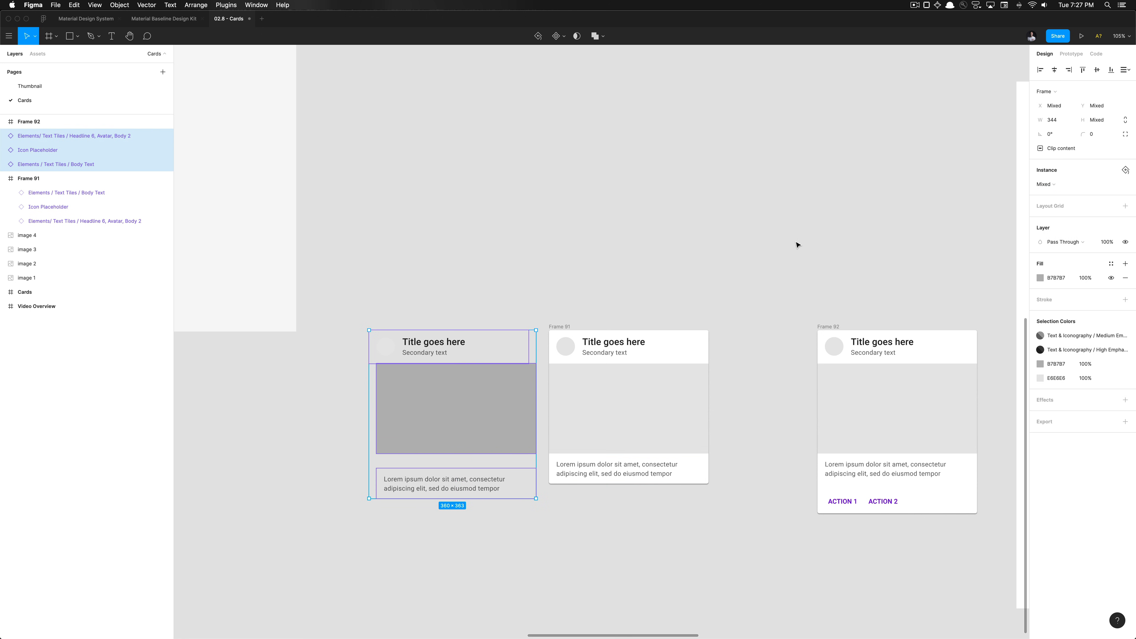
key(ctrl+alt+t)
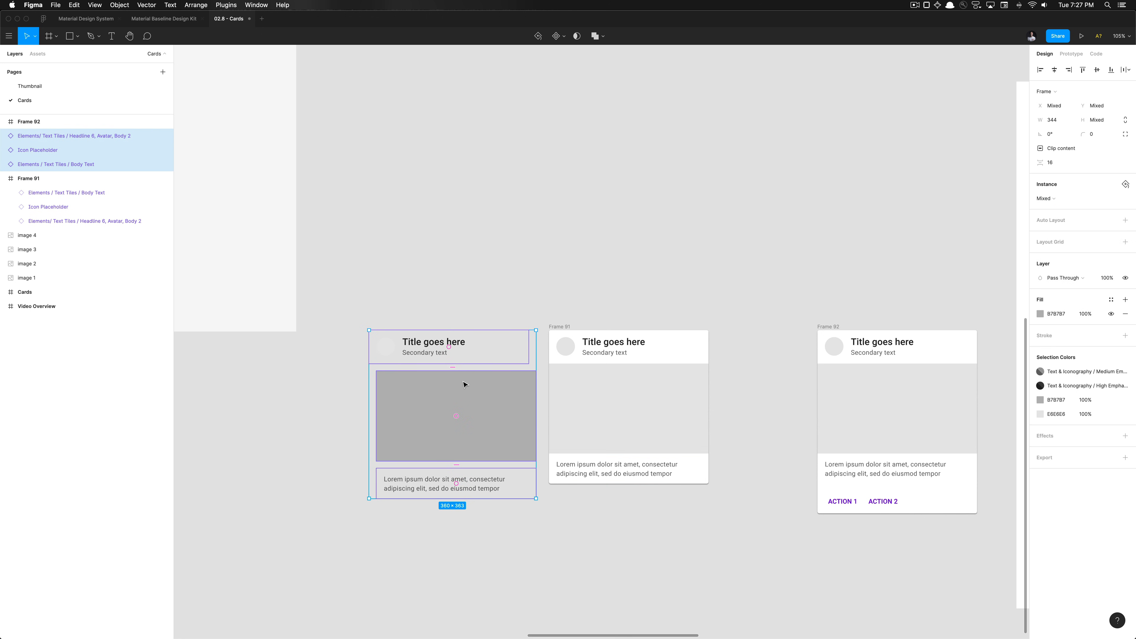
key(alt+a)
click(491, 289)
click(450, 361)
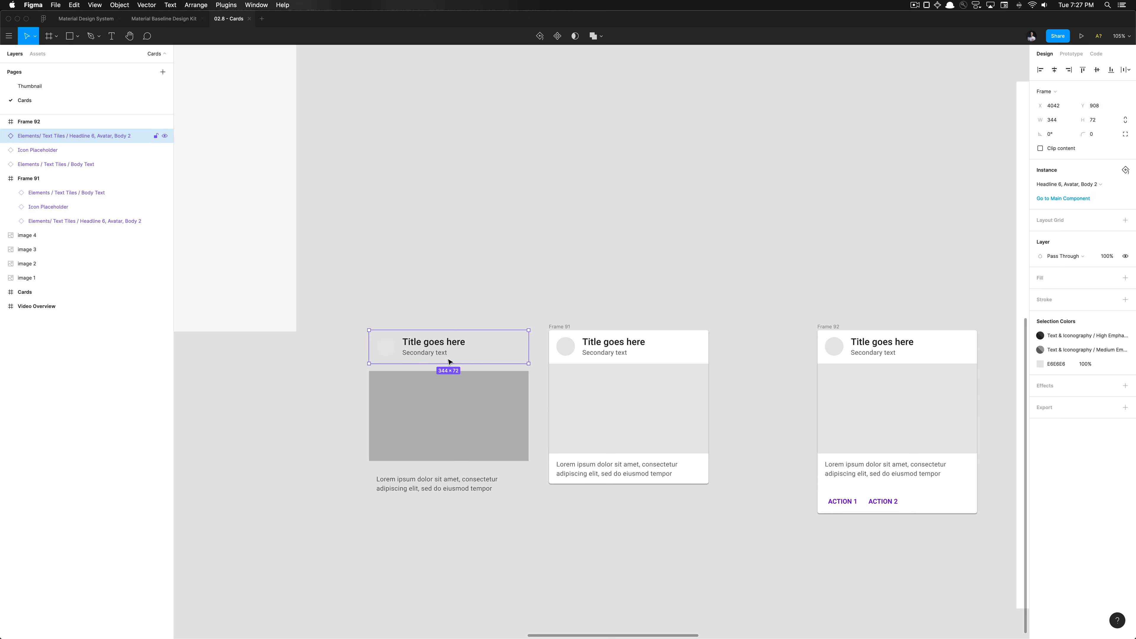
click(509, 315)
Examine the text tile components on the Cards frame against the Elevated cards reference images.
scroll(509, 315, down, 2)
scroll(647, 327, down, 5)
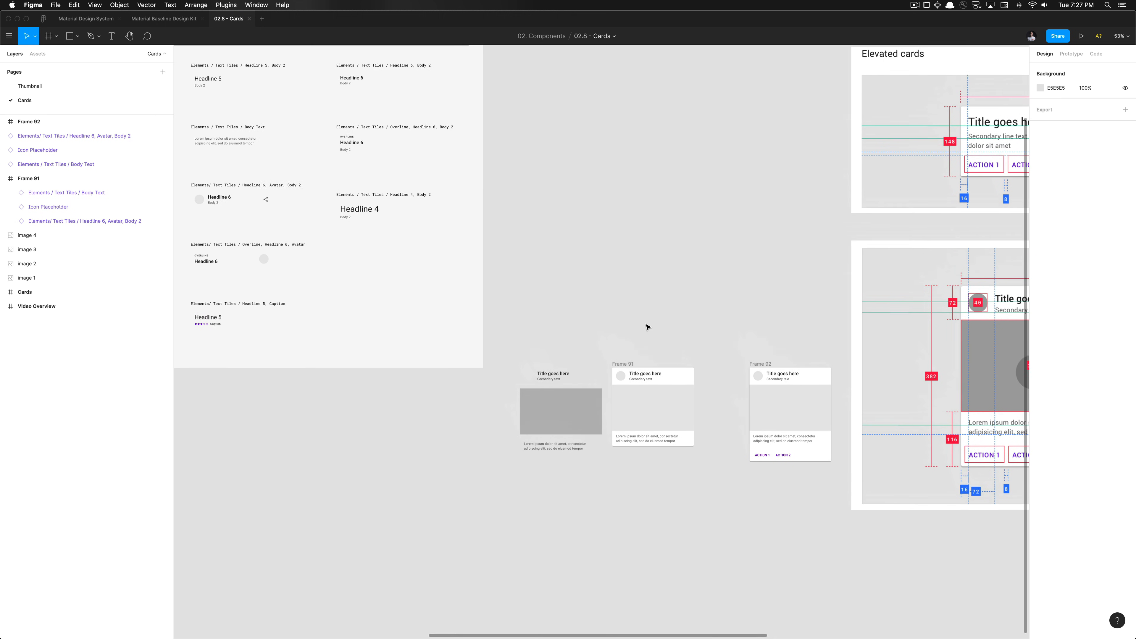
scroll(331, 154, up, 5)
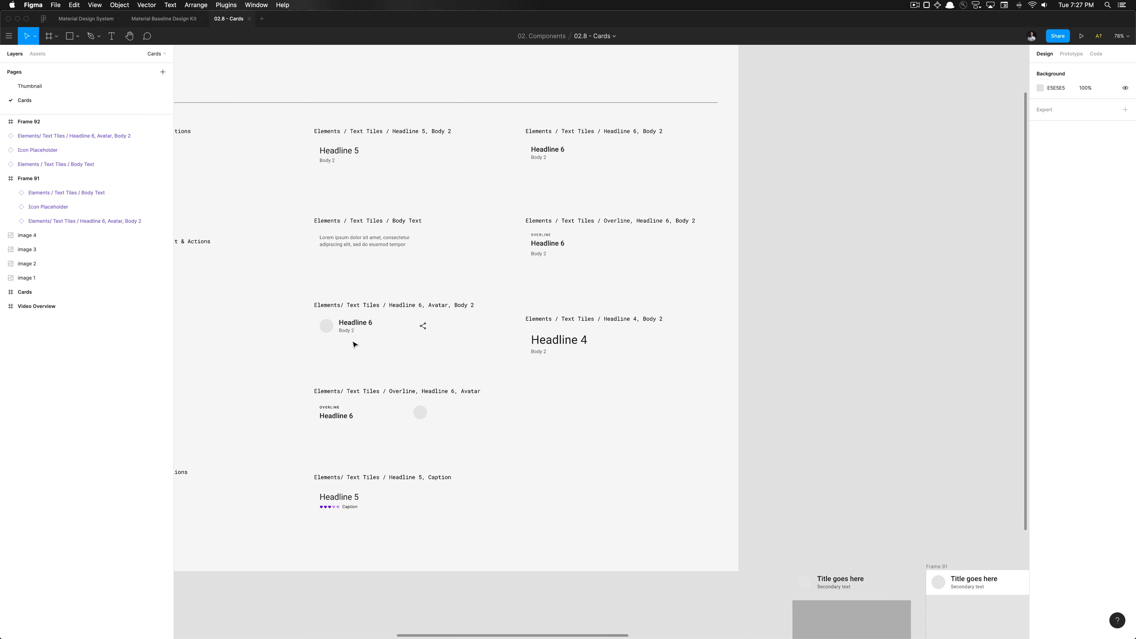
scroll(354, 344, up, 2)
scroll(440, 386, down, 5)
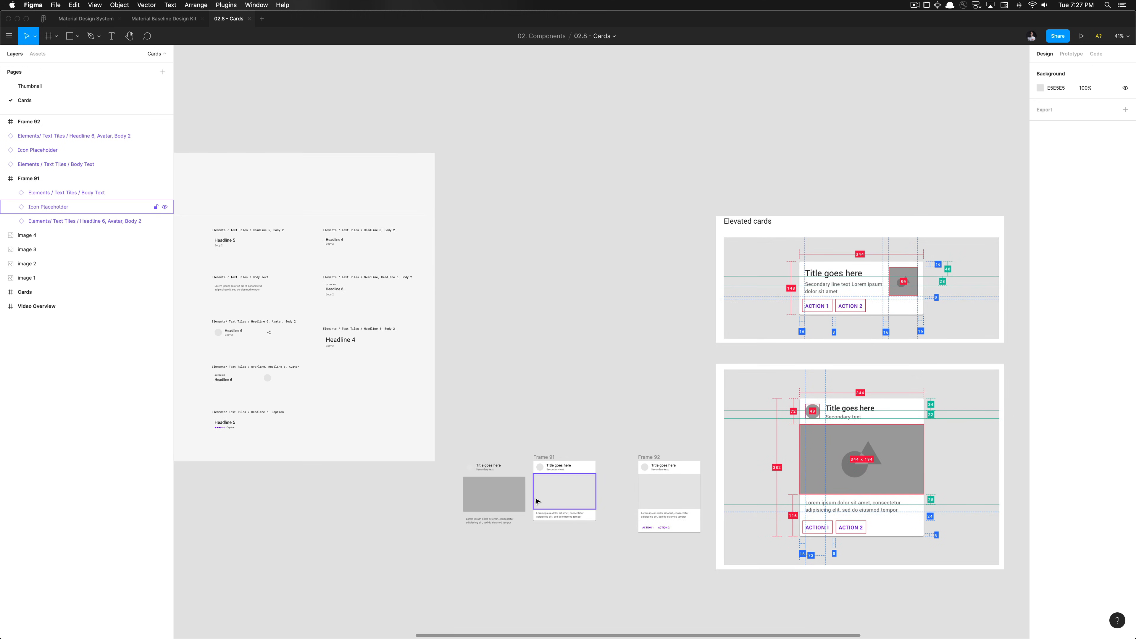
scroll(711, 377, right, 3)
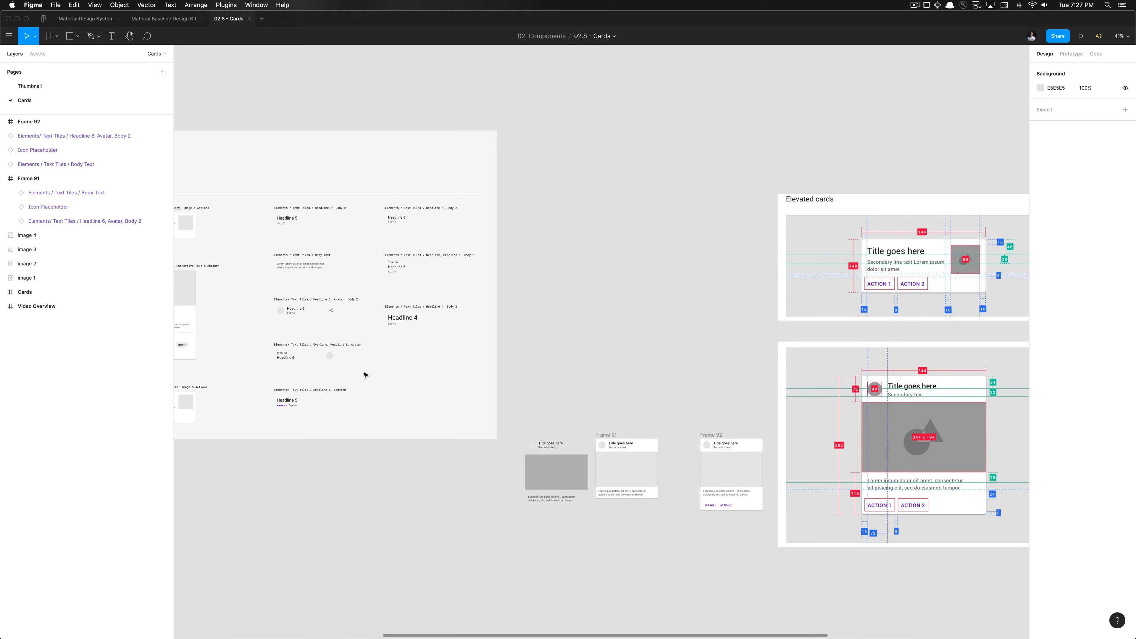
scroll(518, 407, right, 3)
scroll(519, 407, up, 5)
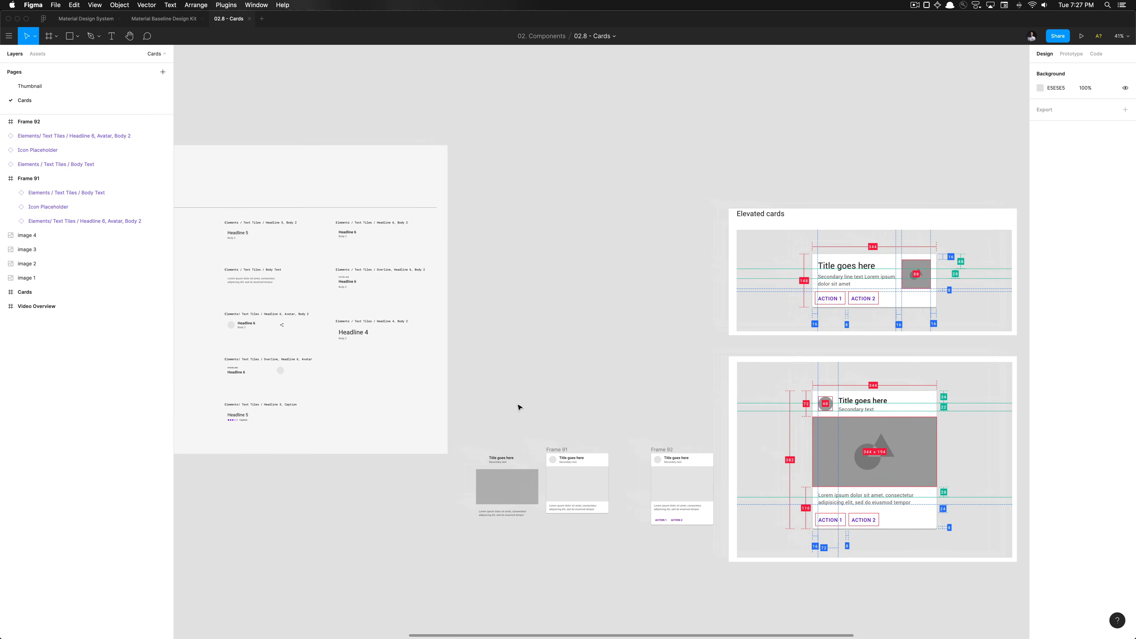
scroll(519, 407, down, 4)
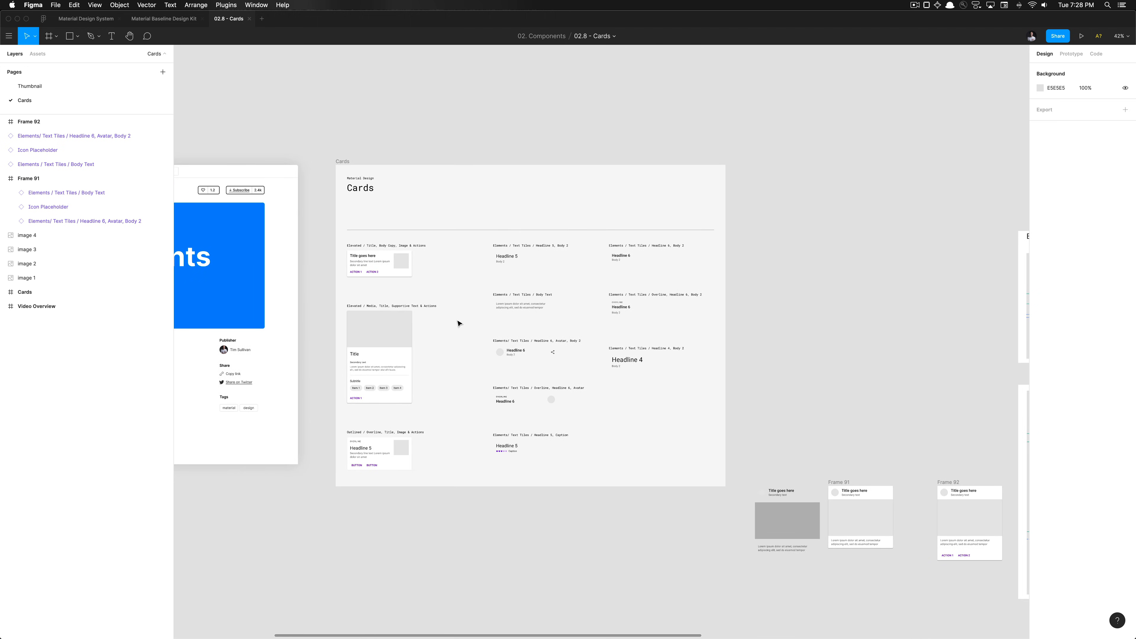
scroll(624, 317, up, 4)
scroll(624, 317, right, 2)
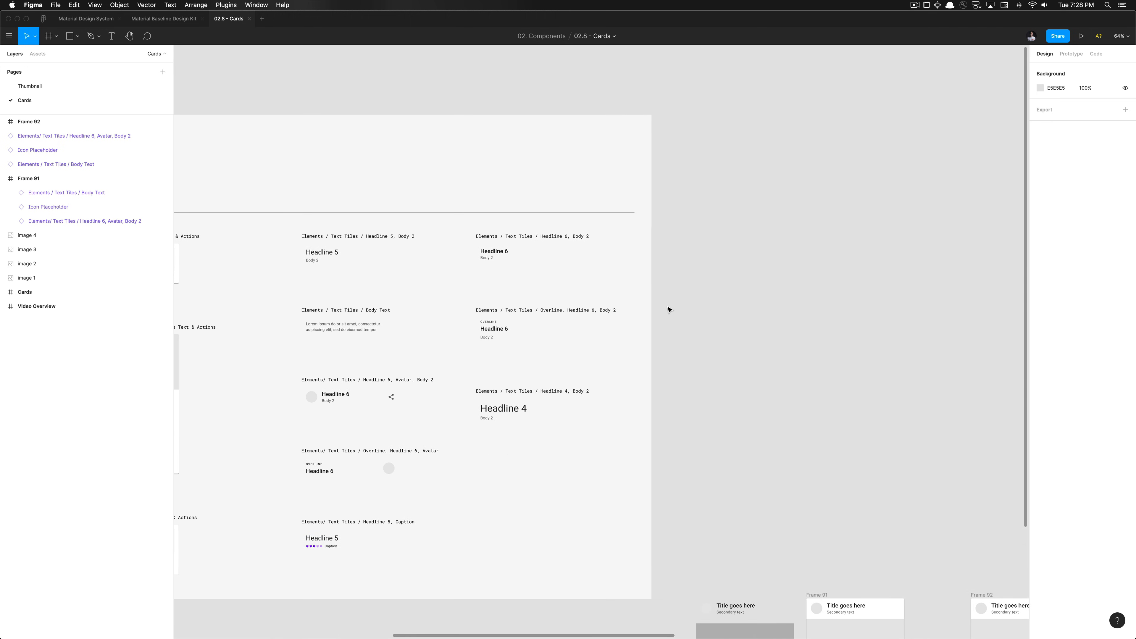
Place instances of the Headline 5, Body 2 and Body Text tiles stacked on the empty canvas beside the Cards frame.
scroll(662, 305, right, 2)
drag(299, 256, 750, 259)
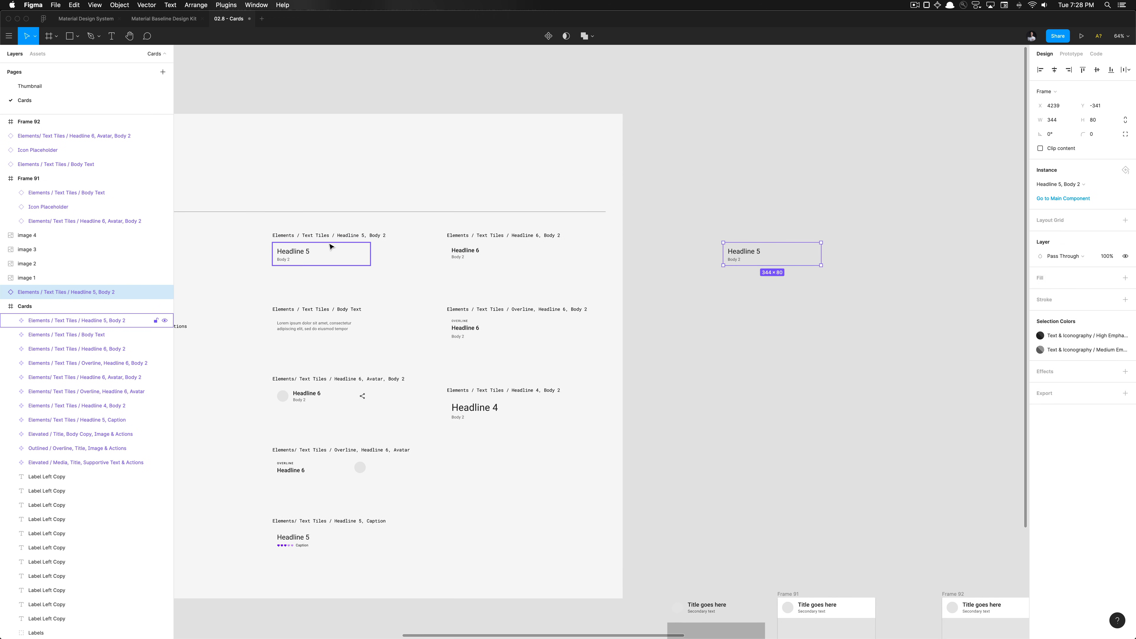
click(332, 320)
drag(330, 330, 779, 278)
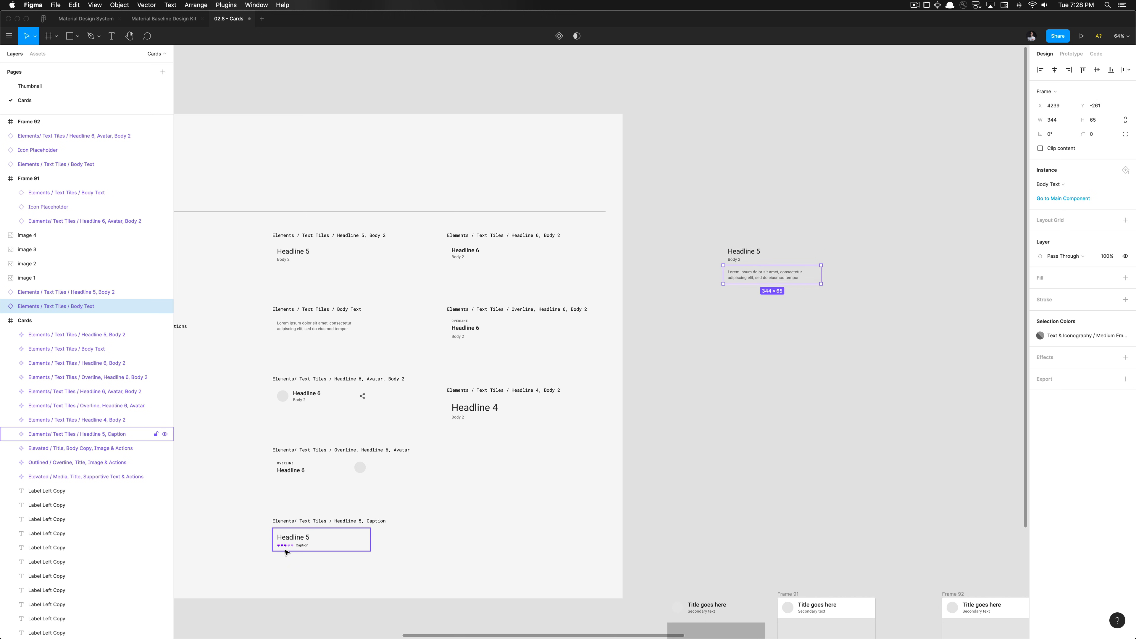
Move the gray media placeholder copy above the Headline 5, Body 2 tile, aligned to its width.
scroll(591, 424, right, 2)
scroll(591, 424, down, 1)
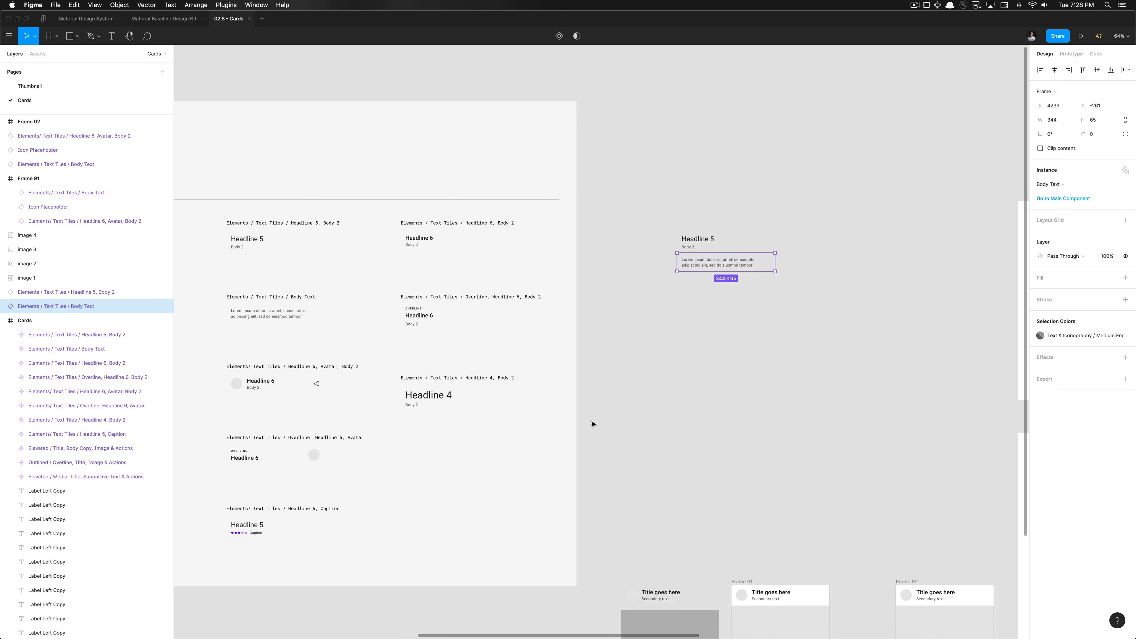
scroll(646, 540, down, 4)
scroll(646, 540, right, 2)
click(643, 549)
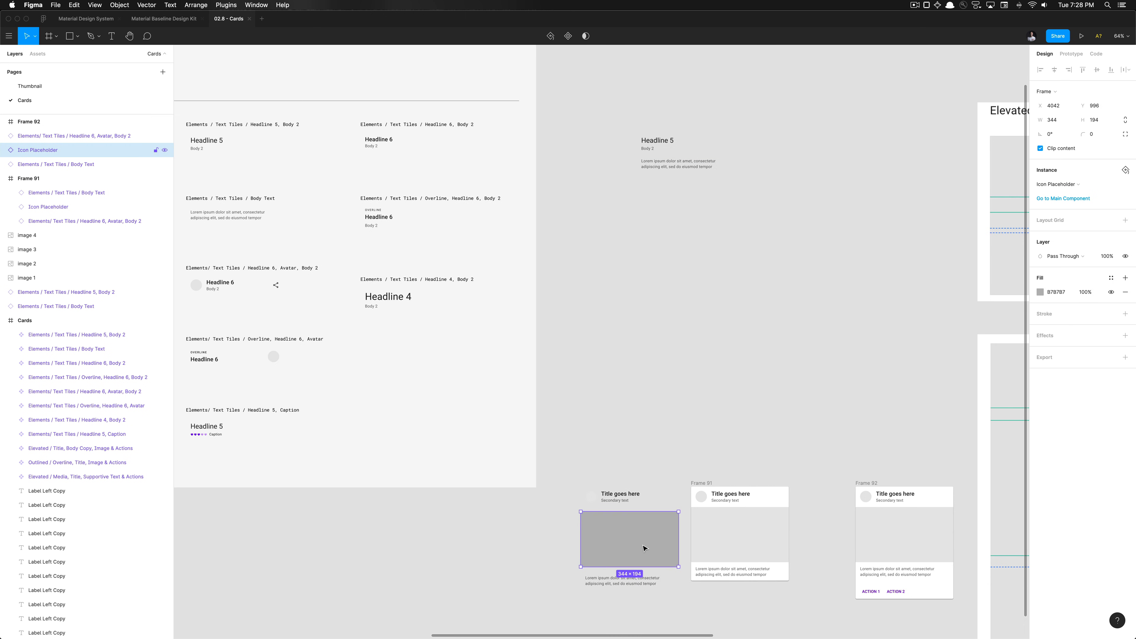
drag(644, 548, 699, 111)
Move the Headline 5, Body 2 and Body Text tiles together so they sit flush beneath the gray placeholder.
scroll(698, 111, up, 3)
scroll(699, 112, right, 1)
scroll(699, 112, up, 5)
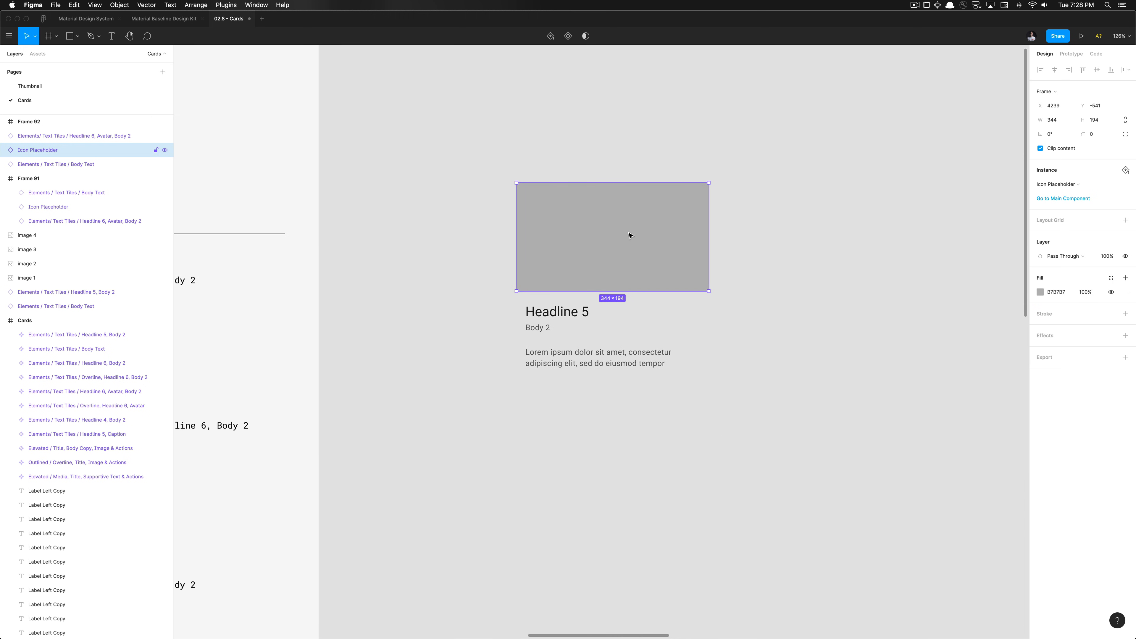
click(591, 318)
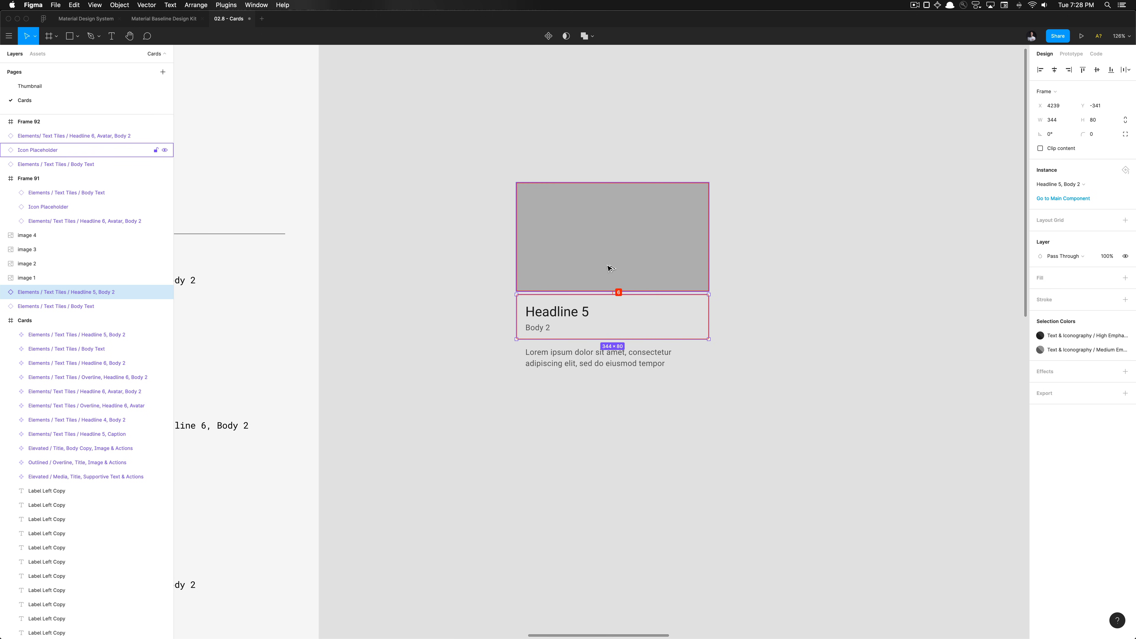
shift+click(610, 364)
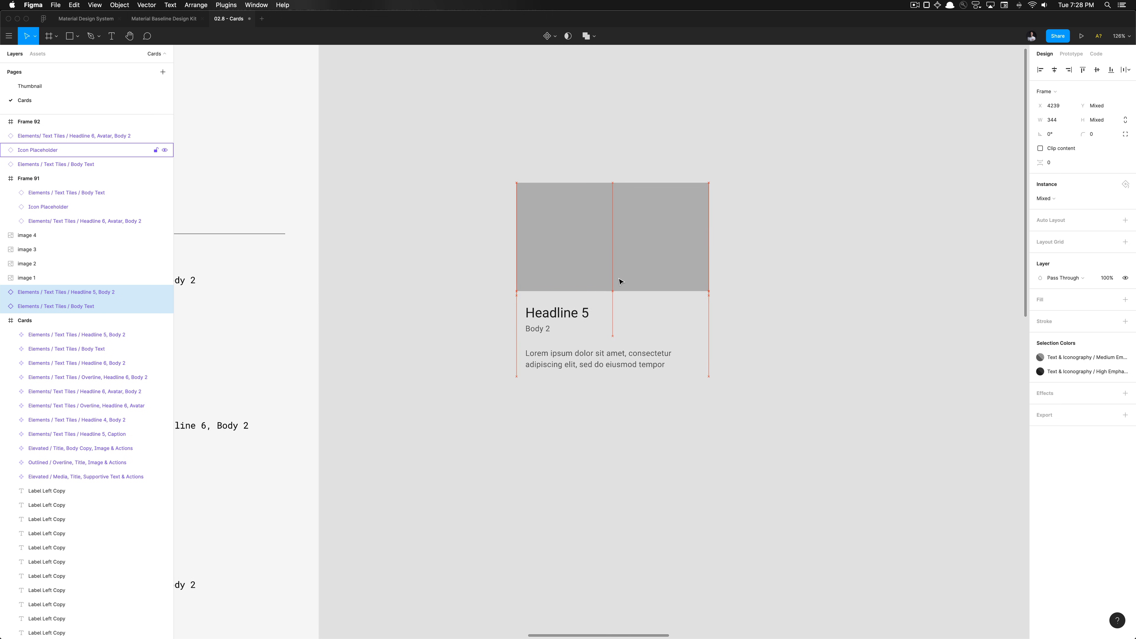
click(772, 138)
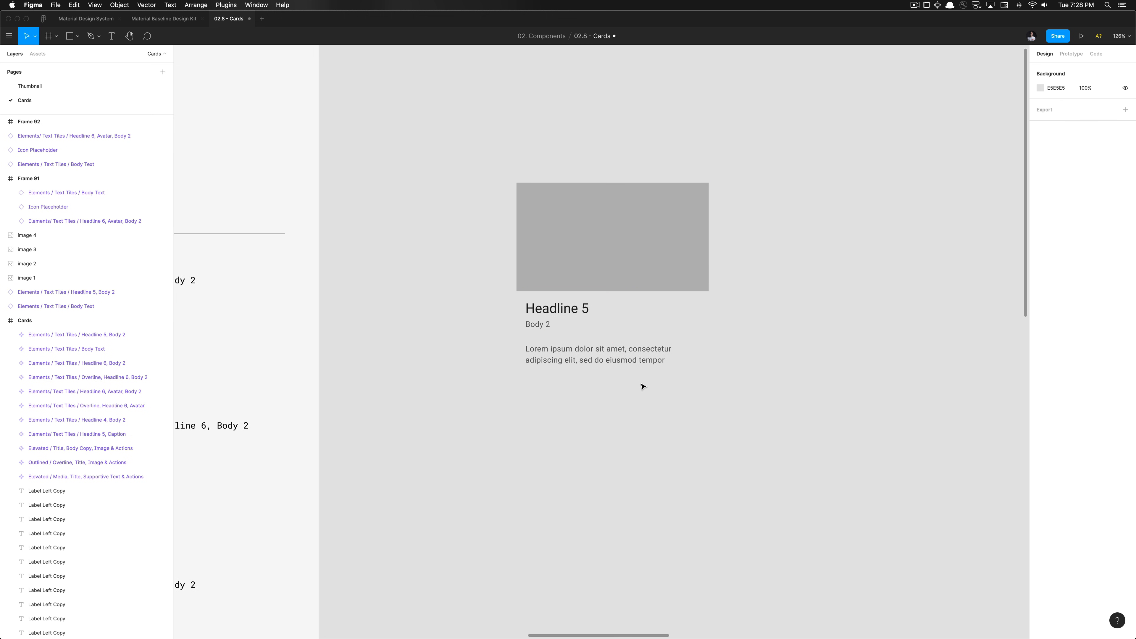
Frame the placeholder and both text tiles together, and fill the frame with the Surfaces / Surface color style.
drag(641, 386, 617, 197)
drag(838, 138, 441, 425)
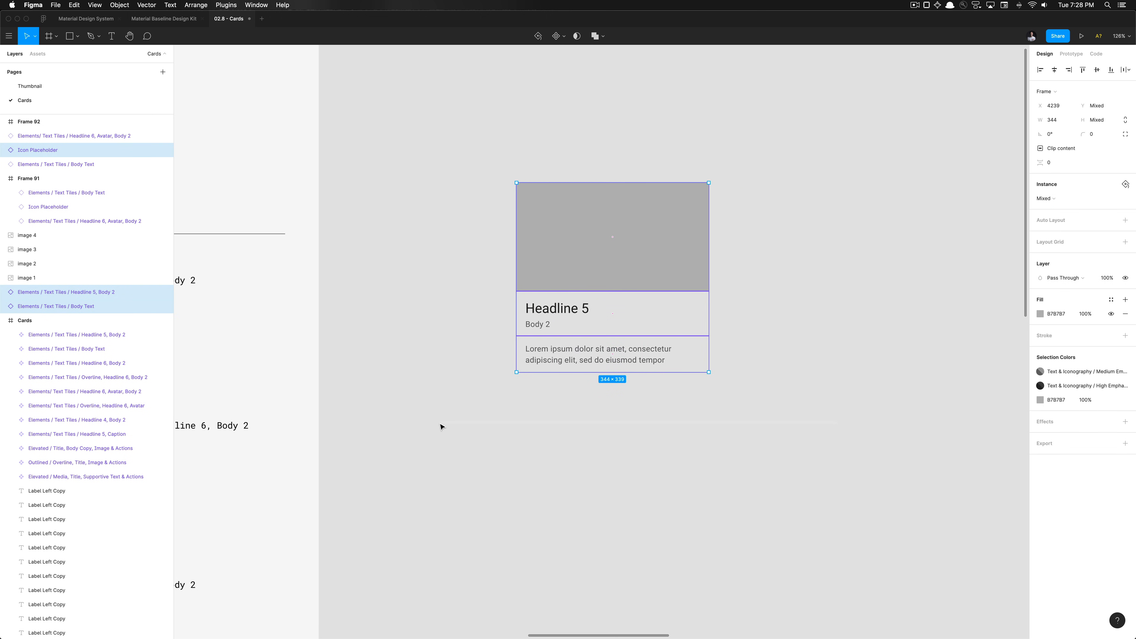
key(super+alt+g)
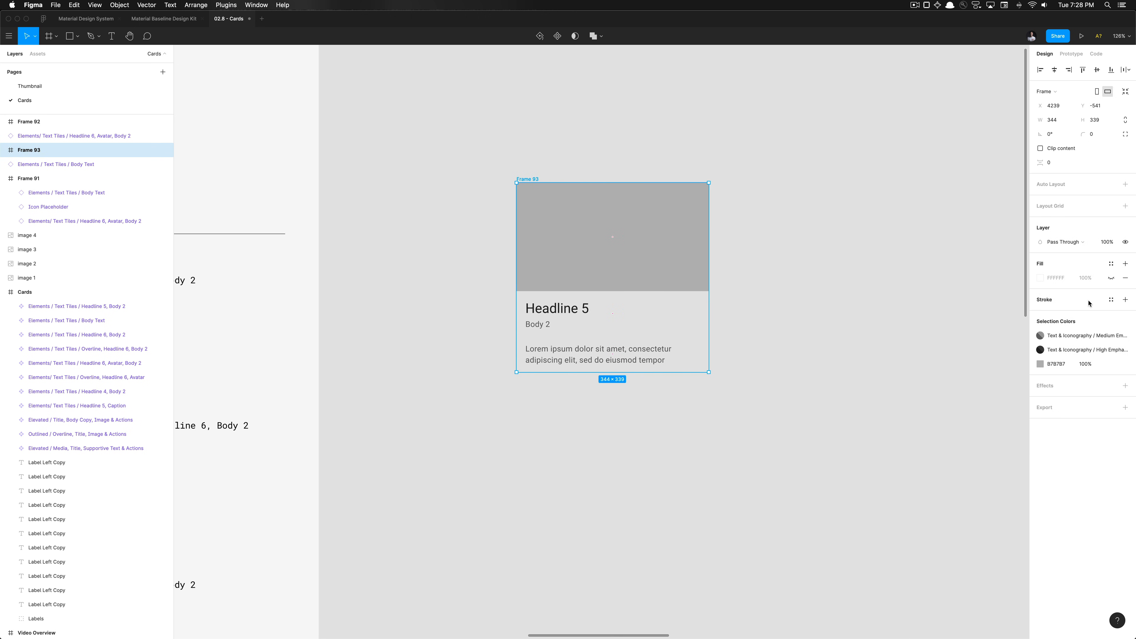
click(1112, 269)
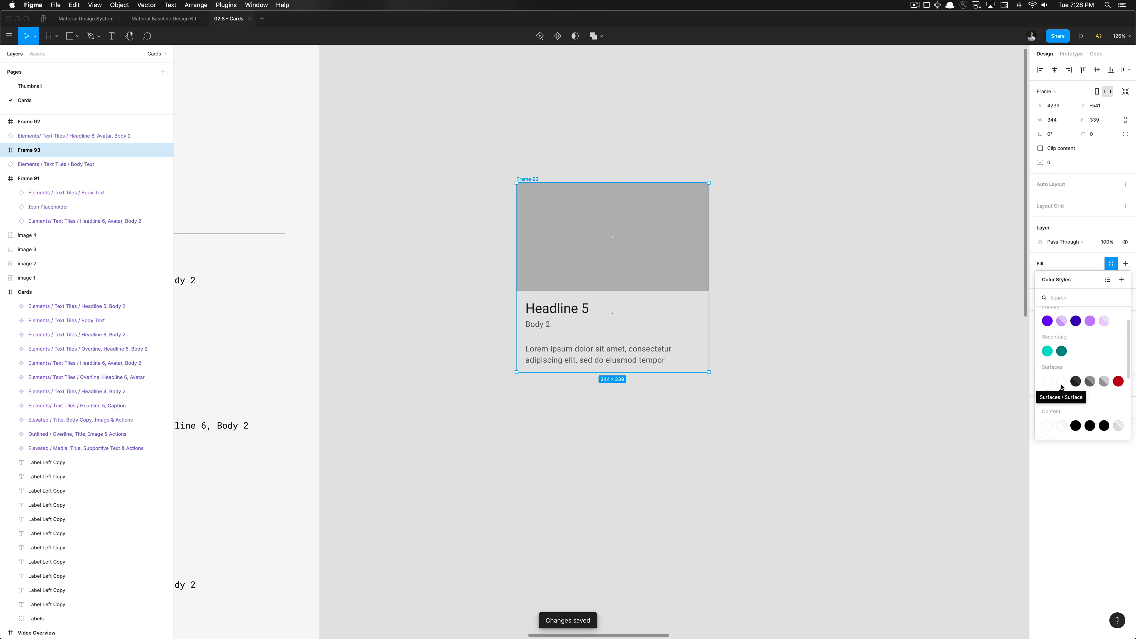
click(1062, 383)
Give Frame 93 a corner radius of 4 and enable content clipping.
click(1100, 136)
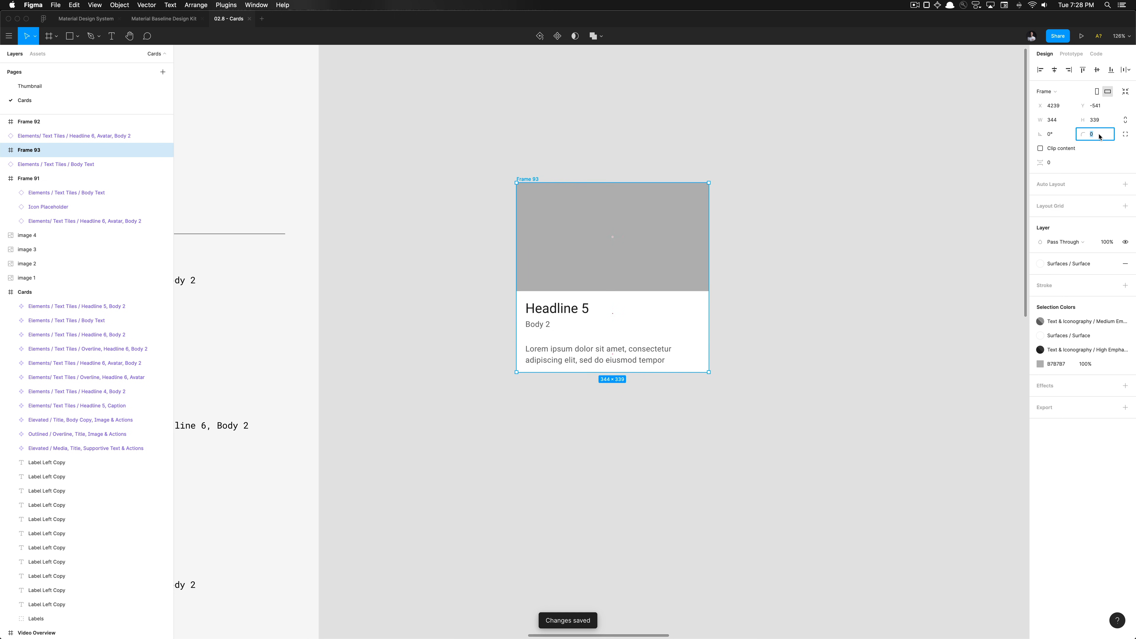
text(4)
key(Return)
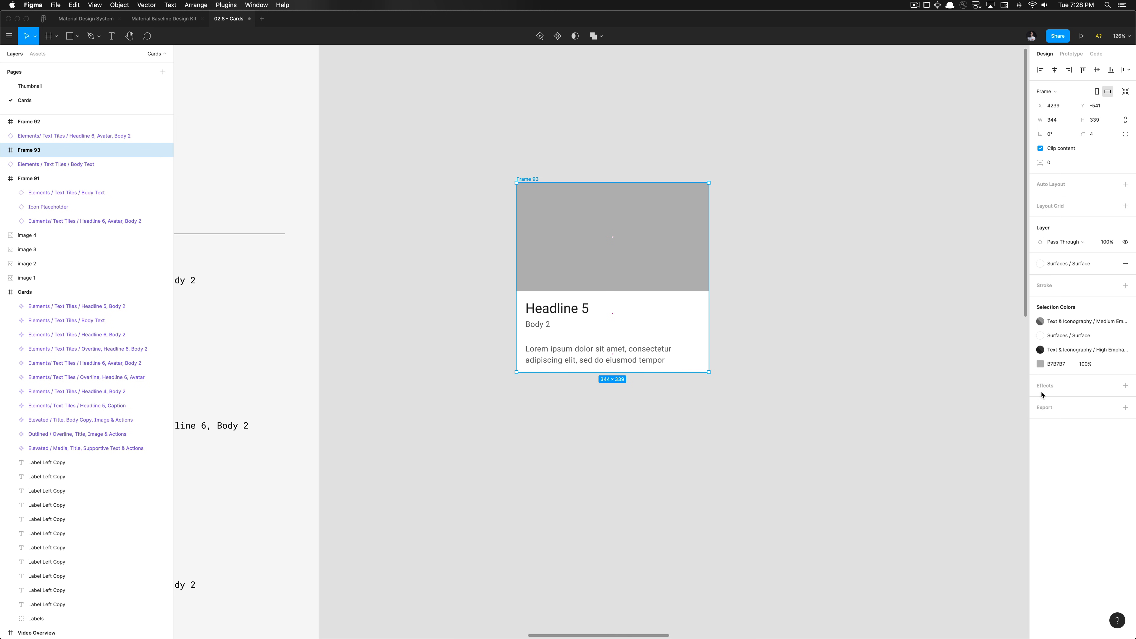
Apply the 01 dp effect style from Material Design System to Frame 93.
click(1110, 386)
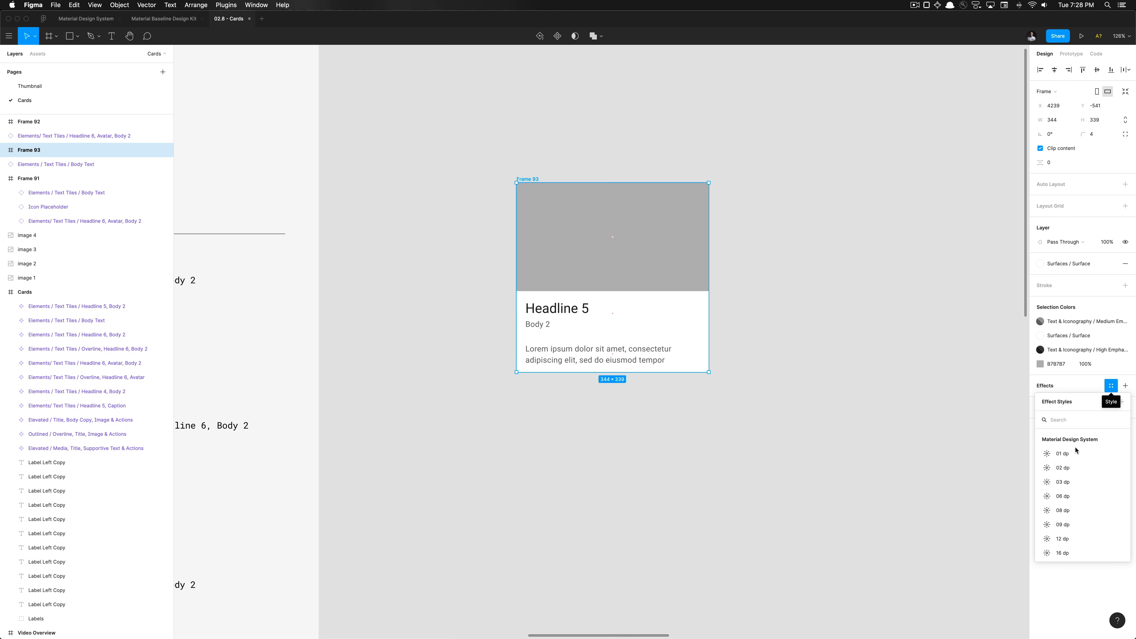
click(1075, 454)
click(778, 386)
Inspect the media placeholder, Headline 5 tile and Body Text tile nested in Frame 93, including their text layers.
scroll(778, 386, up, 3)
scroll(778, 386, right, 2)
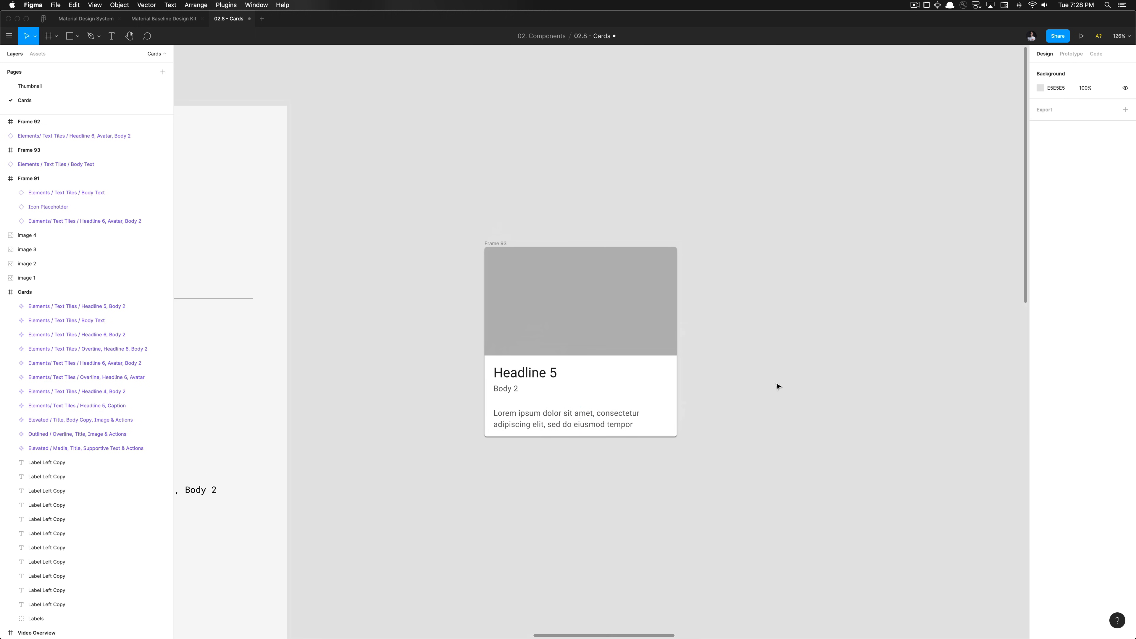
scroll(576, 297, right, 3)
scroll(576, 297, up, 4)
scroll(575, 296, left, 2)
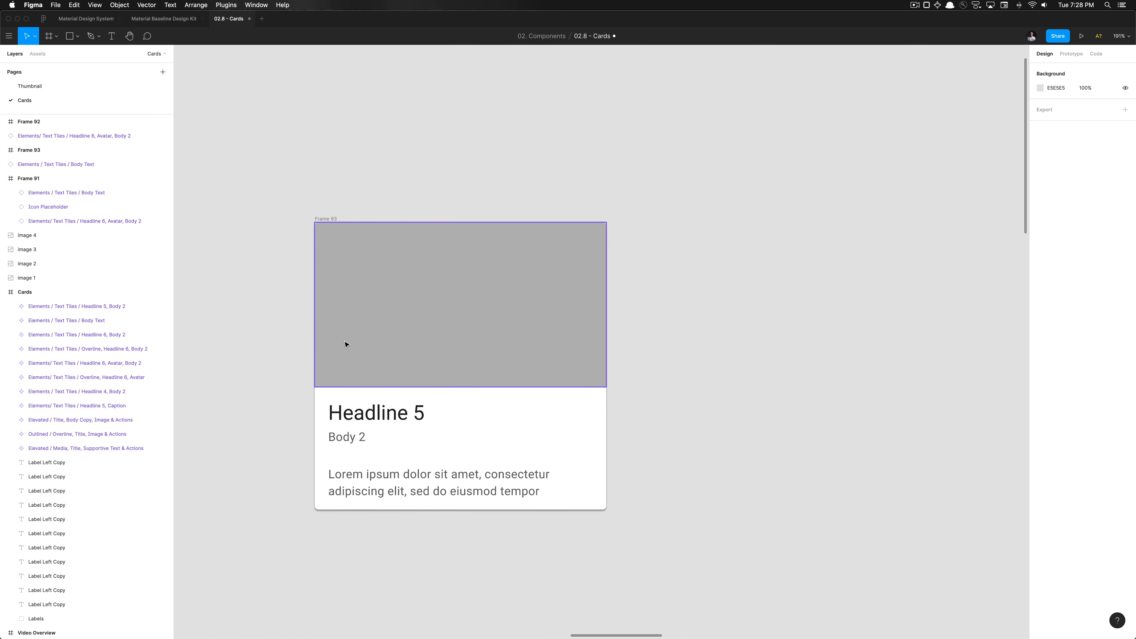
click(413, 314)
click(348, 490)
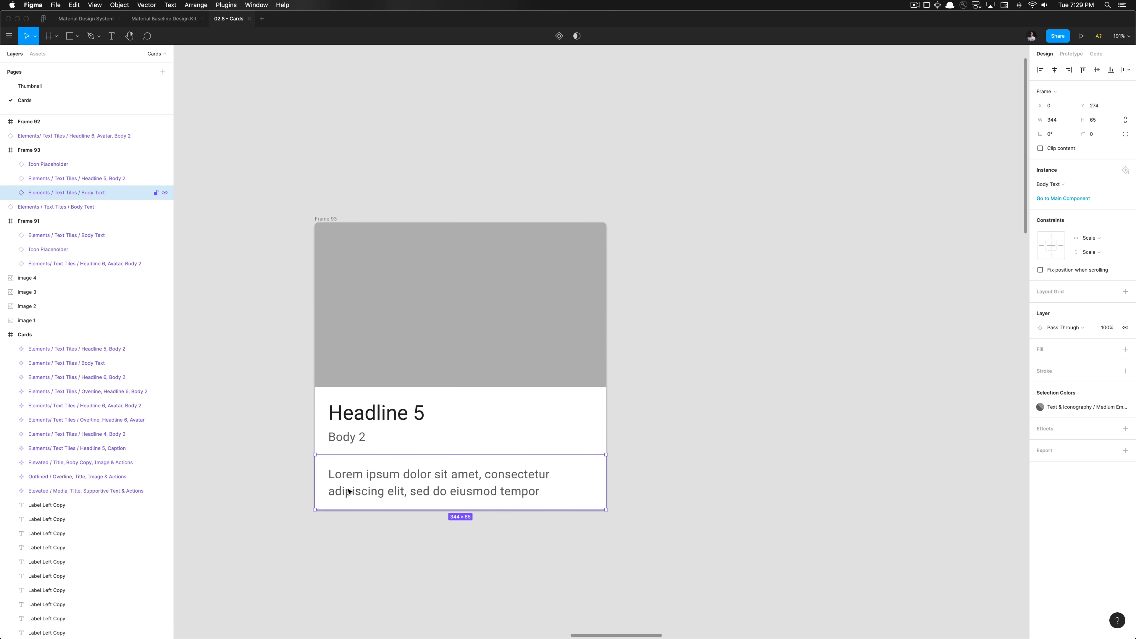
double_click(347, 490)
click(360, 437)
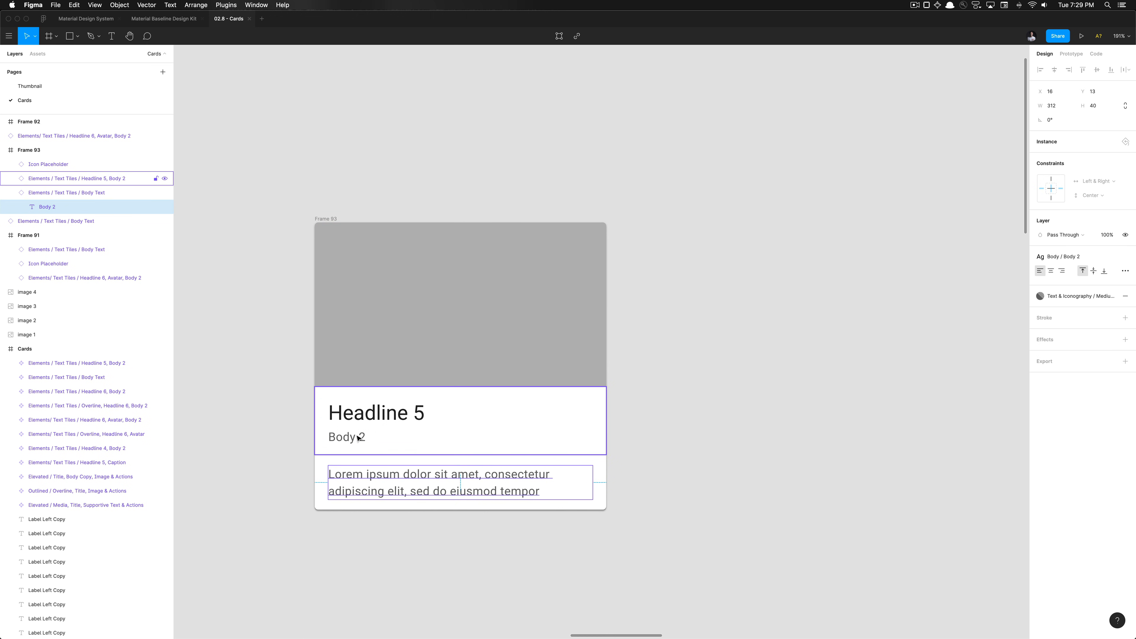
double_click(360, 436)
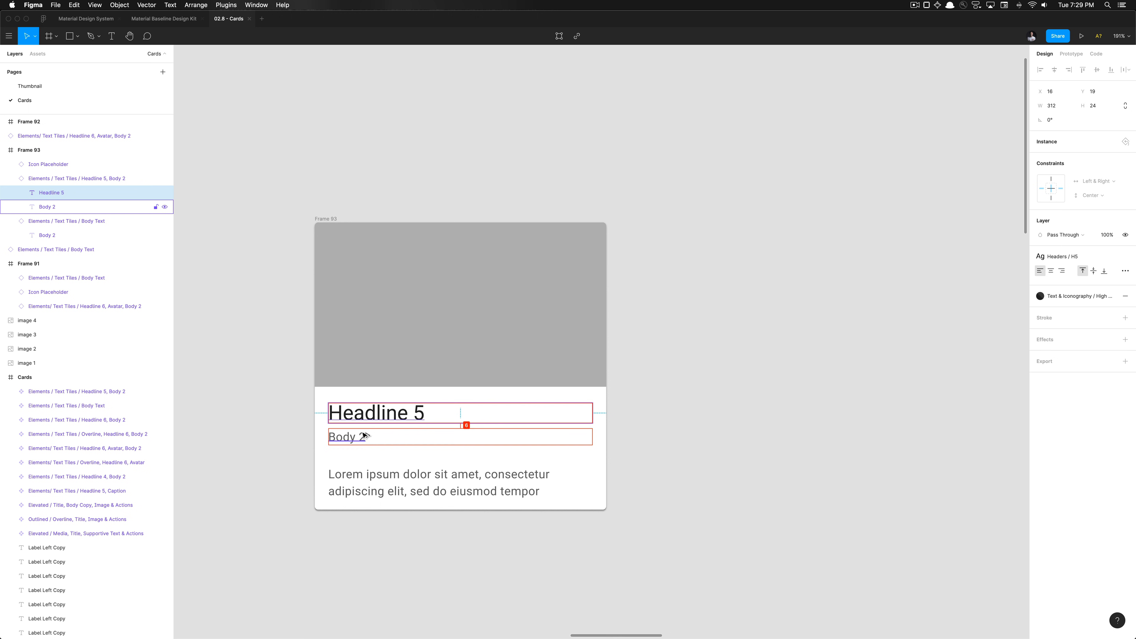
click(320, 431)
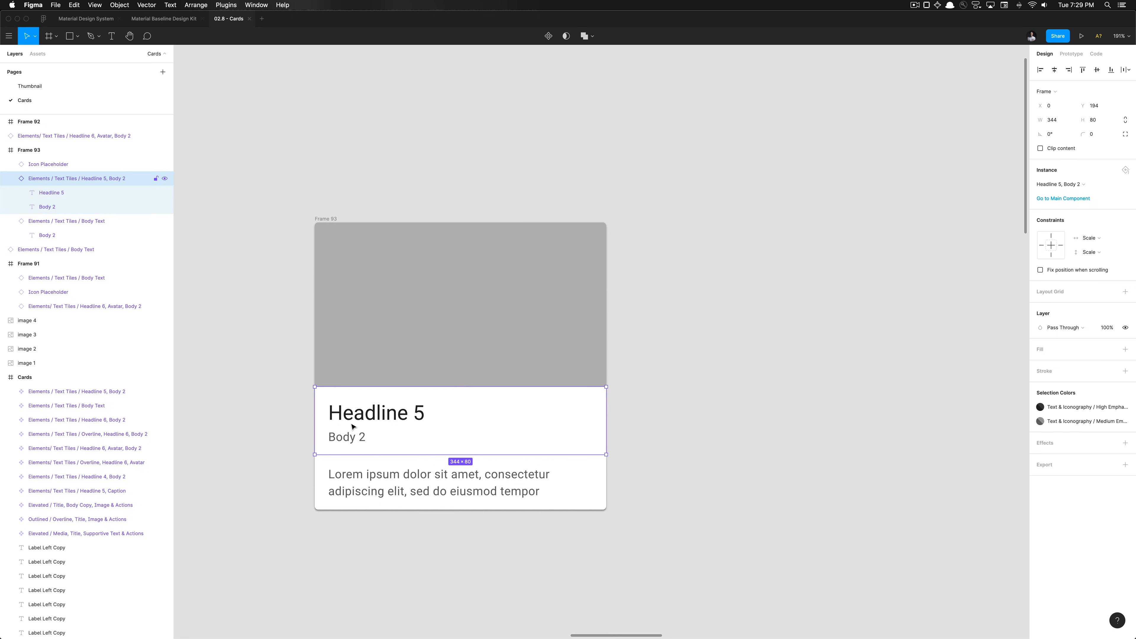
Measure the spacing around the Headline 5 text in Frame 93's tile, check its Body 2 text, and return to the reference cards.
scroll(396, 421, down, 5)
scroll(395, 421, left, 2)
scroll(396, 420, up, 5)
click(463, 409)
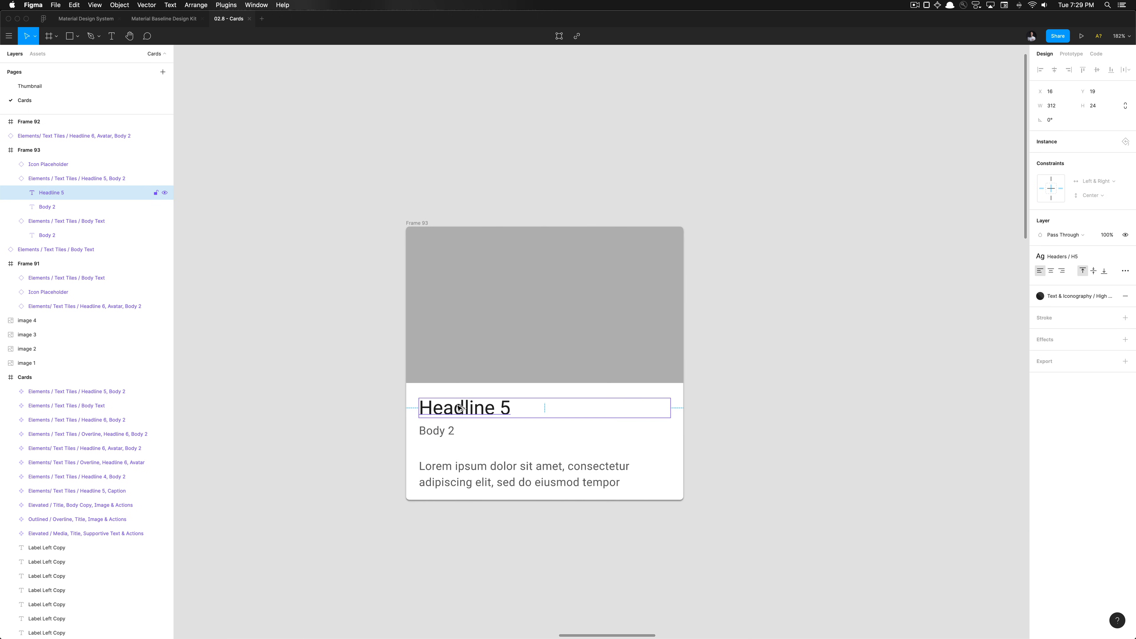
key(alt)
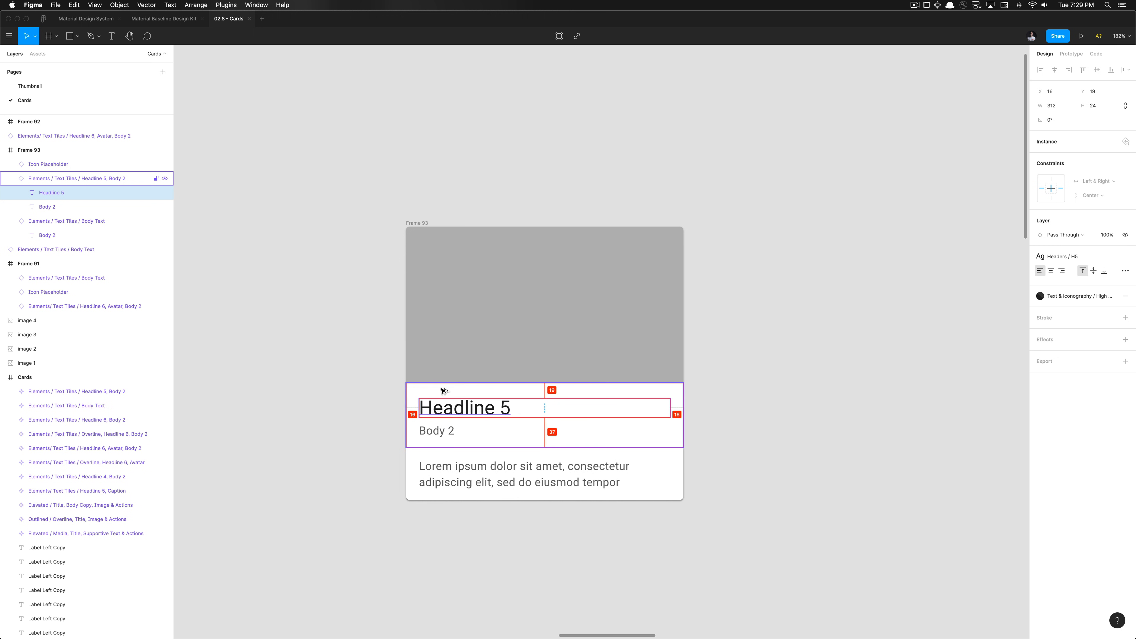
click(443, 424)
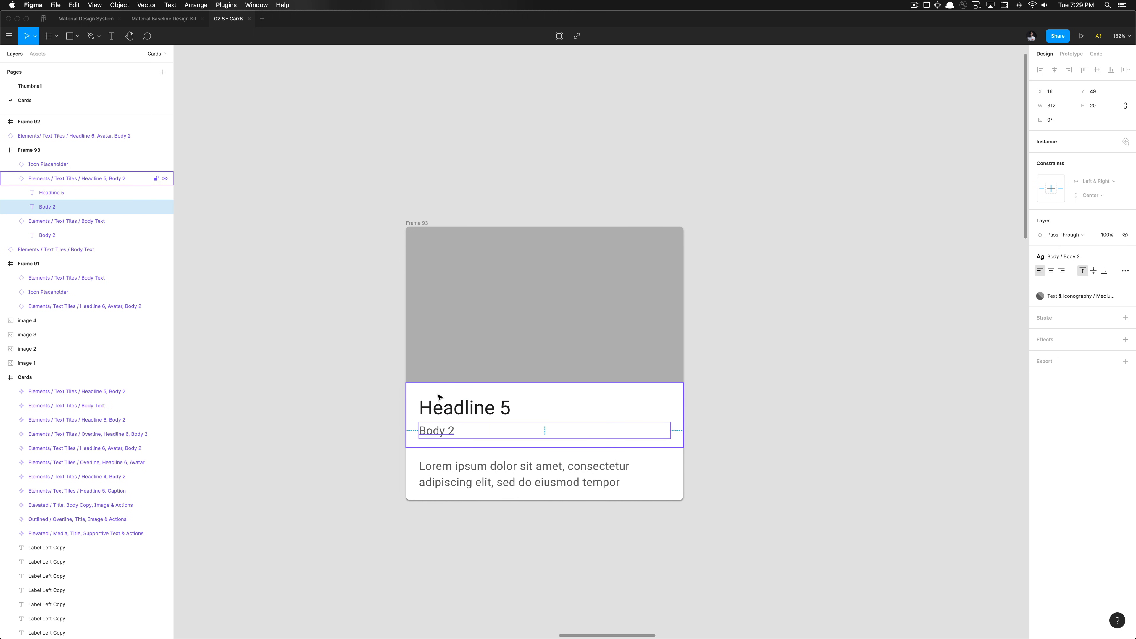
click(626, 410)
scroll(626, 411, down, 5)
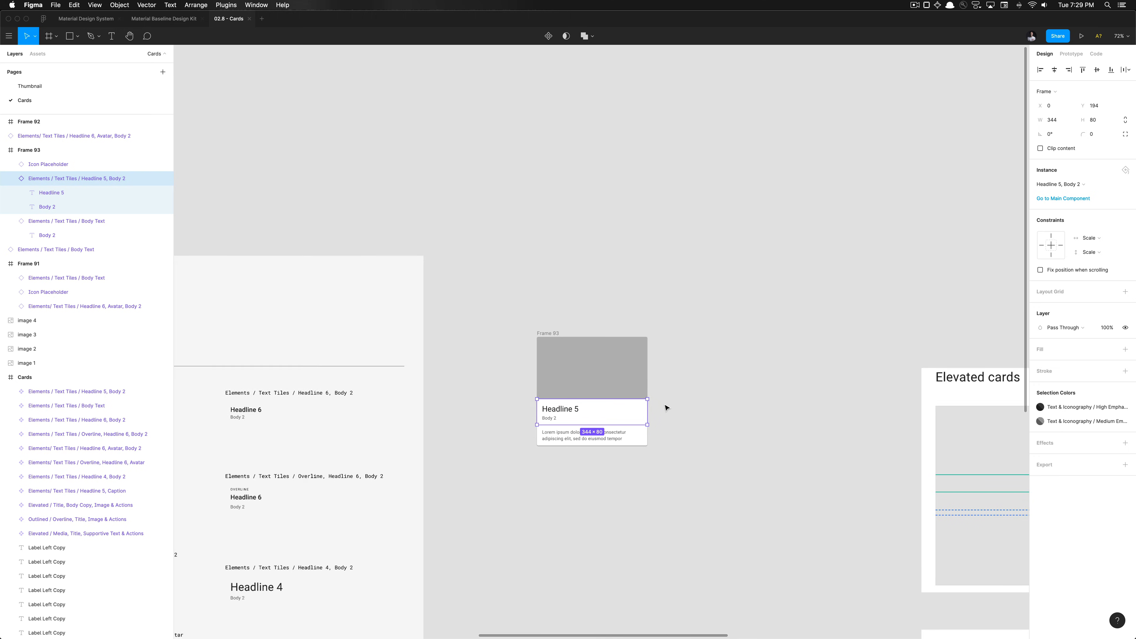
click(773, 387)
scroll(773, 387, down, 5)
scroll(774, 386, up, 3)
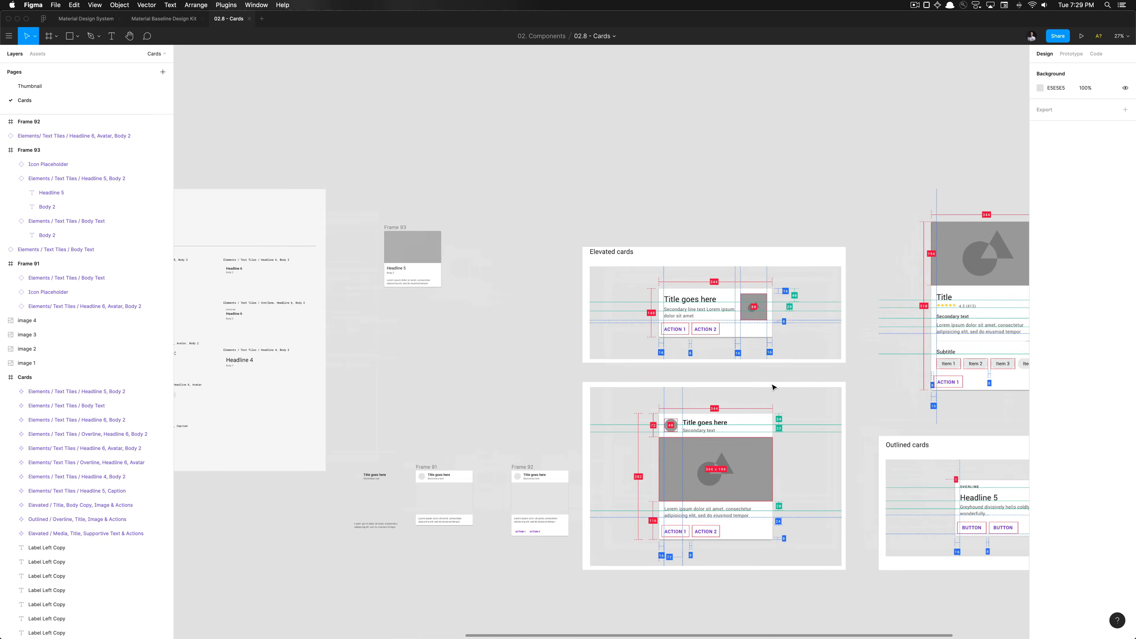